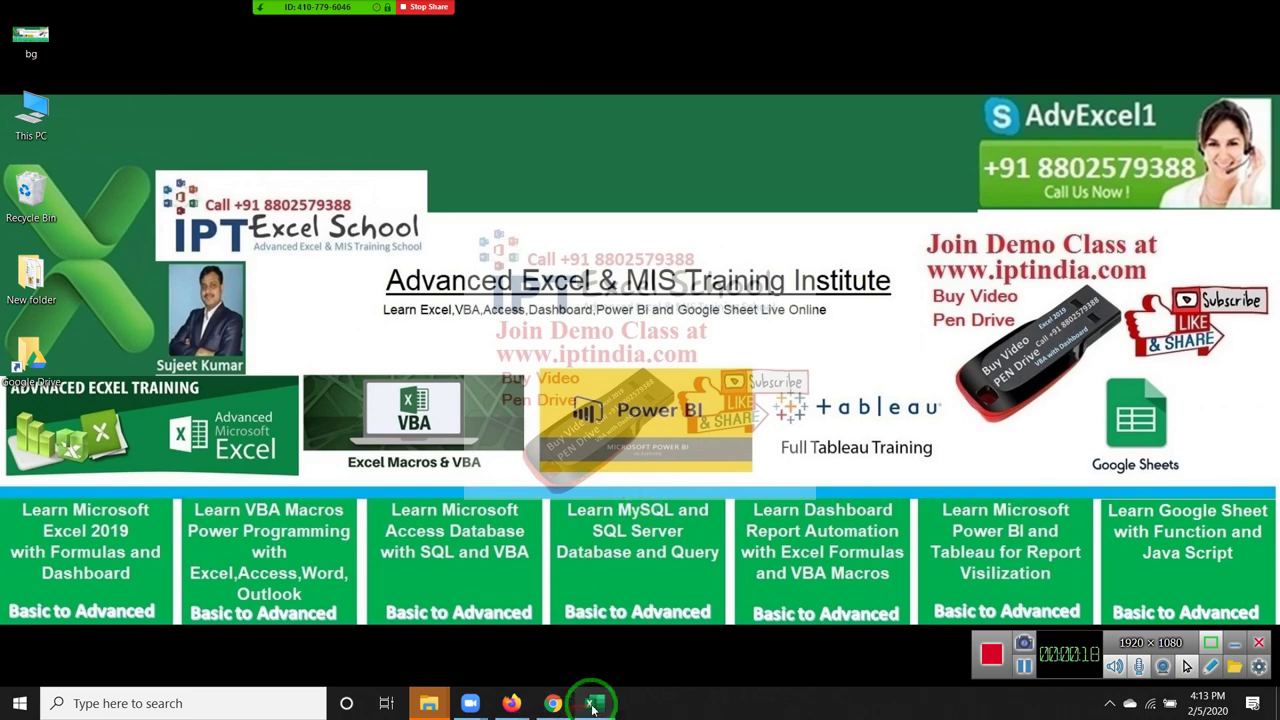
- Bring the blank Book3 workbook up full screen from the Excel taskbar thumbnail
{"action": "mouse_move", "coordinate": [591, 698]}
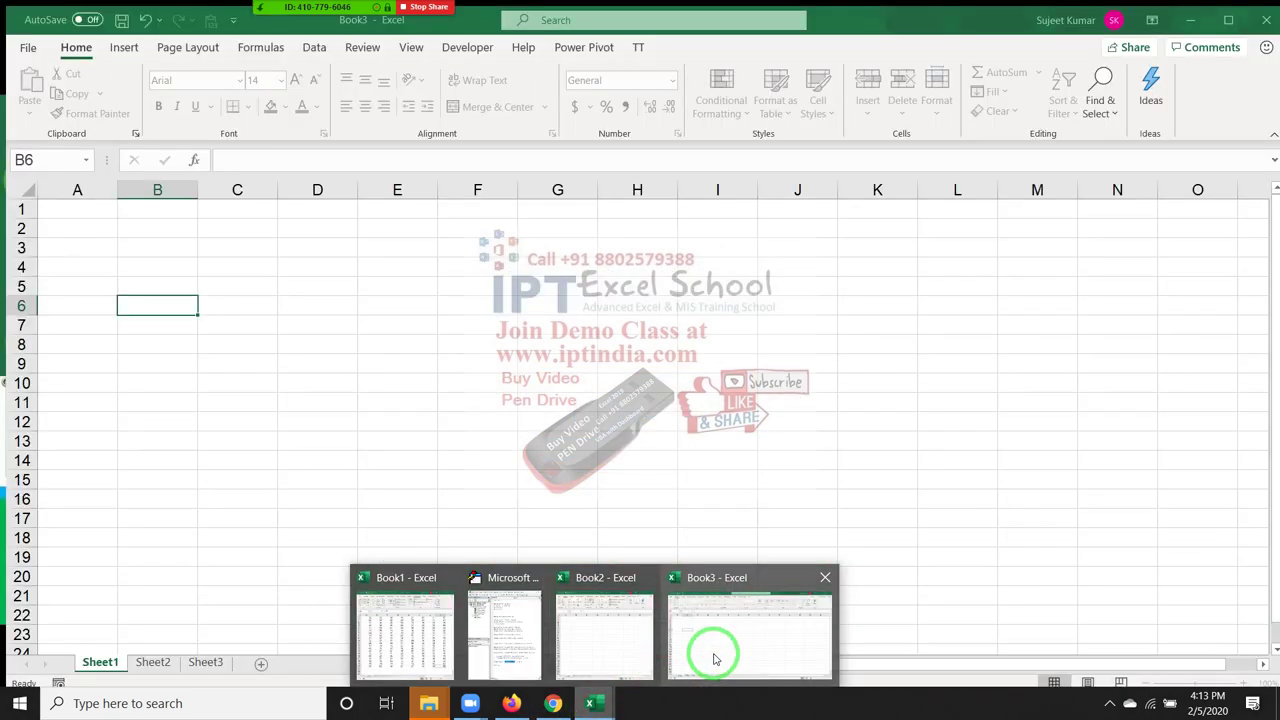
{"action": "left_click", "coordinate": [712, 648]}
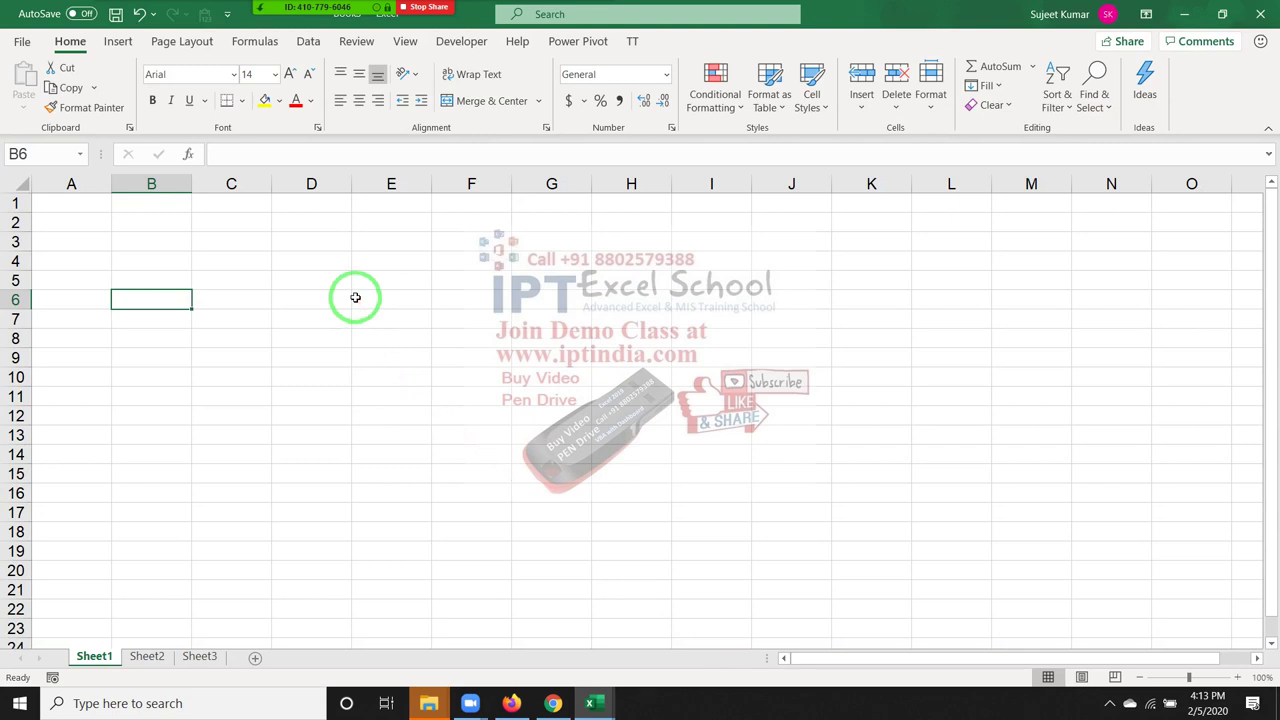
{"action": "key", "text": "F2"}
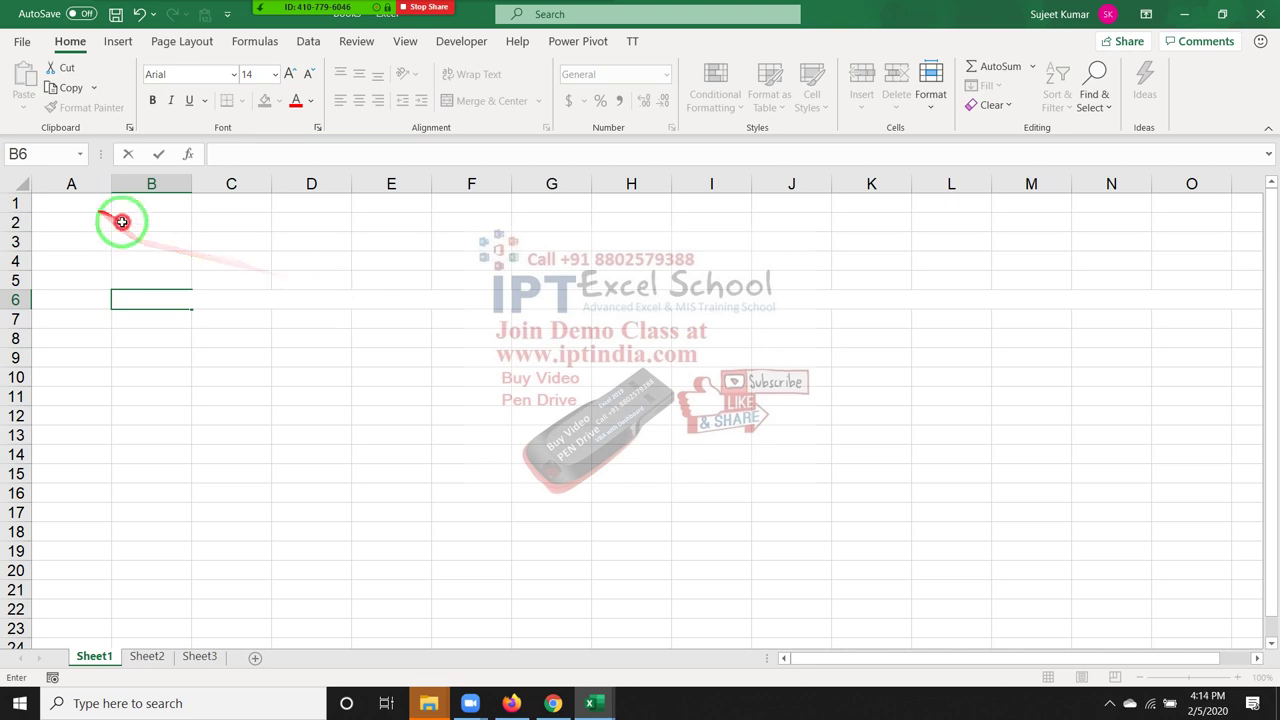
{"action": "left_click_drag", "start_coordinate": [114, 214], "coordinate": [149, 229]}
{"action": "left_click", "coordinate": [154, 244]}
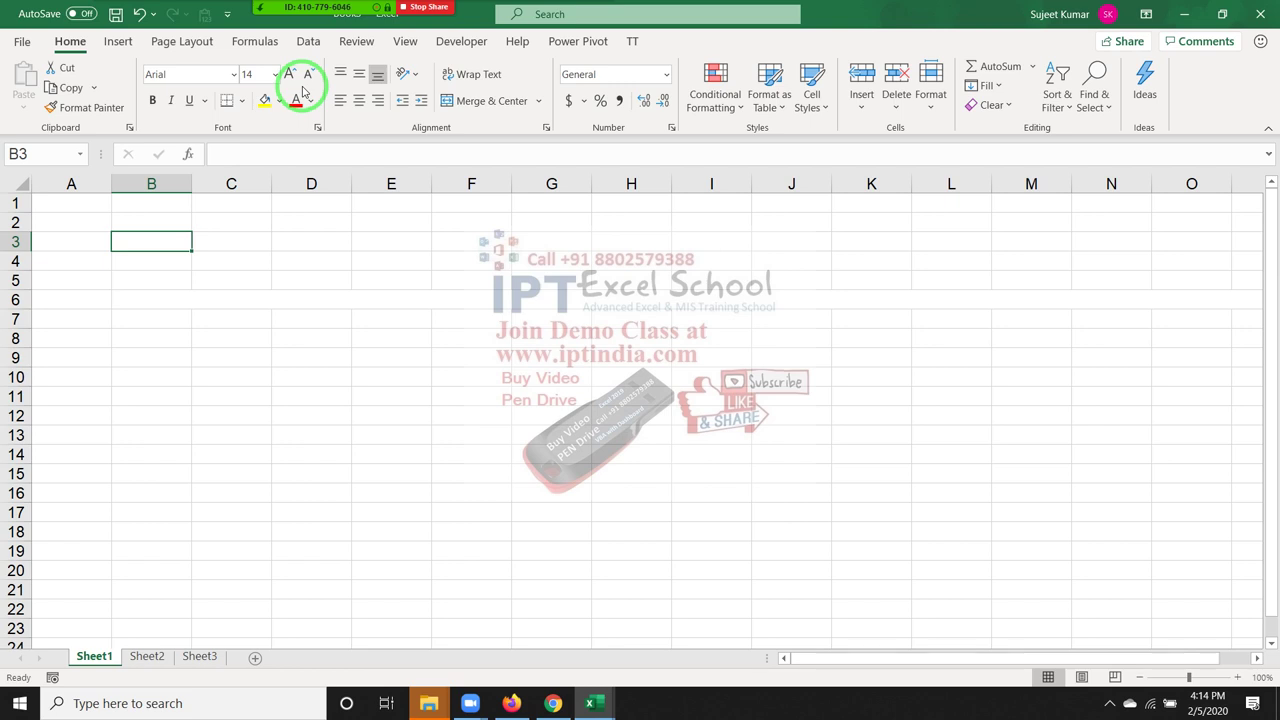
- Enter the ordinal dates 10th, 22nd and 23rd down cells B2 to B4
{"action": "left_click", "coordinate": [224, 279]}
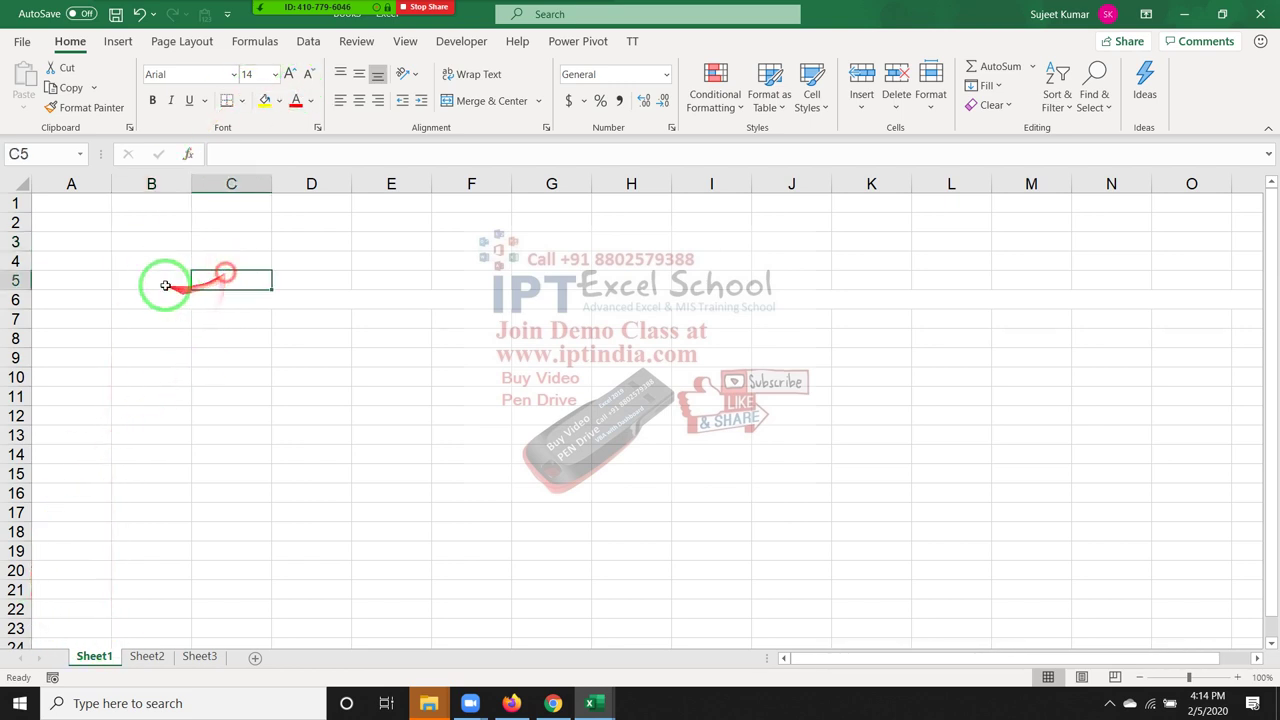
{"action": "left_click", "coordinate": [109, 224]}
{"action": "left_click", "coordinate": [127, 221]}
{"action": "type", "text": "1"}
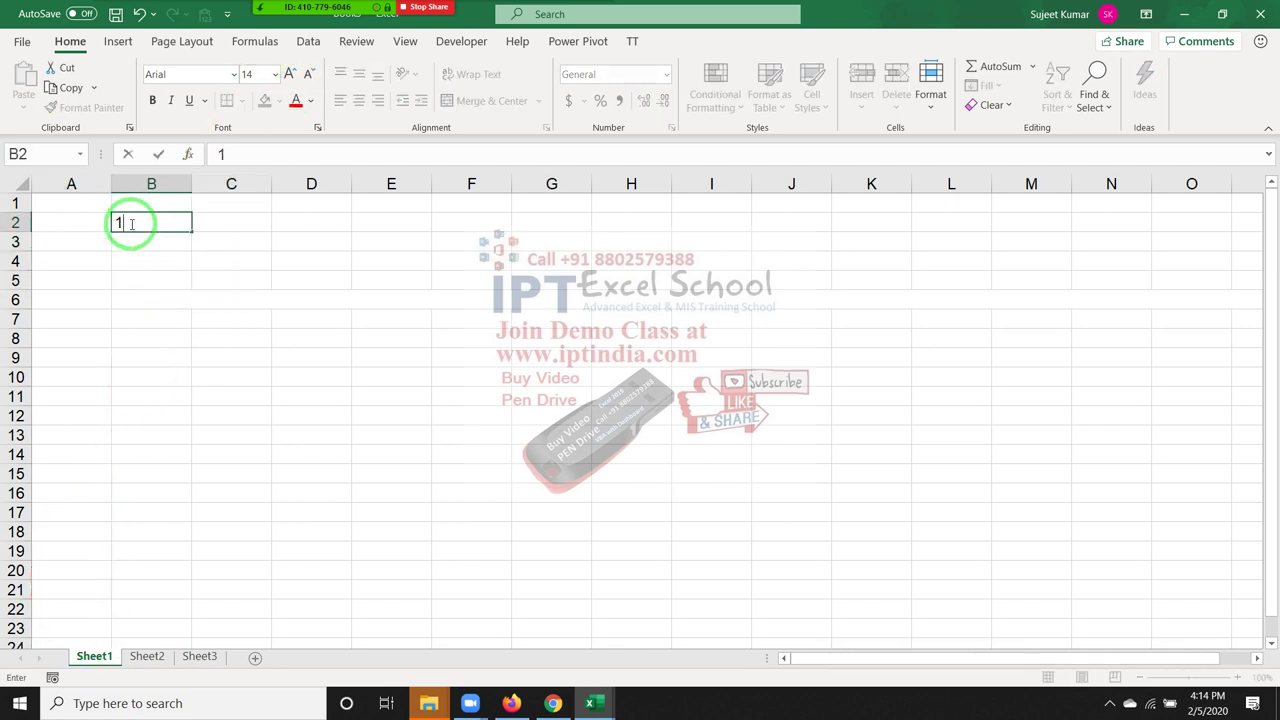
{"action": "type", "text": "0th"}
{"action": "key", "text": "Return"}
{"action": "type", "text": "2"}
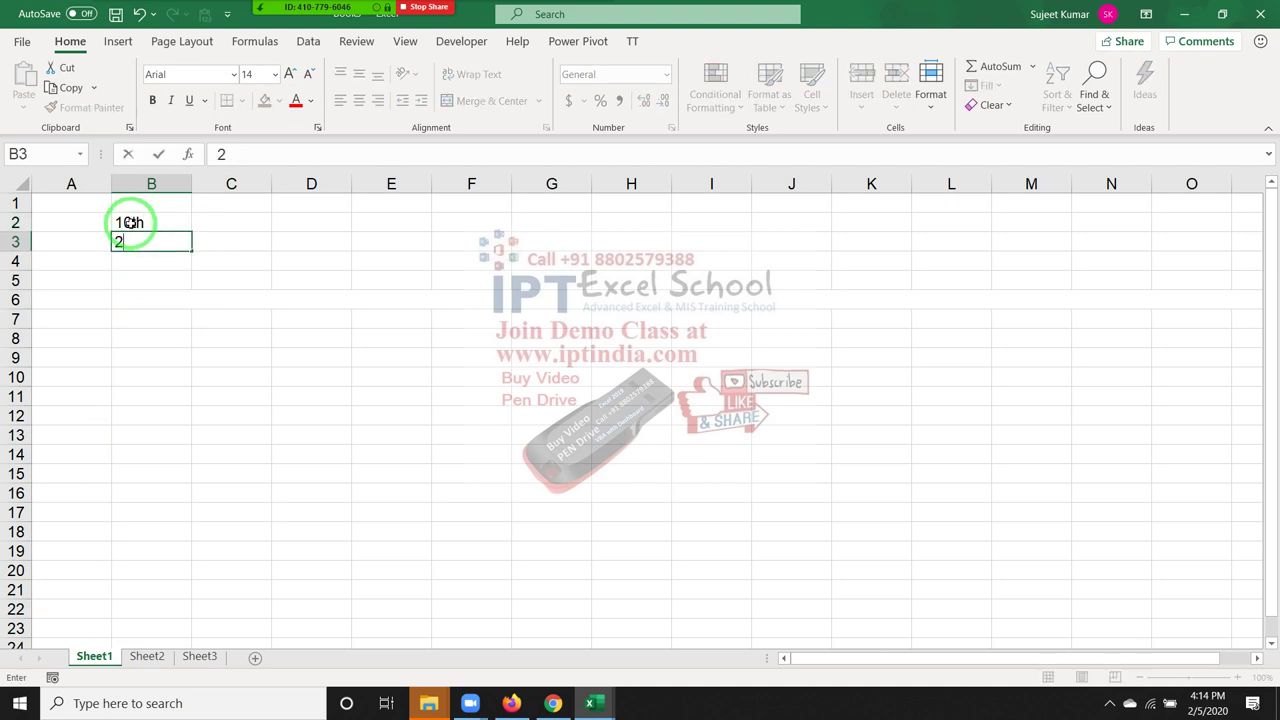
{"action": "type", "text": "2nd"}
{"action": "key", "text": "Return"}
{"action": "type", "text": "23"}
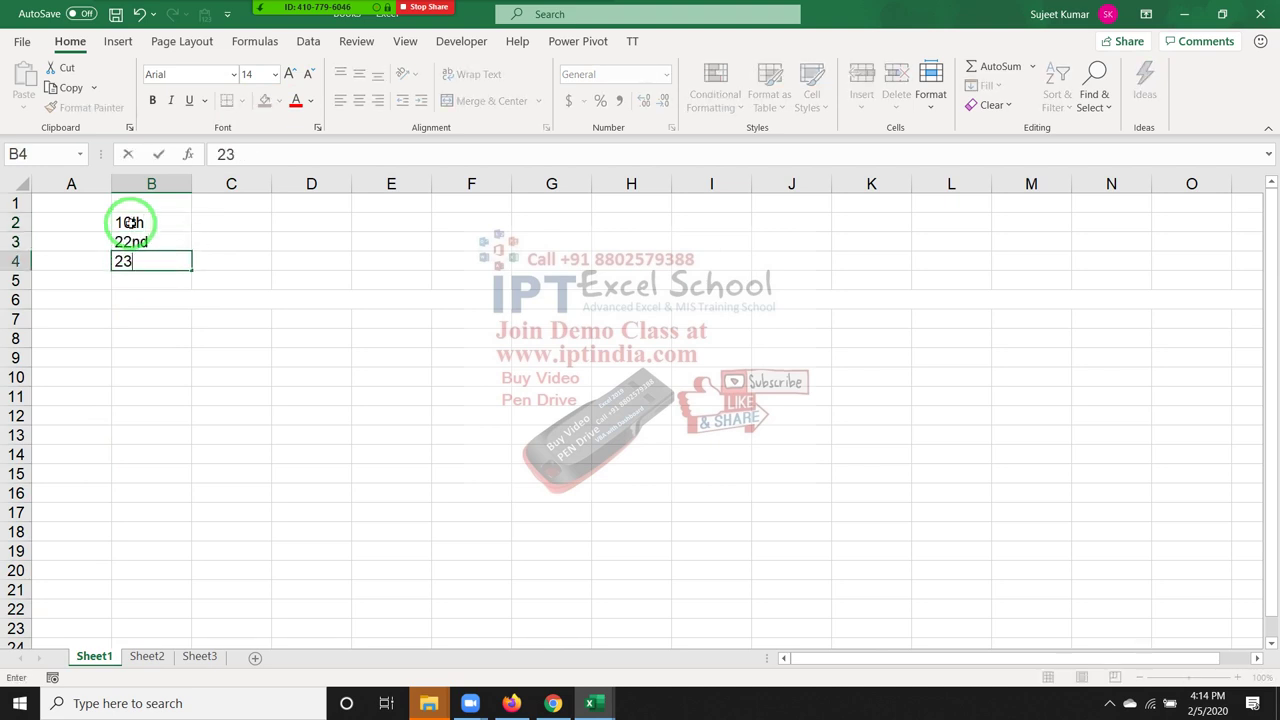
{"action": "type", "text": "rd"}
{"action": "key", "text": "Return"}
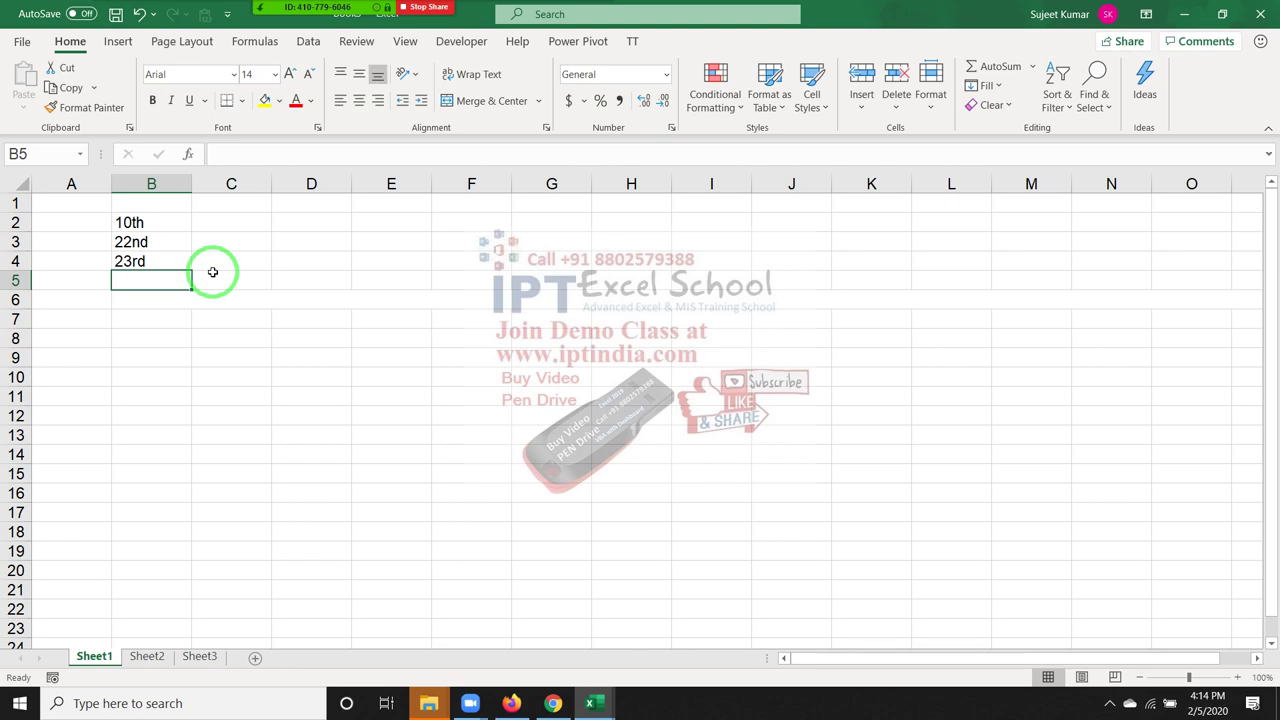
- Format the 'th' suffix of 10th in B2 as superscript
{"action": "double_click", "coordinate": [158, 220]}
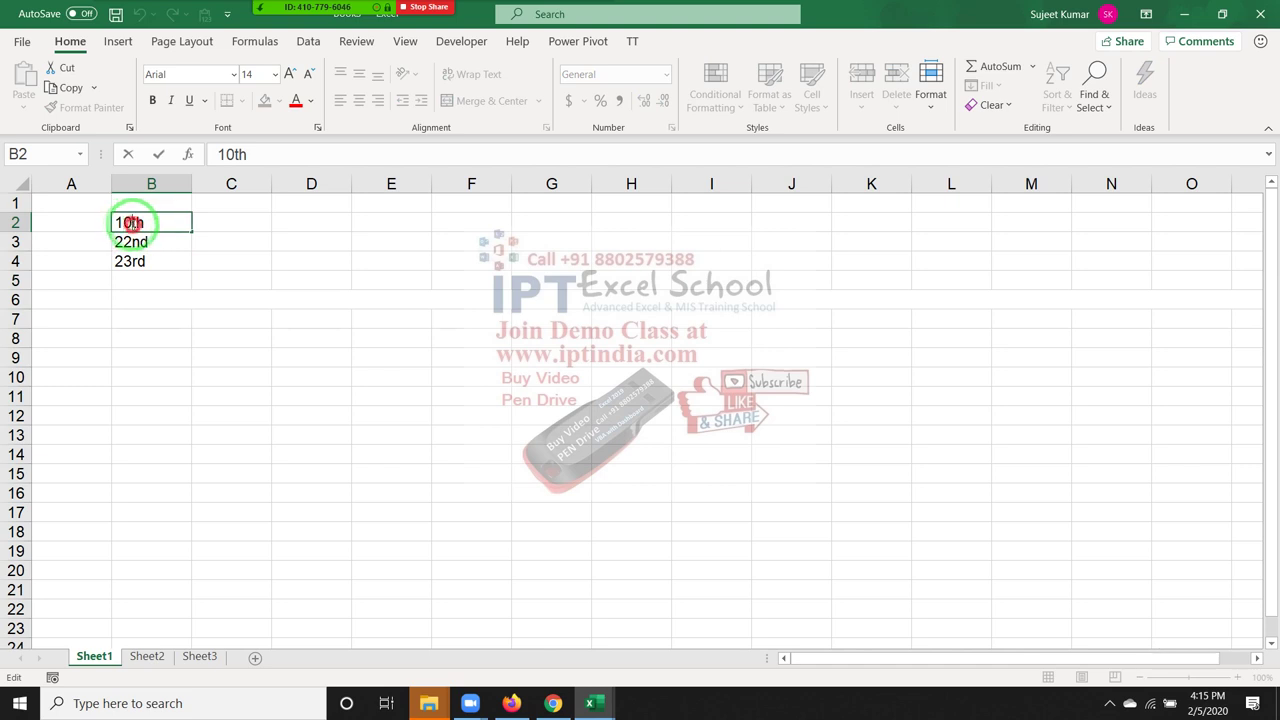
{"action": "left_click_drag", "start_coordinate": [127, 222], "coordinate": [145, 222]}
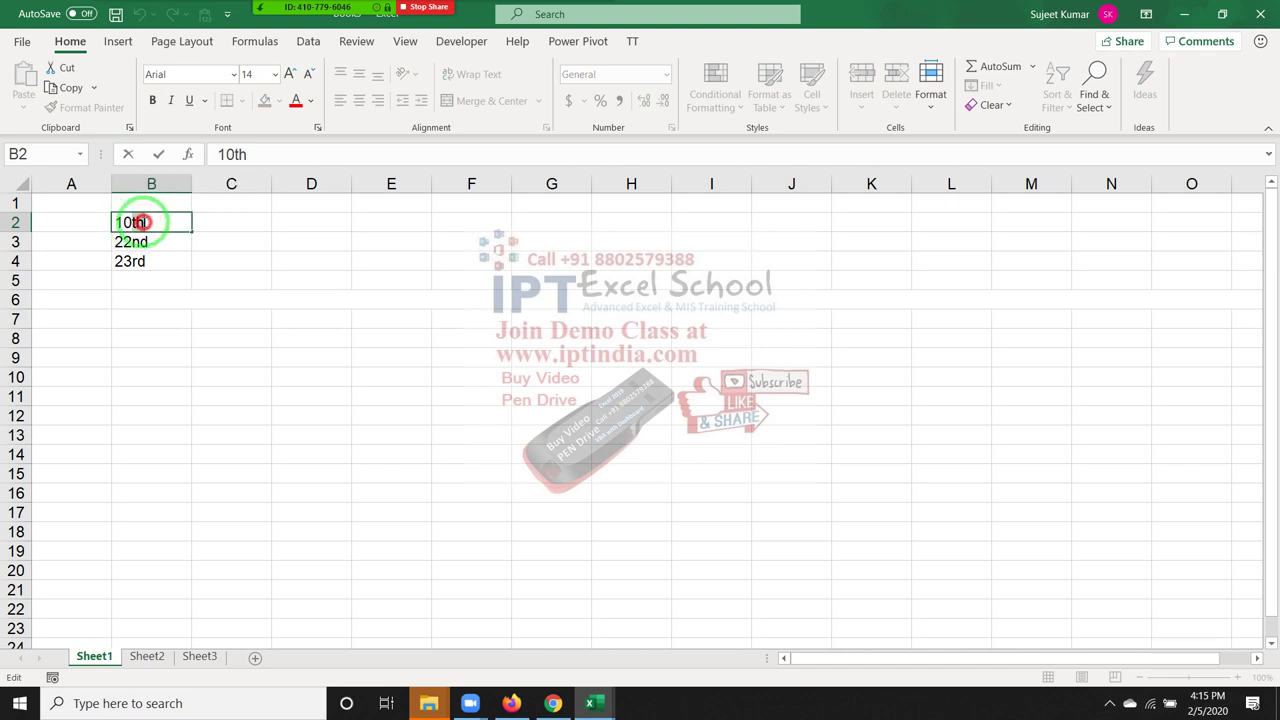
{"action": "right_click", "coordinate": [142, 221]}
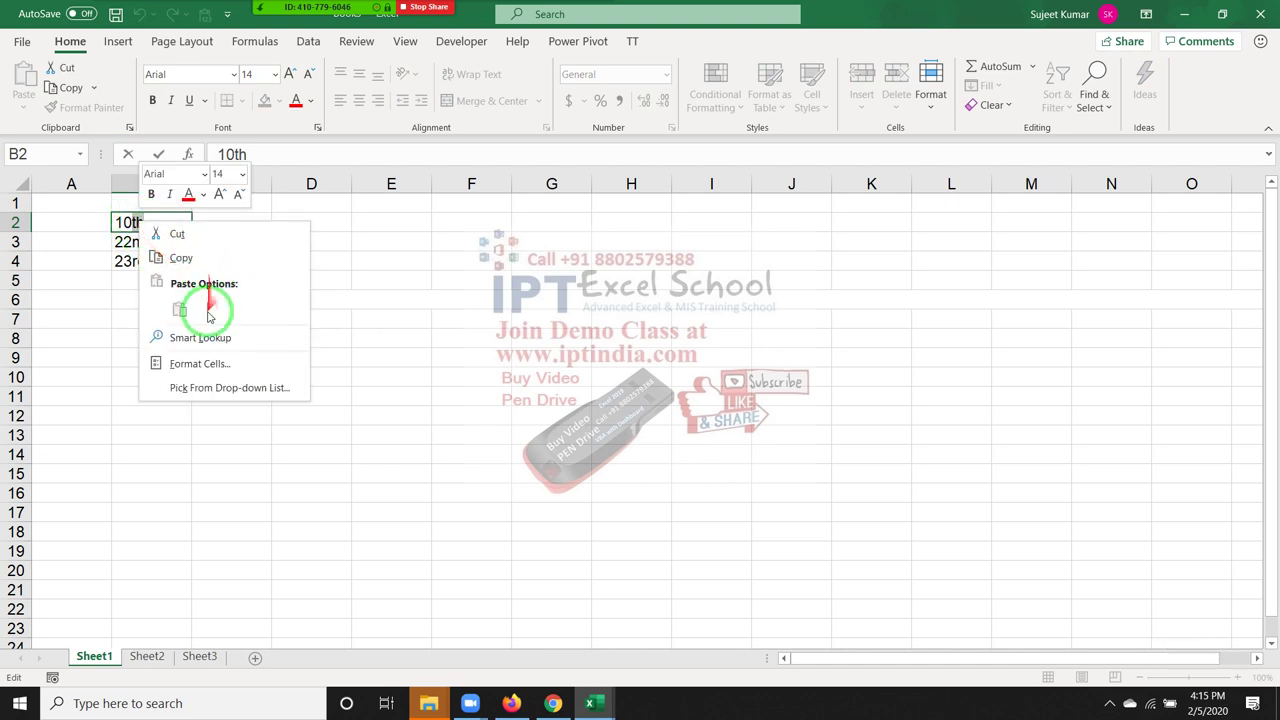
{"action": "left_click", "coordinate": [203, 365]}
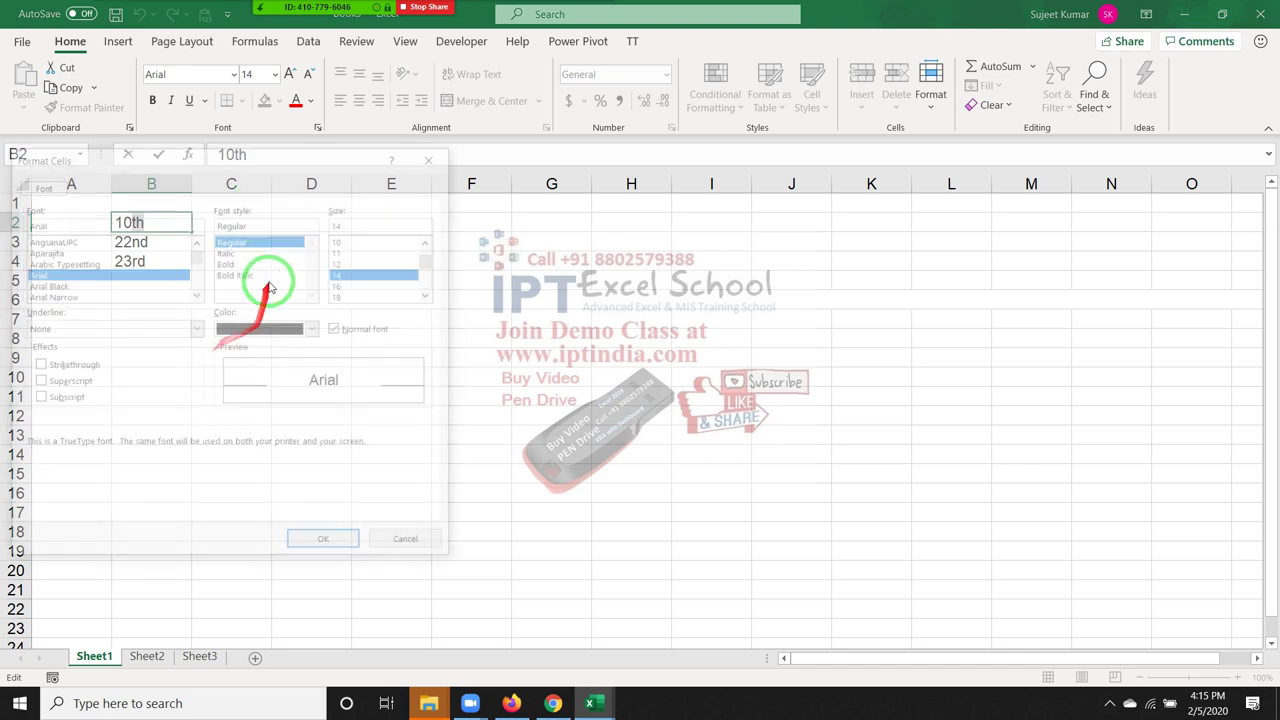
{"action": "left_click_drag", "start_coordinate": [214, 157], "coordinate": [609, 134]}
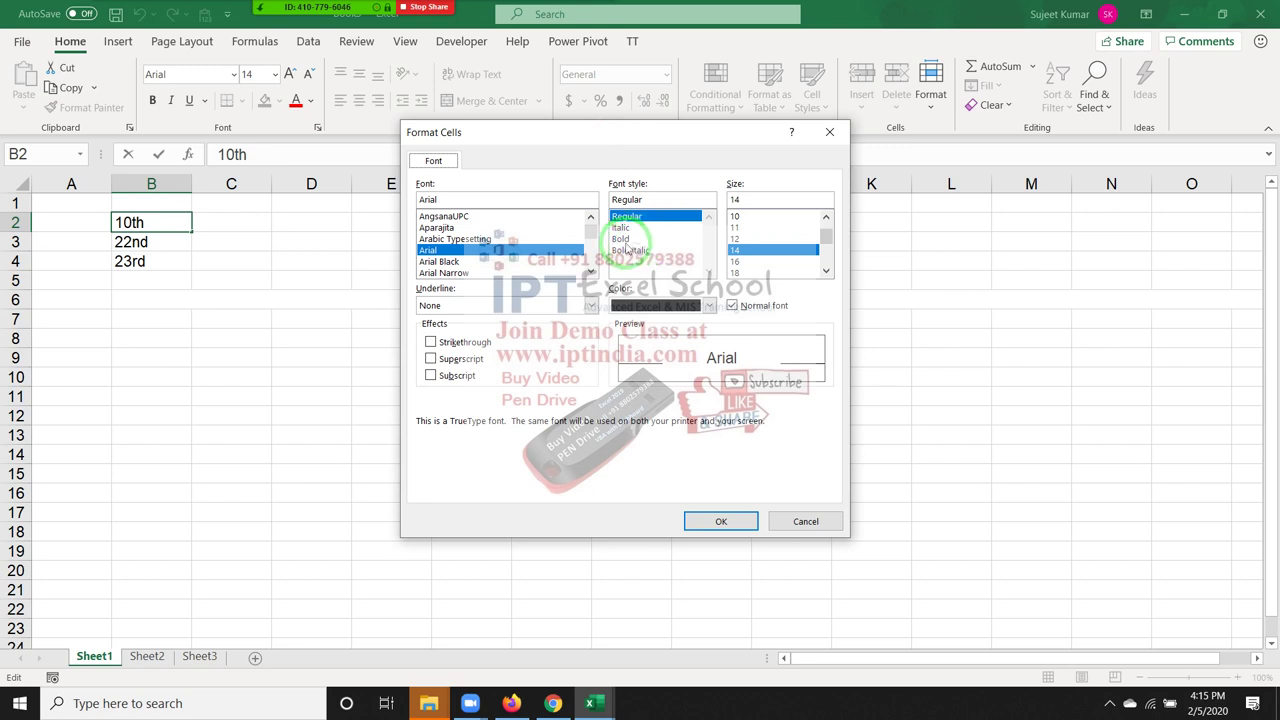
{"action": "left_click", "coordinate": [431, 358]}
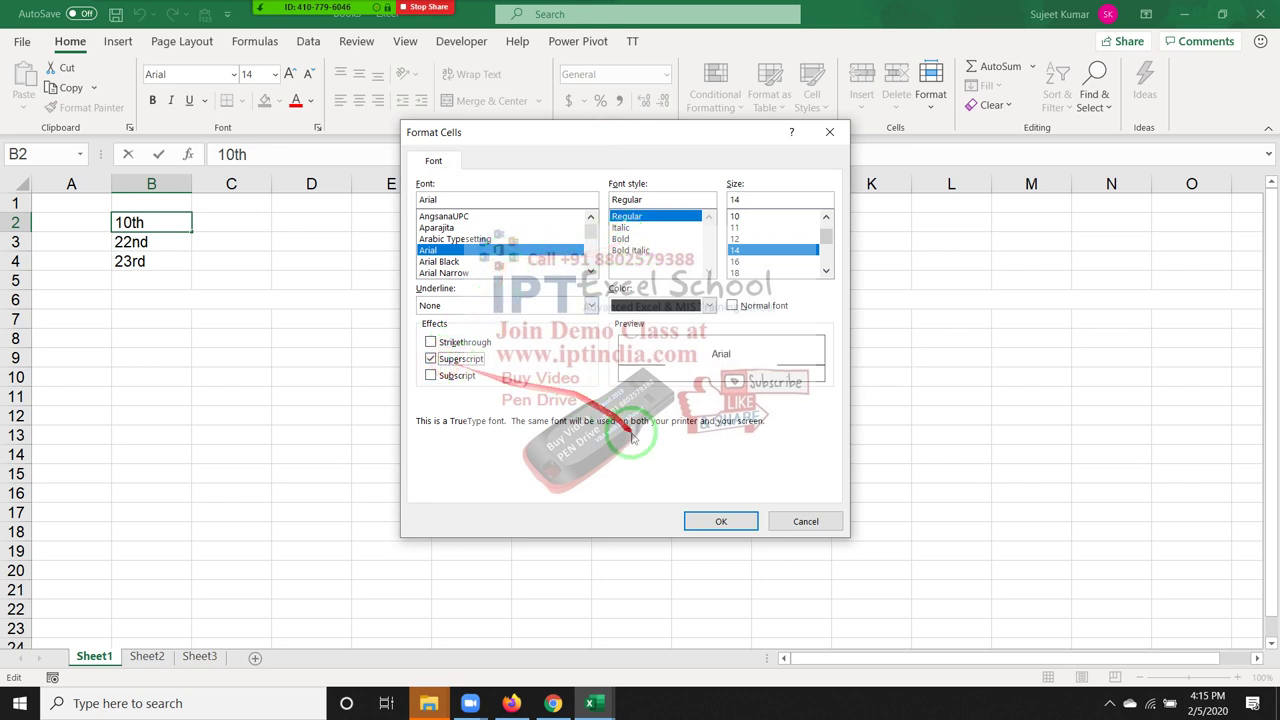
{"action": "left_click", "coordinate": [720, 521]}
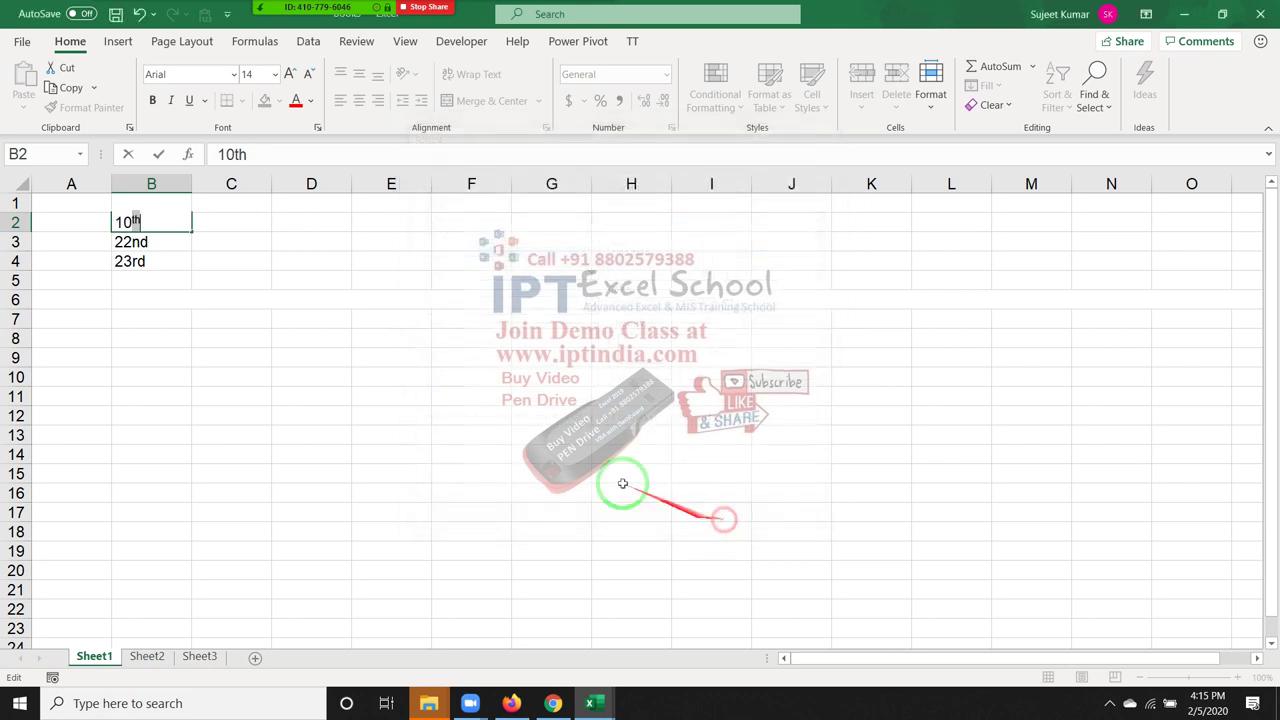
{"action": "left_click", "coordinate": [332, 343]}
- Format the 'nd' suffix of 22nd in B3 as superscript
{"action": "double_click", "coordinate": [145, 244]}
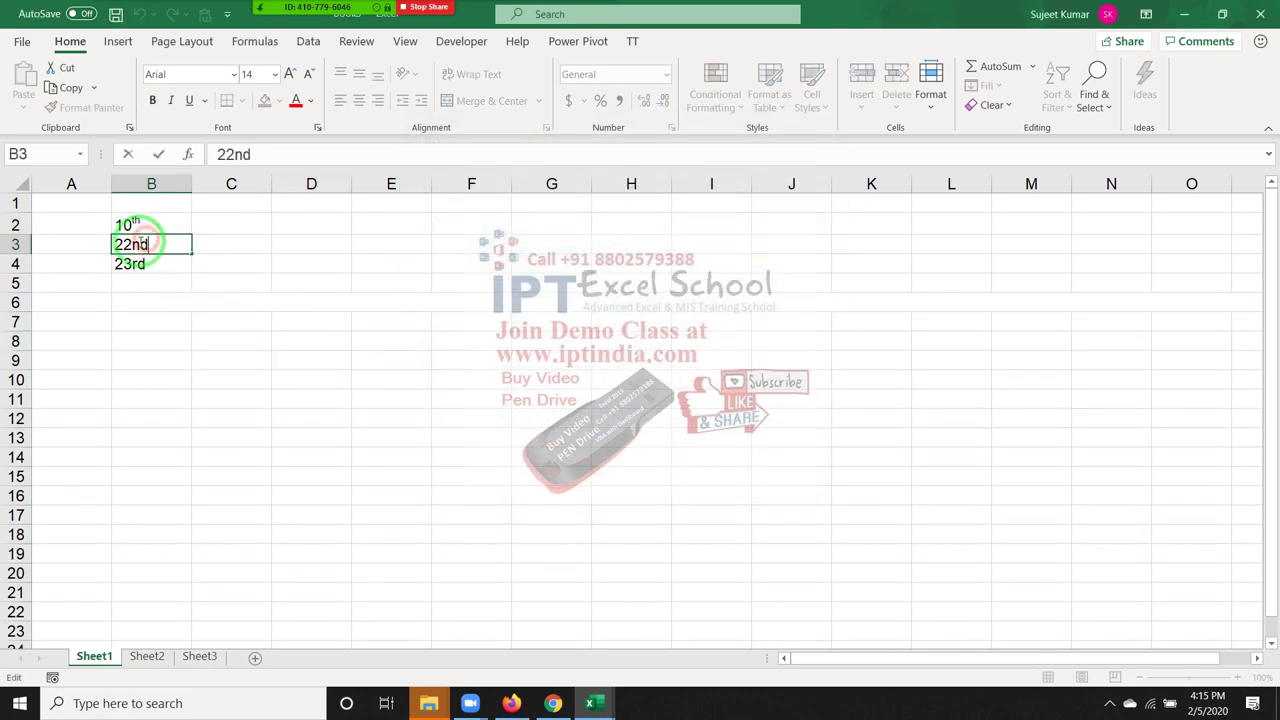
{"action": "right_click", "coordinate": [143, 245]}
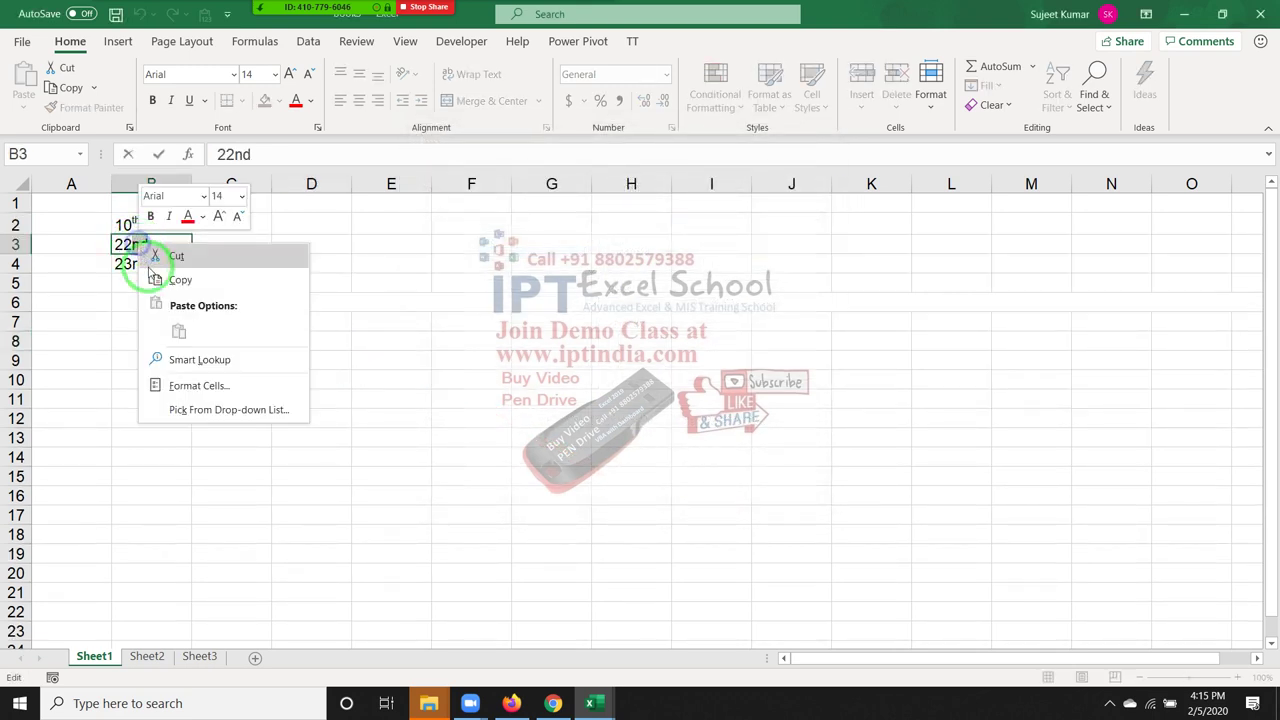
{"action": "left_click", "coordinate": [190, 385]}
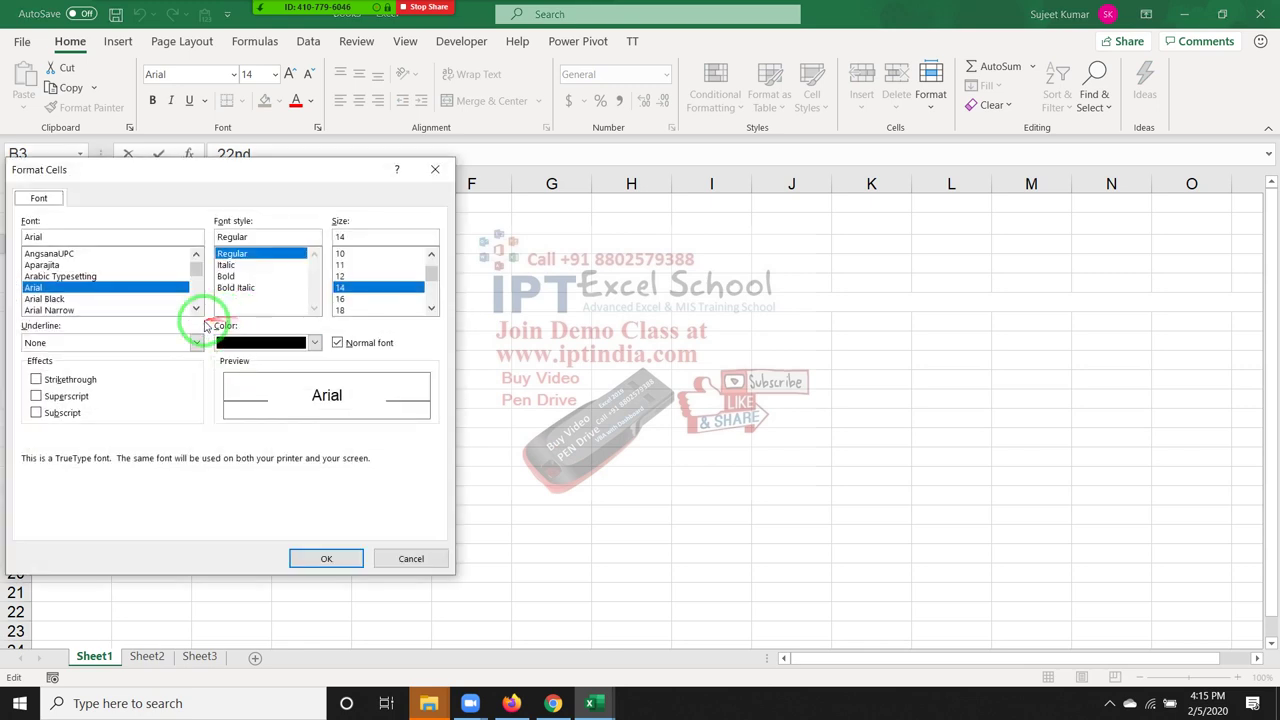
{"action": "left_click", "coordinate": [44, 396]}
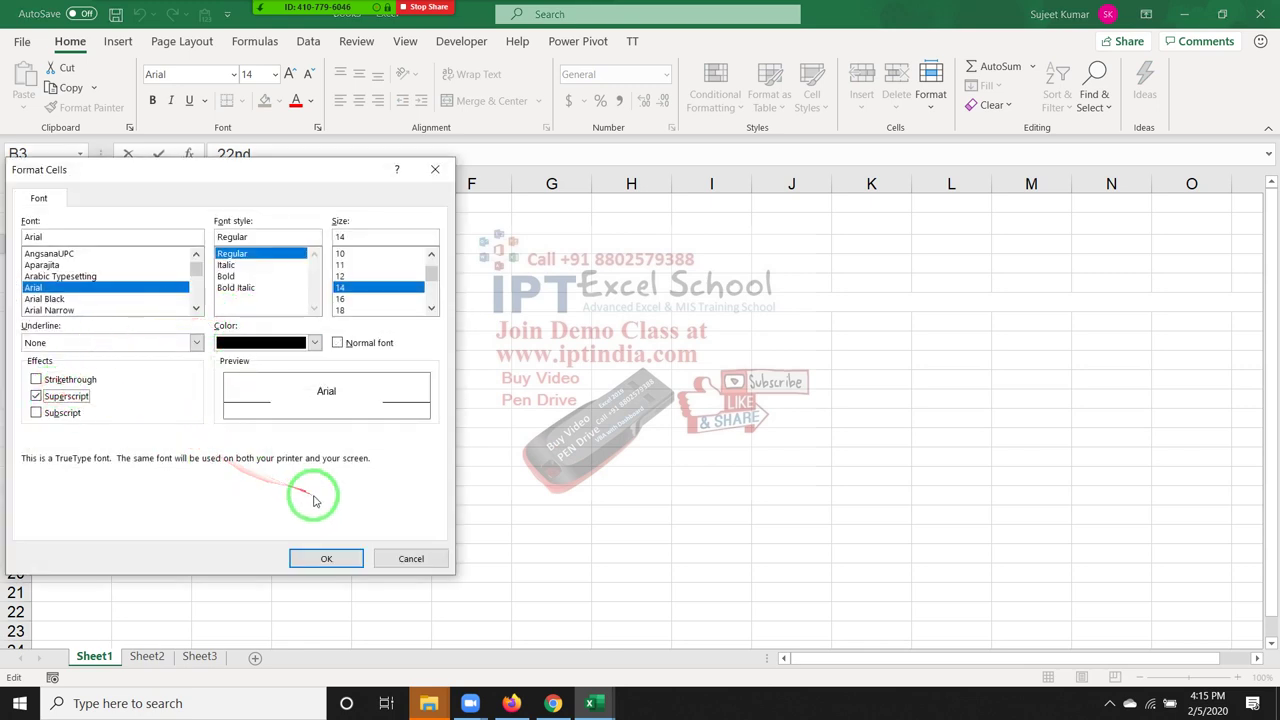
{"action": "left_click", "coordinate": [326, 558]}
{"action": "left_click_drag", "start_coordinate": [305, 517], "coordinate": [290, 500]}
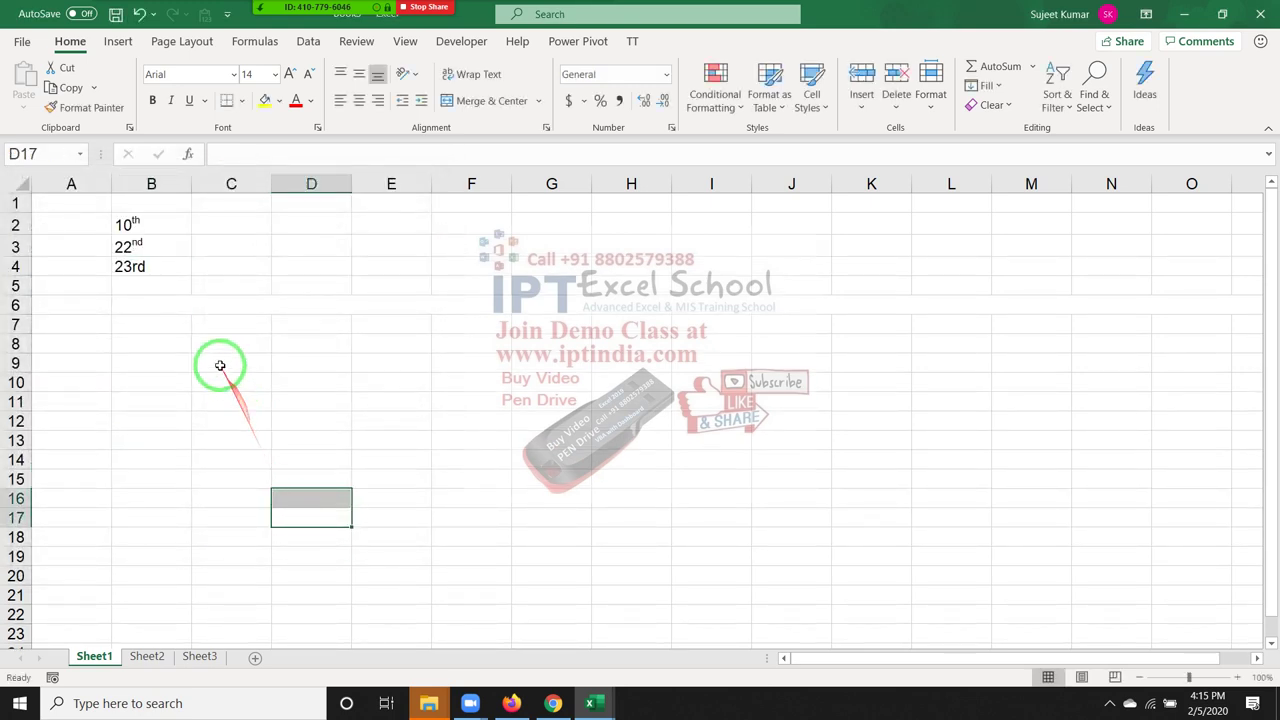
- Format the 'rd' suffix of 23rd in B4 as superscript
{"action": "double_click", "coordinate": [131, 267]}
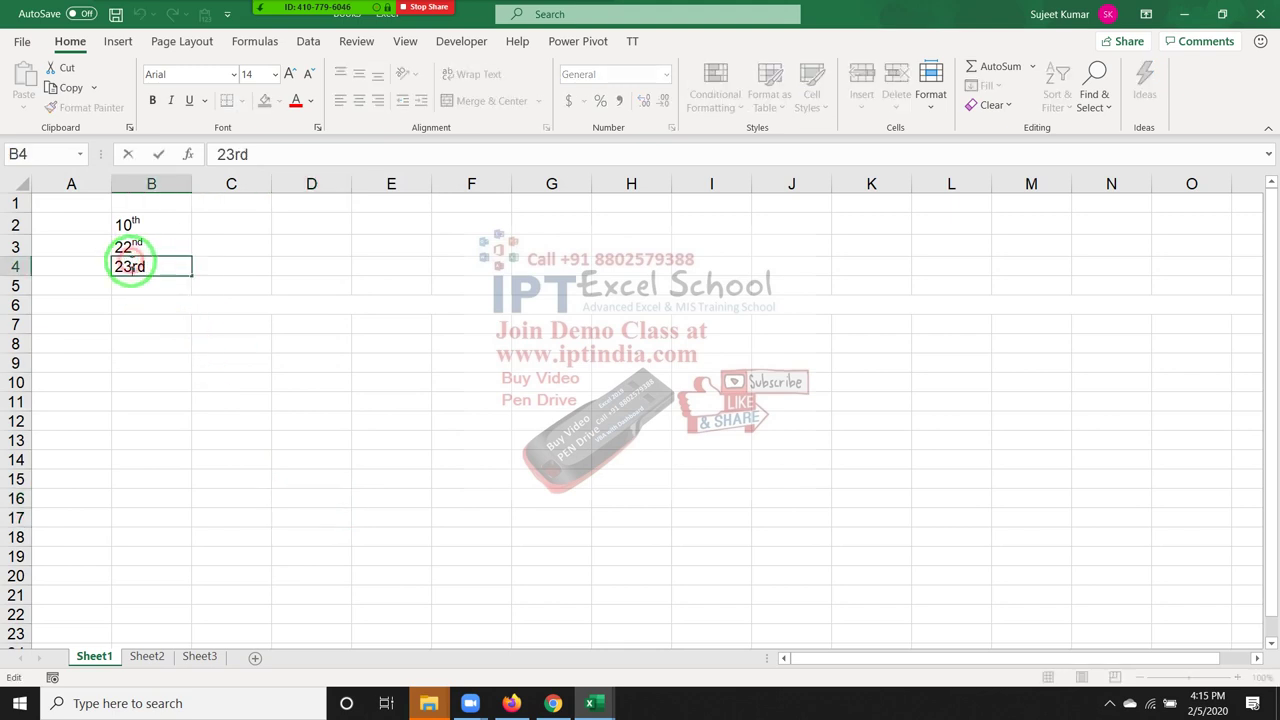
{"action": "left_click_drag", "start_coordinate": [131, 267], "coordinate": [146, 267]}
{"action": "right_click", "coordinate": [143, 268]}
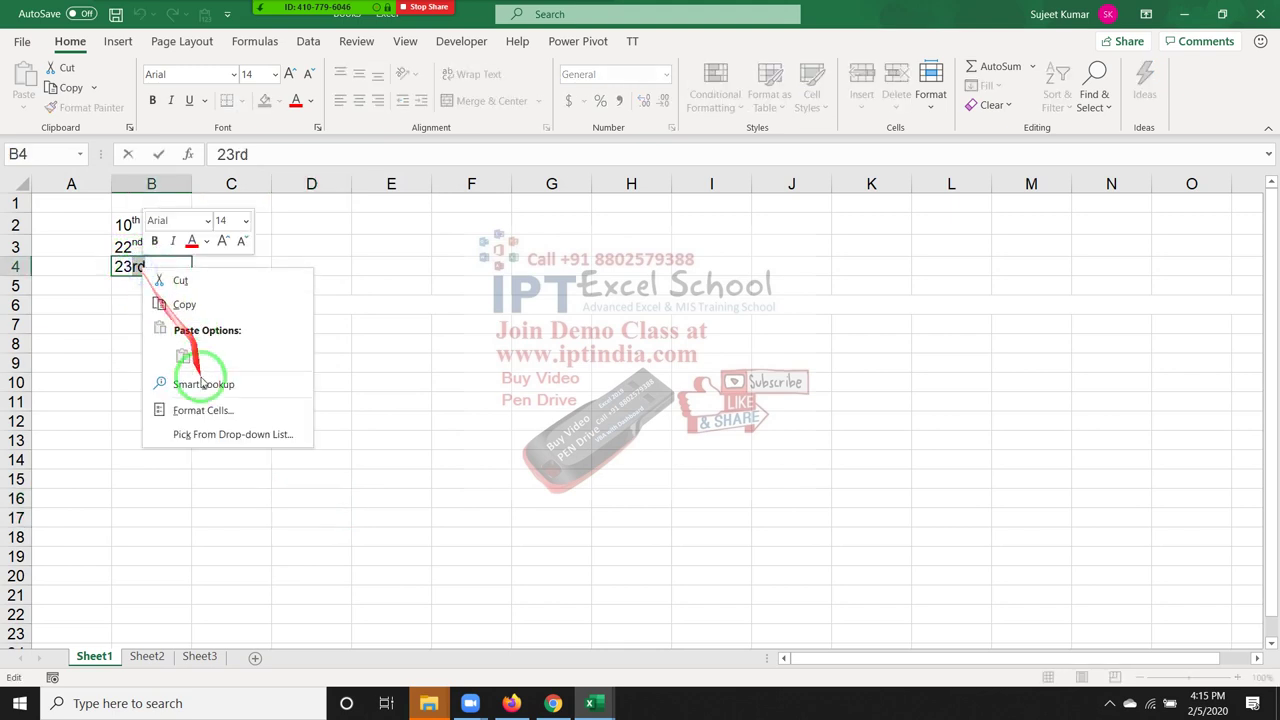
{"action": "left_click", "coordinate": [203, 408]}
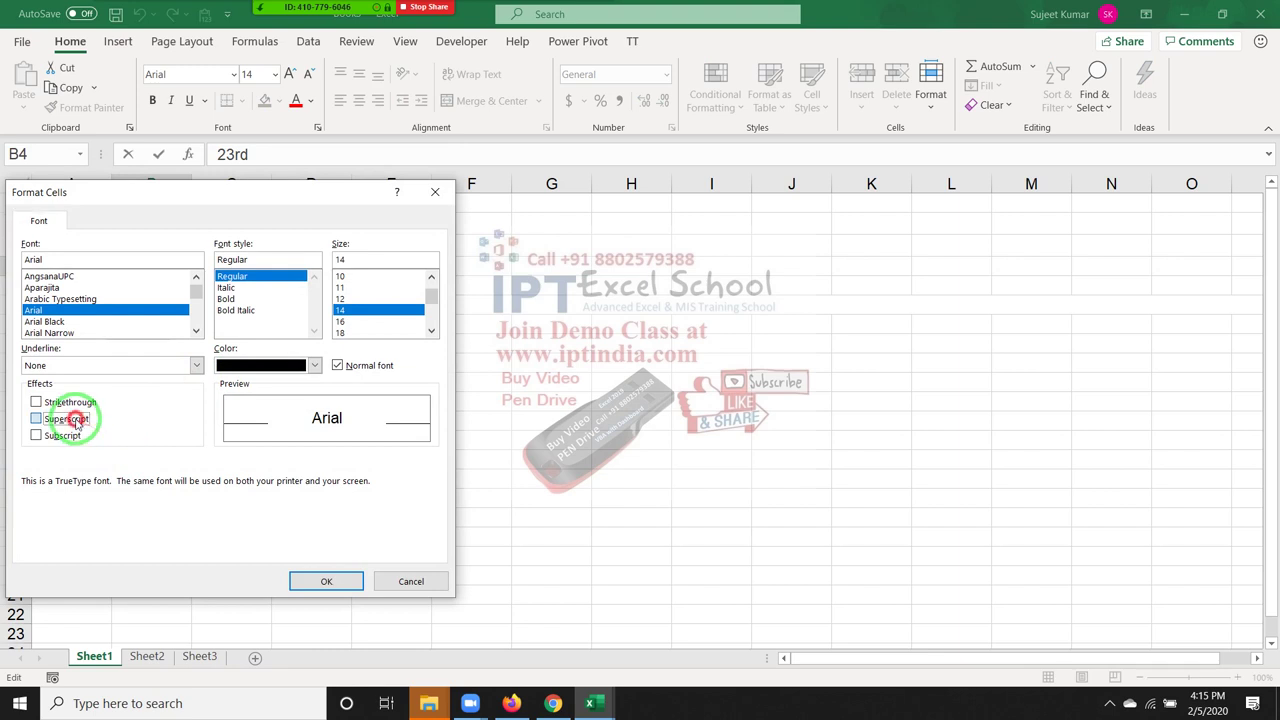
{"action": "left_click", "coordinate": [75, 420]}
{"action": "left_click", "coordinate": [326, 581]}
- Enter 10o in cell C2
{"action": "left_click", "coordinate": [240, 455]}
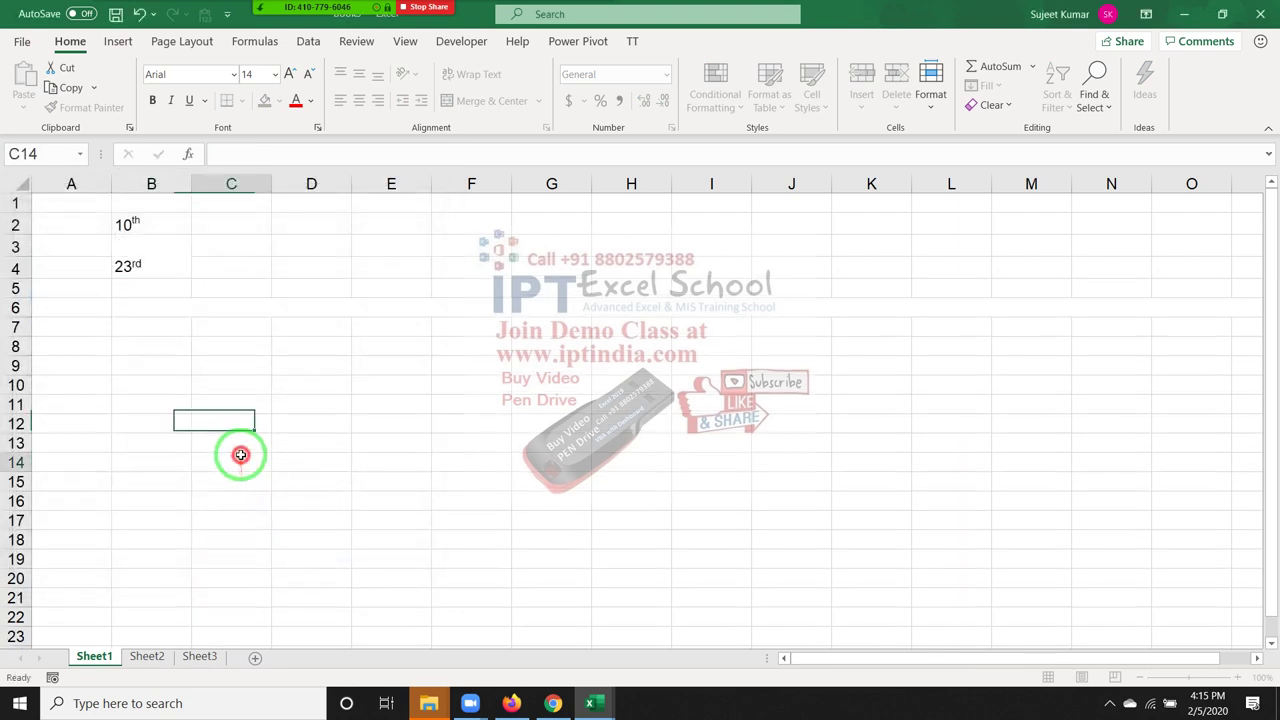
{"action": "left_click", "coordinate": [246, 223]}
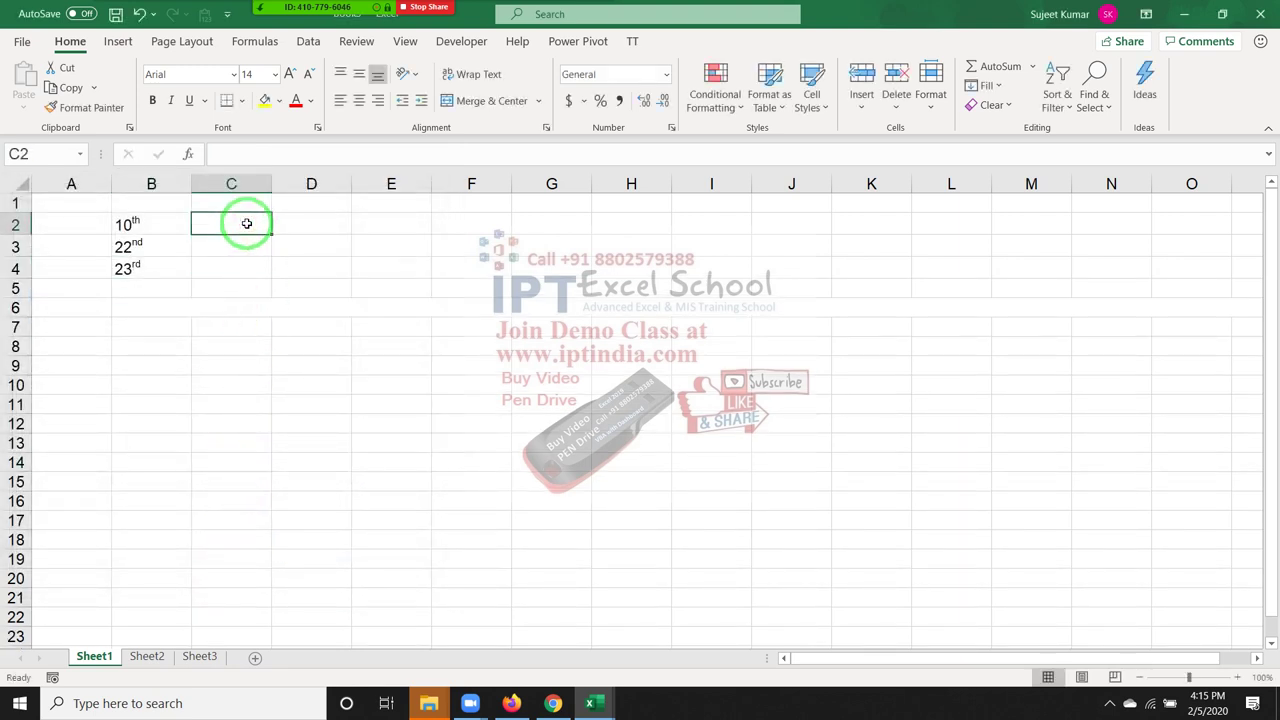
{"action": "type", "text": "10o"}
{"action": "key", "text": "Return"}
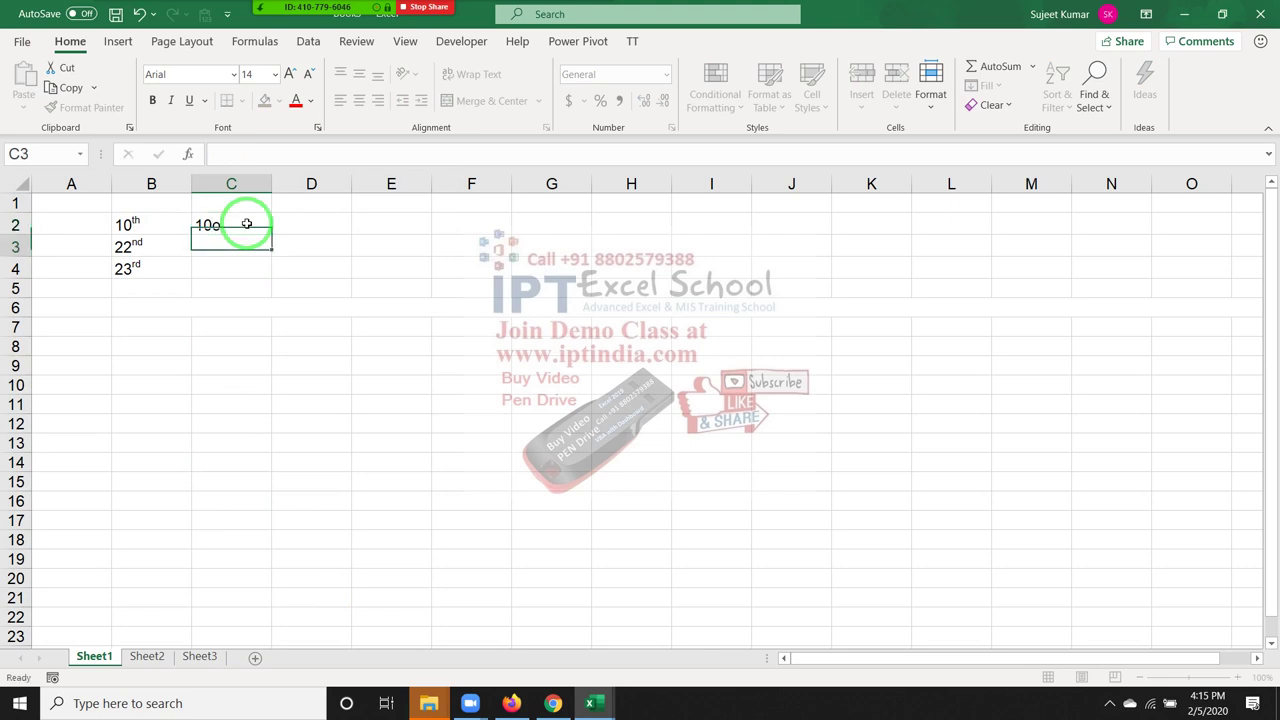
- Make the o in C2 superscript so it reads like a degree mark
{"action": "left_click", "coordinate": [176, 226]}
{"action": "double_click", "coordinate": [224, 226]}
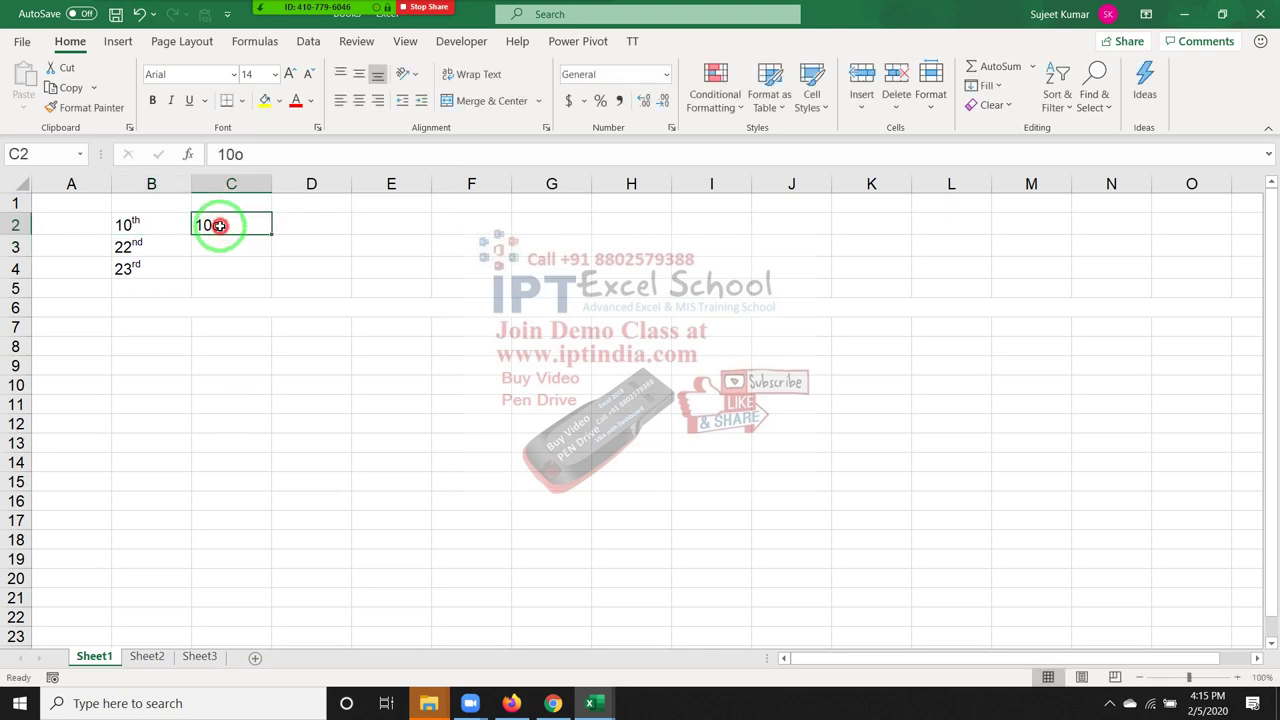
{"action": "left_click_drag", "start_coordinate": [212, 224], "coordinate": [220, 224]}
{"action": "right_click", "coordinate": [220, 226]}
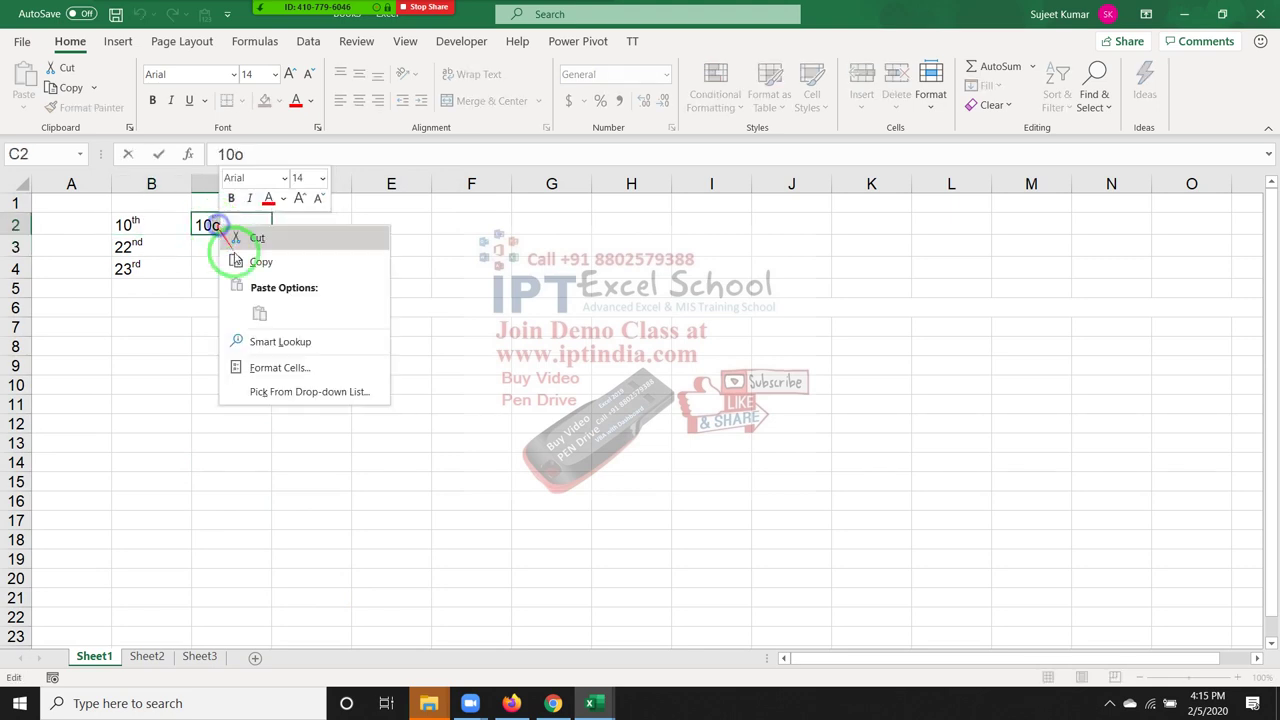
{"action": "left_click", "coordinate": [285, 368]}
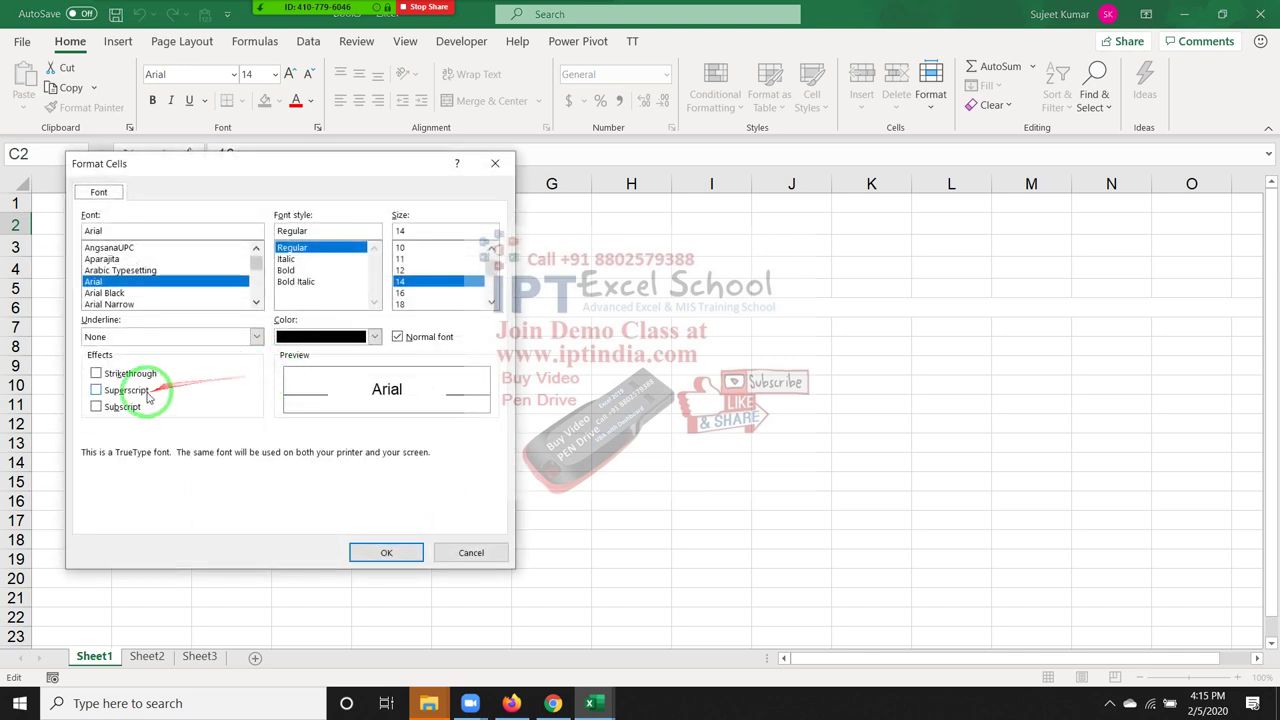
{"action": "left_click", "coordinate": [128, 390]}
{"action": "left_click", "coordinate": [393, 550]}
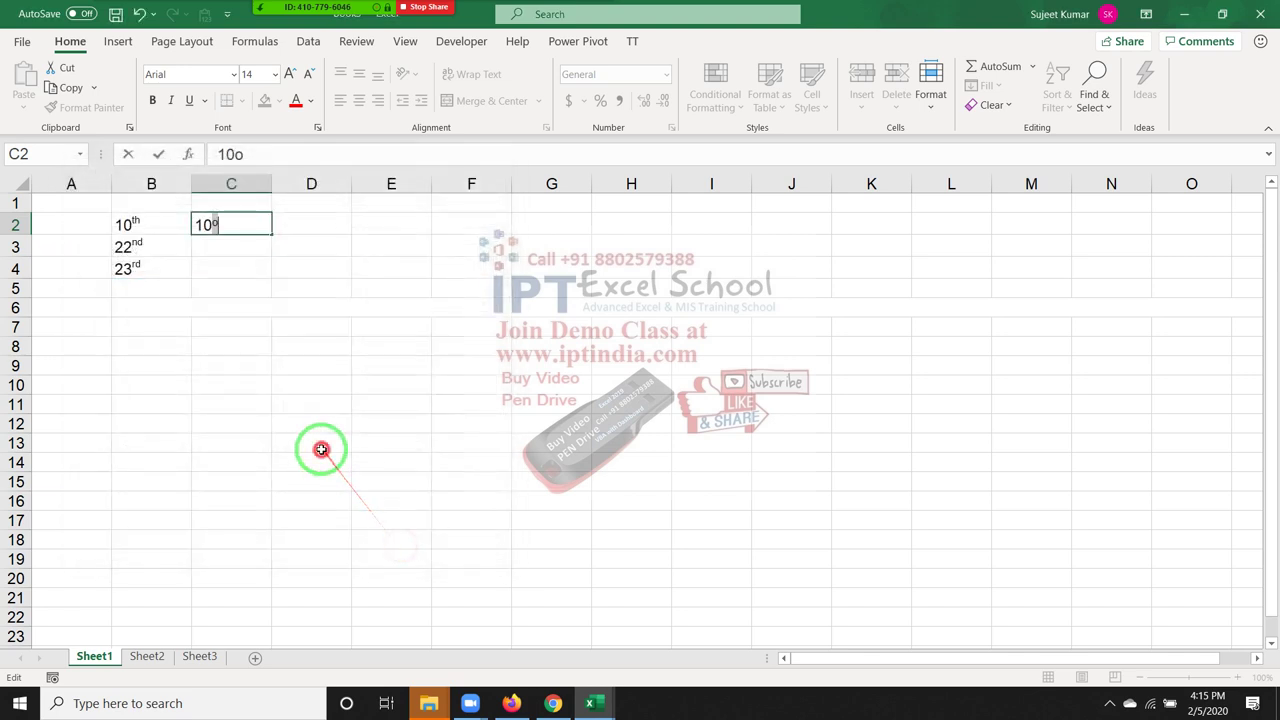
{"action": "left_click", "coordinate": [317, 447]}
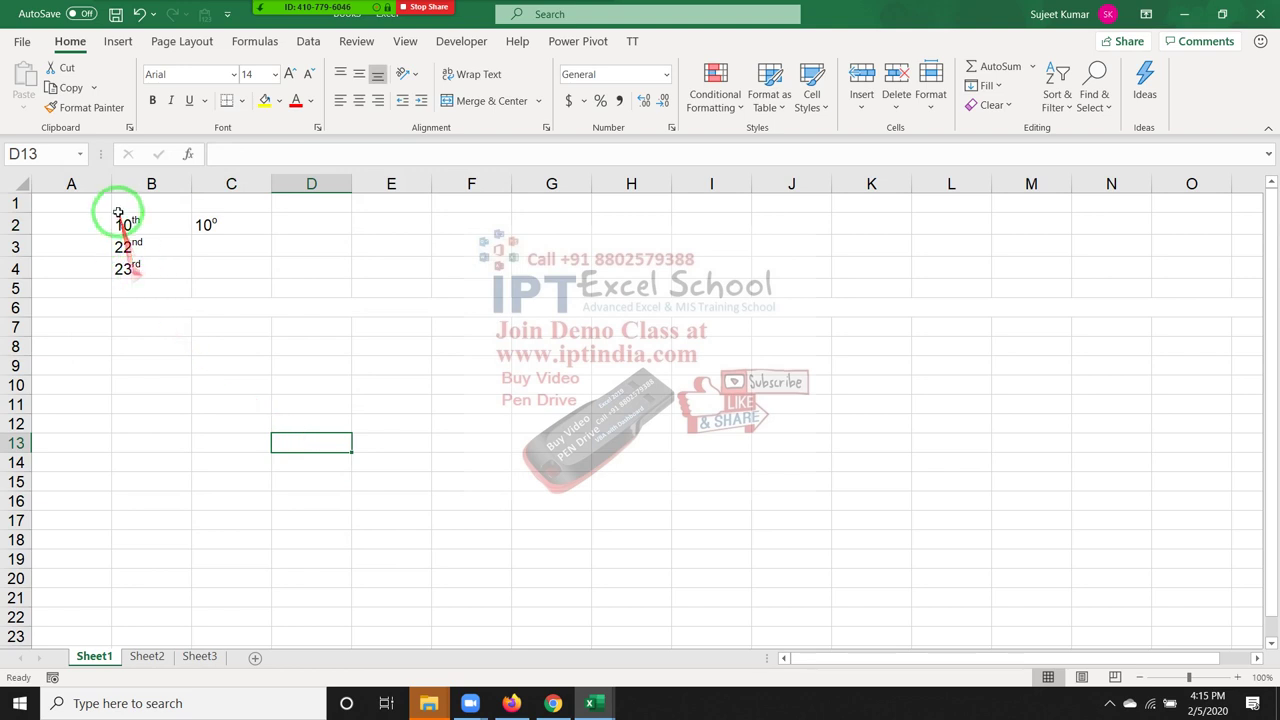
- Enter a Sales header in E1 with values 10, 36, 52, 36, 96, 58, 45, 85, 36, 96 below
{"action": "left_click", "coordinate": [403, 198]}
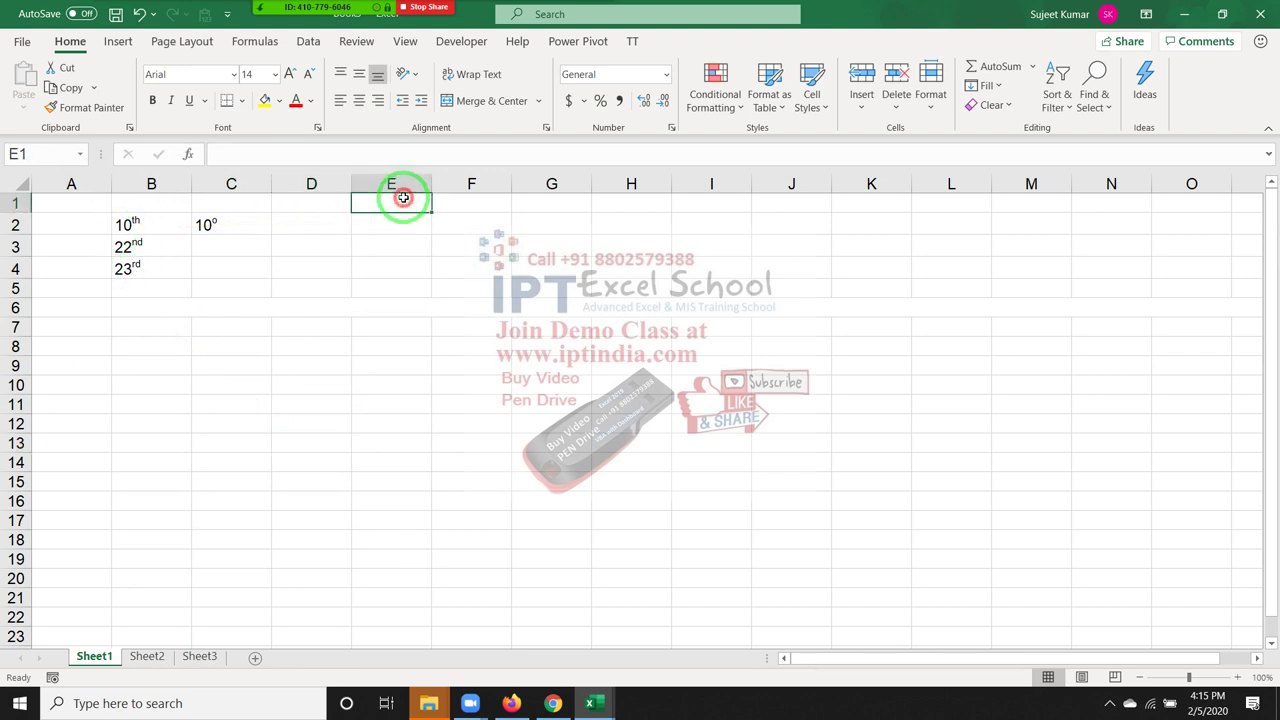
{"action": "type", "text": "Sal"}
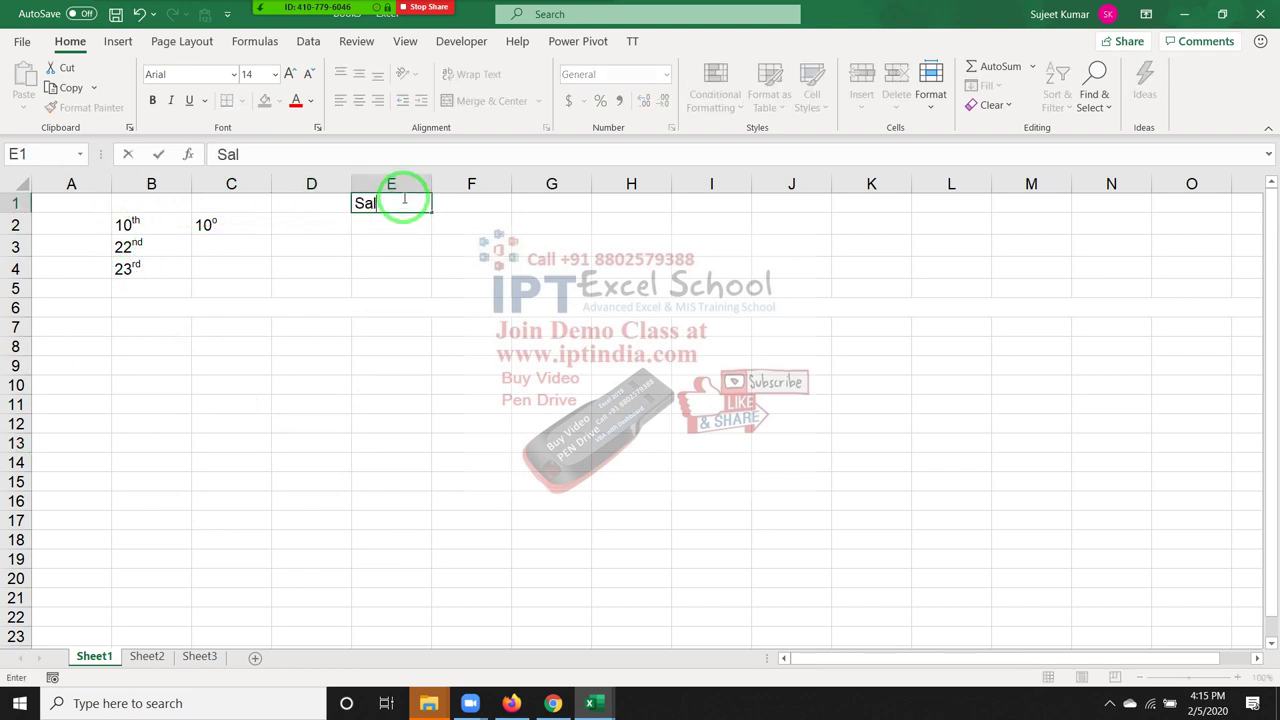
{"action": "type", "text": "es"}
{"action": "key", "text": "Return"}
{"action": "type", "text": "1"}
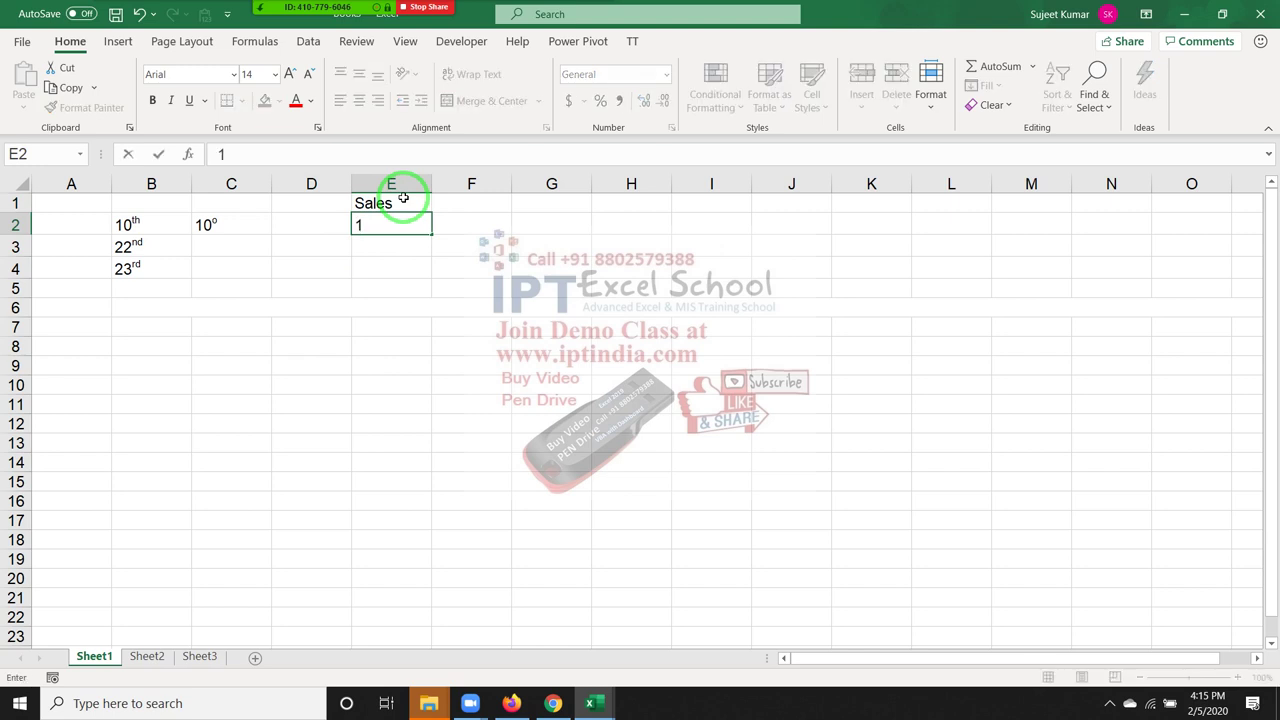
{"action": "type", "text": "0"}
{"action": "key", "text": "Return"}
{"action": "type", "text": "3"}
{"action": "type", "text": "5"}
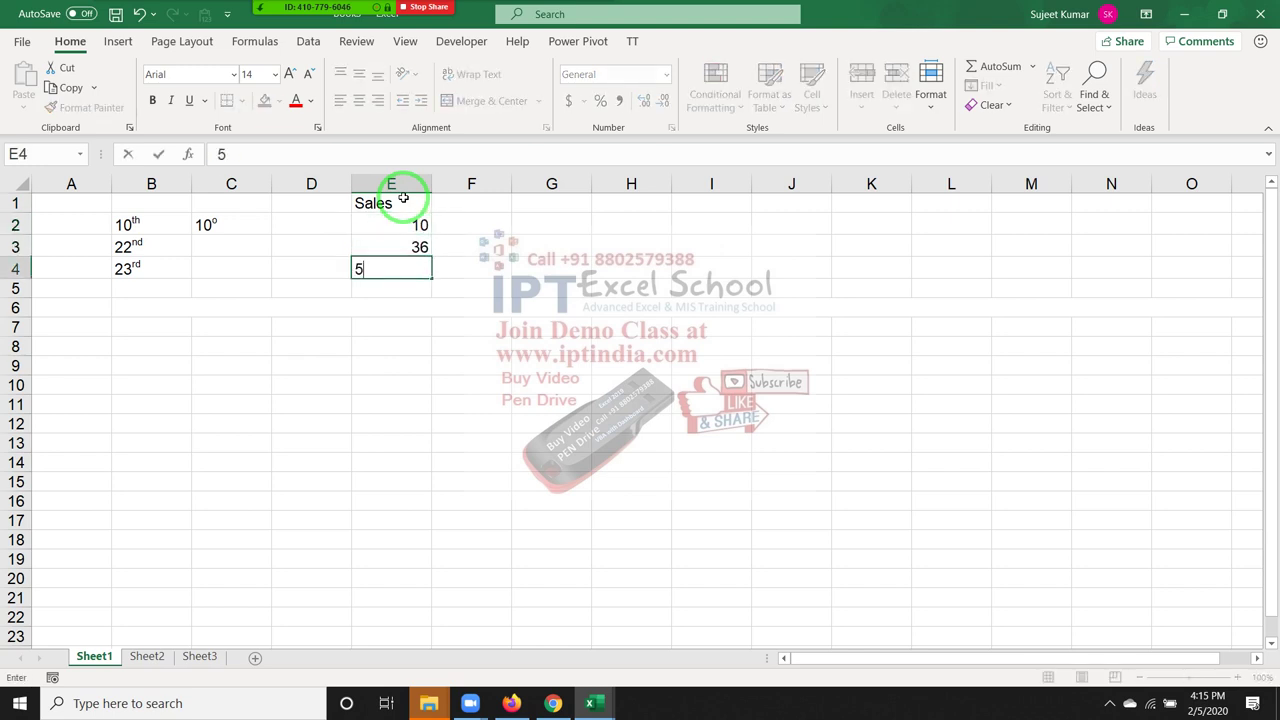
{"action": "type", "text": "2"}
{"action": "key", "text": "Return"}
{"action": "type", "text": "36"}
{"action": "key", "text": "Return"}
{"action": "type", "text": "96"}
{"action": "key", "text": "Return"}
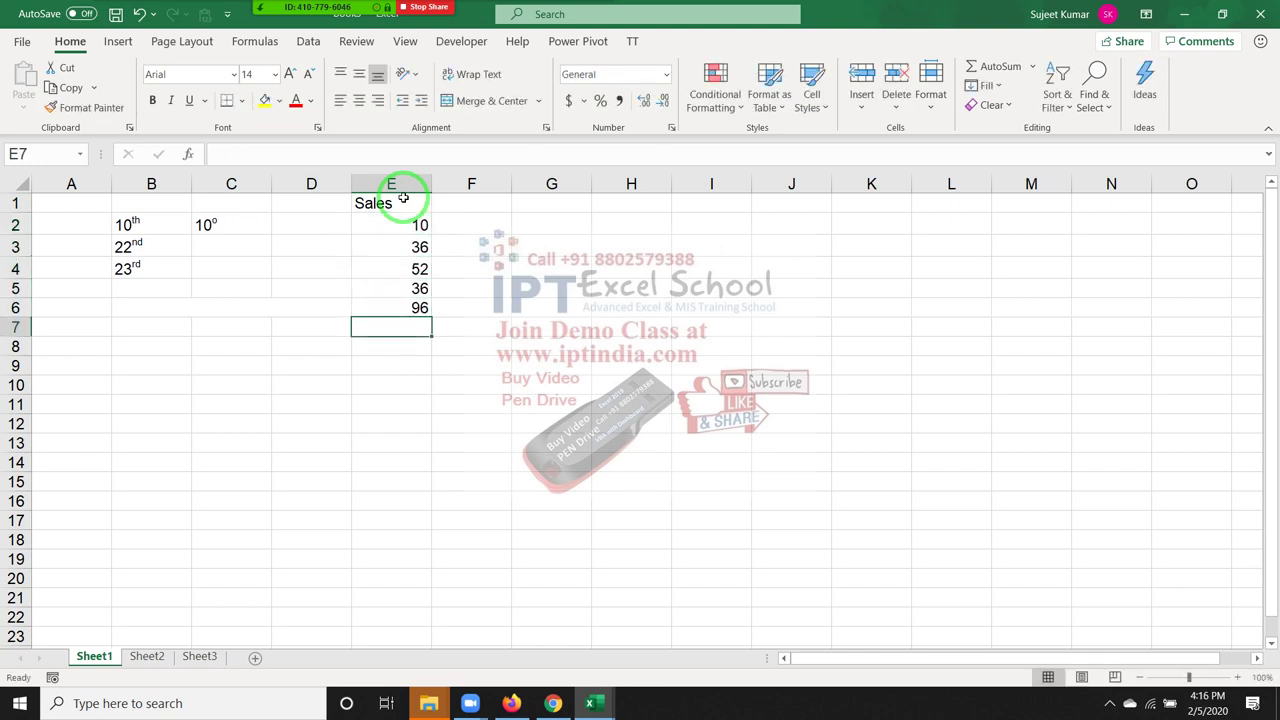
{"action": "type", "text": "58"}
{"action": "key", "text": "Return"}
{"action": "type", "text": "45"}
{"action": "key", "text": "Return"}
{"action": "type", "text": "8"}
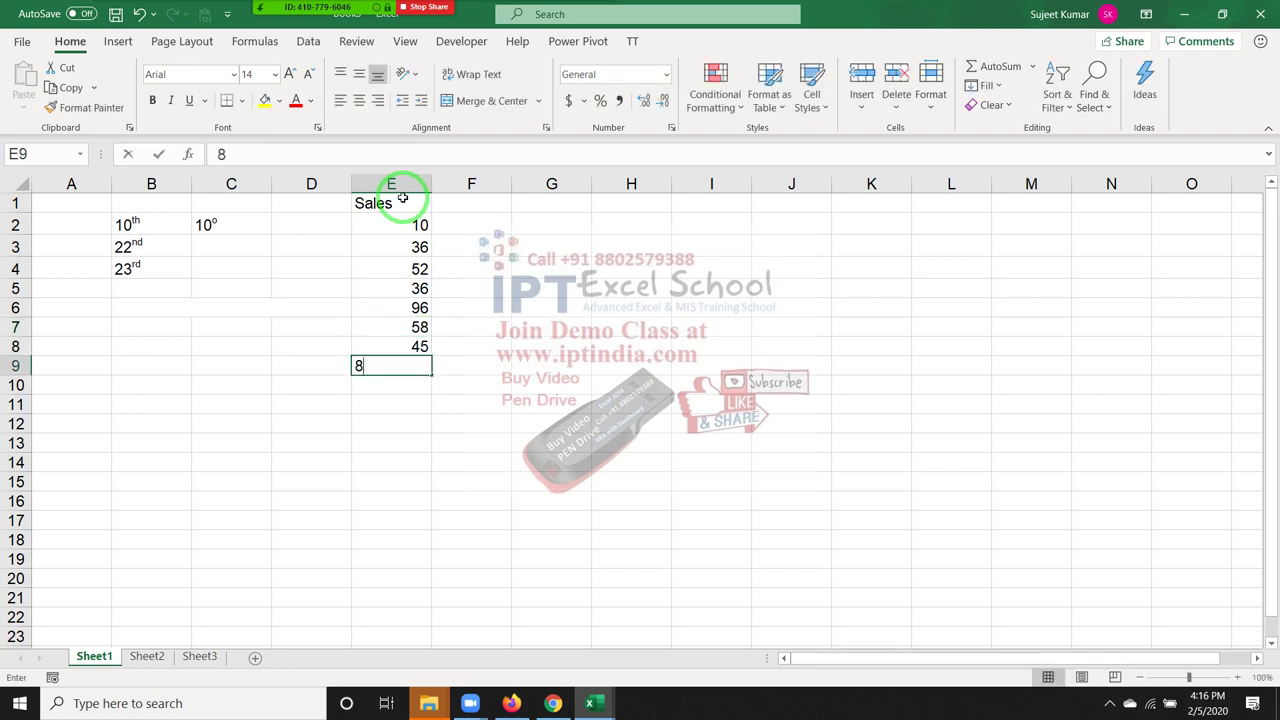
{"action": "type", "text": "5"}
{"action": "key", "text": "Return"}
{"action": "type", "text": "36"}
{"action": "key", "text": "Return"}
{"action": "type", "text": "96"}
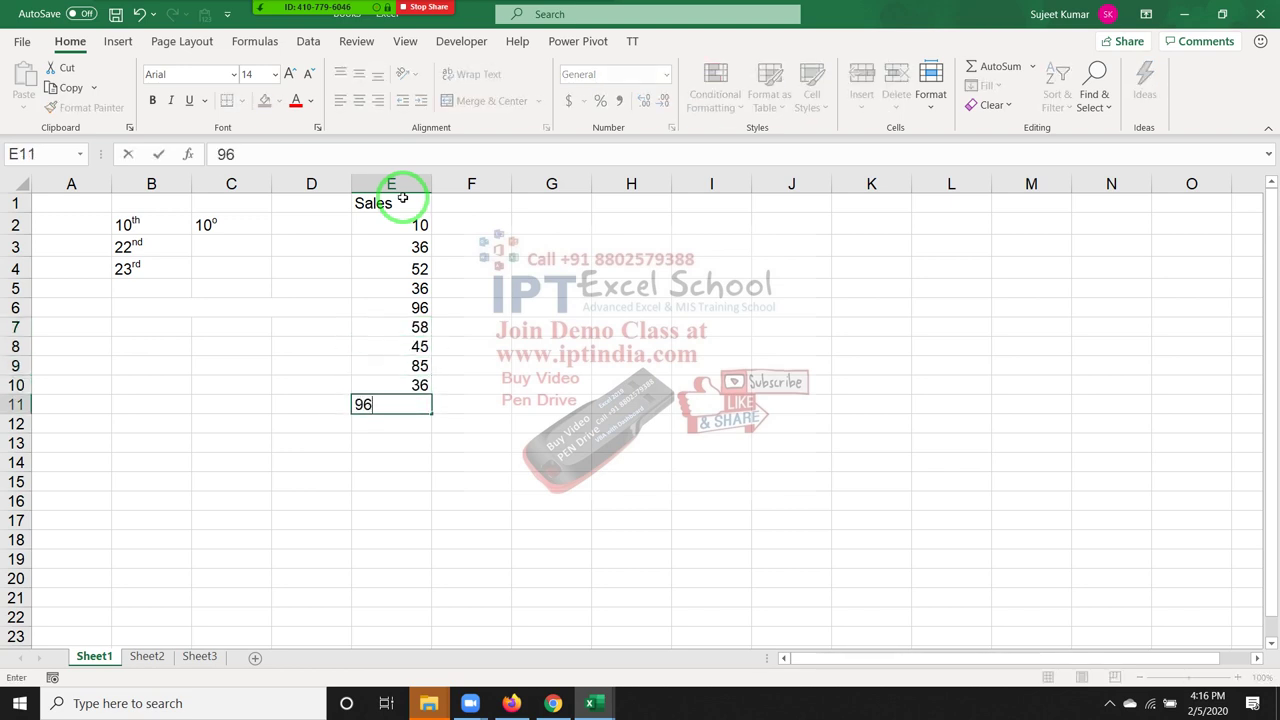
{"action": "key", "text": "Return"}
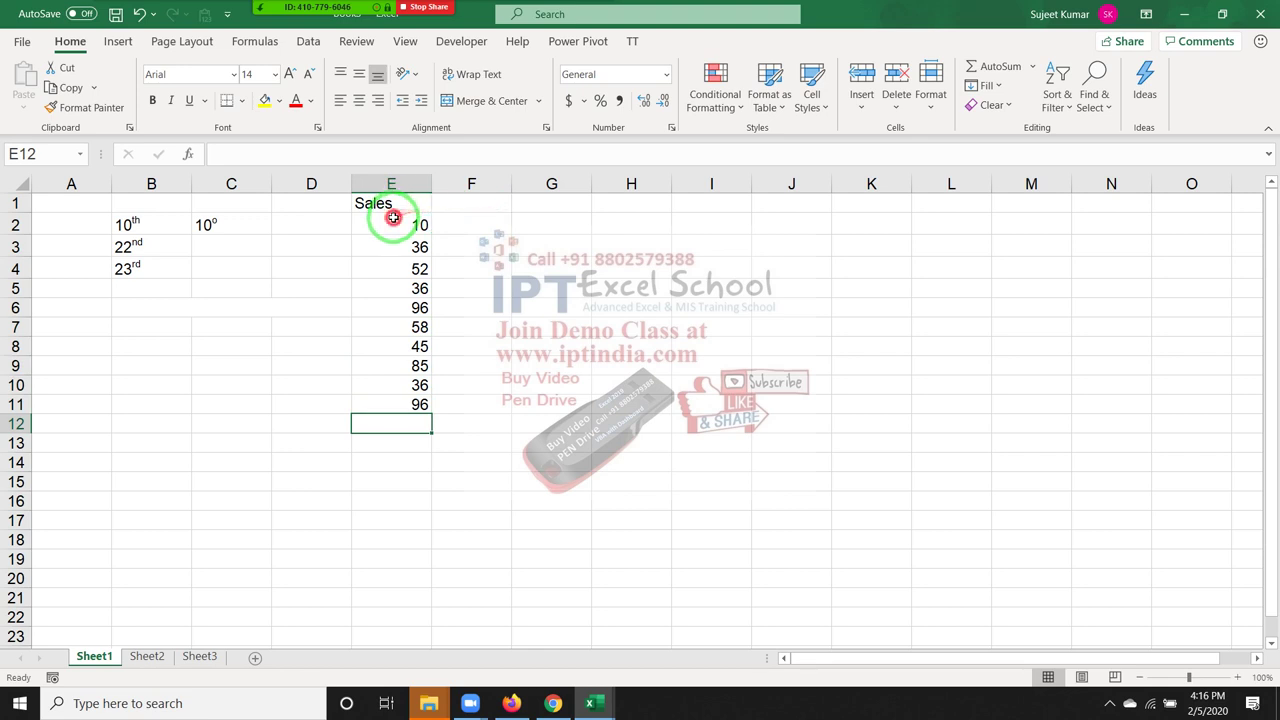
- Append an 'o' to E2 so it reads 10o
{"action": "left_click_drag", "start_coordinate": [400, 222], "coordinate": [412, 402]}
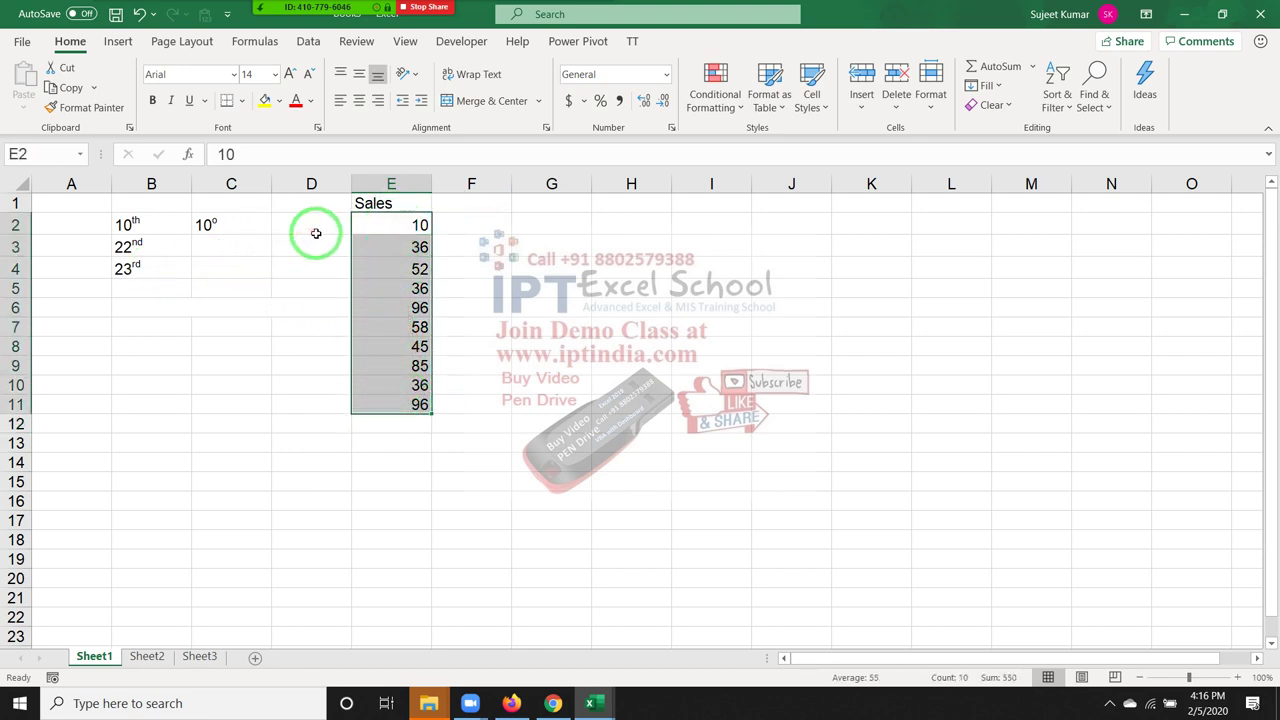
{"action": "double_click", "coordinate": [369, 229]}
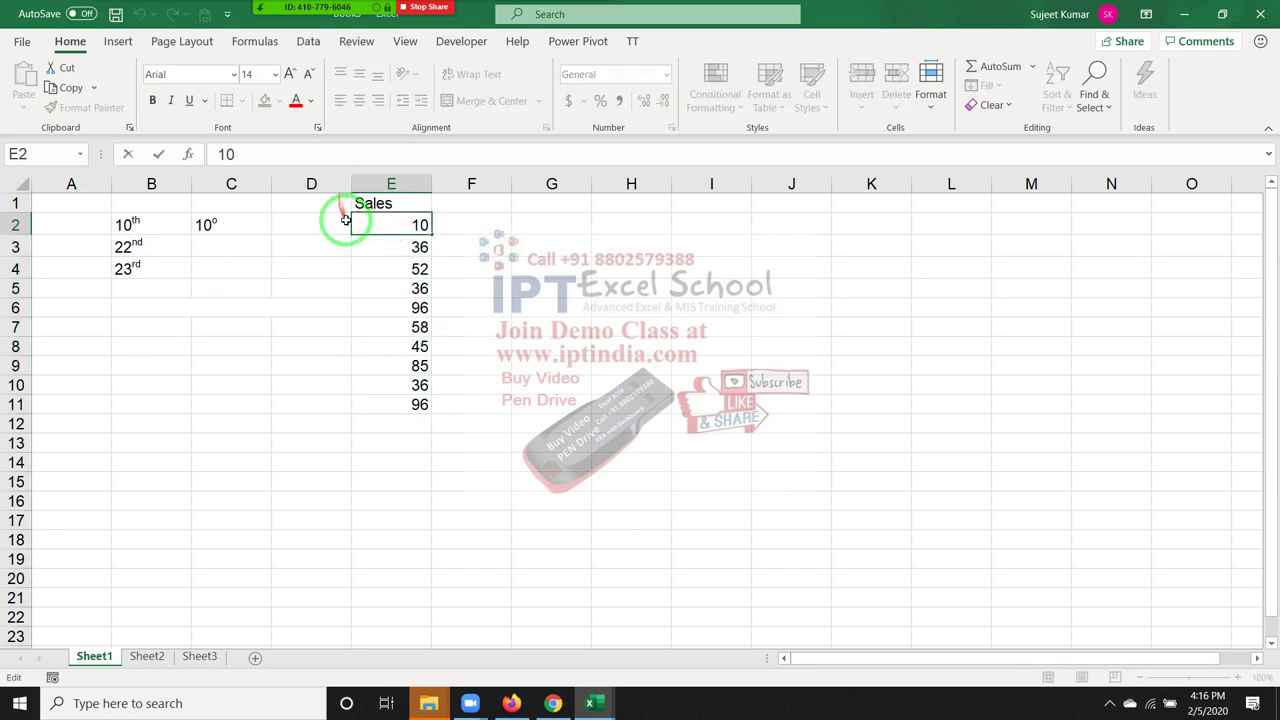
{"action": "left_click", "coordinate": [316, 155]}
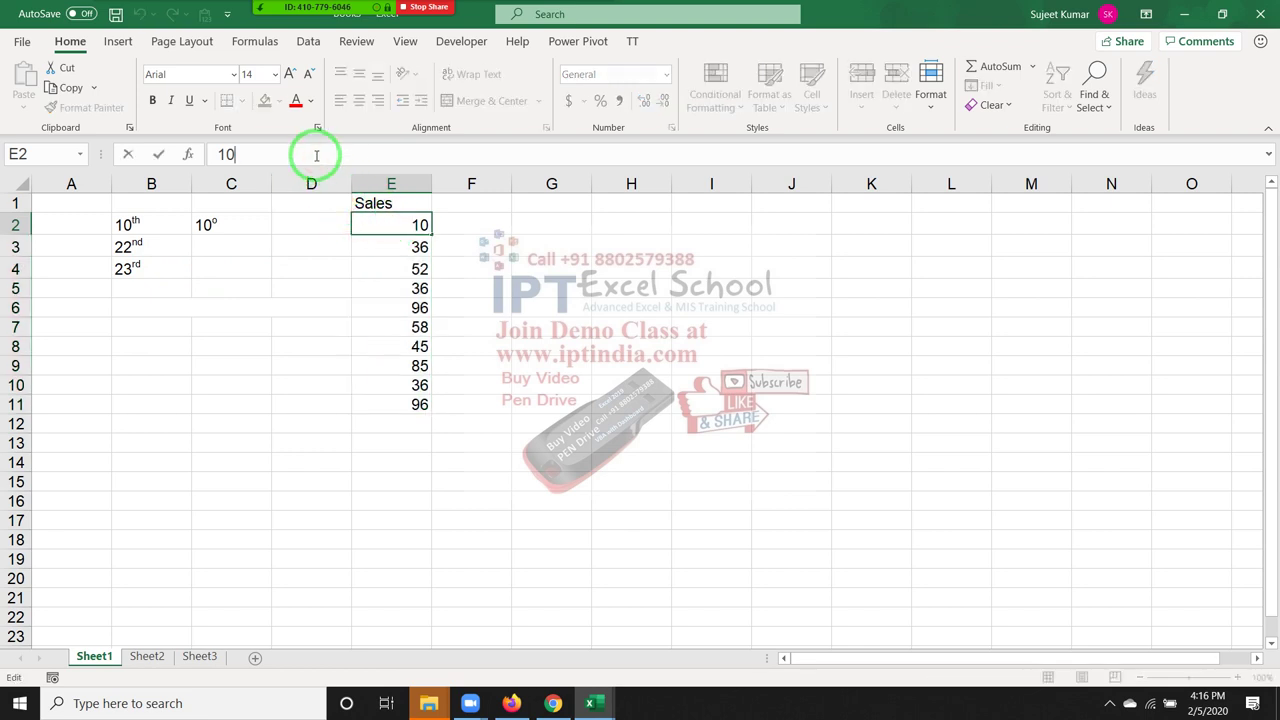
{"action": "type", "text": "o"}
{"action": "key", "text": "ctrl+Return"}
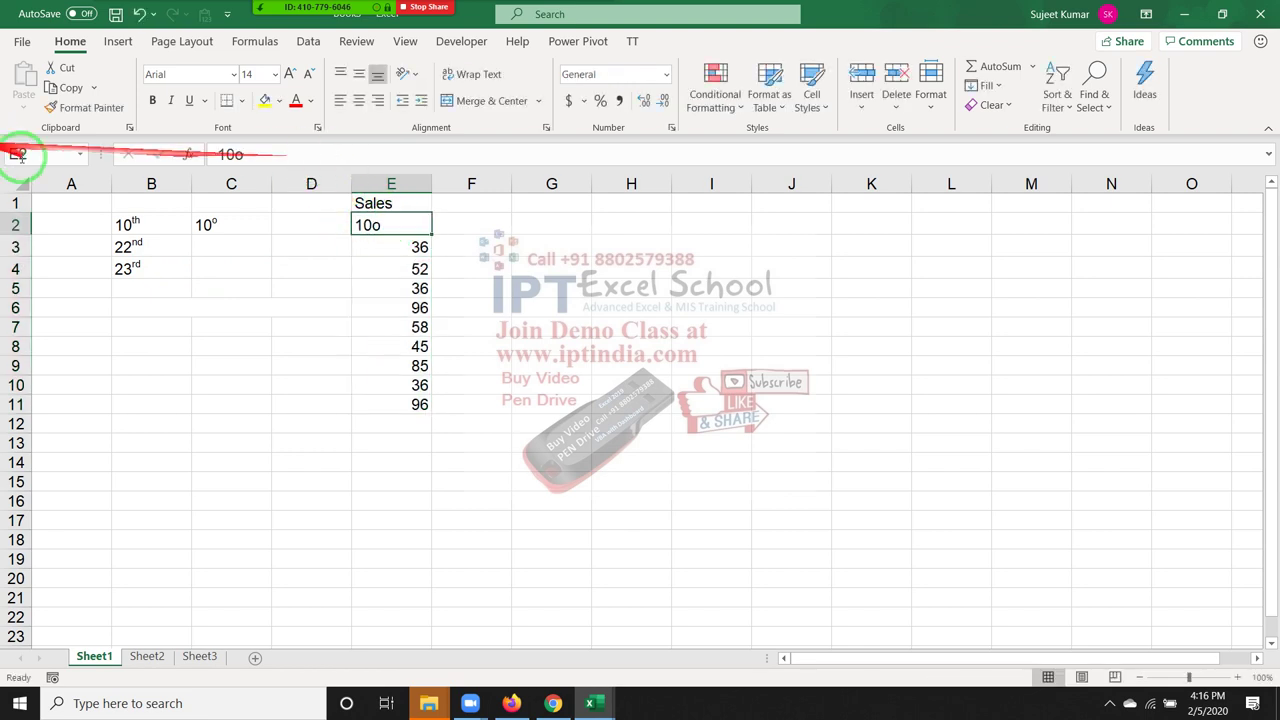
- Superscript the trailing o of 10o in E2 to match C2
{"action": "left_click_drag", "start_coordinate": [245, 155], "coordinate": [232, 155]}
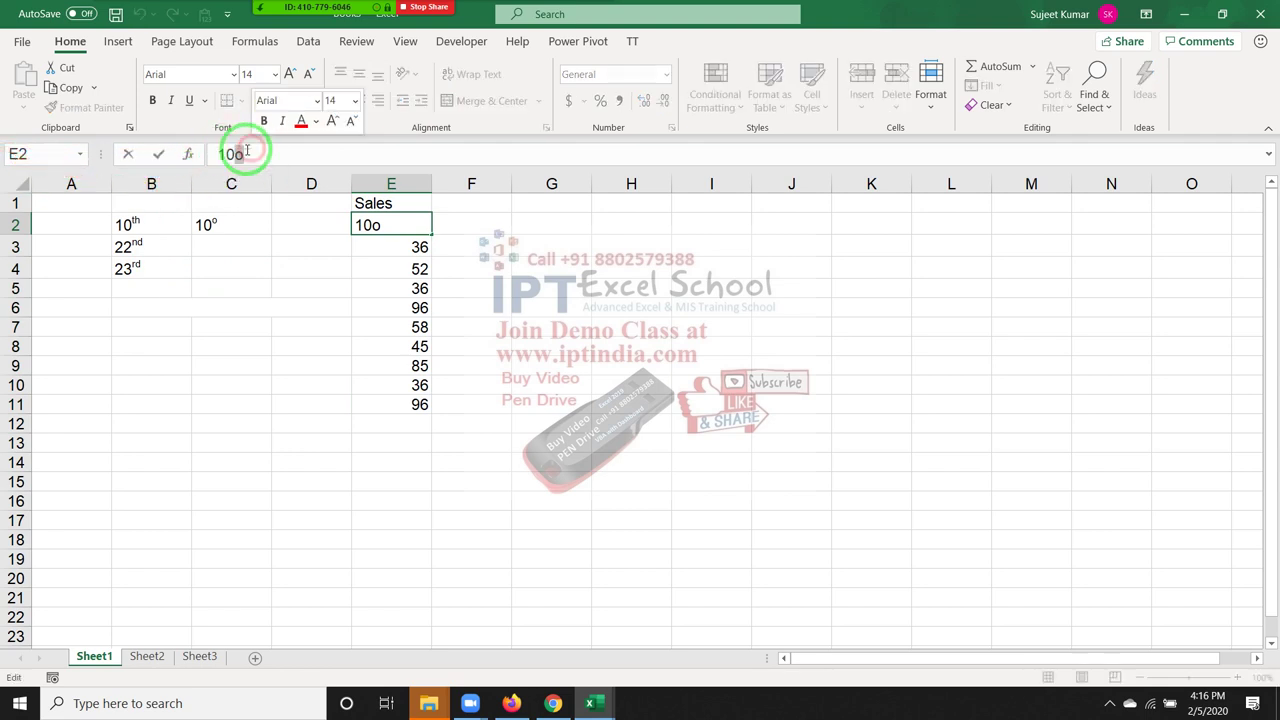
{"action": "right_click", "coordinate": [240, 155]}
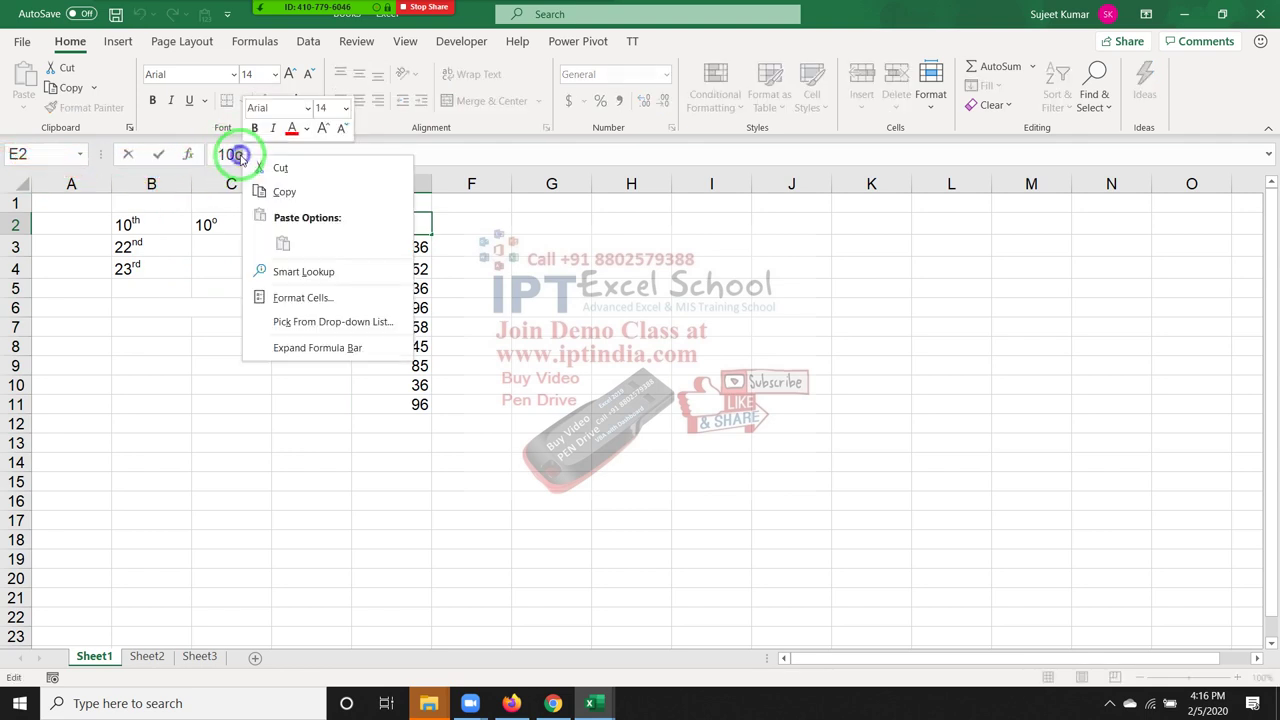
{"action": "left_click", "coordinate": [338, 294]}
{"action": "left_click", "coordinate": [176, 311]}
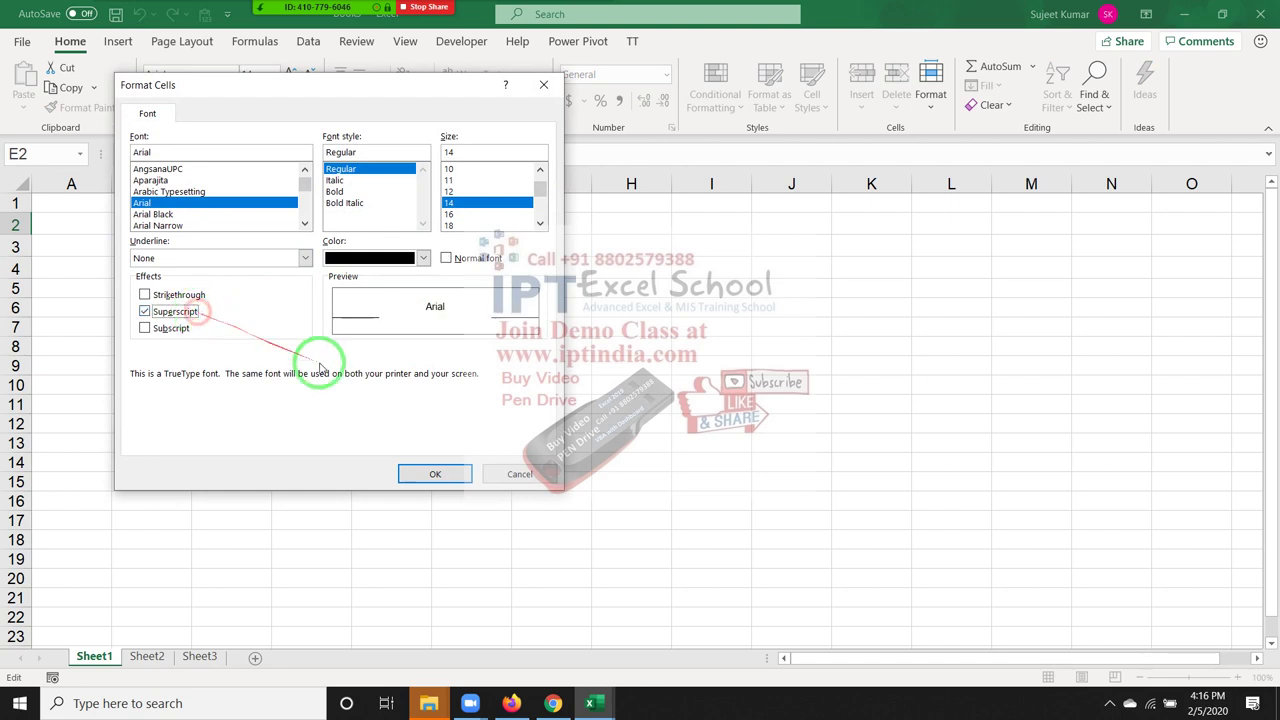
{"action": "left_click", "coordinate": [433, 472]}
{"action": "left_click", "coordinate": [398, 423]}
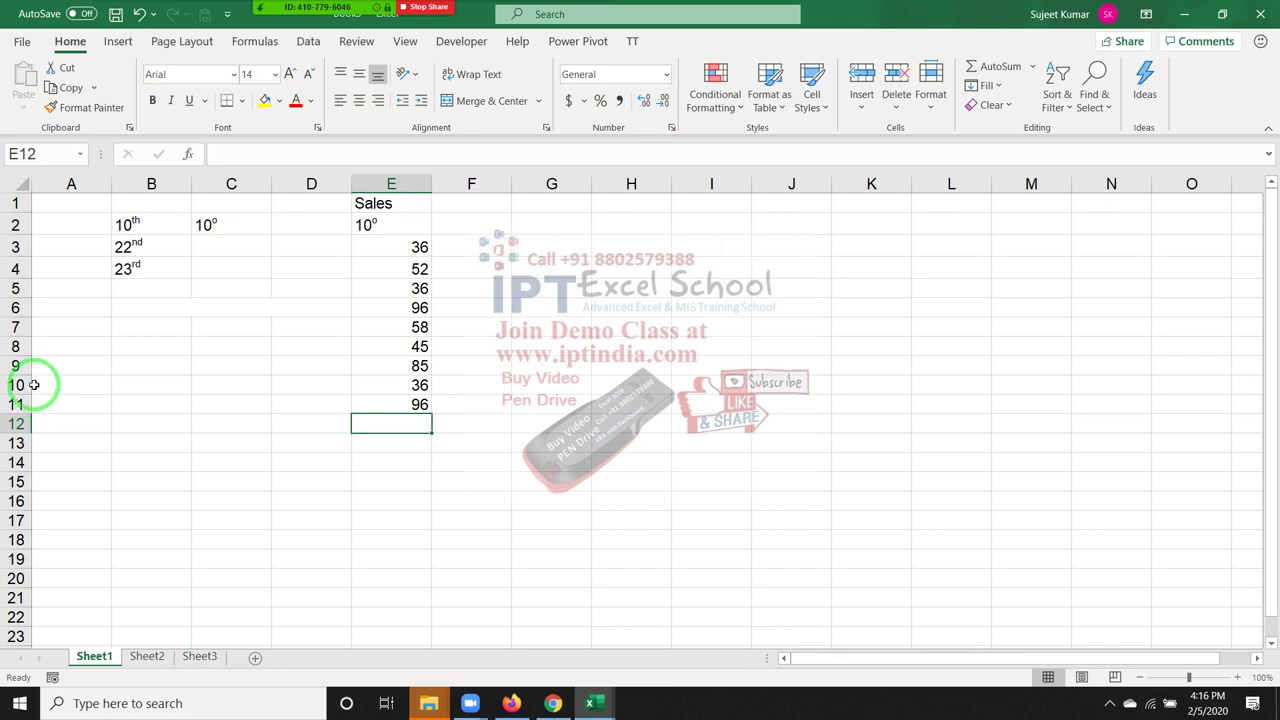
- Revert E2 to plain 10 and put an 'o' in cell F2
{"action": "left_click_drag", "start_coordinate": [34, 385], "coordinate": [299, 316]}
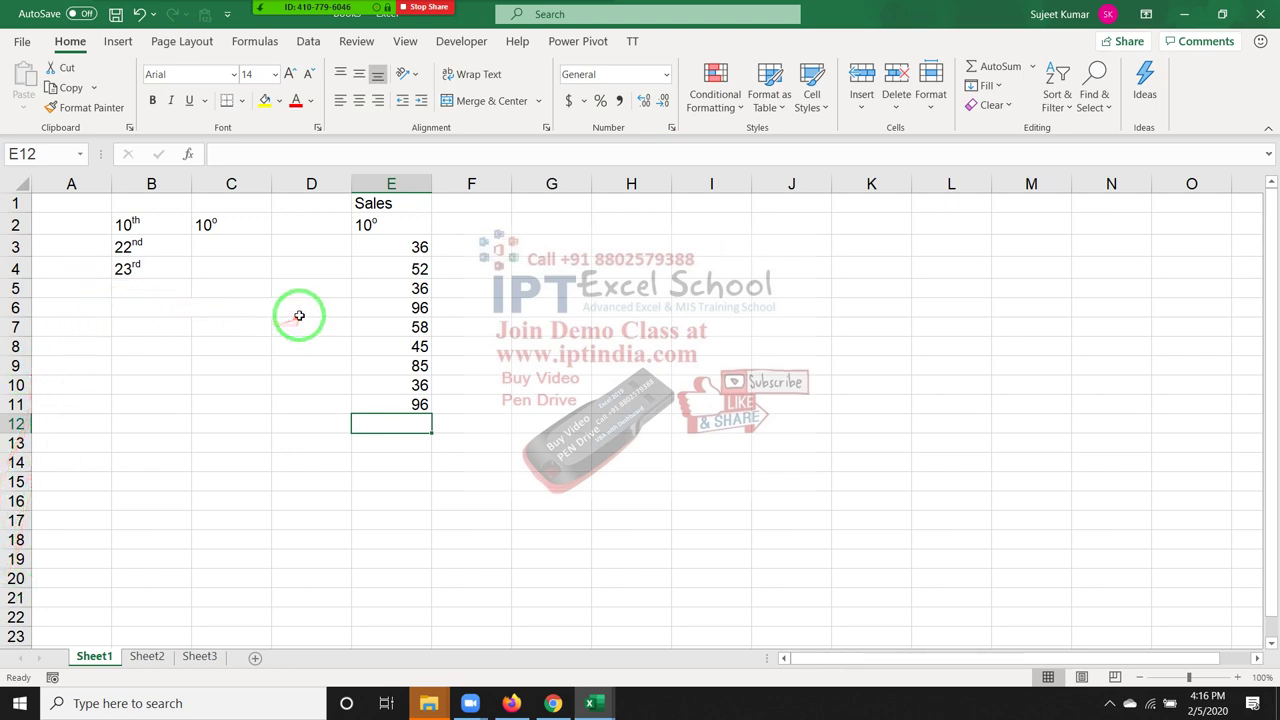
{"action": "key", "text": "Up"}
{"action": "key", "text": "Up"}
{"action": "key", "text": "Up"}
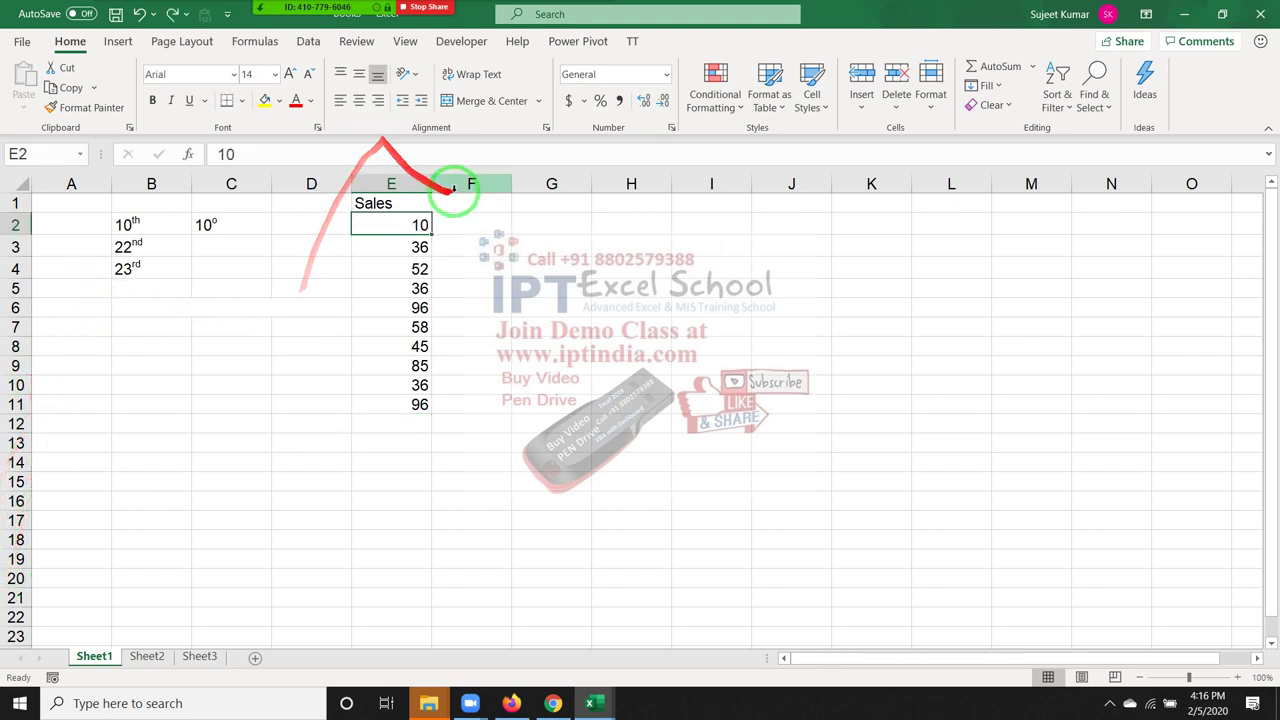
{"action": "left_click", "coordinate": [460, 225]}
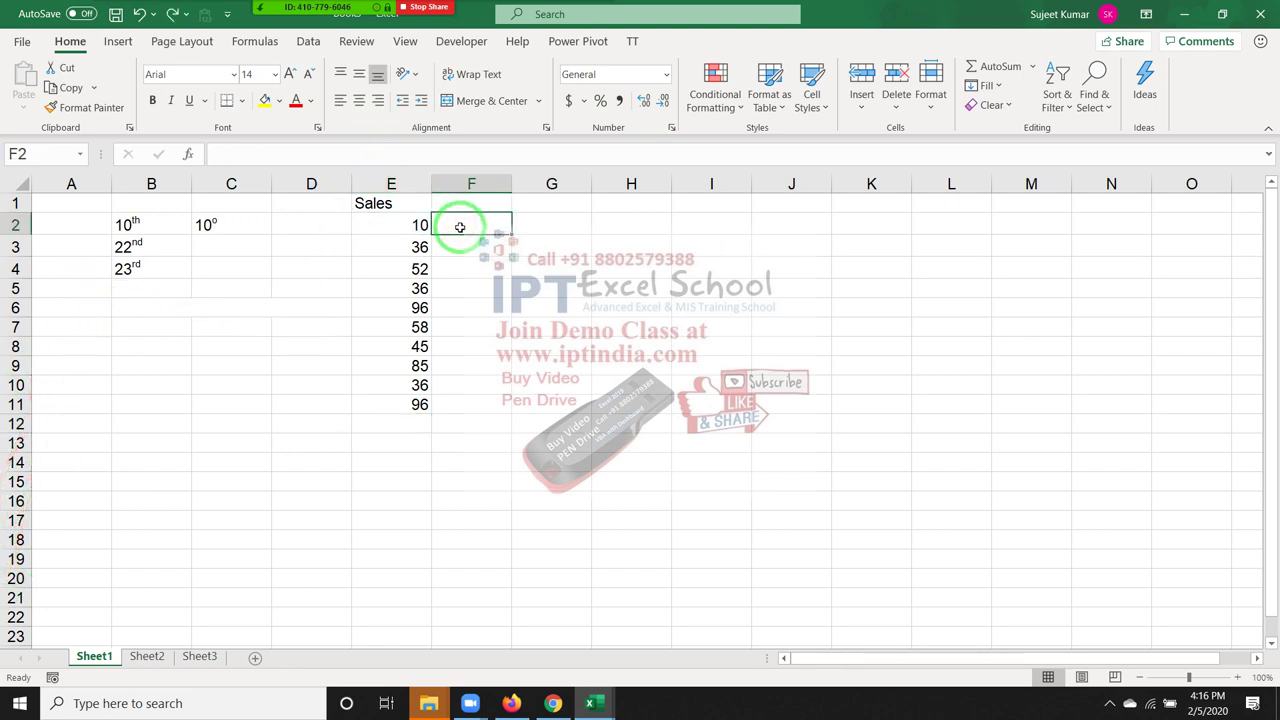
{"action": "type", "text": "o"}
{"action": "key", "text": "Return"}
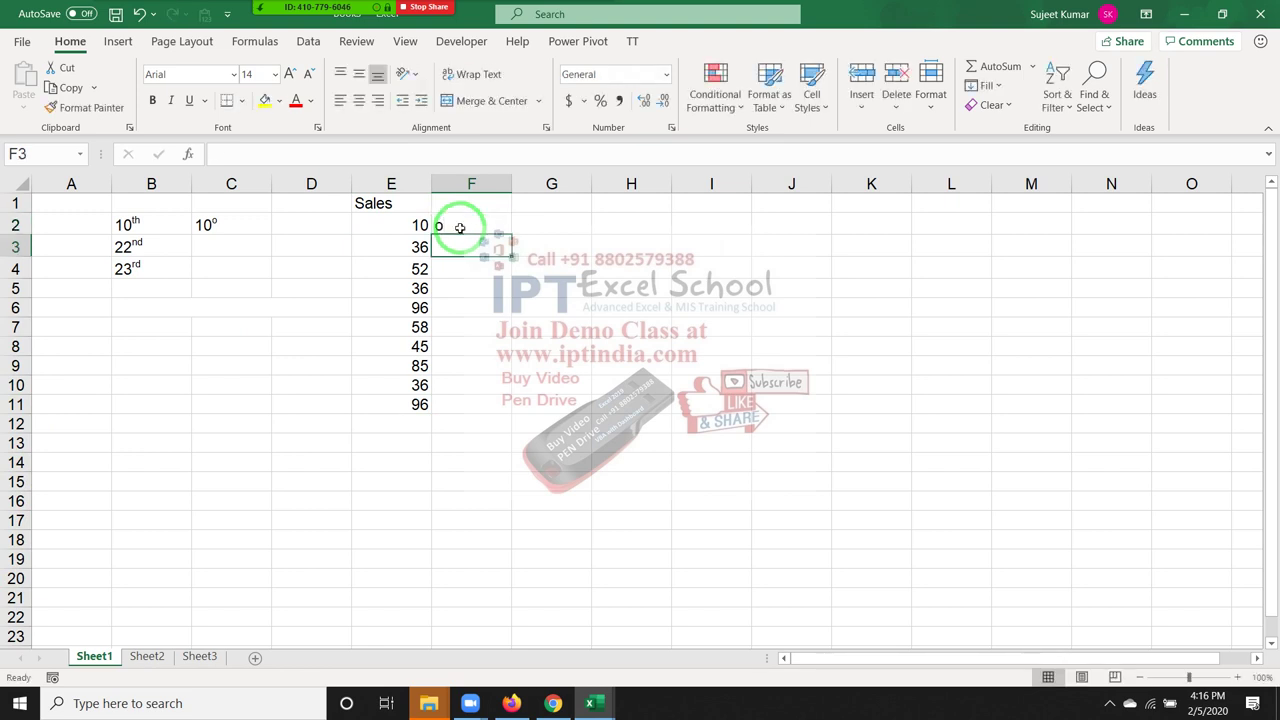
- Align the o's in F2:F11 top-left and format them as superscript
{"action": "left_click", "coordinate": [460, 226]}
{"action": "key", "text": "shift+Down"}
{"action": "key", "text": "shift+Down"}
{"action": "key", "text": "shift+Down"}
{"action": "key", "text": "shift+Down"}
{"action": "key", "text": "shift+Down"}
{"action": "key", "text": "shift+Down"}
{"action": "key", "text": "shift+Down"}
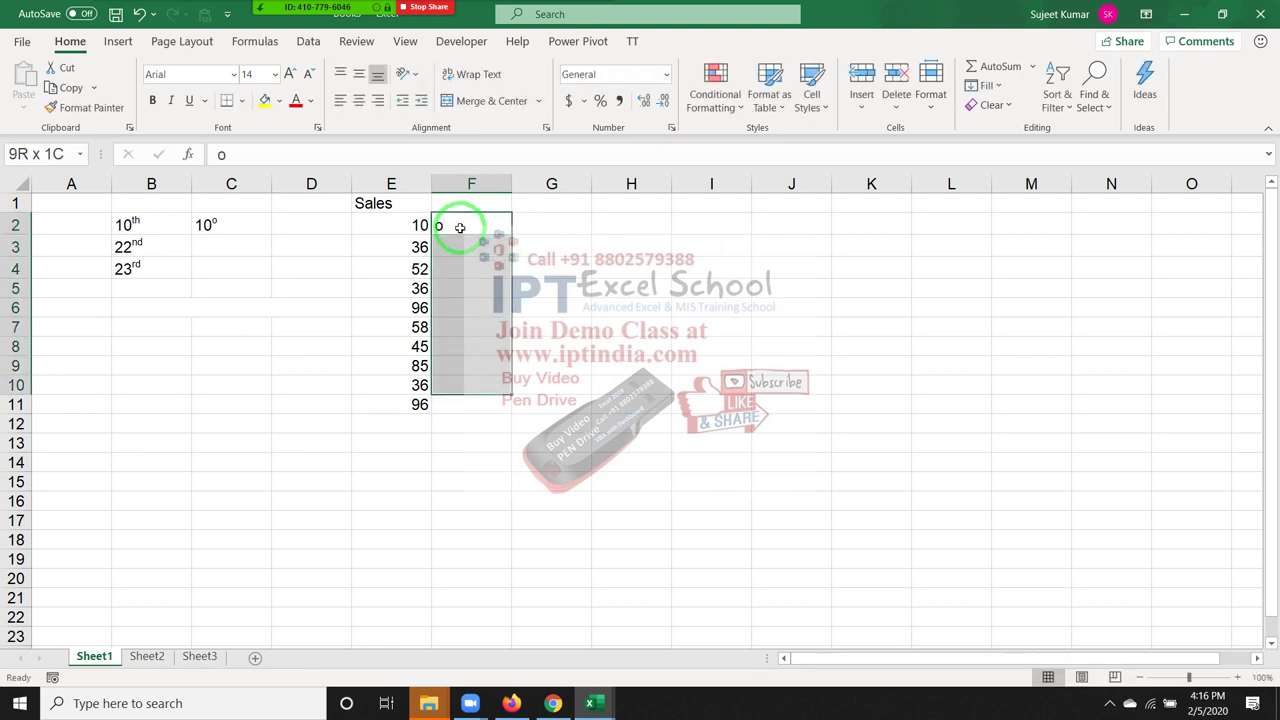
{"action": "key", "text": "shift+Down"}
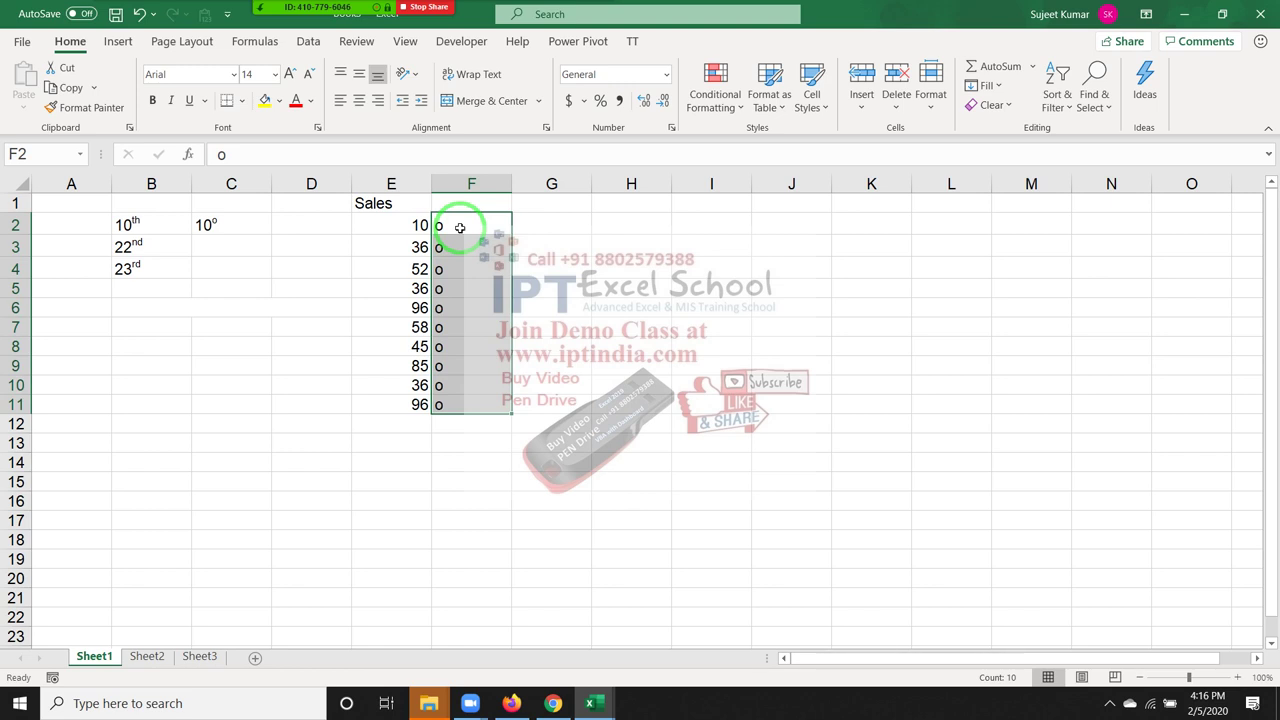
{"action": "left_click", "coordinate": [340, 74]}
{"action": "left_click", "coordinate": [342, 101]}
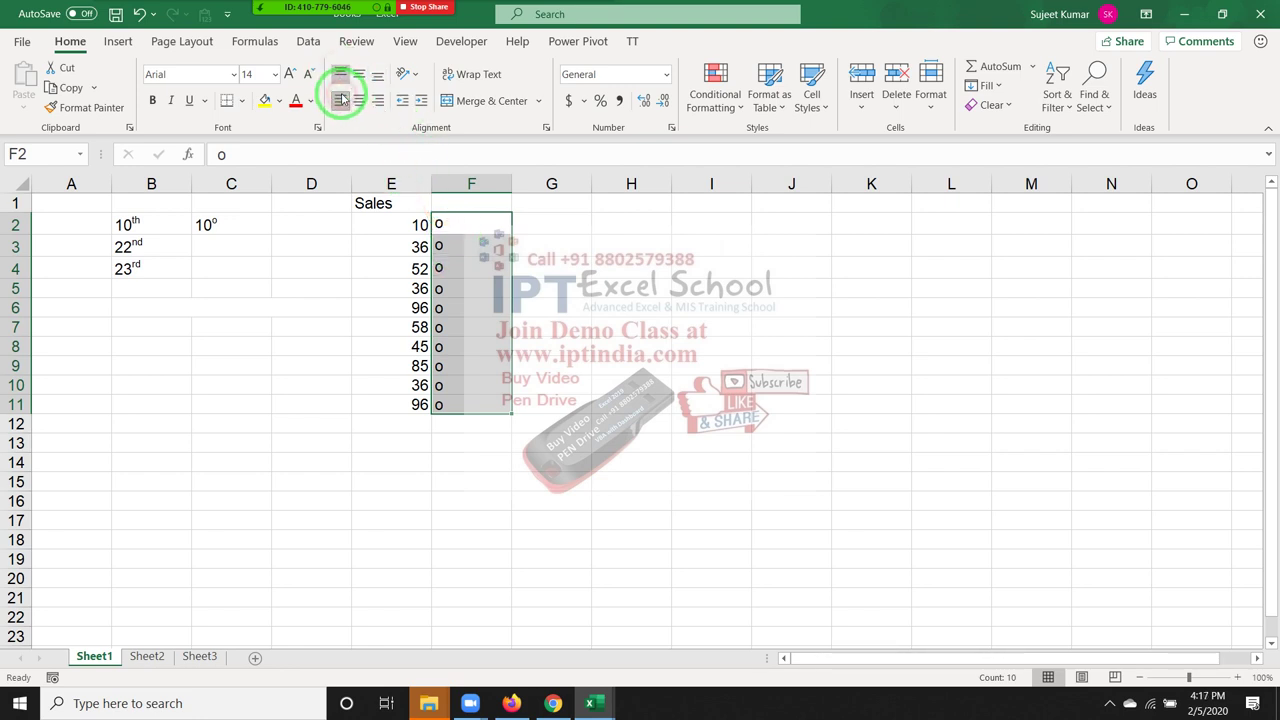
{"action": "right_click", "coordinate": [461, 235]}
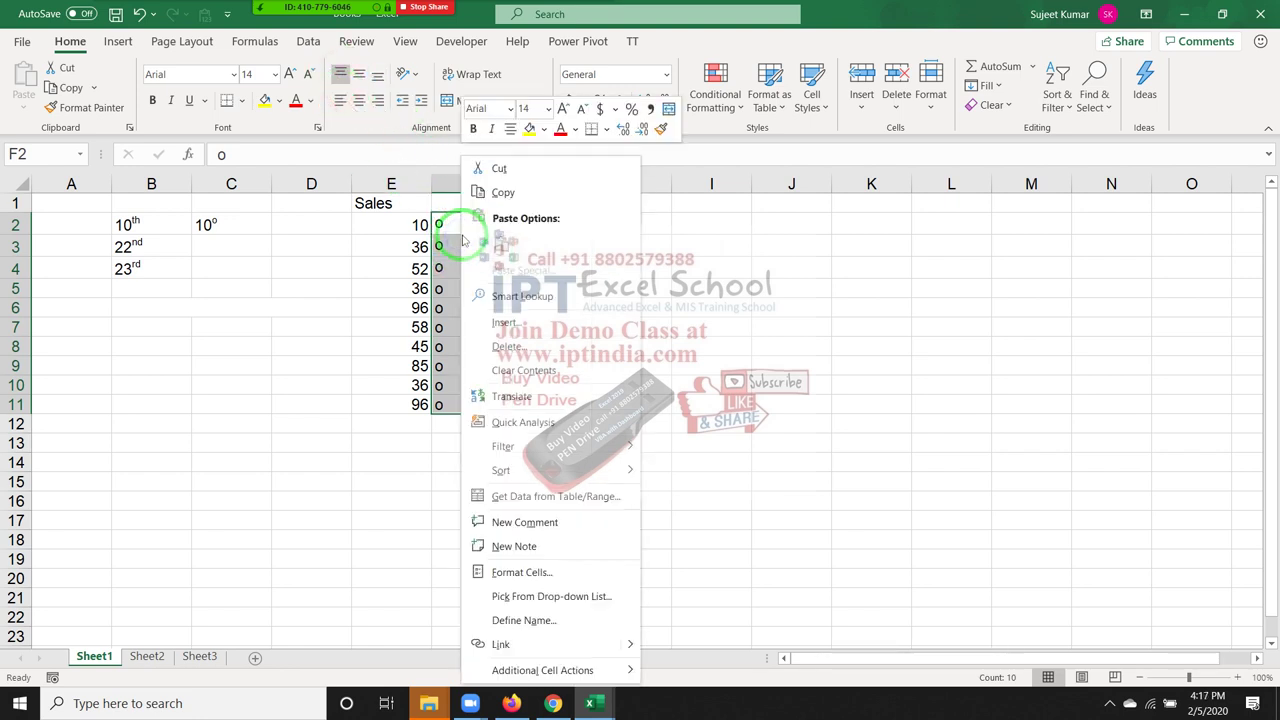
{"action": "left_click", "coordinate": [530, 565]}
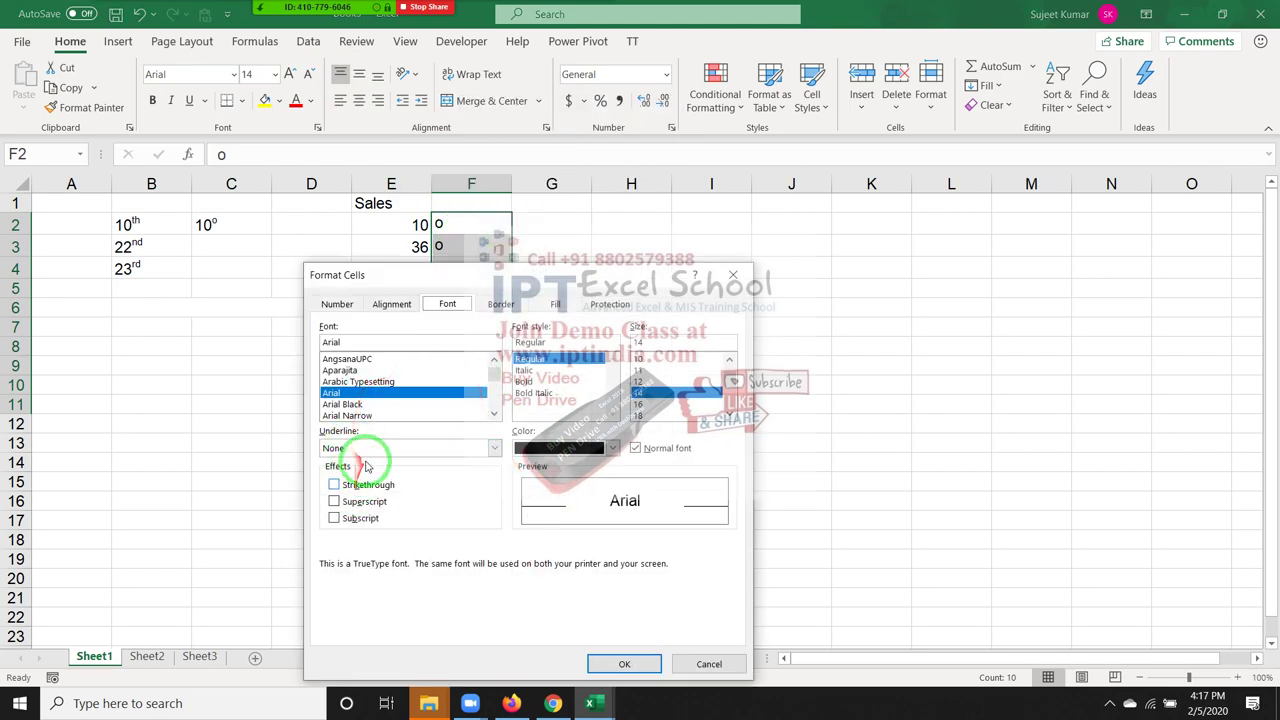
{"action": "left_click", "coordinate": [360, 503]}
{"action": "left_click", "coordinate": [600, 664]}
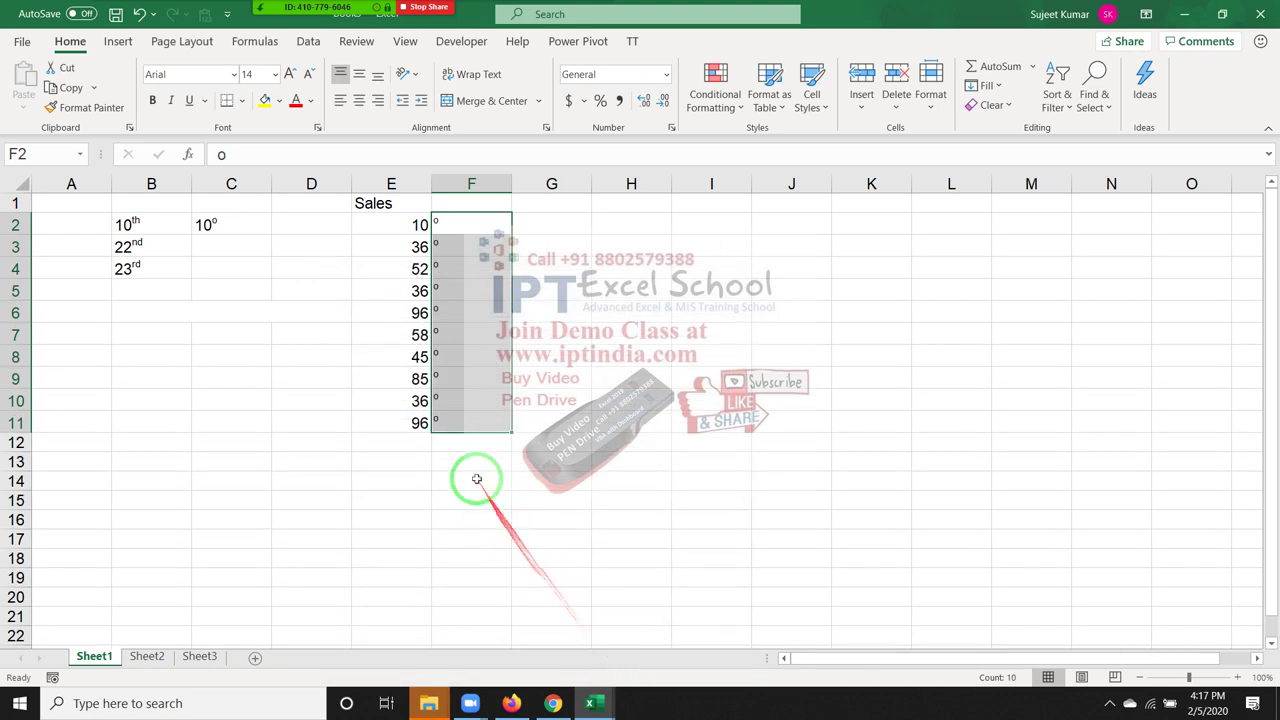
- Narrow column F to a sliver and give E2:E11 outline plus inside horizontal borders
{"action": "left_click", "coordinate": [486, 500]}
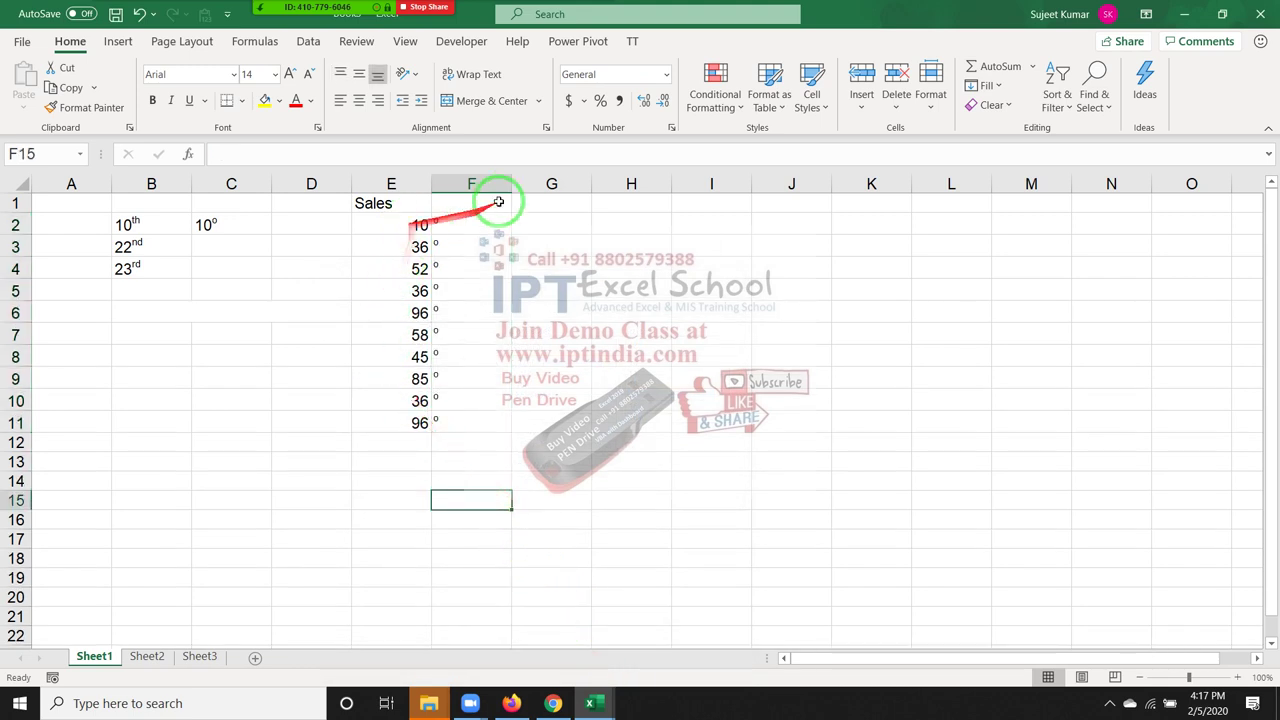
{"action": "left_click_drag", "start_coordinate": [509, 188], "coordinate": [437, 189]}
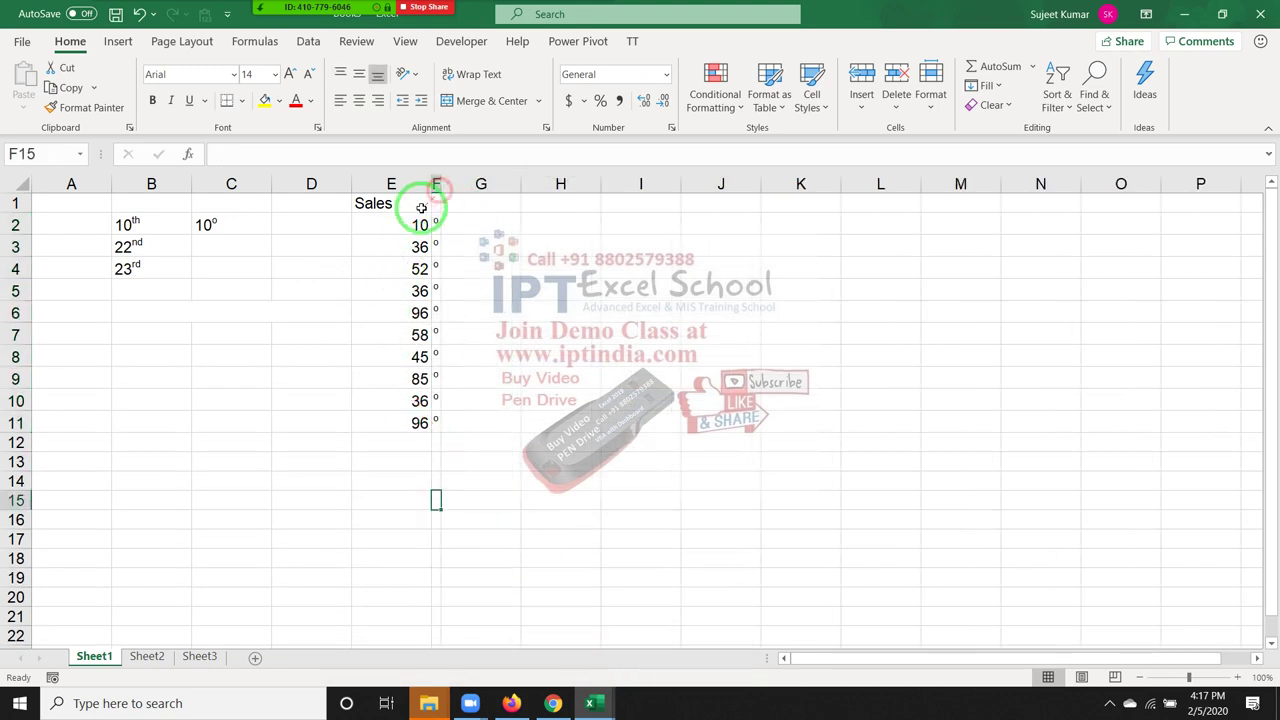
{"action": "left_click_drag", "start_coordinate": [382, 232], "coordinate": [433, 429]}
{"action": "right_click", "coordinate": [430, 424]}
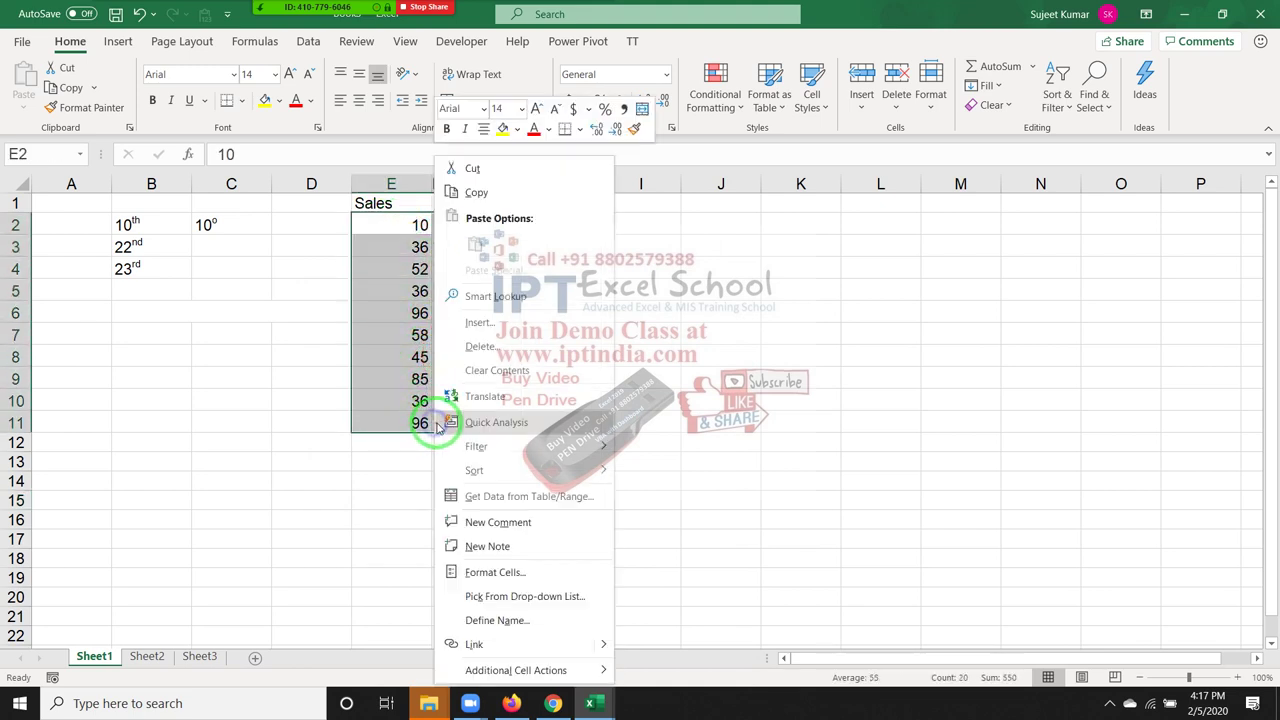
{"action": "left_click", "coordinate": [499, 576]}
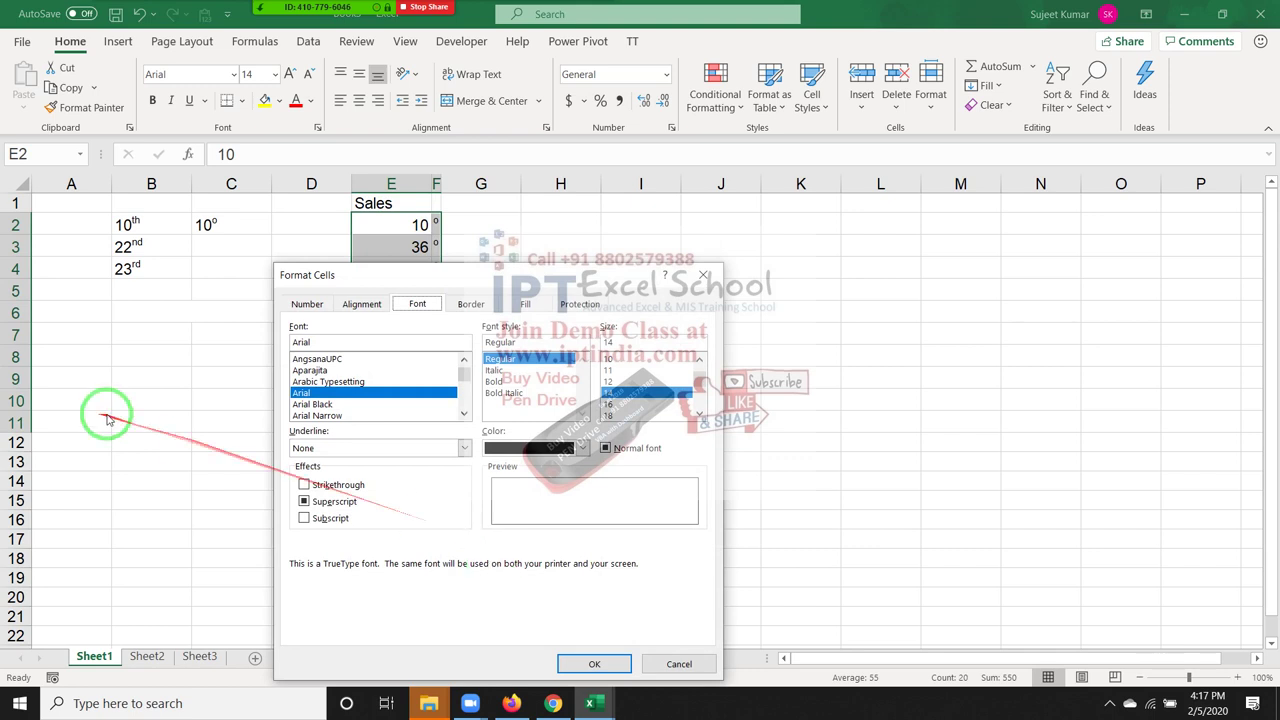
{"action": "left_click", "coordinate": [474, 304]}
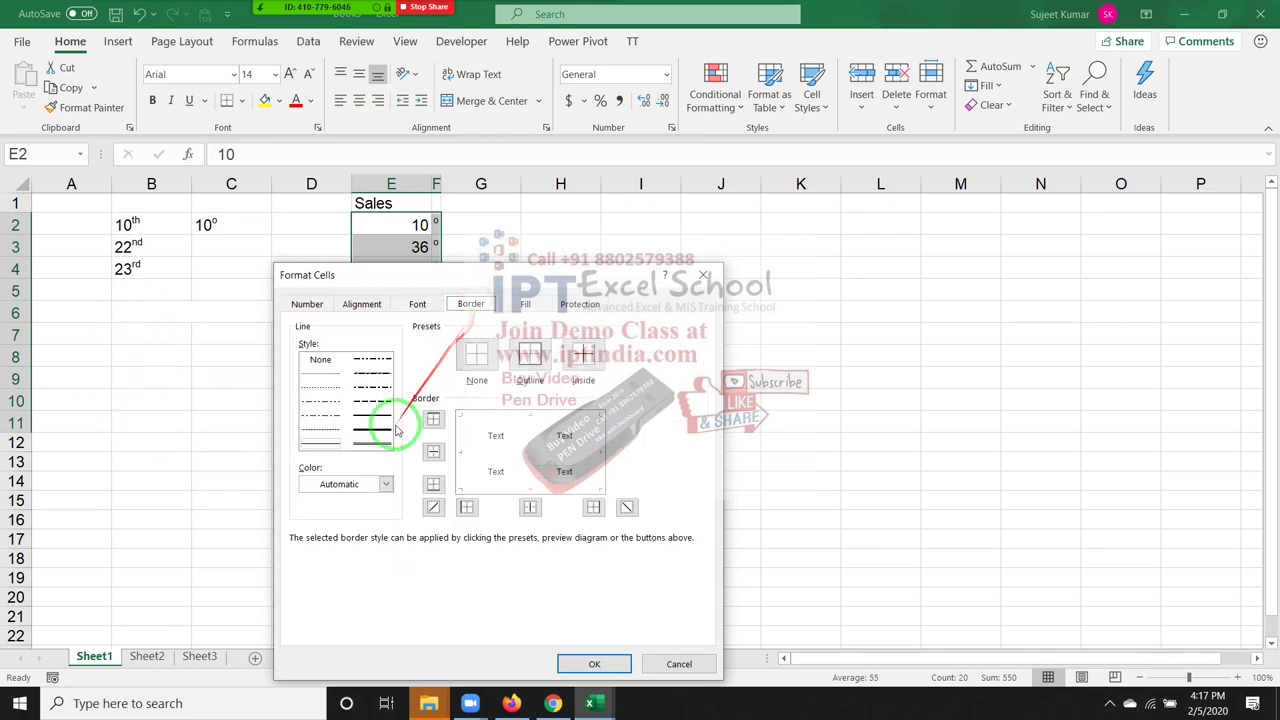
{"action": "left_click", "coordinate": [497, 420]}
{"action": "left_click", "coordinate": [460, 440]}
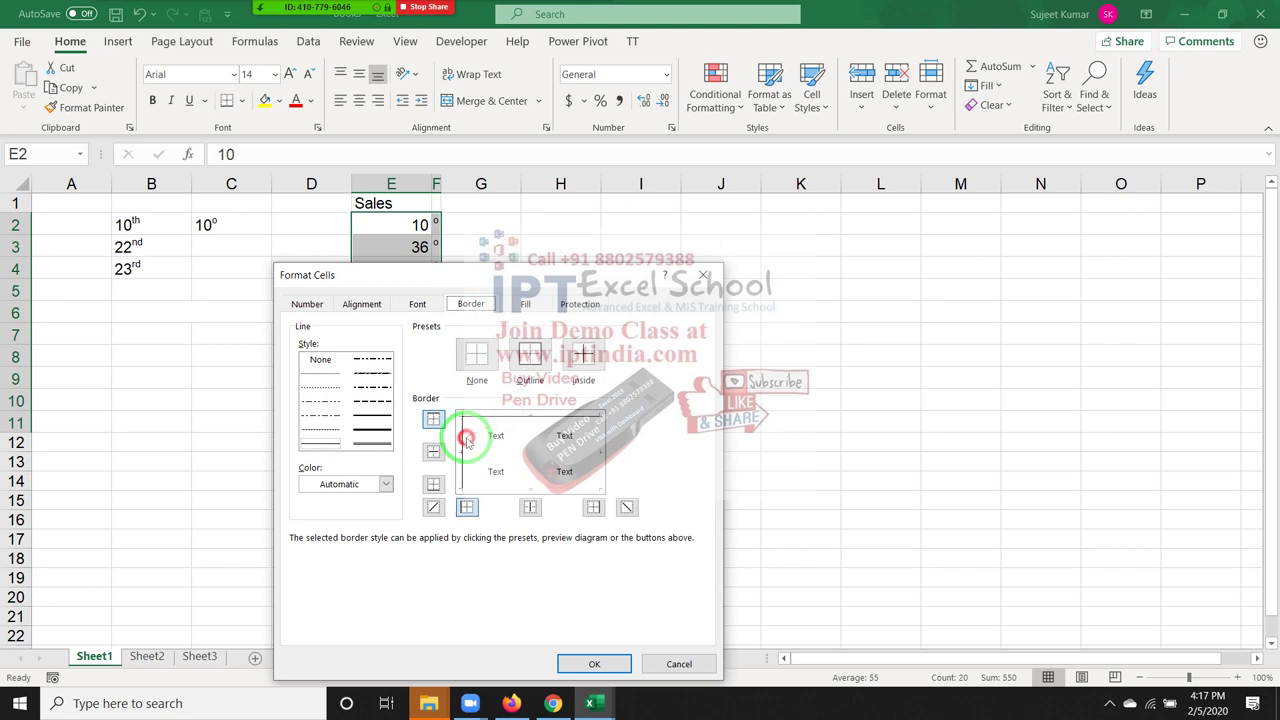
{"action": "left_click", "coordinate": [560, 480]}
{"action": "left_click", "coordinate": [594, 473]}
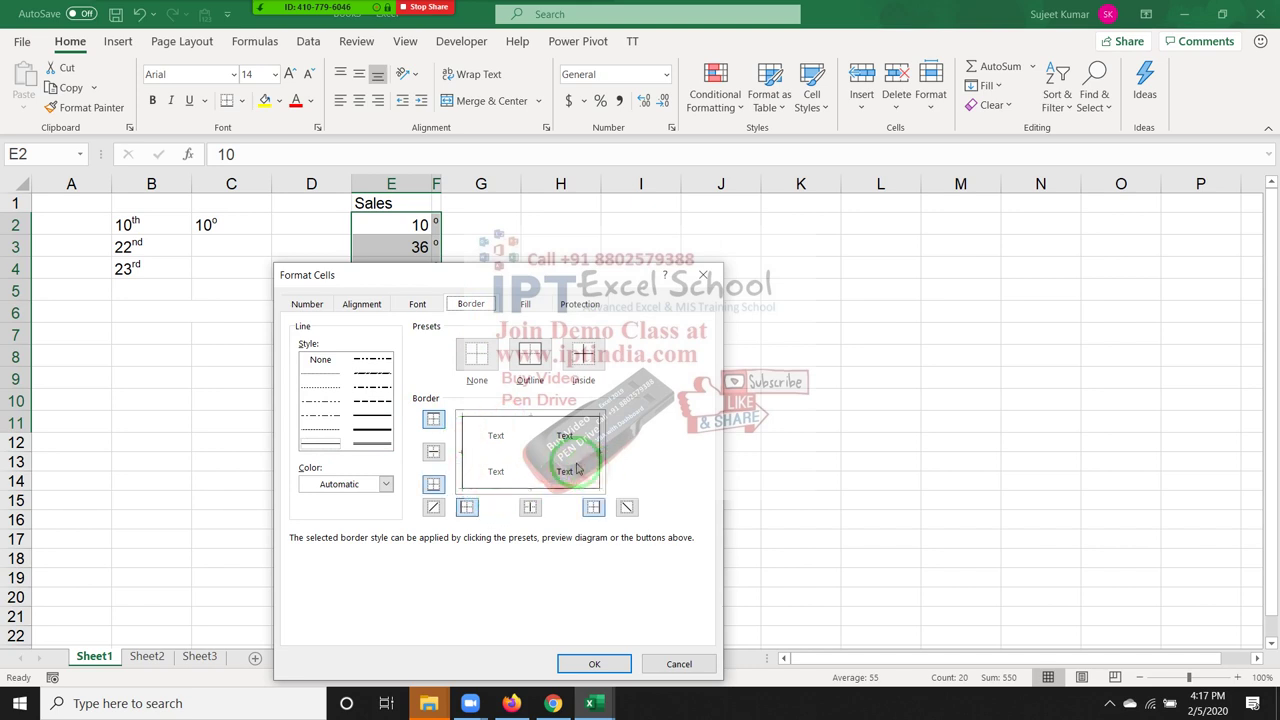
{"action": "left_click", "coordinate": [555, 452]}
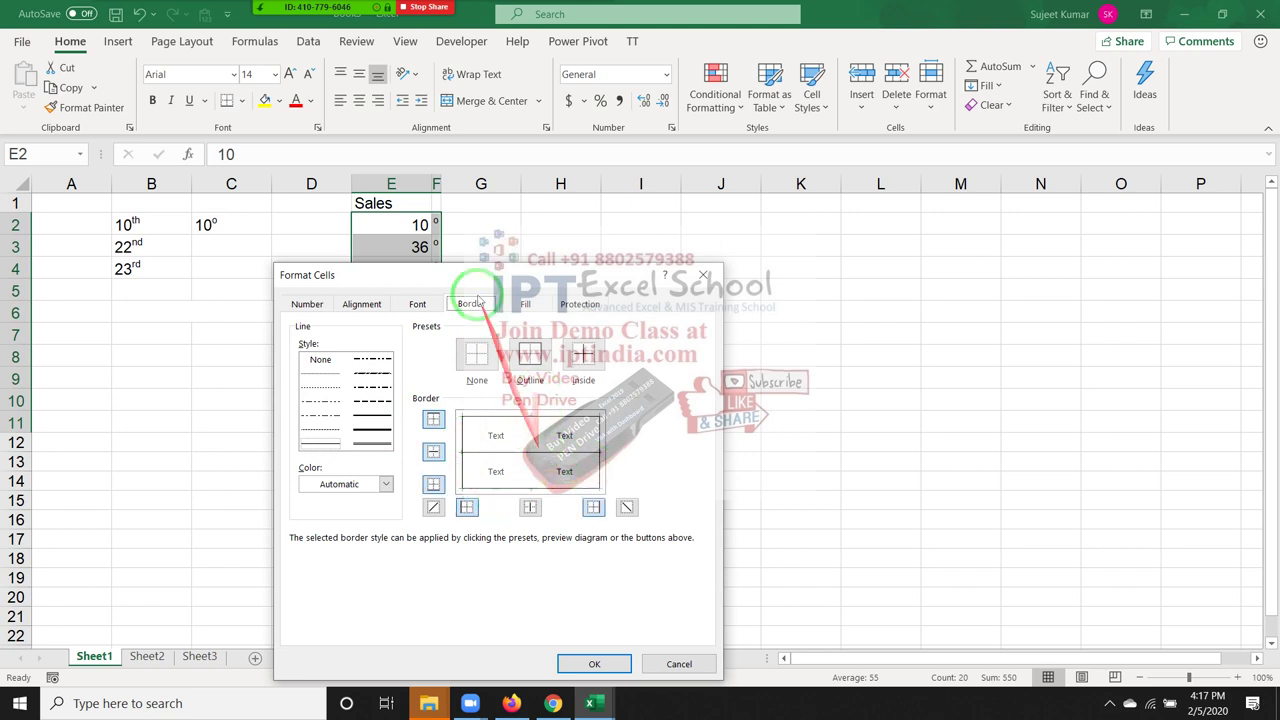
{"action": "left_click_drag", "start_coordinate": [478, 274], "coordinate": [637, 260]}
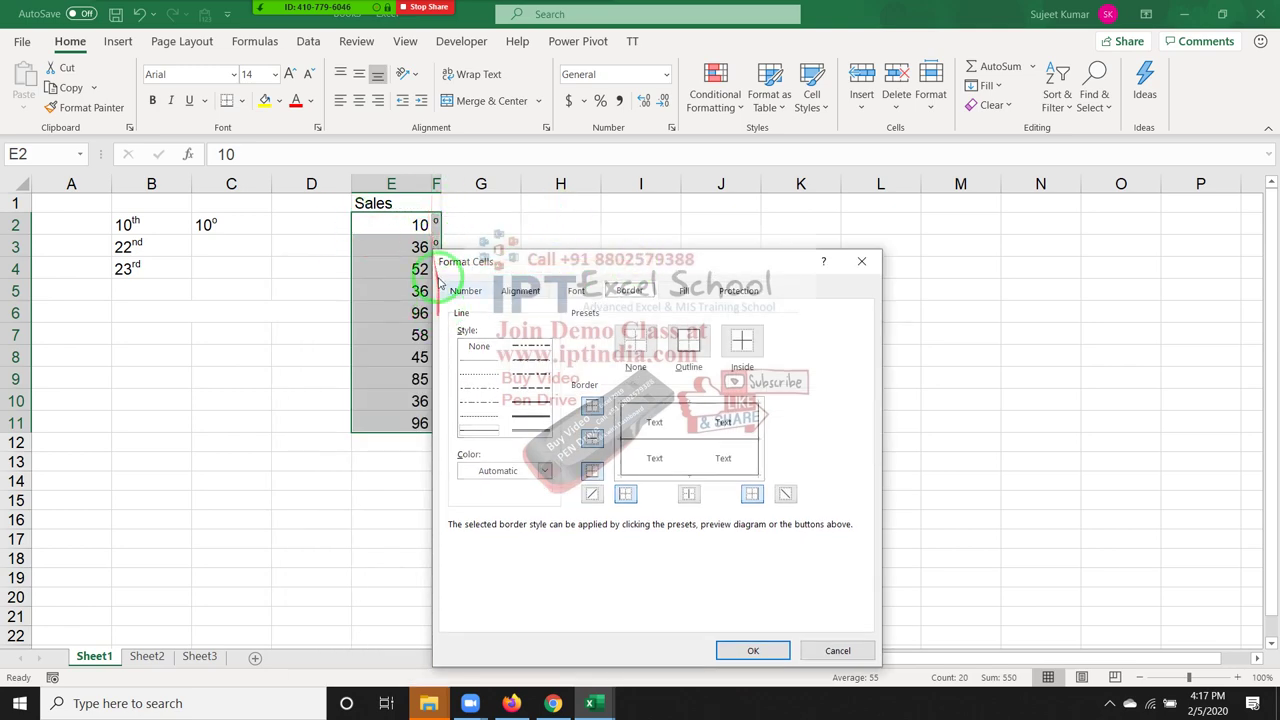
{"action": "left_click_drag", "start_coordinate": [571, 258], "coordinate": [780, 191]}
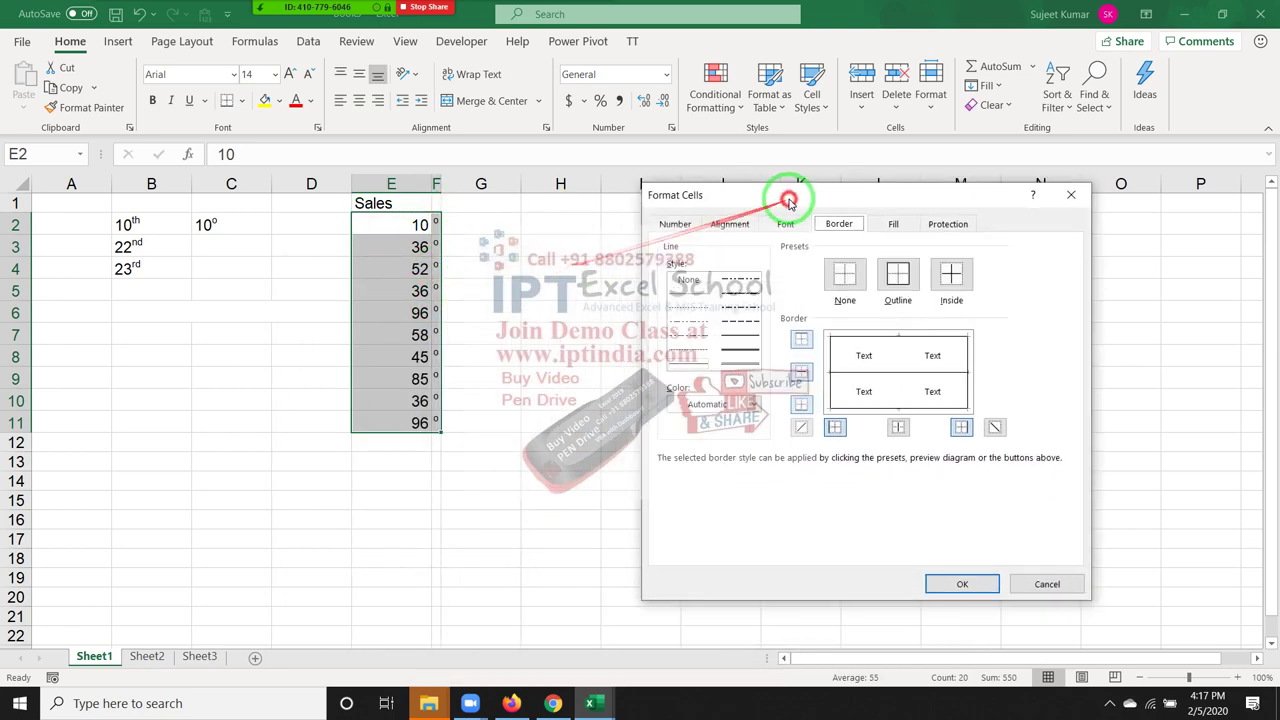
{"action": "left_click", "coordinate": [962, 584]}
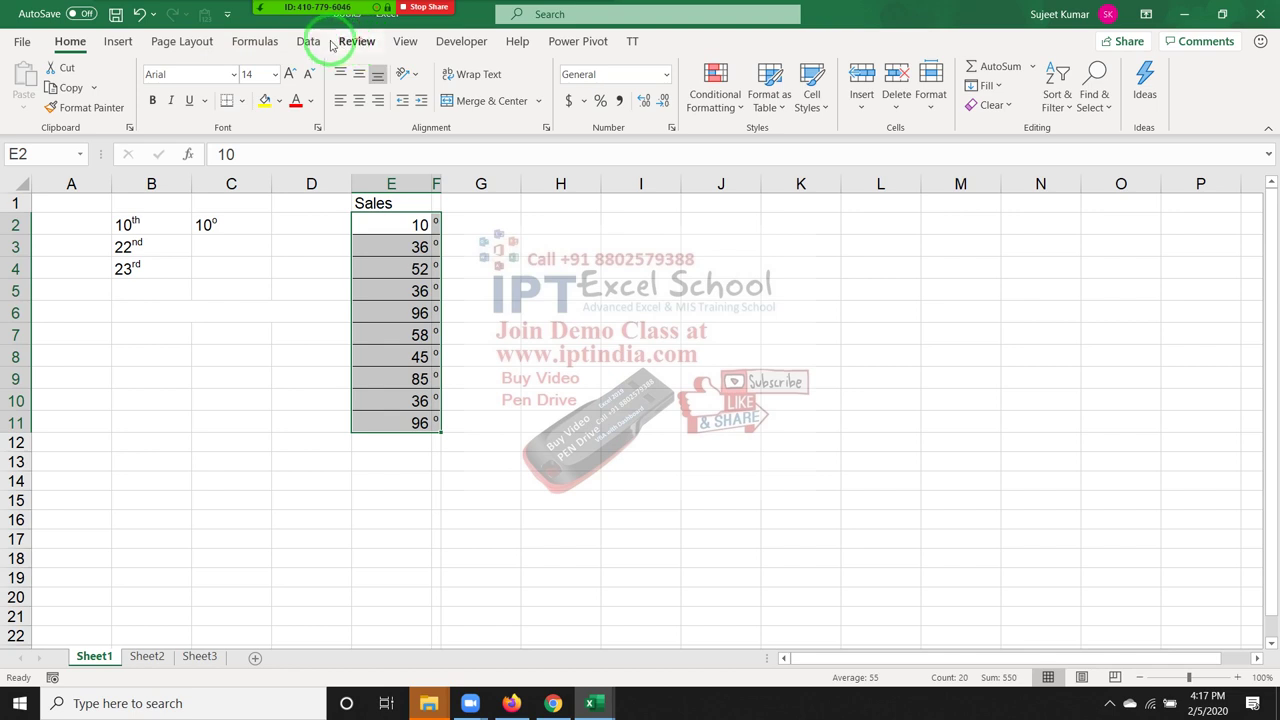
- Turn off gridline view on the Page Layout tab, leaving only the bordered values outlined
{"action": "left_click", "coordinate": [243, 46]}
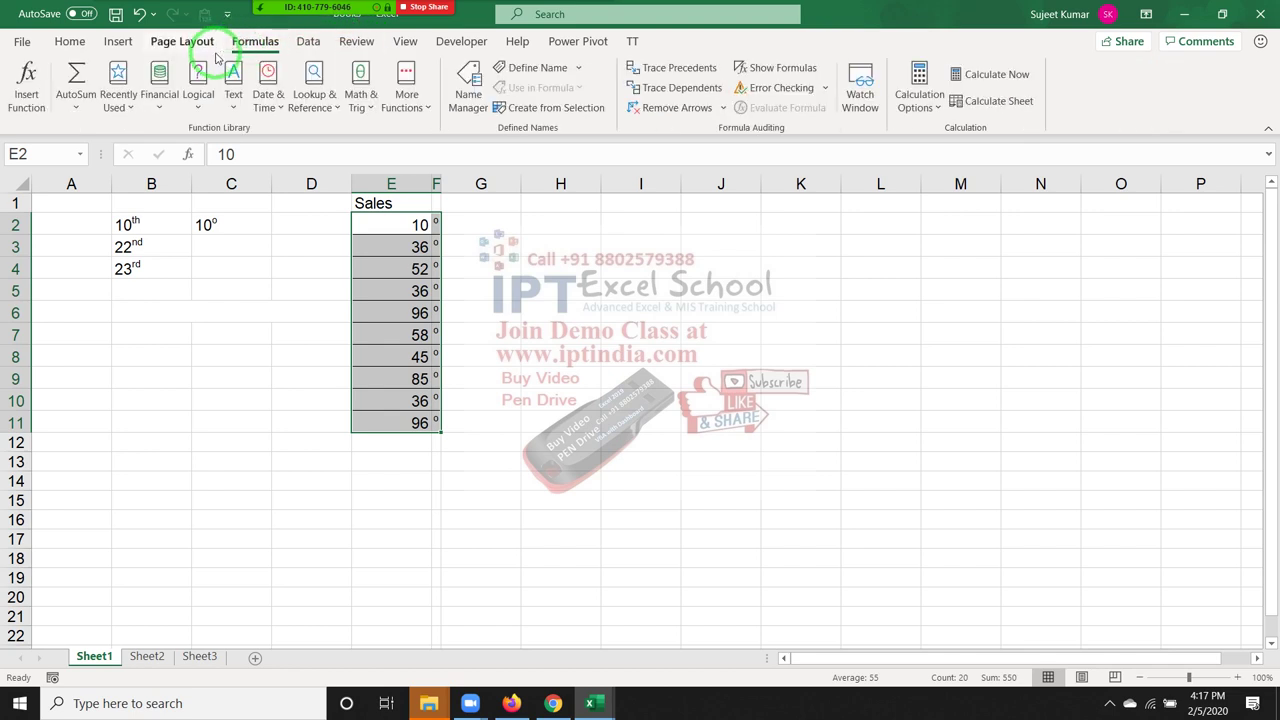
{"action": "left_click", "coordinate": [163, 47]}
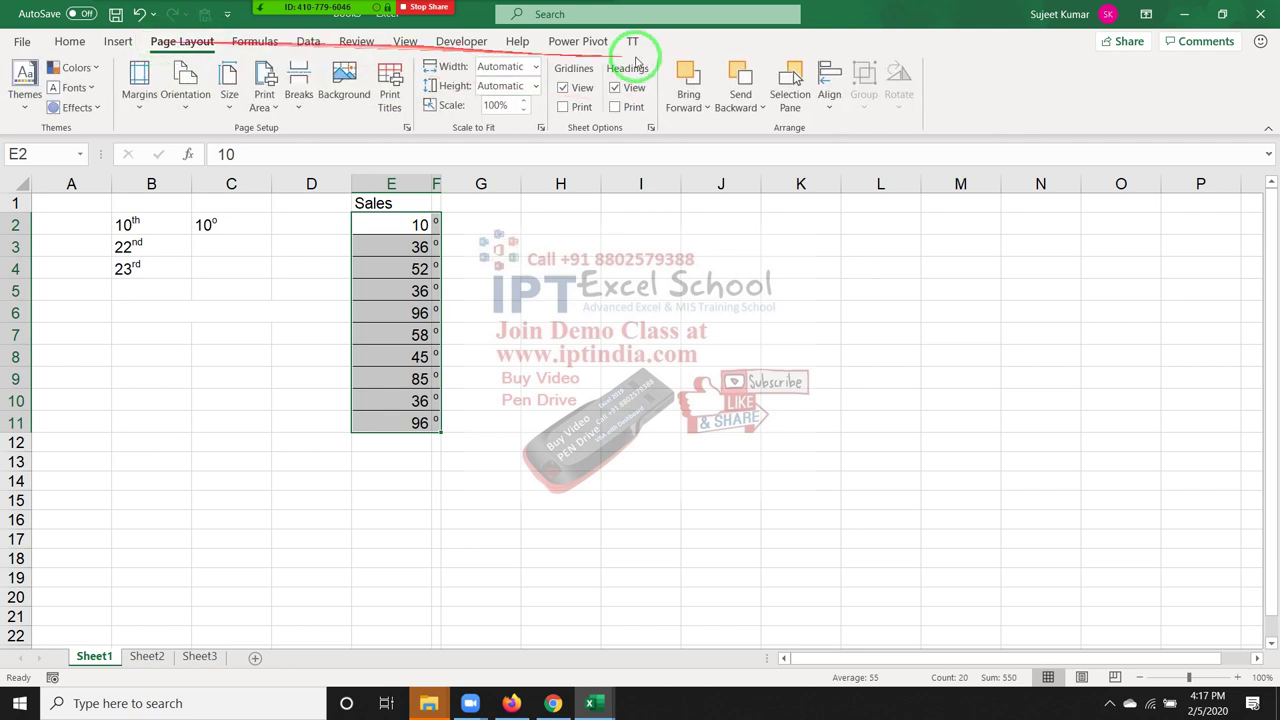
{"action": "left_click", "coordinate": [584, 92]}
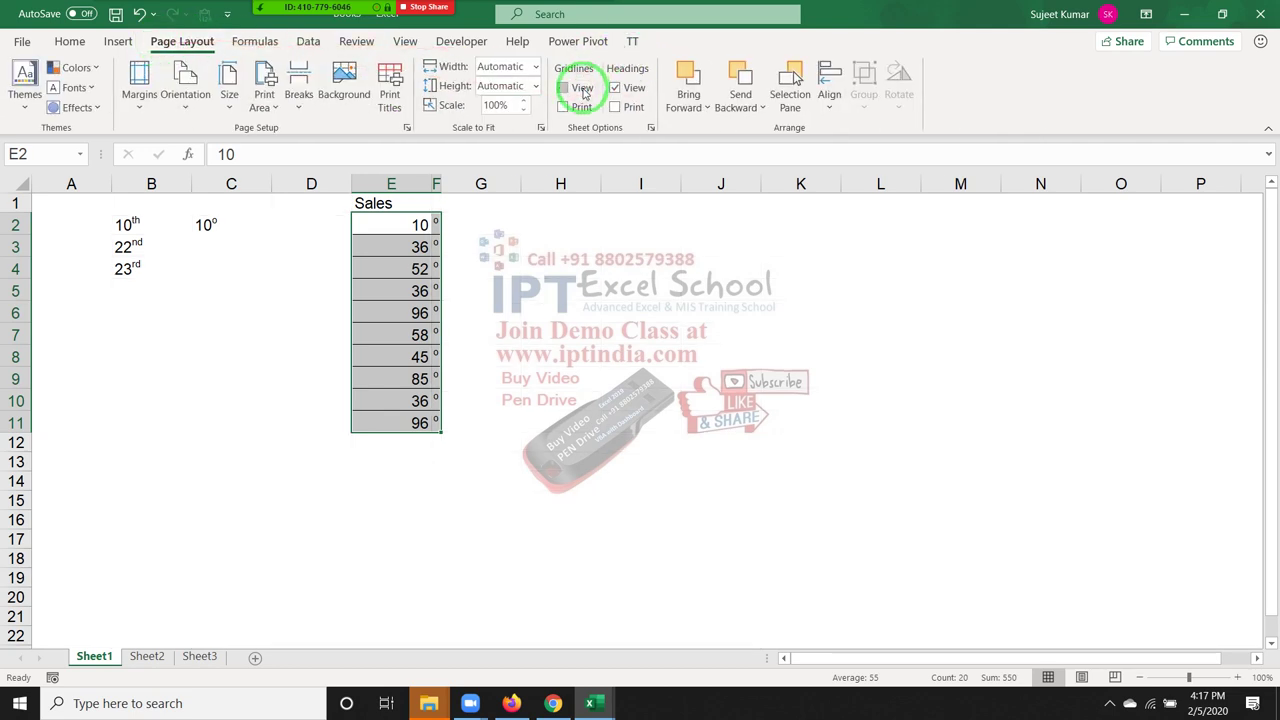
{"action": "left_click", "coordinate": [562, 286]}
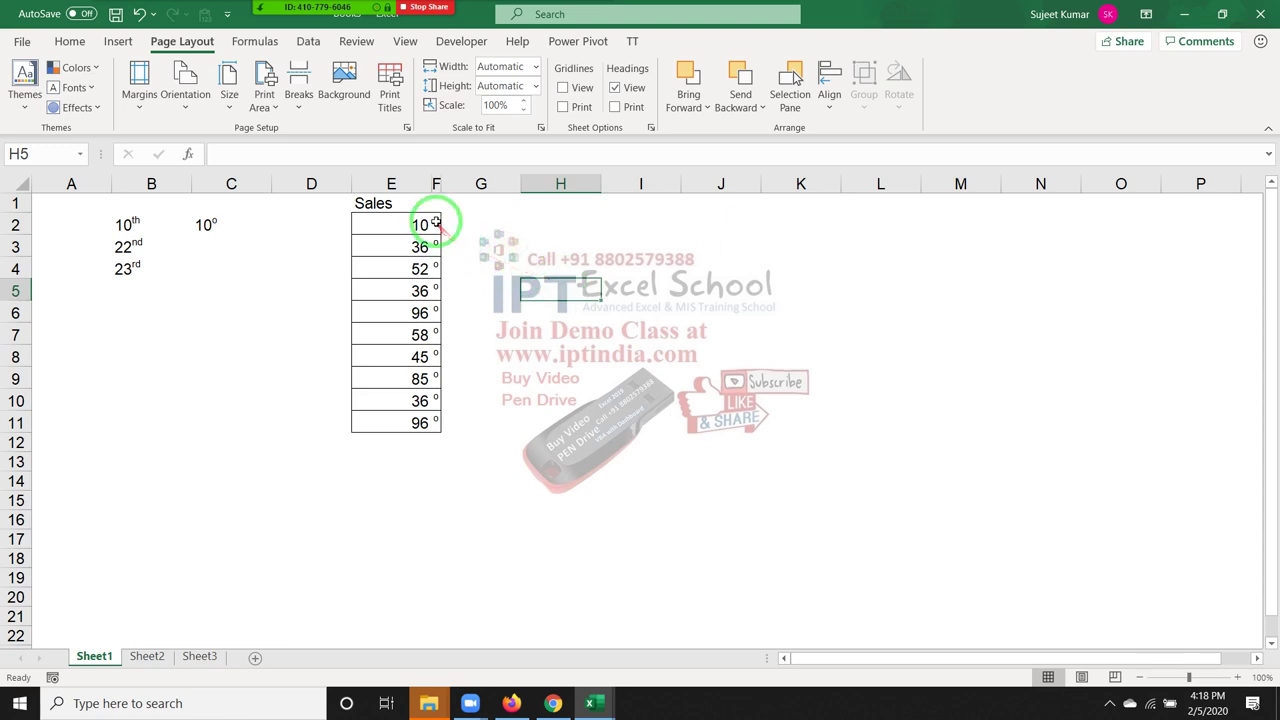
- Narrow column E to about 5.23 and column F to 0.55 so the o's hug the values
{"action": "left_click_drag", "start_coordinate": [436, 223], "coordinate": [436, 284]}
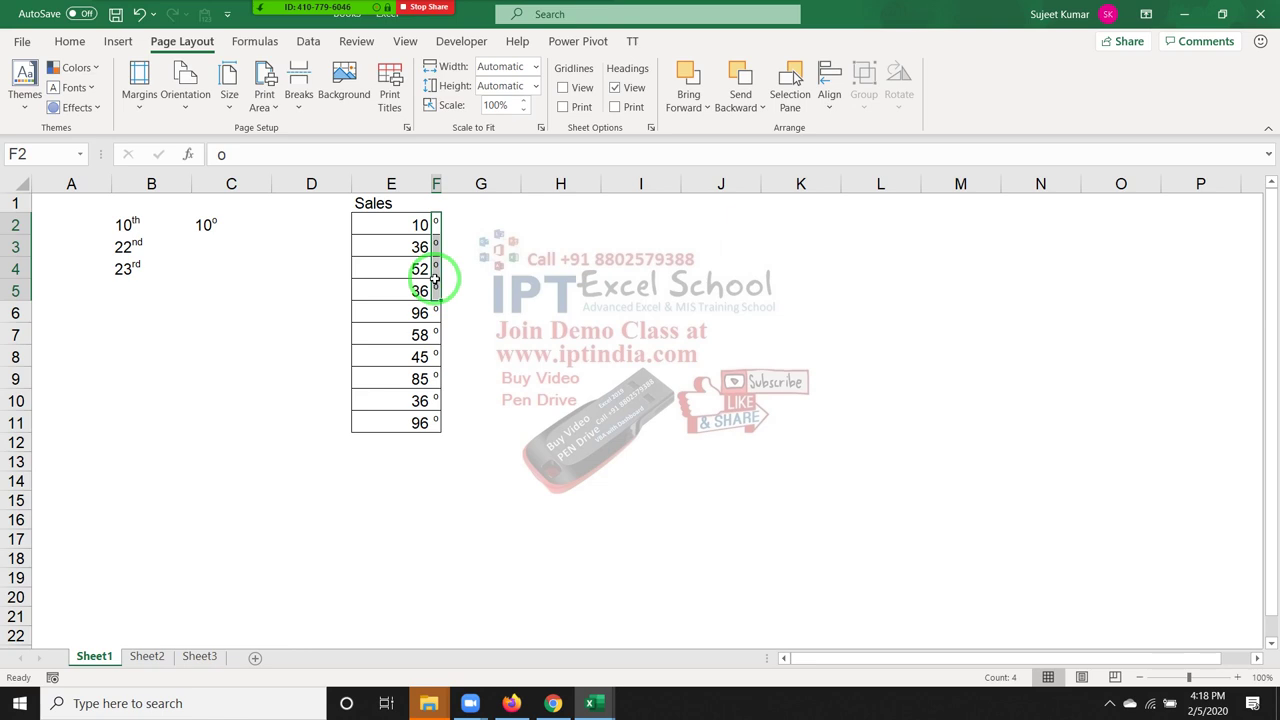
{"action": "left_click", "coordinate": [392, 223]}
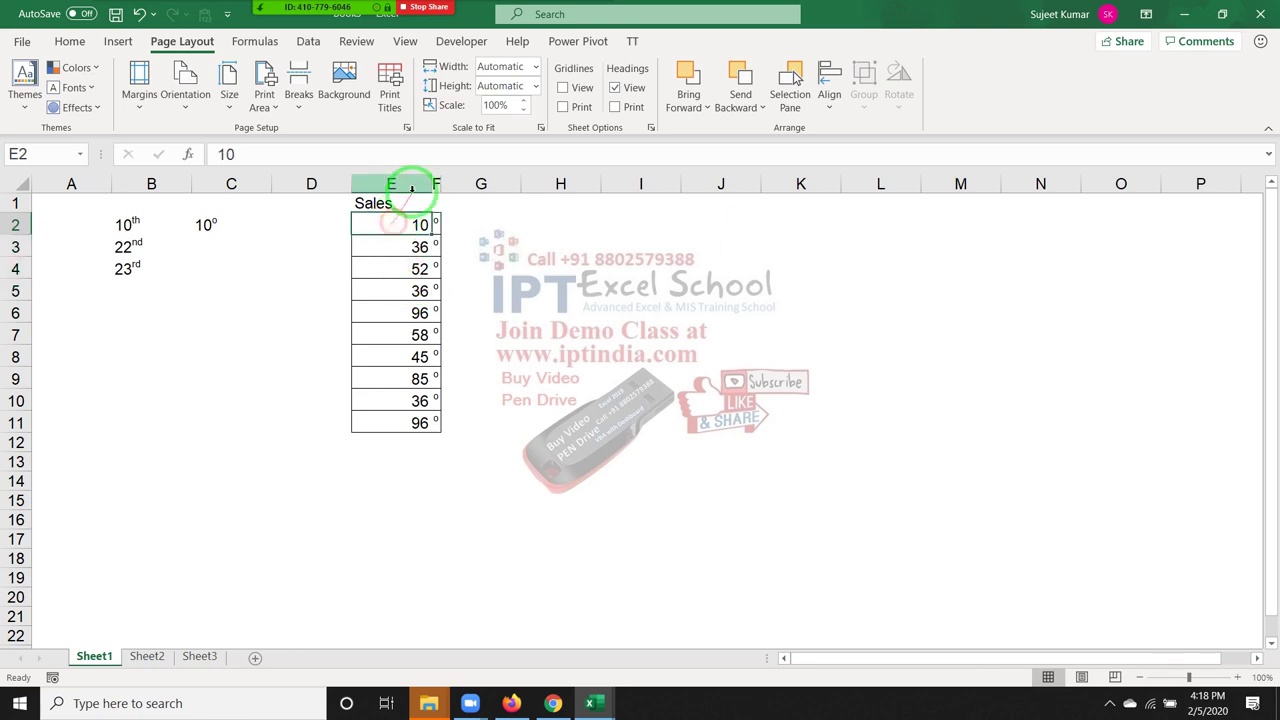
{"action": "left_click_drag", "start_coordinate": [431, 185], "coordinate": [403, 185]}
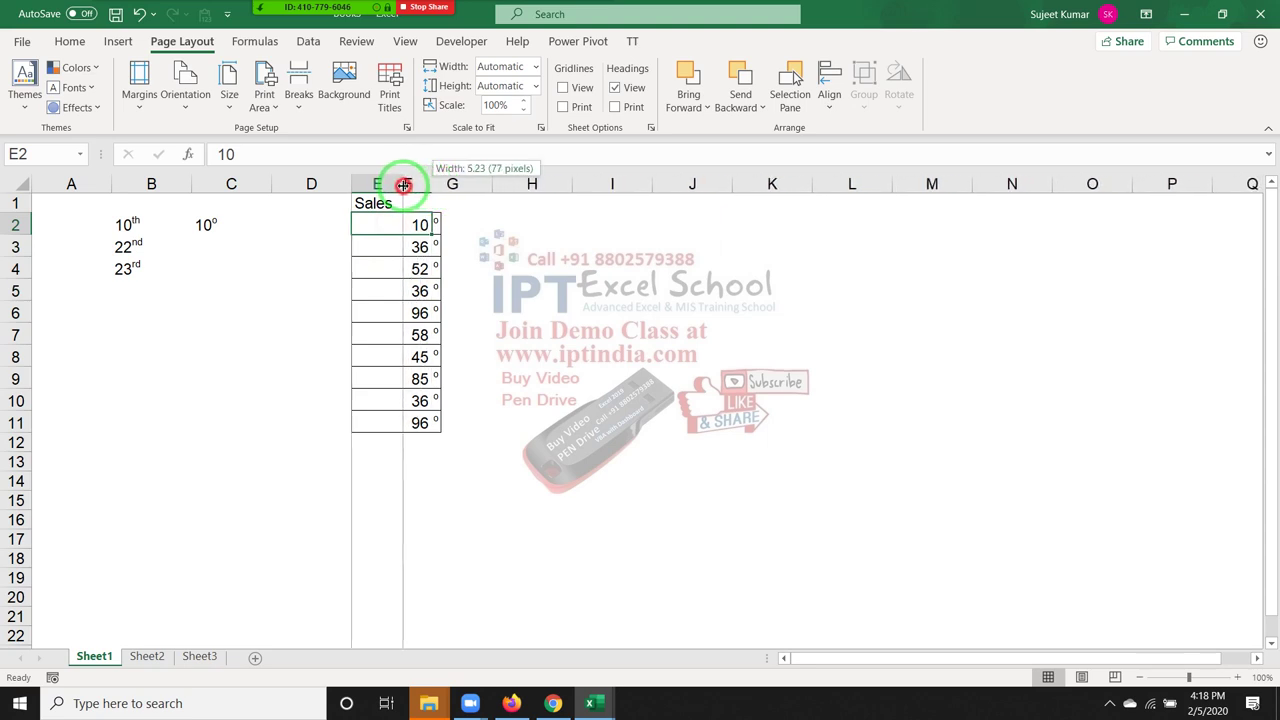
{"action": "left_click", "coordinate": [447, 249]}
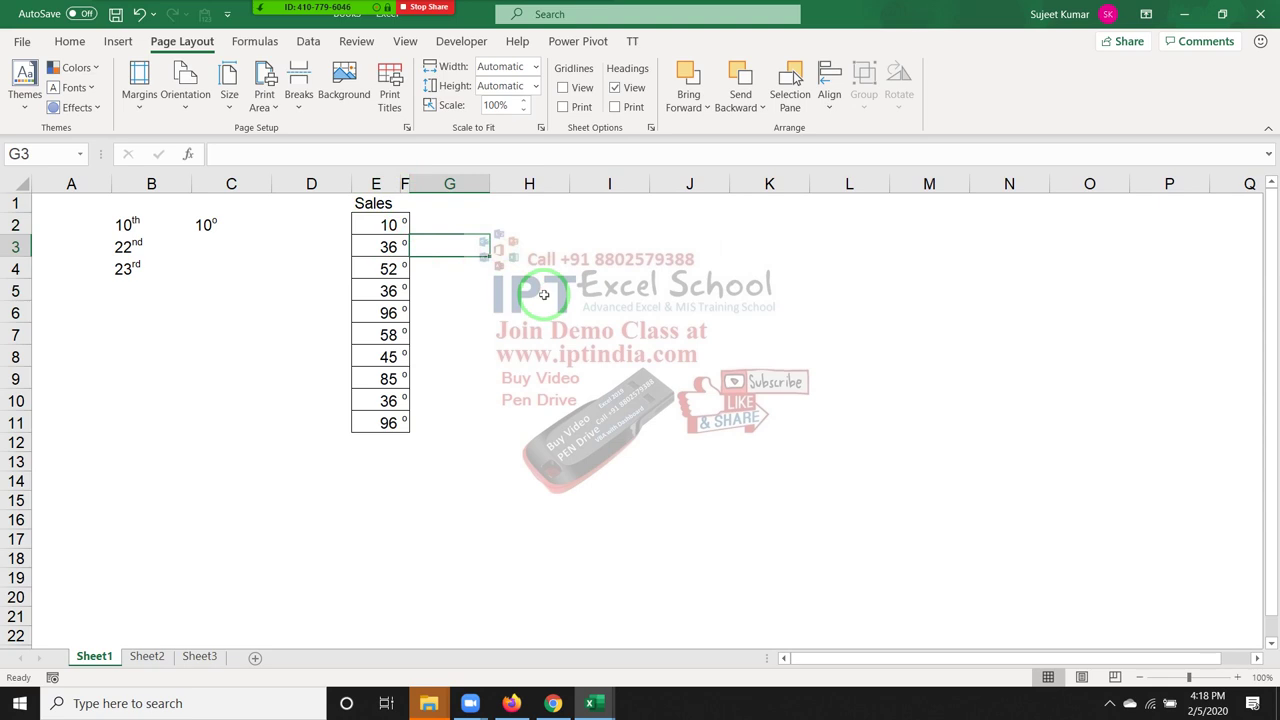
{"action": "left_click", "coordinate": [576, 262]}
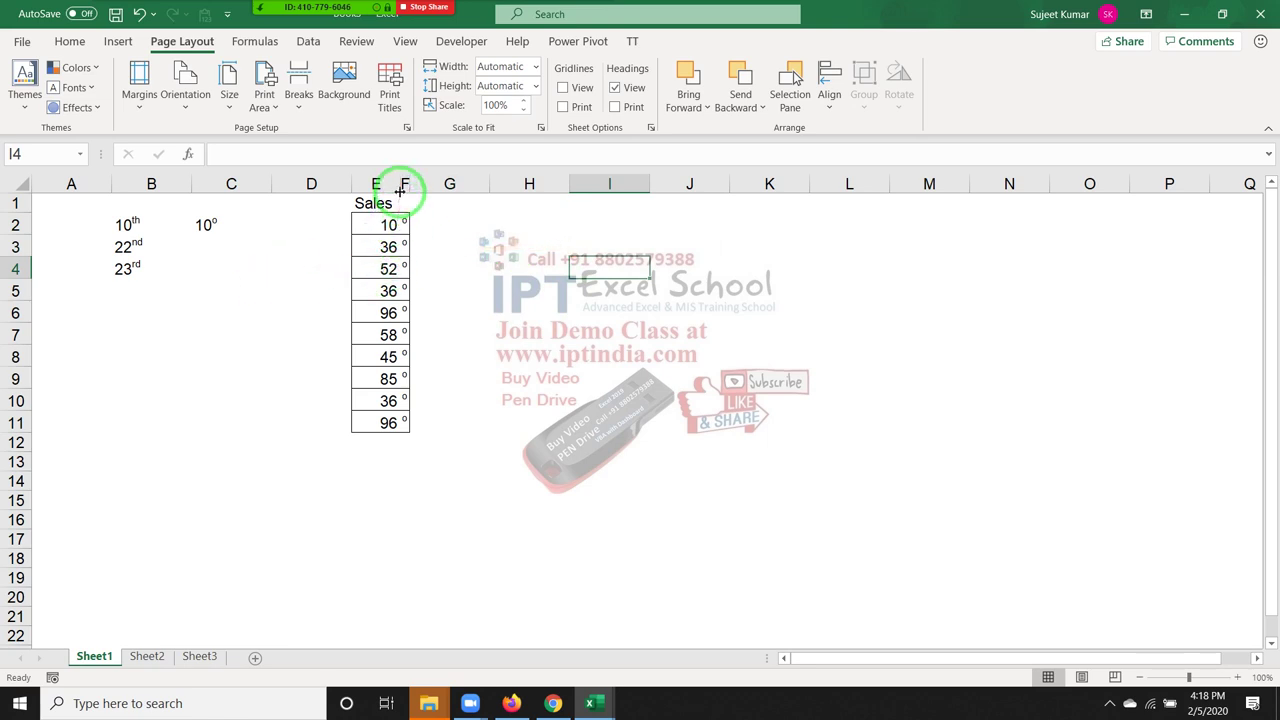
{"action": "left_click_drag", "start_coordinate": [399, 190], "coordinate": [383, 186]}
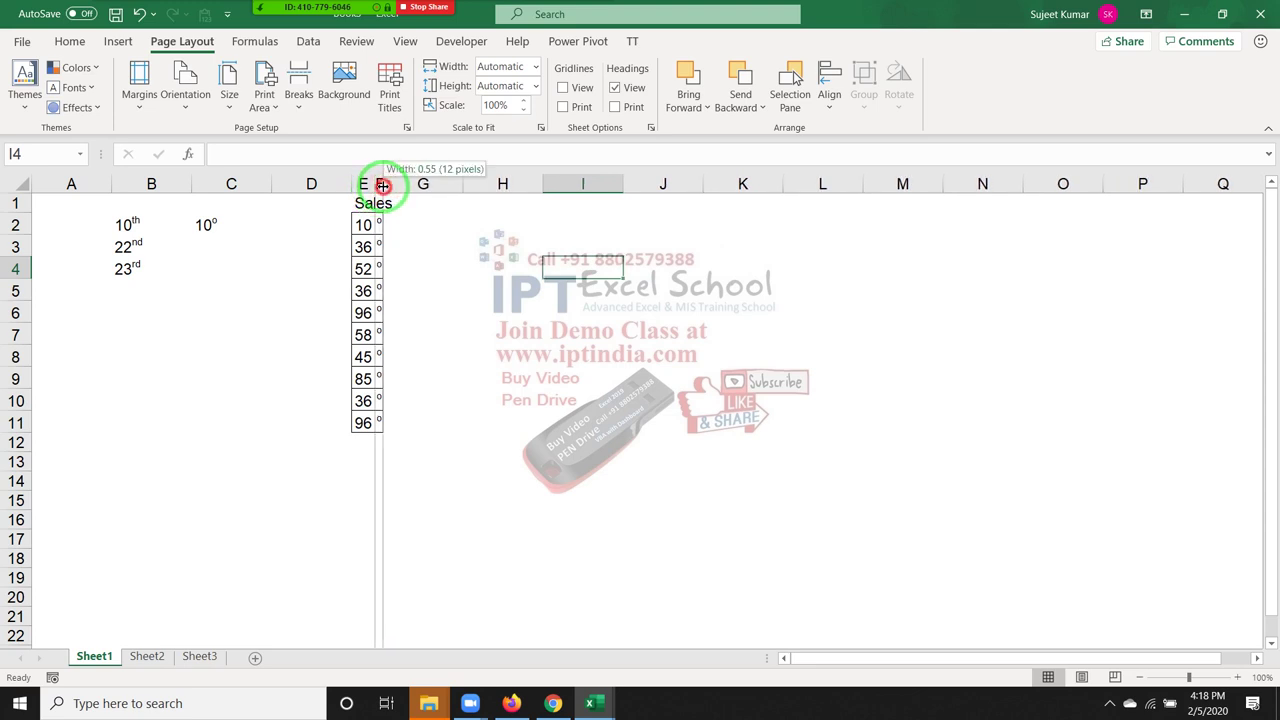
{"action": "left_click_drag", "start_coordinate": [383, 186], "coordinate": [383, 186]}
{"action": "left_click", "coordinate": [457, 340]}
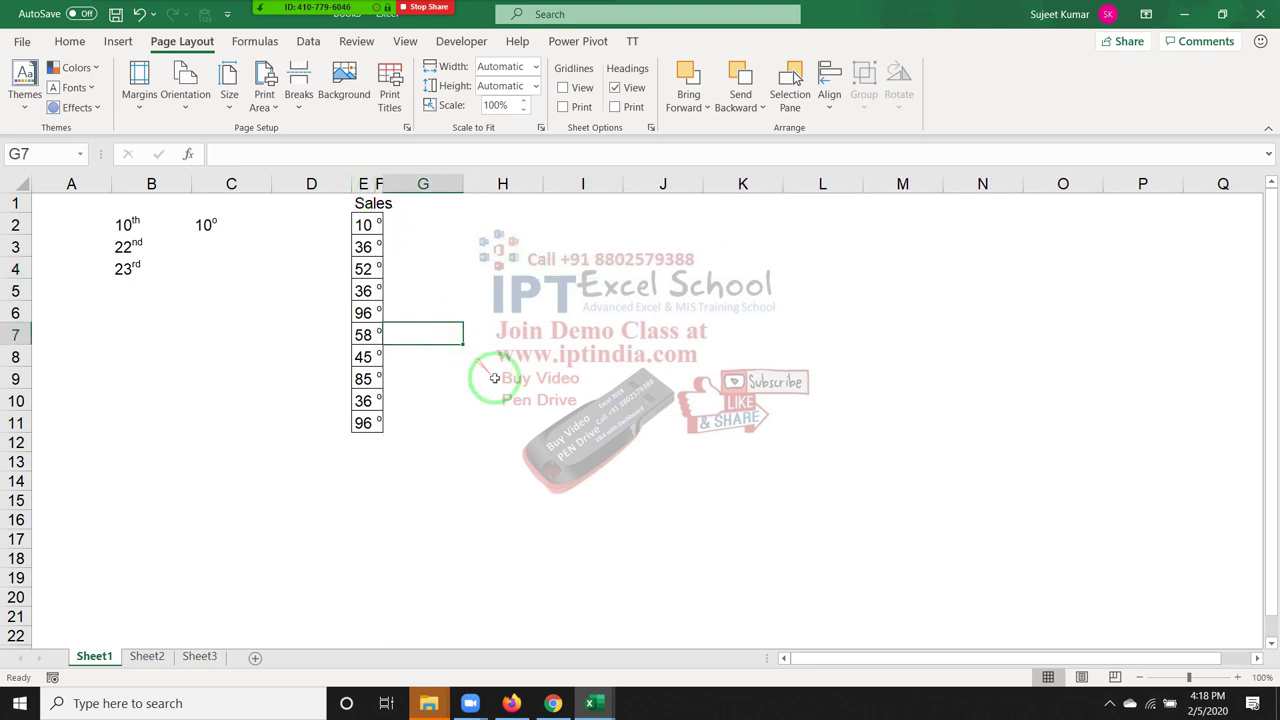
{"action": "left_click", "coordinate": [303, 229]}
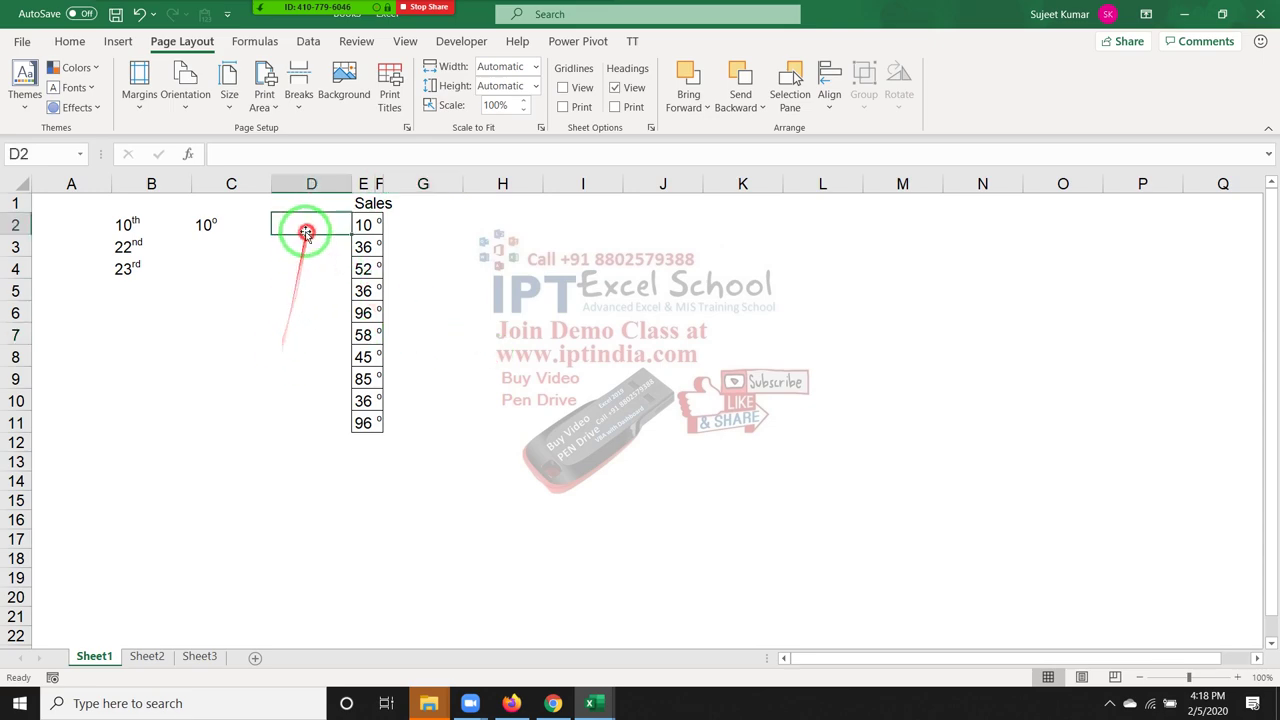
{"action": "left_click", "coordinate": [280, 267]}
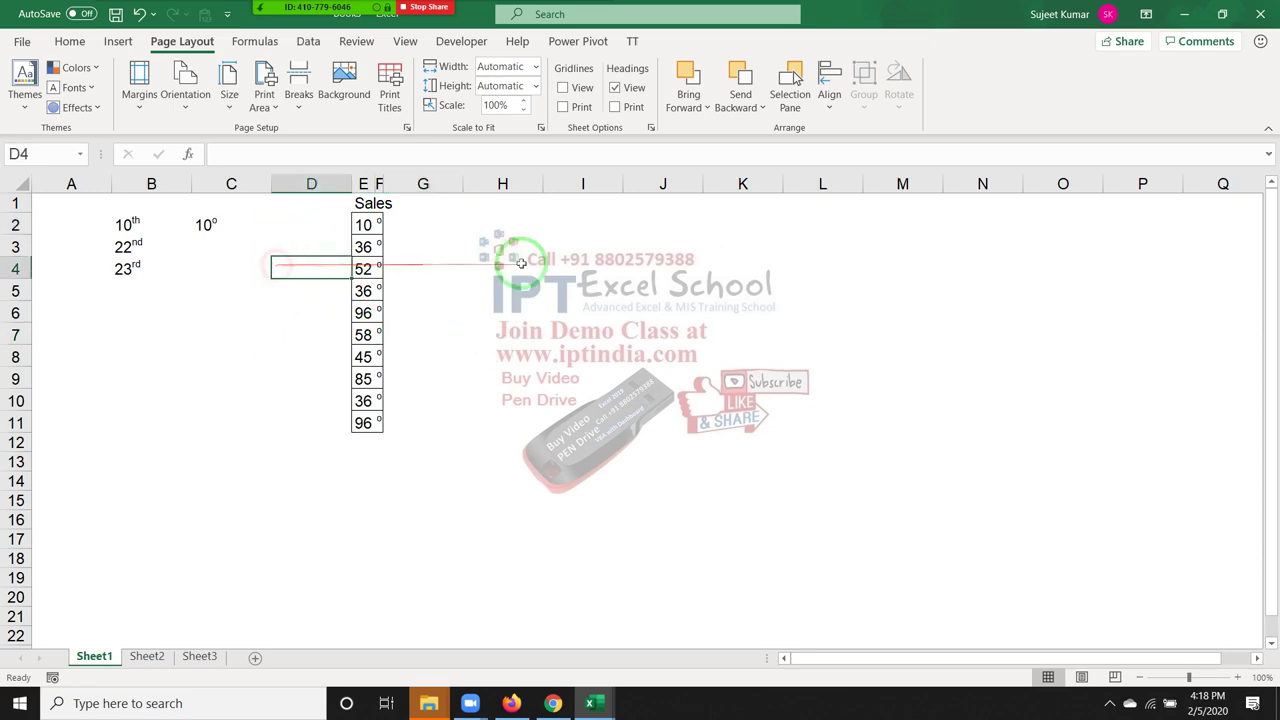
- Bring Chrome to the front and switch to the Gmail inbox tab
{"action": "left_click", "coordinate": [552, 701]}
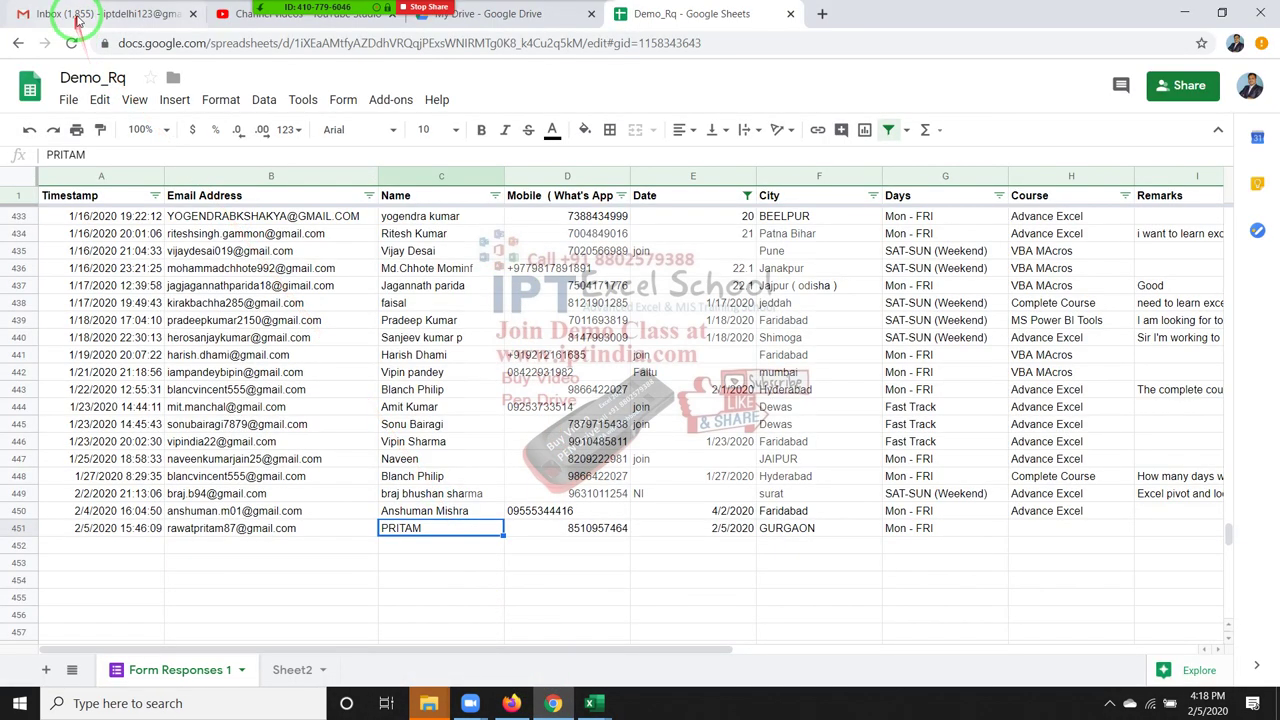
{"action": "left_click", "coordinate": [90, 14]}
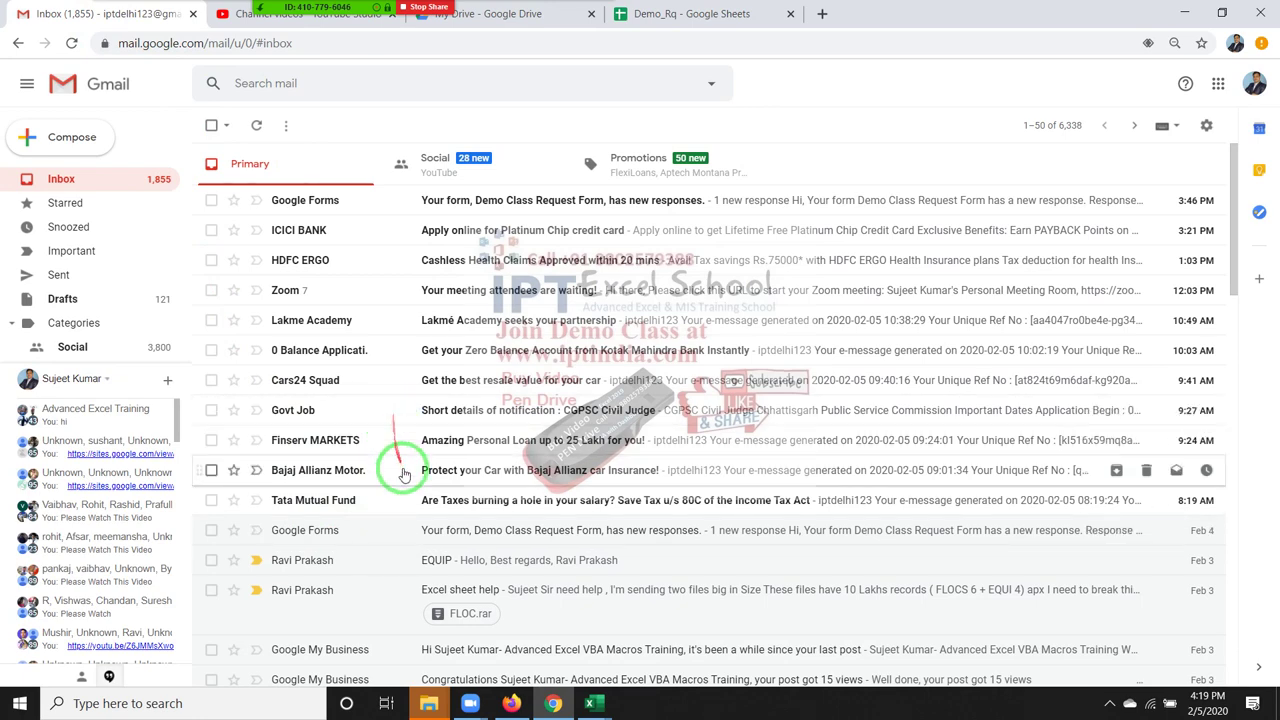
- Open the Amazon Marketplace email, select its last two footer lines, then return to Excel
{"action": "scroll", "coordinate": [400, 470], "scroll_direction": "down", "scroll_amount": 2}
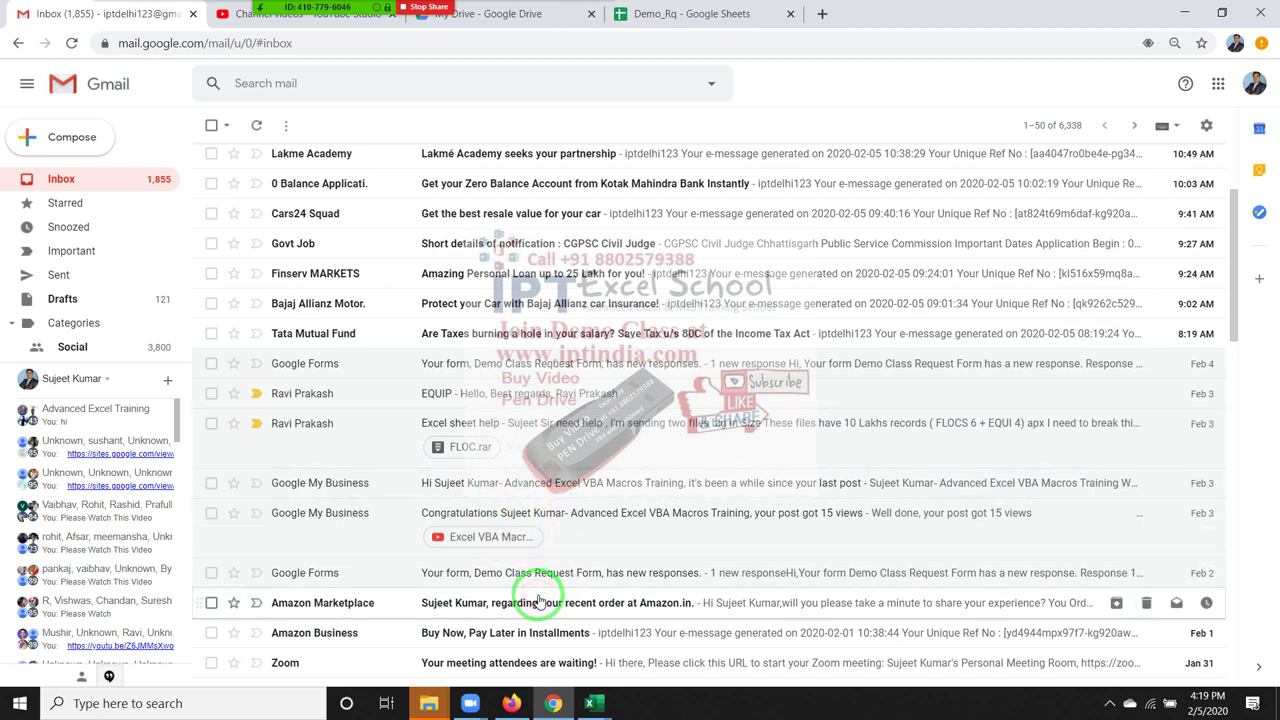
{"action": "left_click", "coordinate": [538, 601]}
{"action": "scroll", "coordinate": [545, 480], "scroll_direction": "down", "scroll_amount": 5}
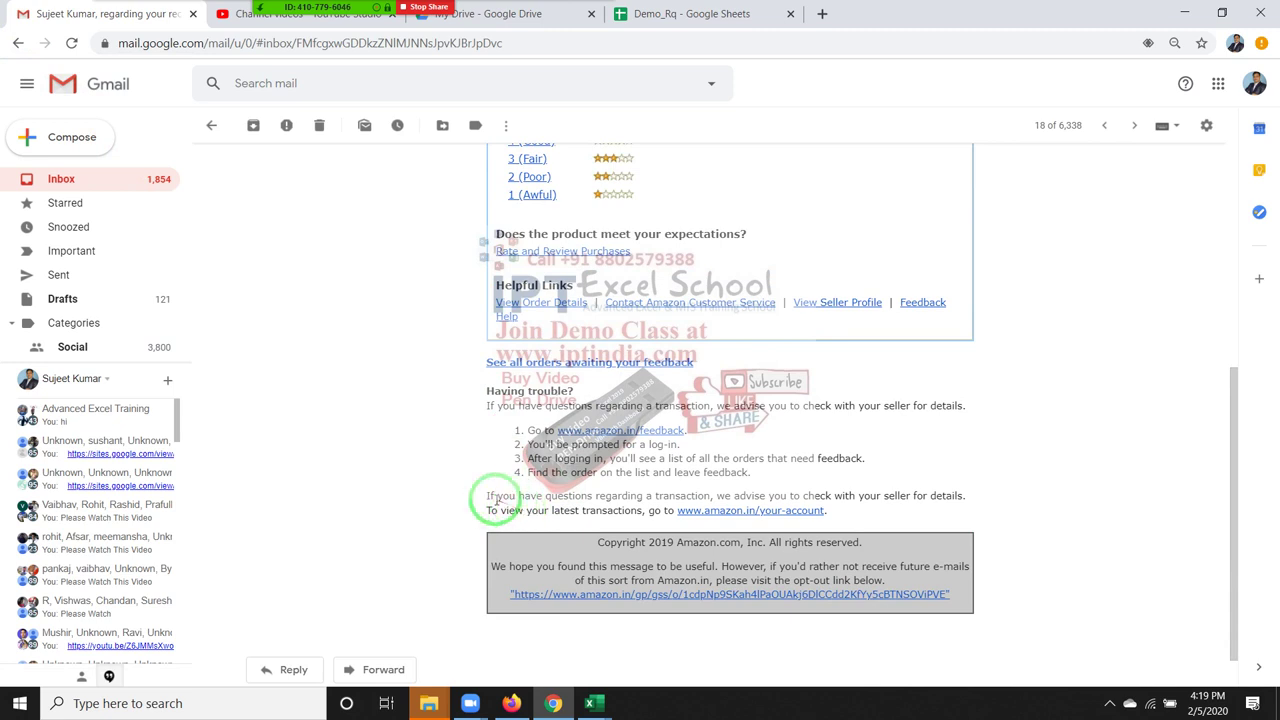
{"action": "mouse_move", "coordinate": [487, 500]}
{"action": "left_mouse_down"}
{"action": "mouse_move", "coordinate": [829, 529]}
{"action": "mouse_move", "coordinate": [656, 492]}
{"action": "mouse_move", "coordinate": [479, 485]}
{"action": "mouse_move", "coordinate": [488, 496]}
{"action": "left_mouse_up"}
{"action": "key", "text": "ctrl+c"}
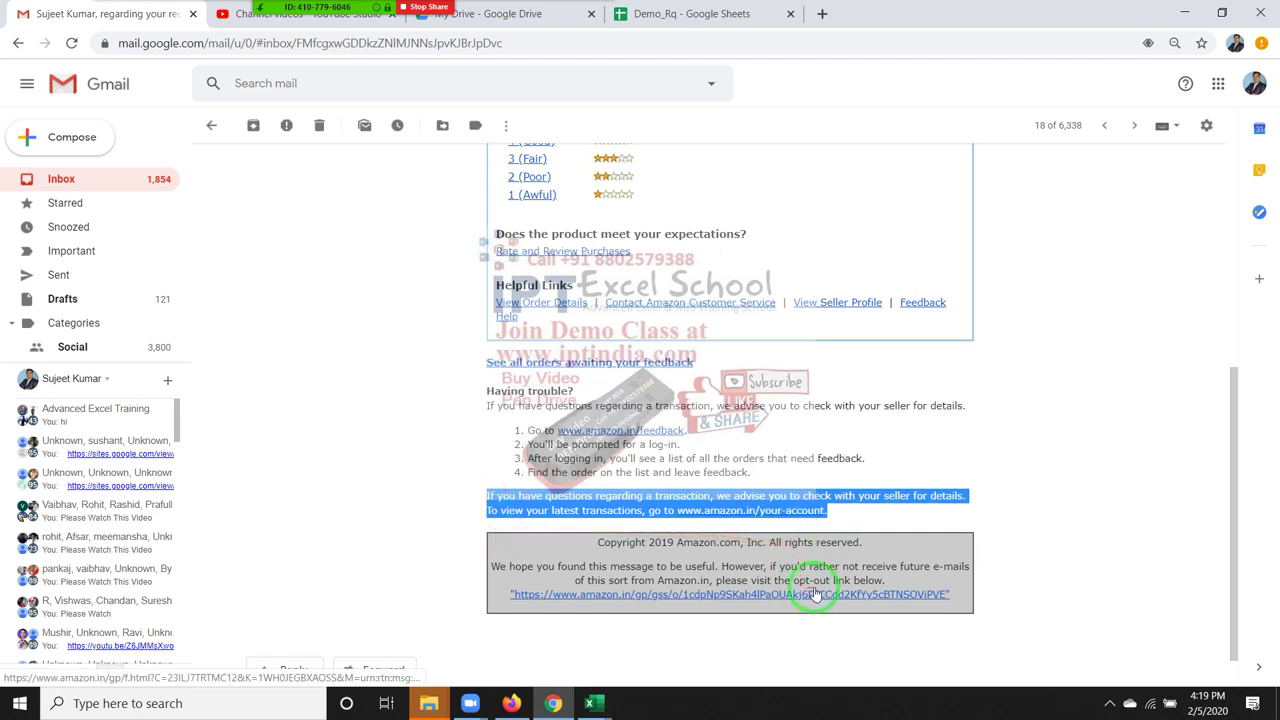
{"action": "key", "text": "alt+Tab"}
- Paste the copied Amazon notice into I3 and remove its hyperlink
{"action": "left_click", "coordinate": [560, 249]}
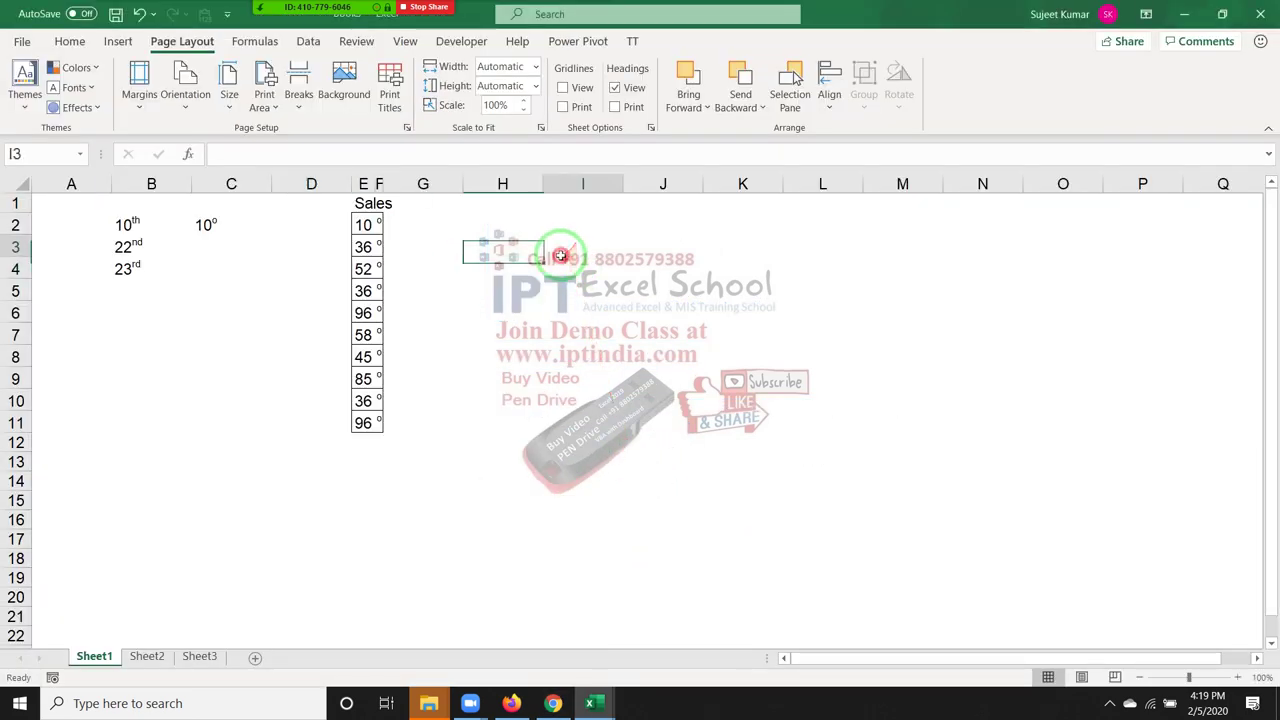
{"action": "key", "text": "ctrl+v"}
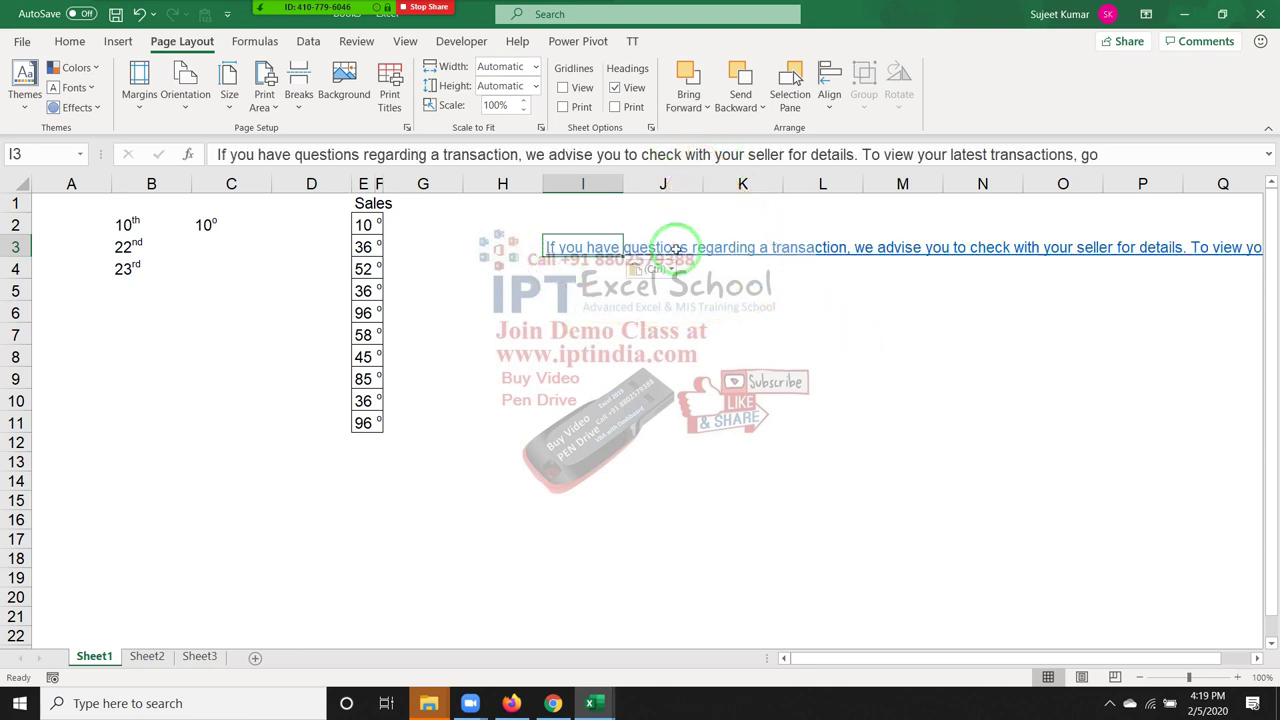
{"action": "left_click", "coordinate": [69, 41]}
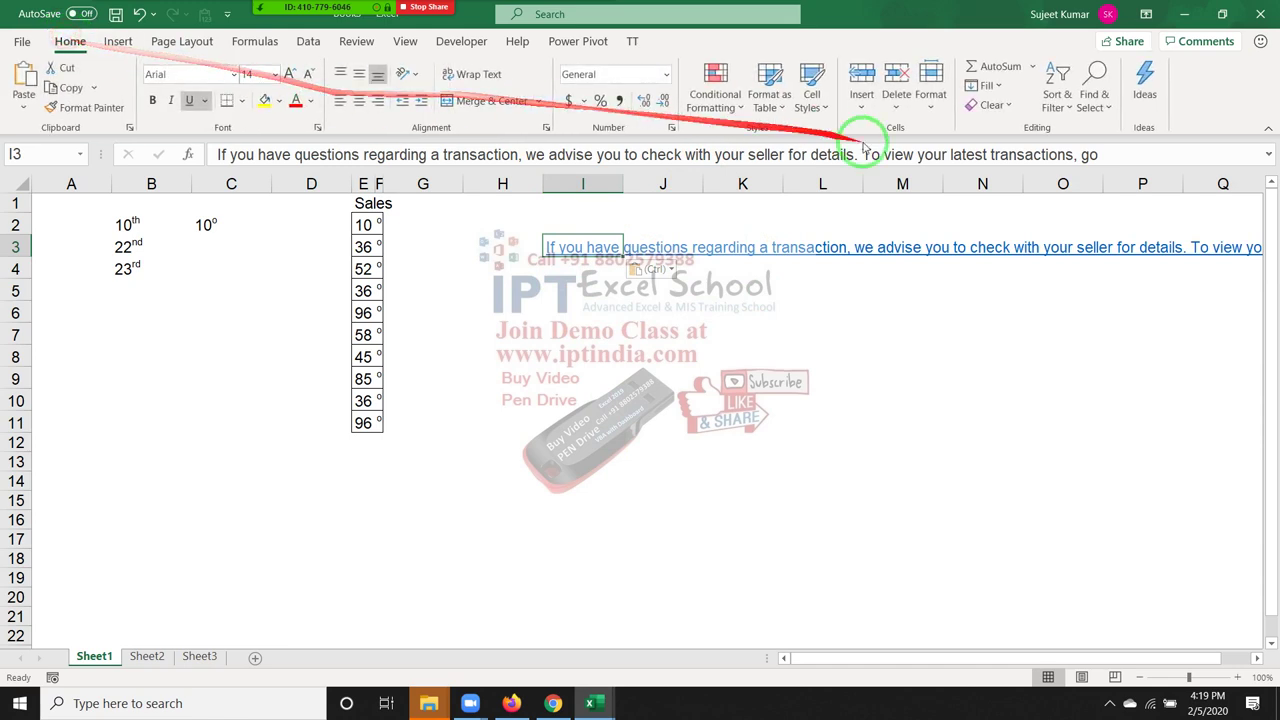
{"action": "left_click", "coordinate": [990, 105]}
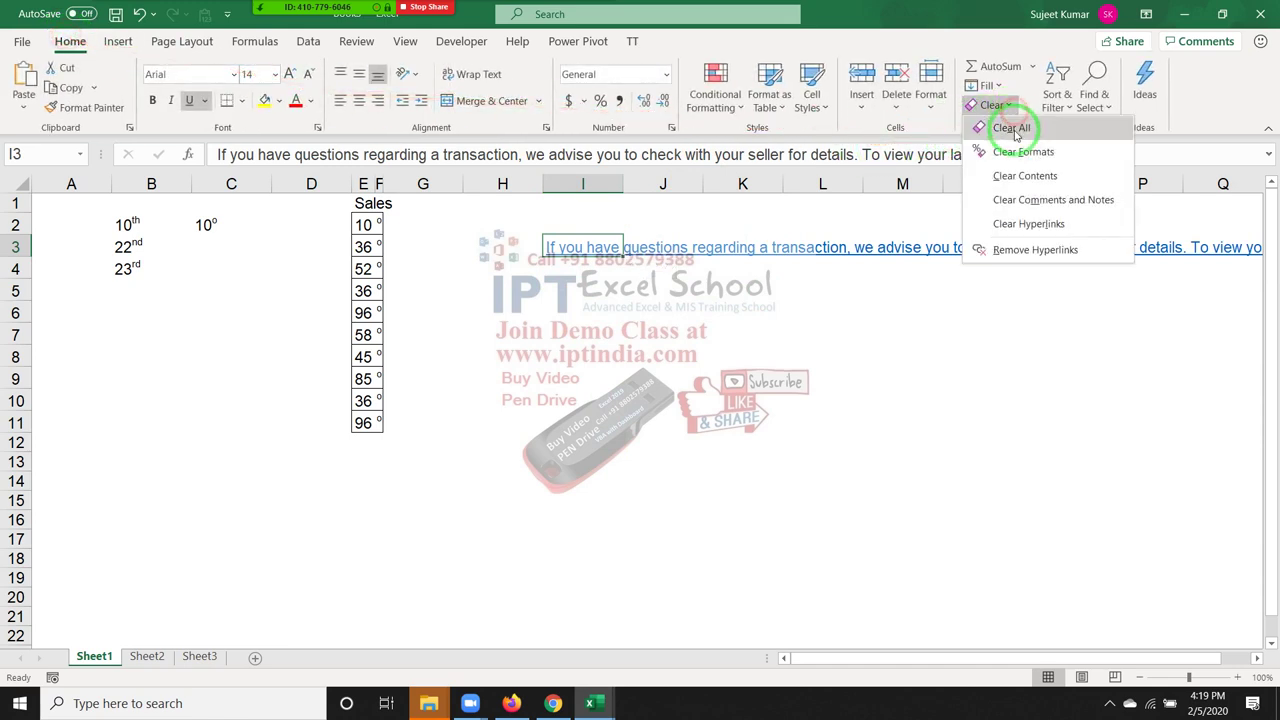
{"action": "left_click", "coordinate": [1029, 250]}
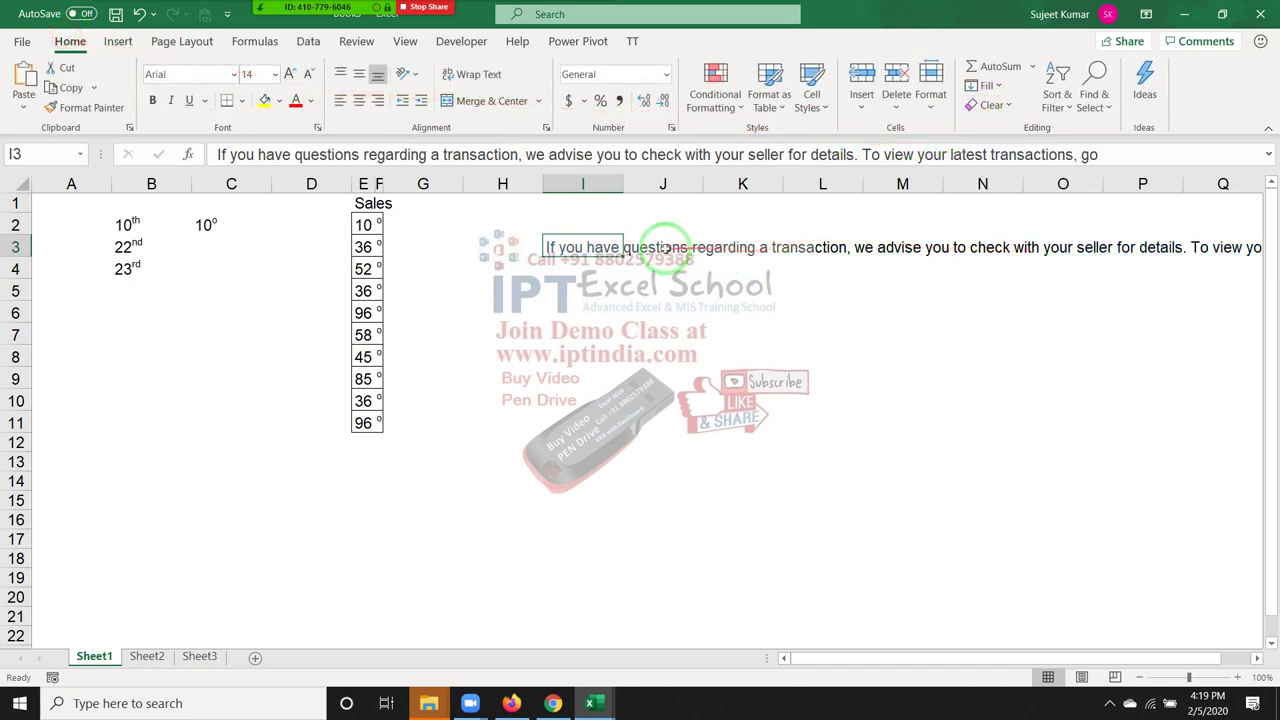
- Merge I3:O6 and wrap the notice, aligned left and vertically centred
{"action": "left_click_drag", "start_coordinate": [589, 243], "coordinate": [1082, 360]}
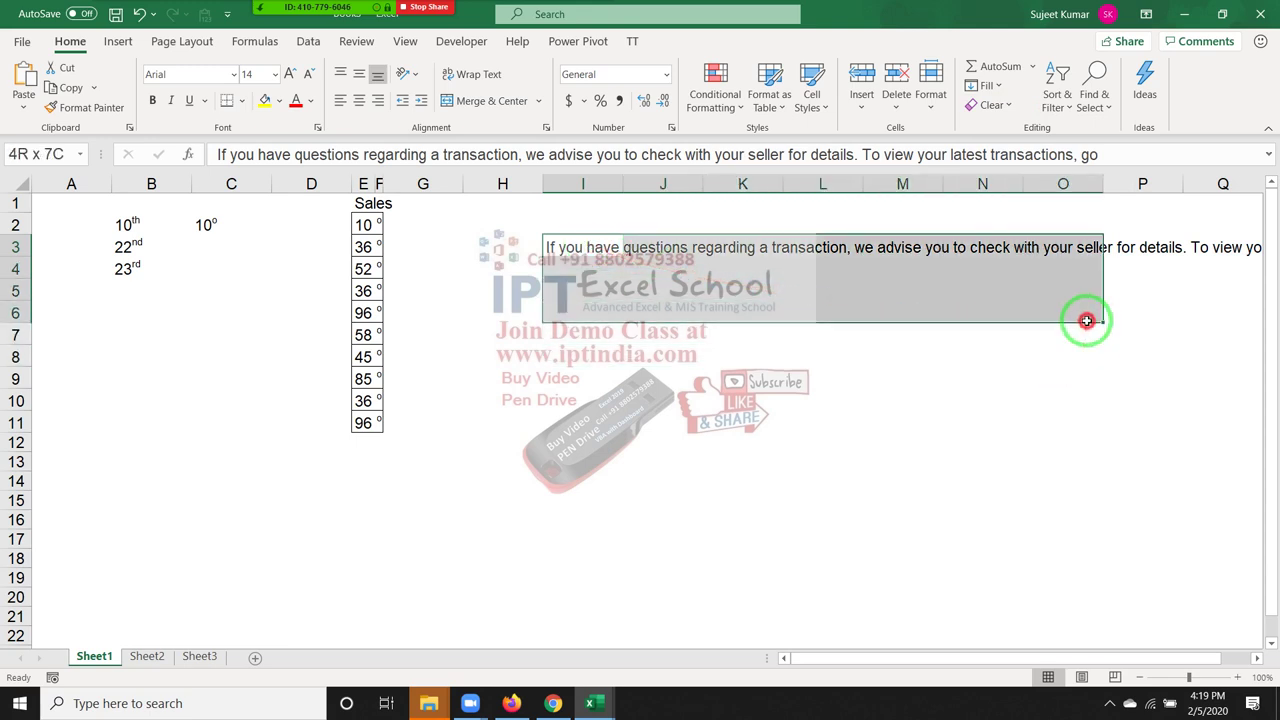
{"action": "left_click_drag", "start_coordinate": [1082, 360], "coordinate": [1084, 302]}
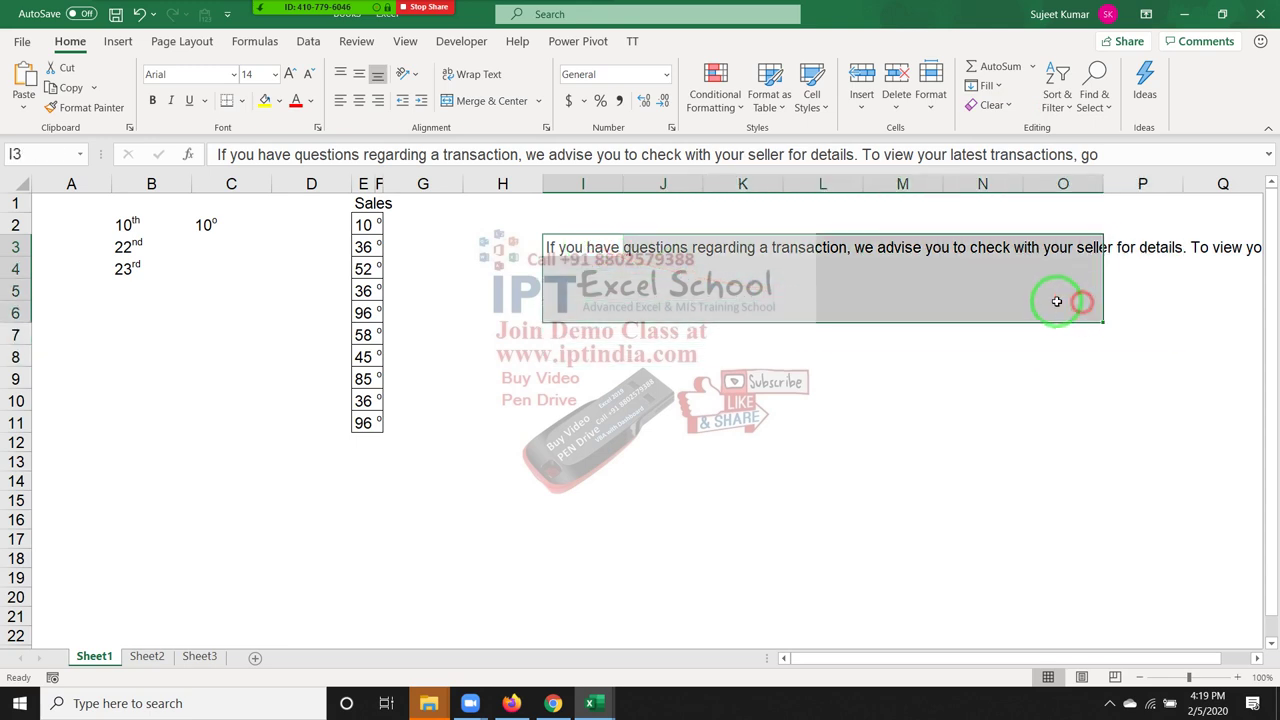
{"action": "left_click", "coordinate": [505, 101]}
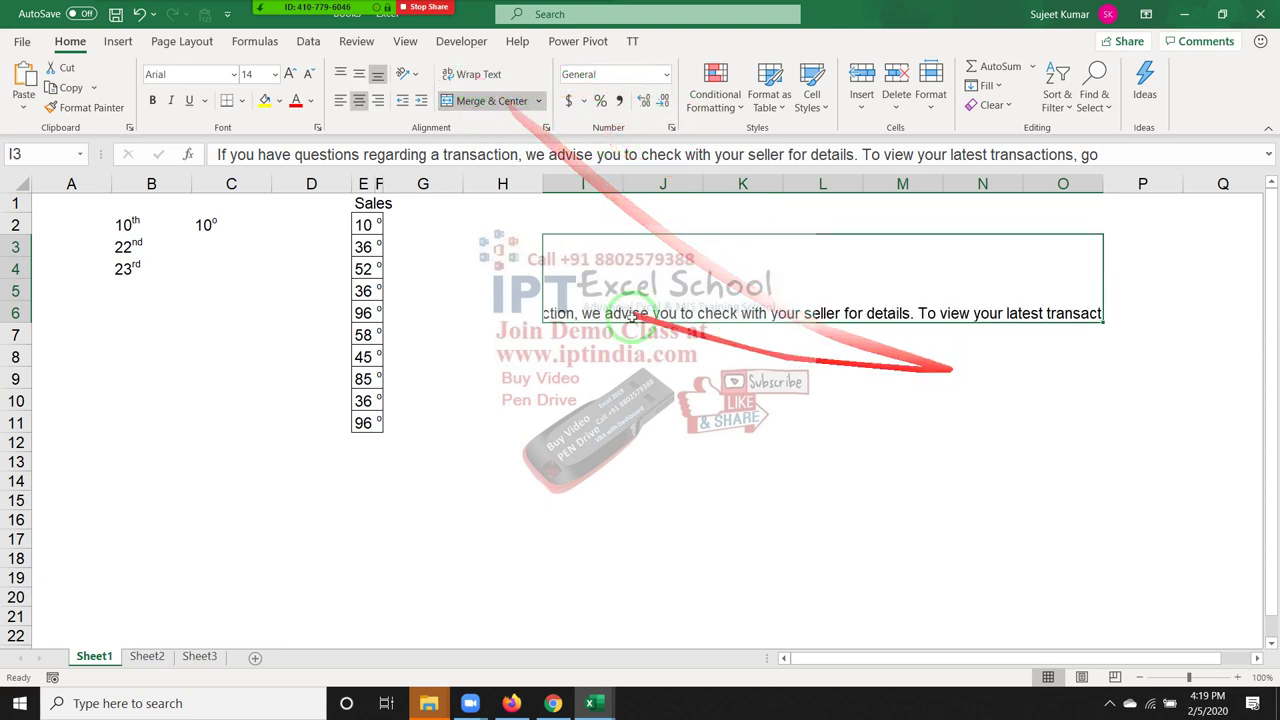
{"action": "left_click", "coordinate": [480, 76]}
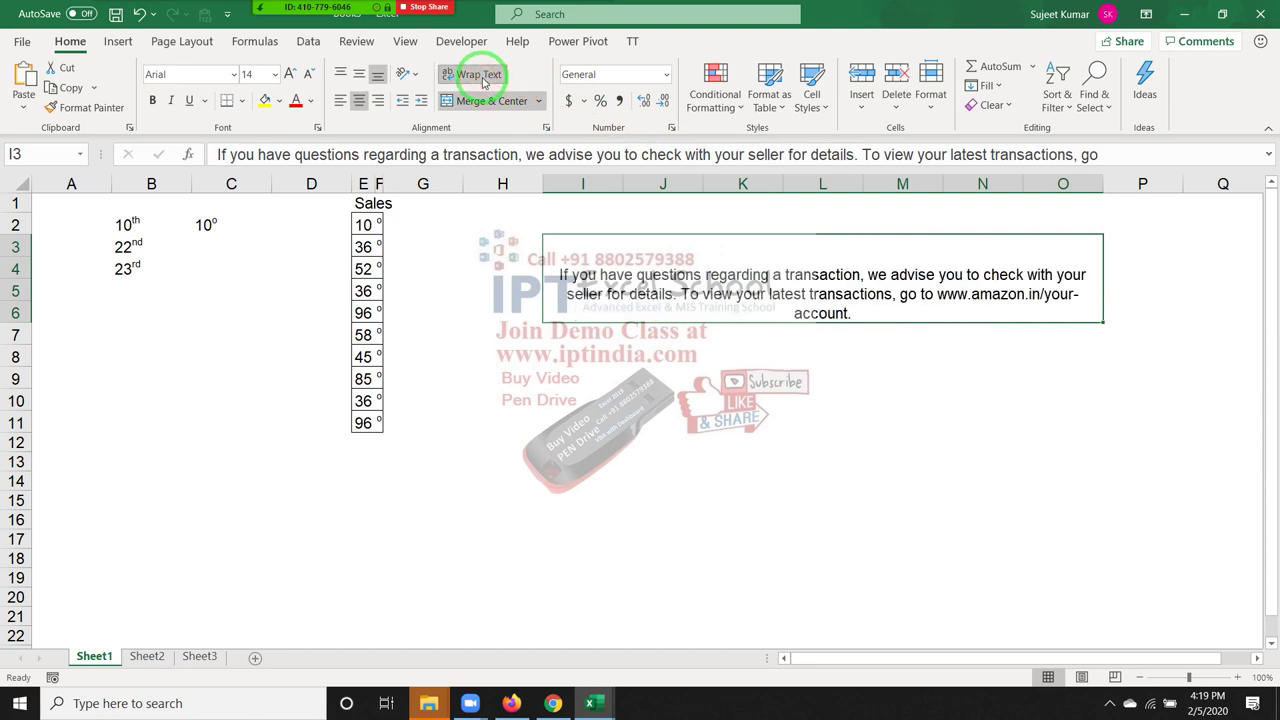
{"action": "left_click", "coordinate": [340, 102]}
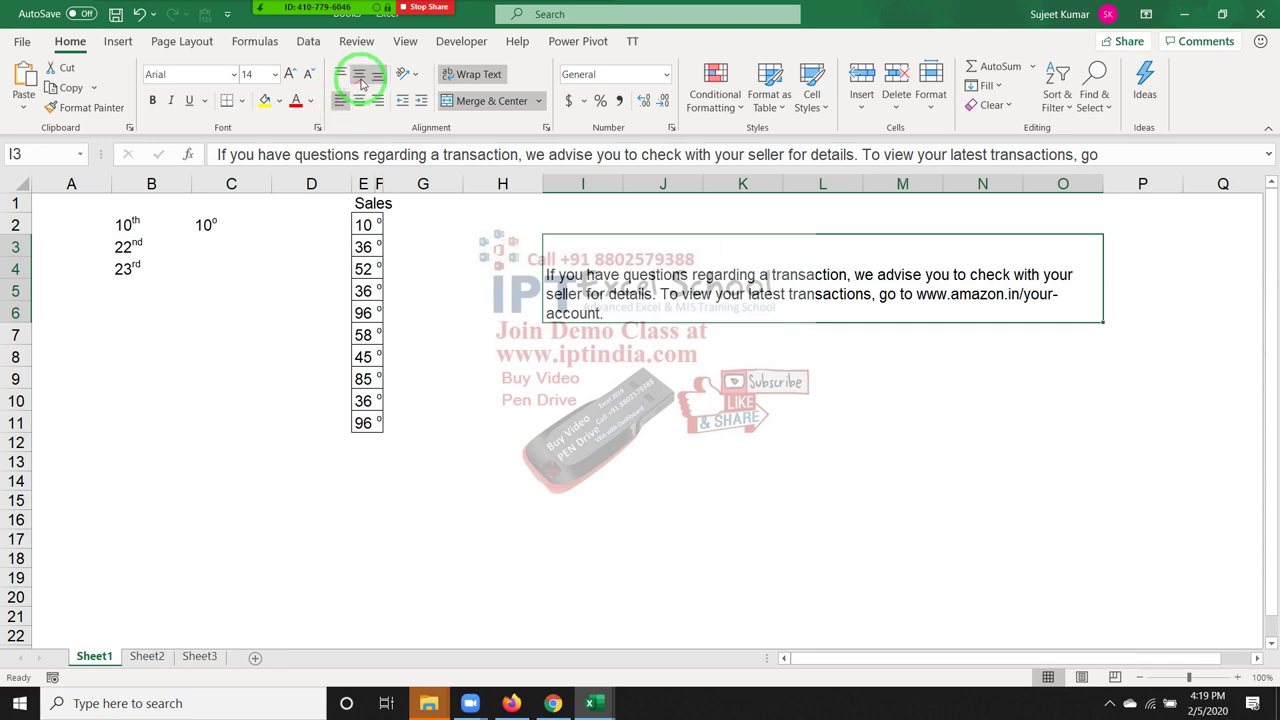
{"action": "left_click", "coordinate": [359, 76]}
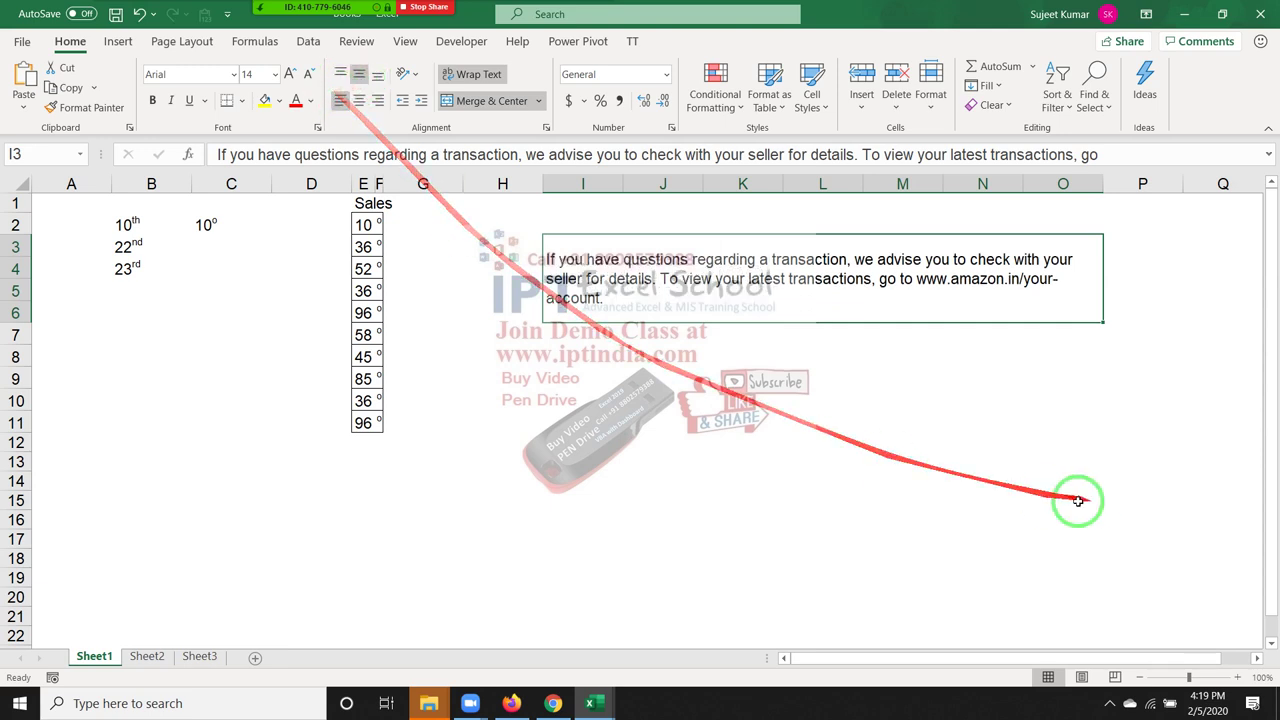
{"action": "left_click", "coordinate": [946, 414]}
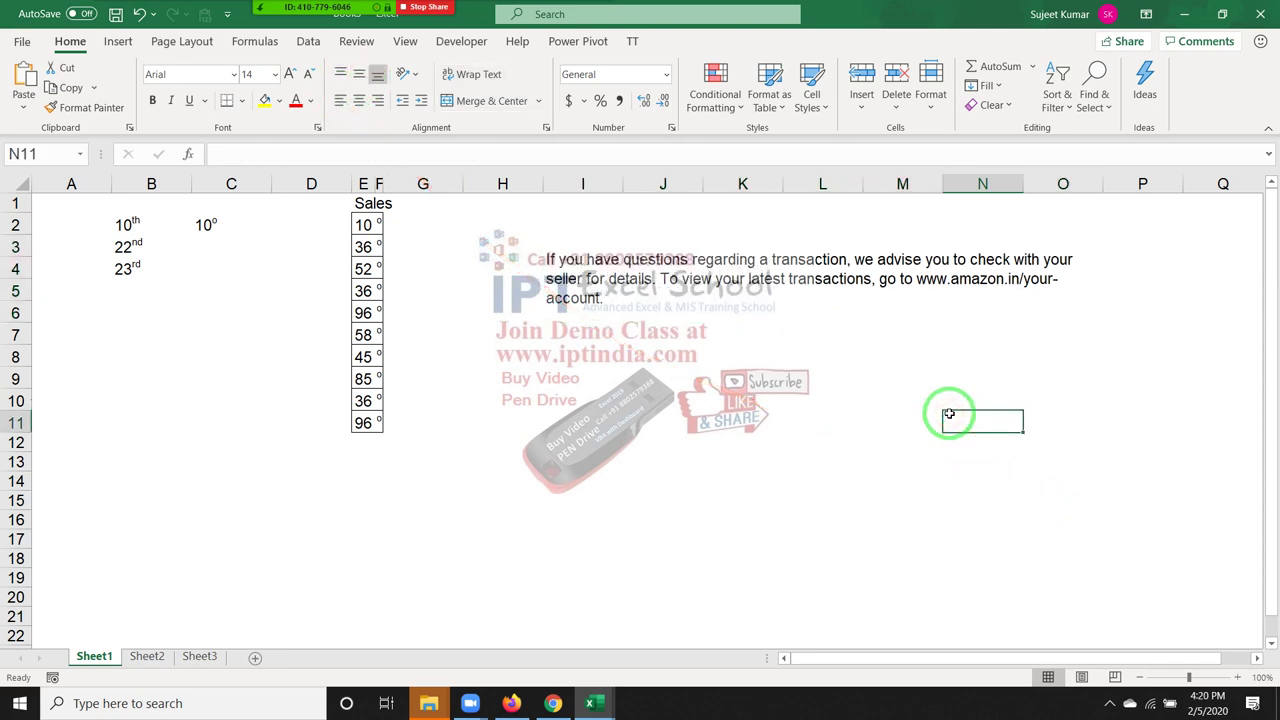
- In the merged I3 notice, apply Strikethrough to the word 'transaction' through Format Cells
{"action": "left_click", "coordinate": [828, 288]}
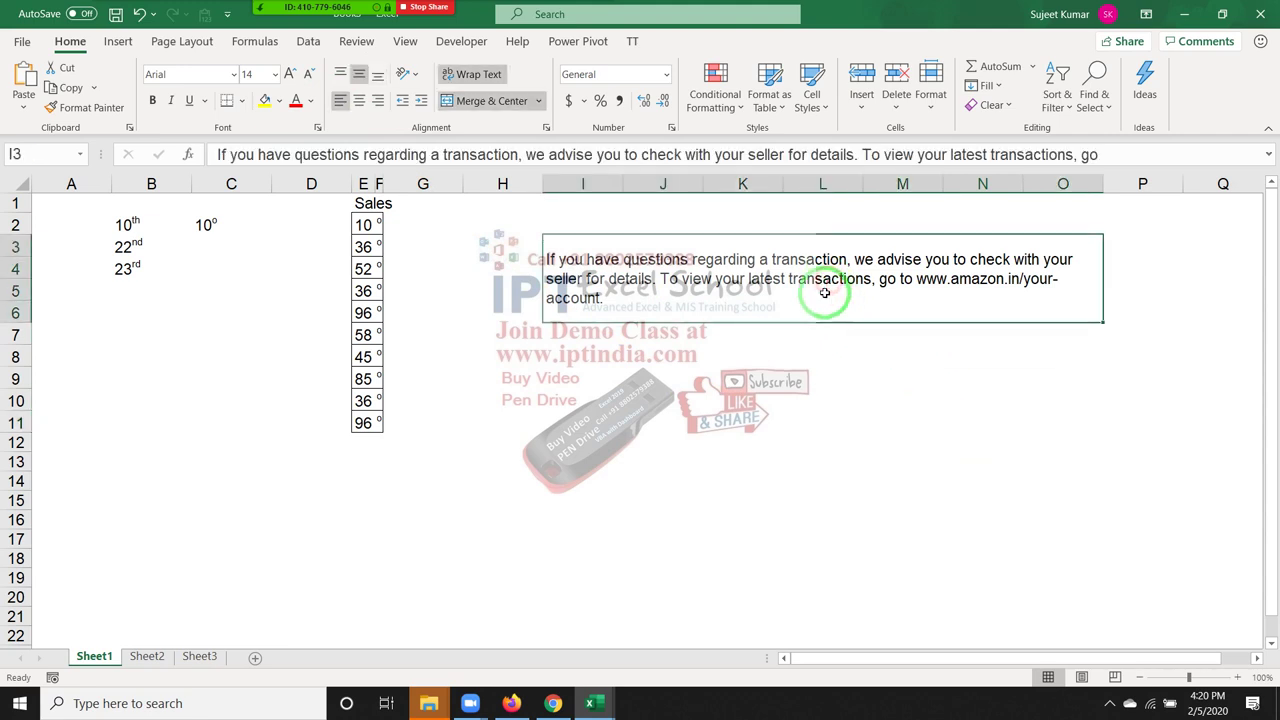
{"action": "double_click", "coordinate": [757, 280]}
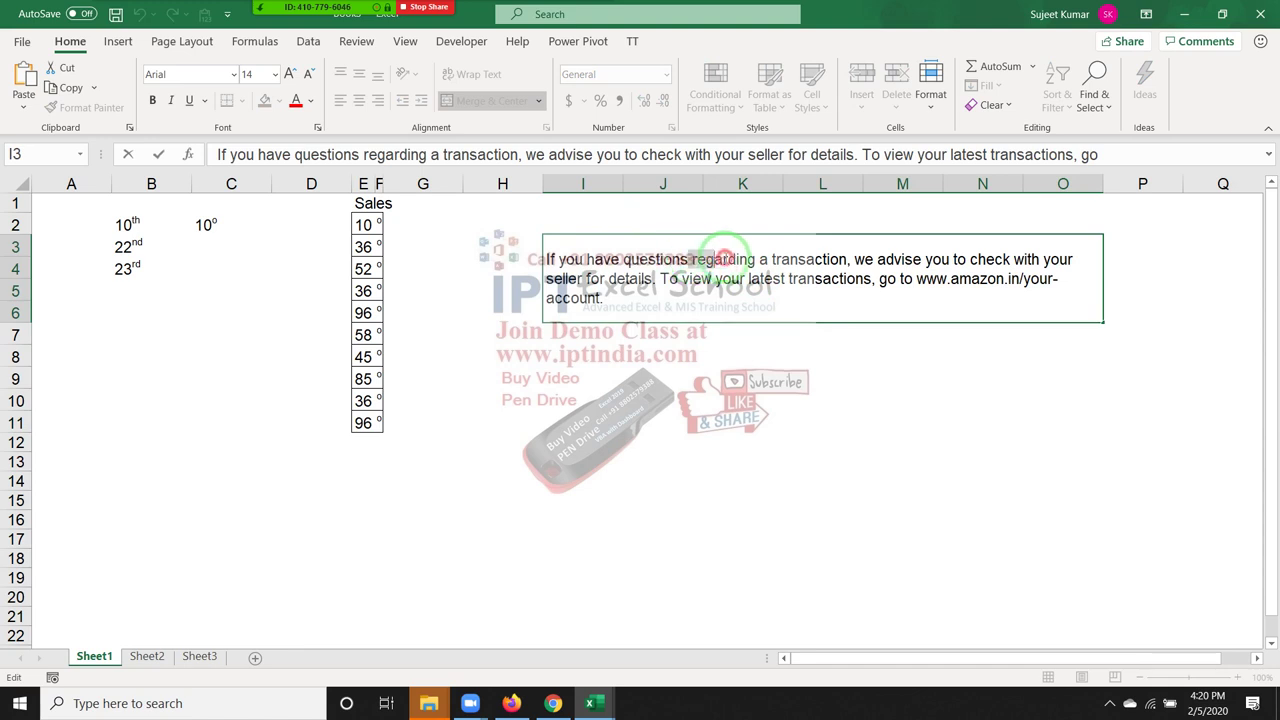
{"action": "left_click_drag", "start_coordinate": [688, 260], "coordinate": [772, 262]}
{"action": "left_click", "coordinate": [772, 266]}
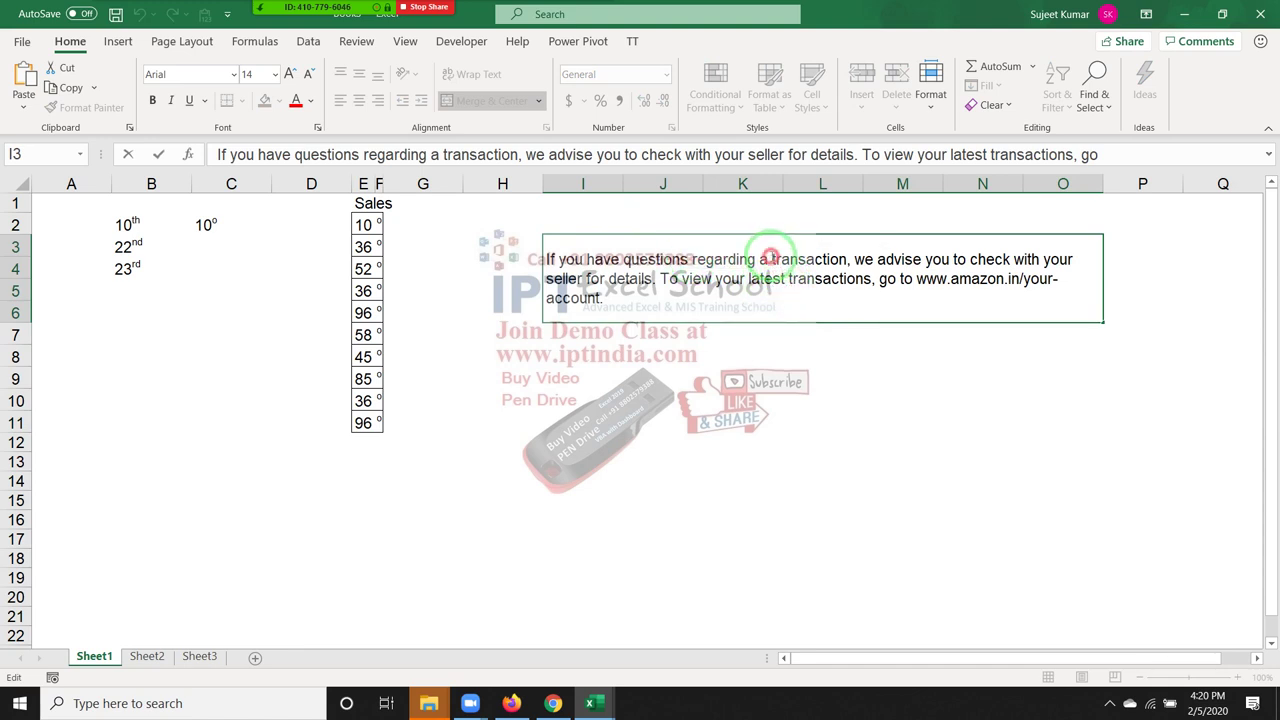
{"action": "left_click_drag", "start_coordinate": [772, 262], "coordinate": [845, 261]}
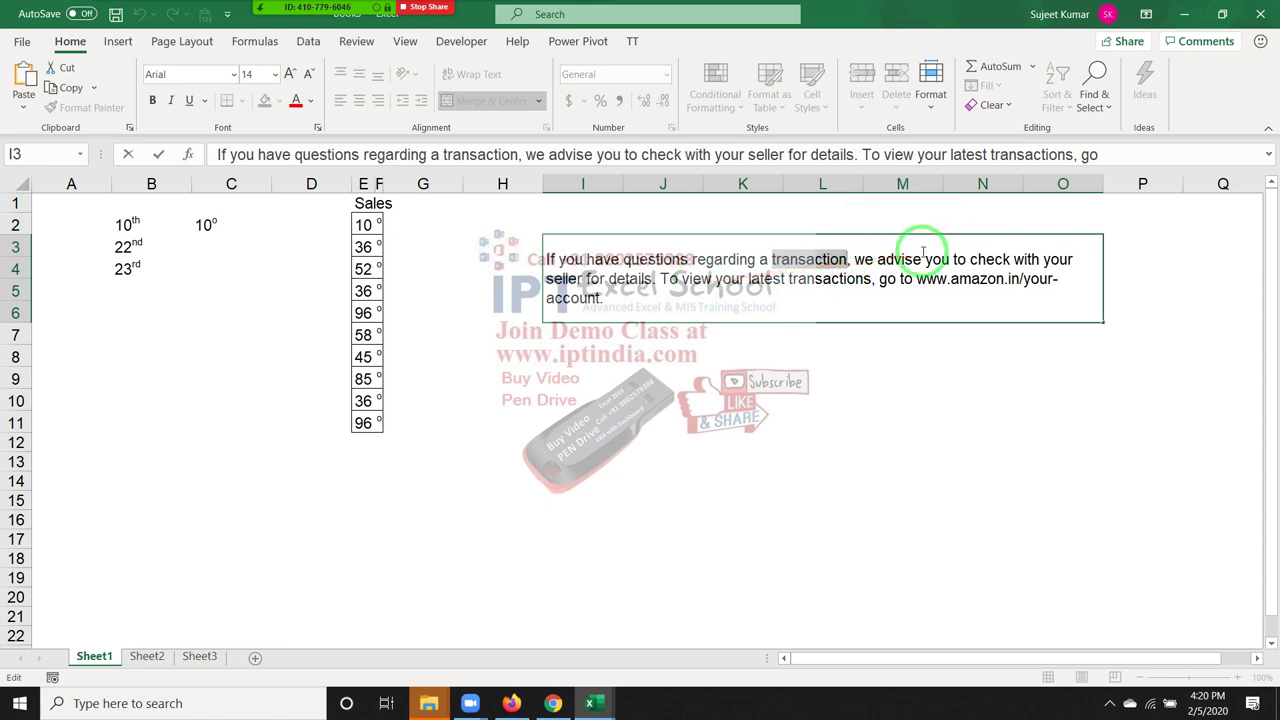
{"action": "left_click_drag", "start_coordinate": [885, 261], "coordinate": [830, 261]}
{"action": "right_click", "coordinate": [838, 259]}
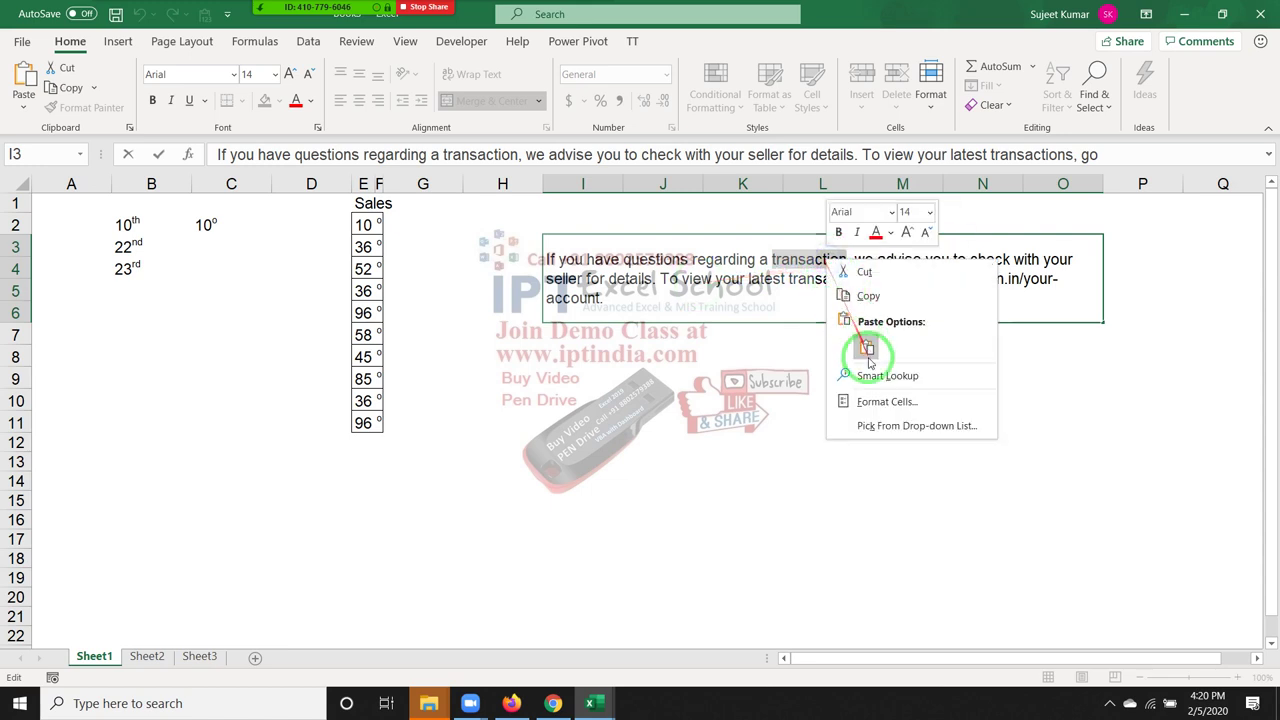
{"action": "left_click", "coordinate": [843, 408]}
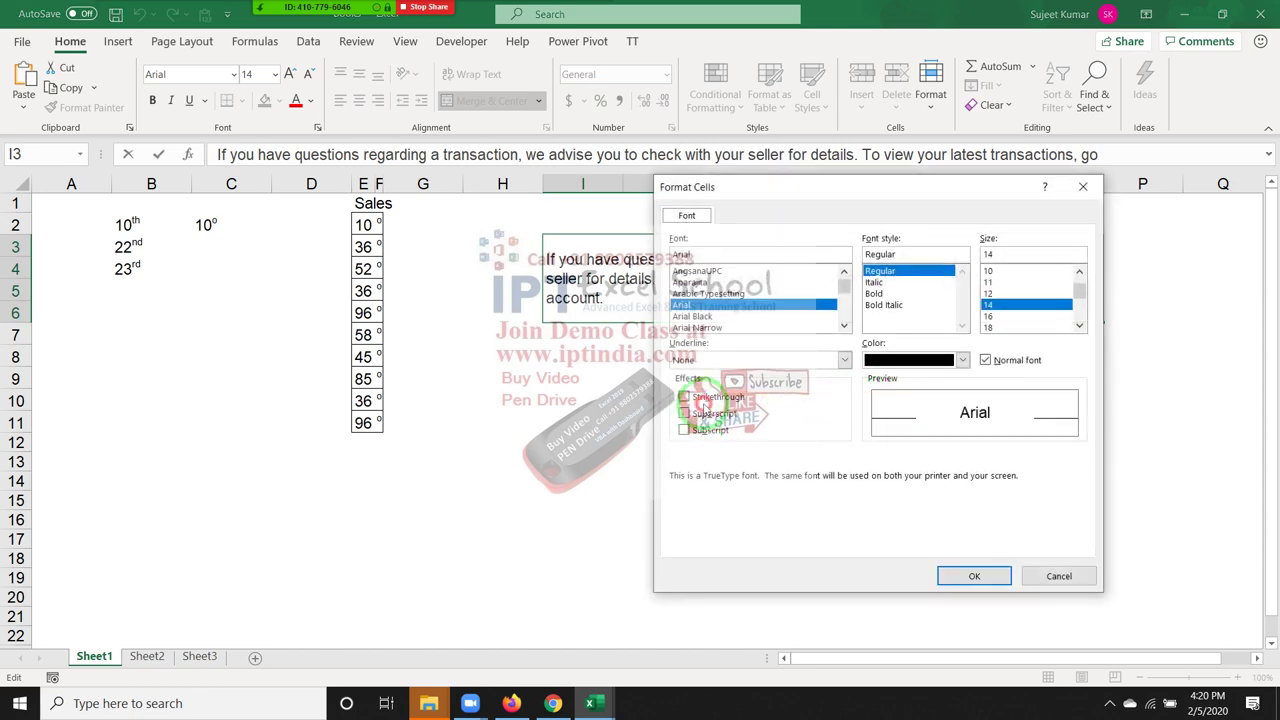
{"action": "left_click", "coordinate": [700, 398]}
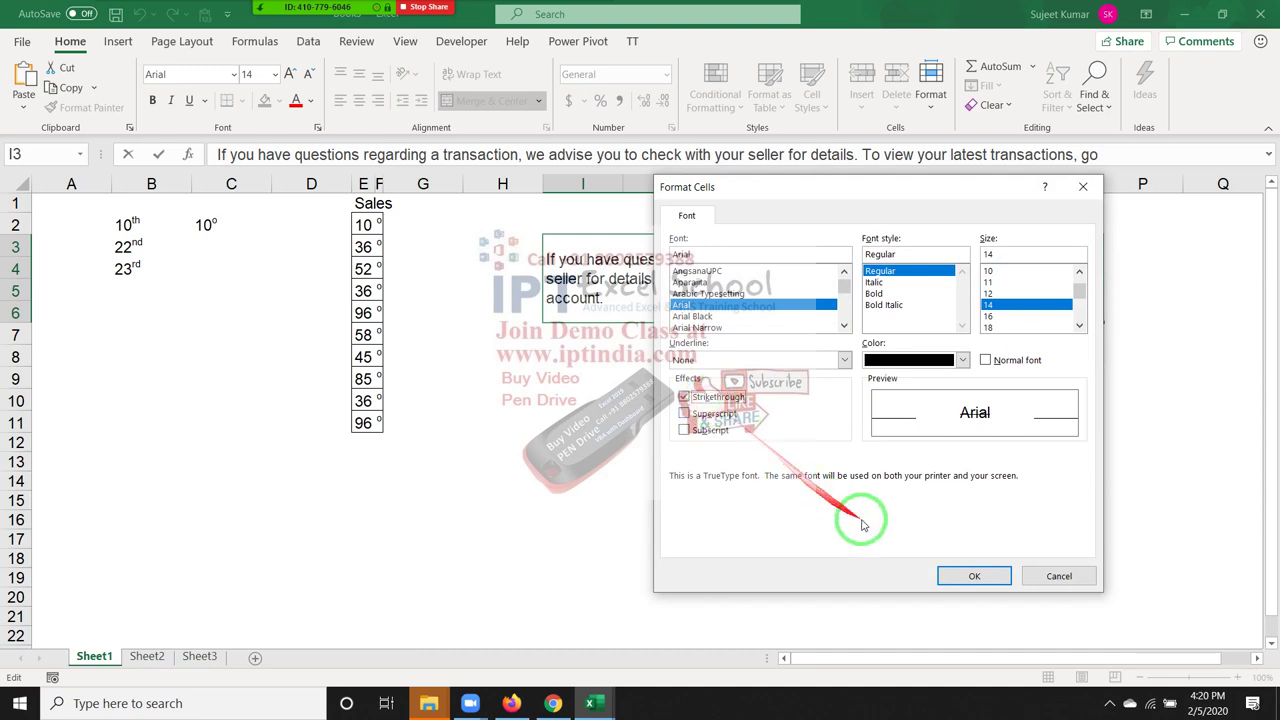
{"action": "left_click", "coordinate": [972, 577]}
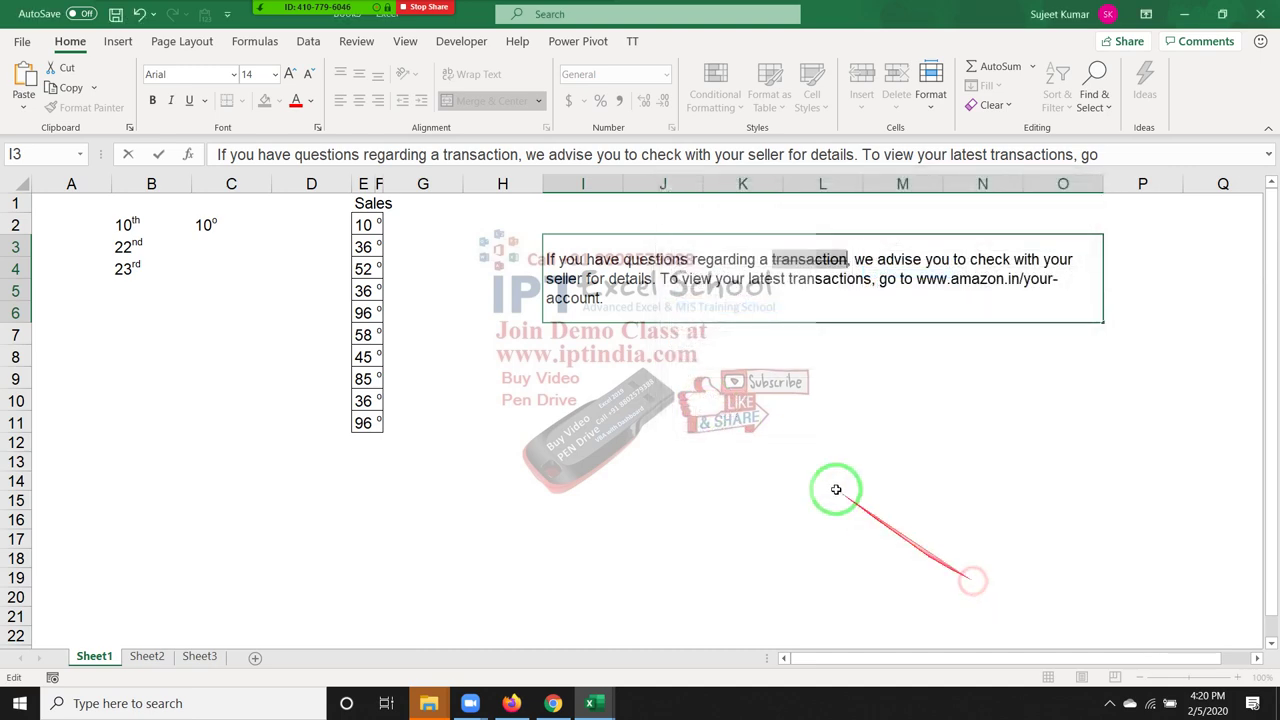
{"action": "left_click", "coordinate": [809, 337]}
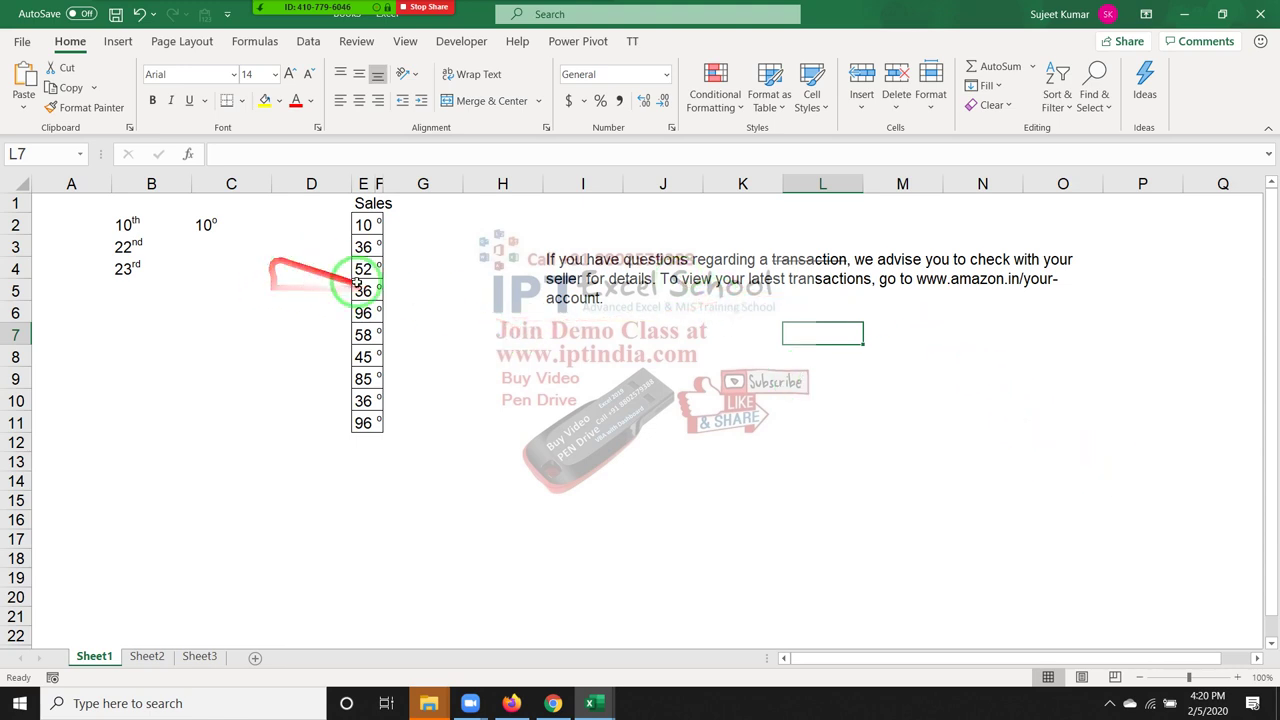
- Copy the Sales values E2:E11 into column H starting at H1
{"action": "left_click_drag", "start_coordinate": [364, 225], "coordinate": [365, 423]}
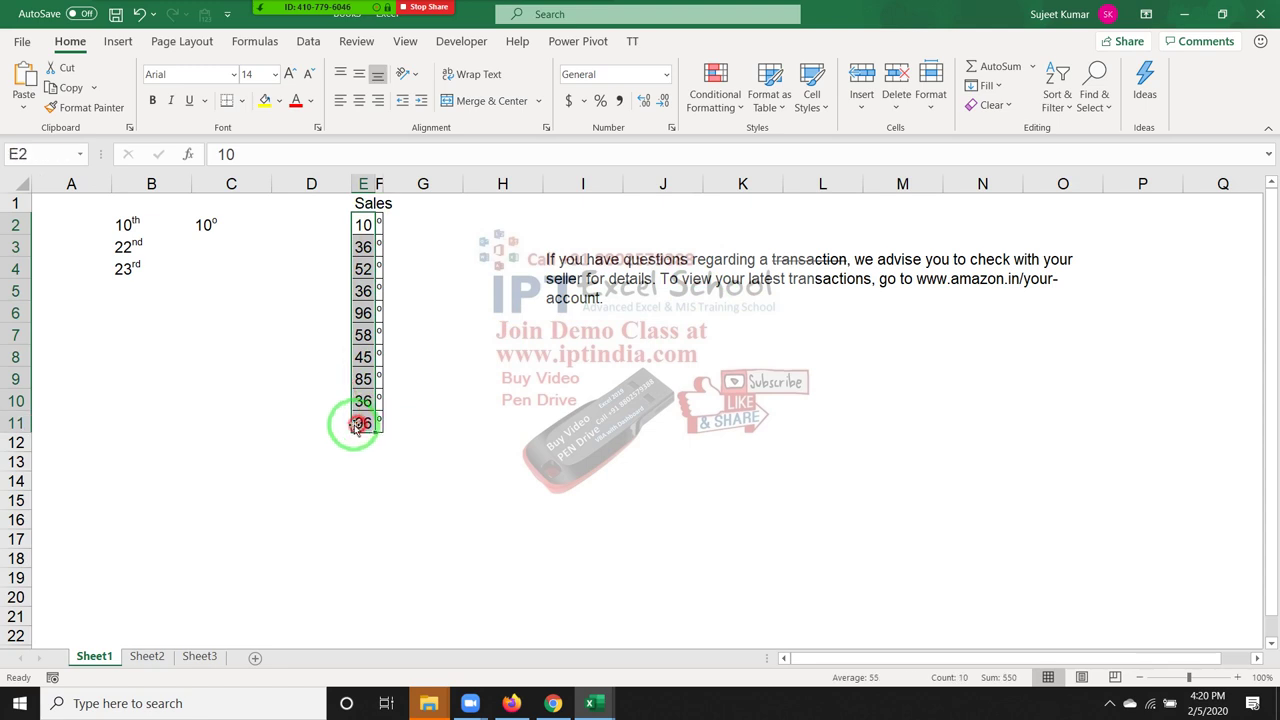
{"action": "key", "text": "ctrl+c"}
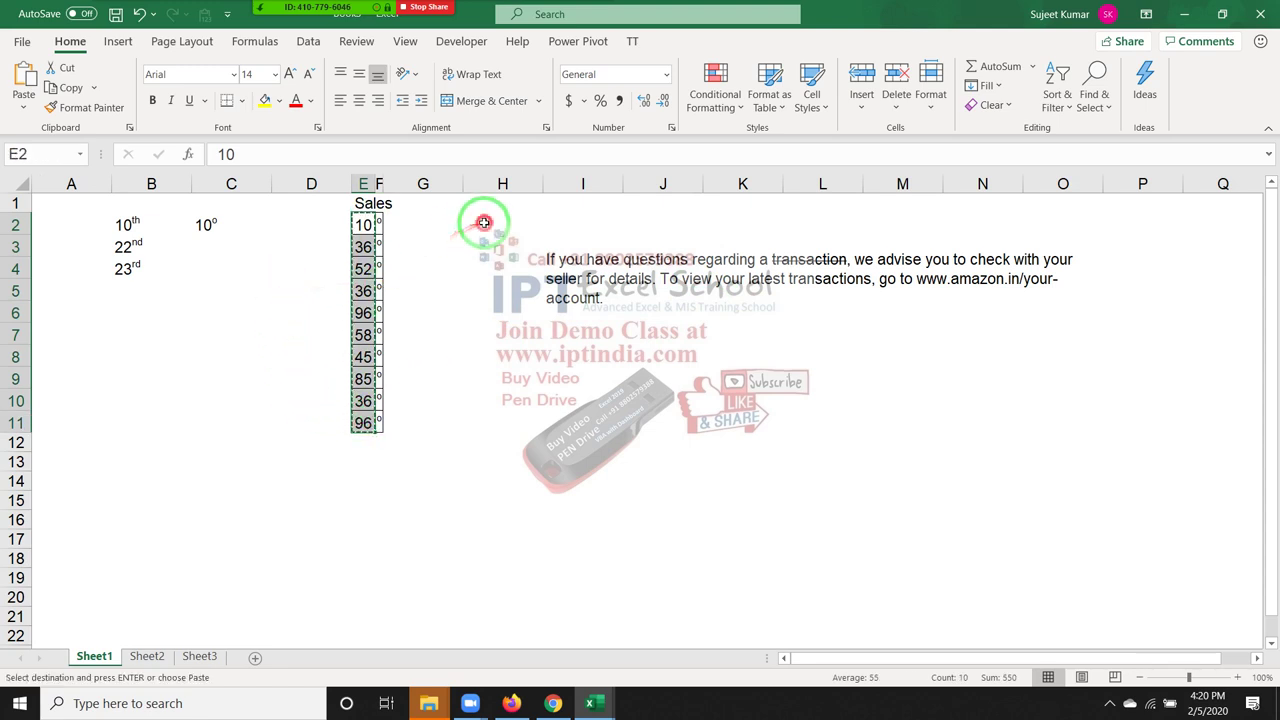
{"action": "left_click", "coordinate": [487, 229]}
{"action": "key", "text": "ctrl+c"}
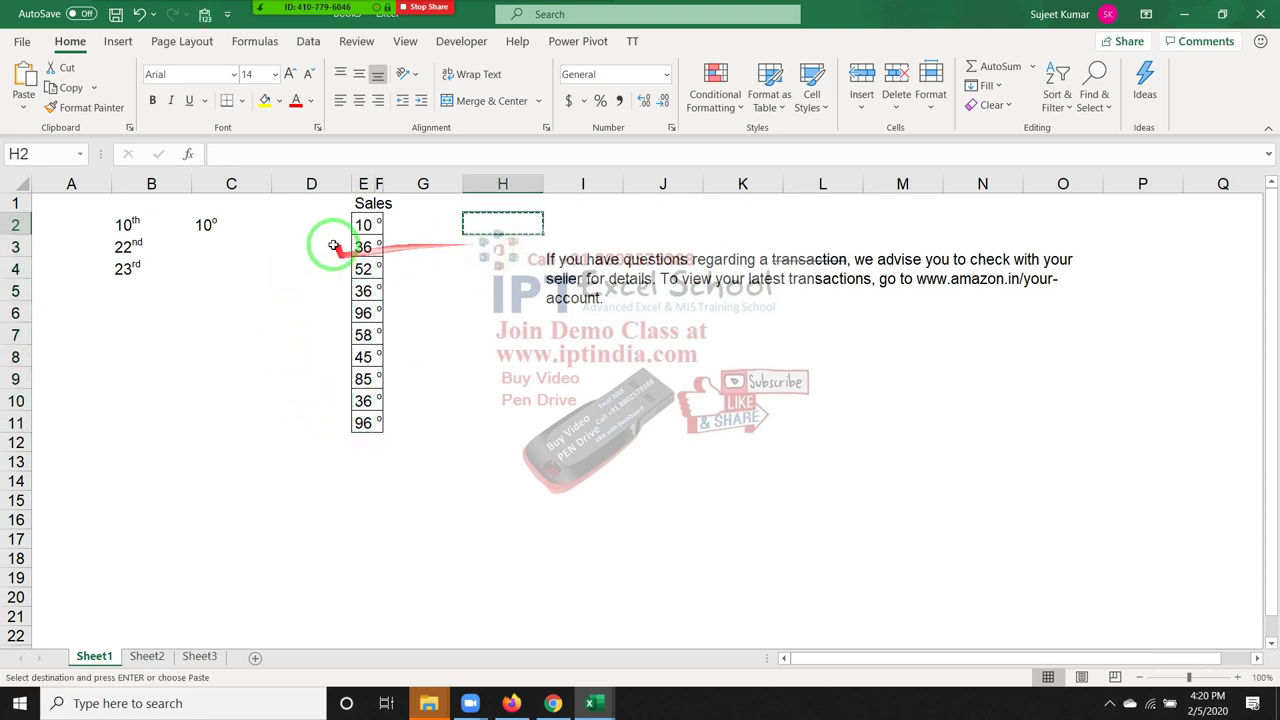
{"action": "left_click_drag", "start_coordinate": [364, 225], "coordinate": [363, 420]}
{"action": "key", "text": "ctrl+c"}
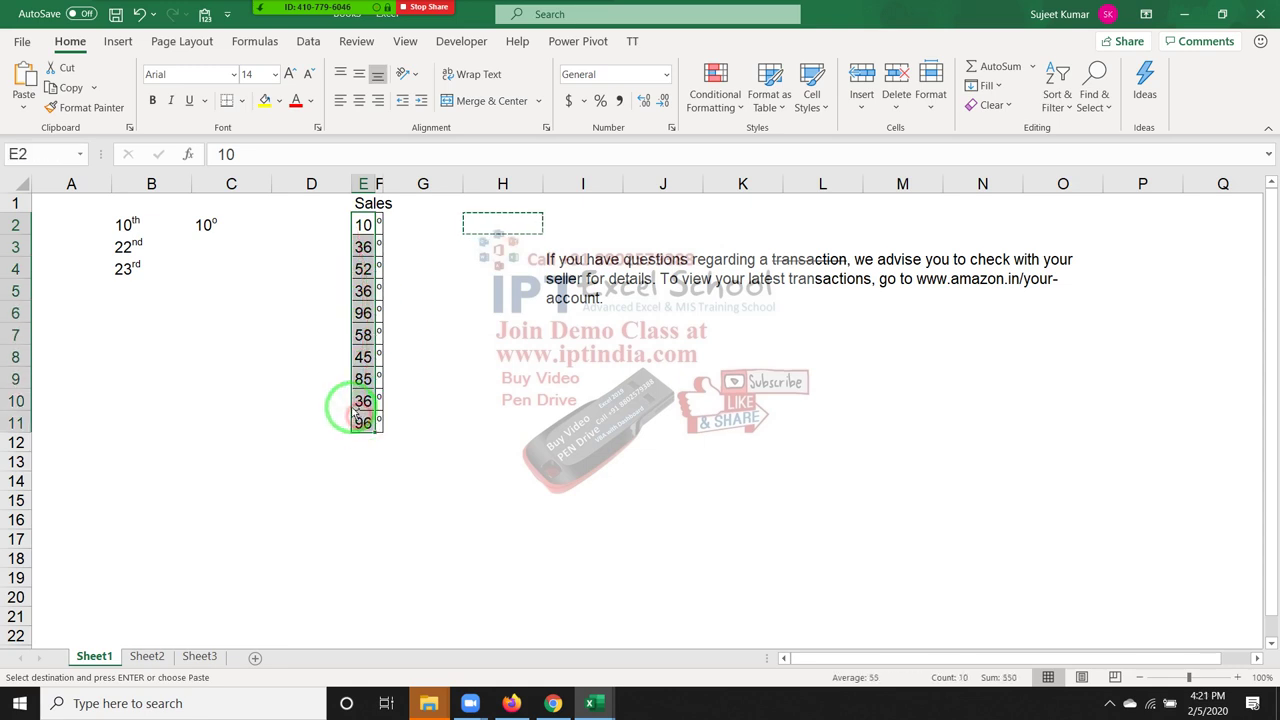
{"action": "left_click", "coordinate": [494, 210]}
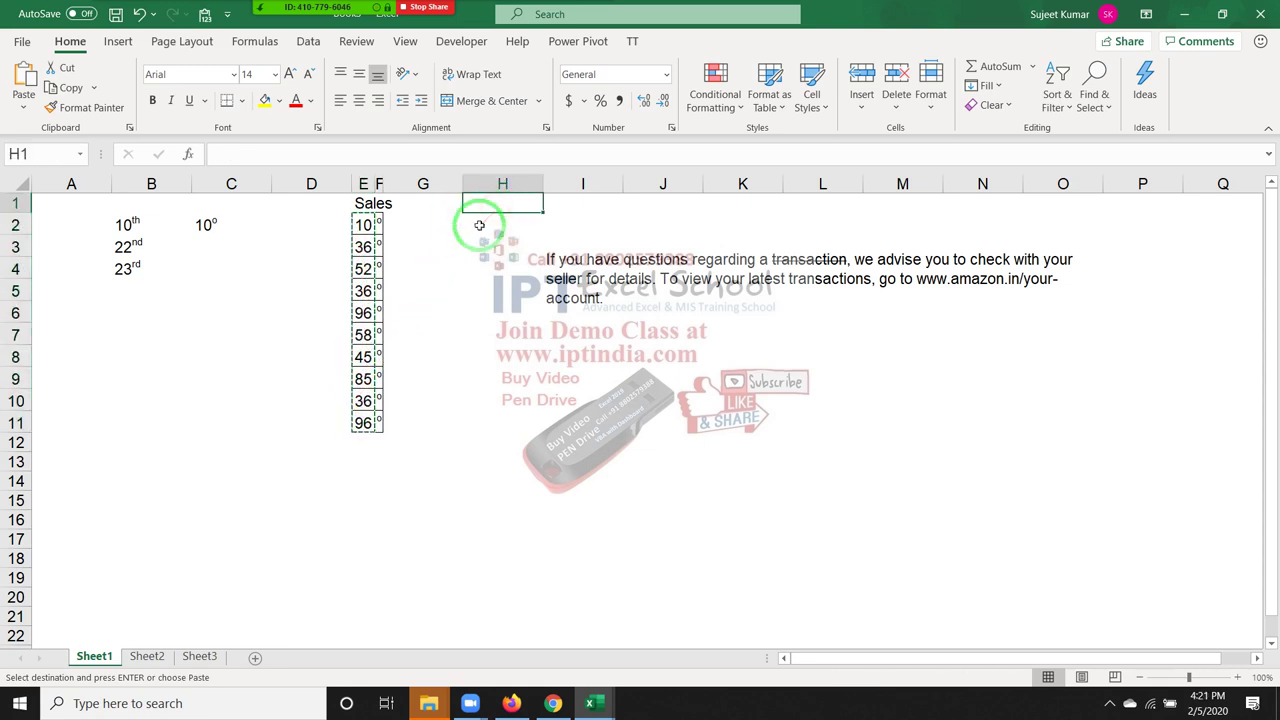
{"action": "key", "text": "ctrl+v"}
- Remove all borders from the pasted values in H1:H10
{"action": "left_click", "coordinate": [495, 312]}
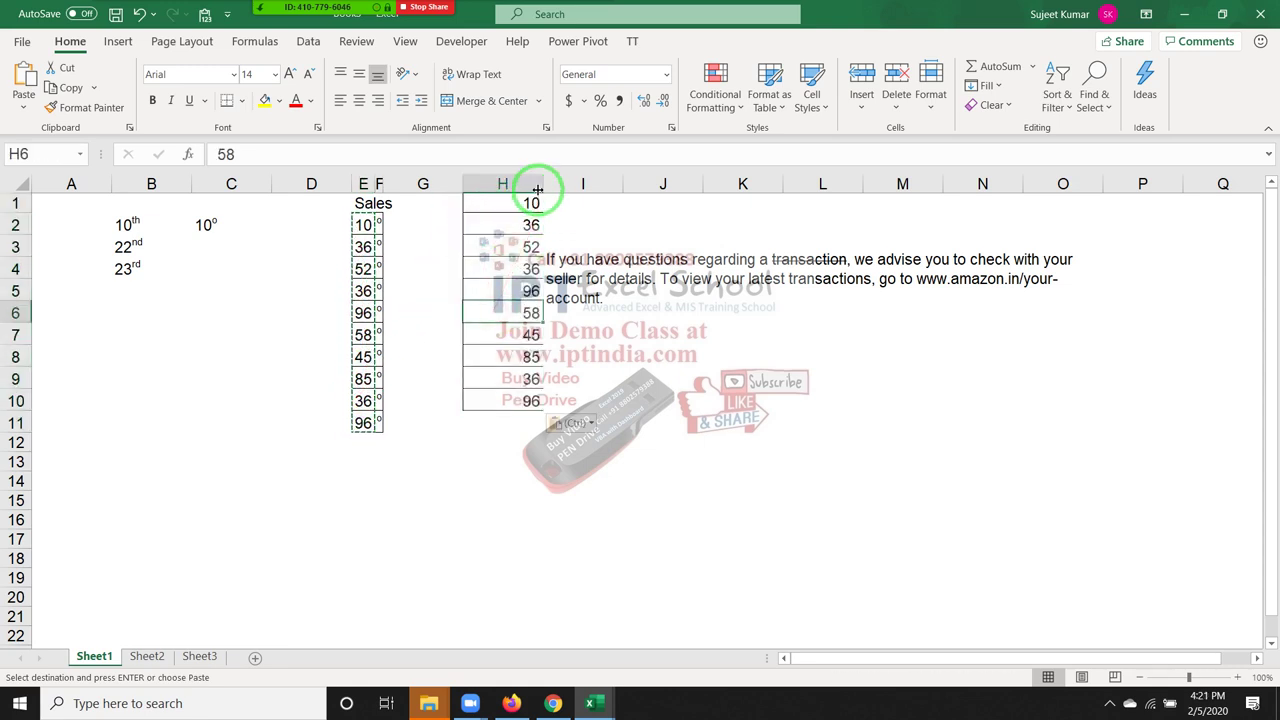
{"action": "left_click_drag", "start_coordinate": [448, 328], "coordinate": [479, 369]}
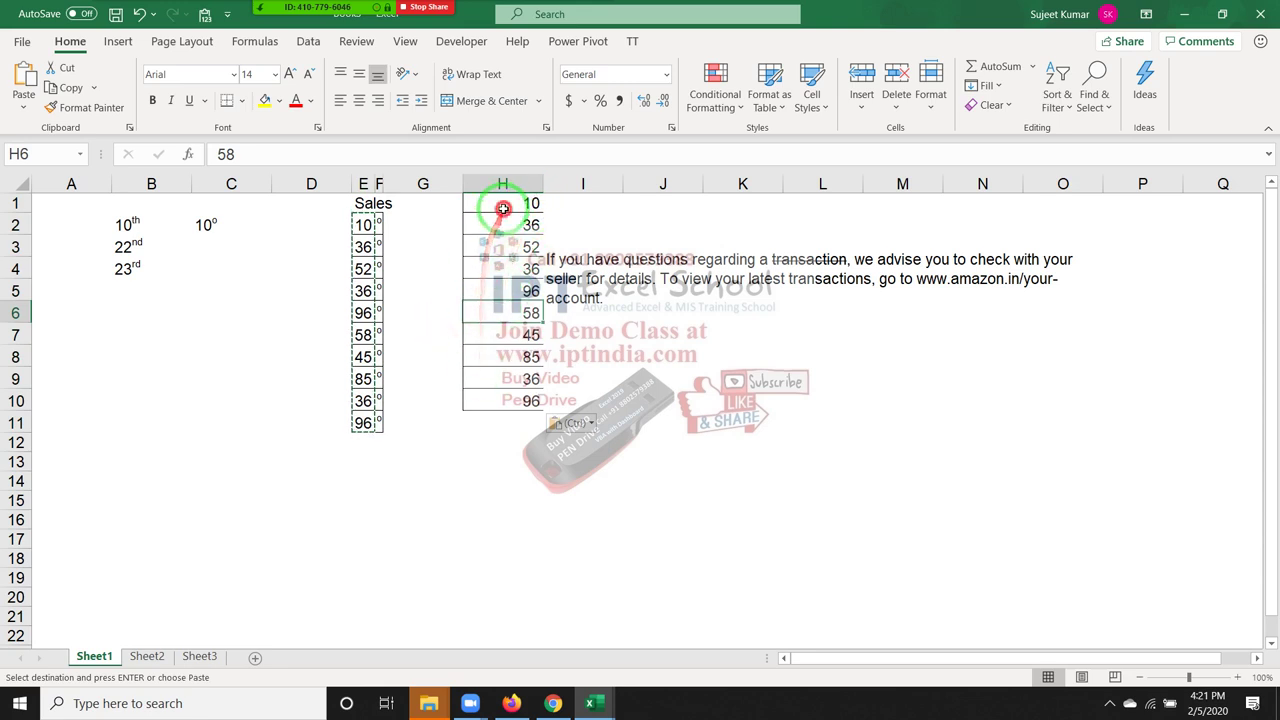
{"action": "left_click_drag", "start_coordinate": [500, 203], "coordinate": [505, 400]}
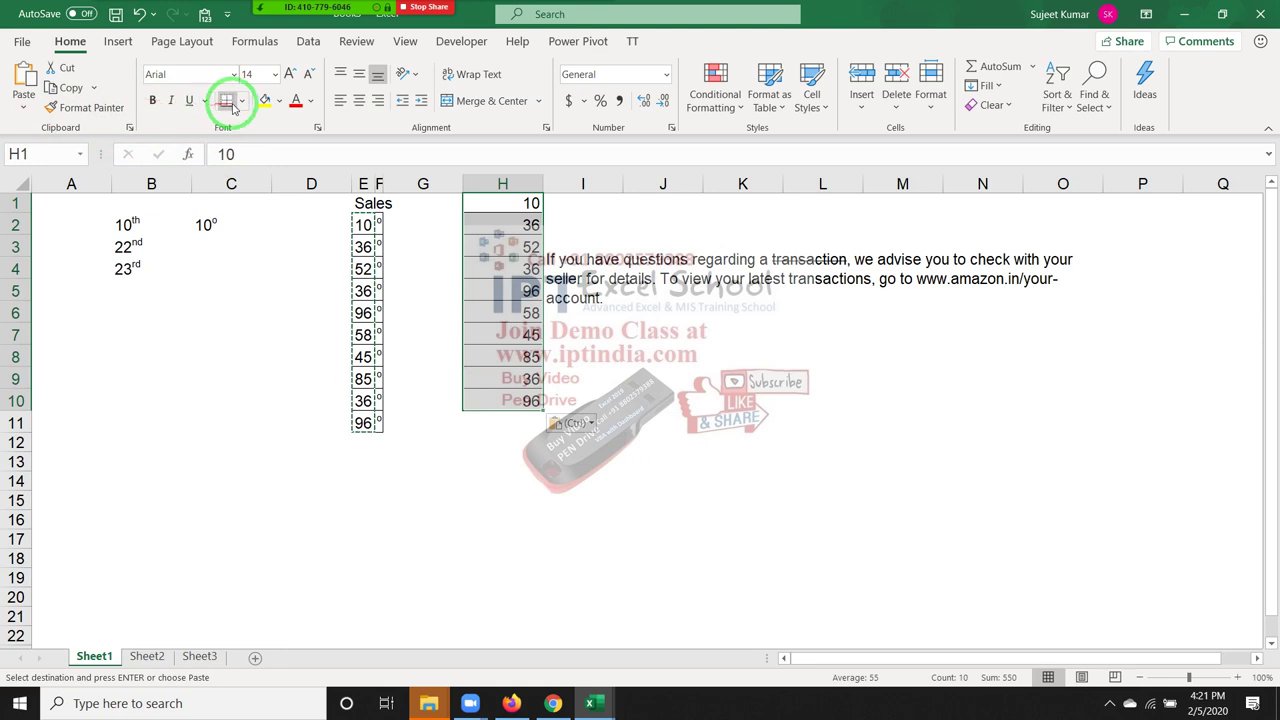
{"action": "left_click", "coordinate": [241, 100]}
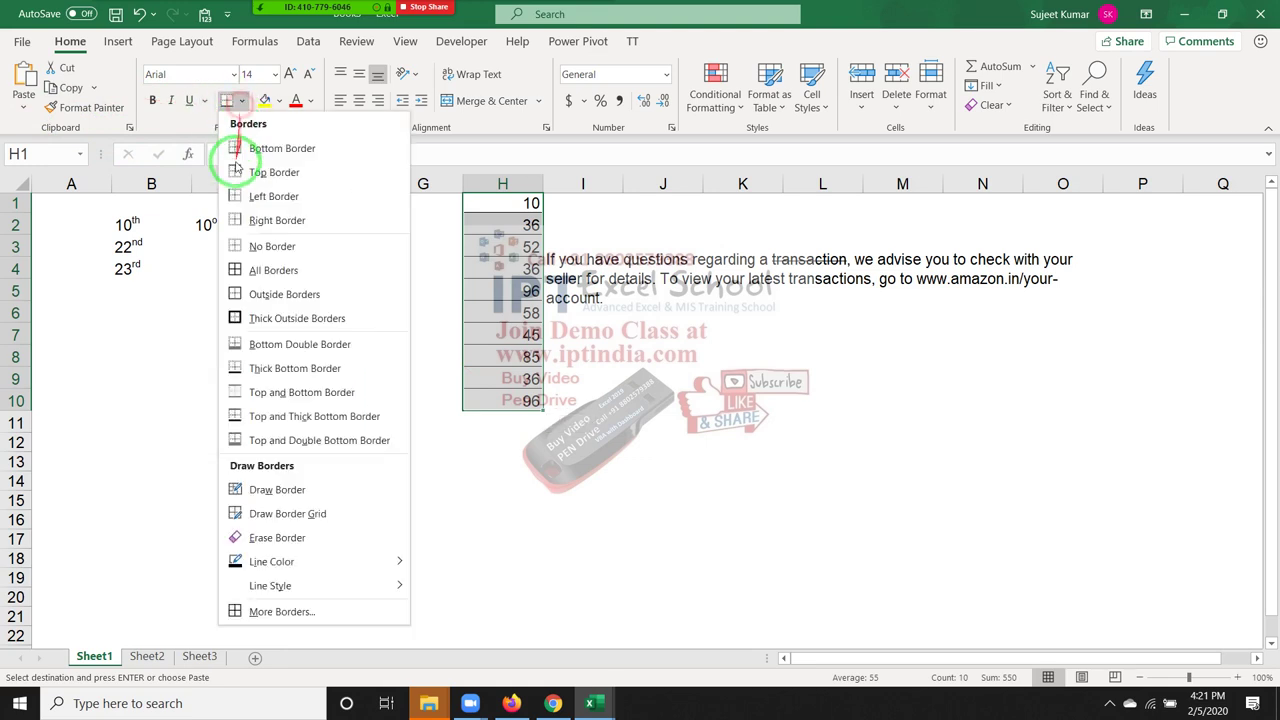
{"action": "left_click", "coordinate": [250, 246]}
- Narrow columns H and I
{"action": "left_click", "coordinate": [562, 255]}
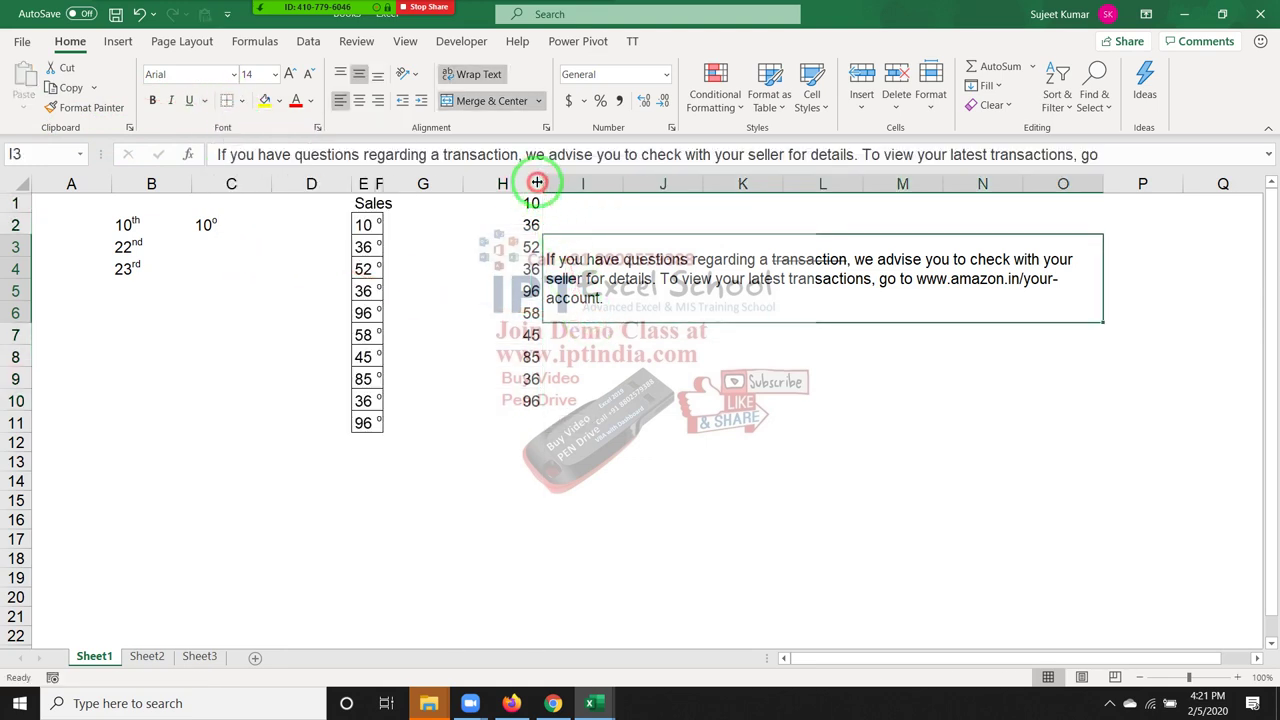
{"action": "left_click_drag", "start_coordinate": [547, 191], "coordinate": [508, 184]}
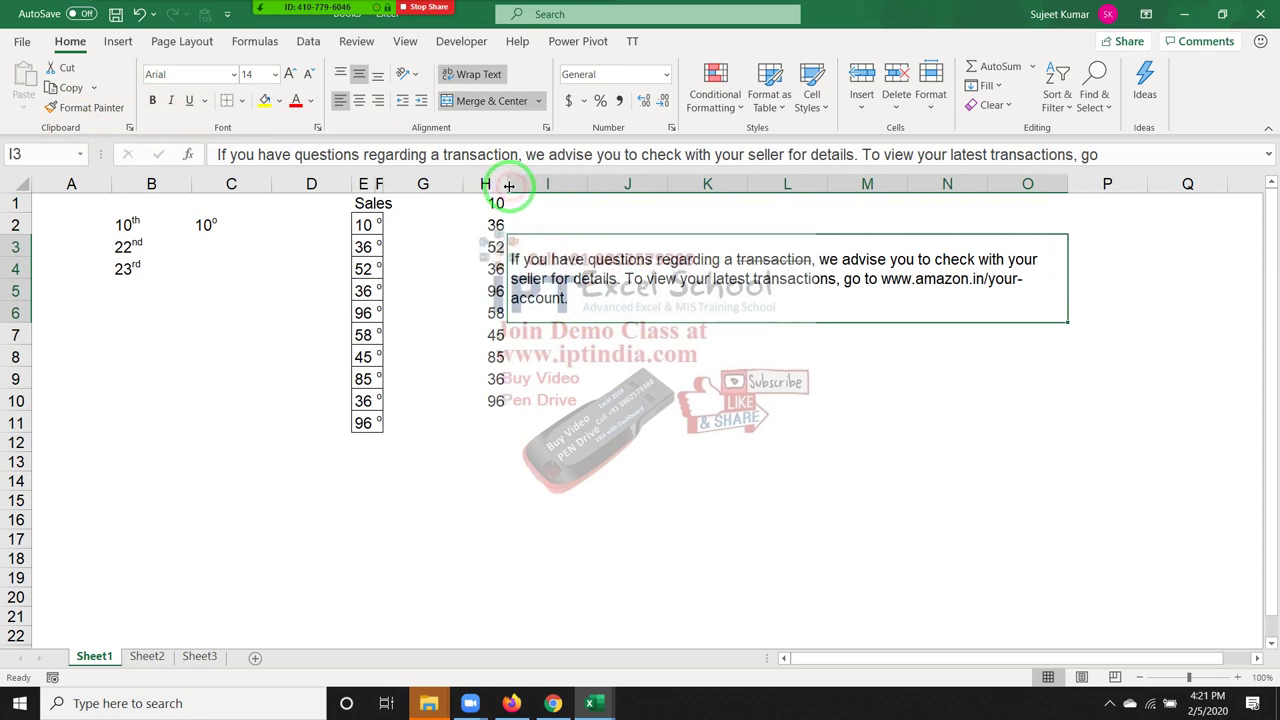
{"action": "left_click", "coordinate": [537, 184]}
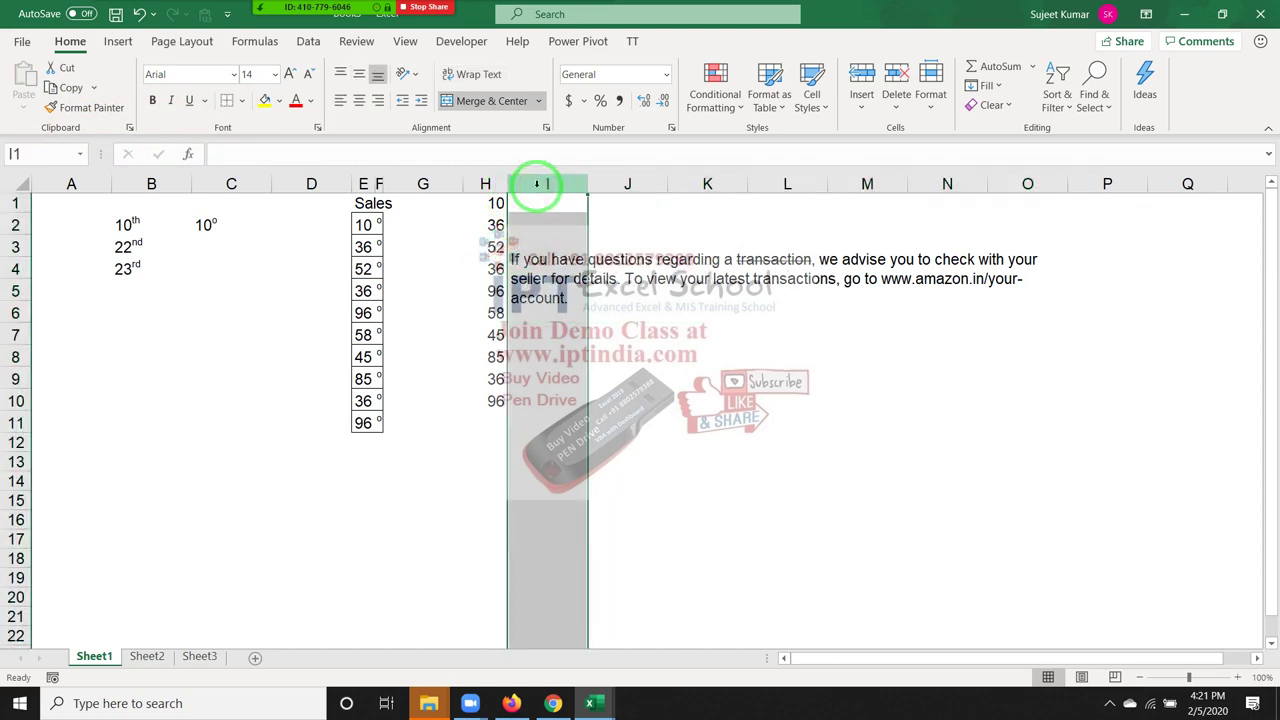
{"action": "key", "text": "ctrl+z"}
- Strike through the 52 in cell H3
{"action": "left_click", "coordinate": [494, 238]}
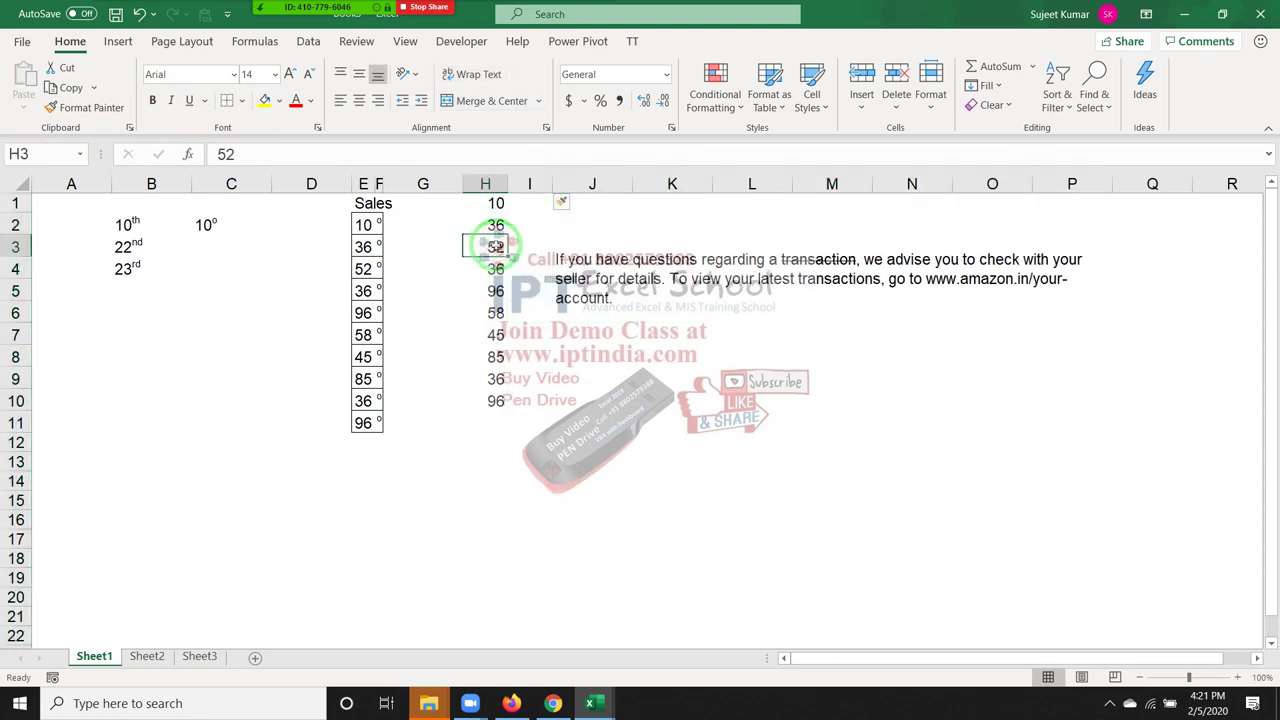
{"action": "right_click", "coordinate": [495, 240]}
{"action": "left_click", "coordinate": [572, 581]}
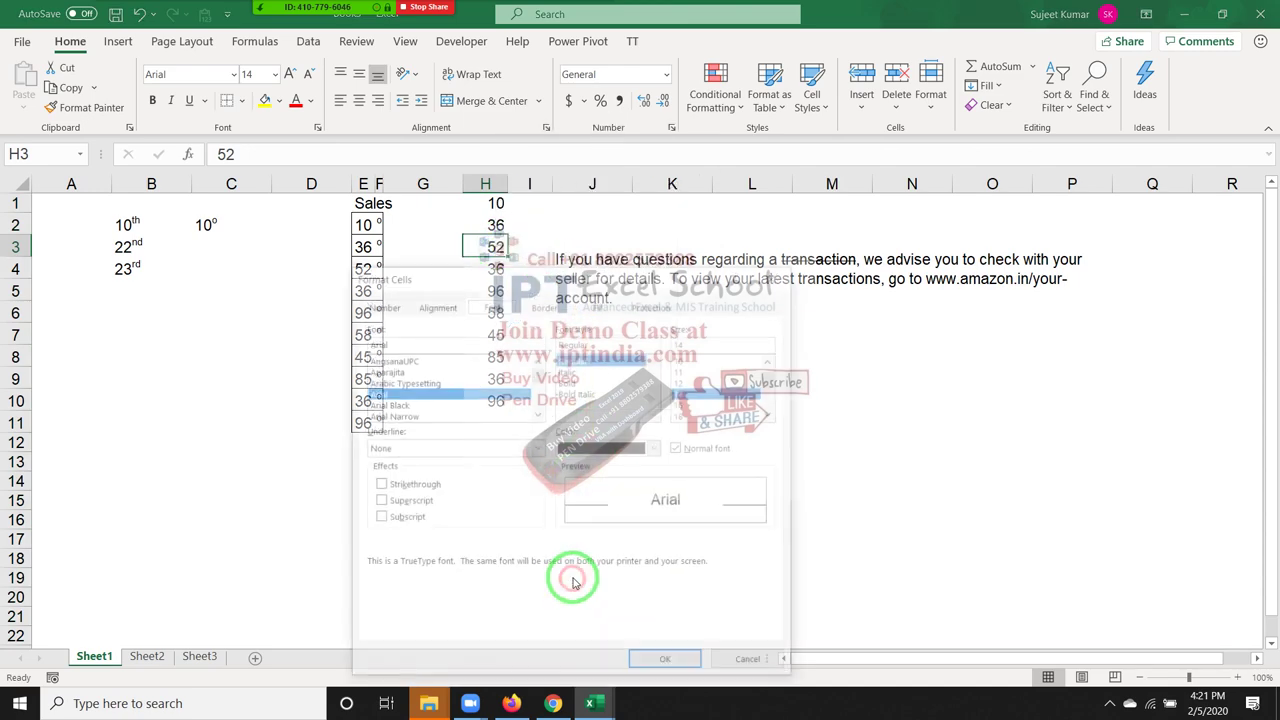
{"action": "left_click", "coordinate": [431, 487]}
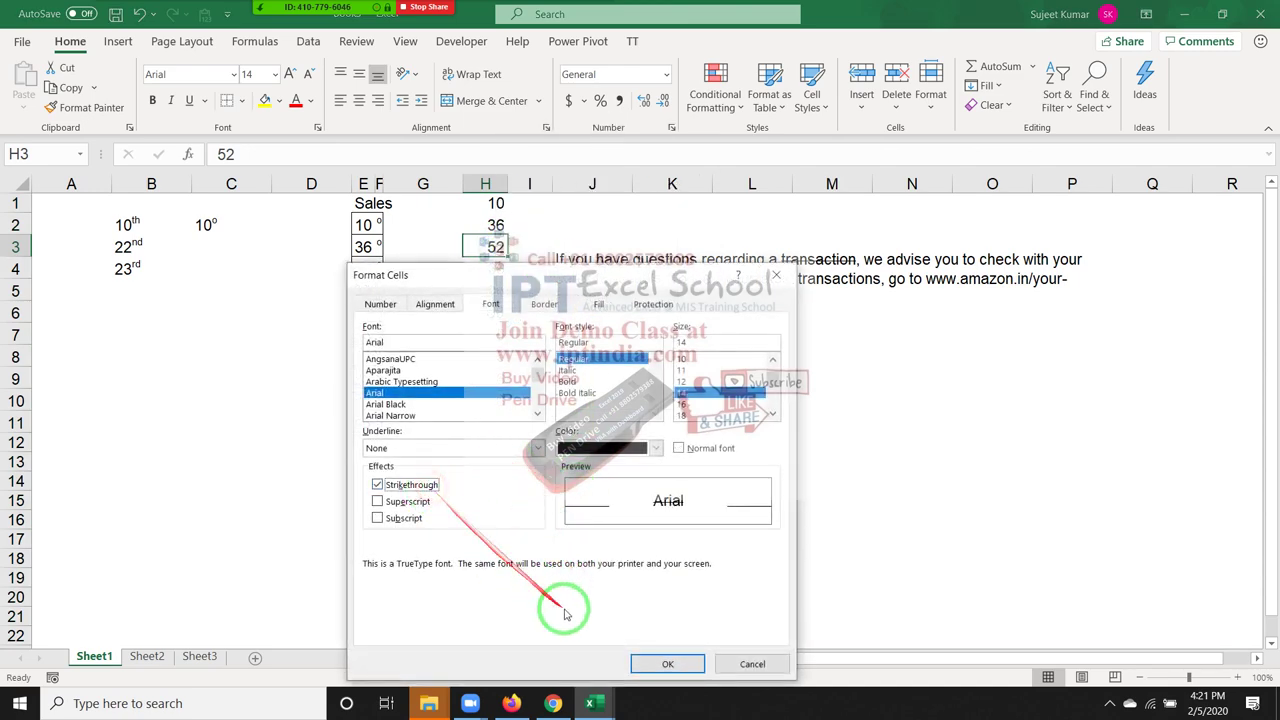
{"action": "left_click", "coordinate": [660, 662]}
{"action": "left_click", "coordinate": [676, 560]}
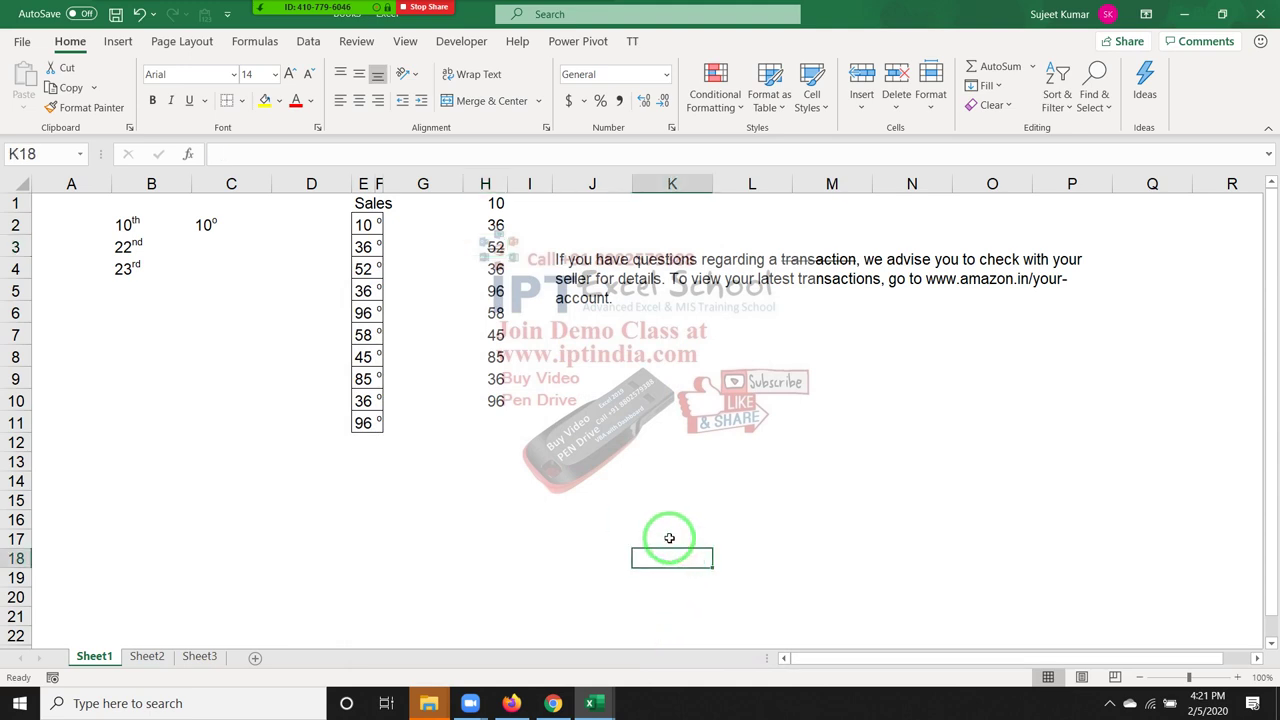
- Cross out H4 with thick red up and down diagonal borders
{"action": "right_click", "coordinate": [481, 267]}
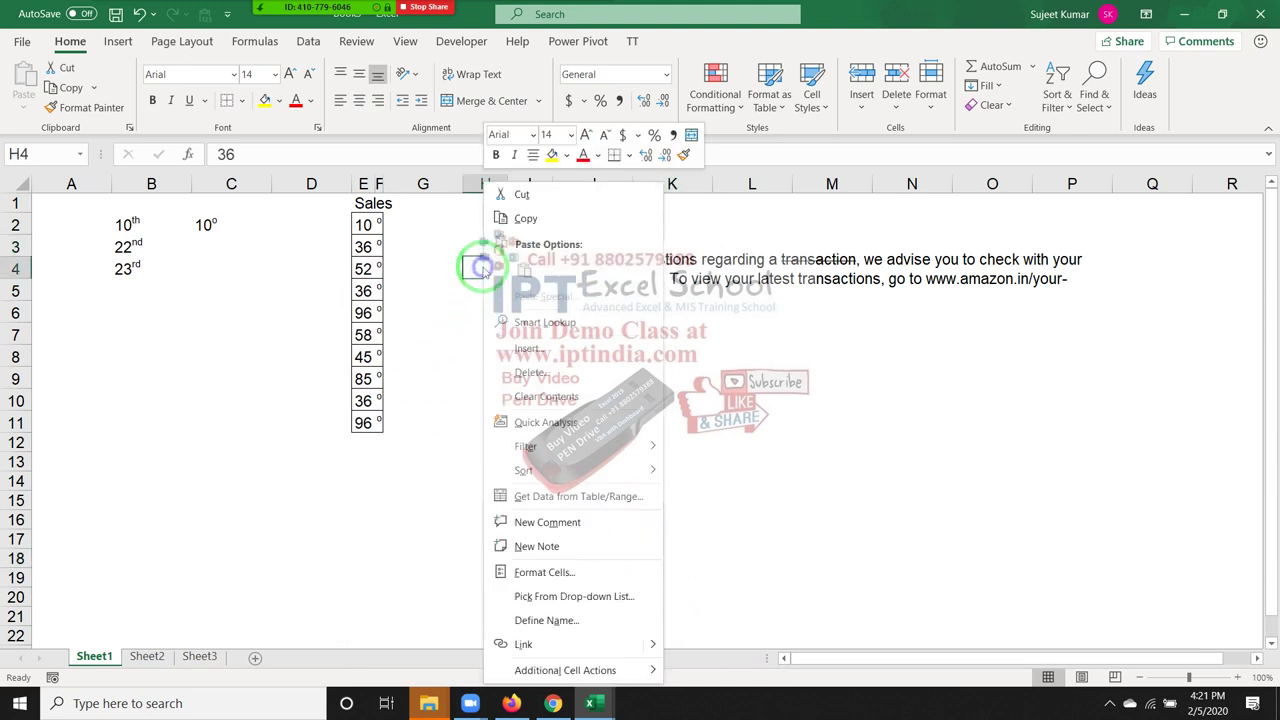
{"action": "left_click", "coordinate": [530, 572]}
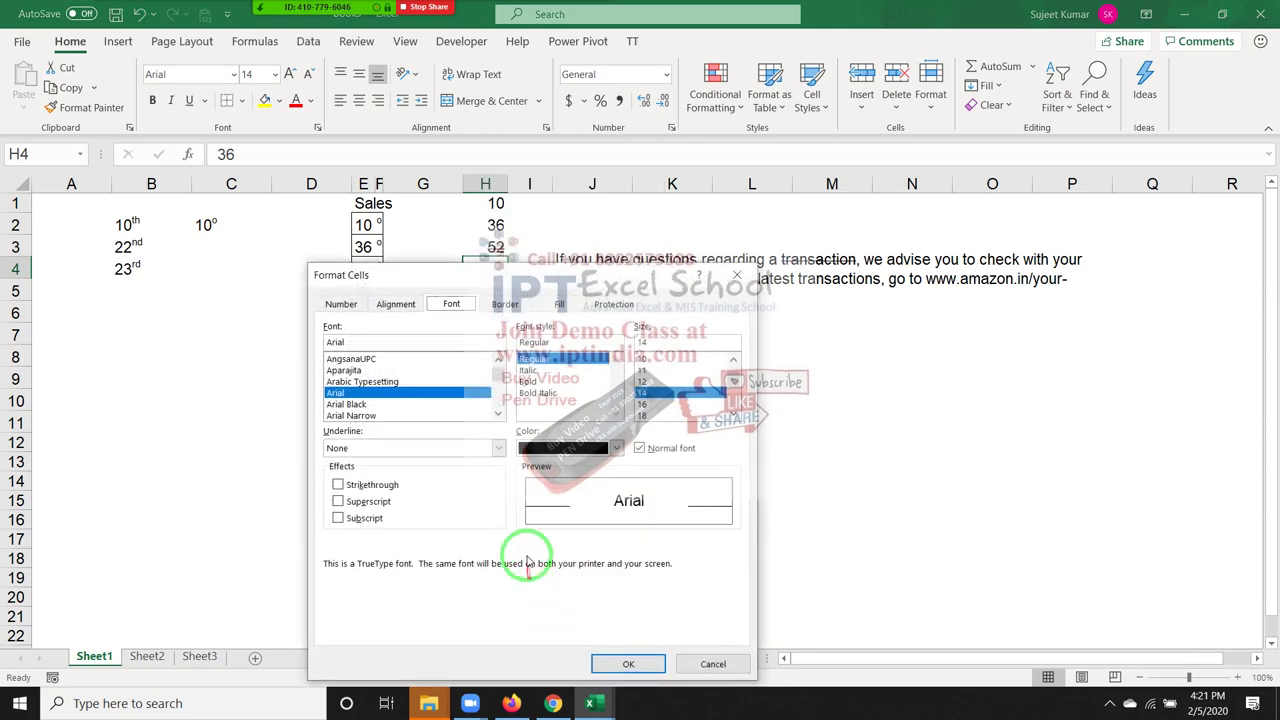
{"action": "left_click", "coordinate": [505, 304]}
{"action": "left_click_drag", "start_coordinate": [541, 280], "coordinate": [784, 253]}
{"action": "left_click", "coordinate": [648, 410]}
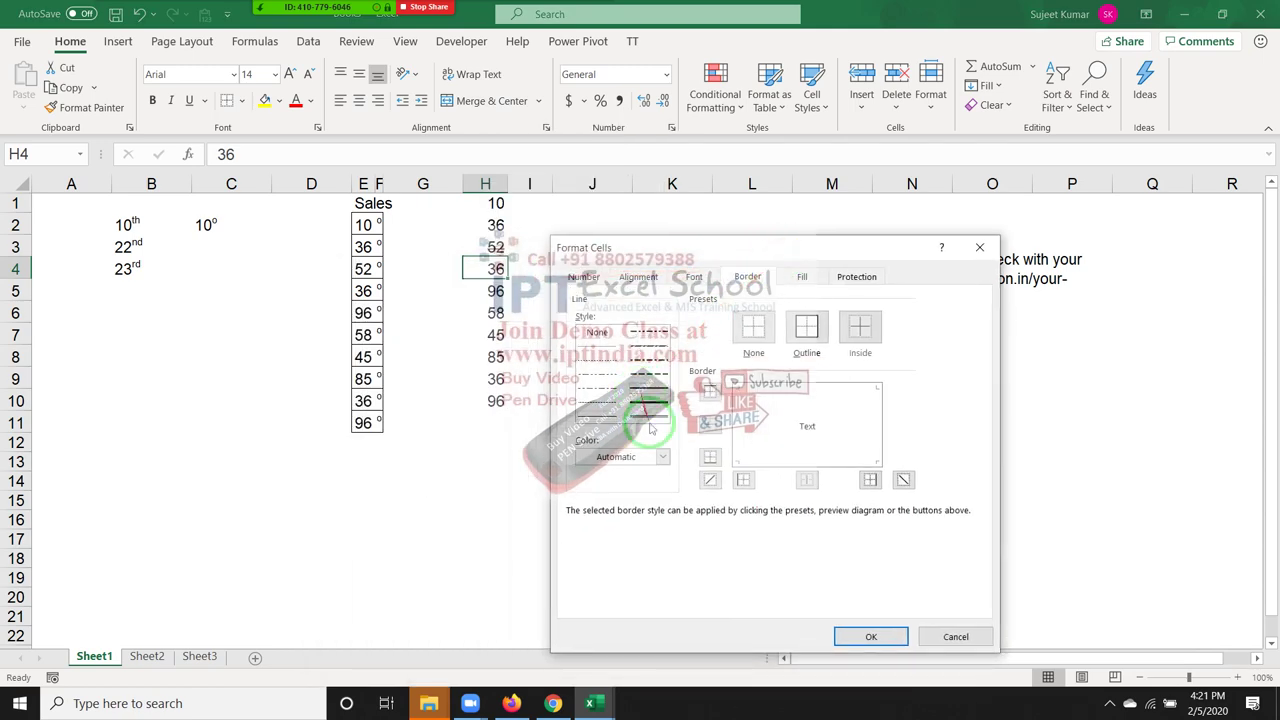
{"action": "left_click", "coordinate": [710, 480]}
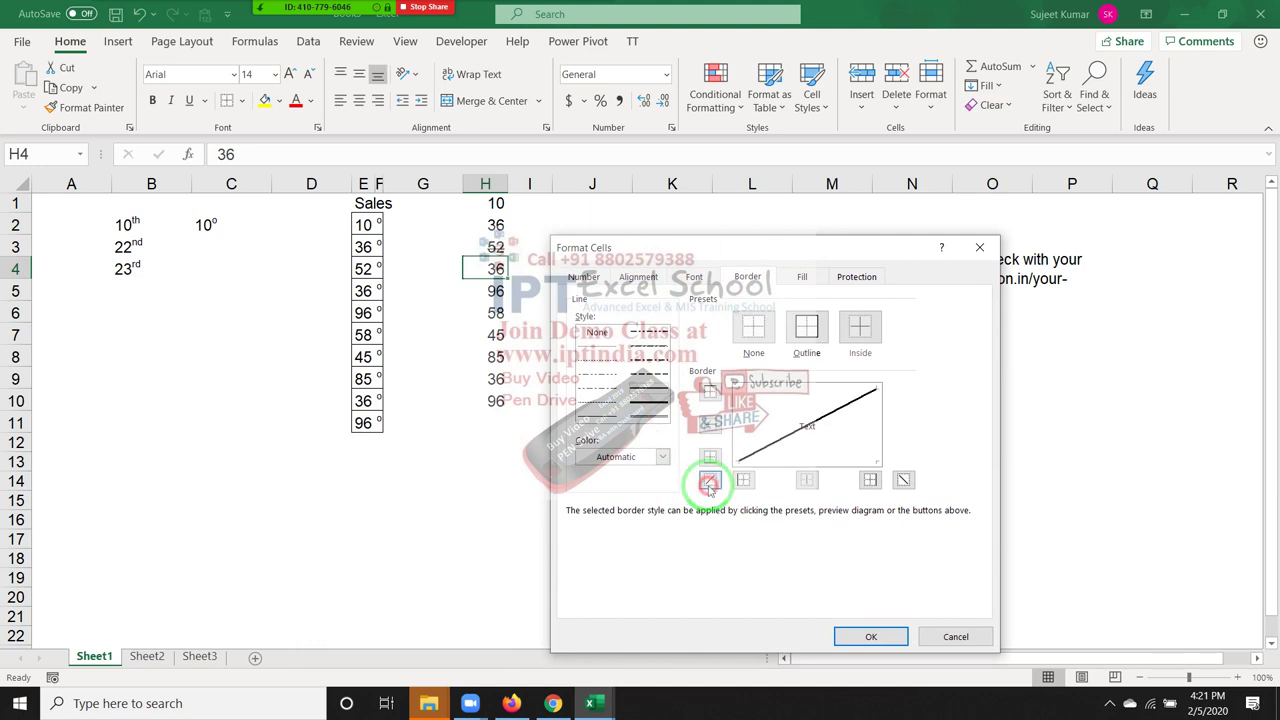
{"action": "left_click", "coordinate": [902, 481]}
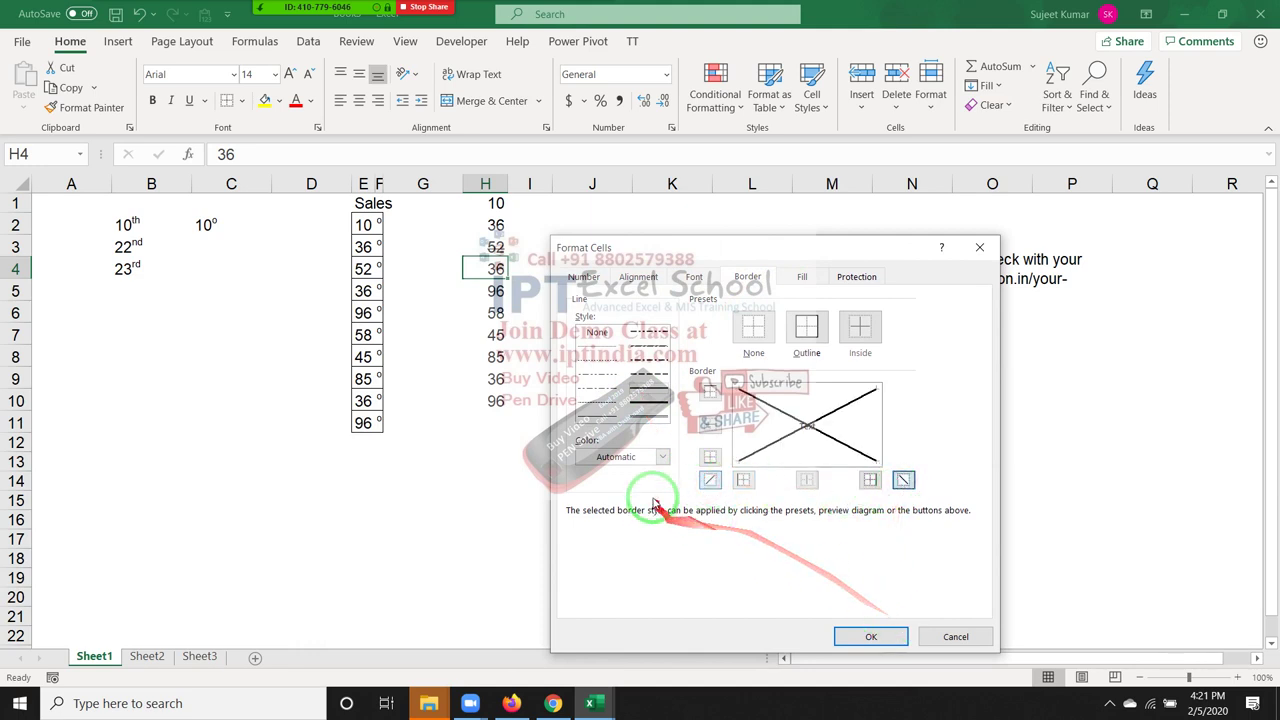
{"action": "left_click", "coordinate": [615, 456]}
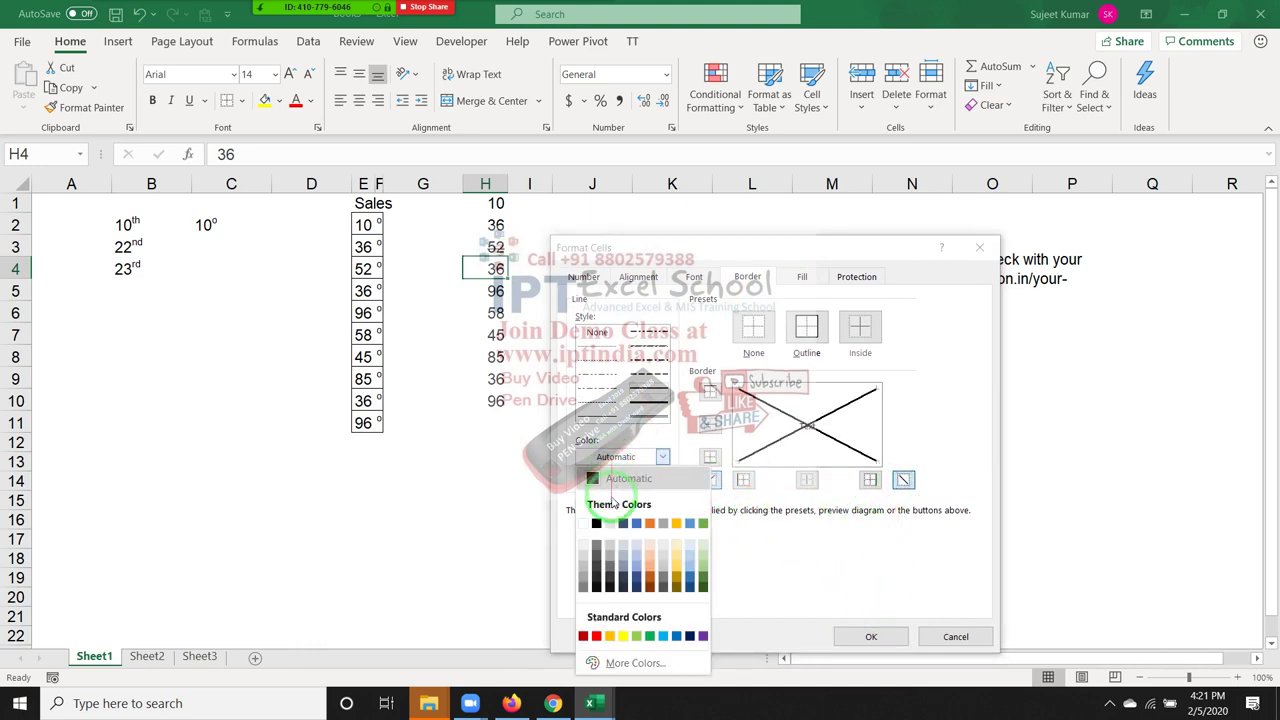
{"action": "left_click", "coordinate": [598, 636]}
{"action": "left_click", "coordinate": [710, 480]}
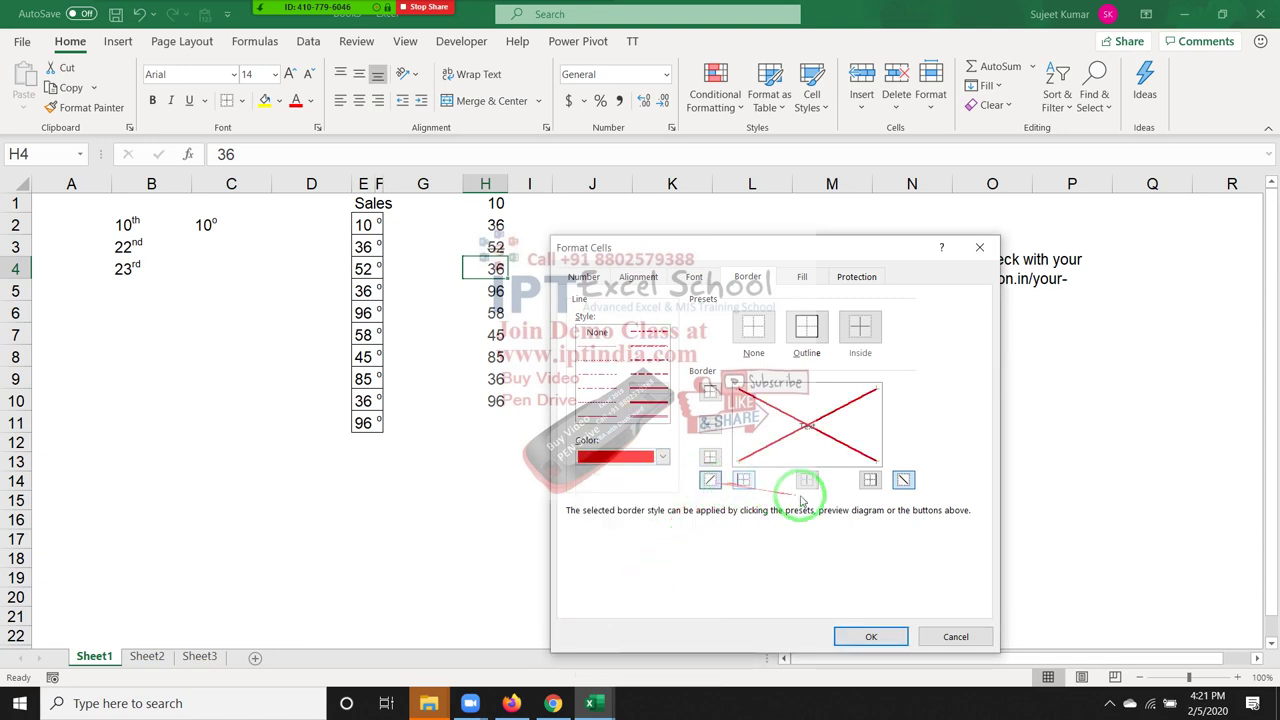
{"action": "left_click", "coordinate": [871, 636]}
{"action": "left_click", "coordinate": [655, 500]}
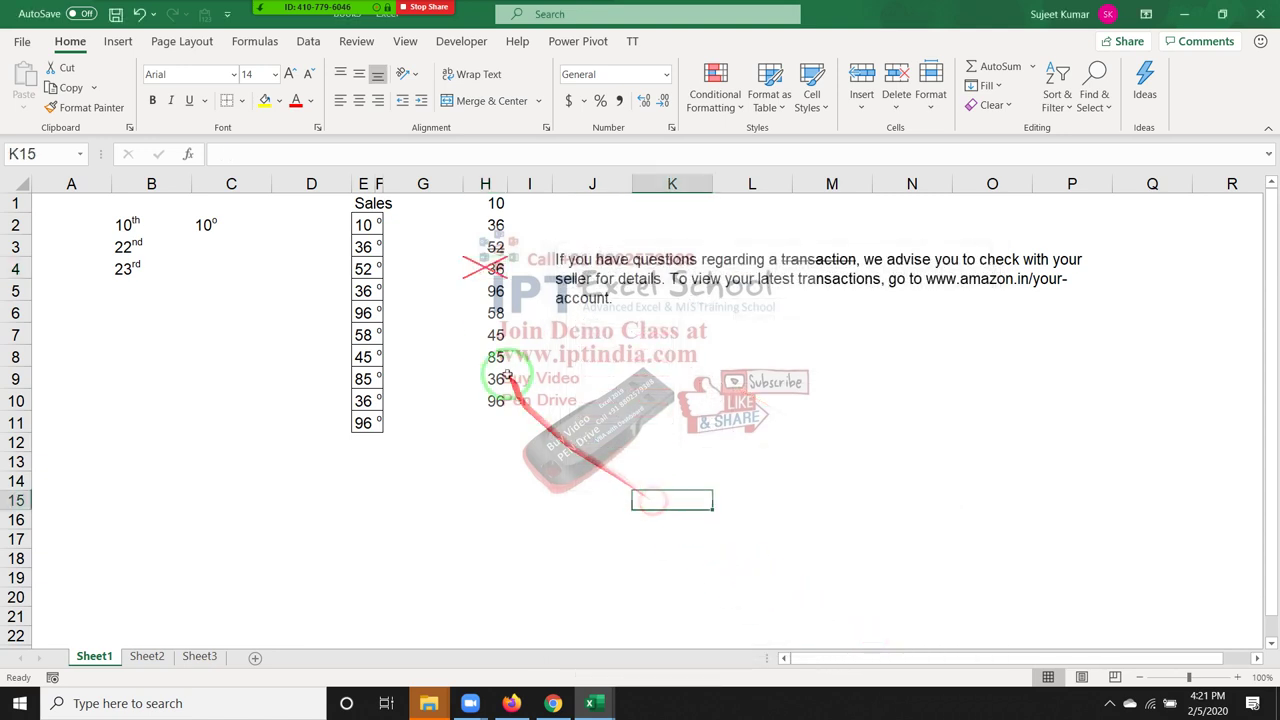
- Repeat the red diagonal cross on H6, H9 and H2
{"action": "left_click", "coordinate": [480, 316]}
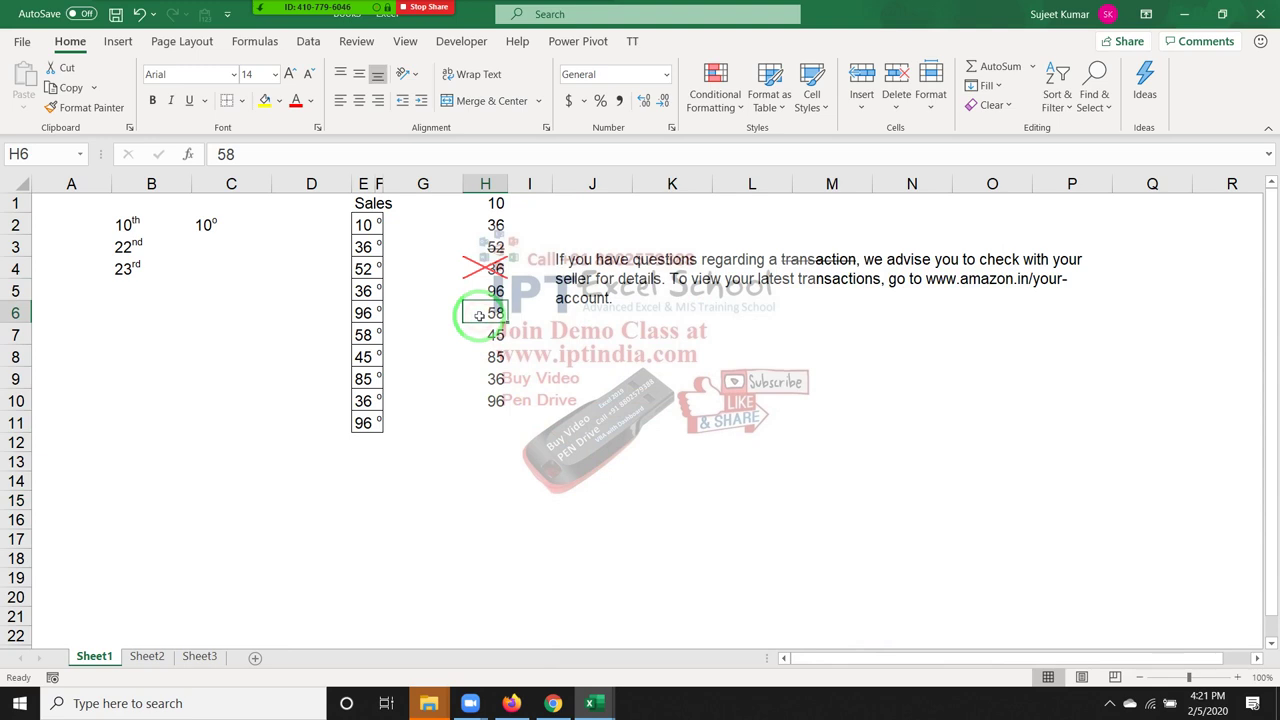
{"action": "key", "text": "F4"}
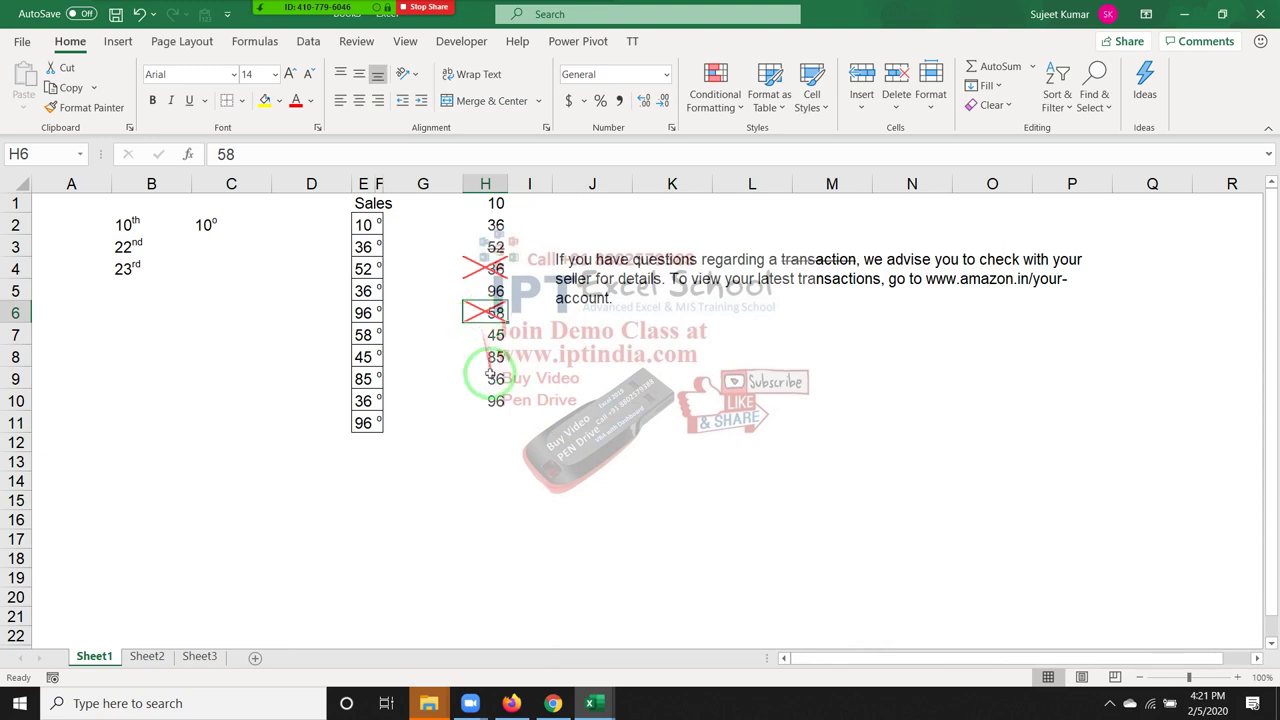
{"action": "left_click", "coordinate": [485, 378]}
{"action": "key", "text": "F4"}
{"action": "left_click", "coordinate": [485, 225]}
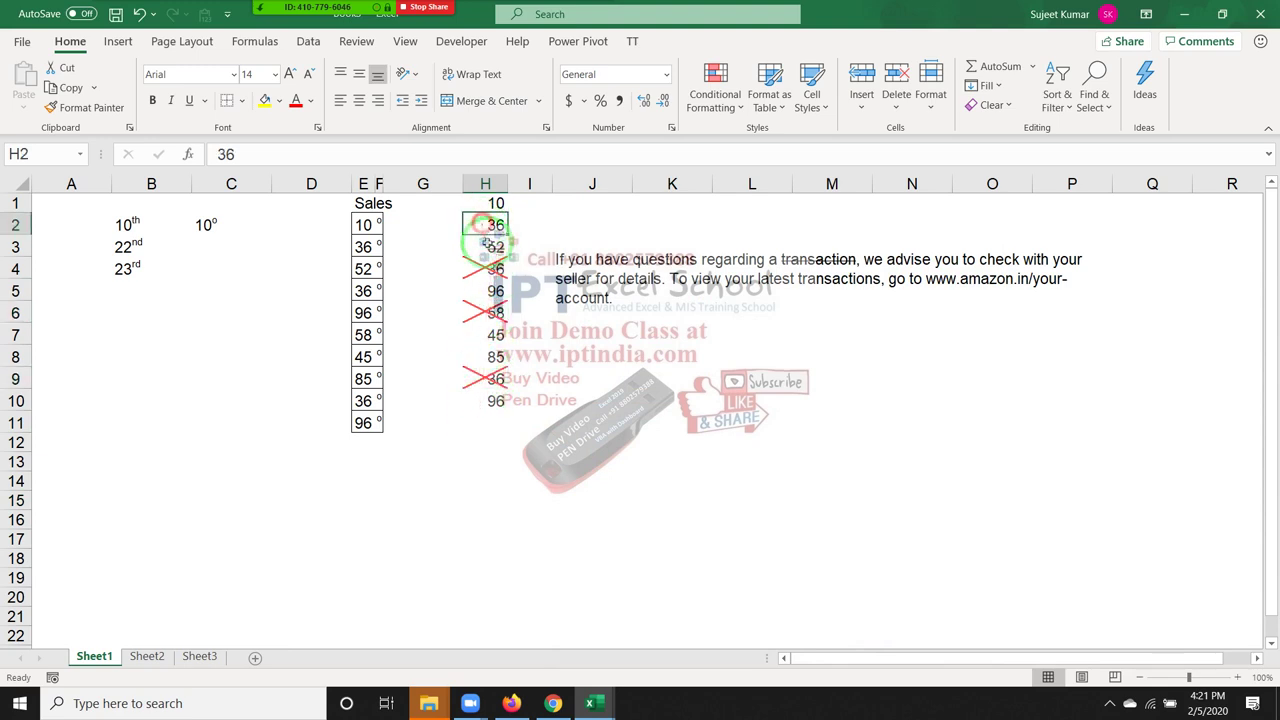
{"action": "key", "text": "F4"}
{"action": "left_click", "coordinate": [600, 386]}
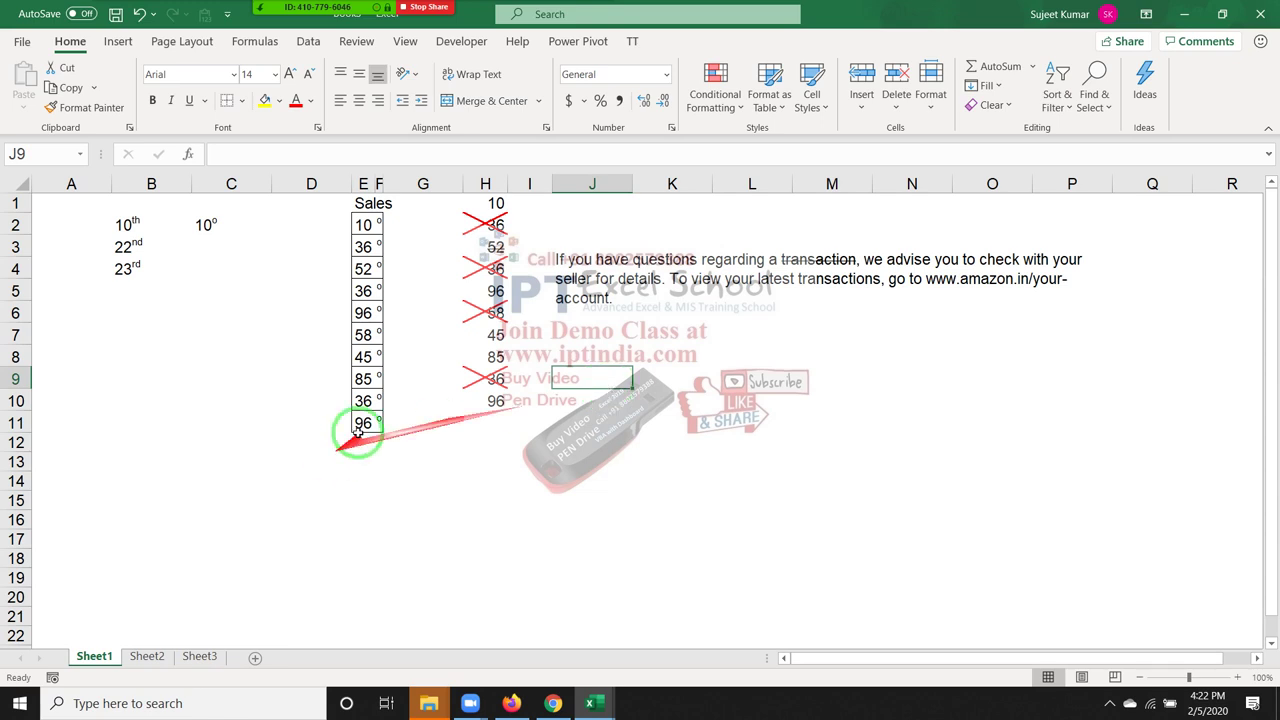
- Give H7 (45) a green rising diagonal border, then mute the meeting microphone
{"action": "left_click", "coordinate": [497, 340]}
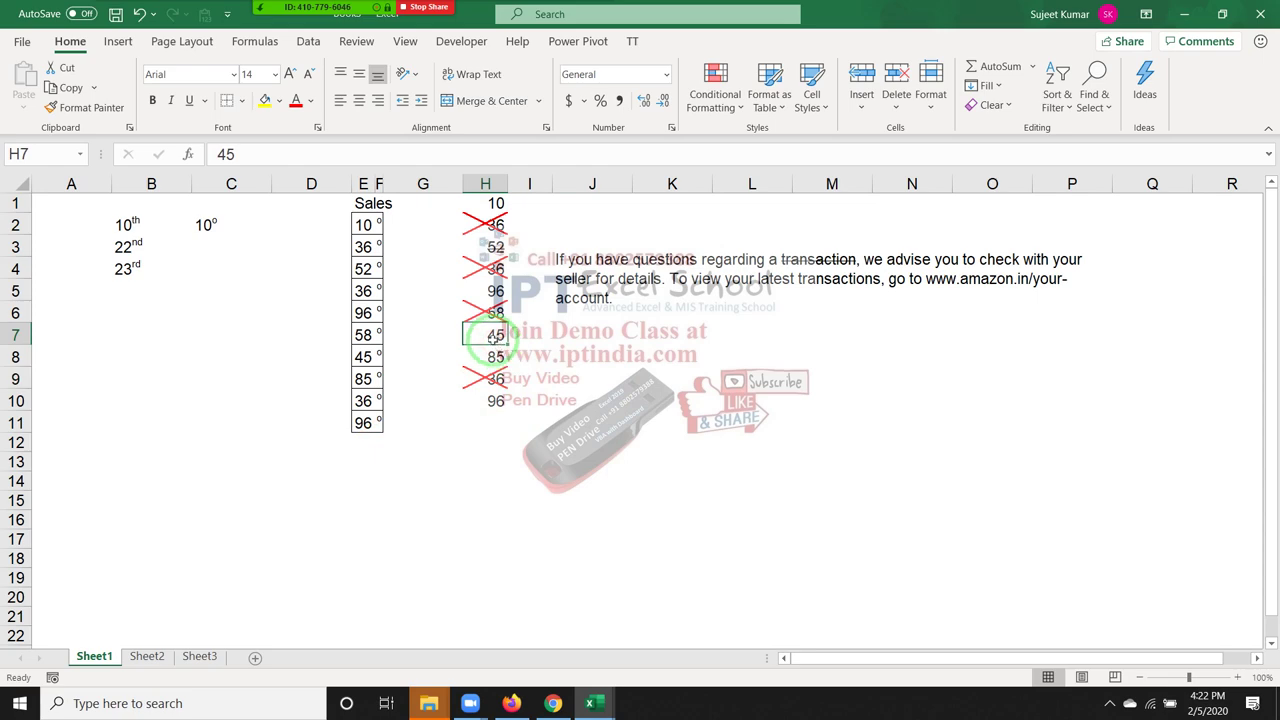
{"action": "right_click", "coordinate": [497, 342]}
{"action": "left_click", "coordinate": [576, 574]}
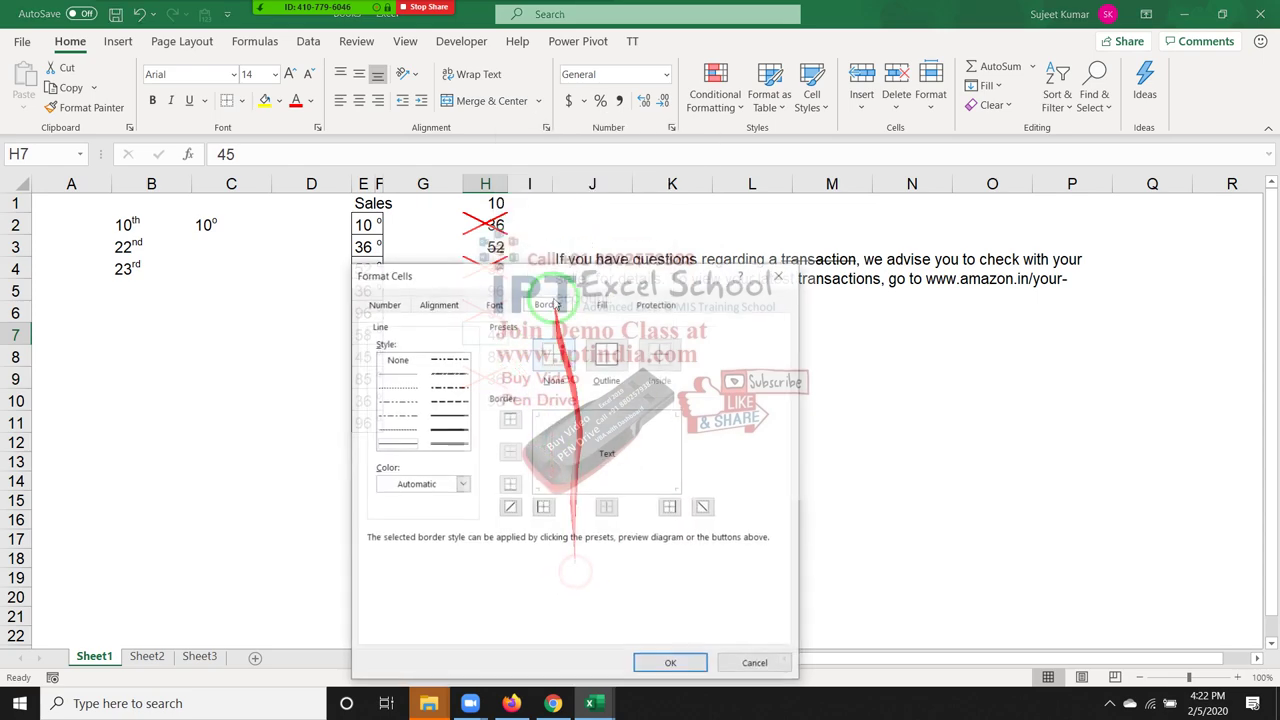
{"action": "left_click_drag", "start_coordinate": [530, 272], "coordinate": [900, 166]}
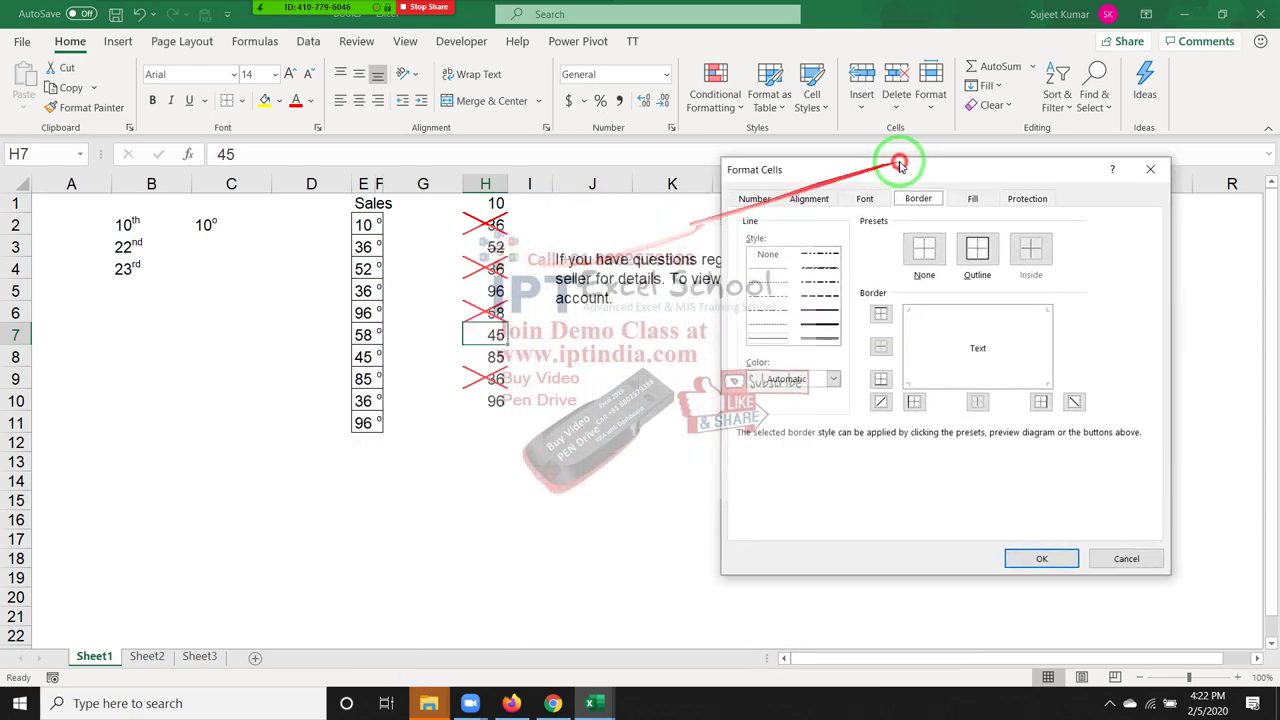
{"action": "left_click", "coordinate": [822, 380]}
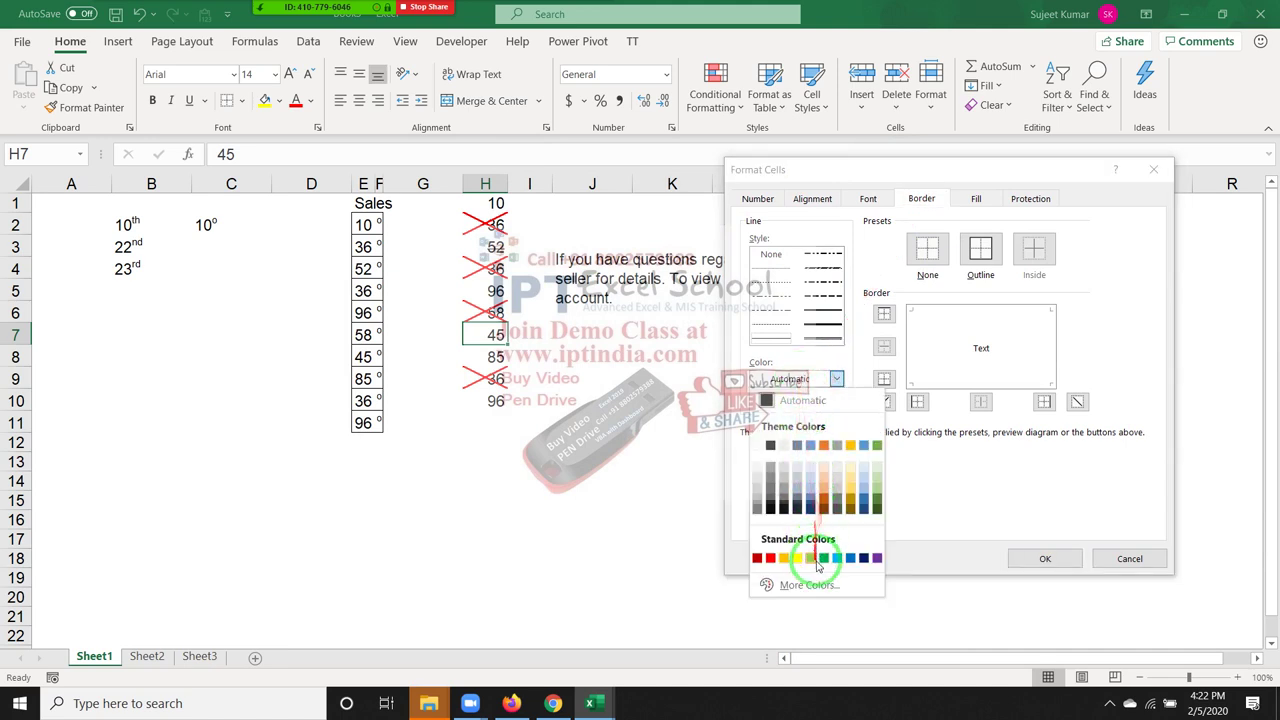
{"action": "left_click", "coordinate": [823, 558]}
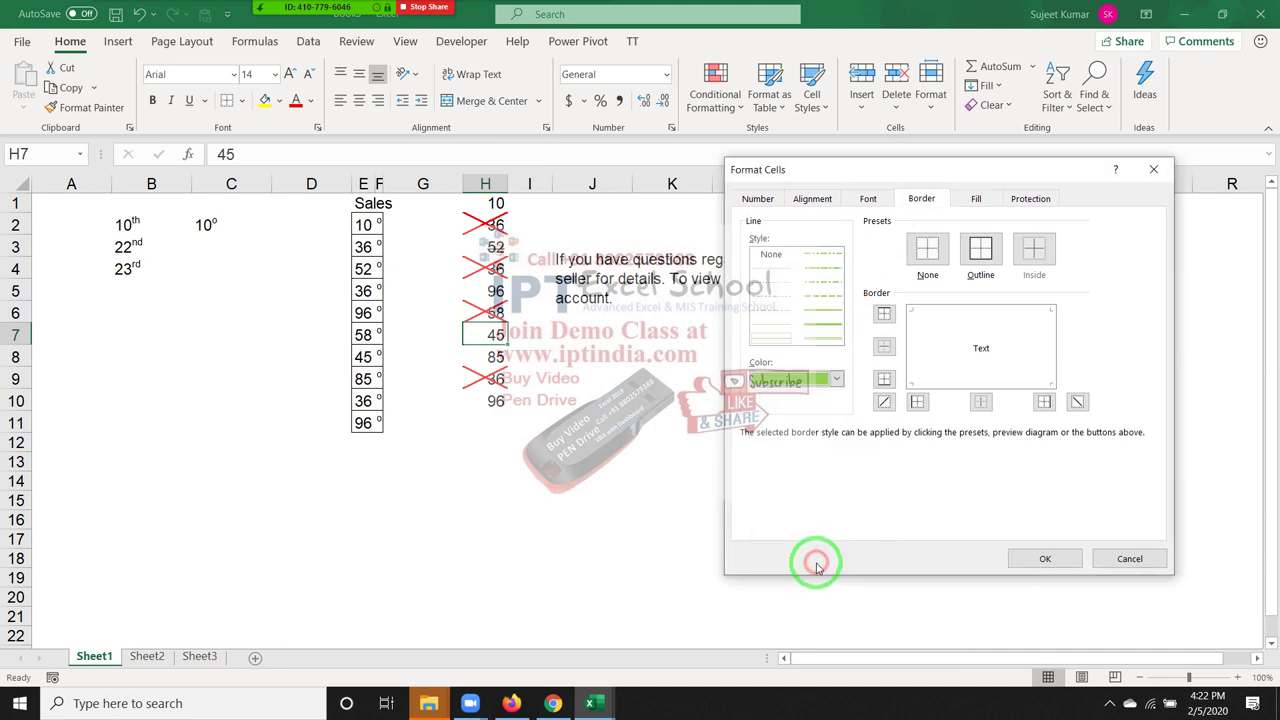
{"action": "left_click", "coordinate": [884, 402]}
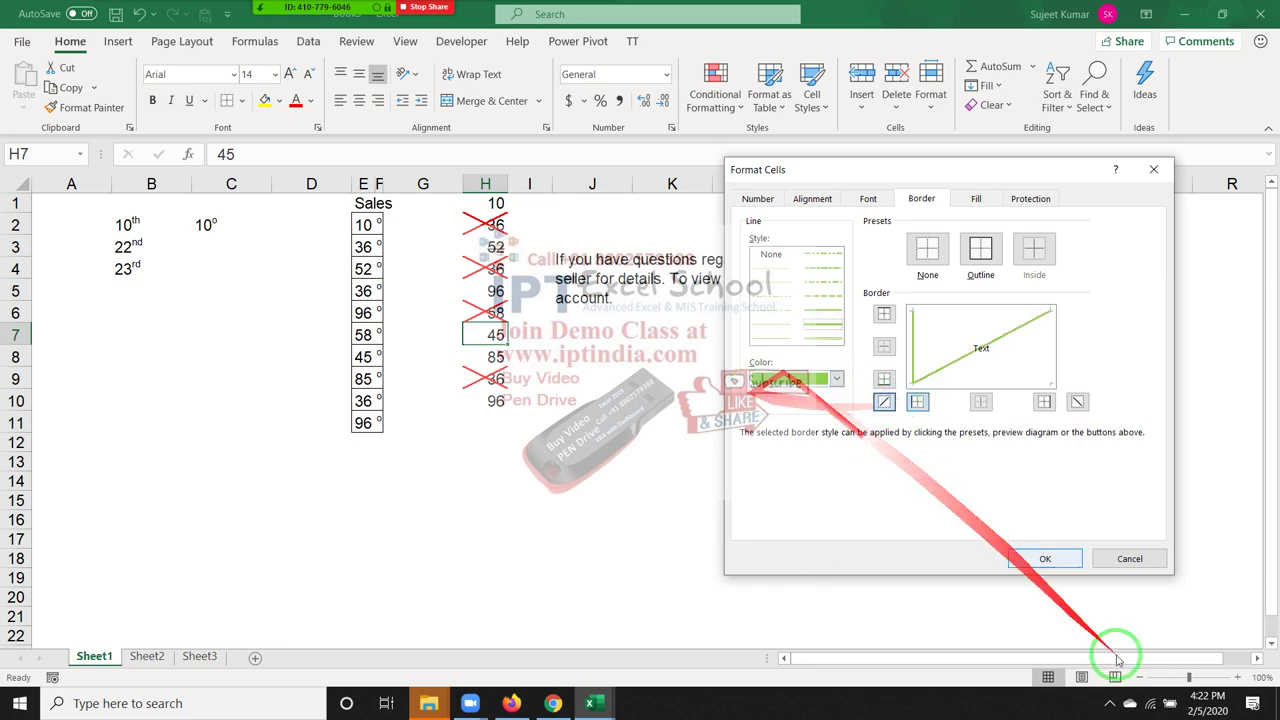
{"action": "left_click", "coordinate": [1060, 559]}
{"action": "left_click", "coordinate": [980, 548]}
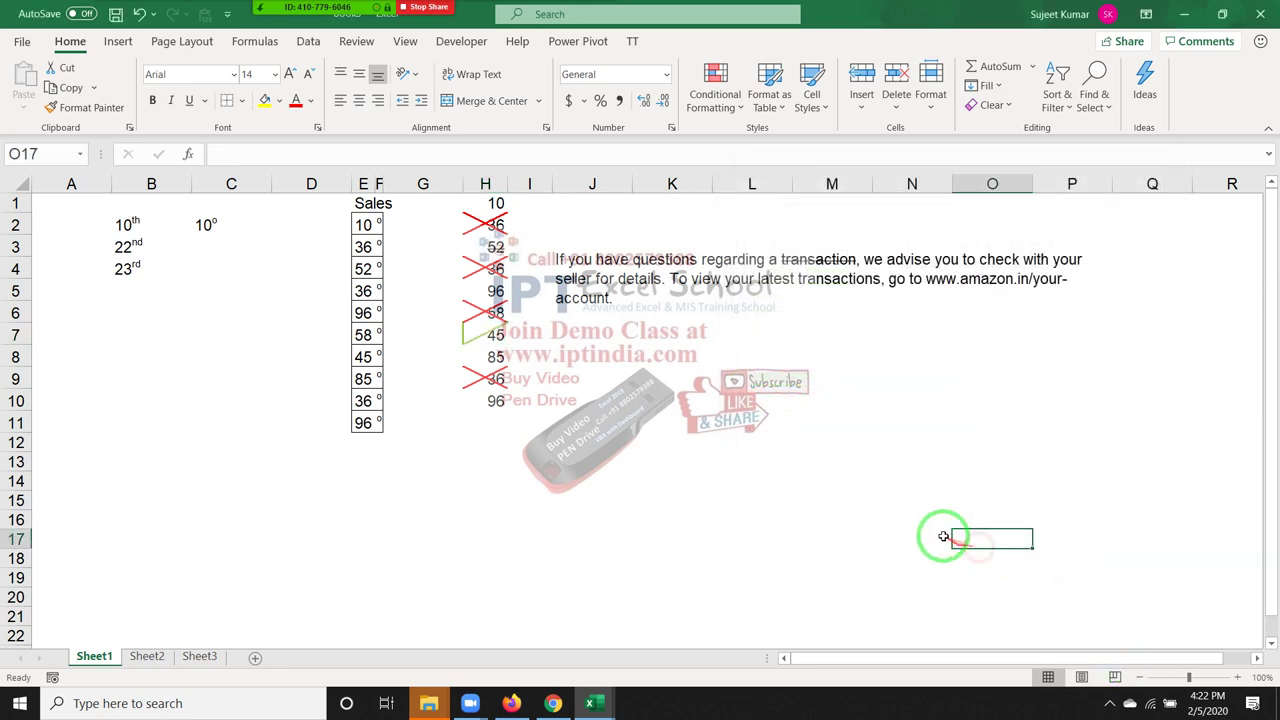
{"action": "left_click", "coordinate": [115, 12]}
{"action": "left_click", "coordinate": [115, 12]}
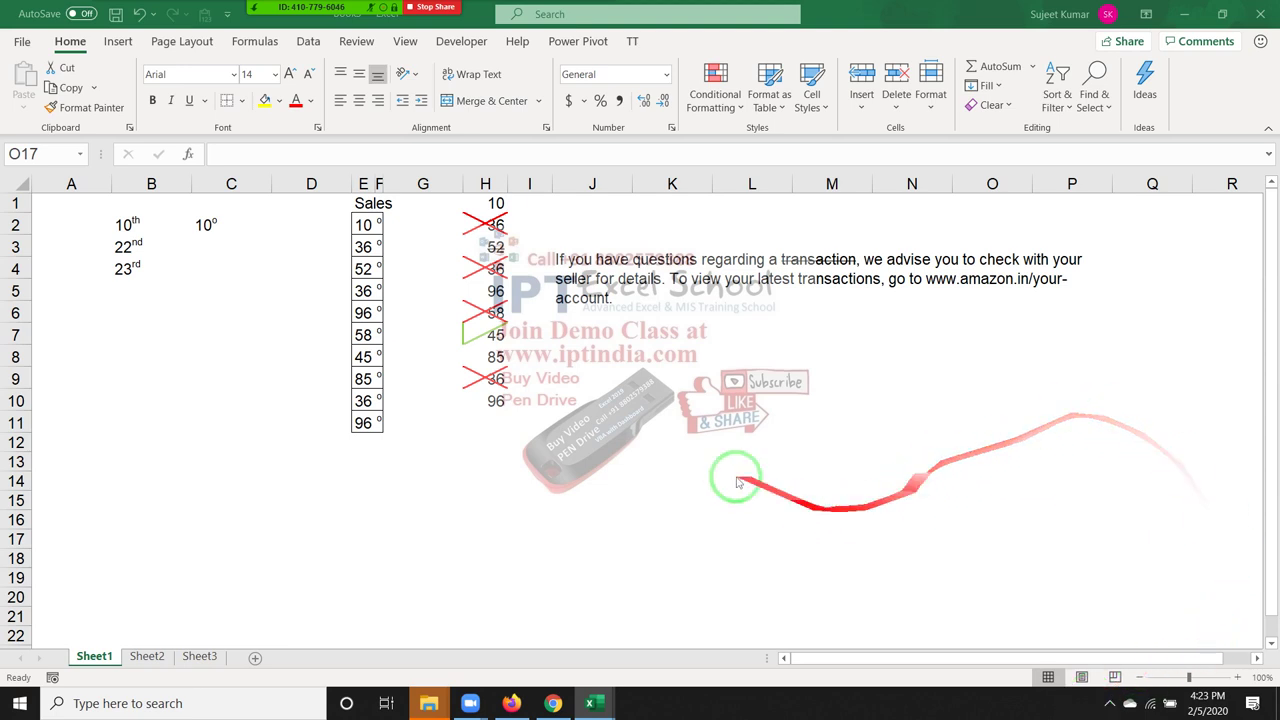
{"action": "left_click", "coordinate": [152, 14]}
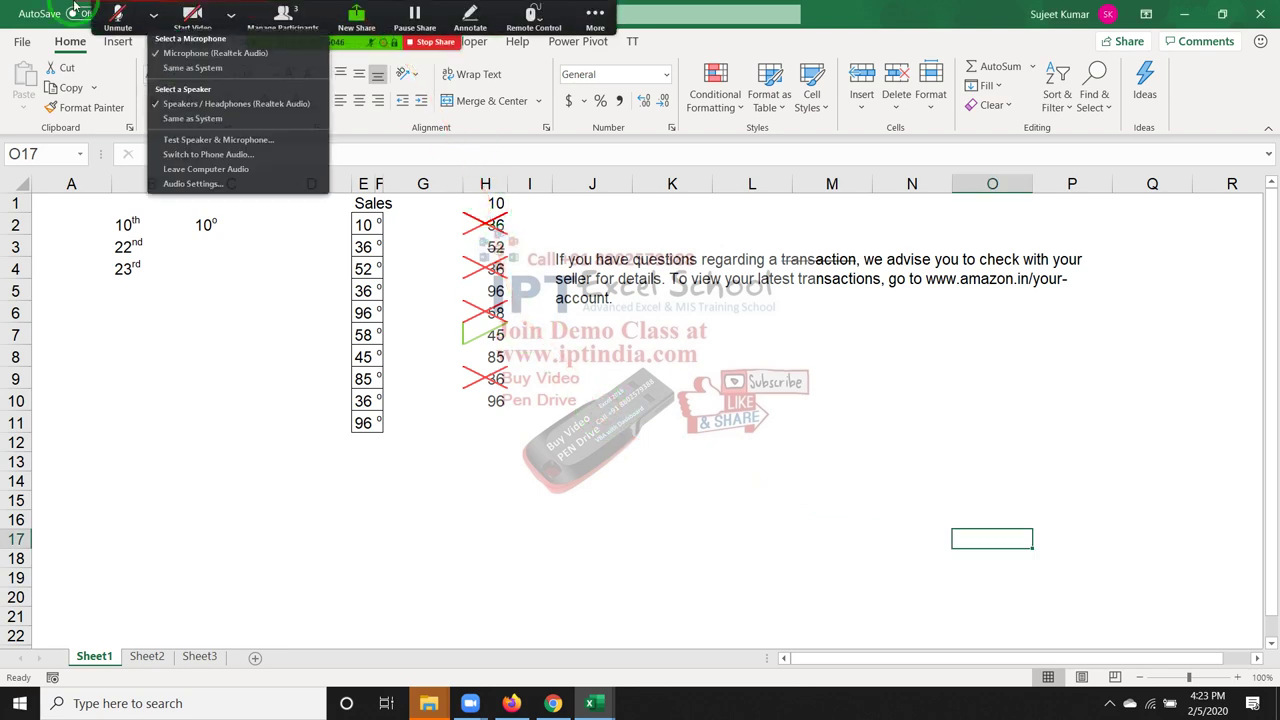
{"action": "left_click", "coordinate": [140, 12]}
{"action": "left_click", "coordinate": [117, 18]}
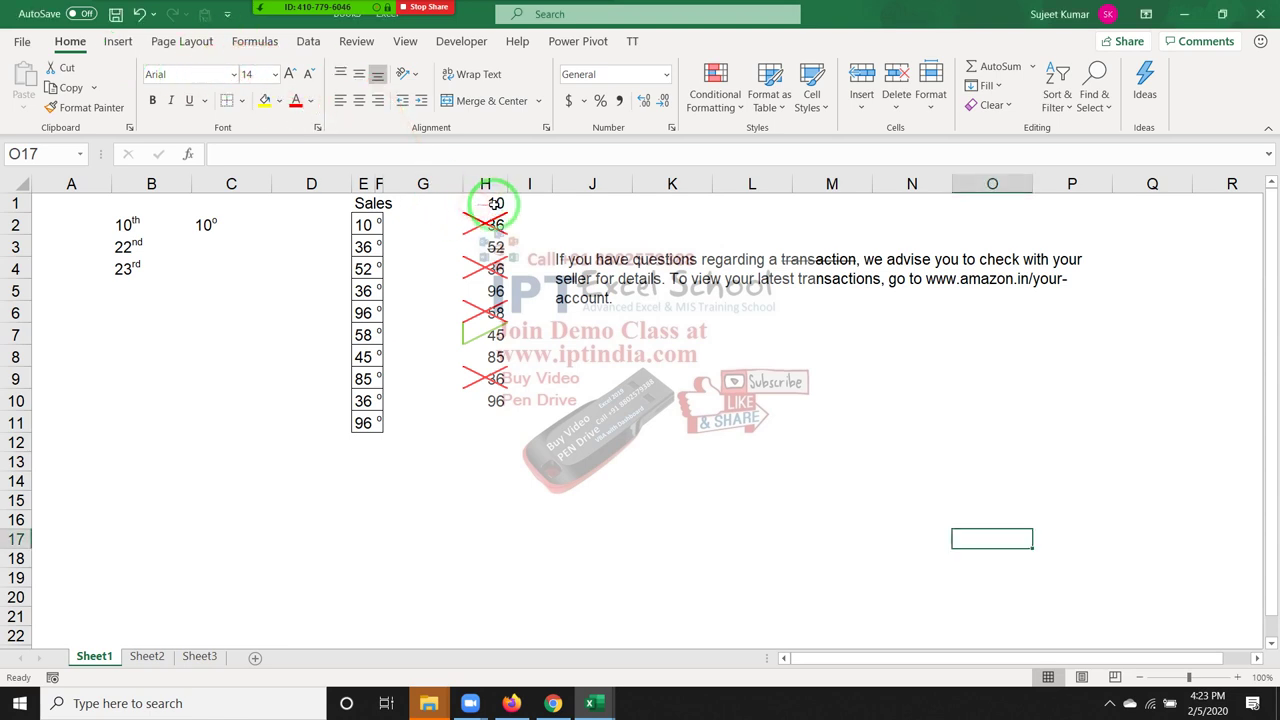
{"action": "left_click_drag", "start_coordinate": [496, 203], "coordinate": [500, 400]}
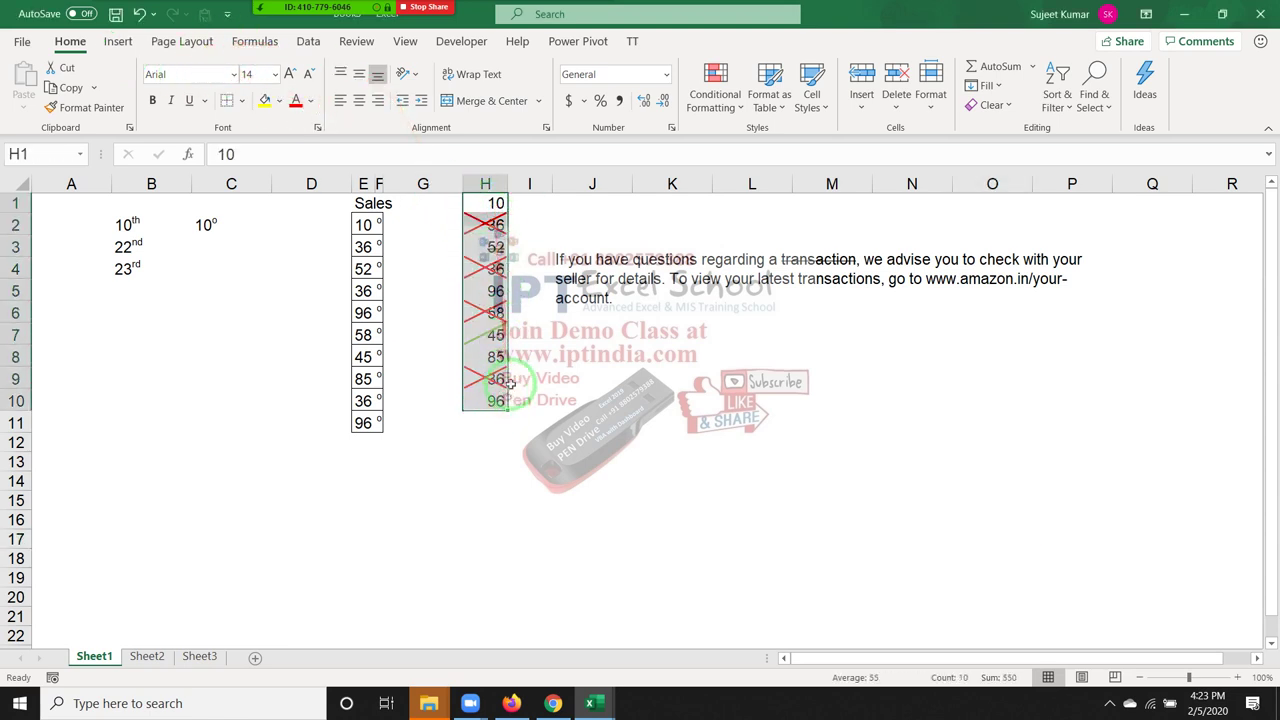
{"action": "left_click", "coordinate": [484, 313]}
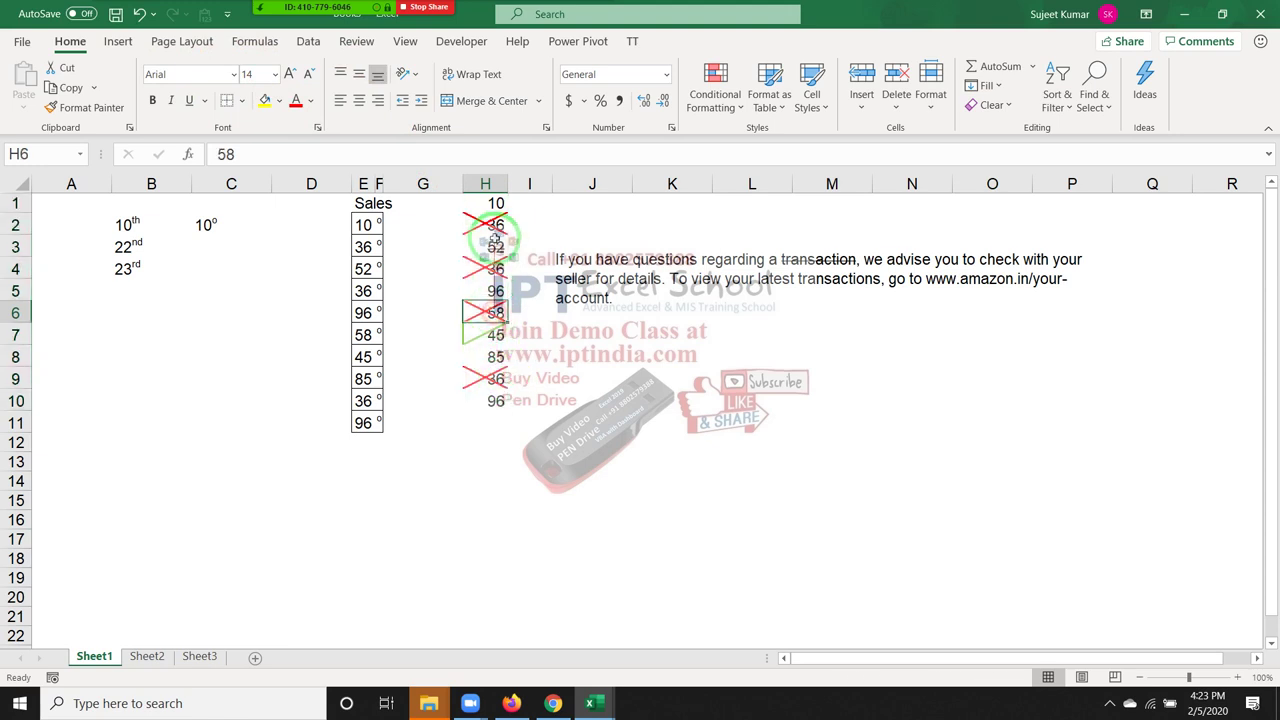
{"action": "left_click_drag", "start_coordinate": [529, 313], "coordinate": [529, 261]}
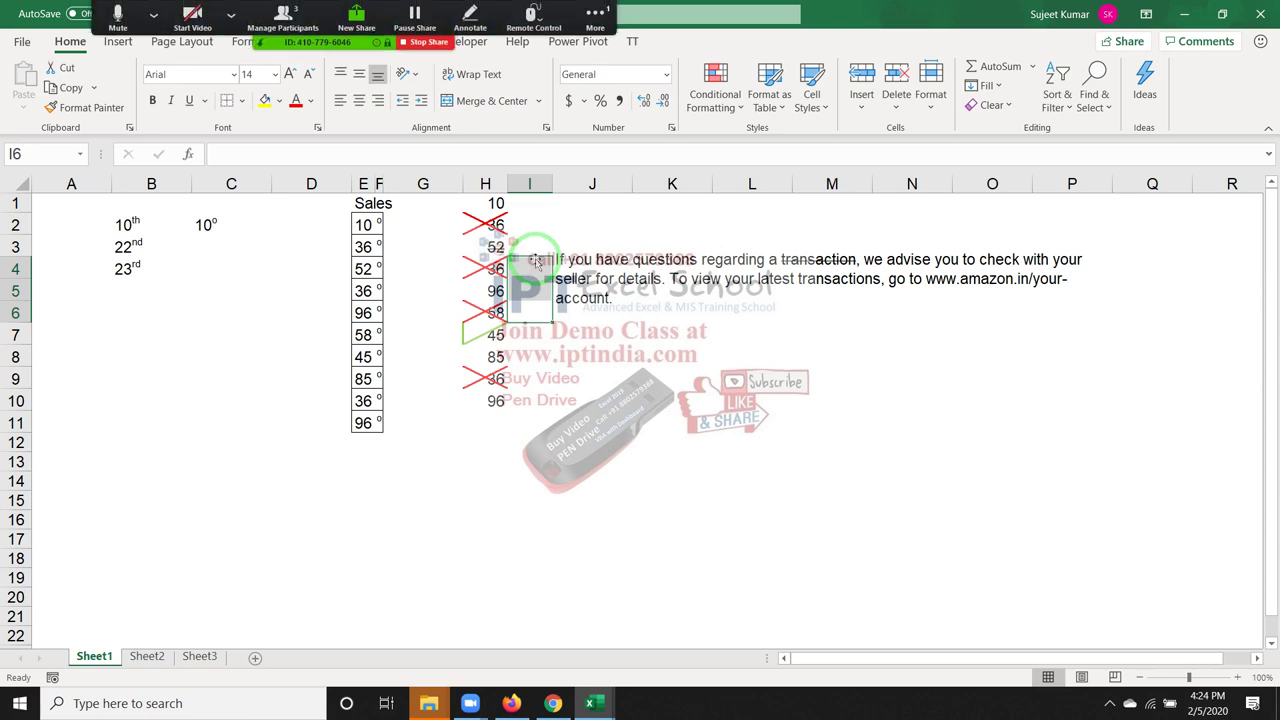
- Enter P in I1 and fill it down through I1:I10
{"action": "mouse_move", "coordinate": [537, 261]}
{"action": "left_mouse_down"}
{"action": "mouse_move", "coordinate": [556, 212]}
{"action": "mouse_move", "coordinate": [536, 201]}
{"action": "left_mouse_up"}
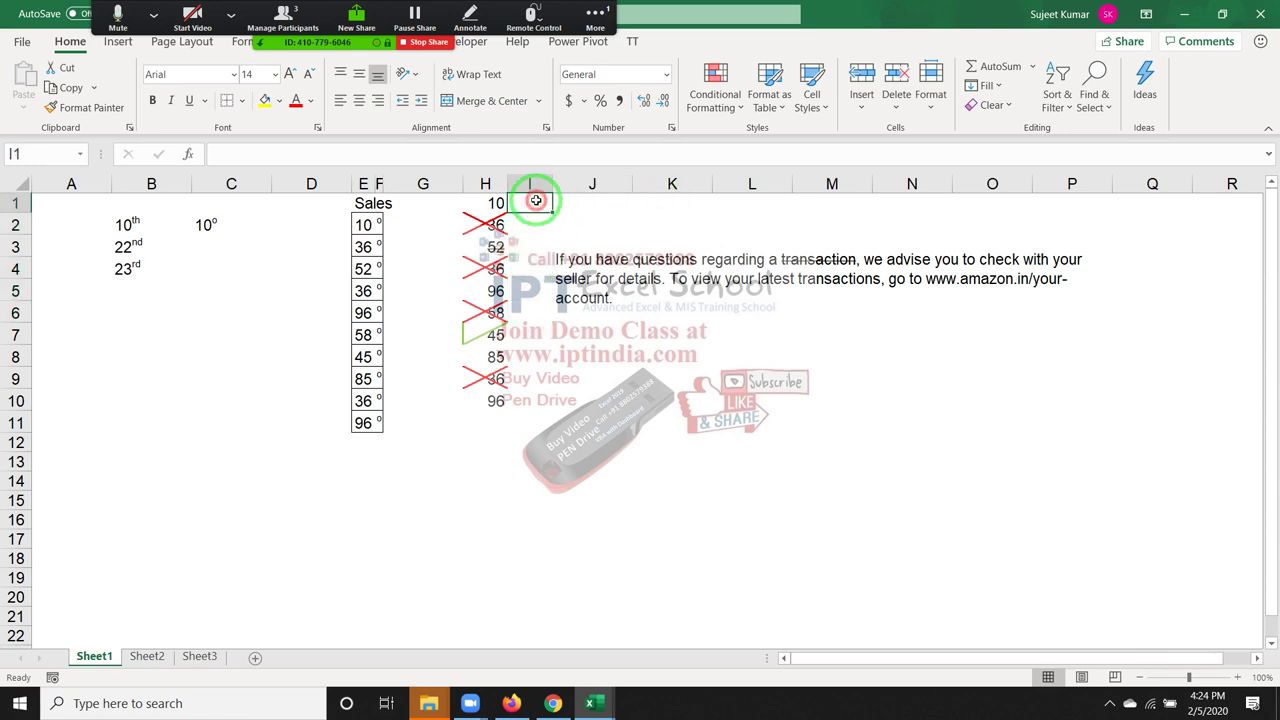
{"action": "type", "text": "P"}
{"action": "key", "text": "Return"}
{"action": "left_click", "coordinate": [536, 201]}
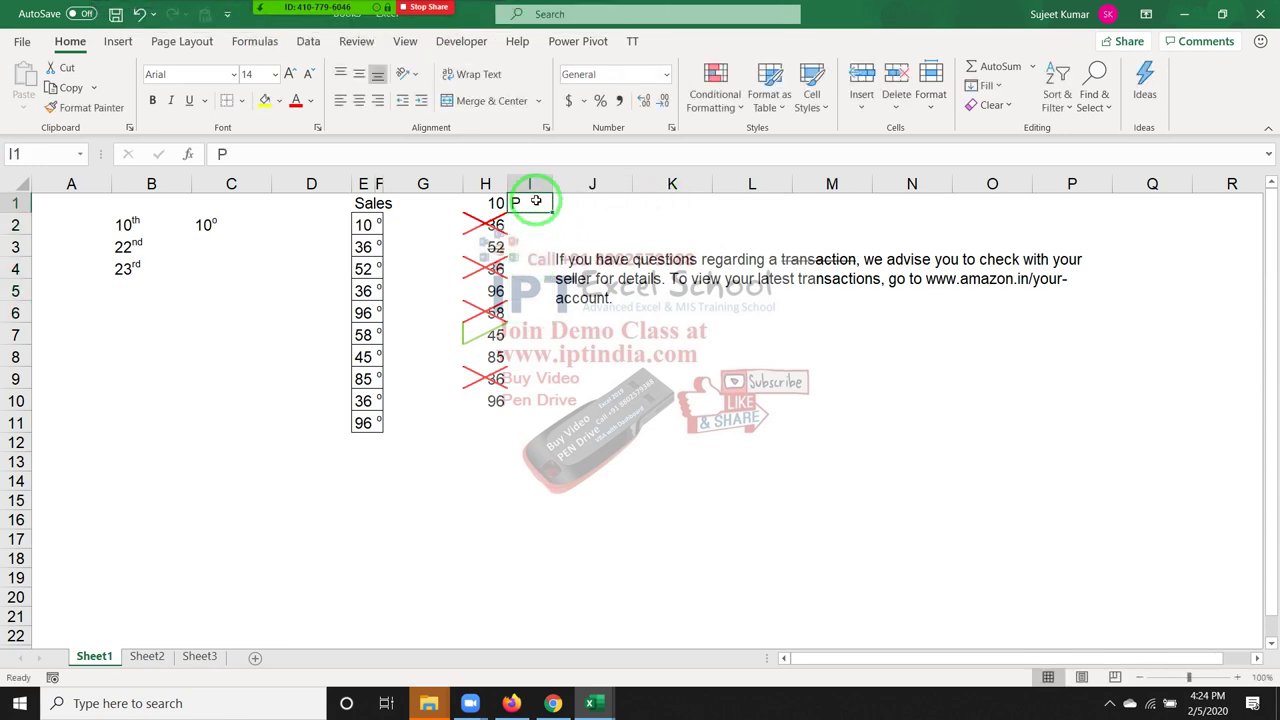
{"action": "key", "text": "shift+Down"}
{"action": "key", "text": "shift+Down"}
{"action": "key", "text": "shift+Down"}
{"action": "key", "text": "shift+Down"}
{"action": "key", "text": "shift+Down"}
{"action": "key", "text": "shift+Down"}
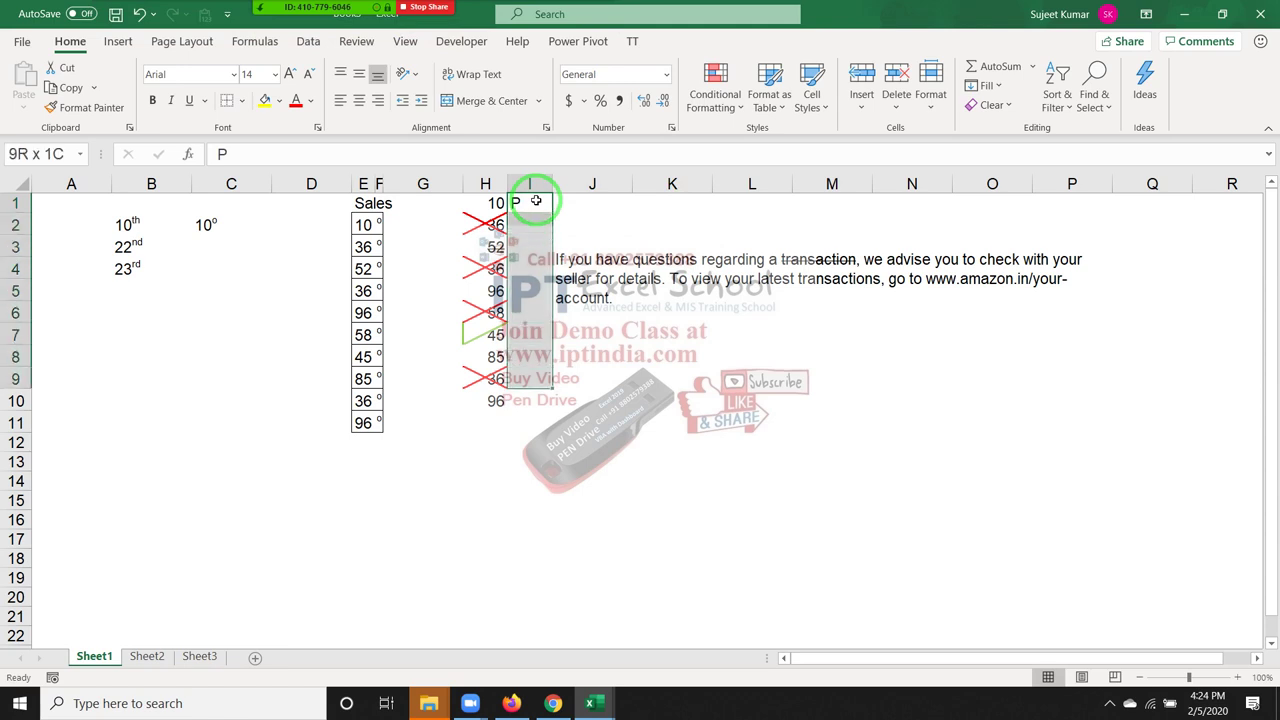
{"action": "key", "text": "shift+Down"}
{"action": "key", "text": "ctrl+d"}
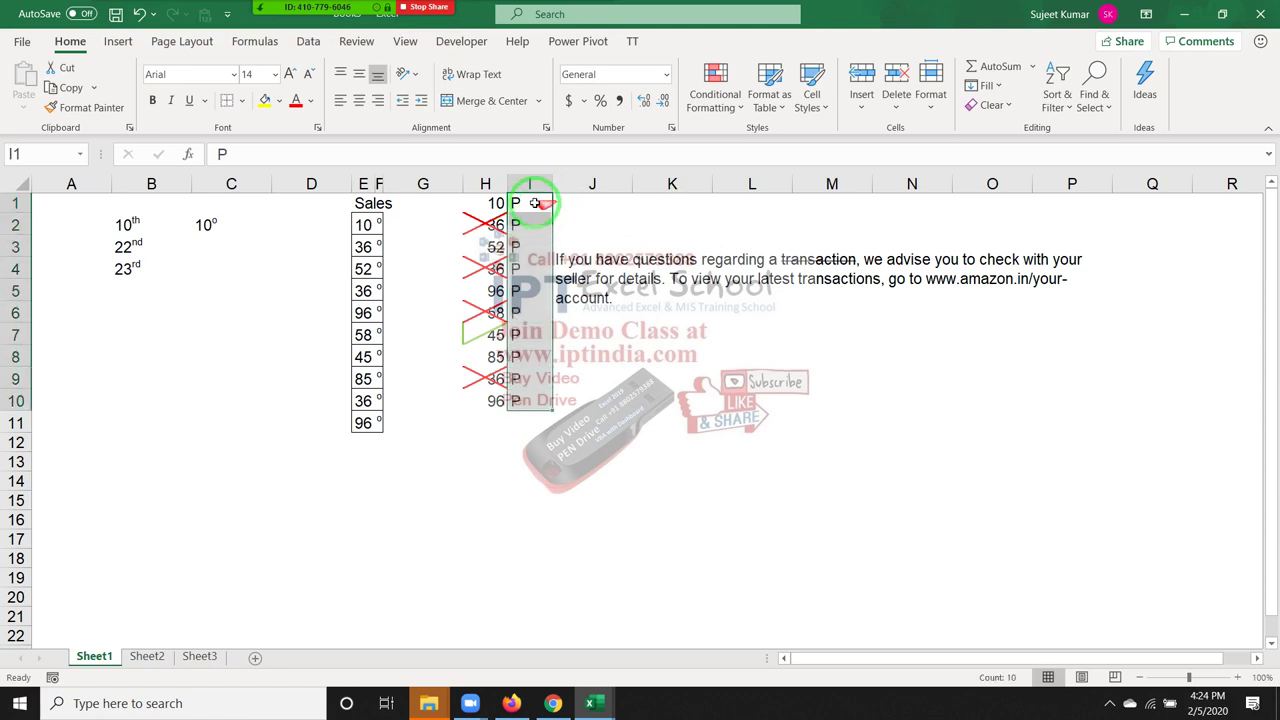
- Set I1:I10 to Wingdings 2 so each P shows as a check mark
{"action": "left_click", "coordinate": [233, 74]}
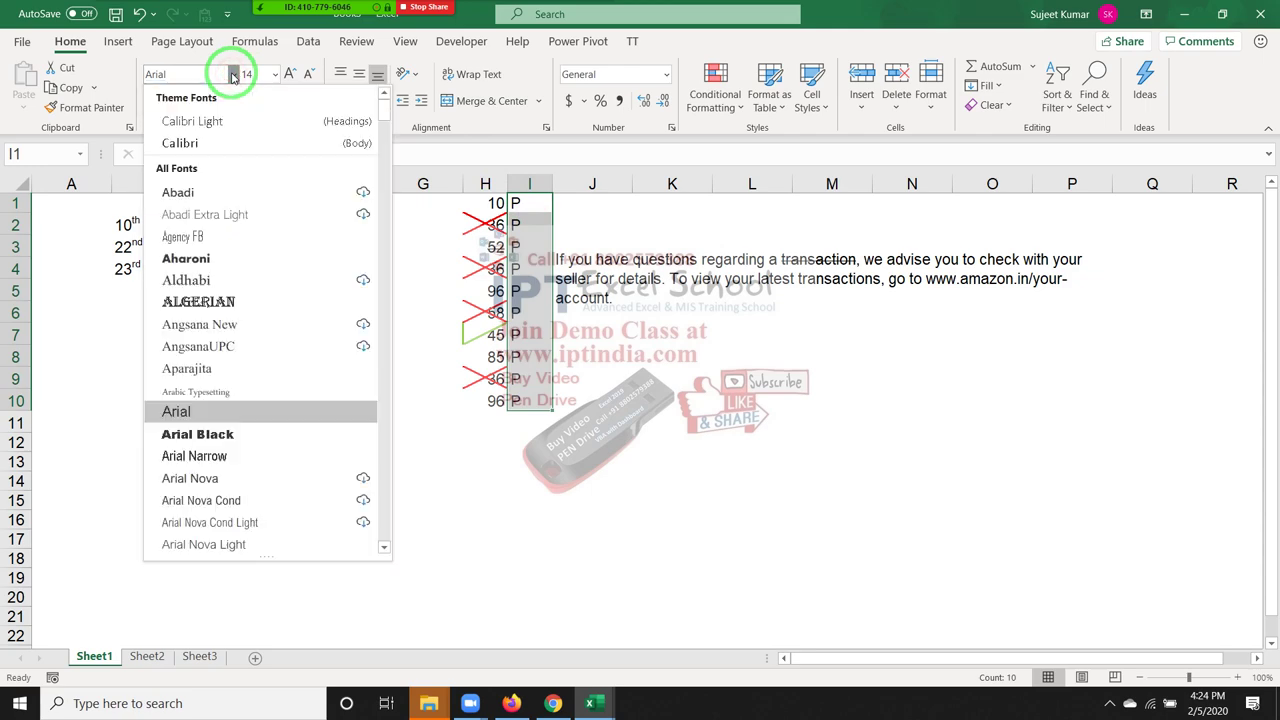
{"action": "scroll", "coordinate": [277, 320], "scroll_direction": "down", "scroll_amount": 5}
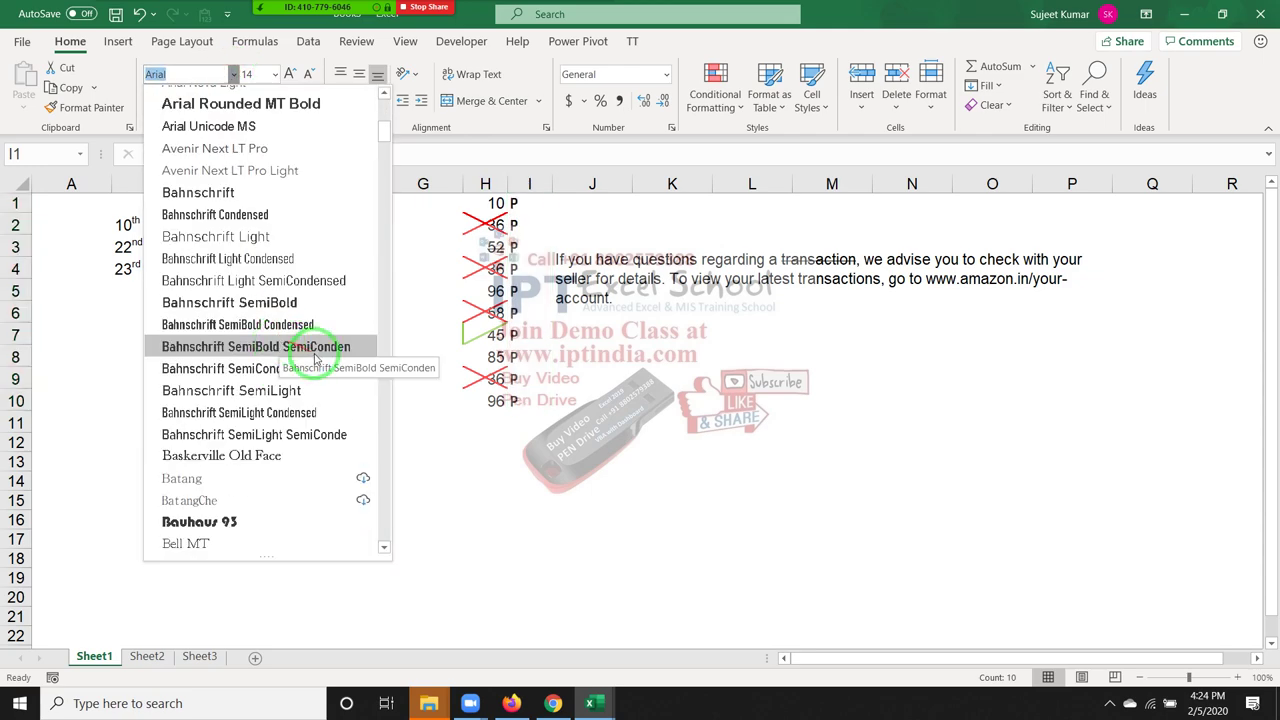
{"action": "type", "text": "w"}
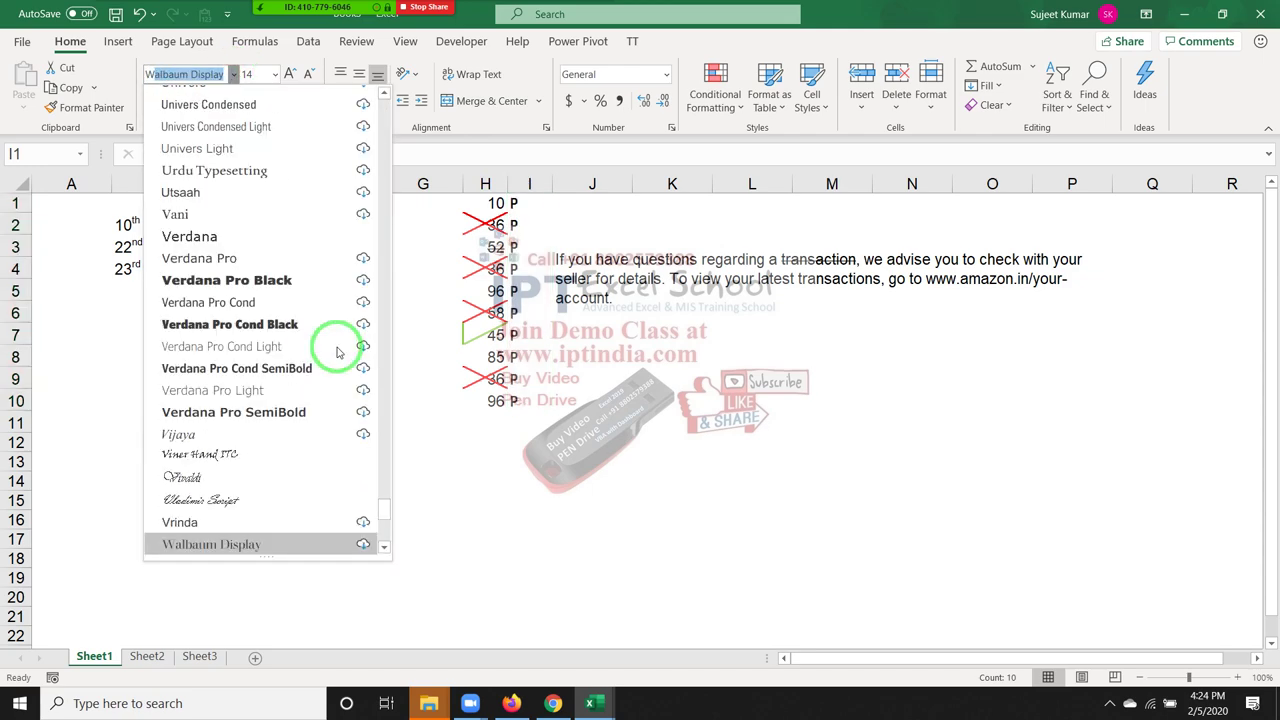
{"action": "type", "text": "ingdings"}
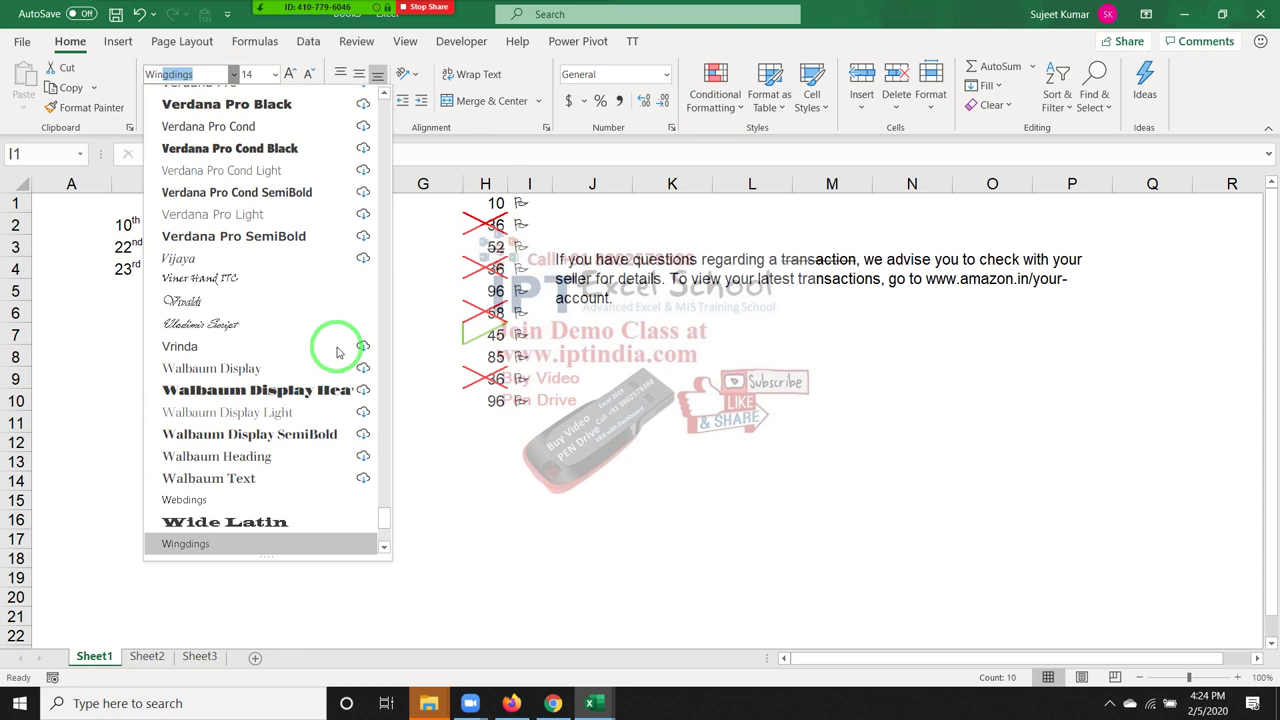
{"action": "key", "text": "Down"}
{"action": "key", "text": "Return"}
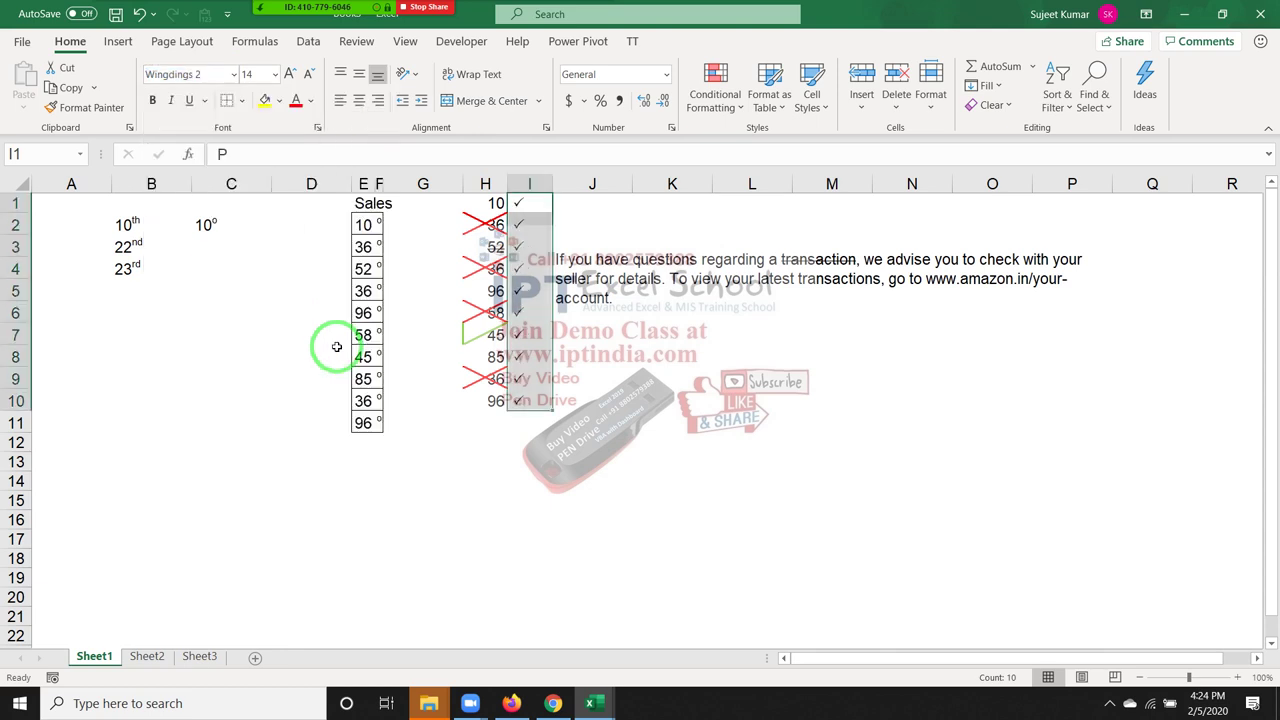
{"action": "key", "text": "Down"}
{"action": "key", "text": "Up"}
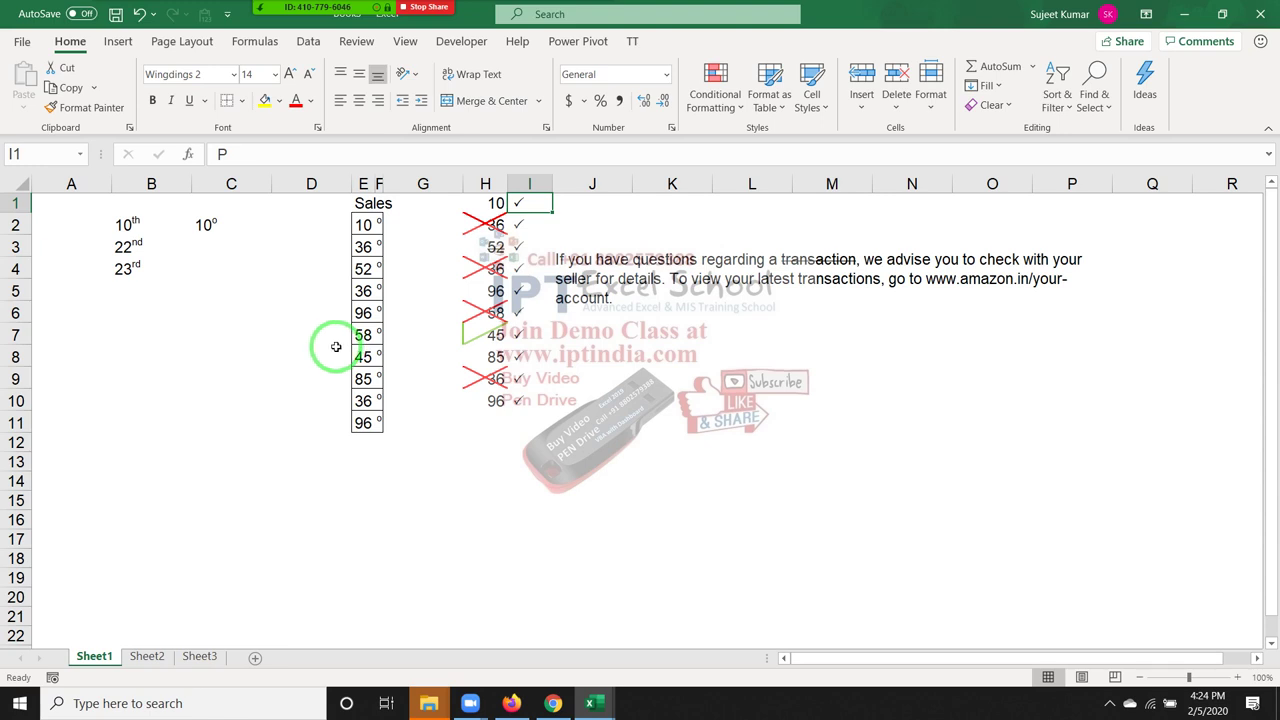
- Type O in I4 and I8 so they show crosses
{"action": "key", "text": "Down"}
{"action": "key", "text": "Down"}
{"action": "key", "text": "Down"}
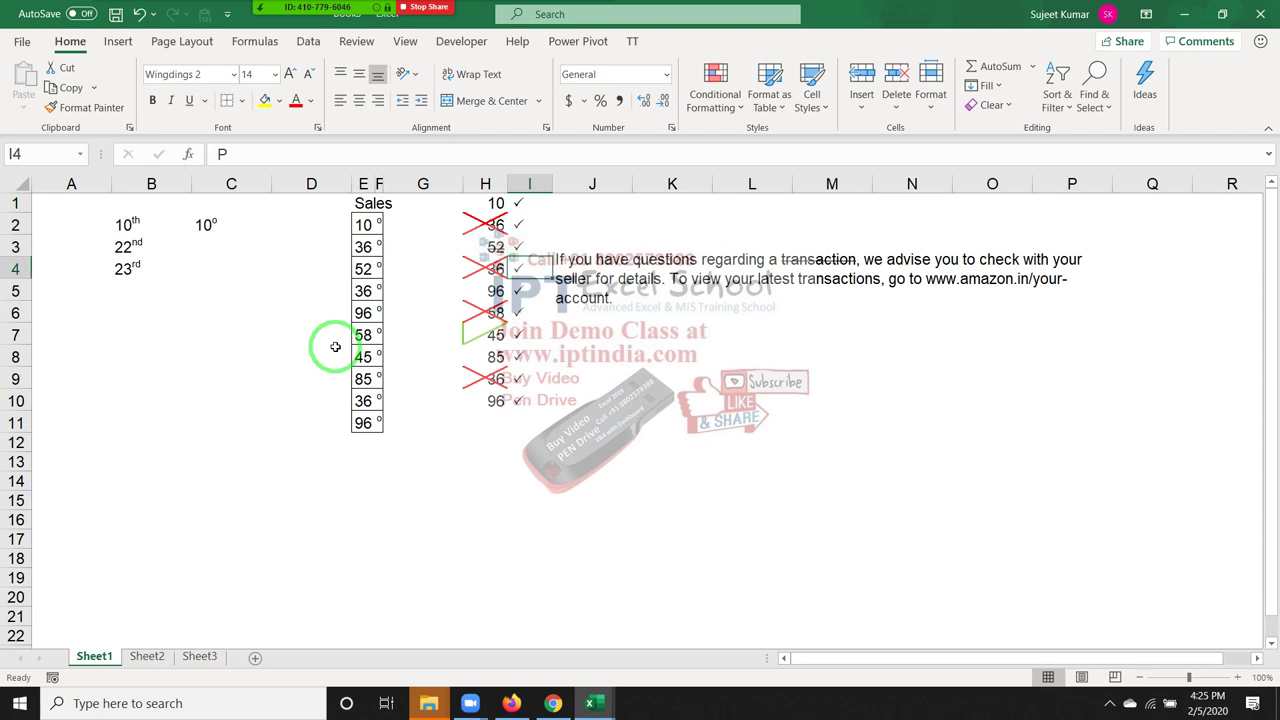
{"action": "type", "text": "O"}
{"action": "key", "text": "Return"}
{"action": "key", "text": "Down"}
{"action": "key", "text": "Down"}
{"action": "key", "text": "Down"}
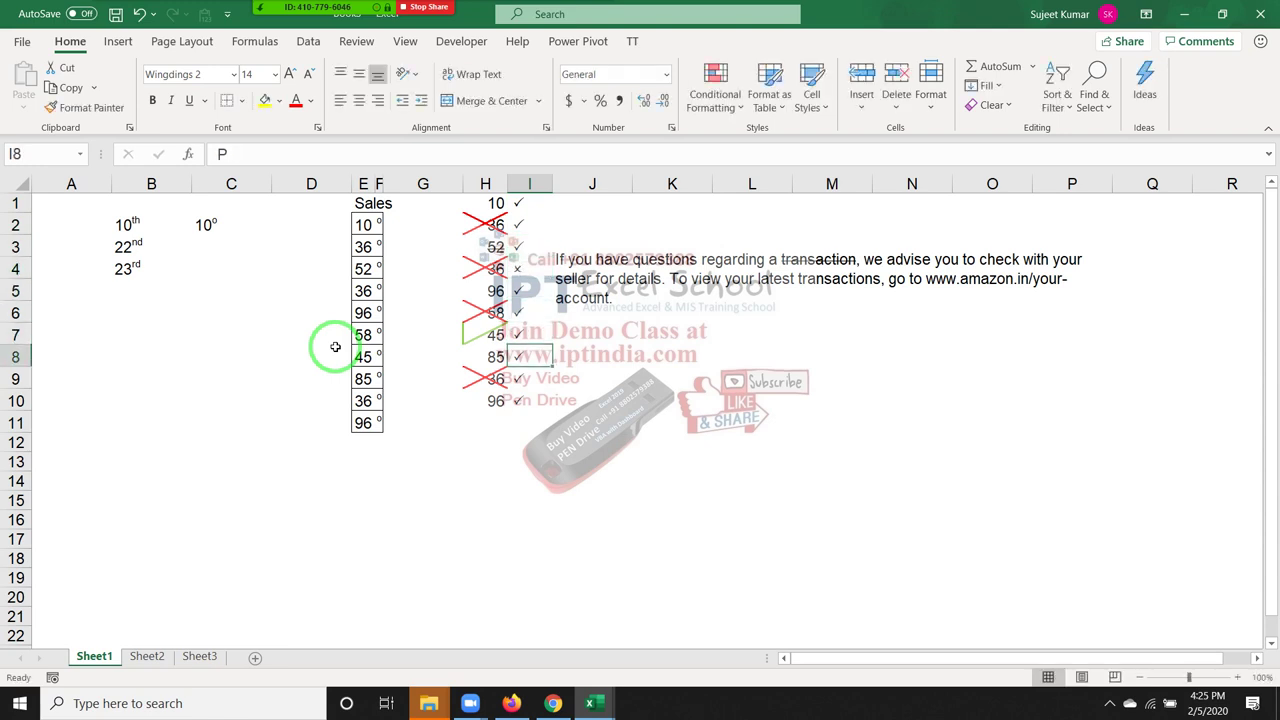
{"action": "type", "text": "O"}
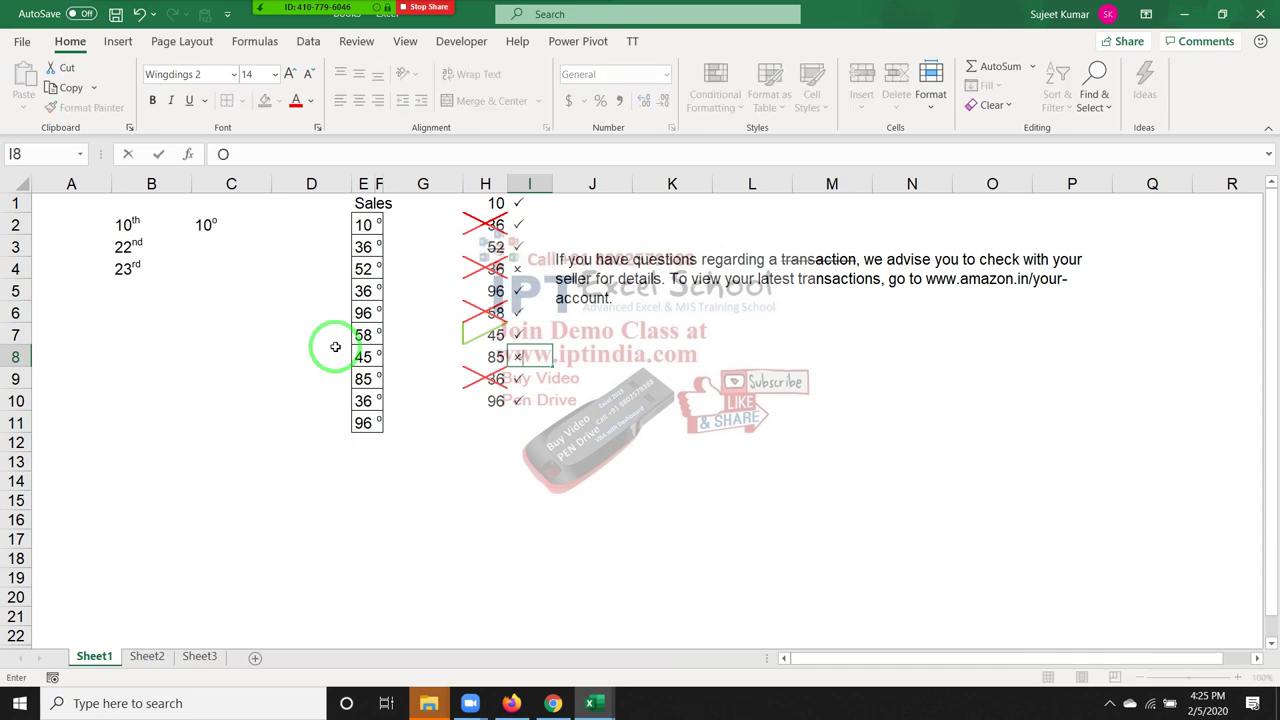
{"action": "key", "text": "Return"}
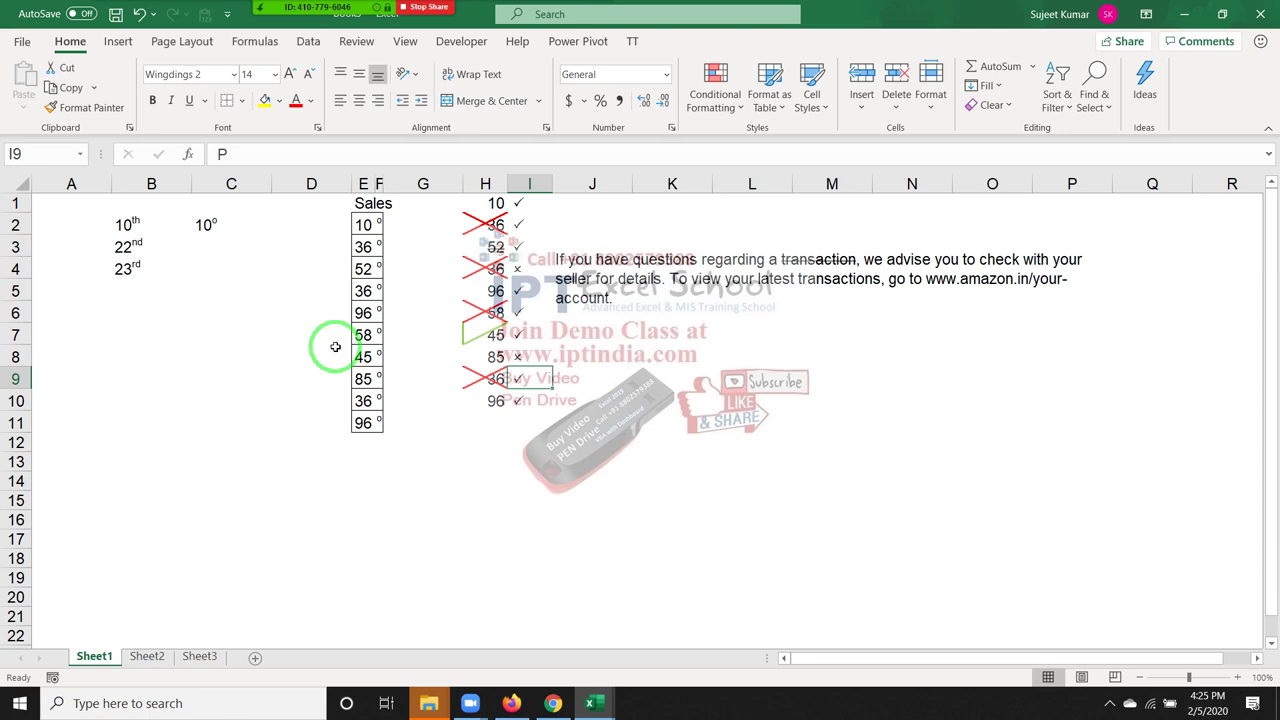
- Step up and down column I back to I1 to review the marks
{"action": "key", "text": "Up"}
{"action": "key", "text": "Up"}
{"action": "key", "text": "Up"}
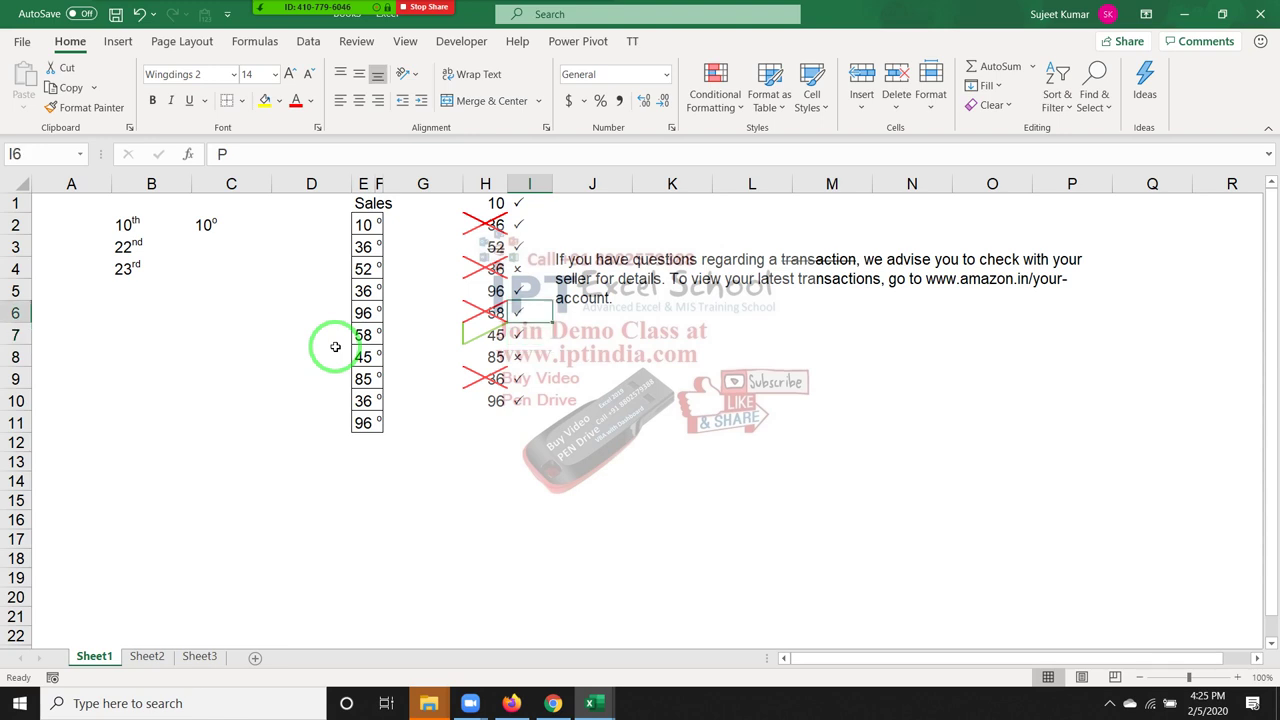
{"action": "key", "text": "Down"}
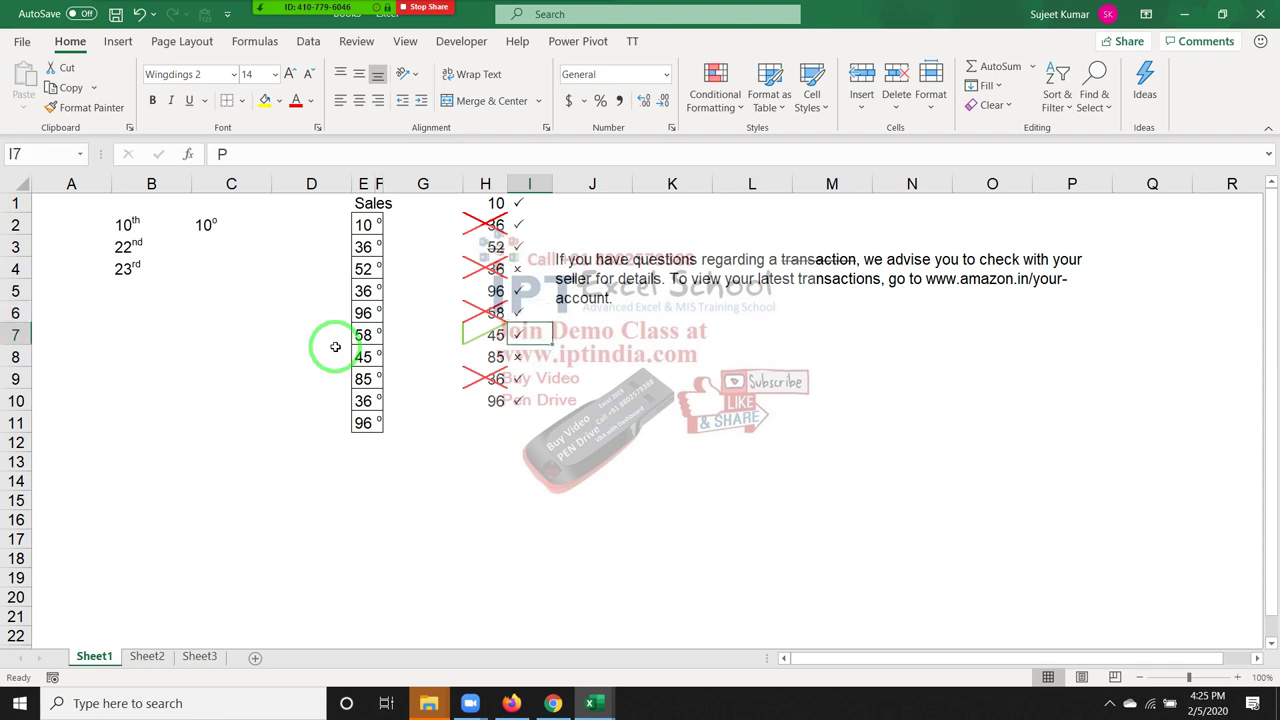
{"action": "key", "text": "Down"}
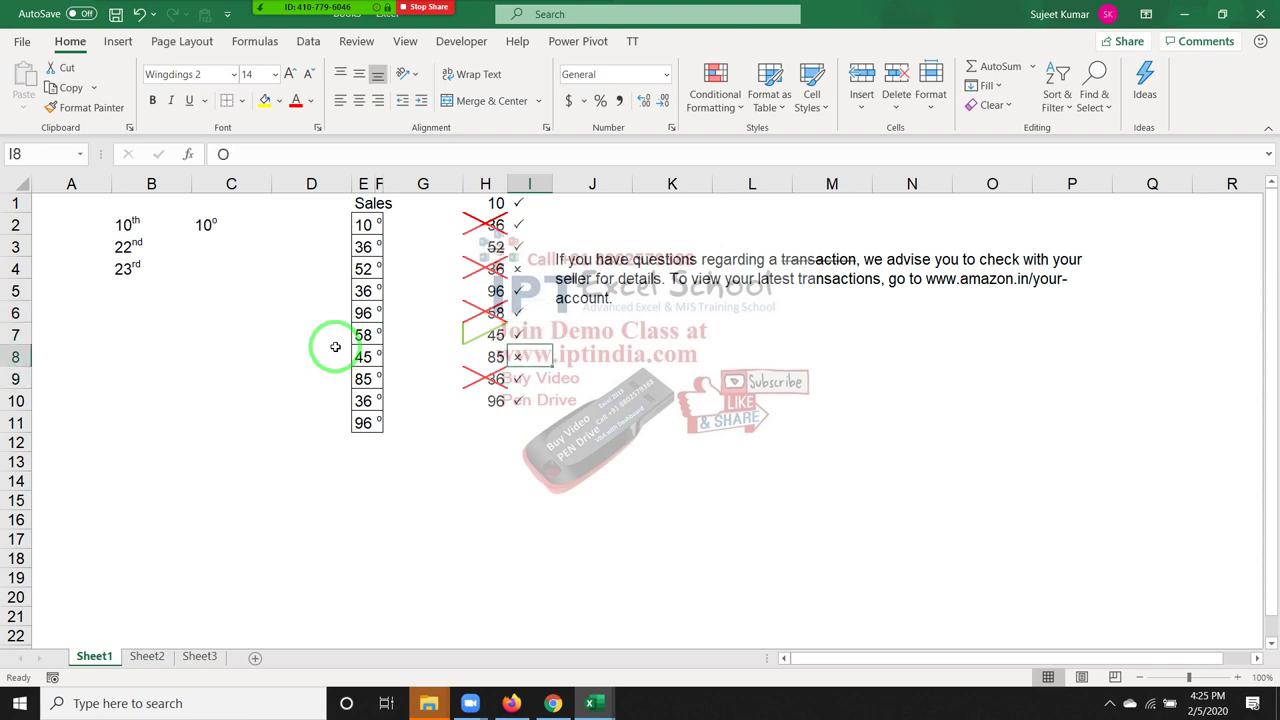
{"action": "key", "text": "Up"}
{"action": "key", "text": "Up"}
{"action": "key", "text": "Up"}
{"action": "key", "text": "Up"}
{"action": "key", "text": "Up"}
{"action": "key", "text": "Up"}
{"action": "key", "text": "Up"}
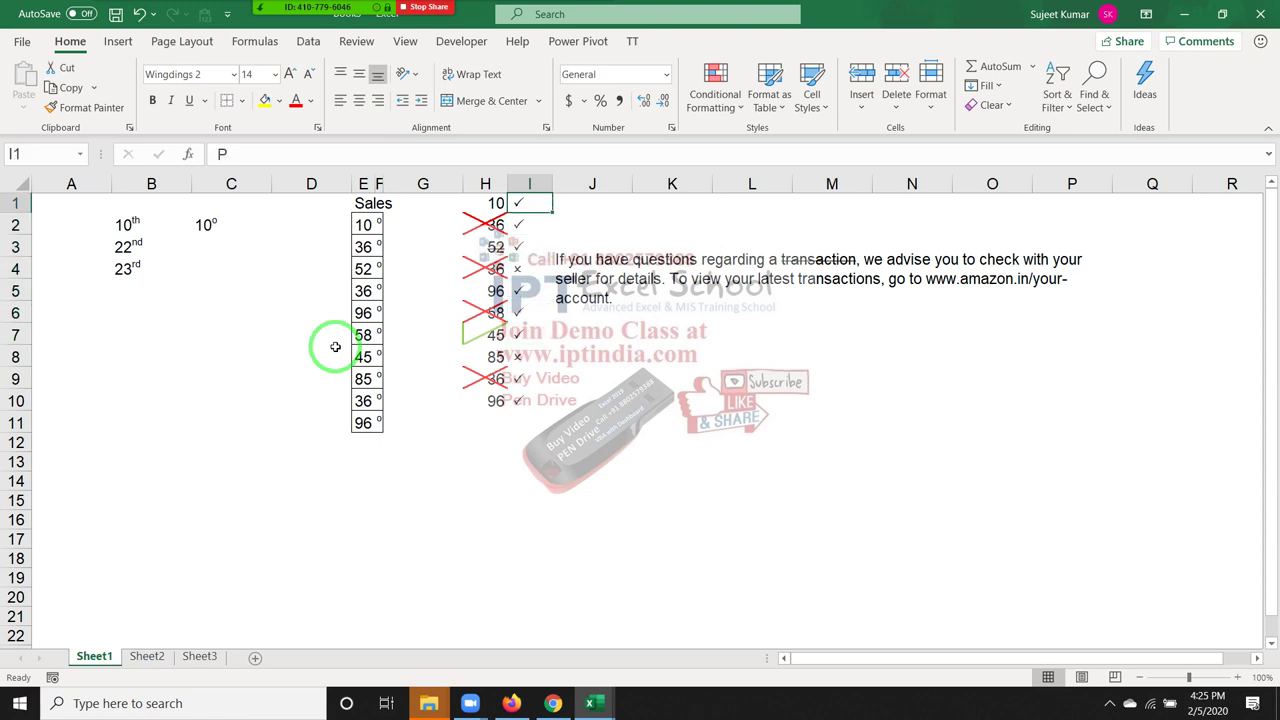
{"action": "key", "text": "Down"}
{"action": "key", "text": "Up"}
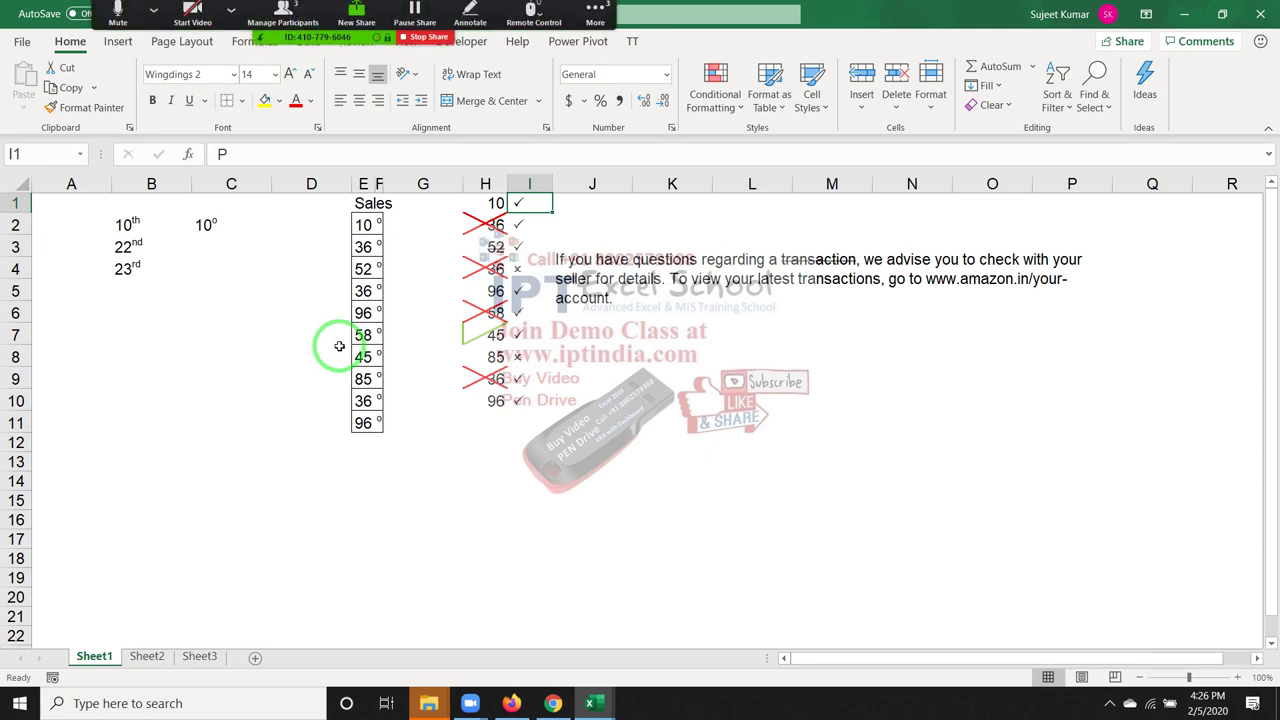
- Open the More menu on the Zoom meeting toolbar
{"action": "left_click", "coordinate": [596, 15]}
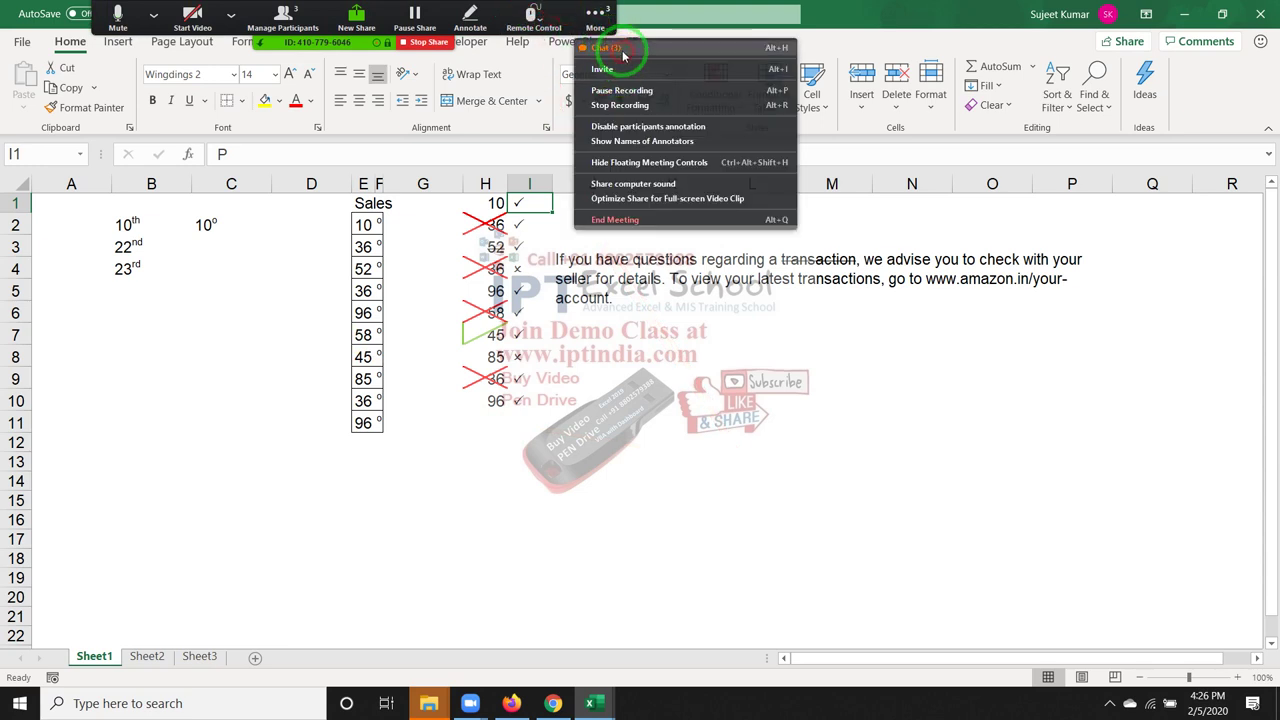
- Read and close the Zoom group chat, then select cells I6 and I9 in Excel
{"action": "left_click", "coordinate": [618, 49]}
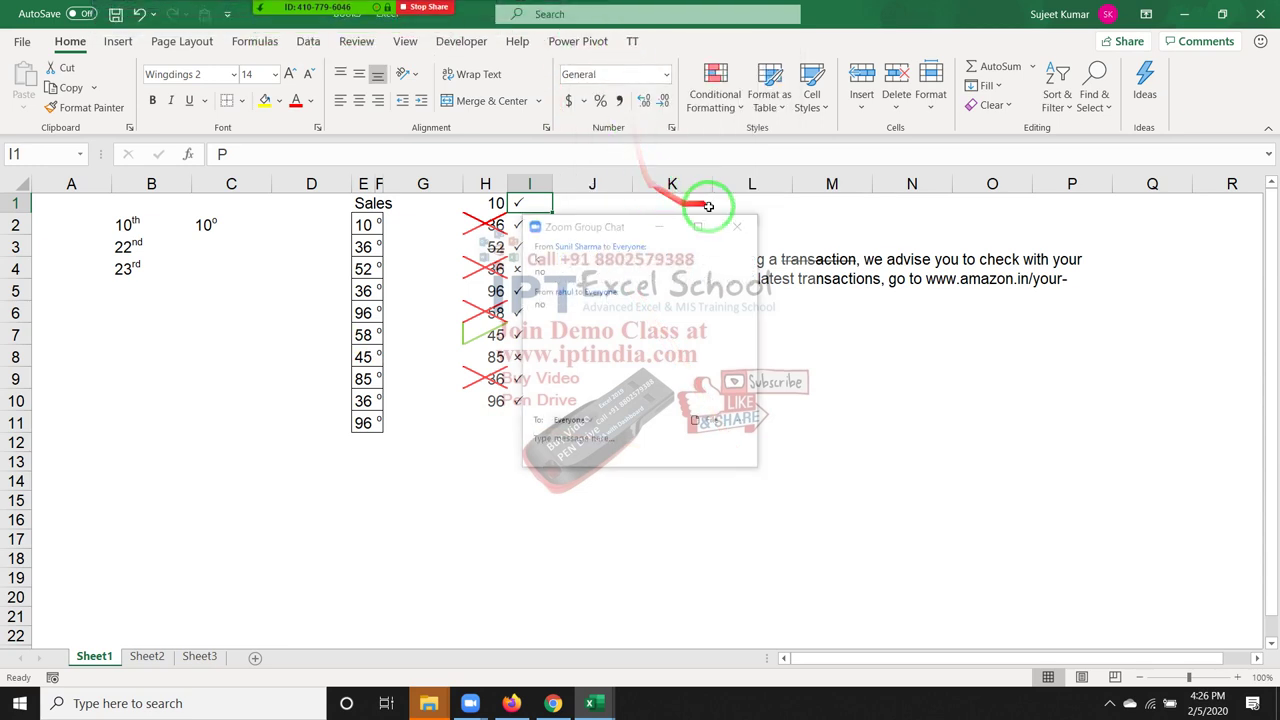
{"action": "left_click", "coordinate": [737, 227]}
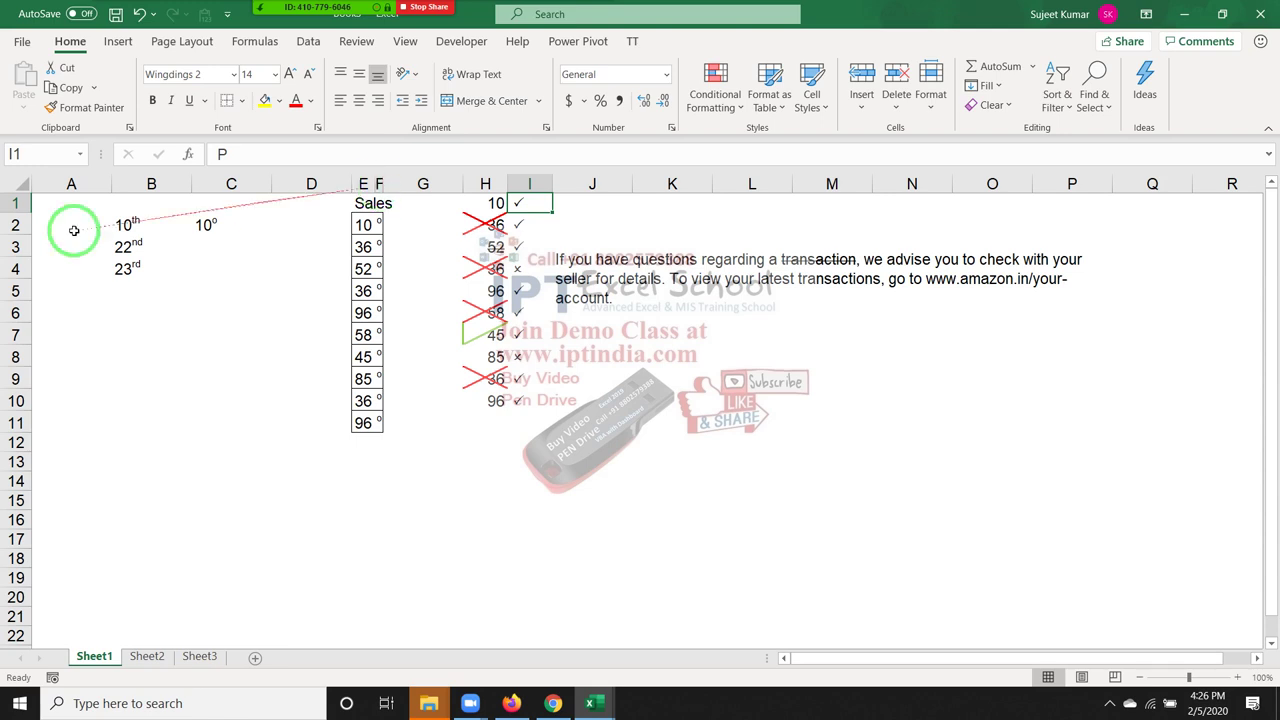
{"action": "left_click", "coordinate": [512, 312]}
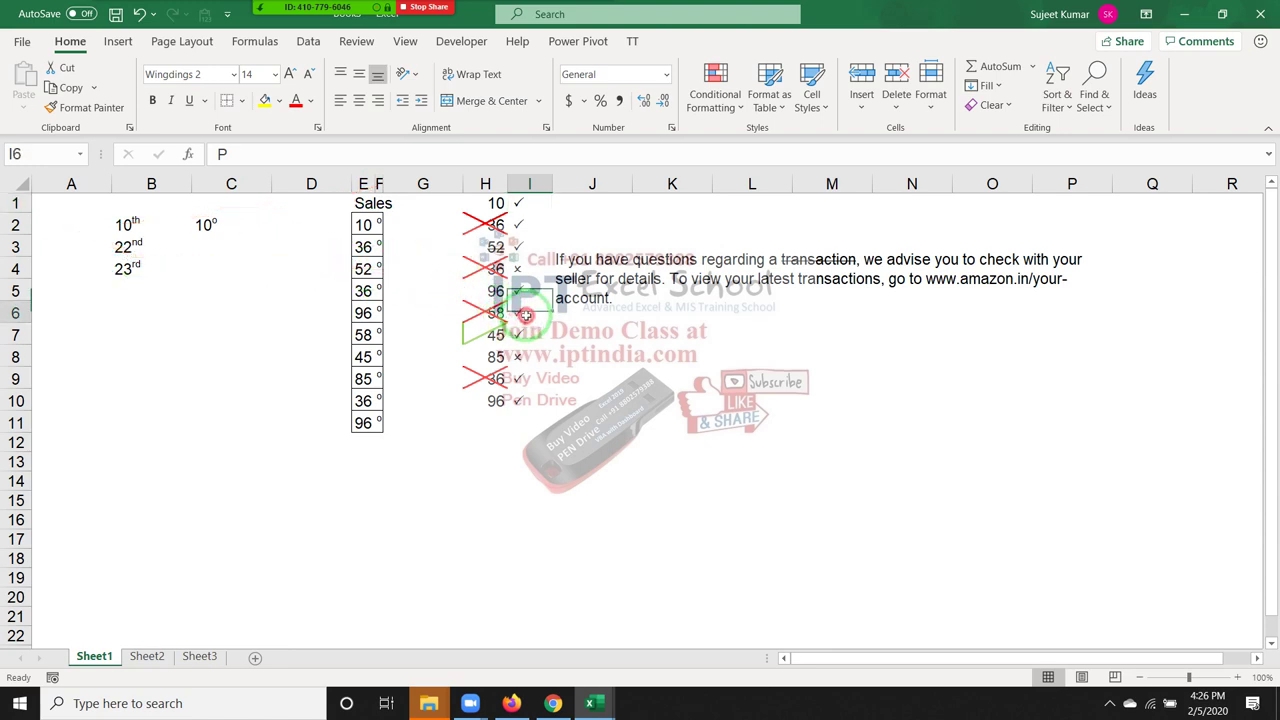
{"action": "left_click", "coordinate": [530, 382]}
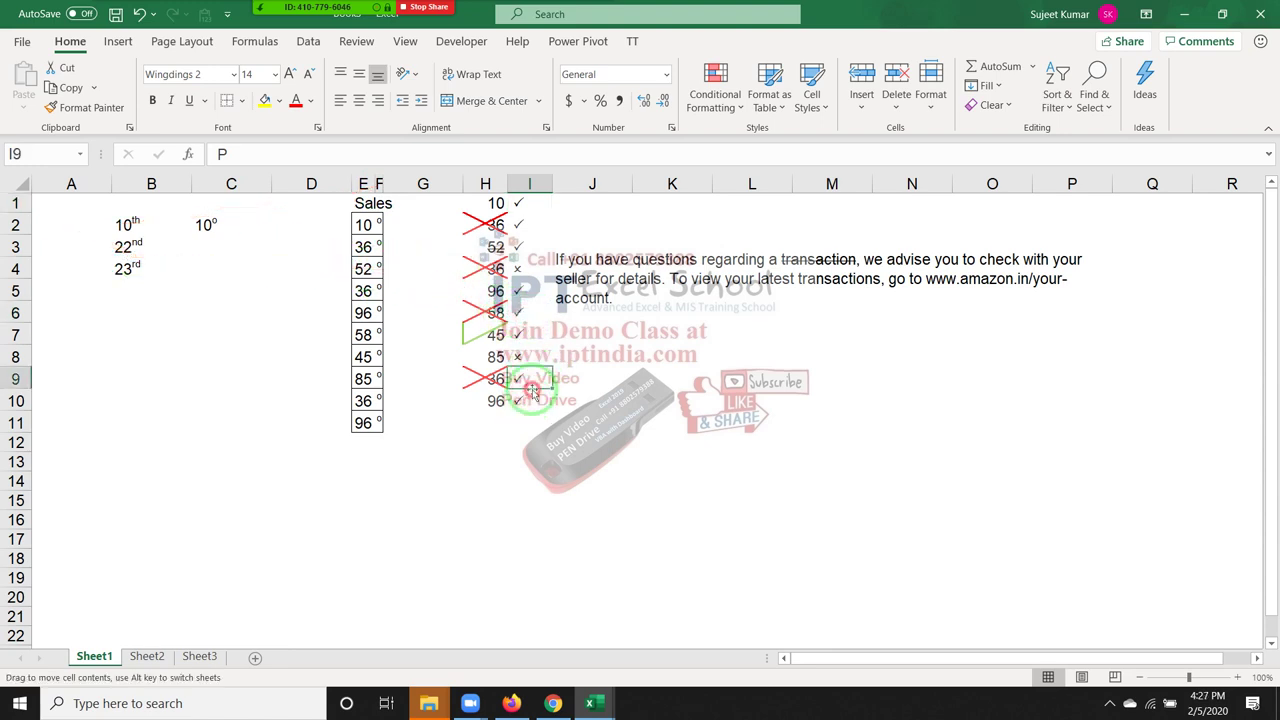
- Enter the check-mark letter J in empty cell G14 and reselect it
{"action": "left_click", "coordinate": [430, 487]}
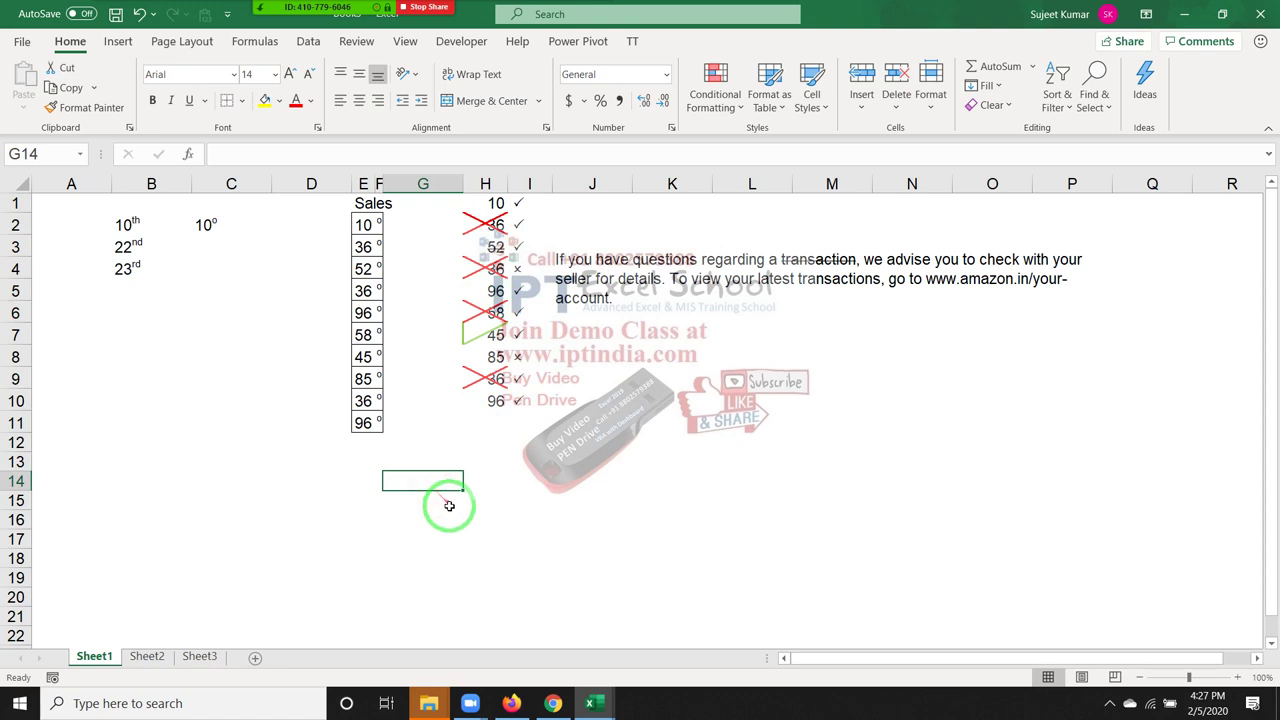
{"action": "type", "text": "J"}
{"action": "key", "text": "Return"}
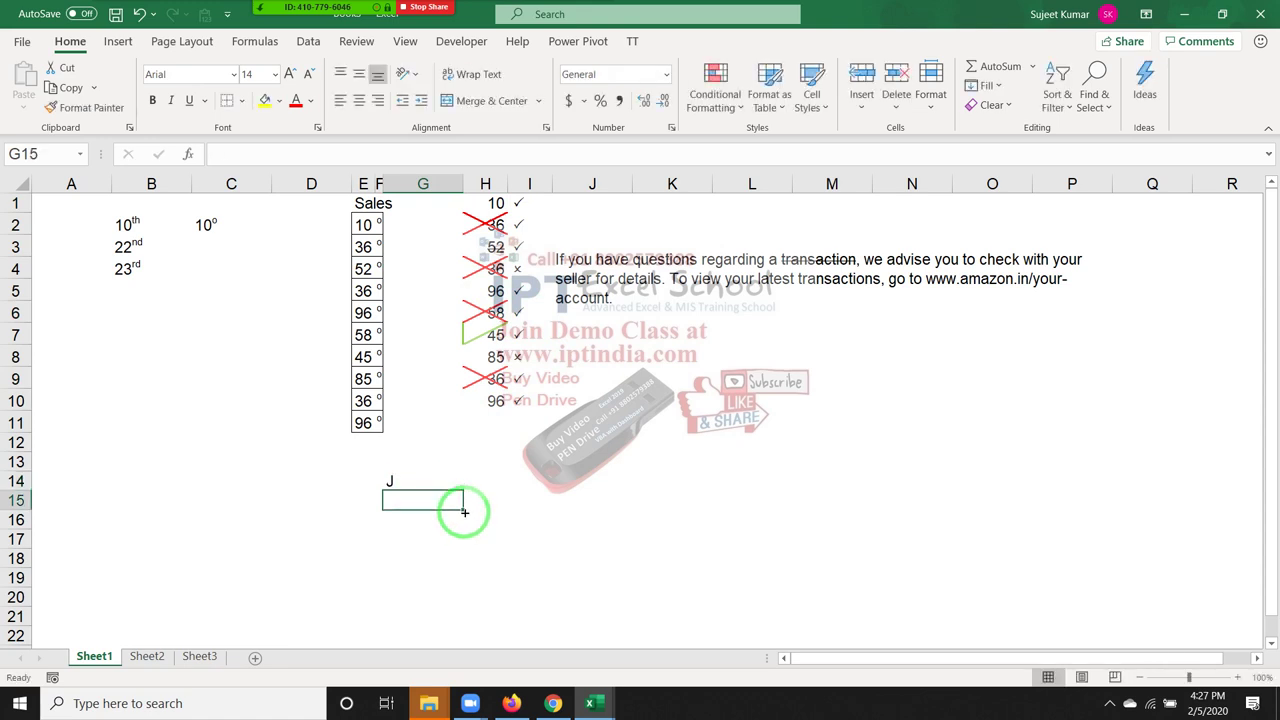
{"action": "key", "text": "Up"}
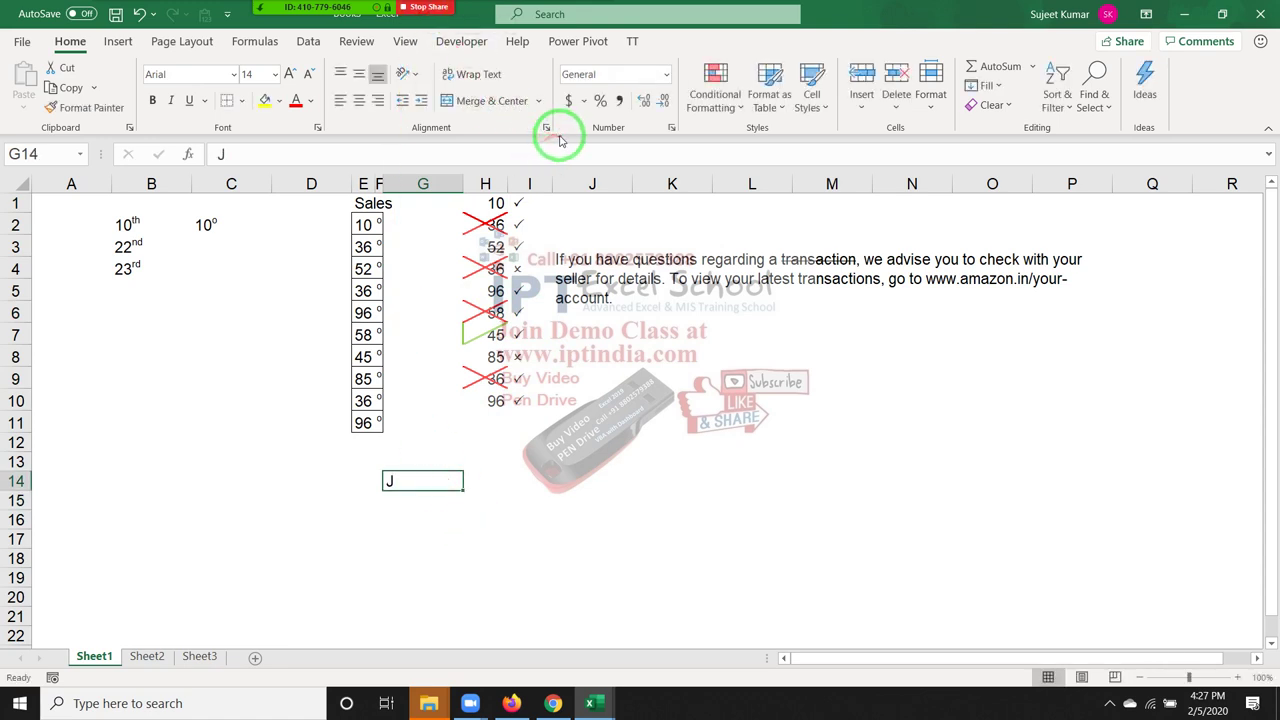
- Tilt G14's text to about -7 degrees using the Alignment orientation dial
{"action": "left_click", "coordinate": [546, 128]}
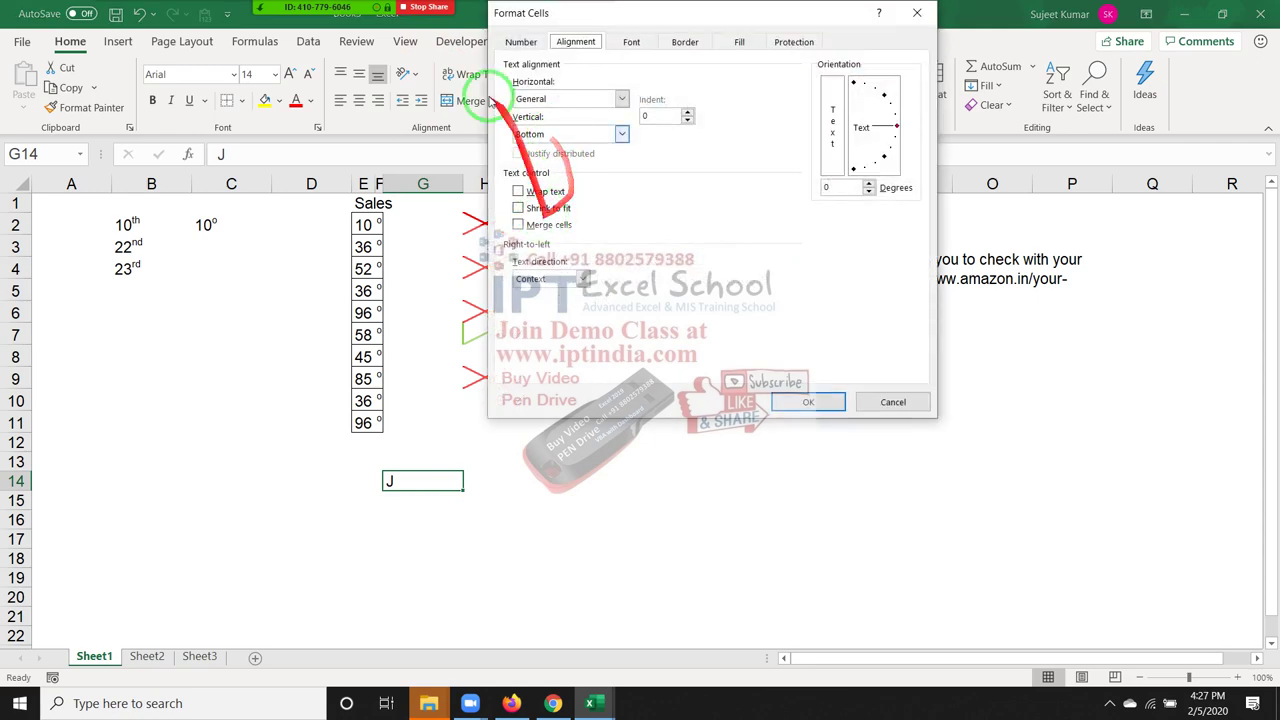
{"action": "left_click_drag", "start_coordinate": [896, 126], "coordinate": [893, 185]}
{"action": "left_click", "coordinate": [806, 401]}
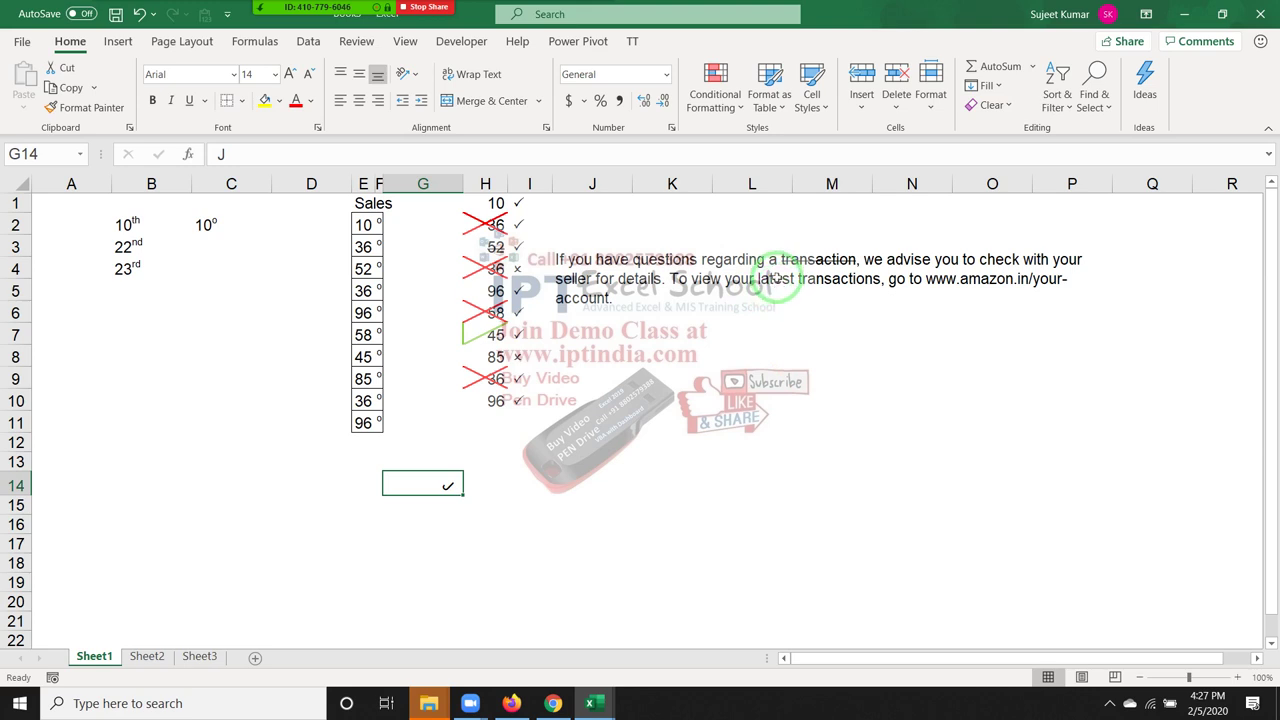
{"action": "left_click", "coordinate": [668, 461]}
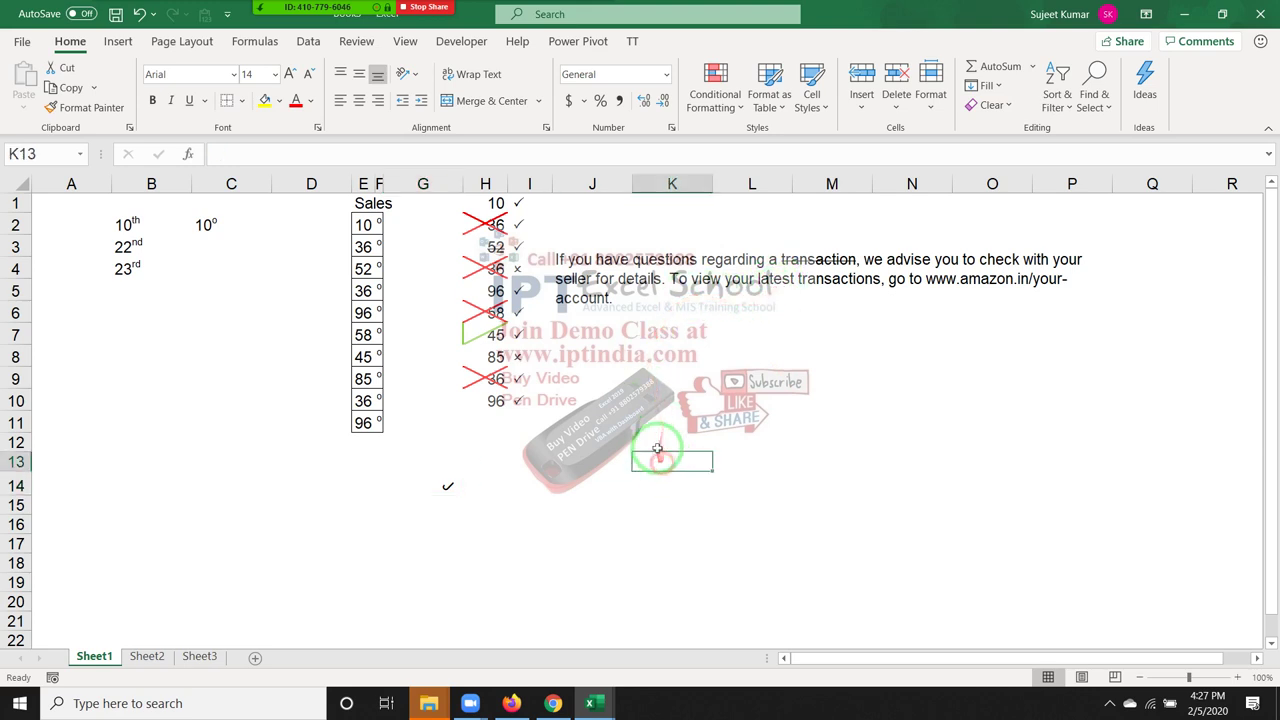
{"action": "left_click", "coordinate": [457, 489]}
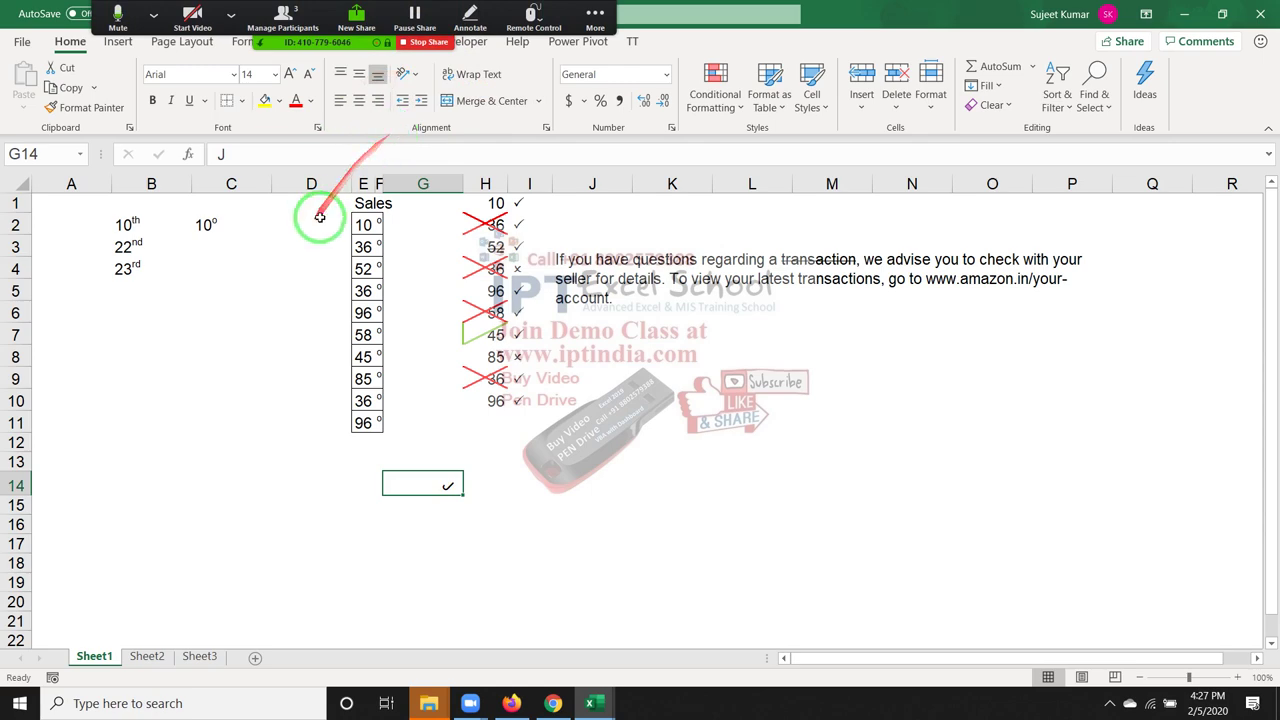
- On Sheet2, put the header Name in cell A4
{"action": "left_click", "coordinate": [147, 656]}
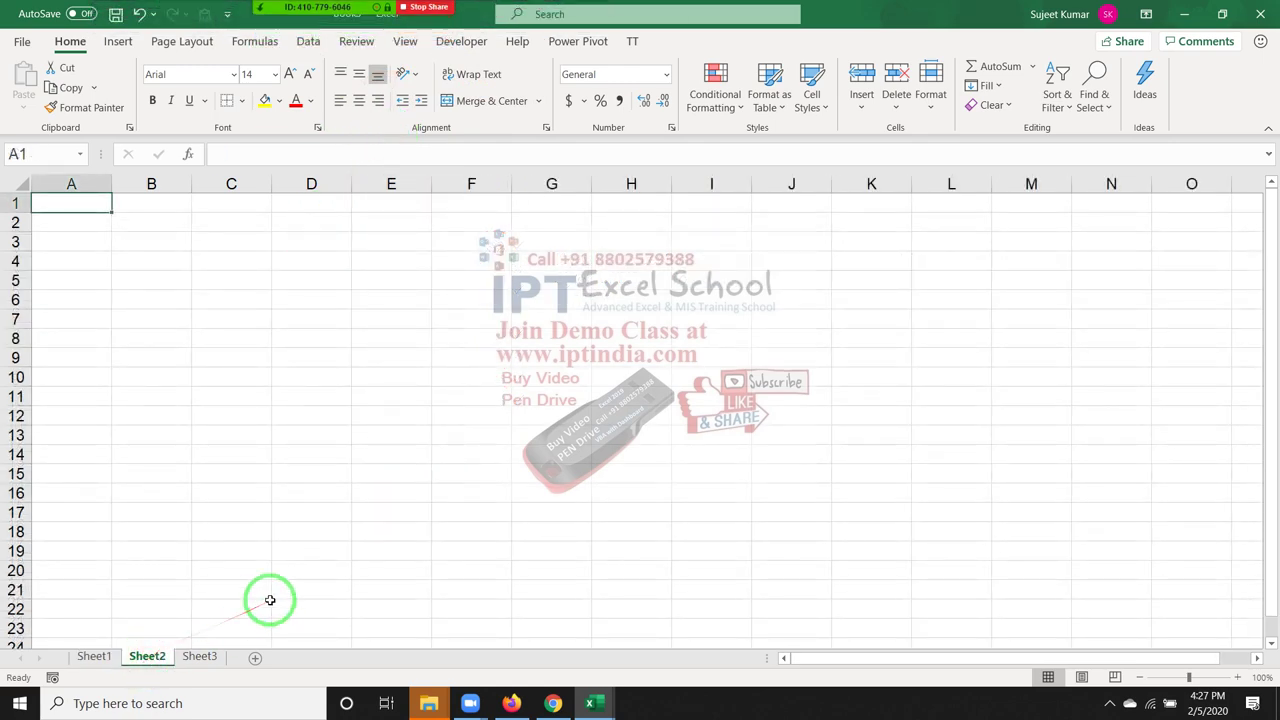
{"action": "type", "text": "Name"}
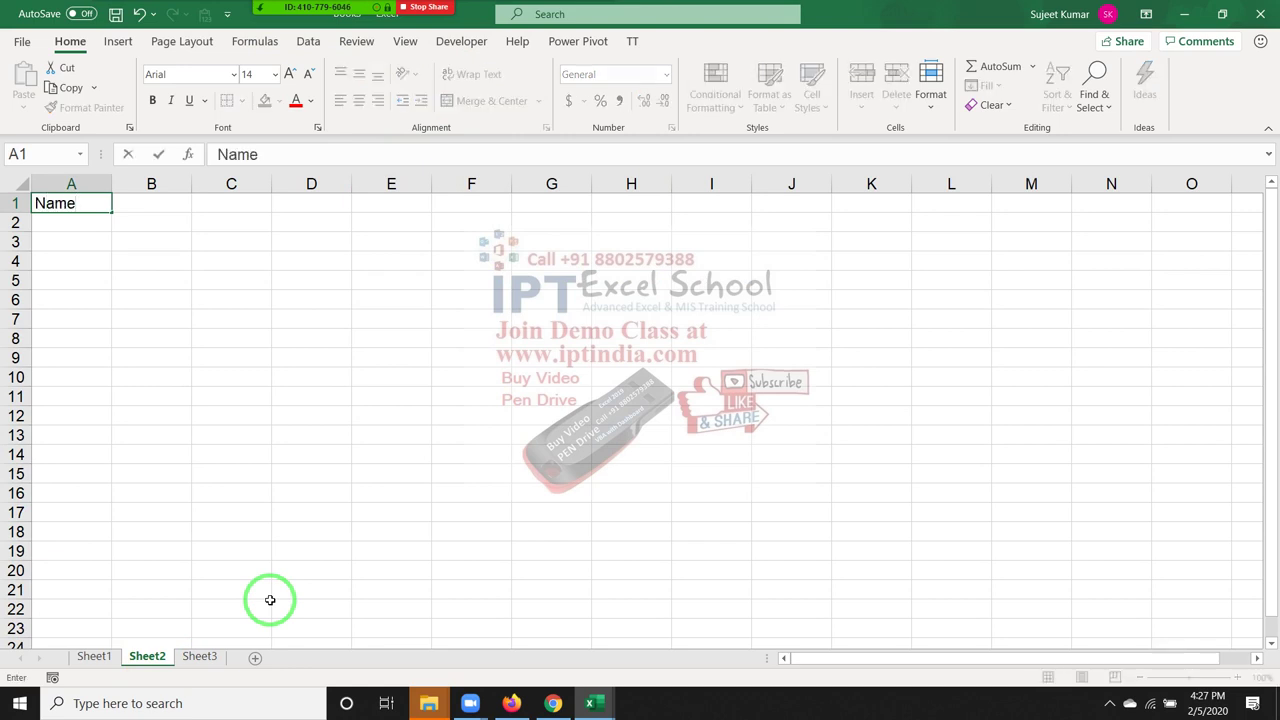
{"action": "key", "text": "Return"}
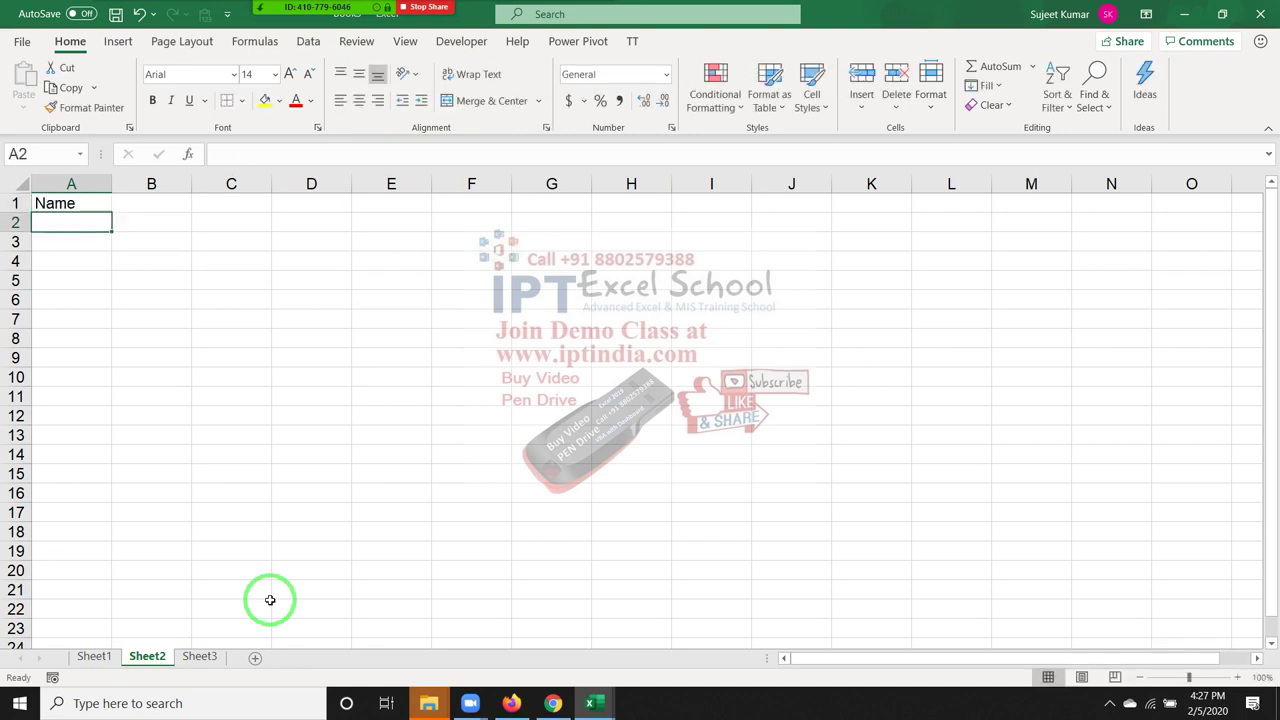
{"action": "key", "text": "Up"}
{"action": "key", "text": "Down"}
{"action": "key", "text": "Down"}
{"action": "key", "text": "Down"}
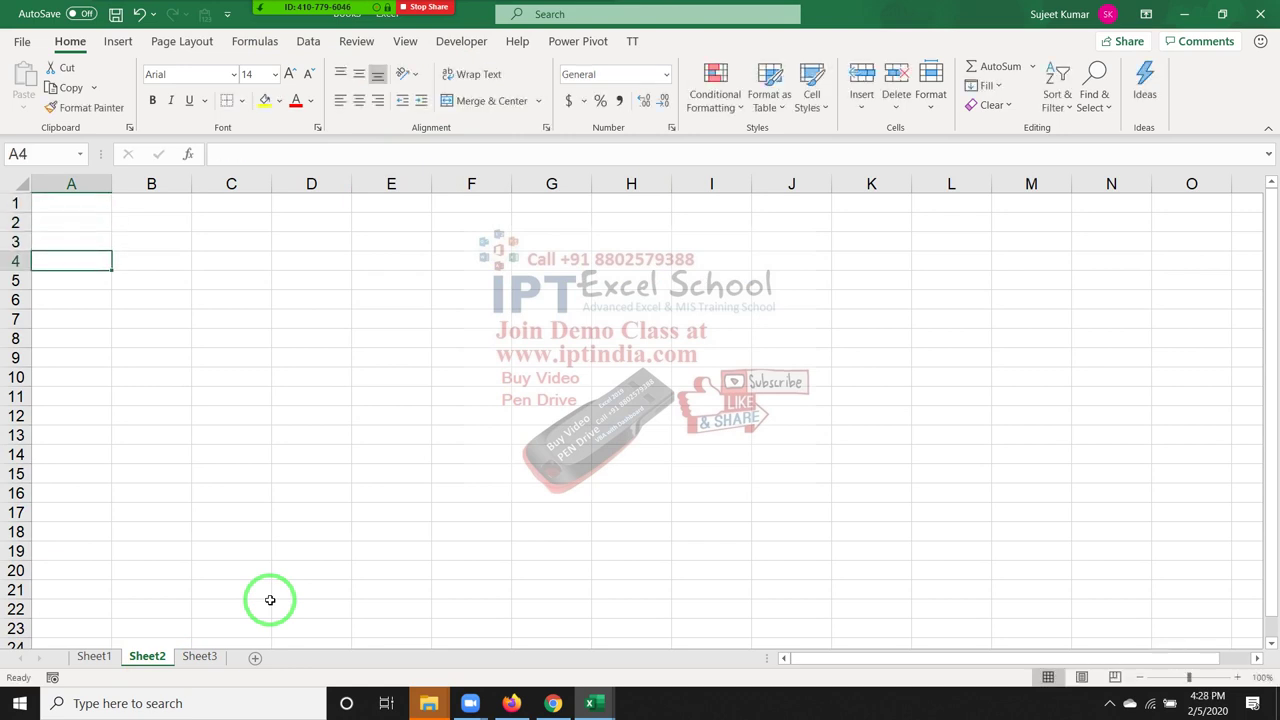
{"action": "type", "text": "Name"}
{"action": "key", "text": "Tab"}
- Fill dates 1-Jan-20 through 31-Jan-20 across row 4, clearing the extra February dates
{"action": "type", "text": "1/"}
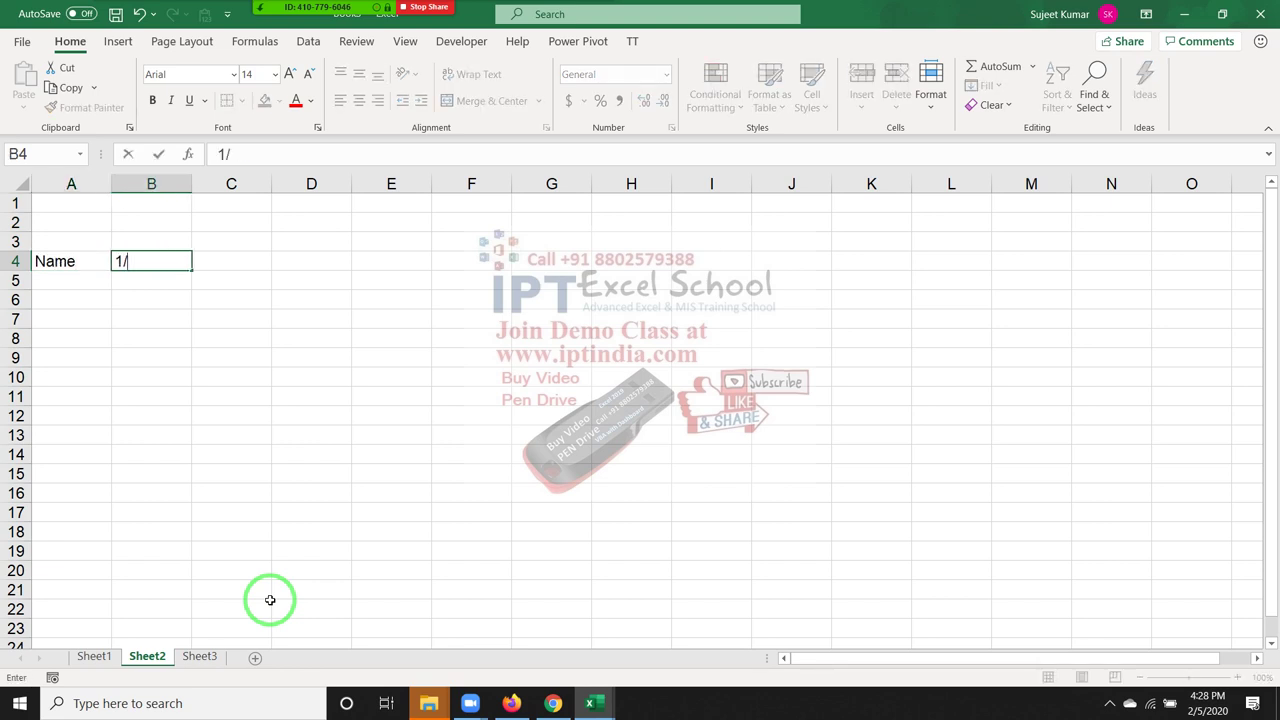
{"action": "type", "text": "1"}
{"action": "key", "text": "Return"}
{"action": "left_click", "coordinate": [163, 264]}
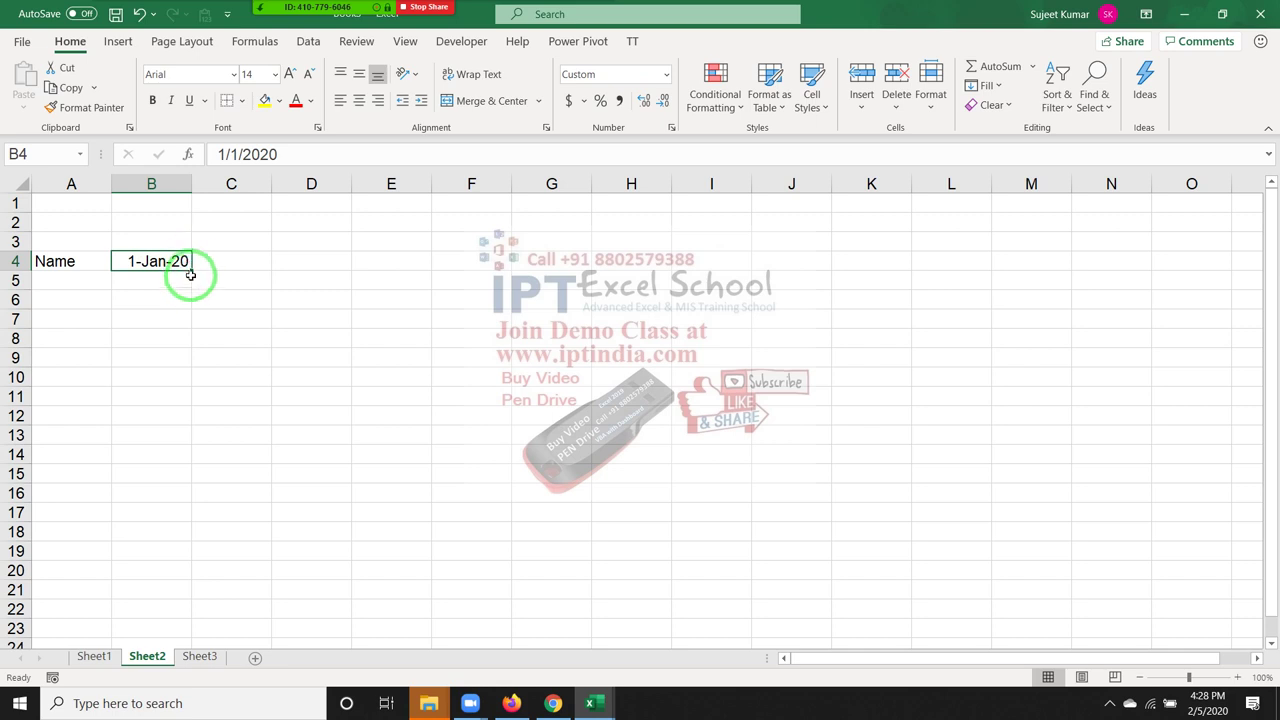
{"action": "left_click_drag", "start_coordinate": [191, 270], "coordinate": [1268, 374]}
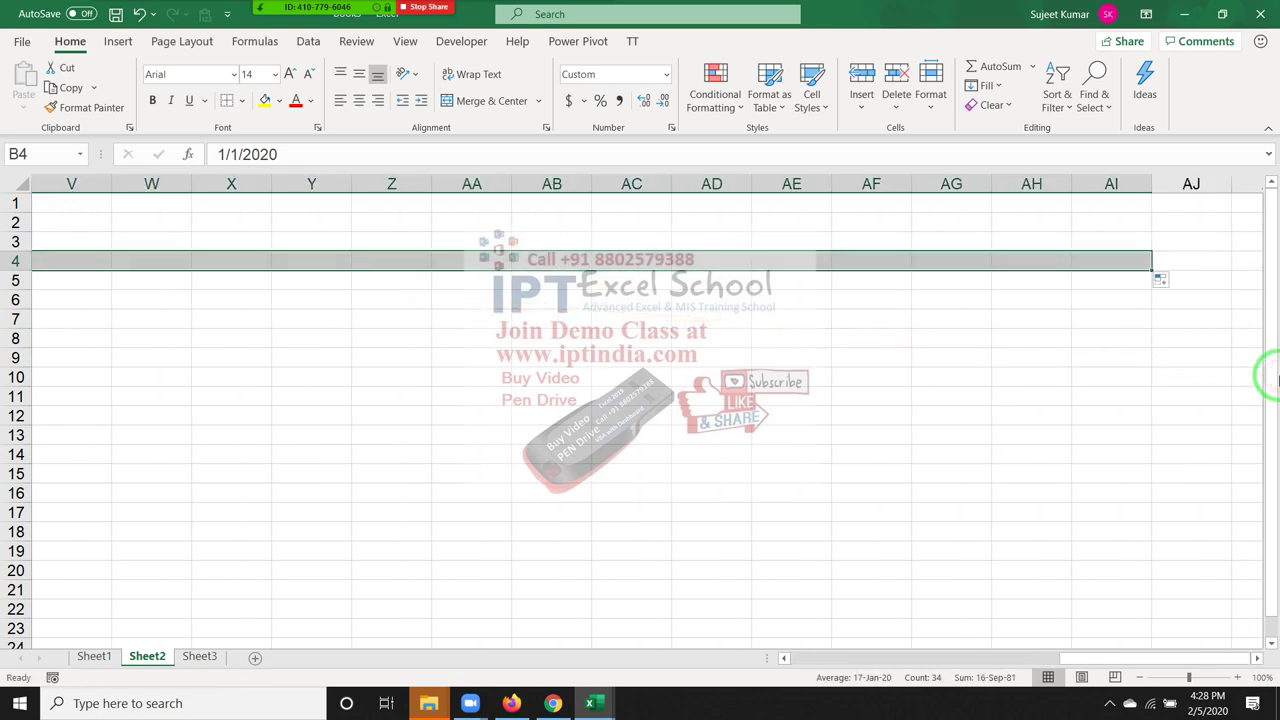
{"action": "left_click_drag", "start_coordinate": [957, 260], "coordinate": [1090, 260]}
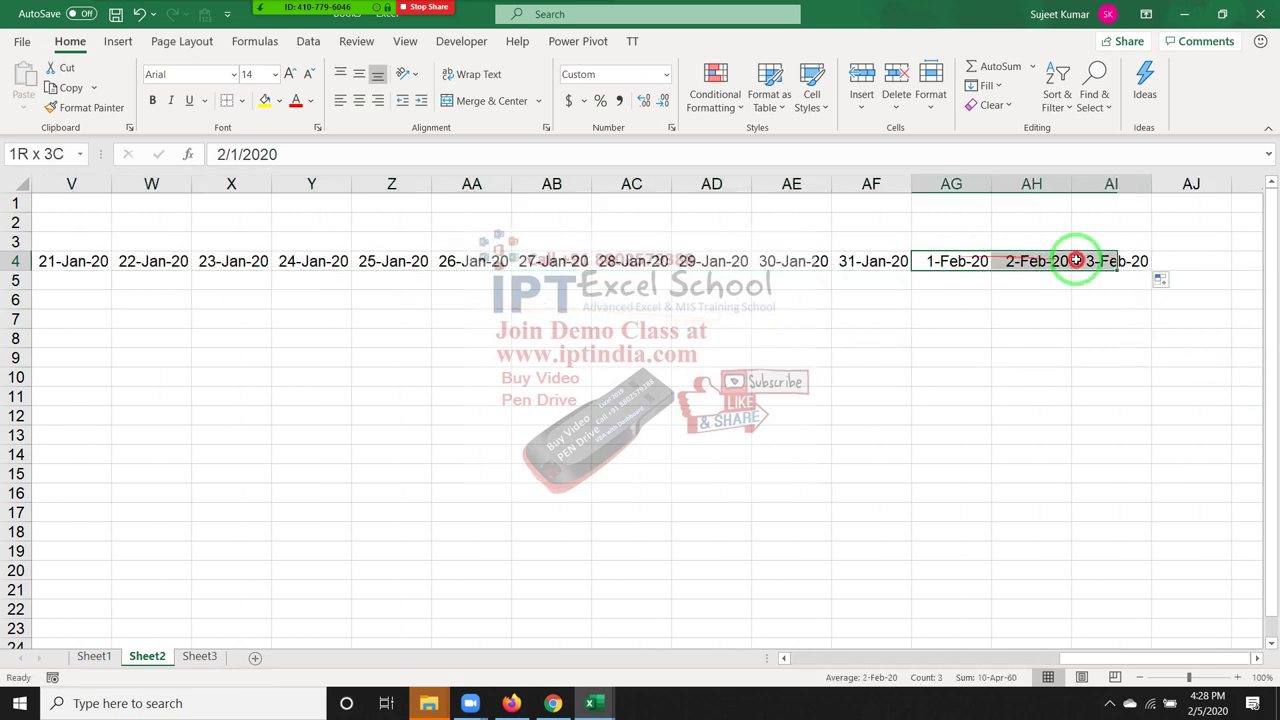
{"action": "key", "text": "Delete"}
{"action": "key", "text": "Left"}
{"action": "key", "text": "Left"}
{"action": "key", "text": "ctrl+Left"}
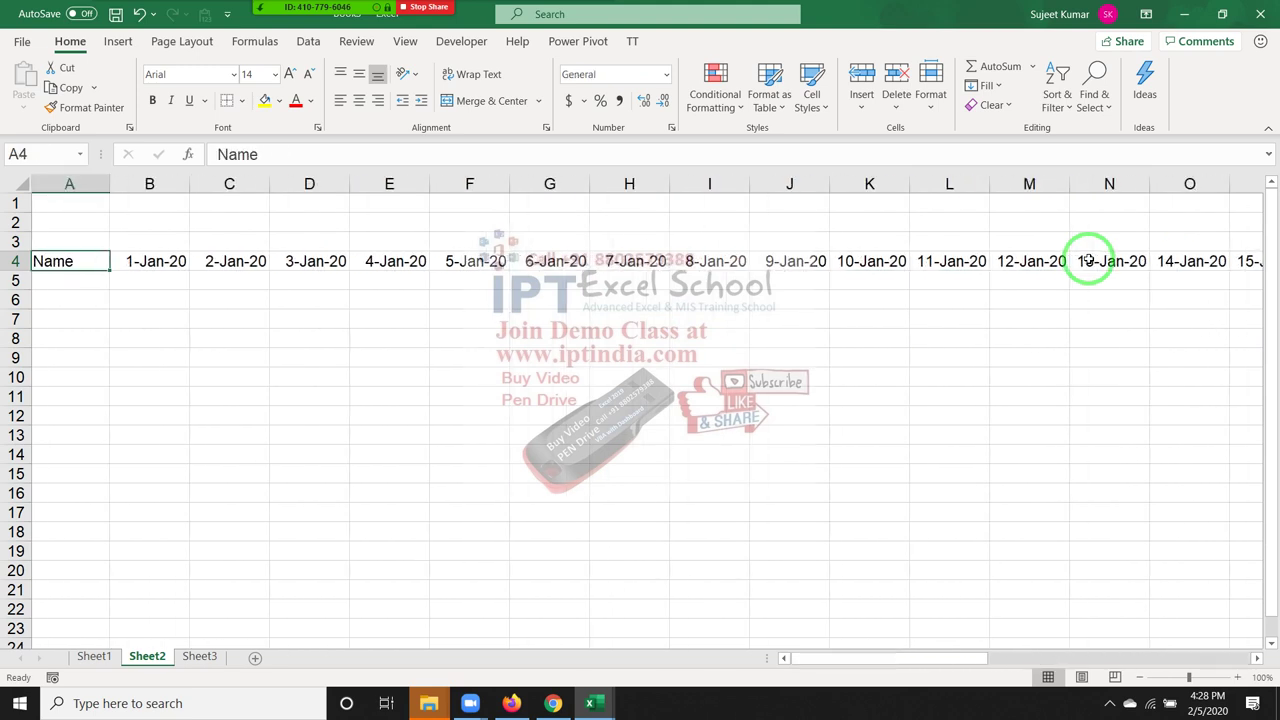
- Enter Puja in A5 and fill the names down to A15
{"action": "key", "text": "Down"}
{"action": "type", "text": "Puja"}
{"action": "key", "text": "Return"}
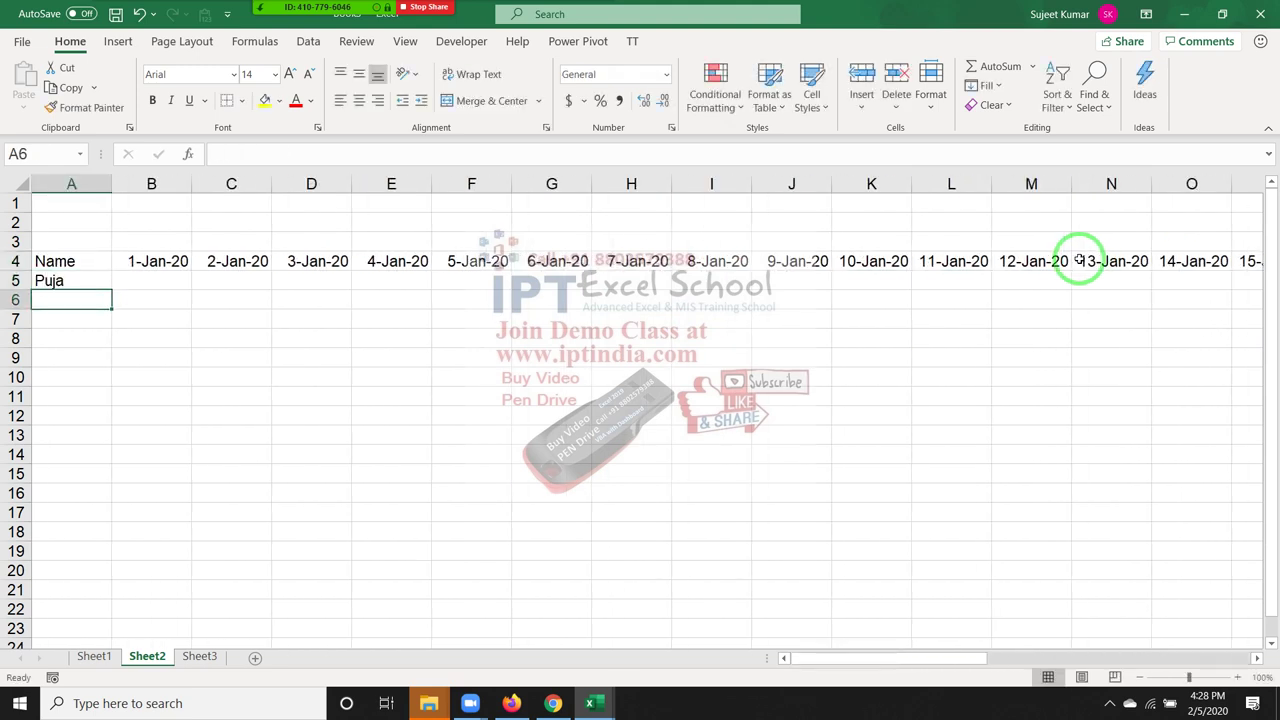
{"action": "left_click", "coordinate": [70, 280]}
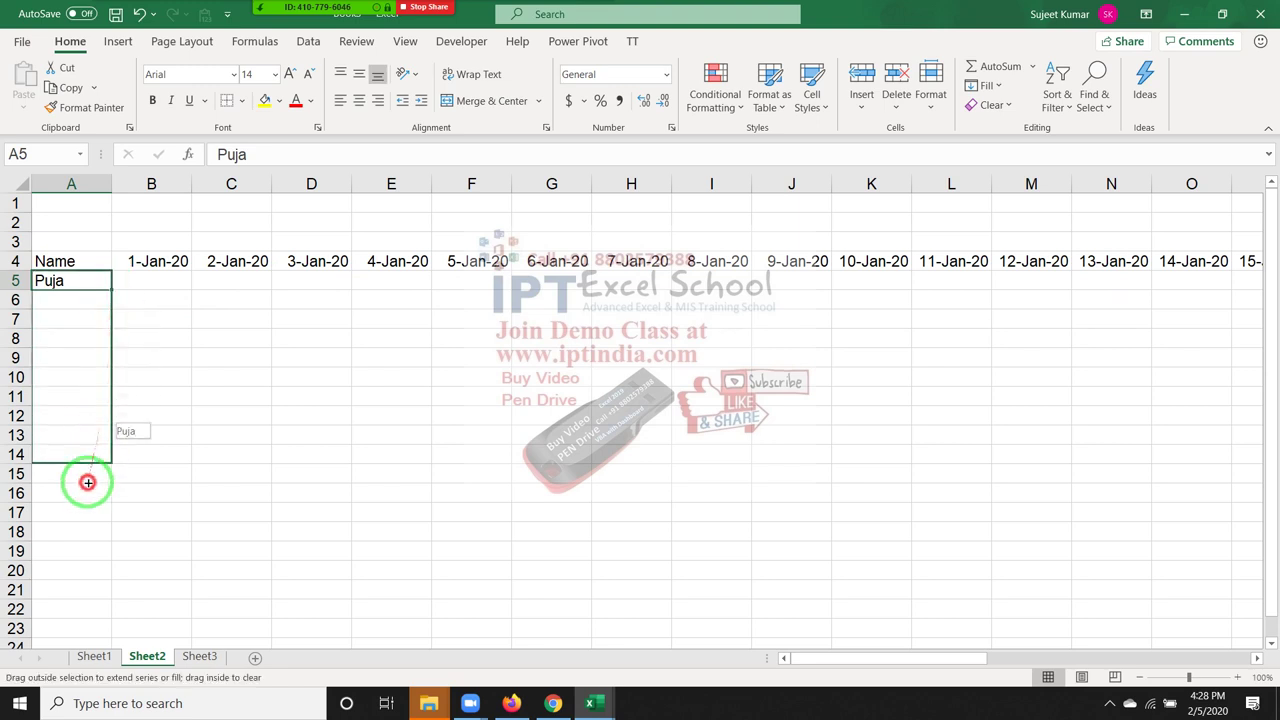
{"action": "left_click_drag", "start_coordinate": [111, 289], "coordinate": [100, 478]}
{"action": "left_click", "coordinate": [150, 282]}
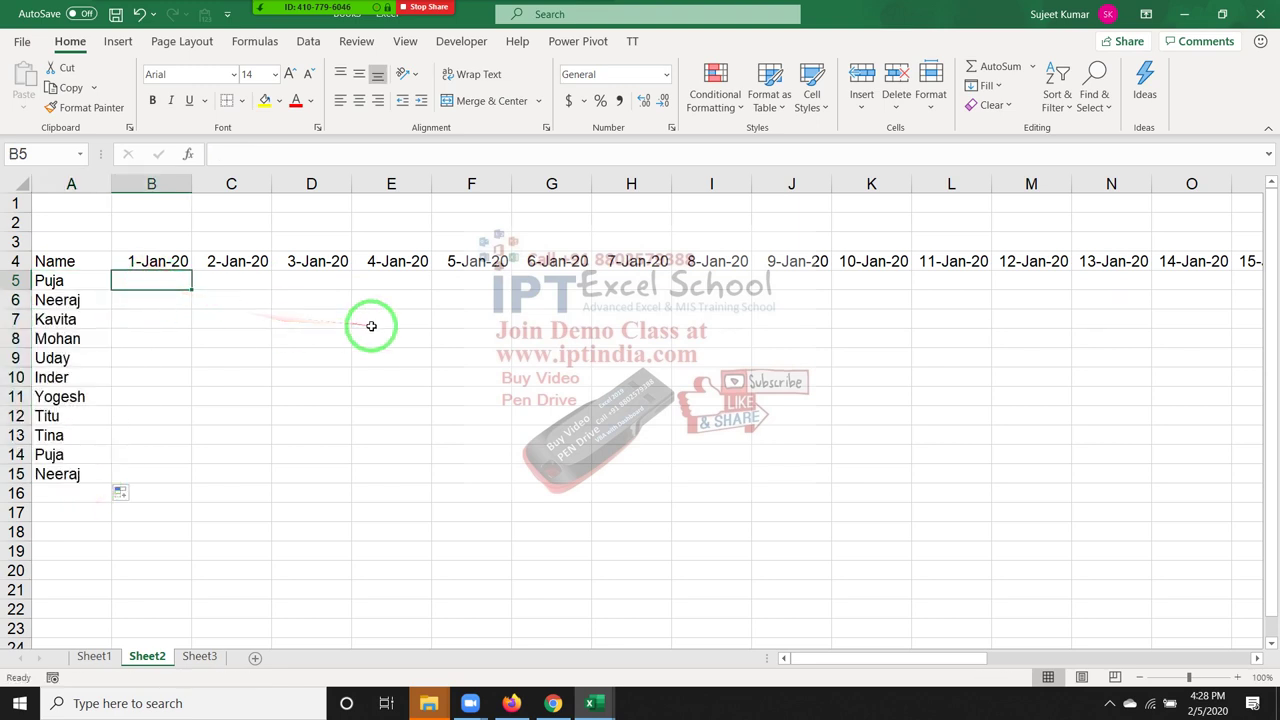
{"action": "type", "text": "=ra"}
{"action": "key", "text": "Down"}
{"action": "key", "text": "Down"}
{"action": "key", "text": "Down"}
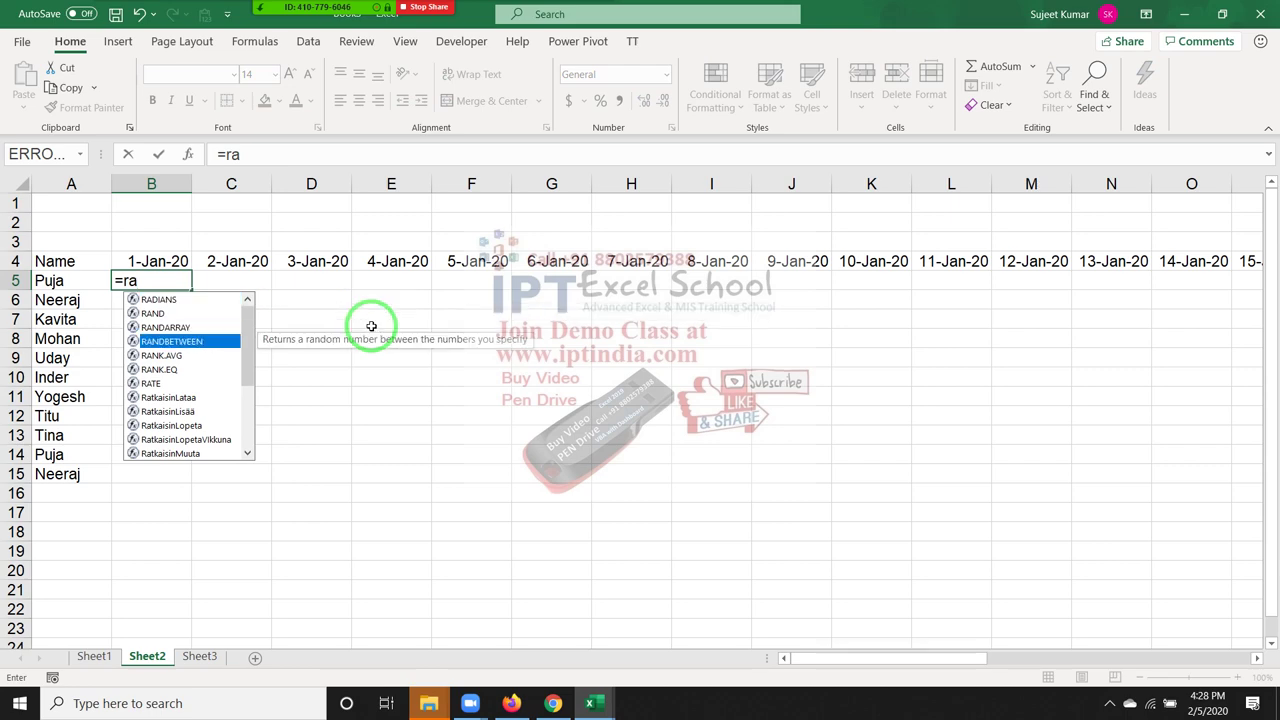
{"action": "key", "text": "Tab"}
{"action": "type", "text": ",9"}
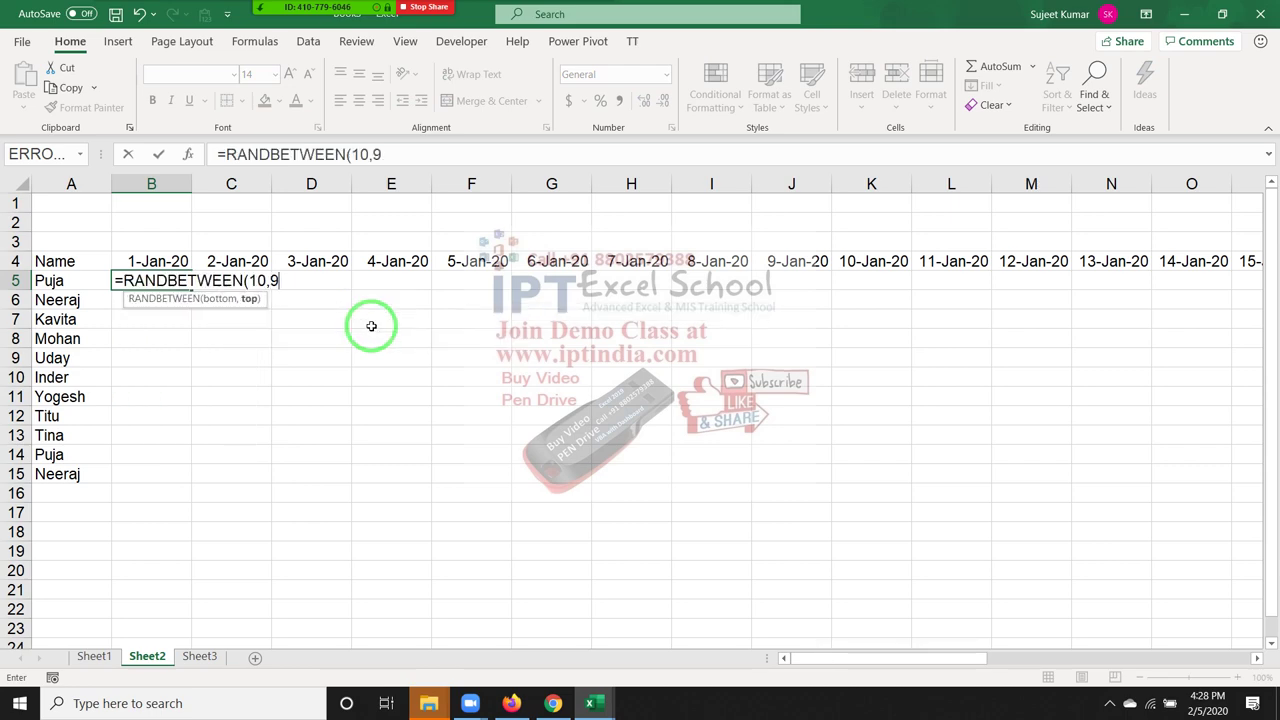
{"action": "type", "text": "0"}
{"action": "key", "text": "Up"}
{"action": "key", "text": "ctrl+Right"}
{"action": "key", "text": "Down"}
{"action": "key", "text": "ctrl+shift+Left"}
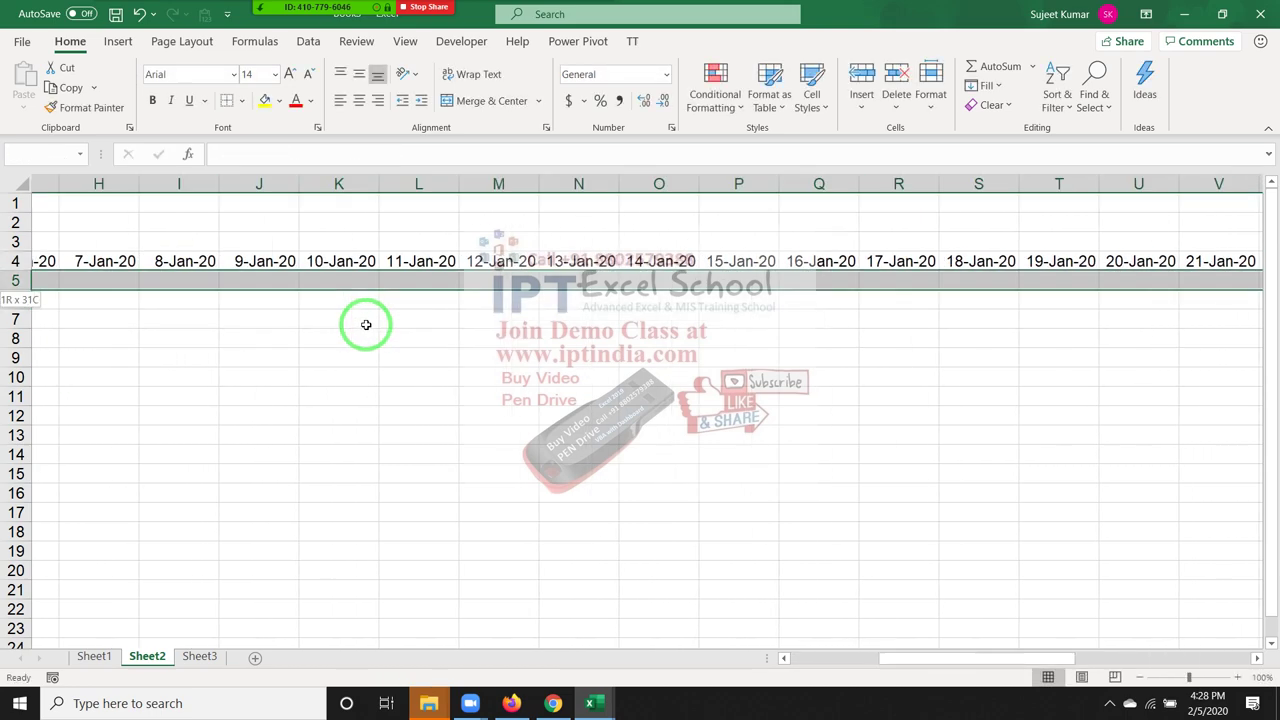
{"action": "key", "text": "shift+Down"}
{"action": "key", "text": "shift+Down"}
{"action": "key", "text": "shift+Down"}
{"action": "key", "text": "shift+Down"}
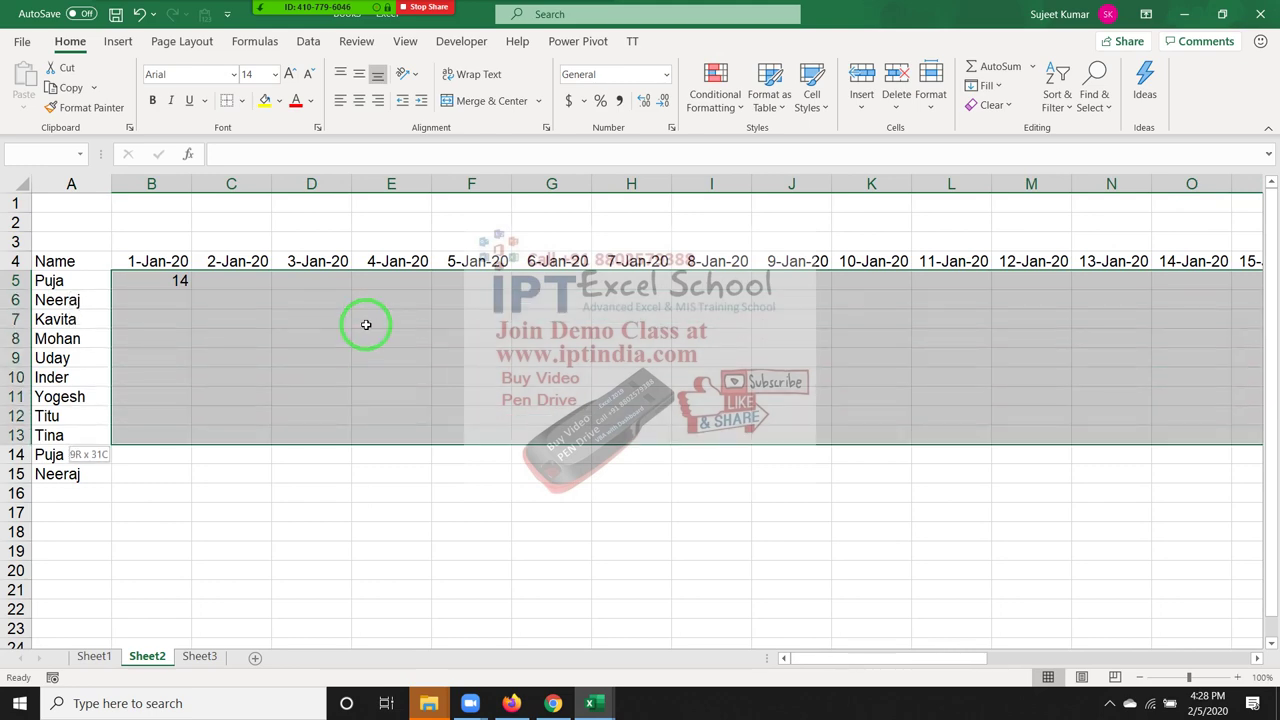
{"action": "key", "text": "shift+Down"}
{"action": "key", "text": "shift+Down"}
{"action": "key", "text": "ctrl+d"}
{"action": "key", "text": "ctrl+r"}
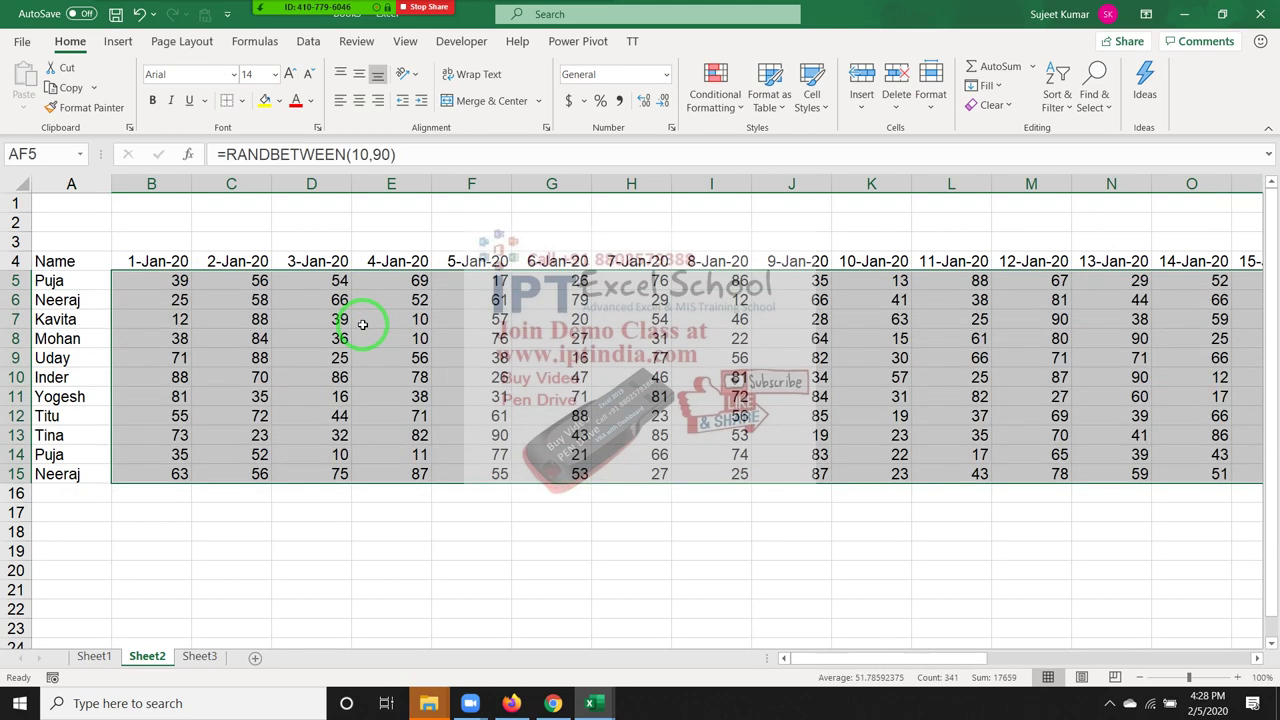
{"action": "key", "text": "ctrl+c"}
{"action": "left_click", "coordinate": [24, 106]}
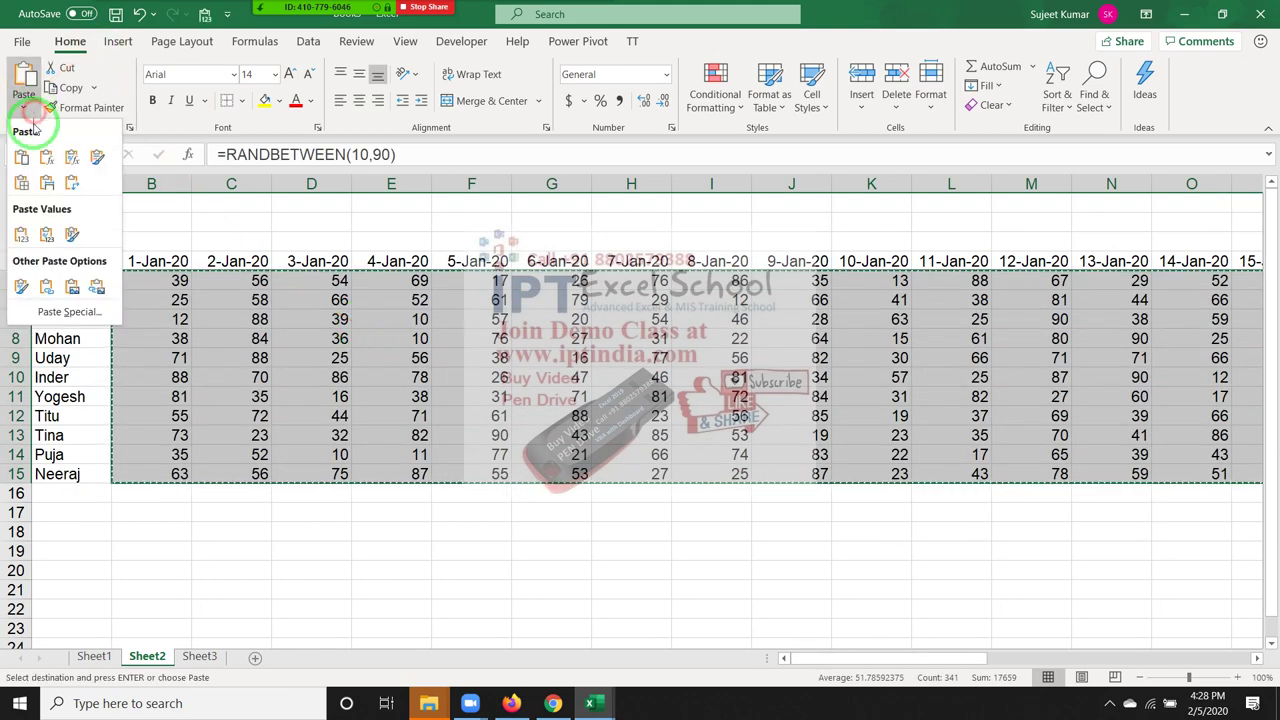
{"action": "left_click", "coordinate": [21, 234]}
{"action": "key", "text": "Escape"}
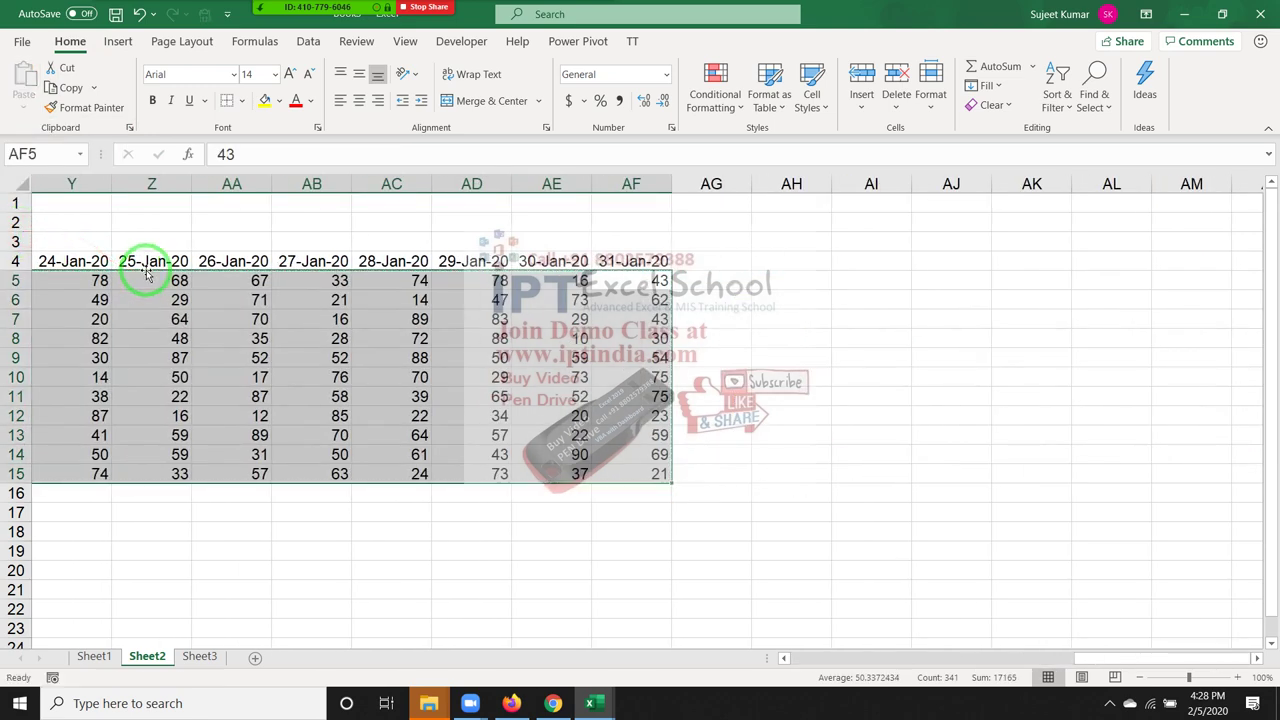
{"action": "type", "text": "P"}
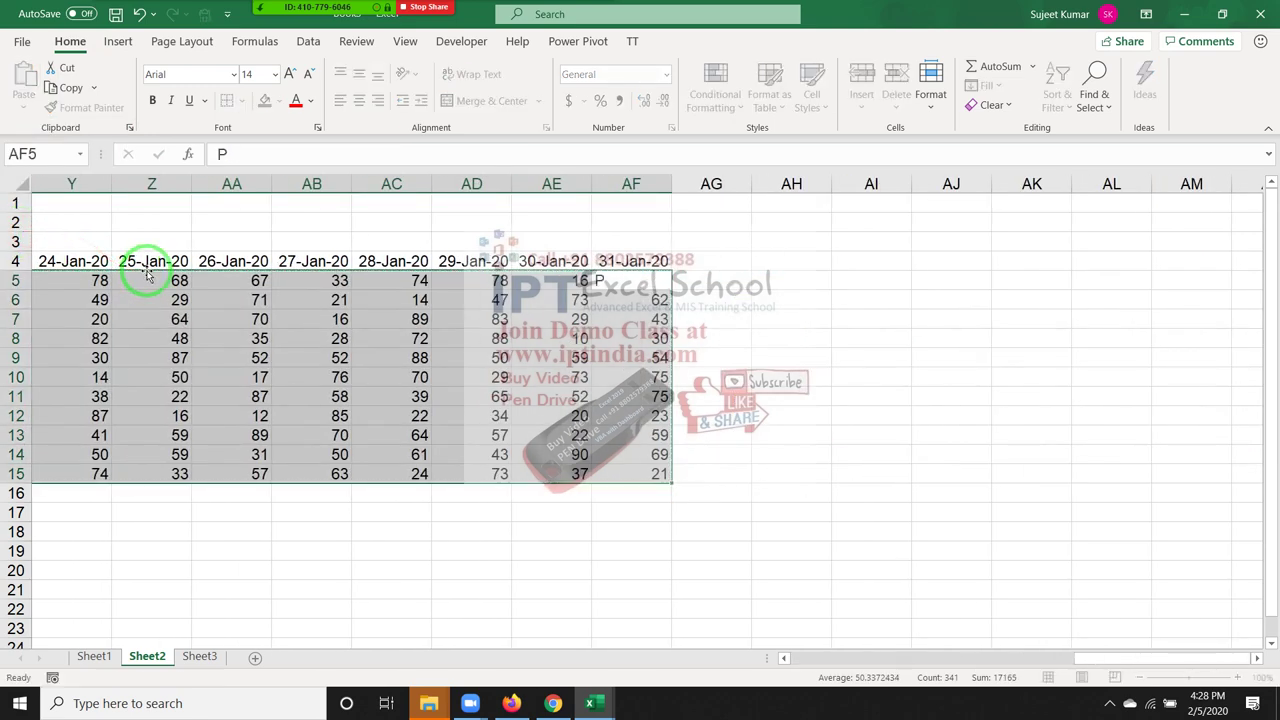
{"action": "key", "text": "Left"}
{"action": "key", "text": "Home"}
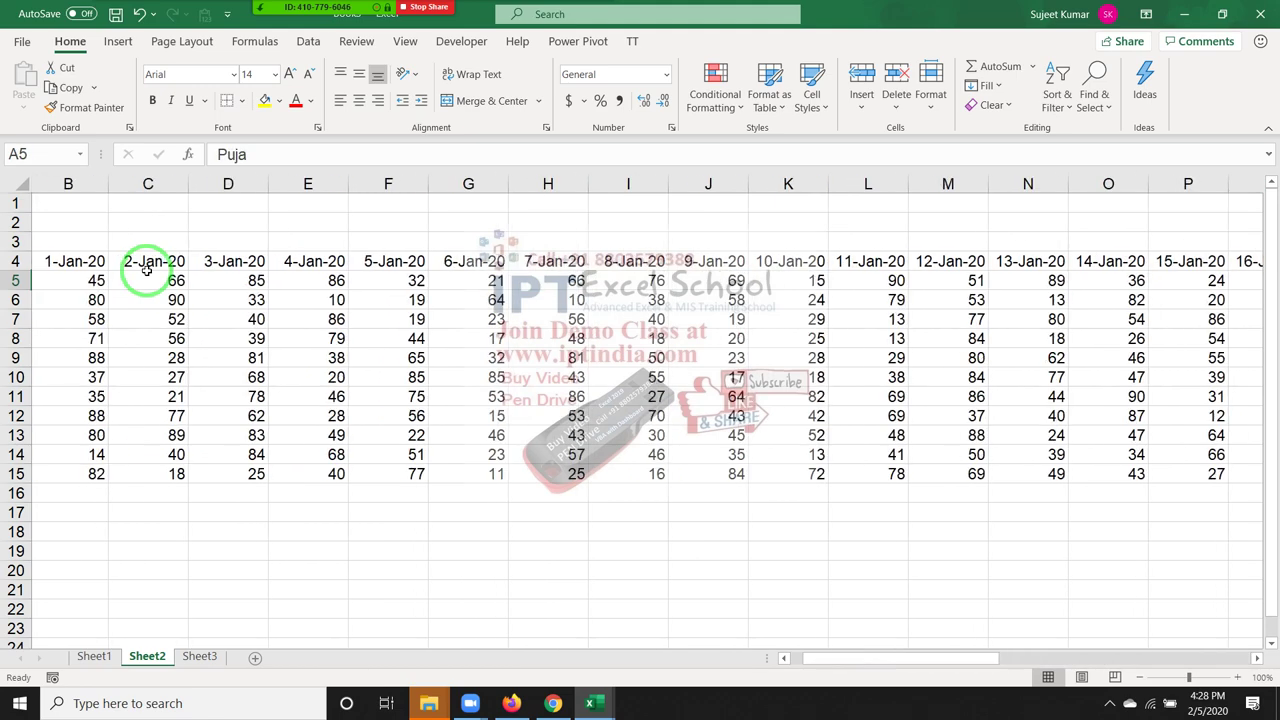
{"action": "key", "text": "Right"}
{"action": "type", "text": "P"}
{"action": "key", "text": "Return"}
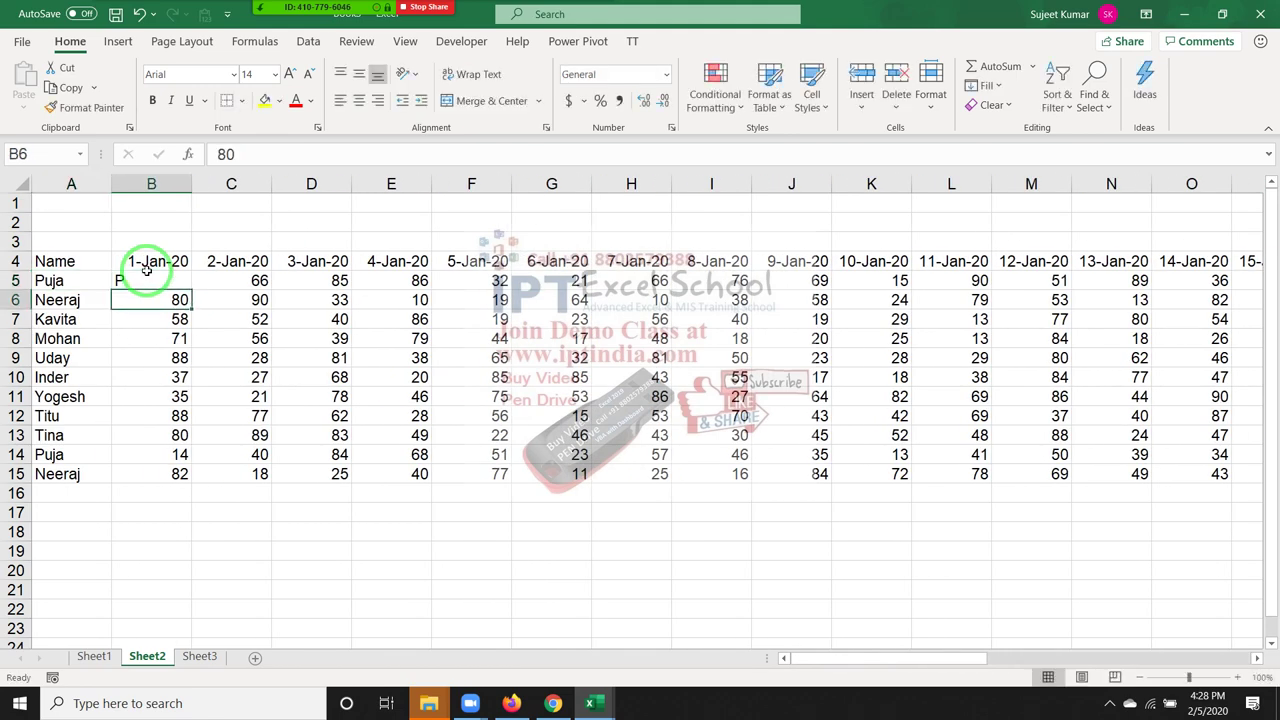
{"action": "key", "text": "Up"}
{"action": "key", "text": "ctrl+shift+Right"}
{"action": "key", "text": "ctrl+shift+Down"}
{"action": "key", "text": "ctrl+r"}
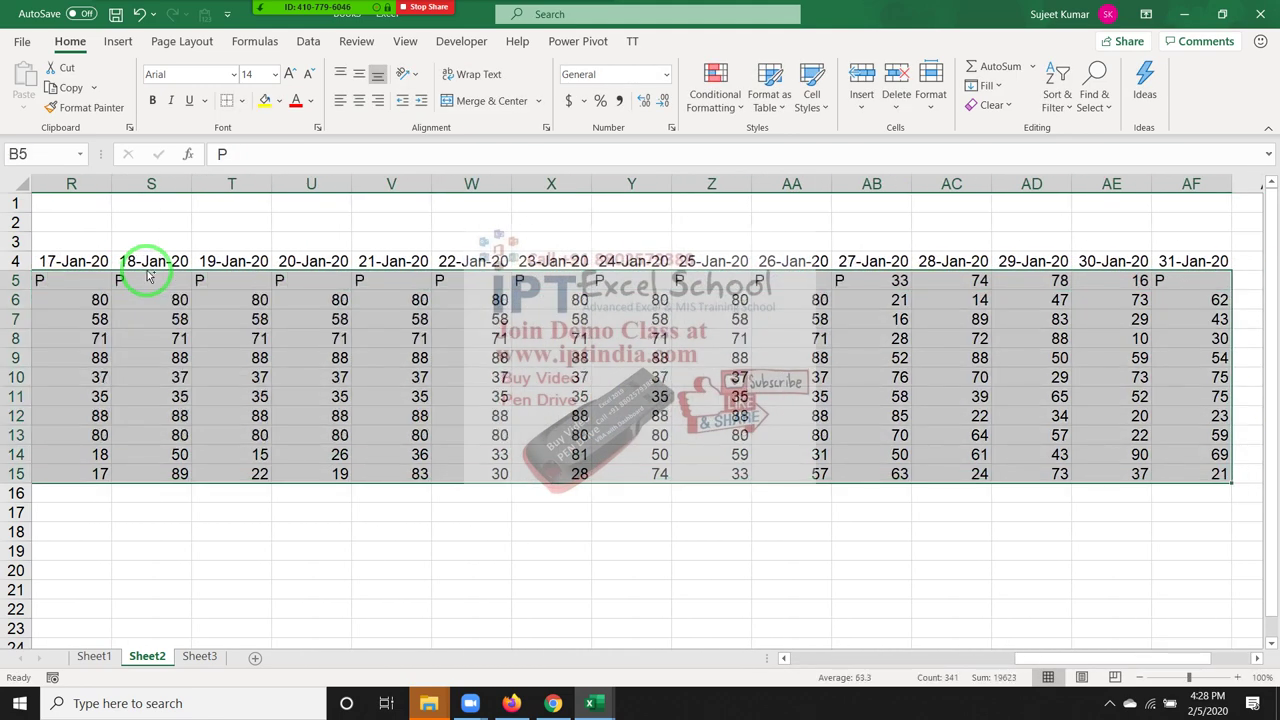
{"action": "key", "text": "ctrl+z"}
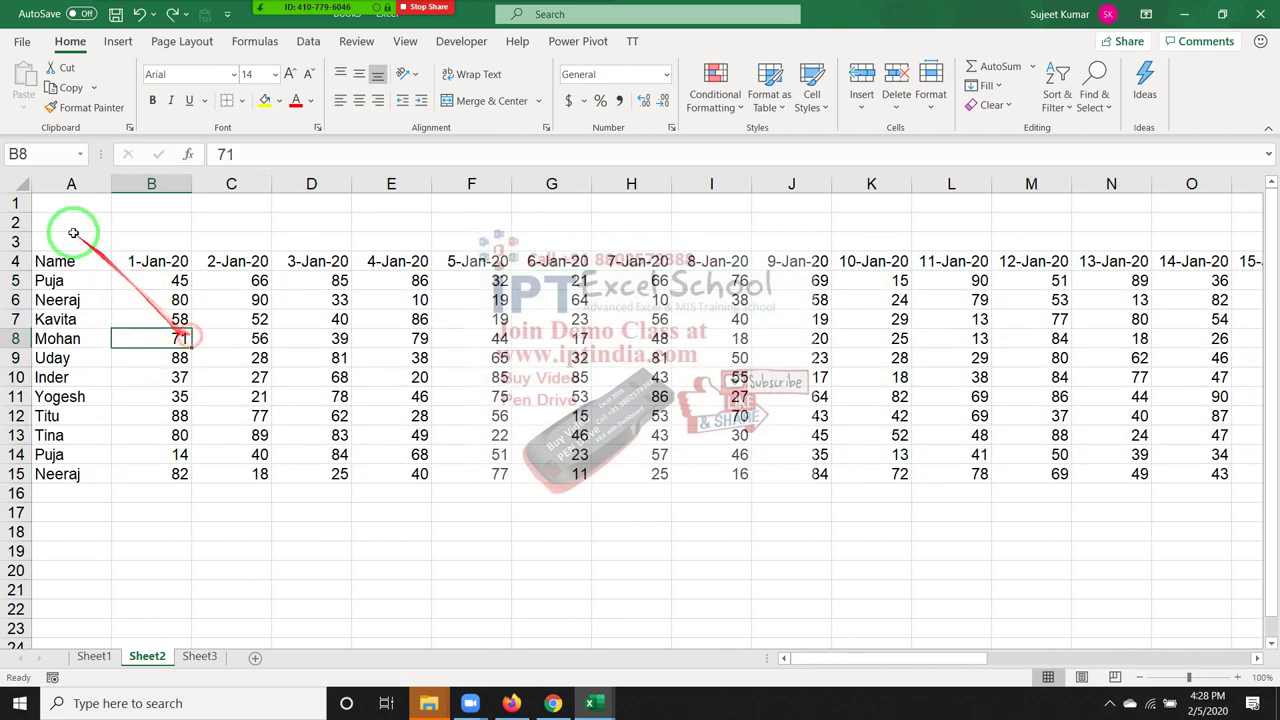
- AutoFit all Sheet2 columns to their contents
{"action": "left_click", "coordinate": [23, 181]}
{"action": "double_click", "coordinate": [191, 184]}
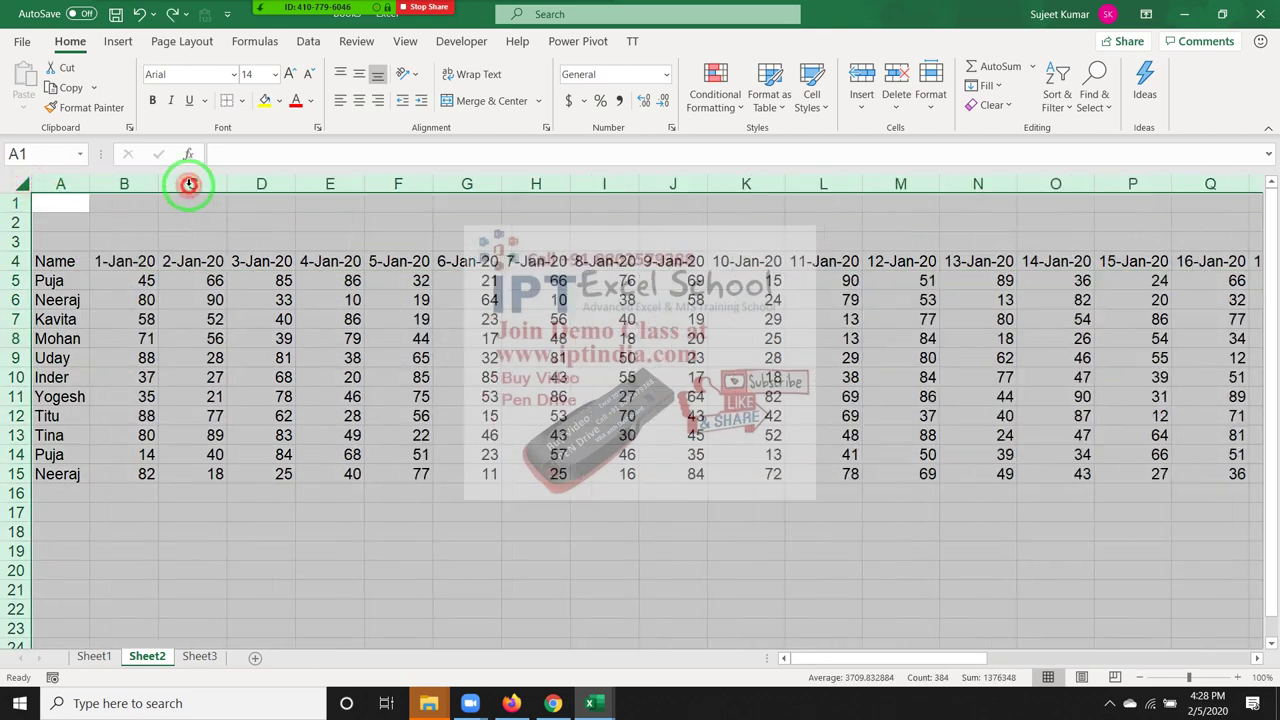
{"action": "left_click", "coordinate": [216, 318]}
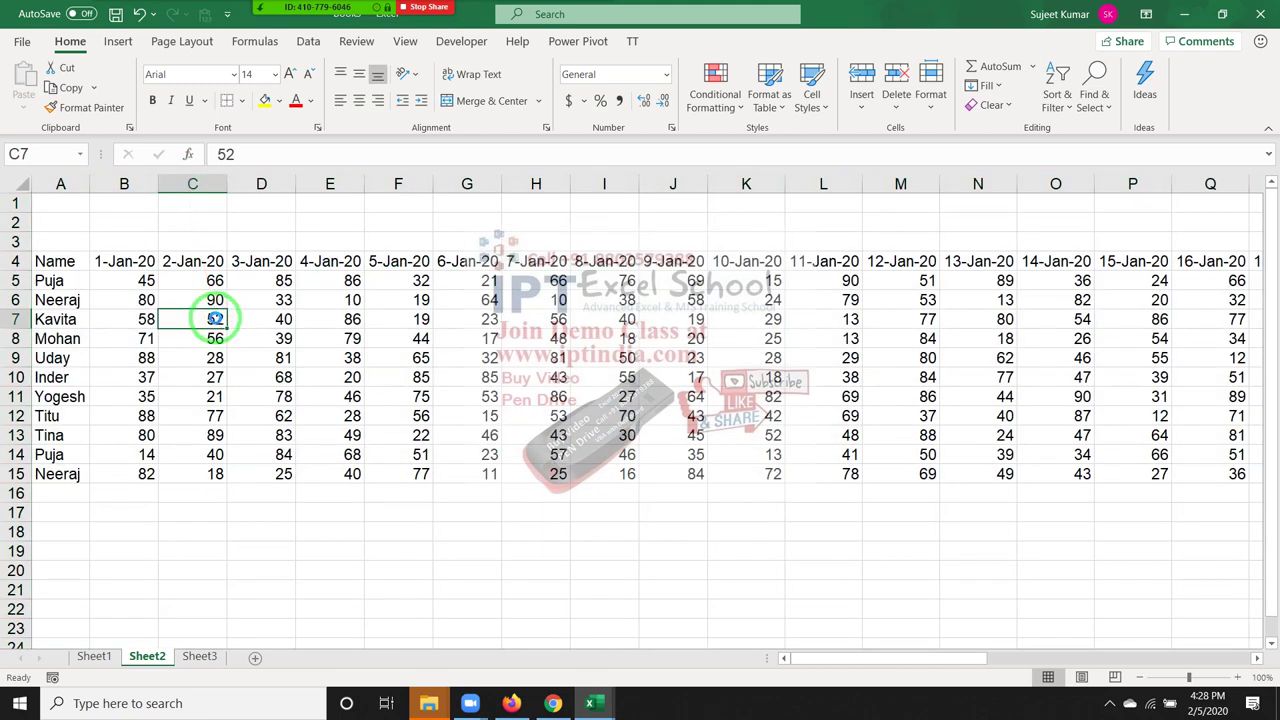
- Set the print layout to Landscape orientation with Narrow margins
{"action": "key", "text": "ctrl+p"}
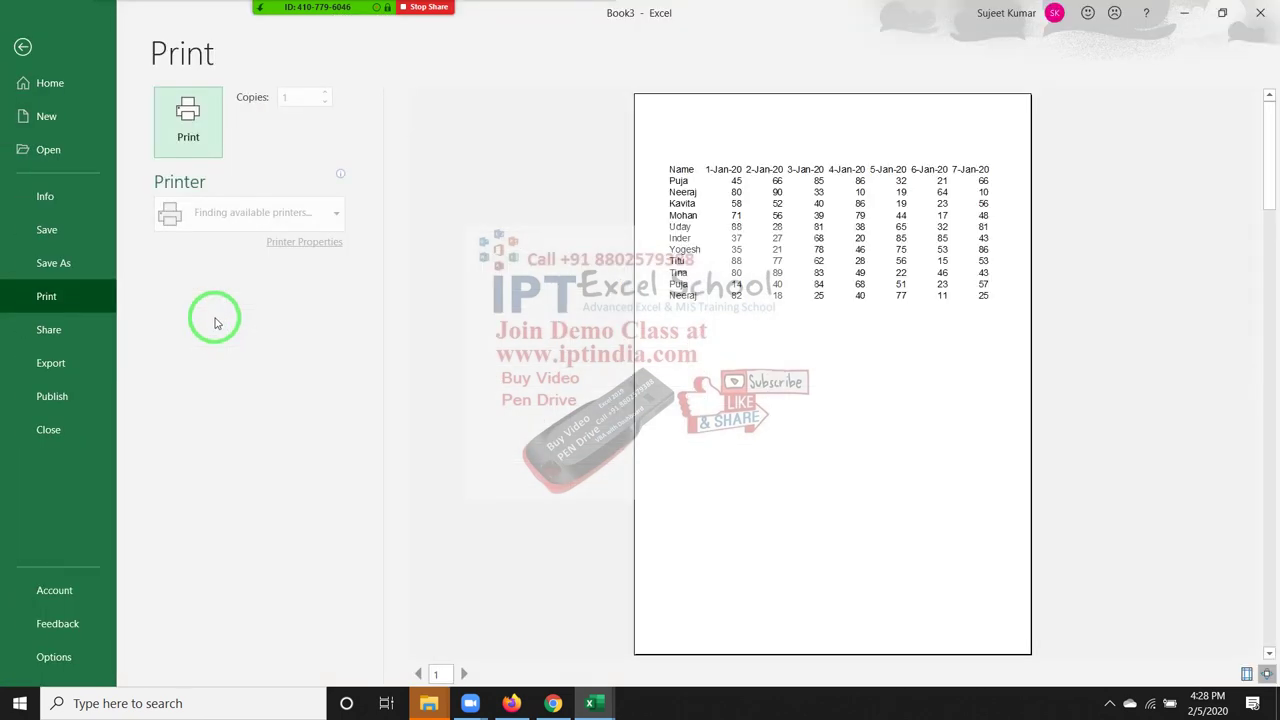
{"action": "left_click", "coordinate": [307, 403]}
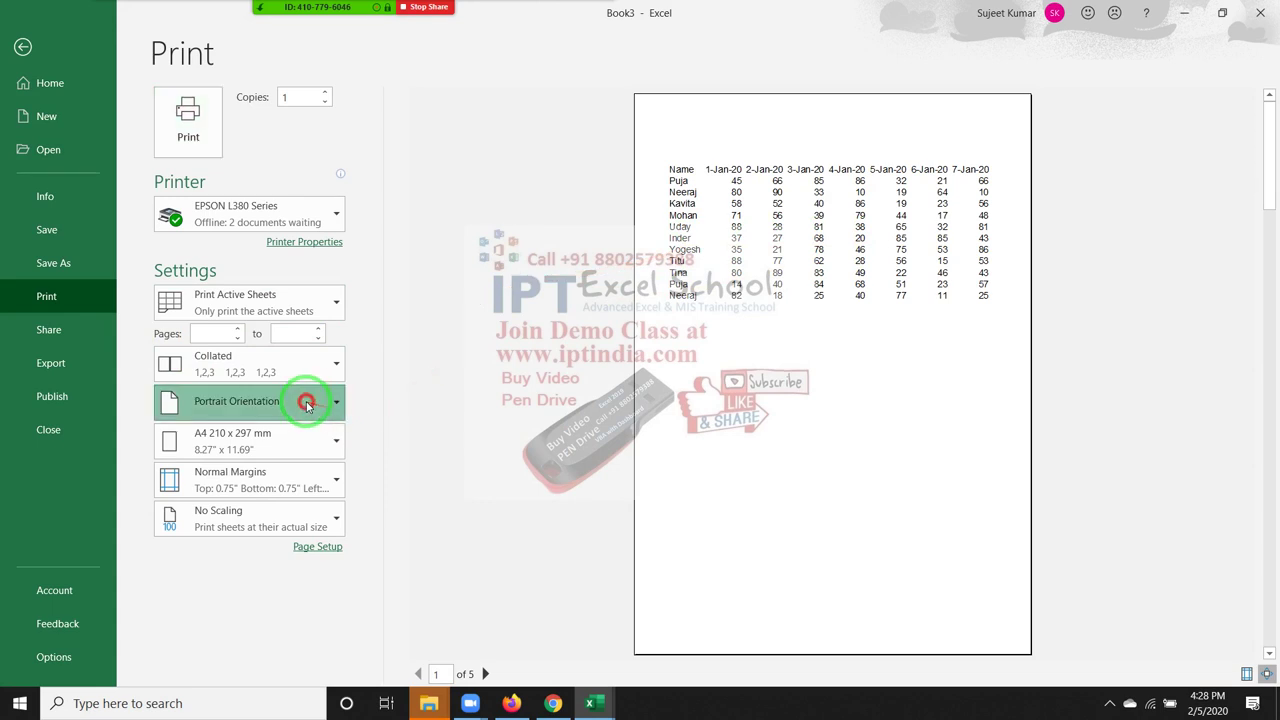
{"action": "left_click", "coordinate": [314, 478]}
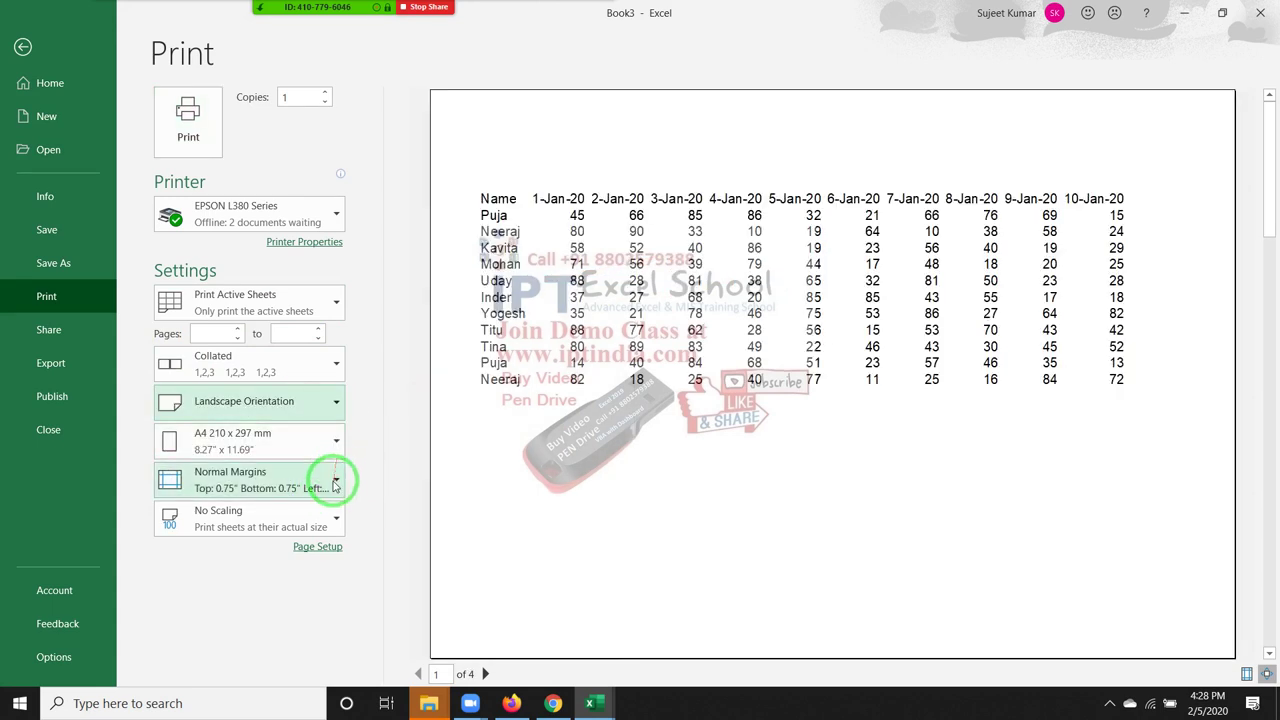
{"action": "left_click", "coordinate": [335, 485]}
{"action": "left_click", "coordinate": [297, 430]}
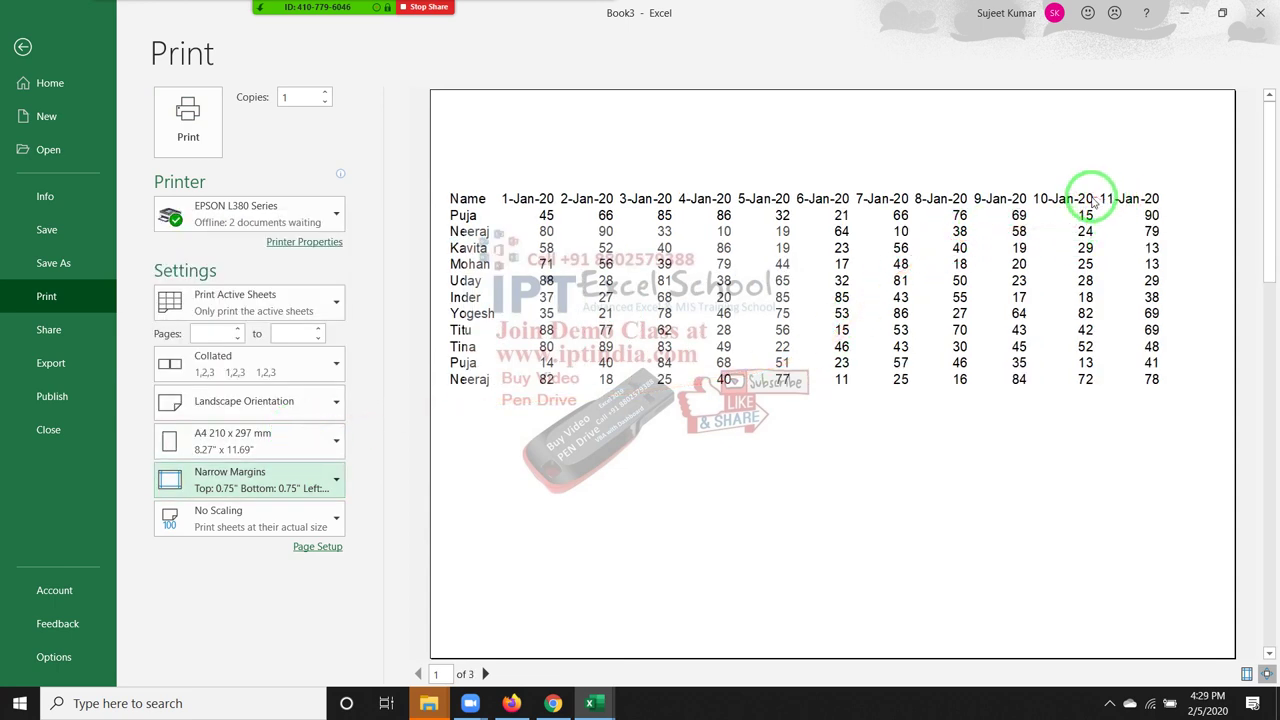
{"action": "key", "text": "Escape"}
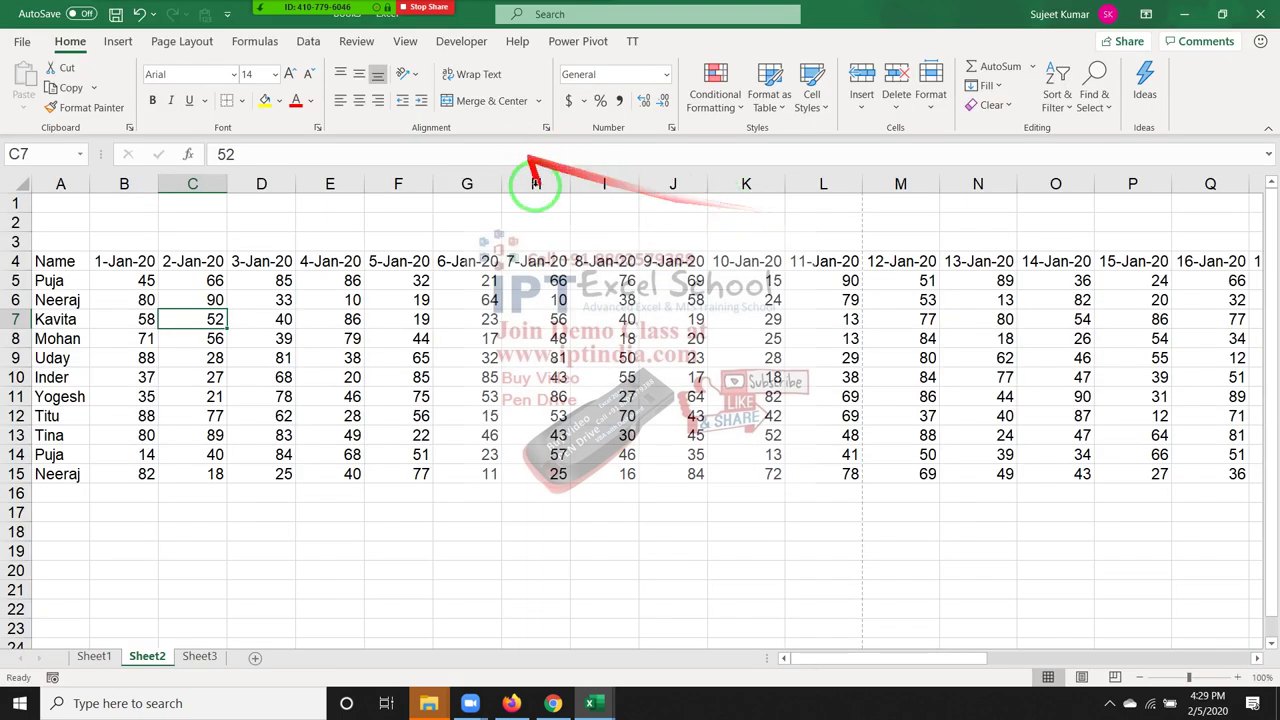
- Lower Sheet2's print scale to 80% and check the landscape preview
{"action": "left_click", "coordinate": [208, 48]}
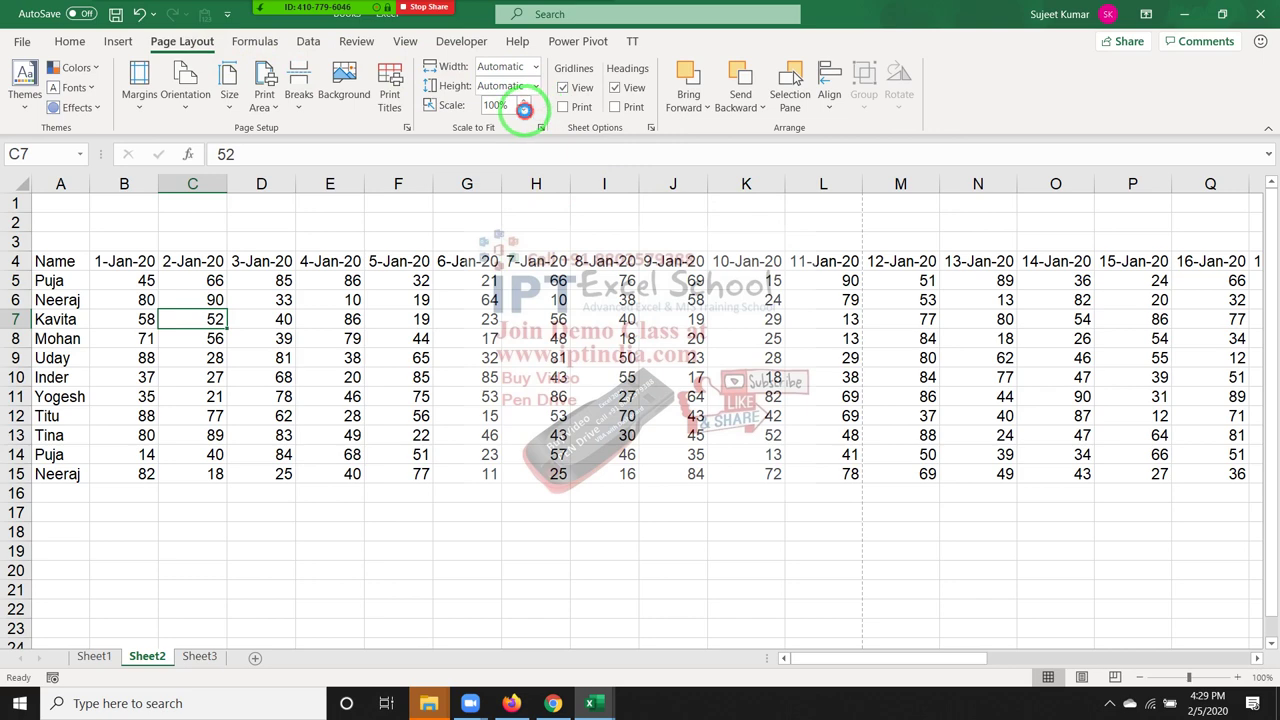
{"action": "left_click", "coordinate": [524, 110]}
{"action": "left_click", "coordinate": [525, 112]}
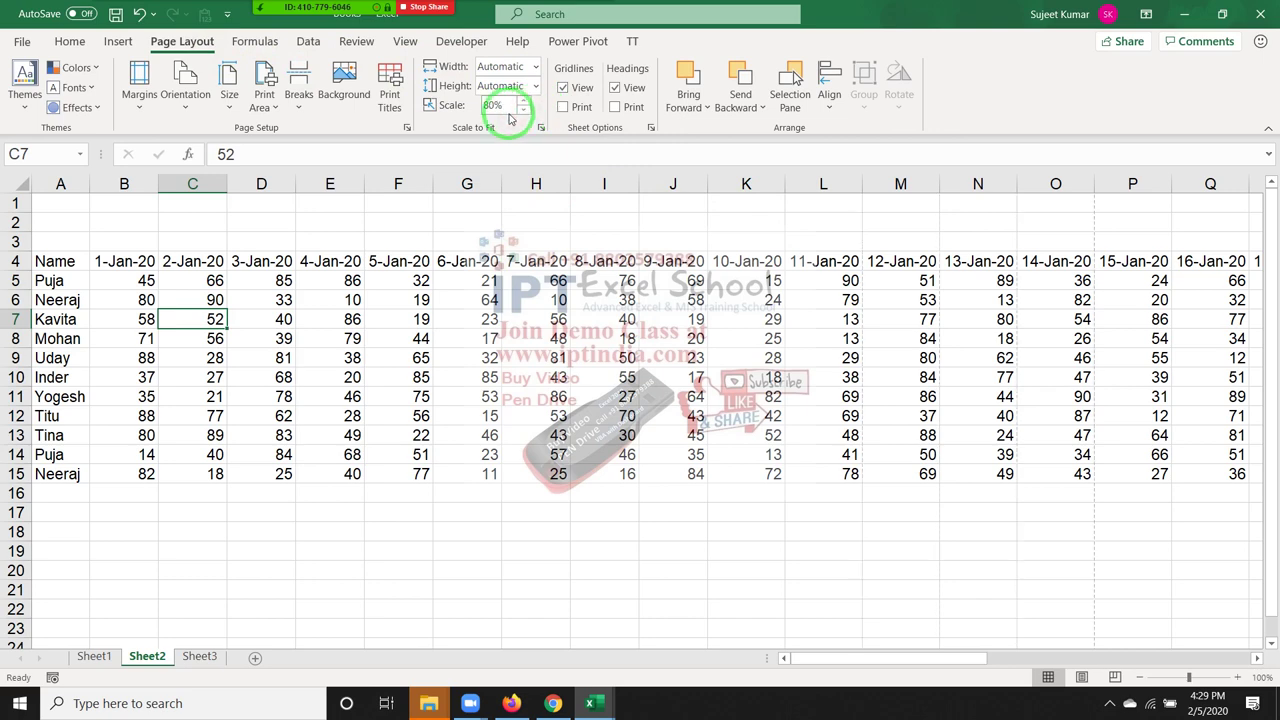
{"action": "key", "text": "ctrl+p"}
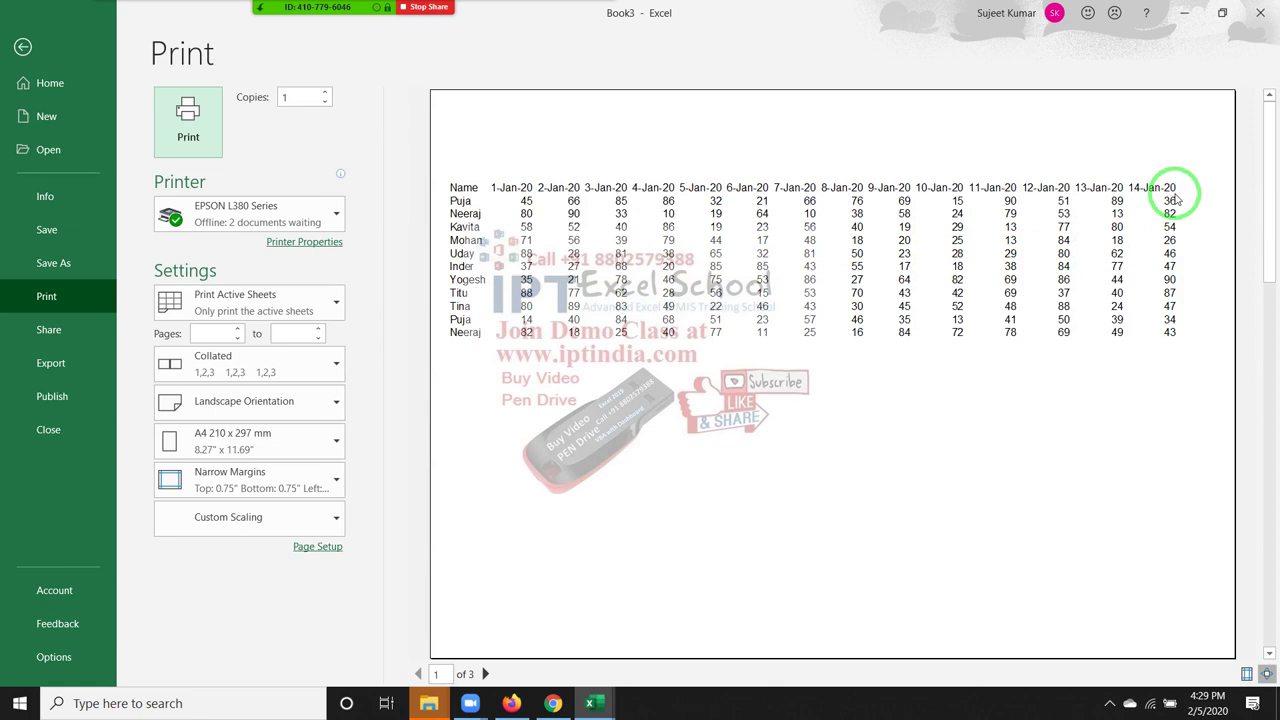
{"action": "key", "text": "Escape"}
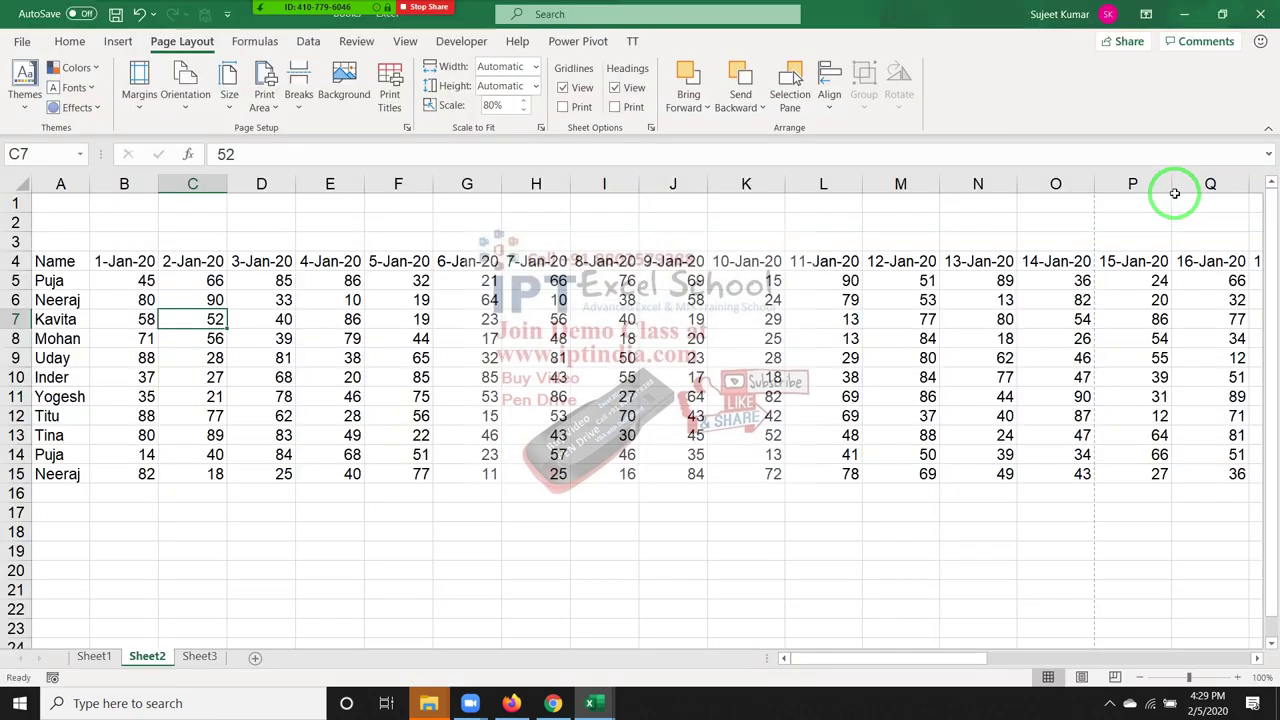
{"action": "left_click", "coordinate": [117, 261]}
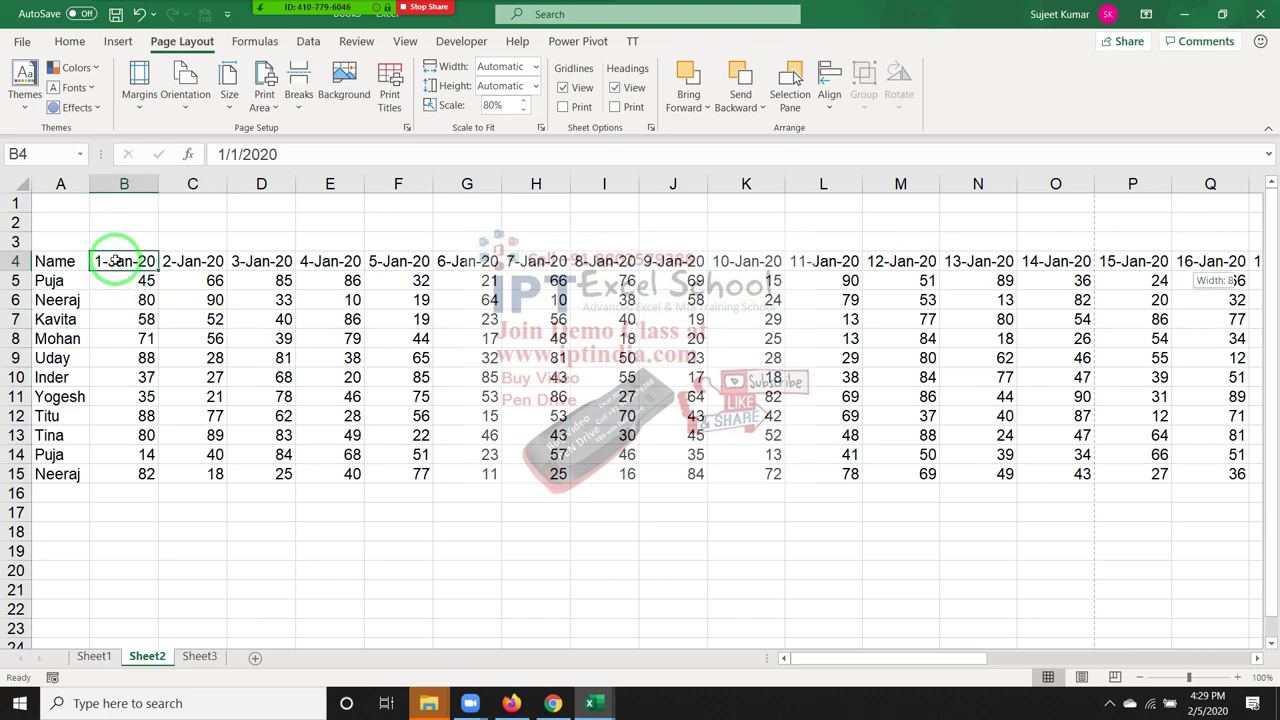
- Select the Sheet2 header row A4:AF4
{"action": "key", "text": "ctrl+Right"}
{"action": "key", "text": "ctrl+Left"}
{"action": "key", "text": "Down"}
{"action": "key", "text": "Right"}
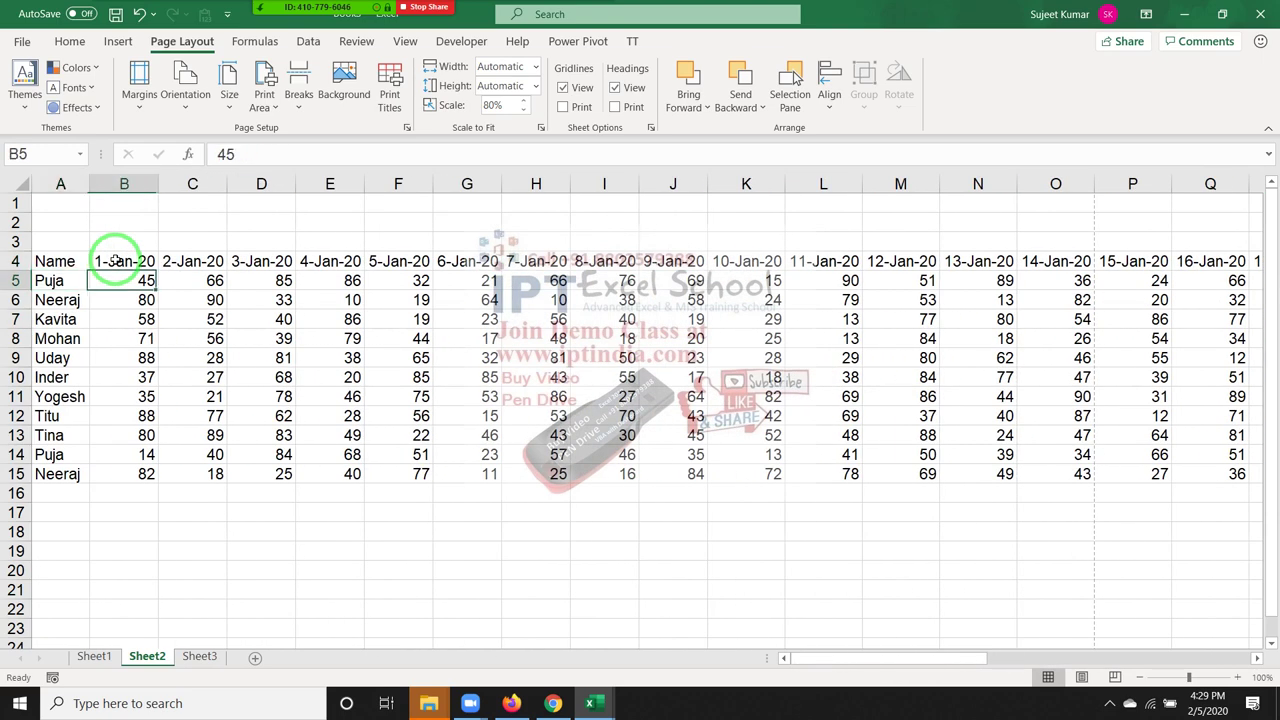
{"action": "key", "text": "ctrl+shift+Down"}
{"action": "key", "text": "Up"}
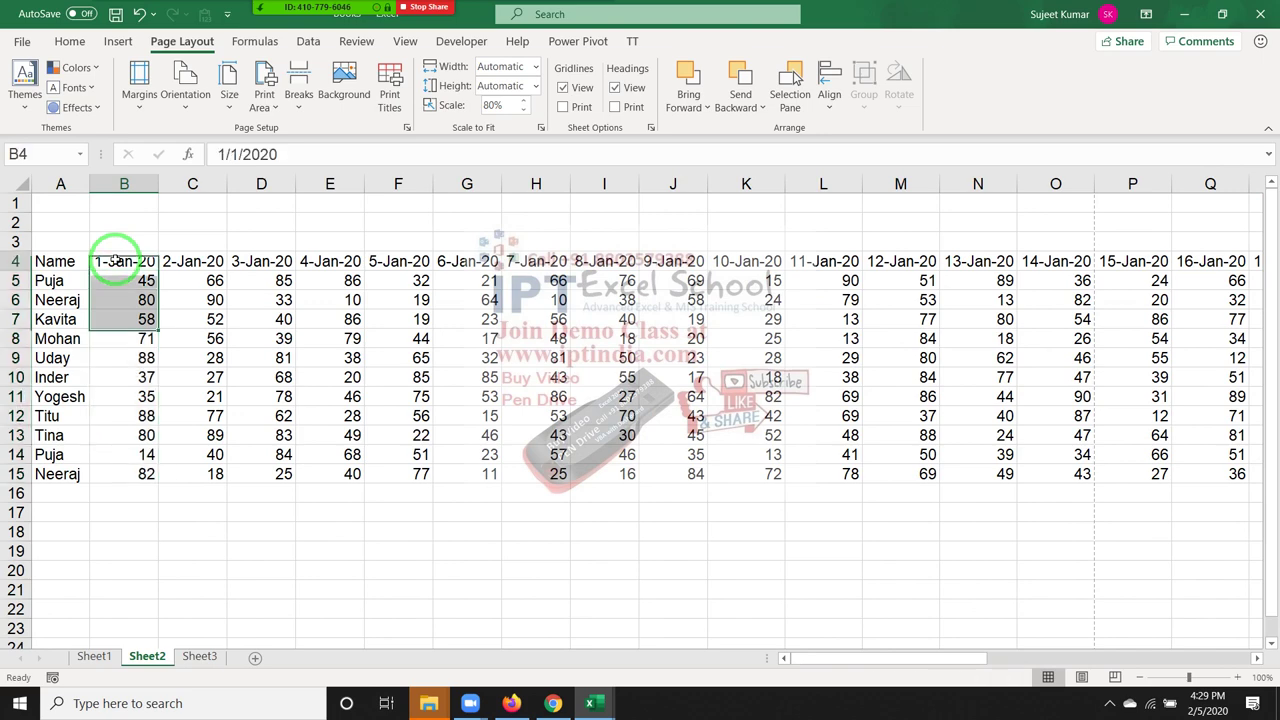
{"action": "key", "text": "Left"}
{"action": "key", "text": "ctrl+shift+Right"}
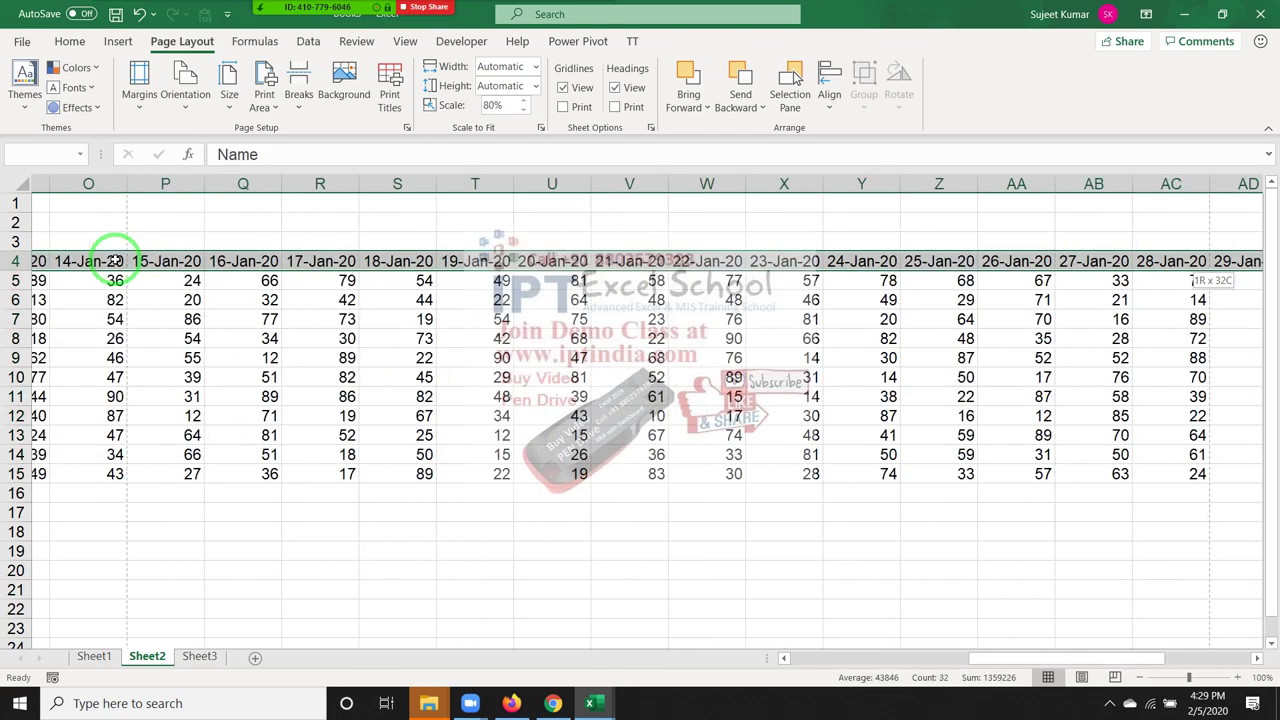
- Rotate the A4:AF4 header text to read upward with Rotate Text Up
{"action": "left_click", "coordinate": [69, 41]}
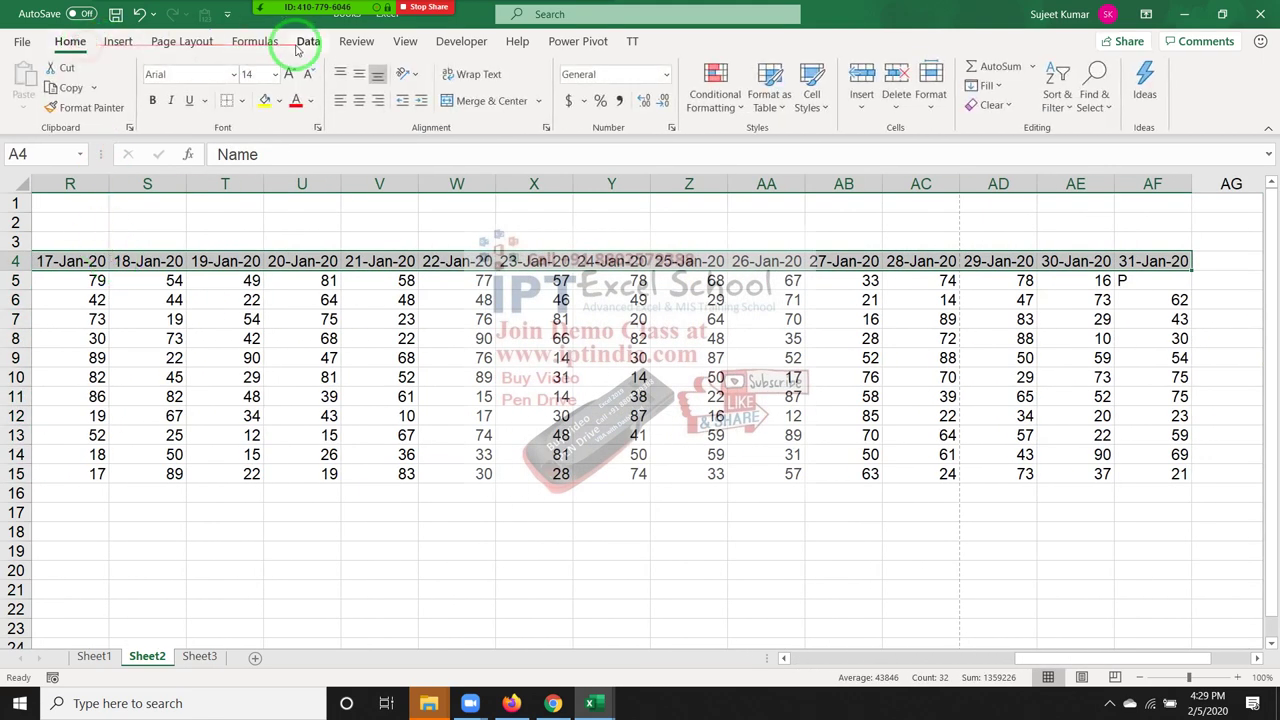
{"action": "left_click", "coordinate": [414, 76]}
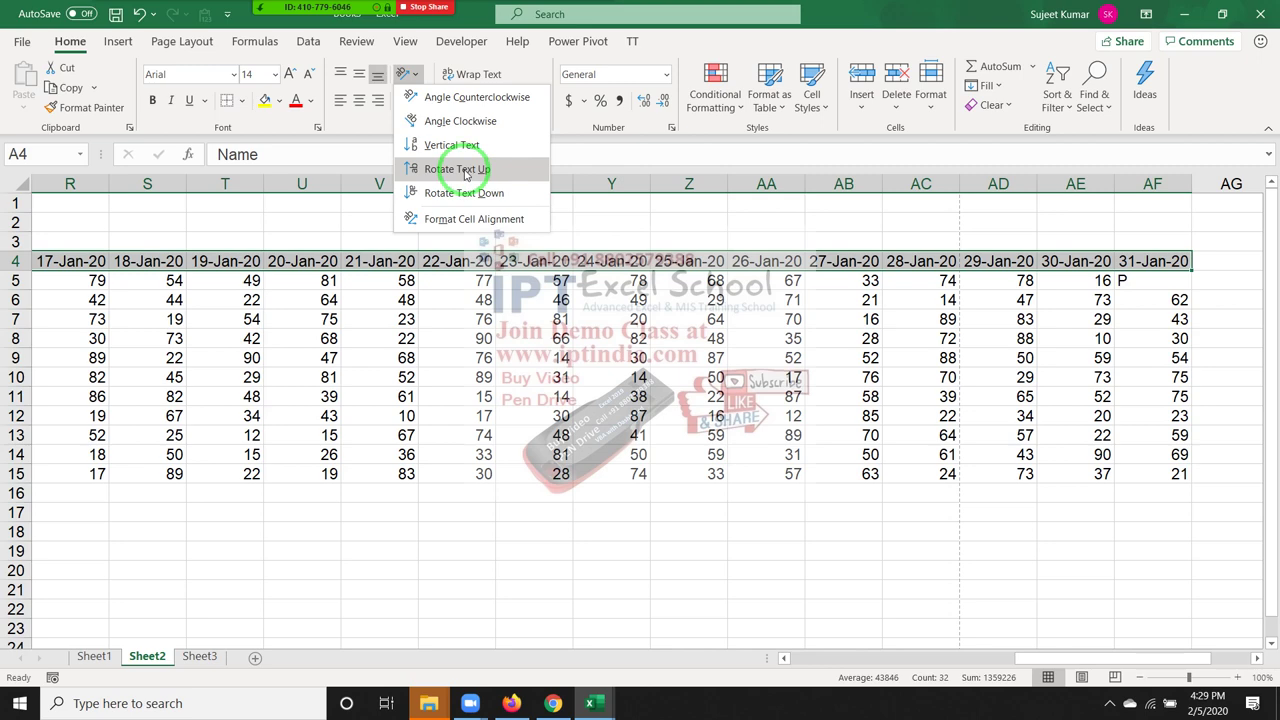
{"action": "left_click", "coordinate": [465, 170]}
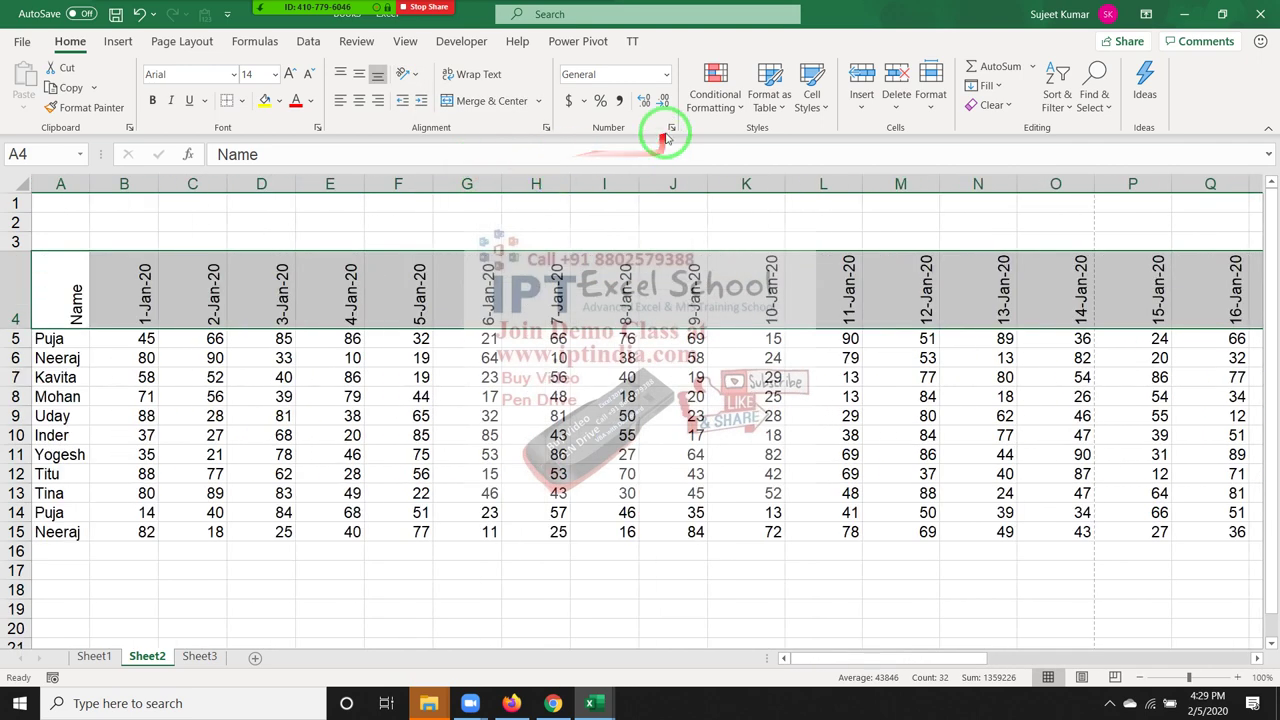
{"action": "left_click", "coordinate": [670, 131]}
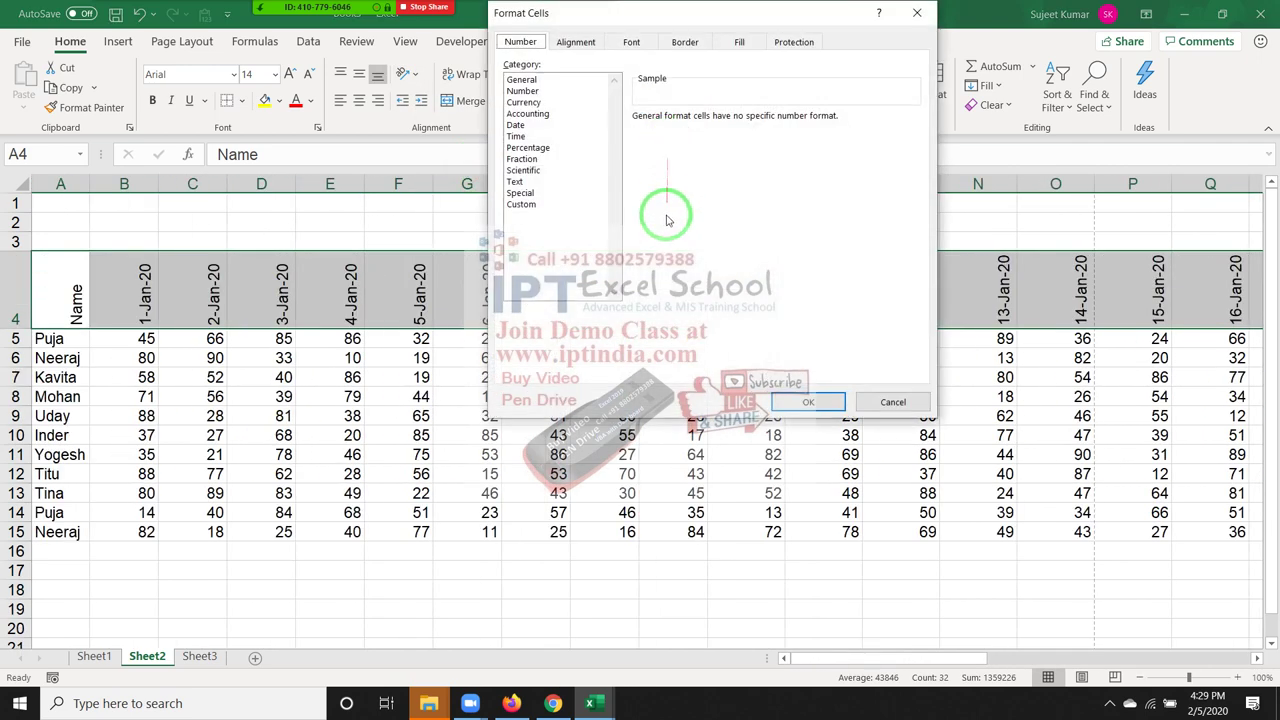
{"action": "left_click", "coordinate": [578, 42]}
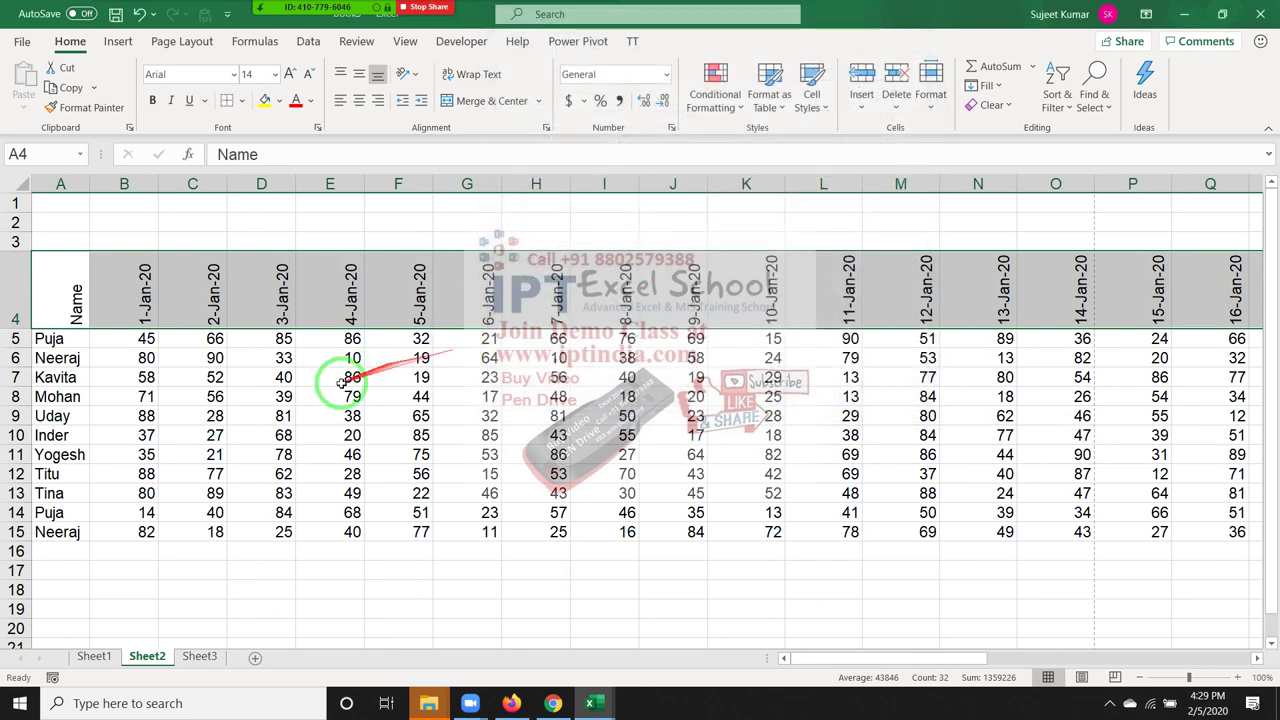
{"action": "left_click", "coordinate": [261, 396]}
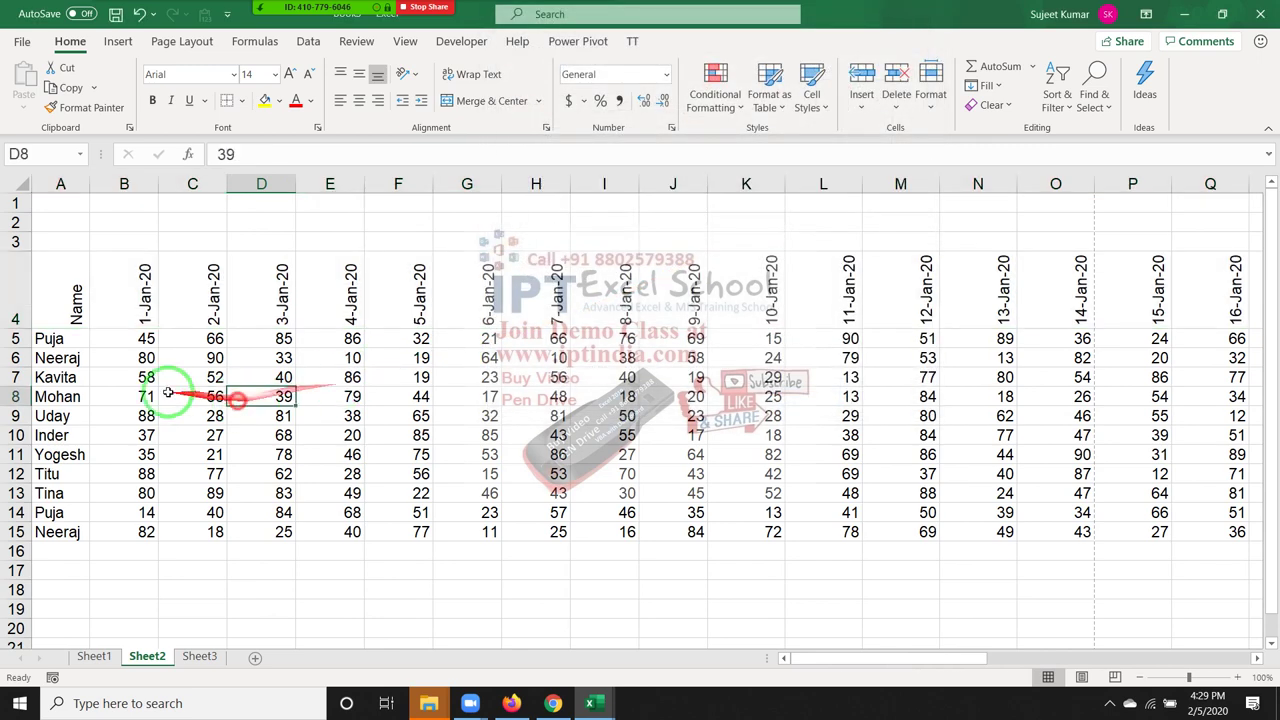
- AutoFit all columns narrower and select the attendance grid A4:AF15
{"action": "left_click", "coordinate": [22, 184]}
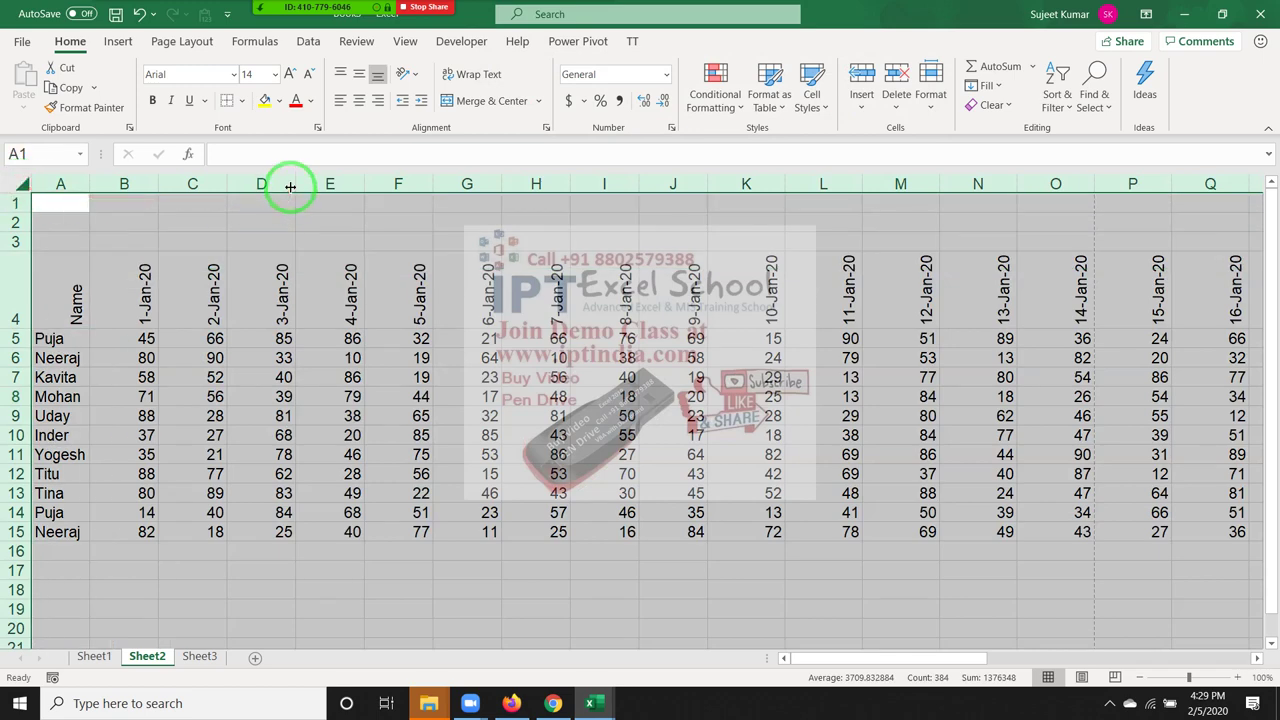
{"action": "double_click", "coordinate": [290, 186]}
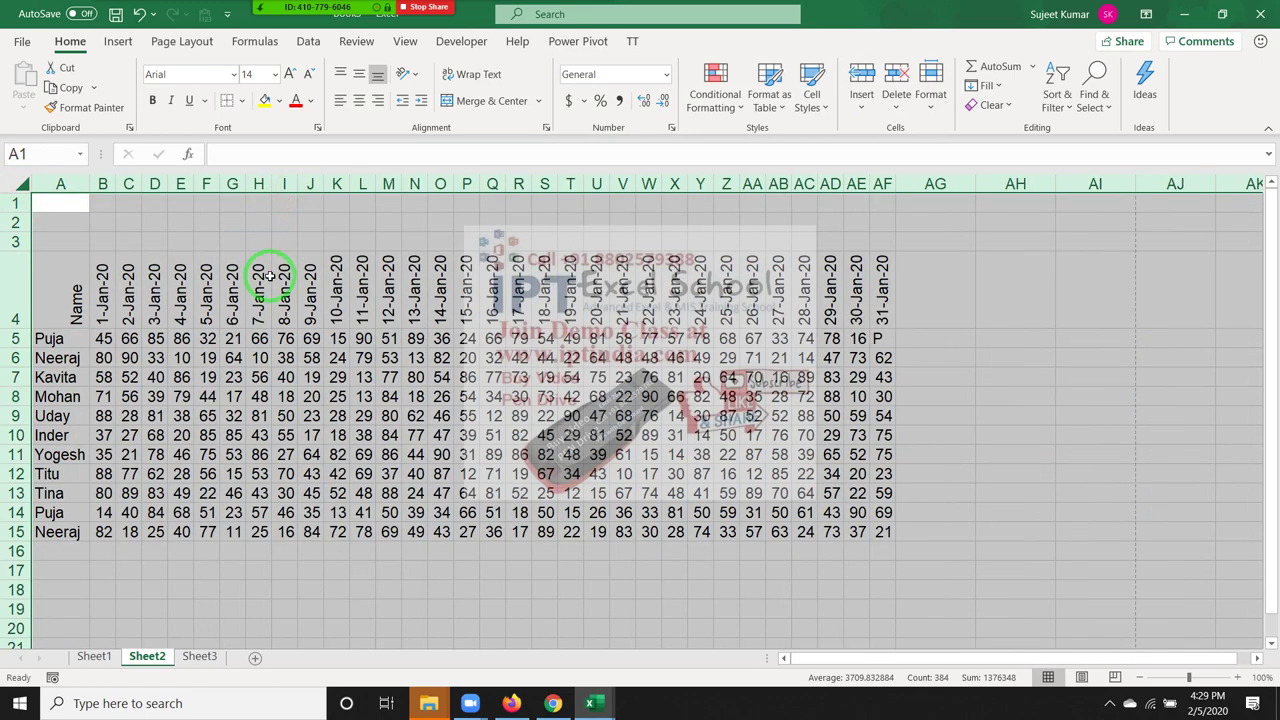
{"action": "left_click", "coordinate": [258, 357]}
{"action": "left_click_drag", "start_coordinate": [40, 288], "coordinate": [856, 290]}
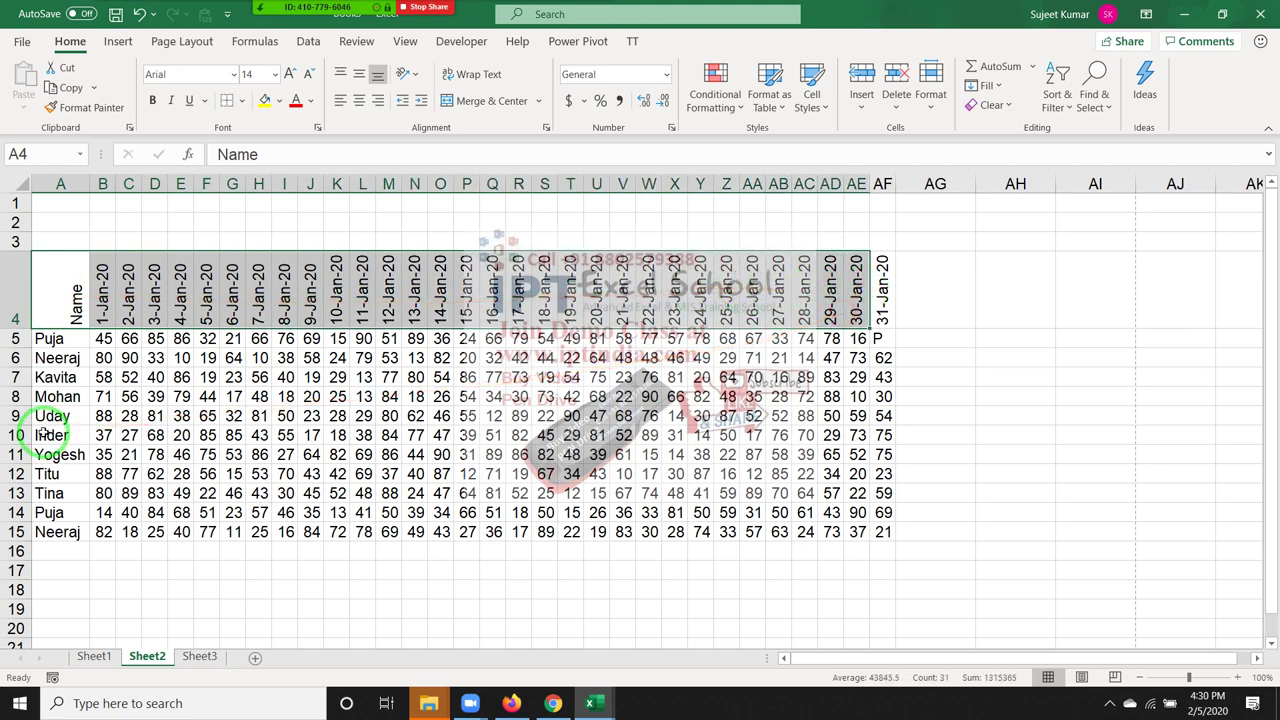
{"action": "left_click", "coordinate": [48, 305]}
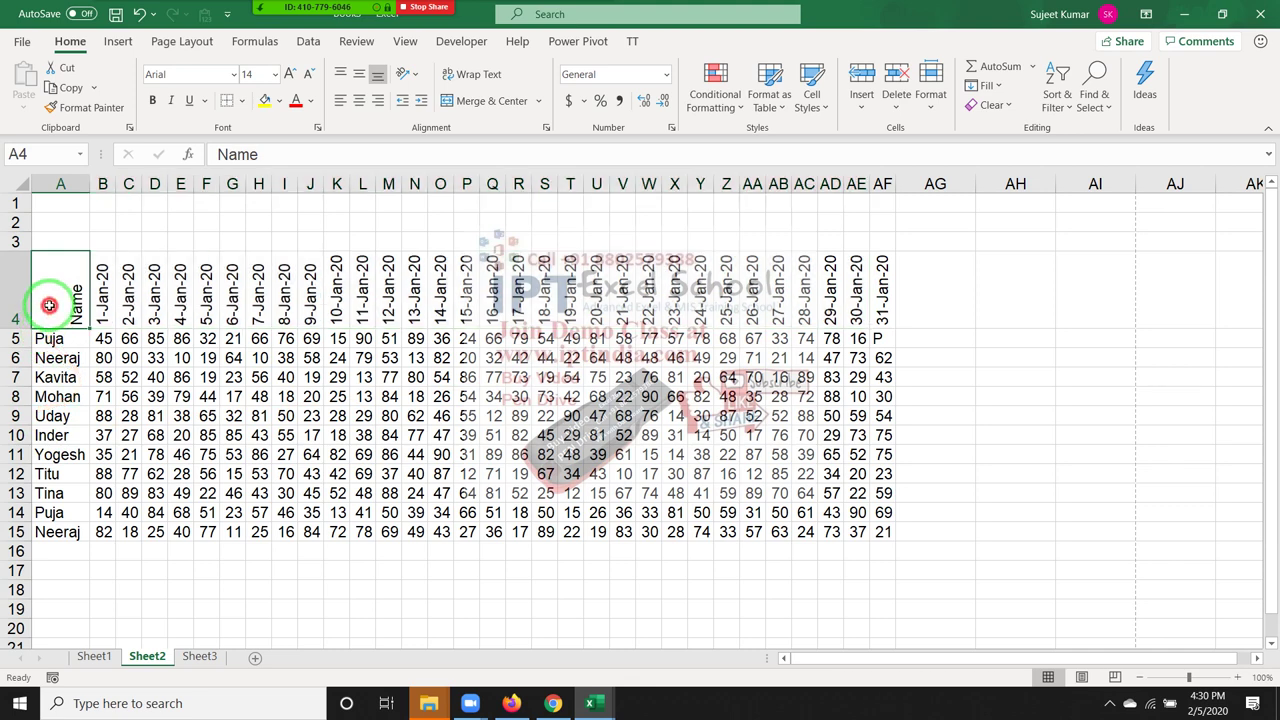
{"action": "left_click_drag", "start_coordinate": [48, 305], "coordinate": [872, 530]}
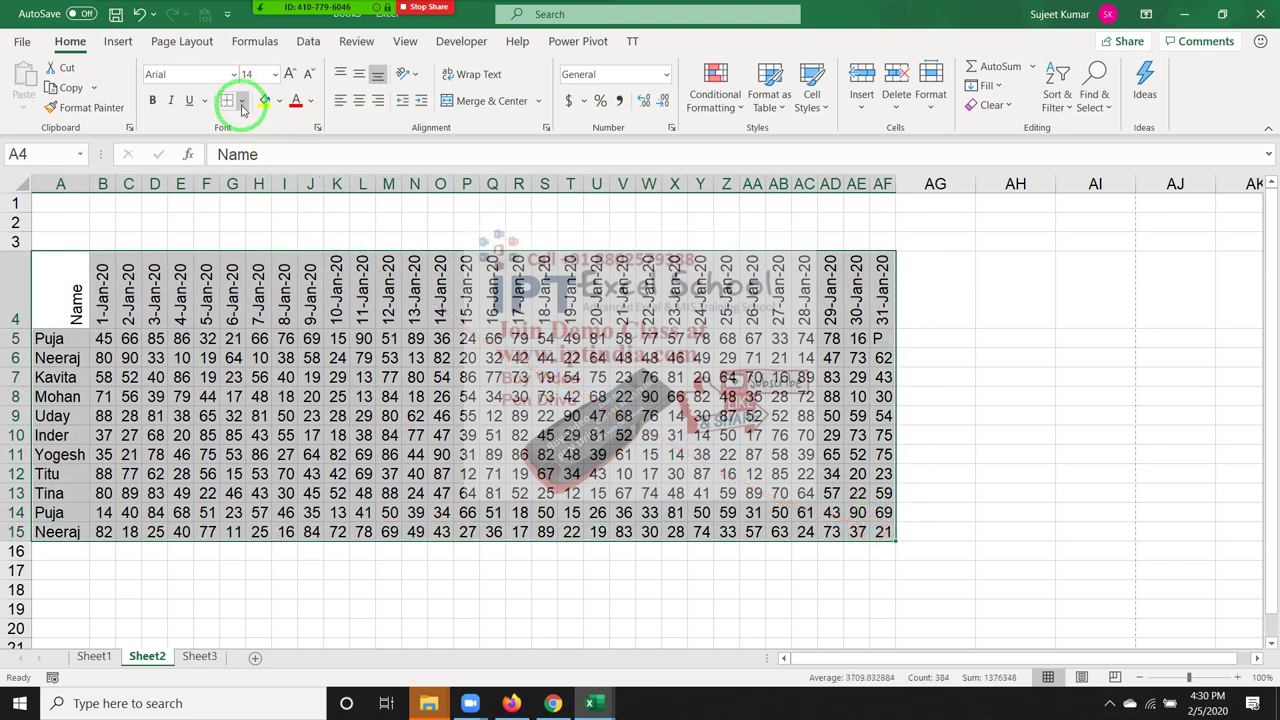
- Turn on gridline printing for Sheet2 and check the preview
{"action": "left_click", "coordinate": [183, 42]}
{"action": "left_click", "coordinate": [562, 107]}
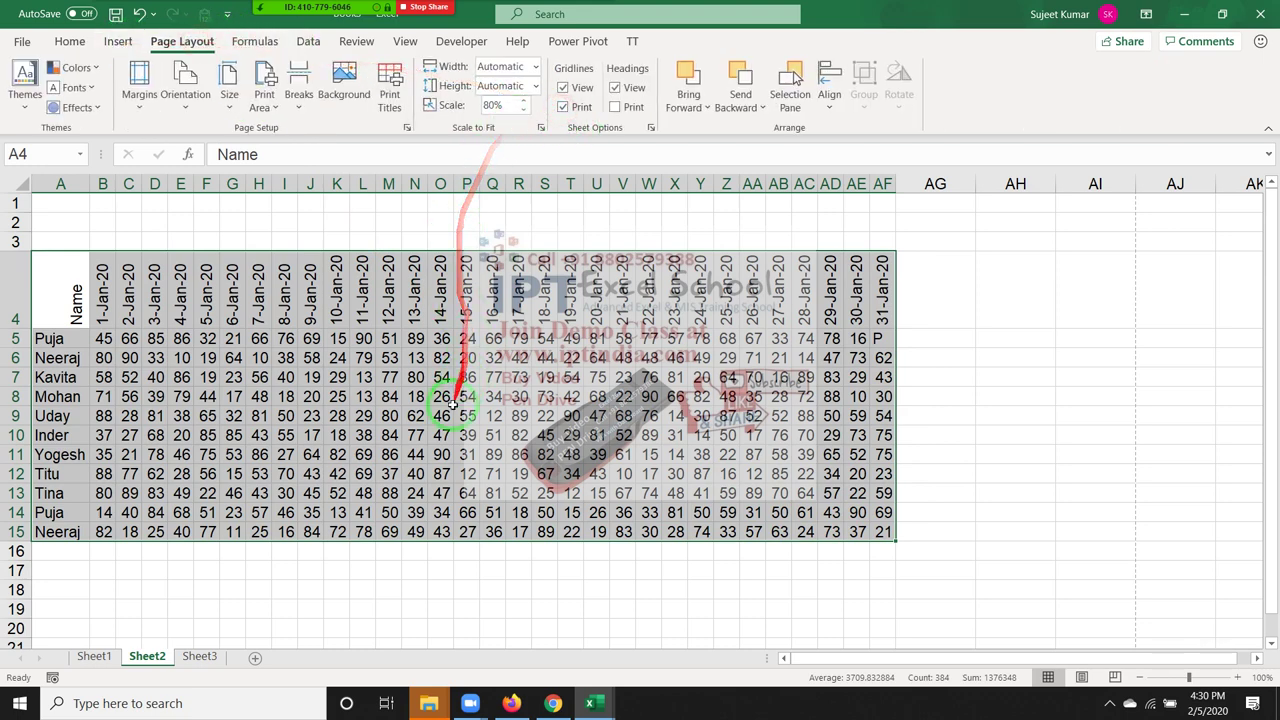
{"action": "left_click_drag", "start_coordinate": [440, 435], "coordinate": [440, 455]}
{"action": "key", "text": "ctrl+p"}
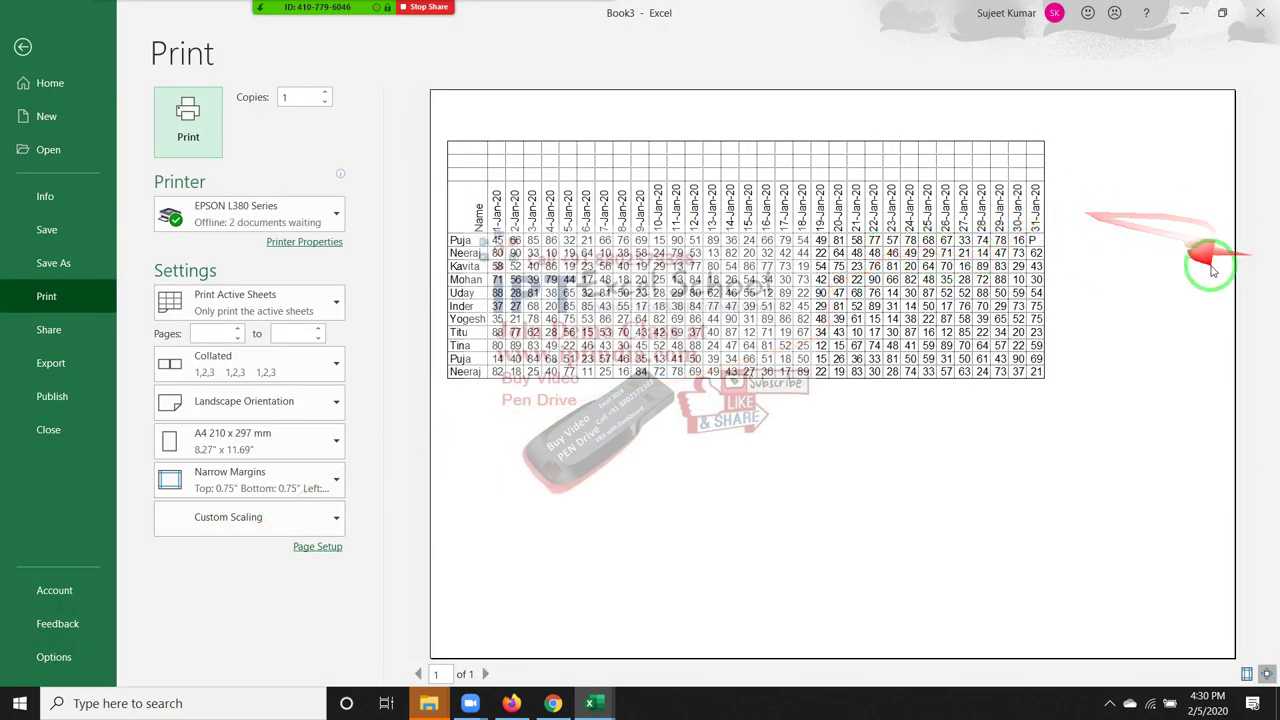
{"action": "key", "text": "Escape"}
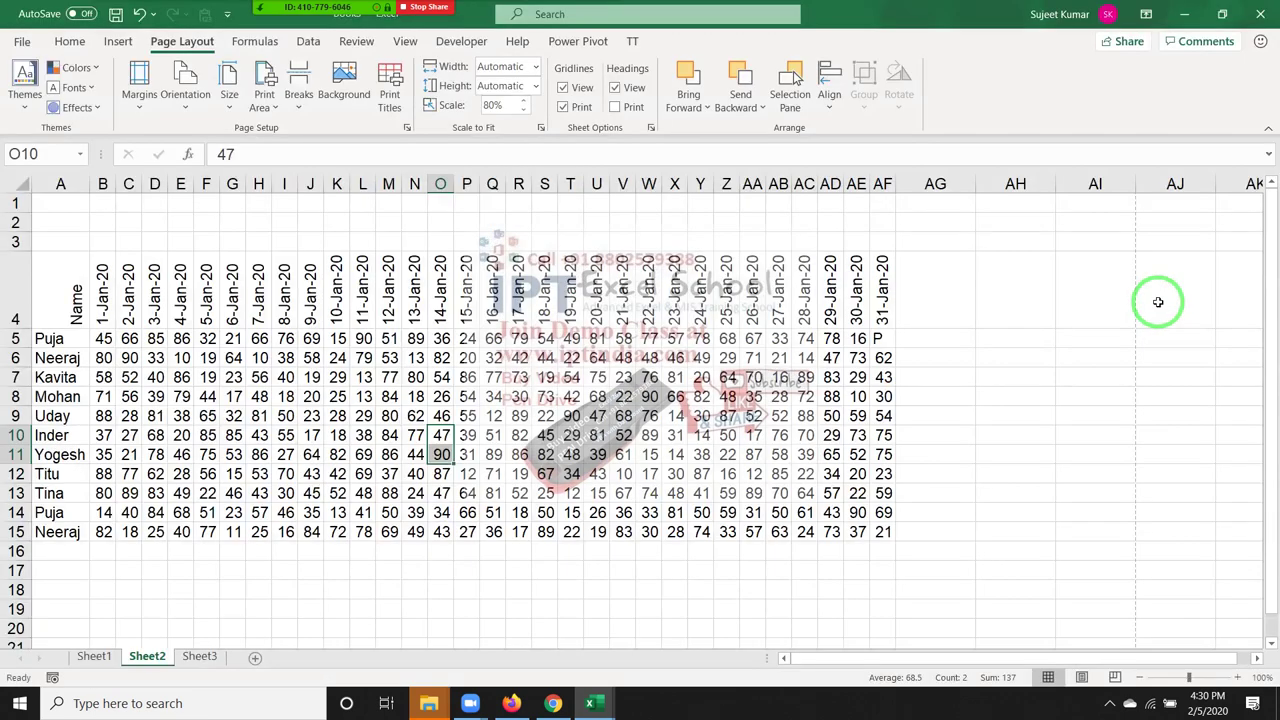
- Raise the print scale from 80% to 100% and confirm one landscape page
{"action": "left_click", "coordinate": [526, 102]}
{"action": "left_click", "coordinate": [523, 102]}
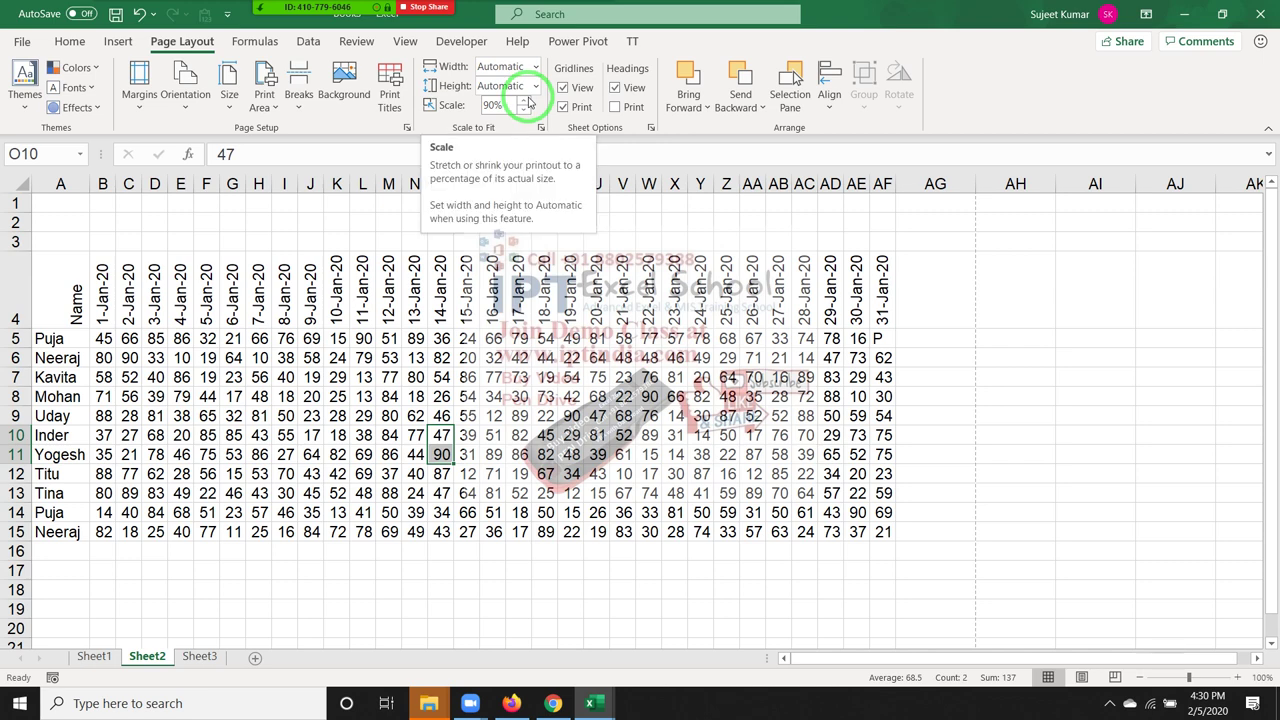
{"action": "left_click", "coordinate": [523, 101]}
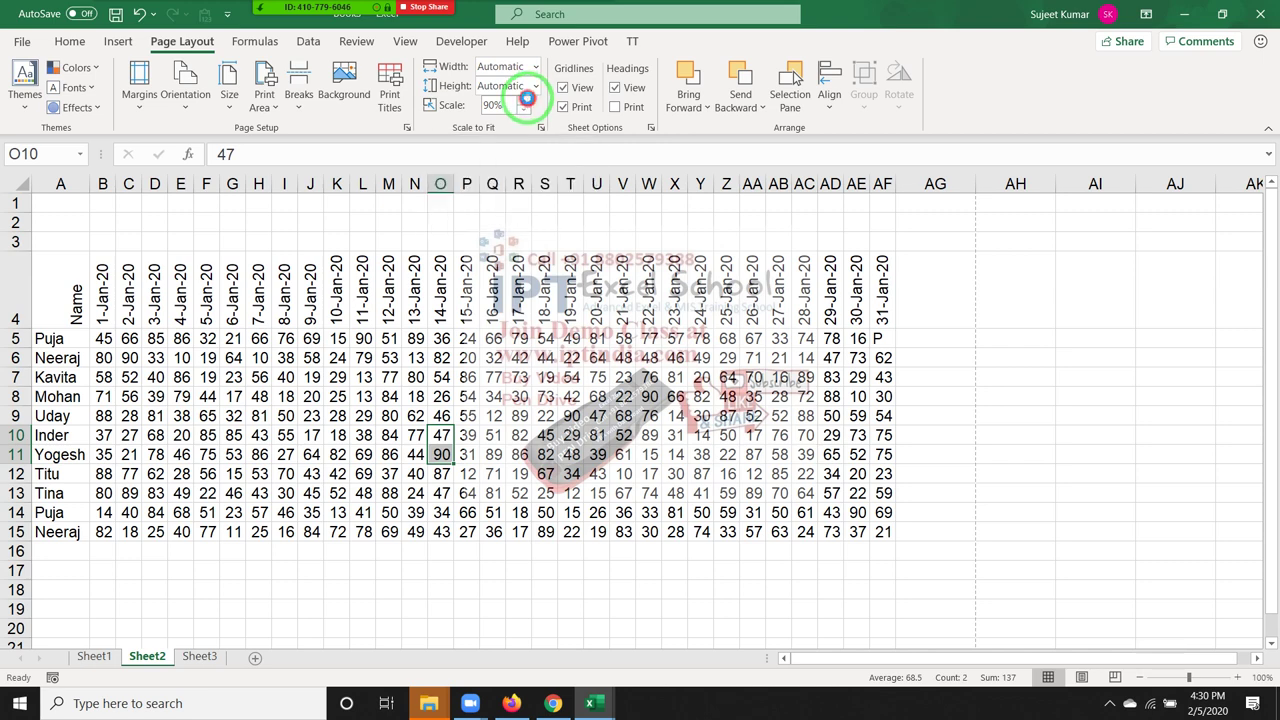
{"action": "left_click", "coordinate": [523, 101]}
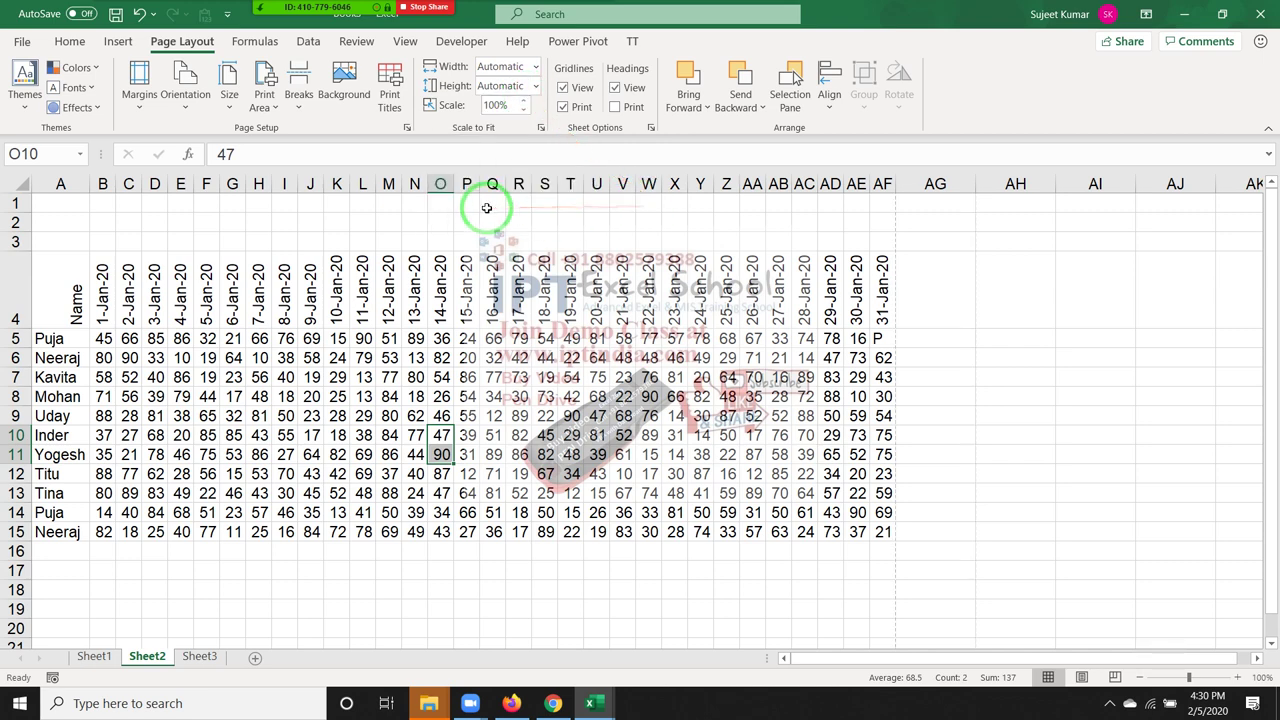
{"action": "key", "text": "ctrl+p"}
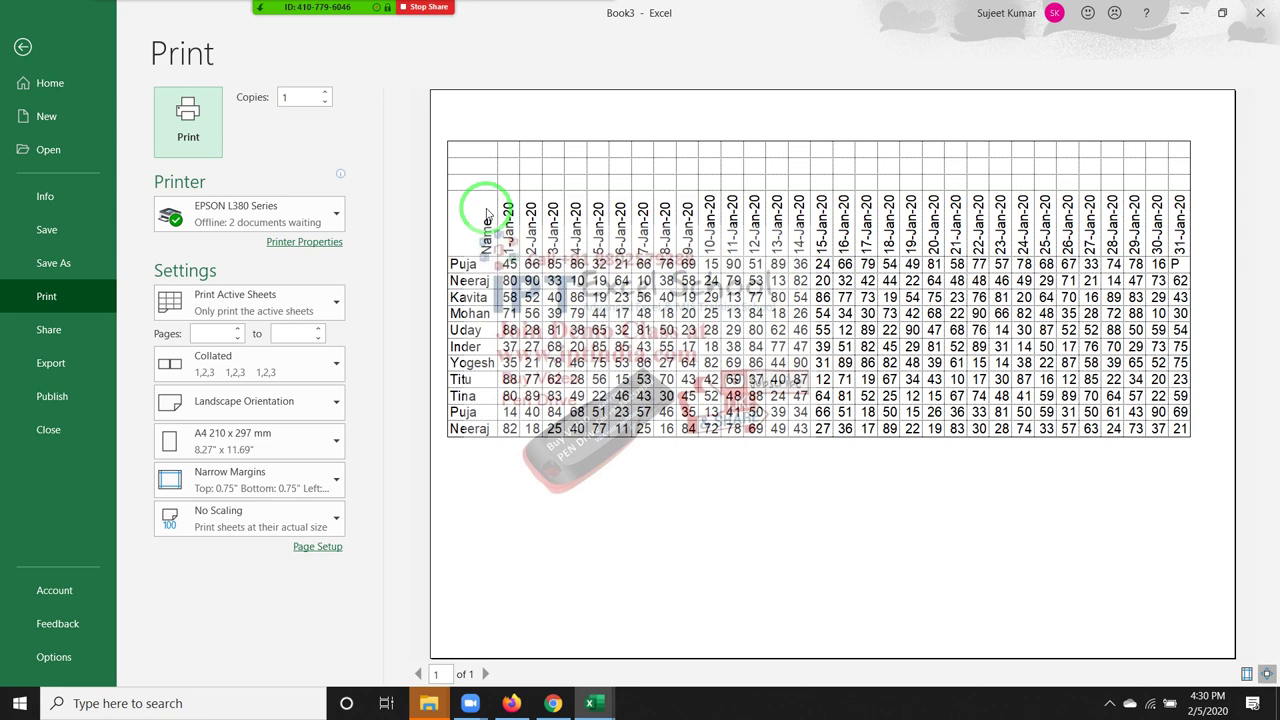
{"action": "key", "text": "Escape"}
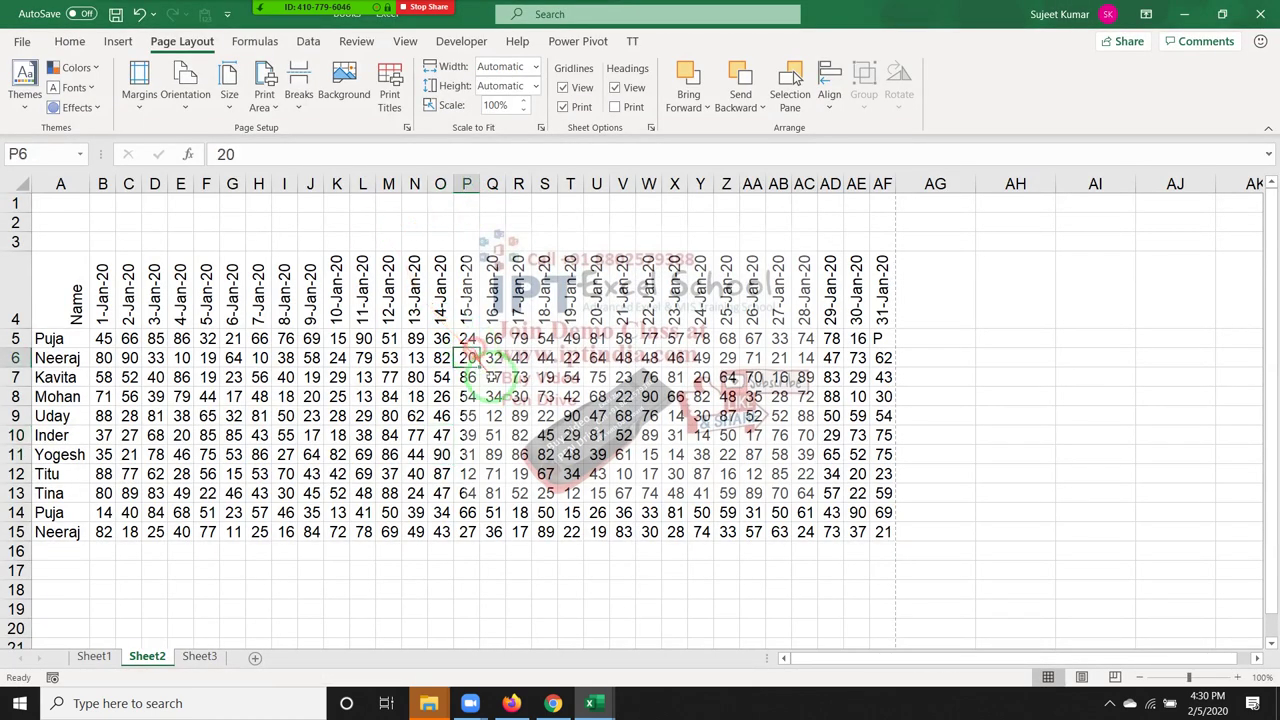
- Select the attendance table A4:AF15, then deselect it
{"action": "left_click_drag", "start_coordinate": [518, 396], "coordinate": [340, 358]}
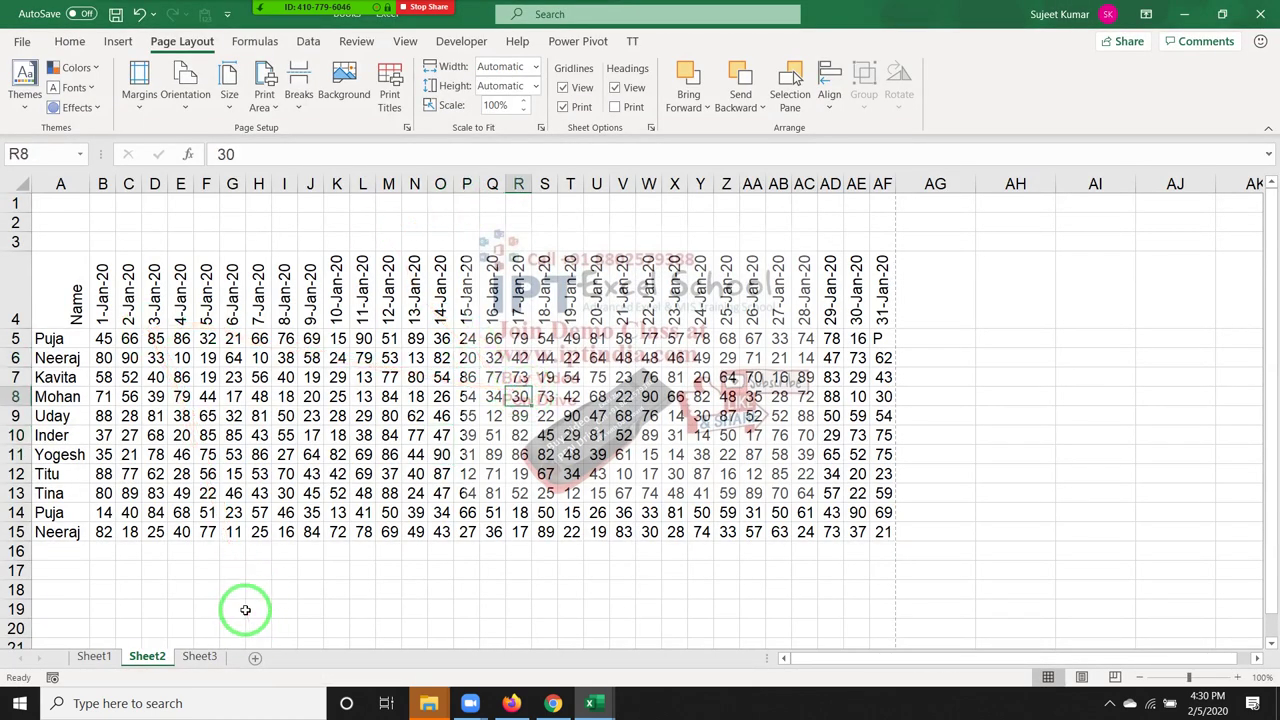
{"action": "left_click_drag", "start_coordinate": [243, 606], "coordinate": [500, 530]}
{"action": "mouse_move", "coordinate": [70, 290]}
{"action": "left_mouse_down"}
{"action": "mouse_move", "coordinate": [594, 428]}
{"action": "mouse_move", "coordinate": [882, 533]}
{"action": "left_mouse_up"}
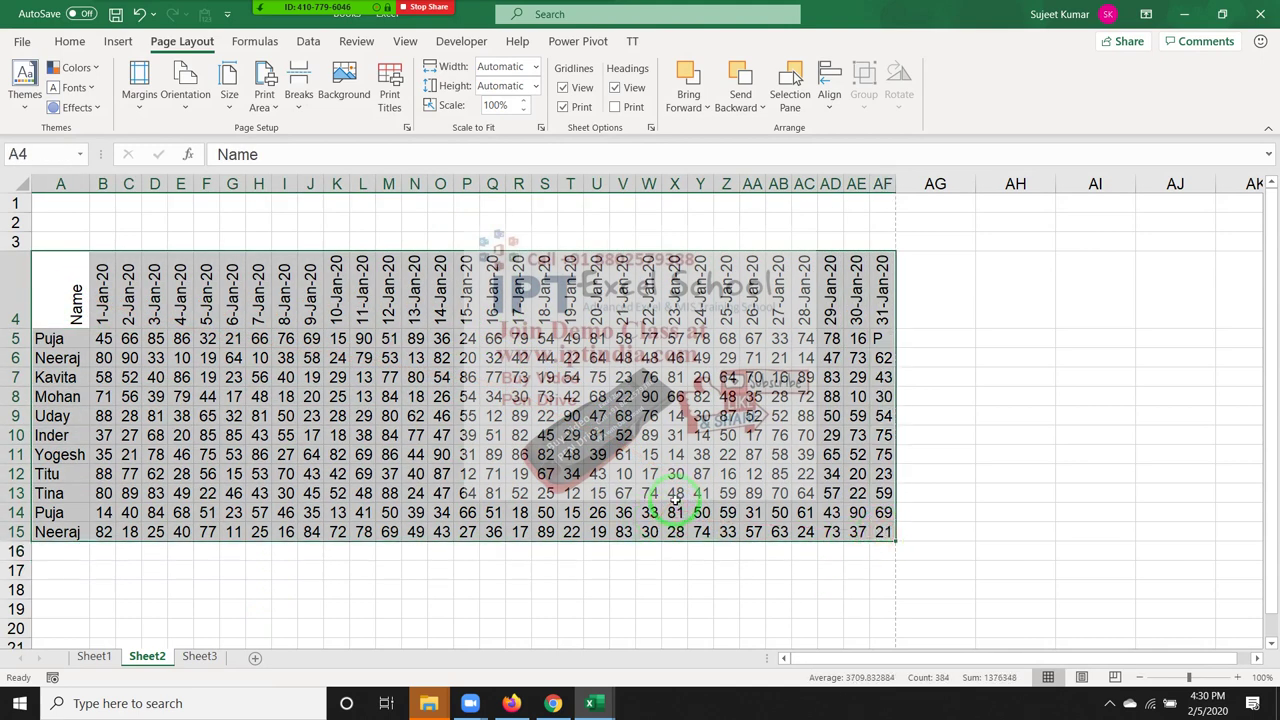
{"action": "left_click", "coordinate": [544, 378]}
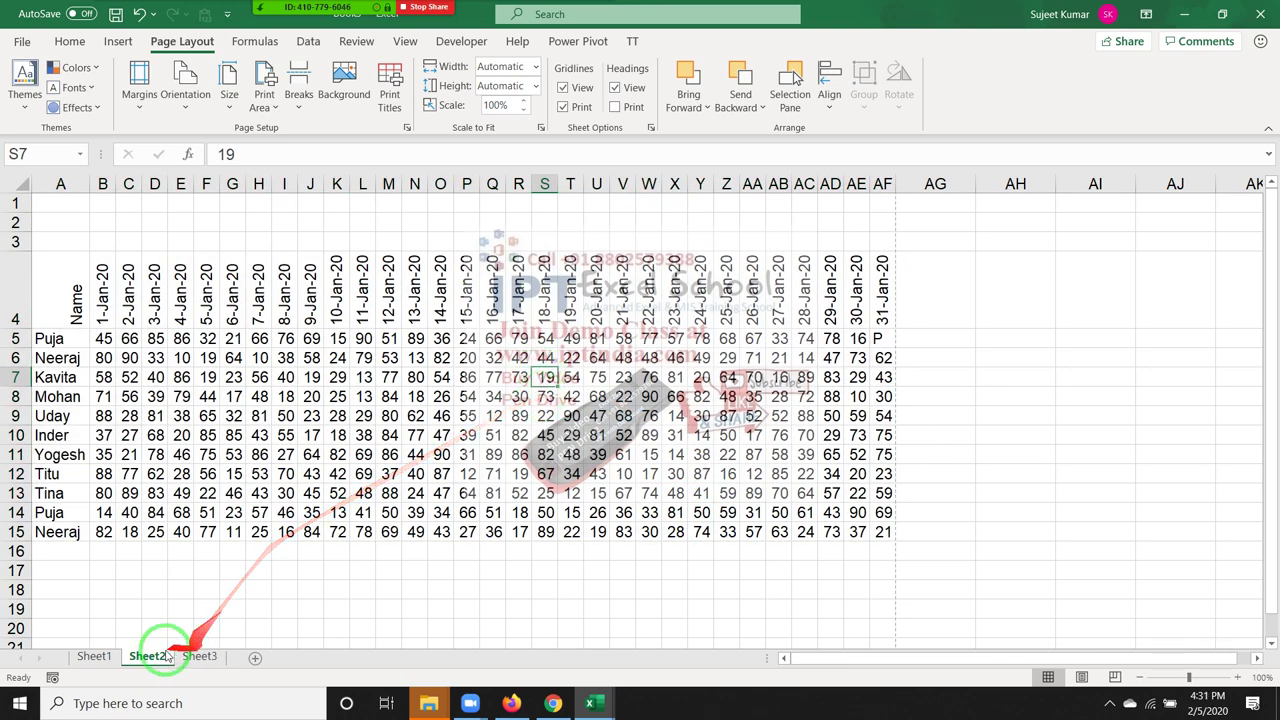
- Glance at Sheet1, then enter a person's full name in Sheet3 cell A1
{"action": "left_click", "coordinate": [95, 657]}
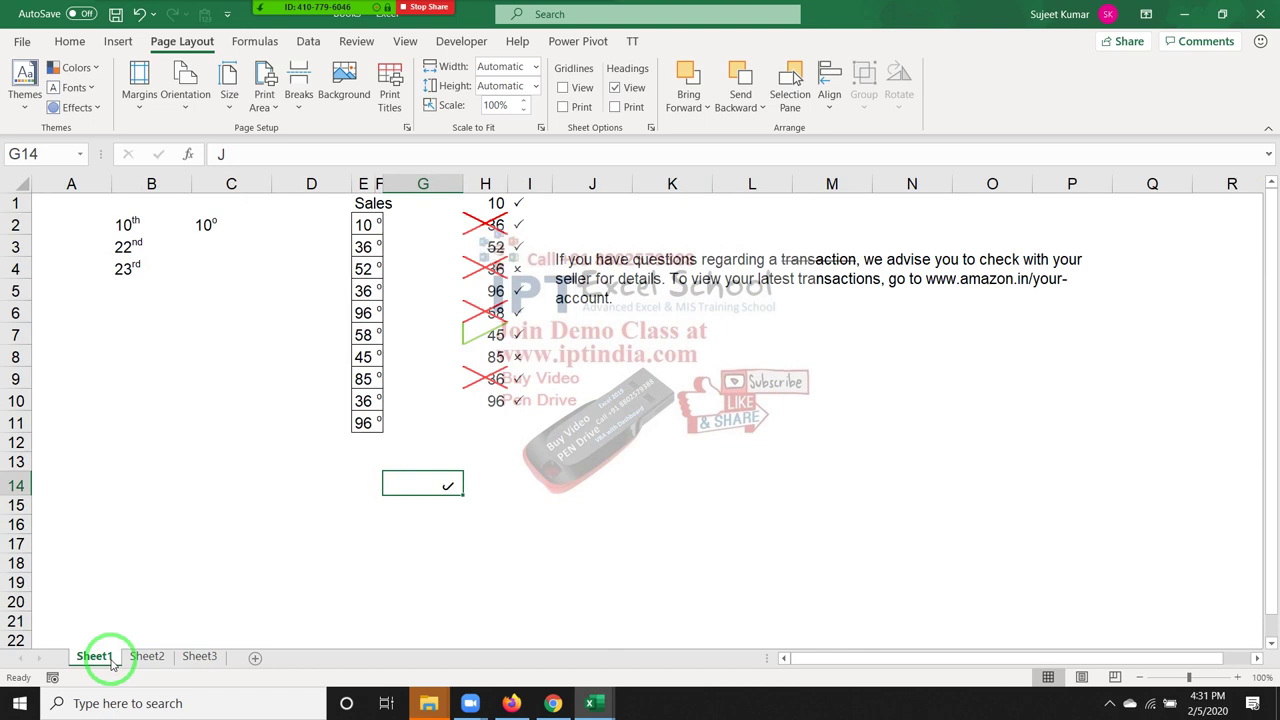
{"action": "left_click", "coordinate": [515, 540]}
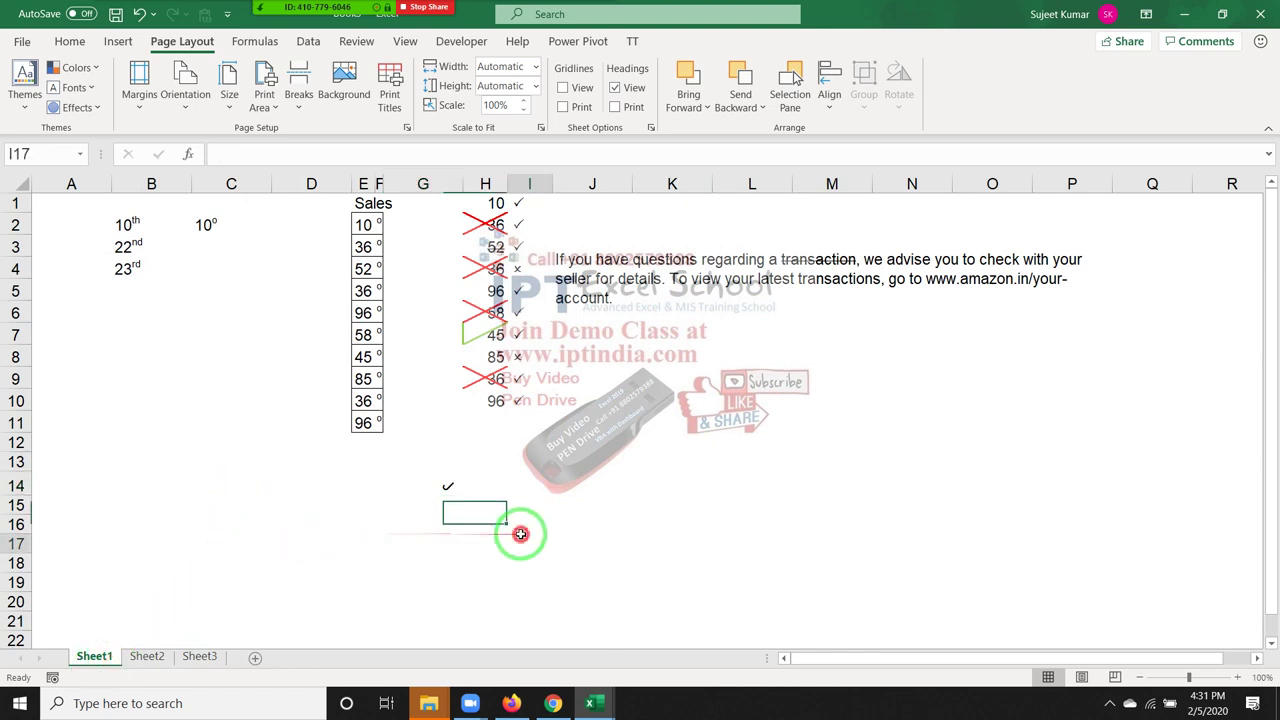
{"action": "left_click", "coordinate": [369, 541]}
{"action": "left_click", "coordinate": [356, 524]}
{"action": "left_click", "coordinate": [251, 524]}
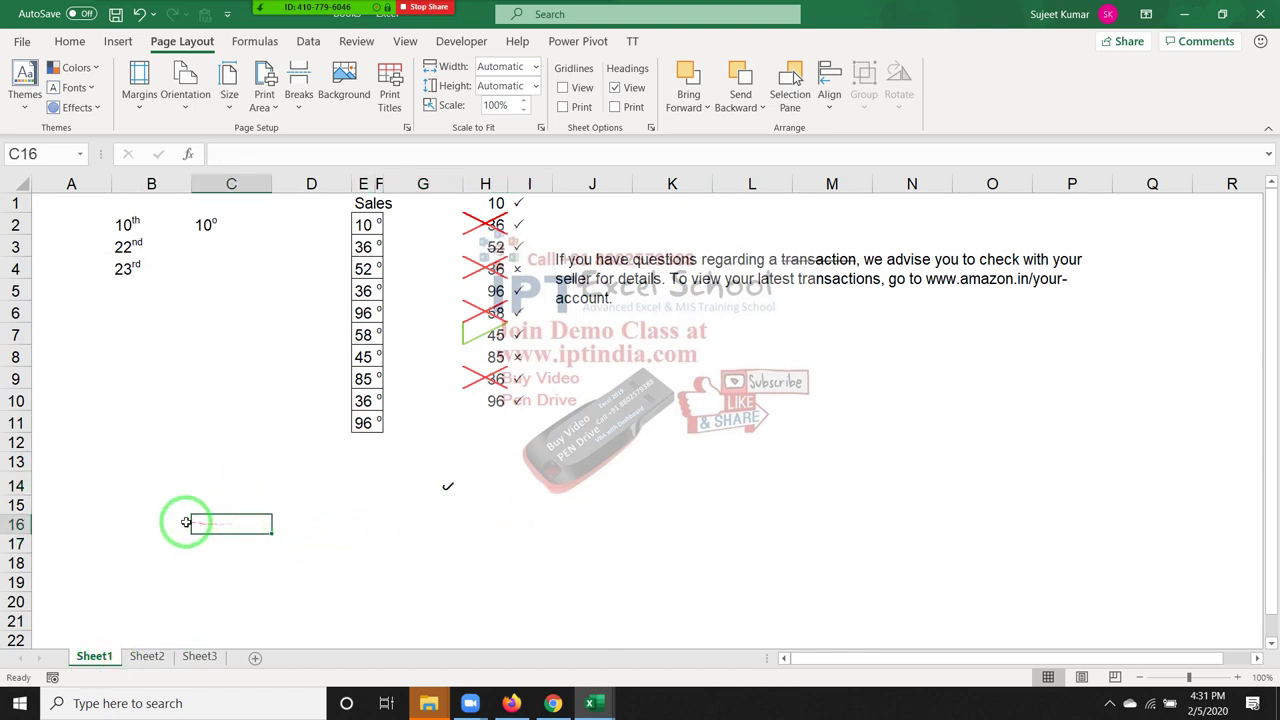
{"action": "left_click", "coordinate": [199, 657]}
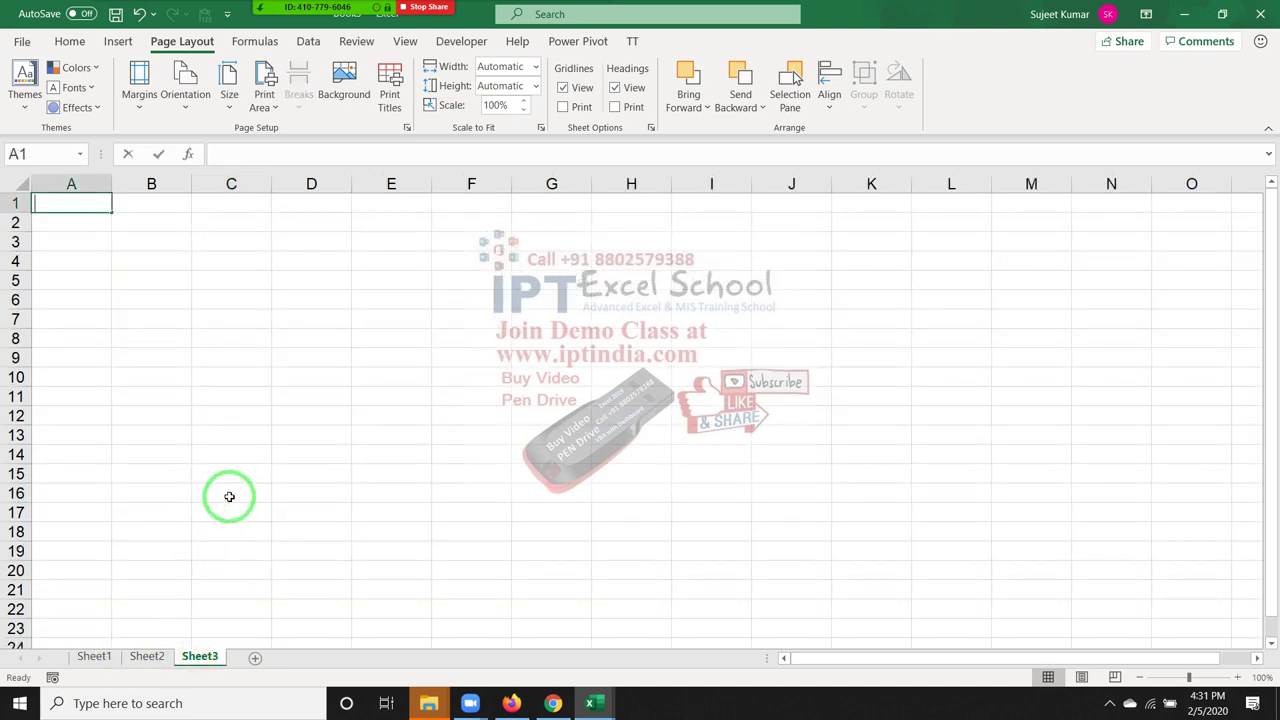
{"action": "type", "text": "Sujeet K"}
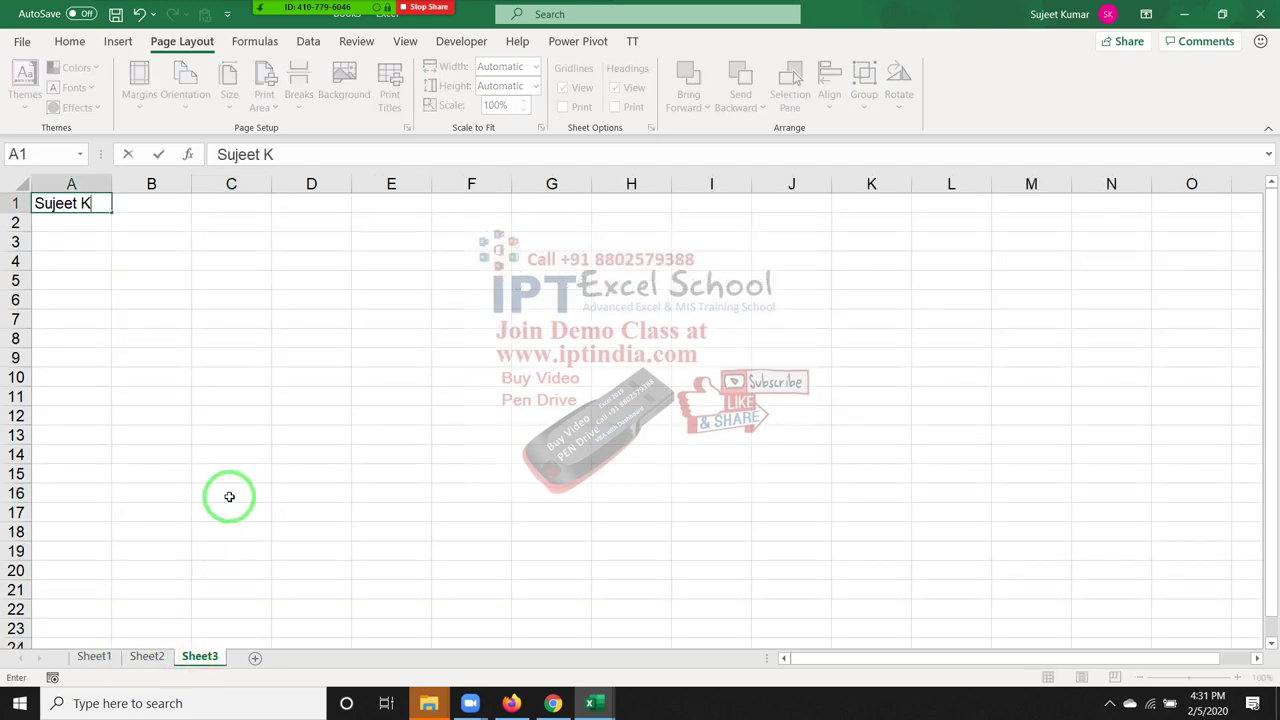
{"action": "type", "text": "umar"}
{"action": "key", "text": "Return"}
{"action": "key", "text": "Up"}
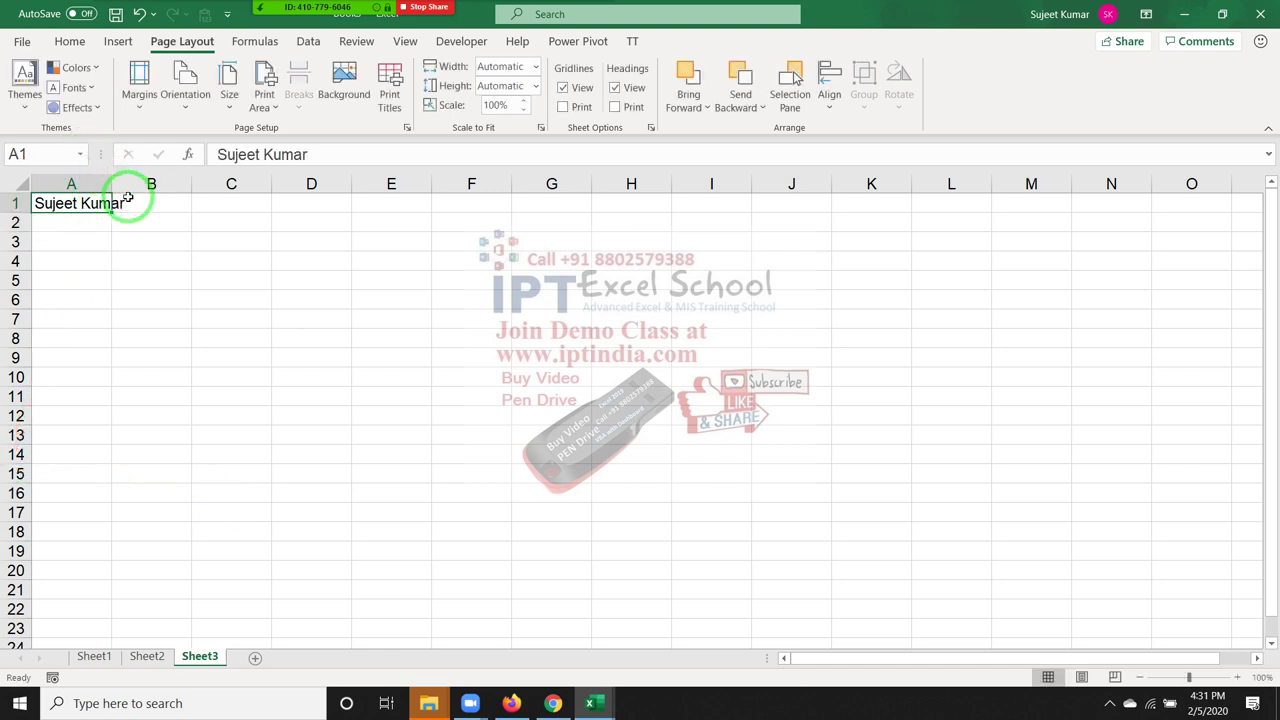
- Enter 1 in cell B1, then return to the name in A1
{"action": "left_click", "coordinate": [137, 240]}
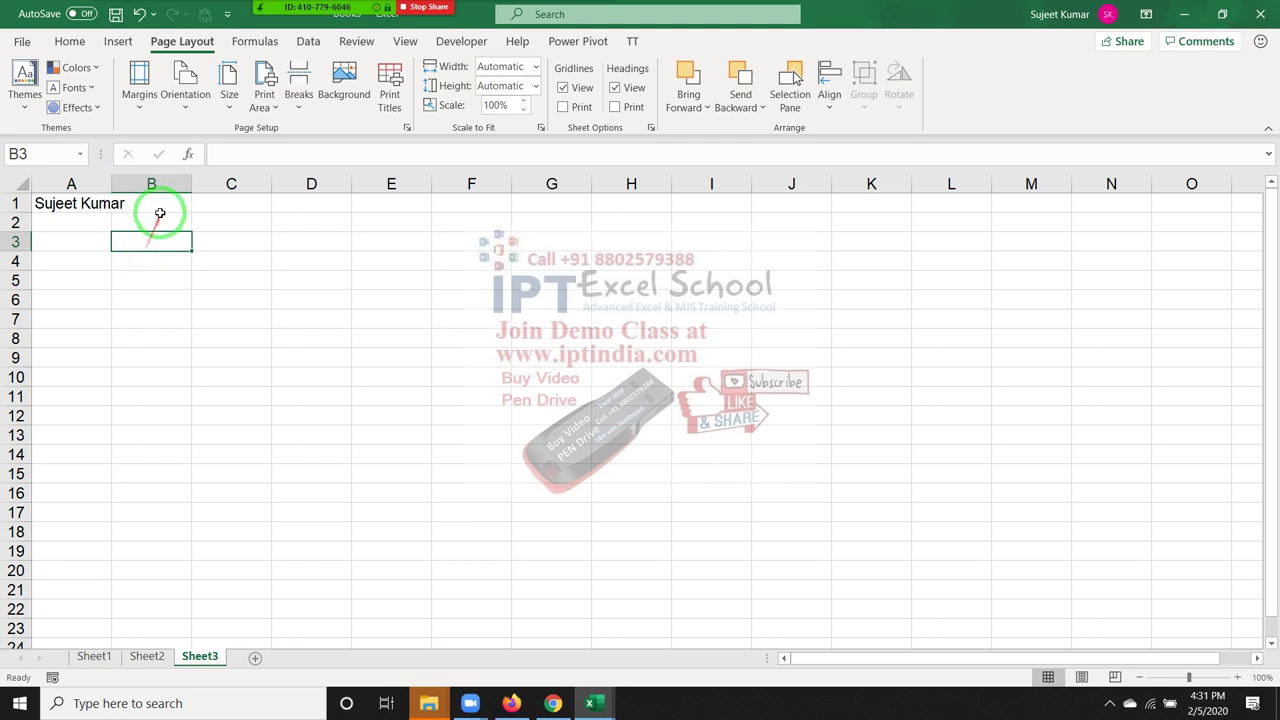
{"action": "left_click", "coordinate": [160, 216]}
{"action": "left_click", "coordinate": [161, 207]}
{"action": "type", "text": "1"}
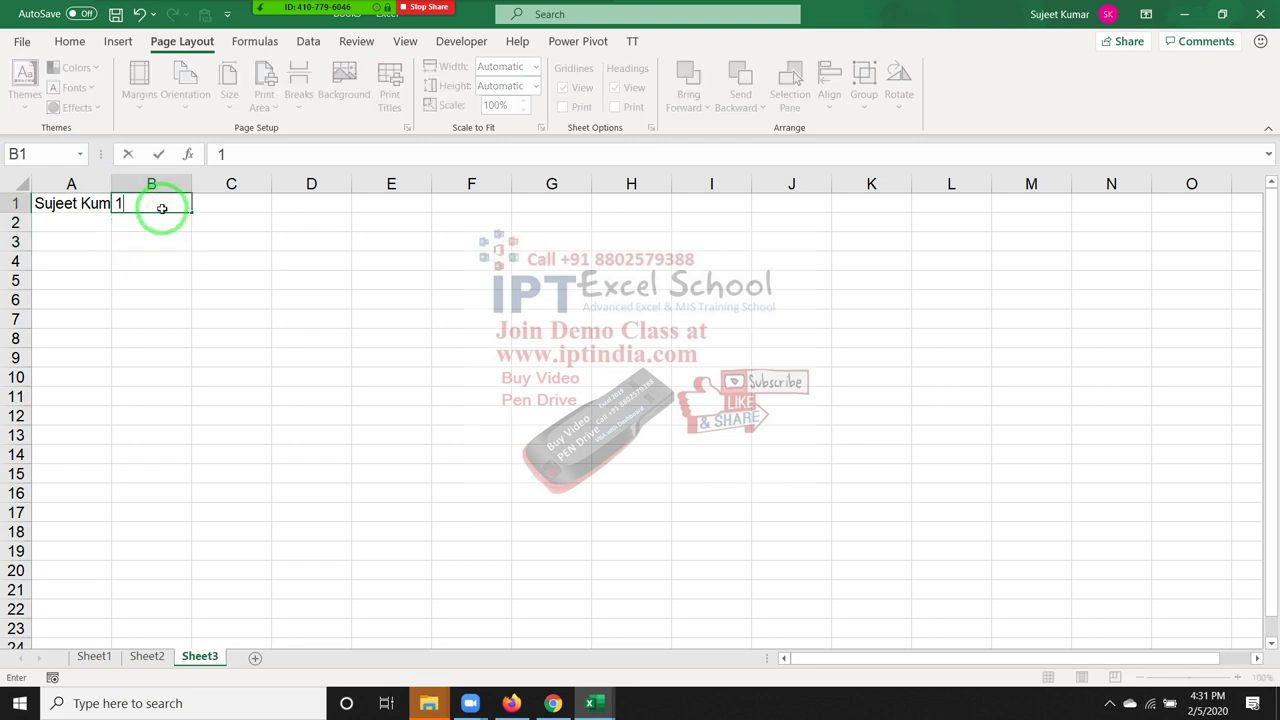
{"action": "key", "text": "Return"}
{"action": "left_click", "coordinate": [166, 204]}
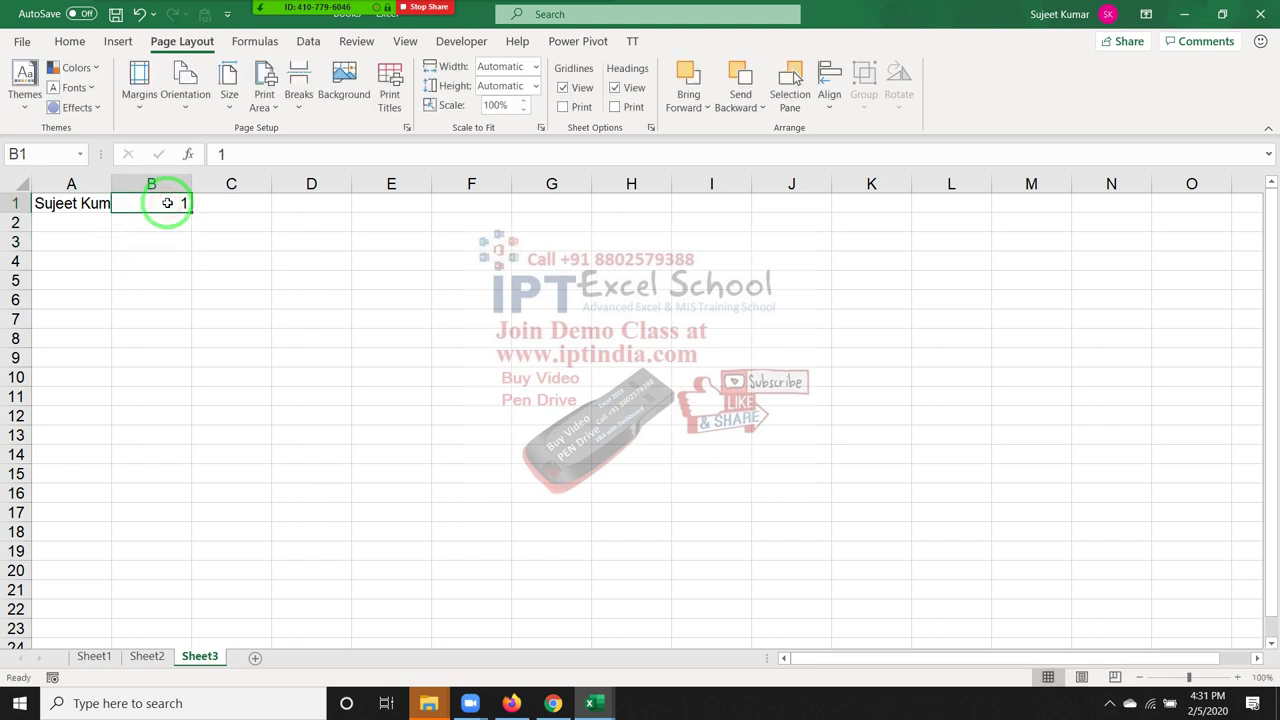
{"action": "key", "text": "Left"}
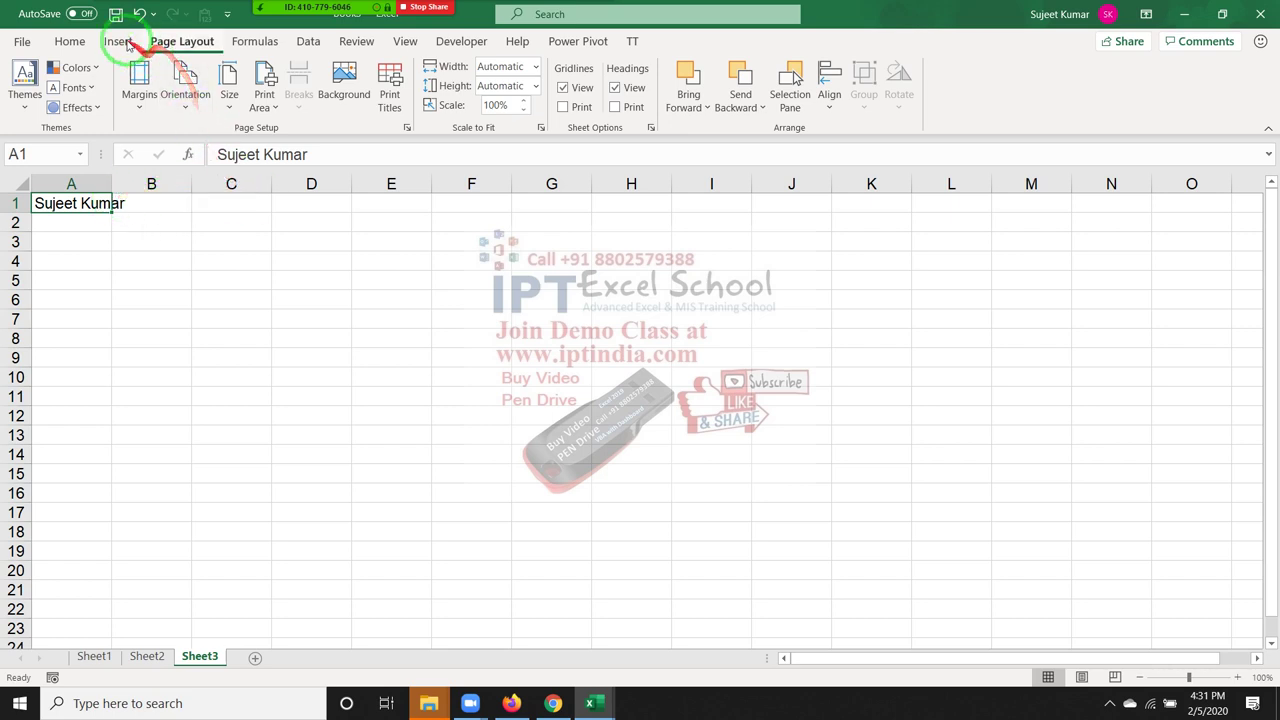
- Apply Wrap Text to A1's name, then undo it to keep one line
{"action": "left_click", "coordinate": [72, 41]}
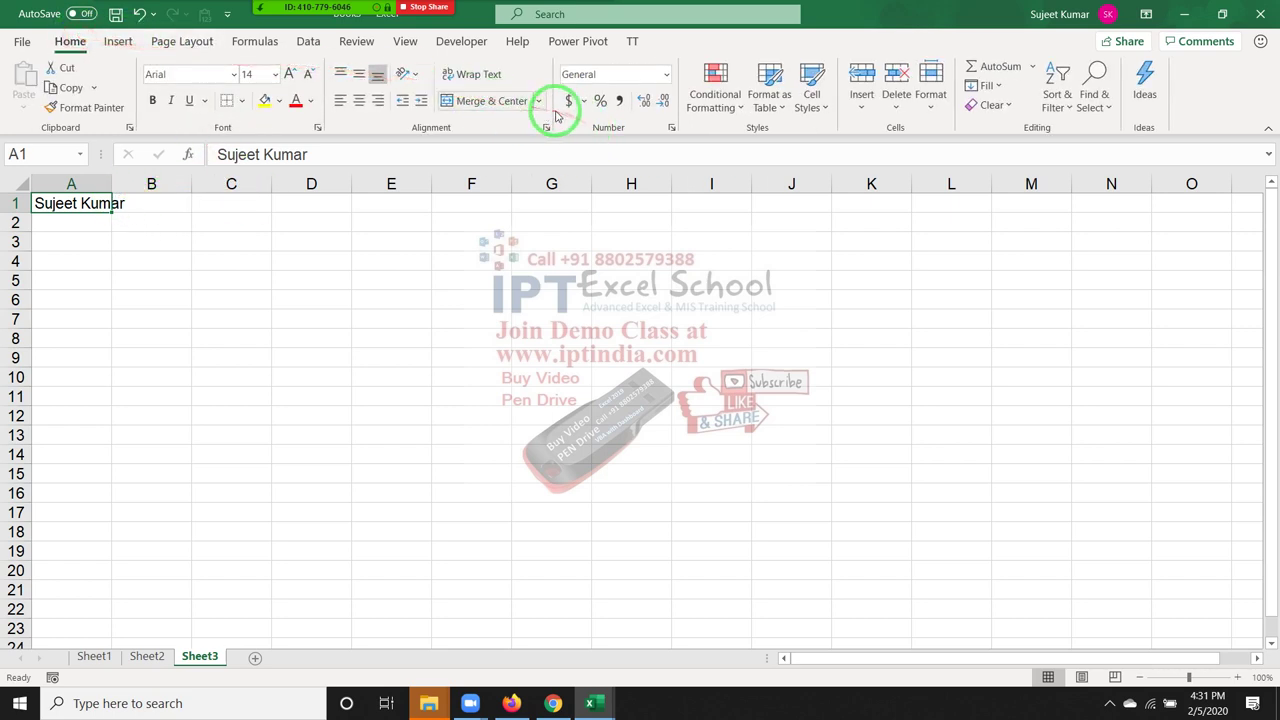
{"action": "left_click", "coordinate": [478, 76]}
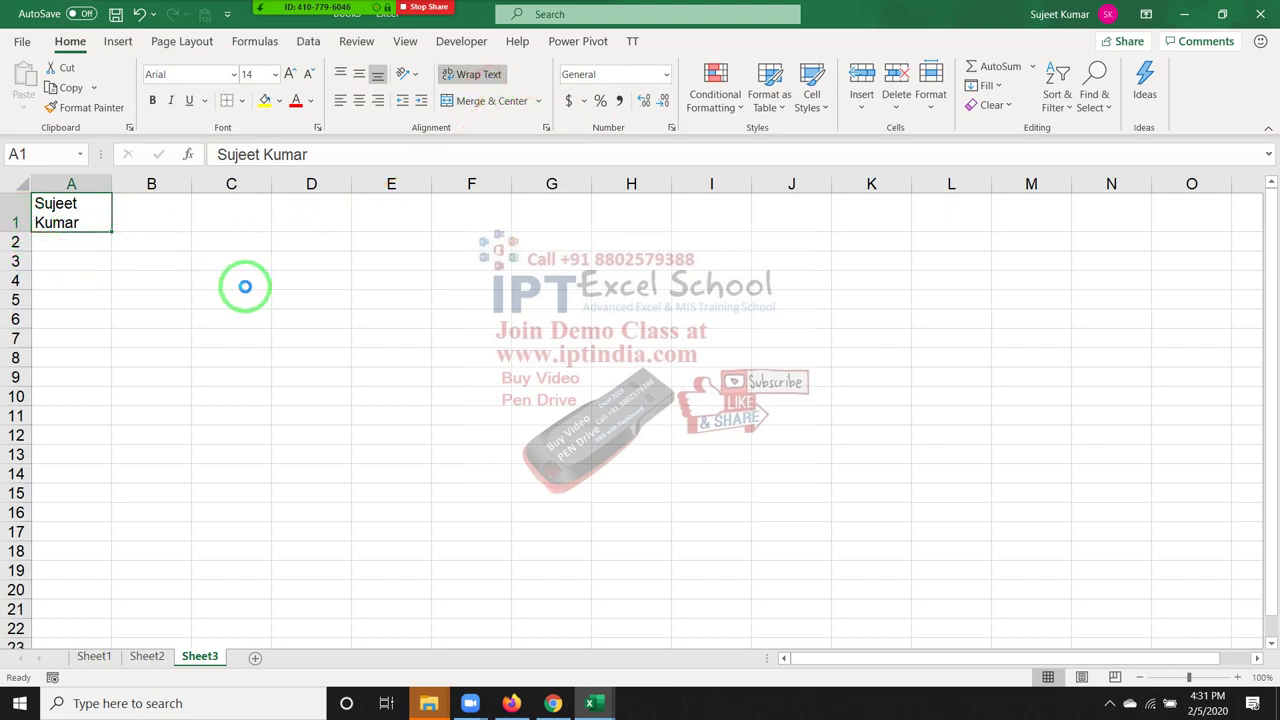
{"action": "key", "text": "ctrl+z"}
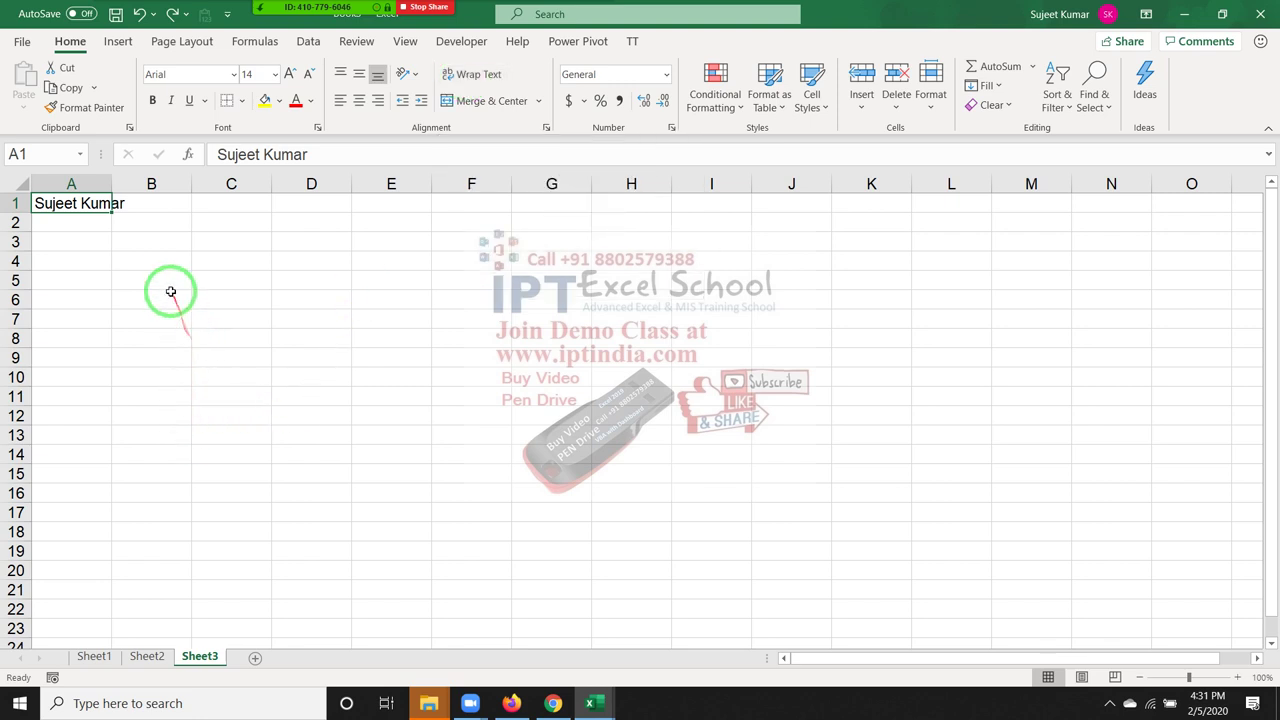
- Enter 123, 852 and 147 on separate lines in cell B4 using Alt+Enter
{"action": "left_click", "coordinate": [162, 261]}
{"action": "type", "text": "123"}
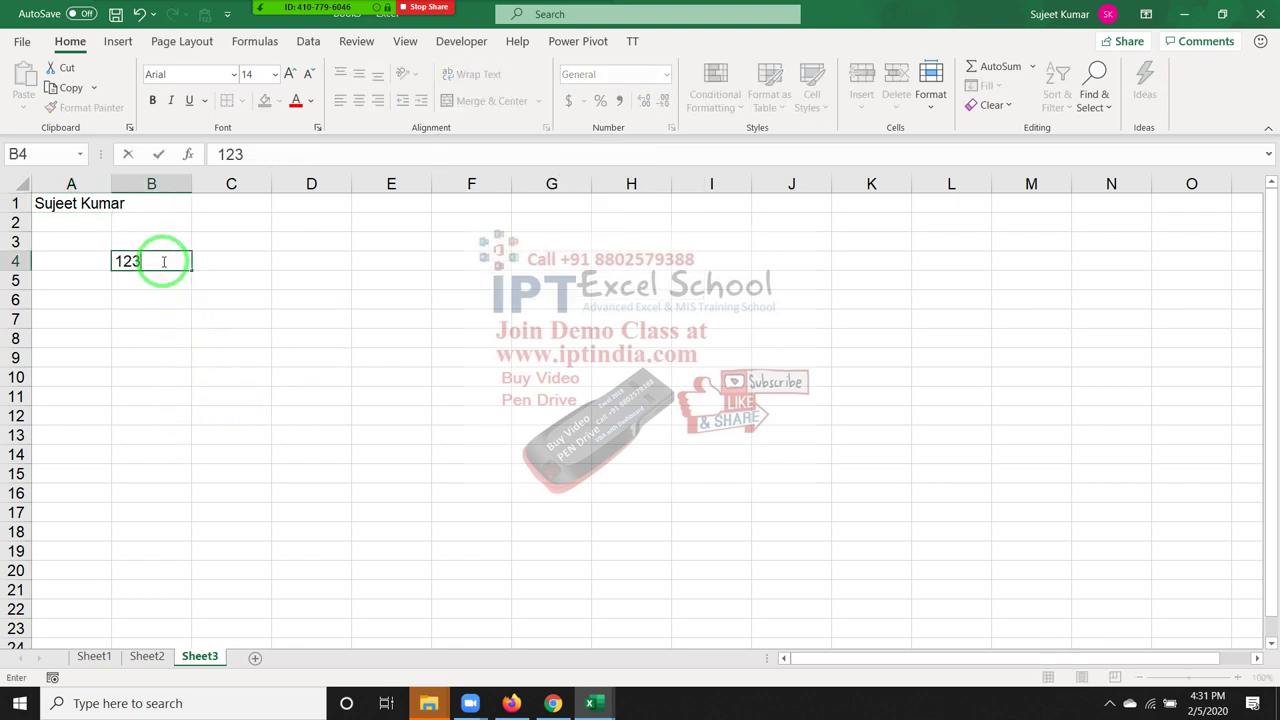
{"action": "key", "text": "alt+Return"}
{"action": "key", "text": "alt+Return"}
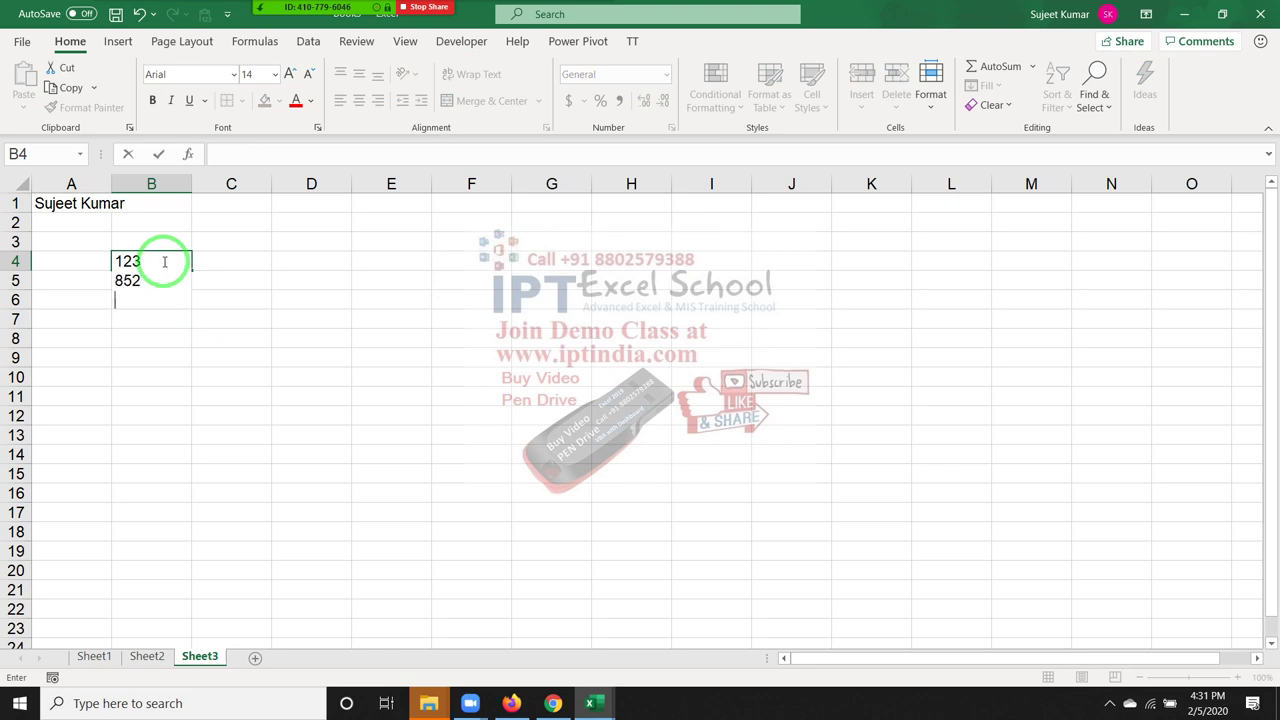
{"action": "type", "text": "147"}
{"action": "key", "text": "Return"}
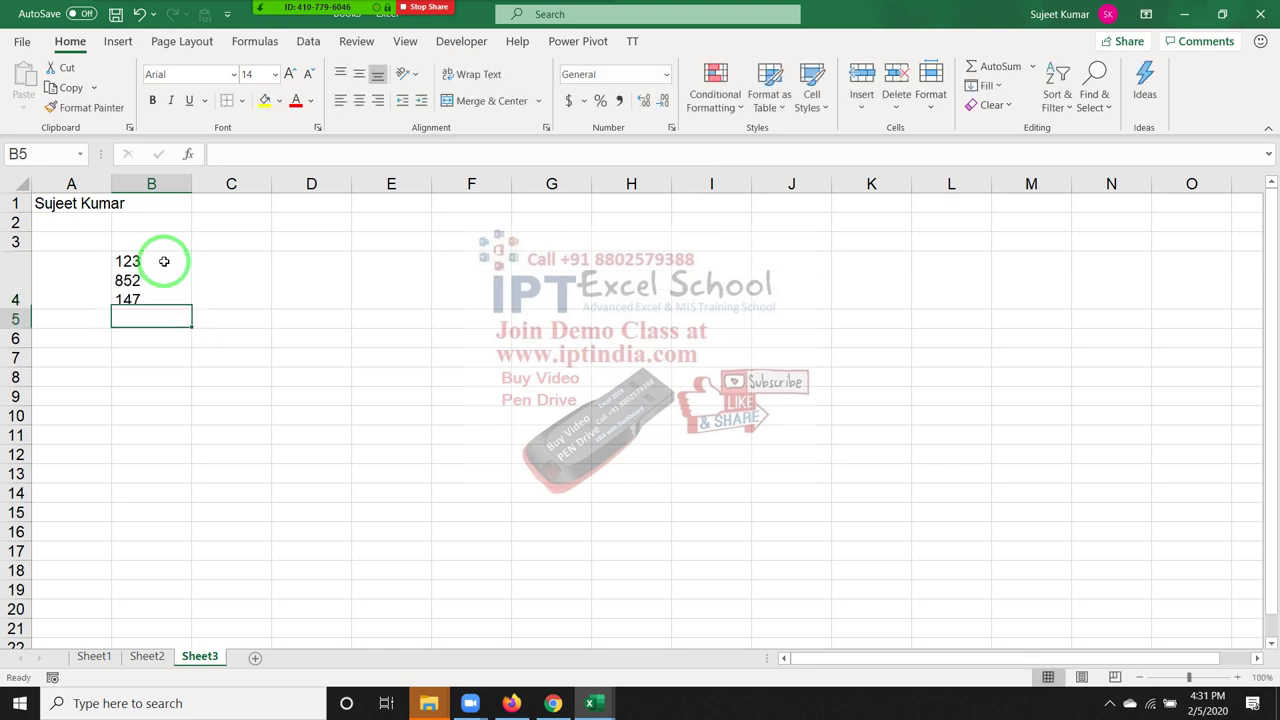
{"action": "left_click", "coordinate": [164, 261]}
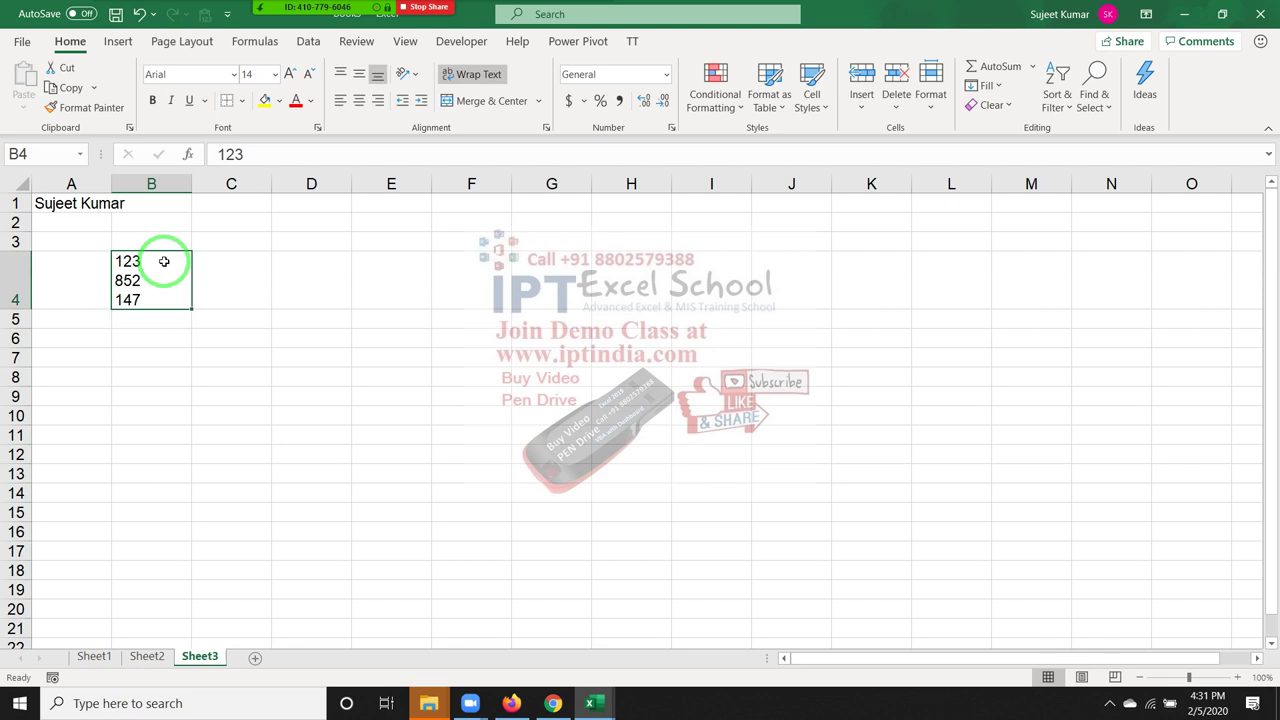
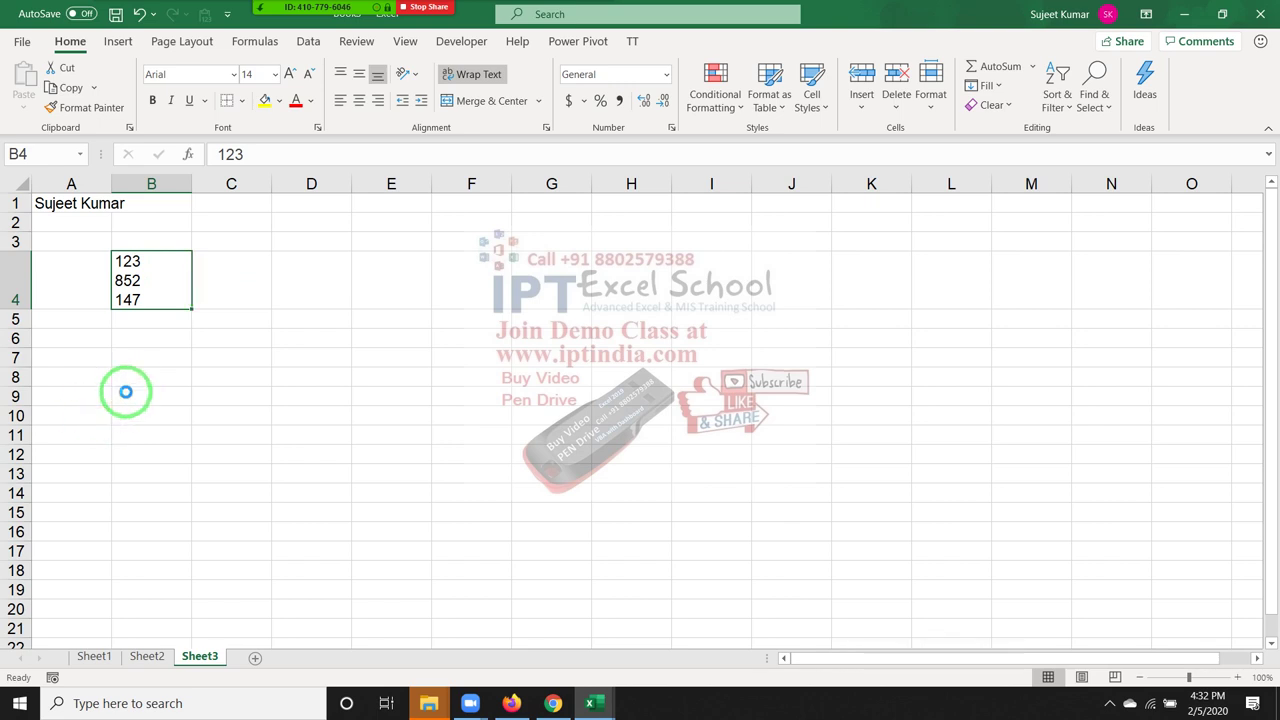
- Clear the three-line entry from B4 and return to A1, leaving column A at default width
{"action": "key", "text": "Delete"}
{"action": "key", "text": "Left"}
{"action": "key", "text": "Up"}
{"action": "key", "text": "Up"}
{"action": "key", "text": "Up"}
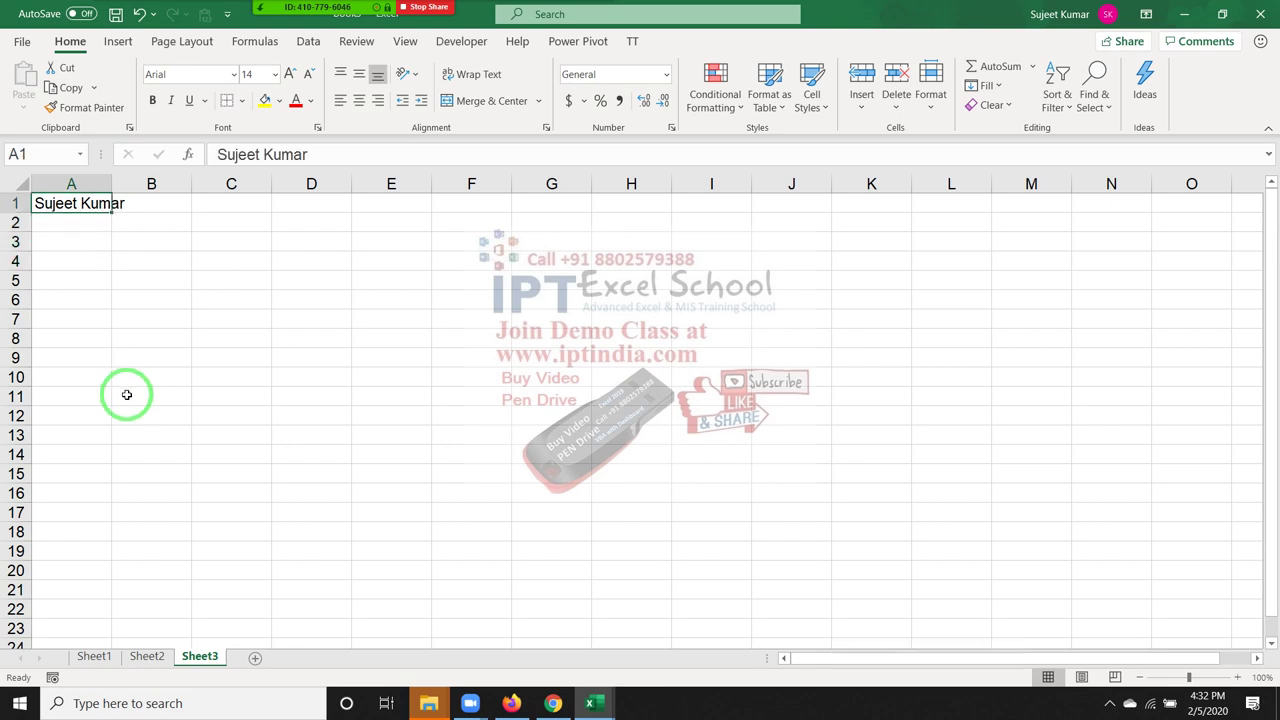
{"action": "double_click", "coordinate": [111, 184]}
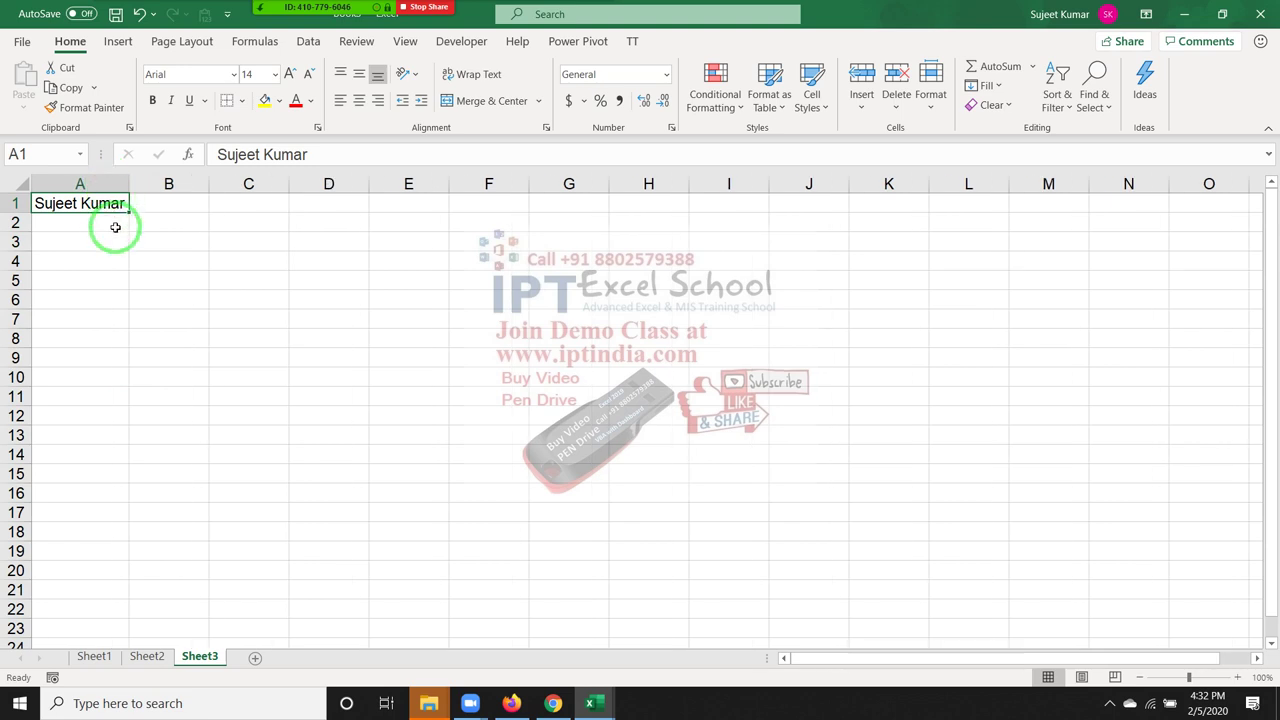
{"action": "key", "text": "ctrl+z"}
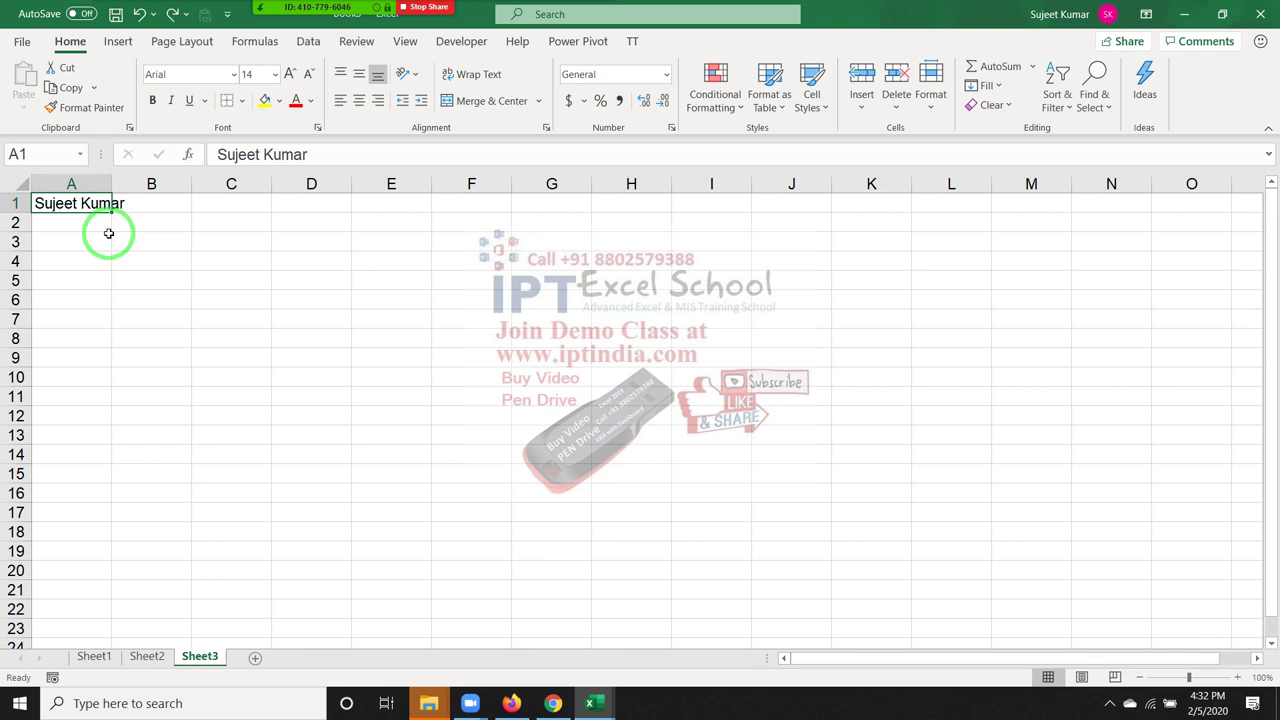
- Turn on Shrink to fit for the name in A1 and widen column A
{"action": "right_click", "coordinate": [95, 203]}
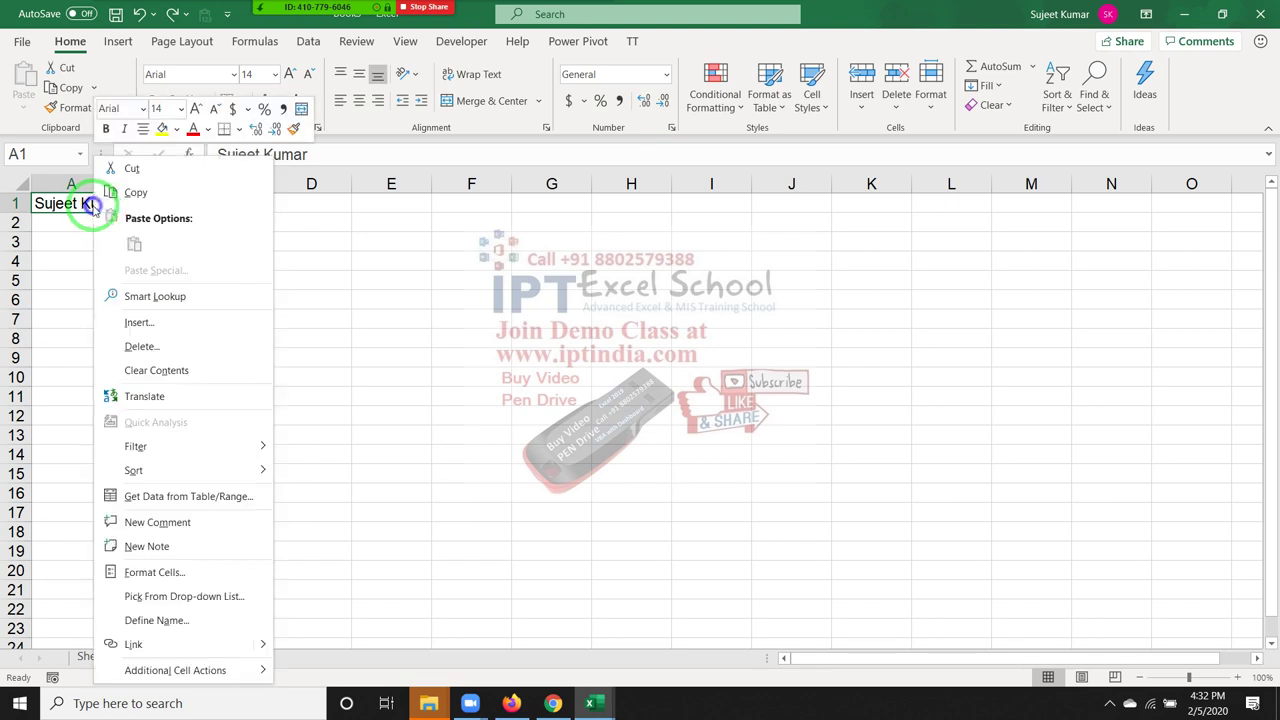
{"action": "left_click", "coordinate": [170, 573]}
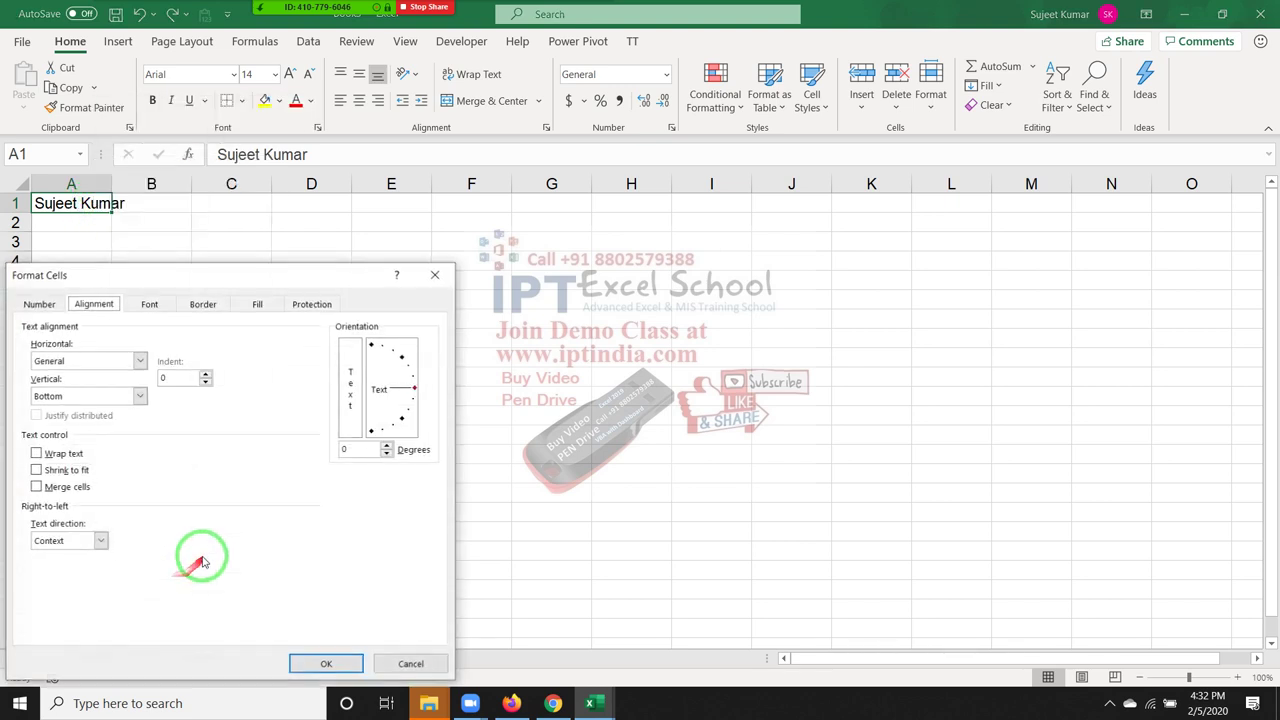
{"action": "left_click_drag", "start_coordinate": [337, 274], "coordinate": [754, 160]}
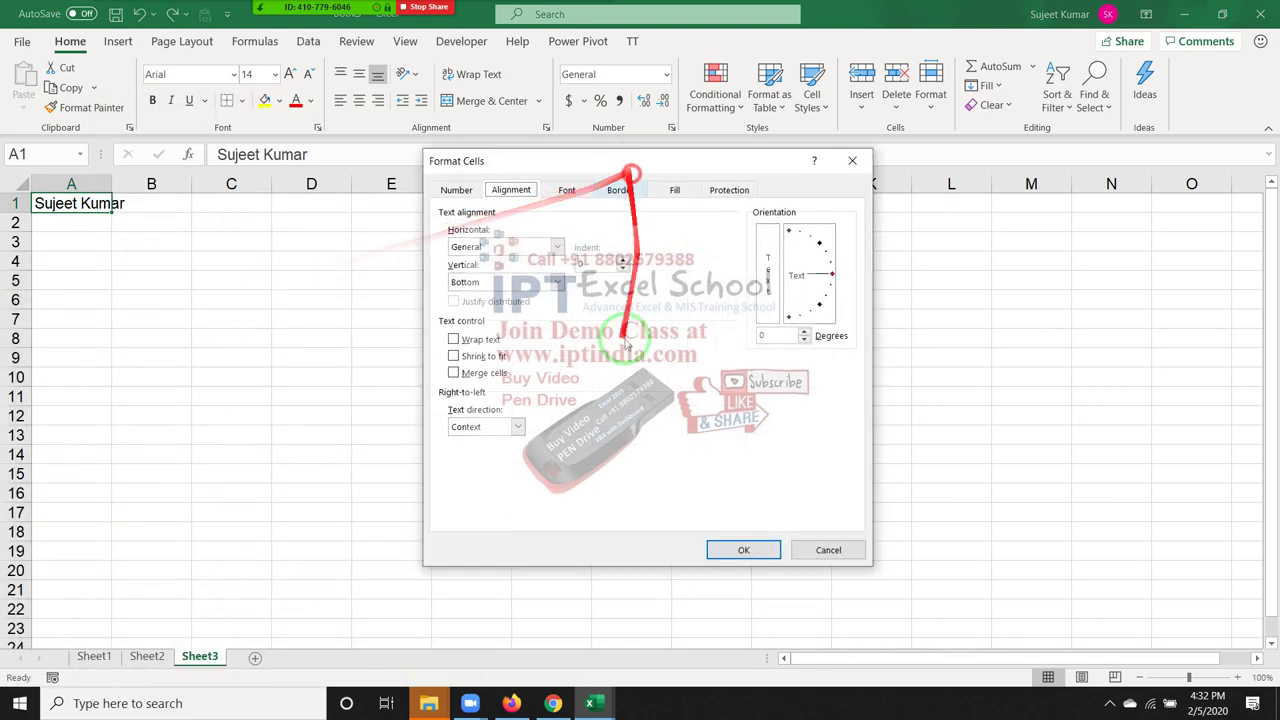
{"action": "left_click", "coordinate": [455, 356]}
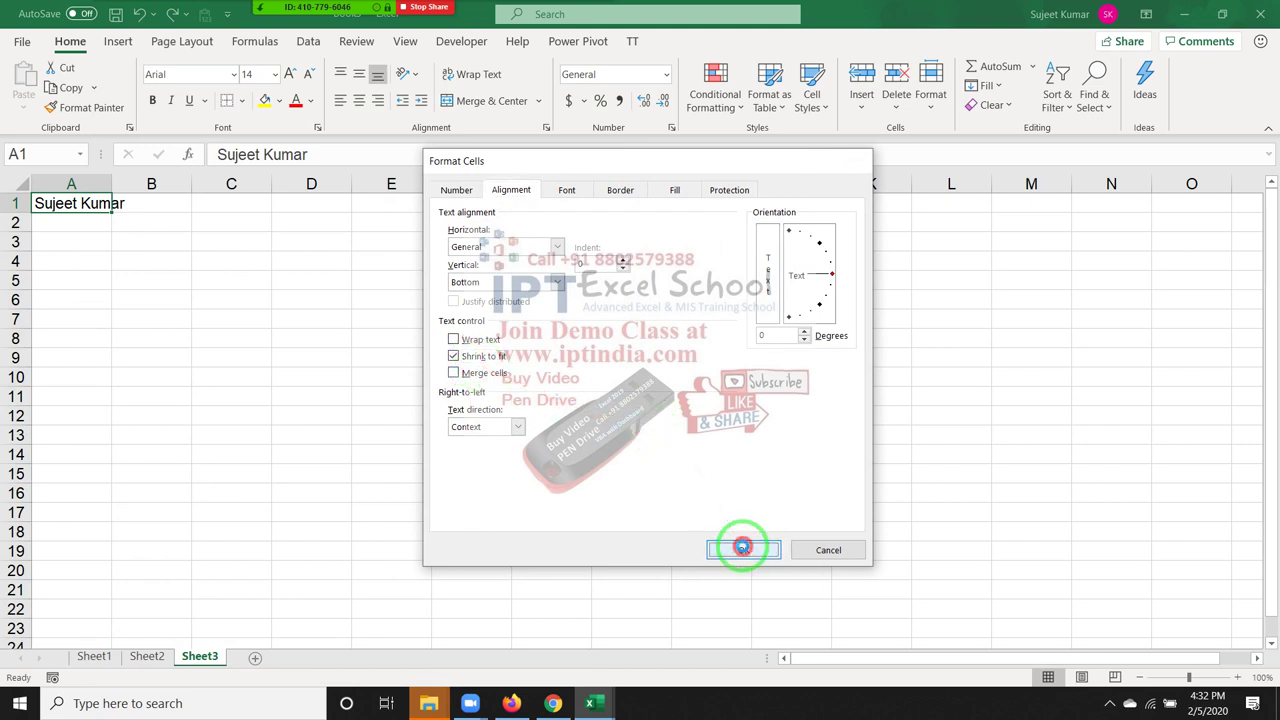
{"action": "left_click", "coordinate": [744, 550]}
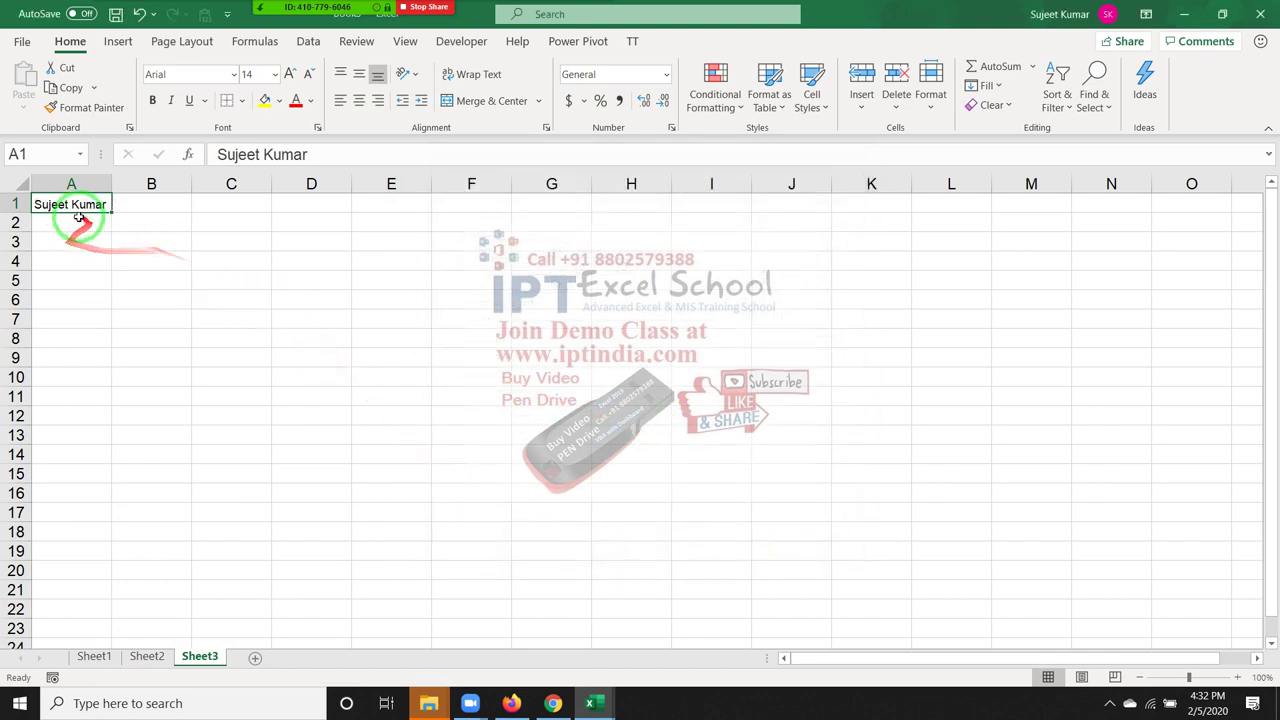
{"action": "left_click_drag", "start_coordinate": [111, 184], "coordinate": [153, 182]}
- Restore column A's standard width and delete the name from A1
{"action": "double_click", "coordinate": [153, 182]}
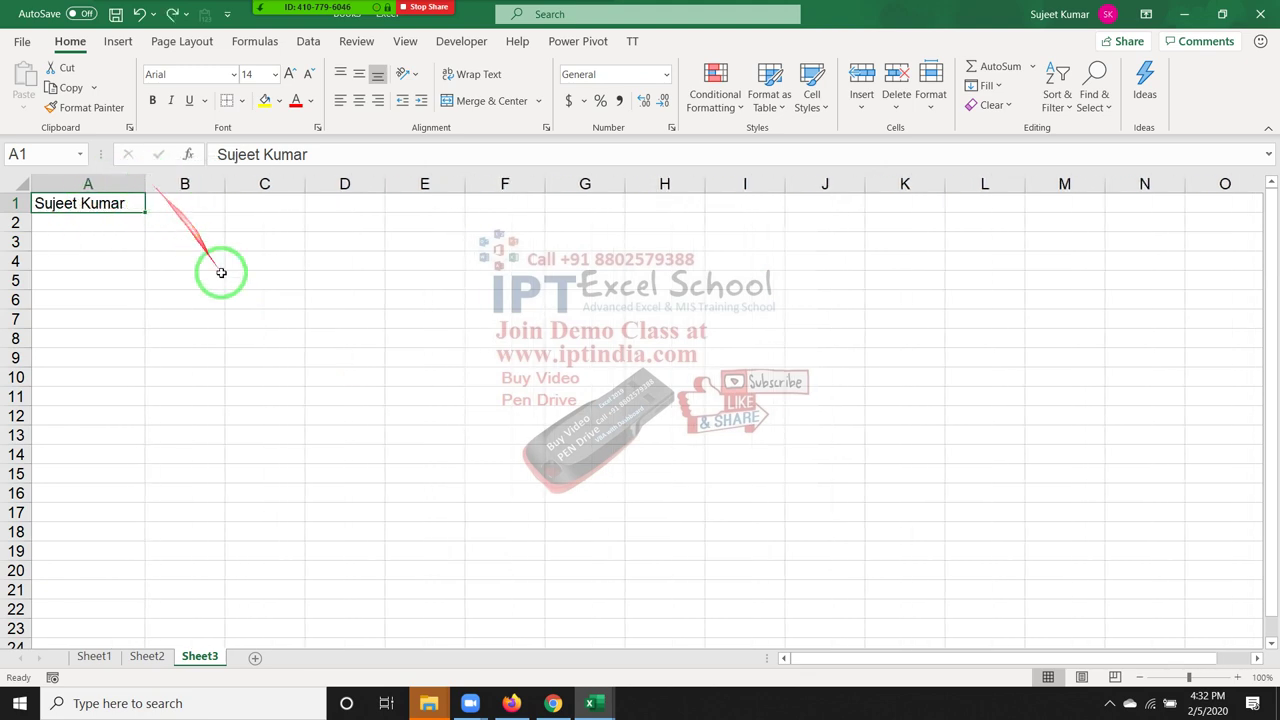
{"action": "key", "text": "ctrl+z"}
{"action": "key", "text": "ctrl+z"}
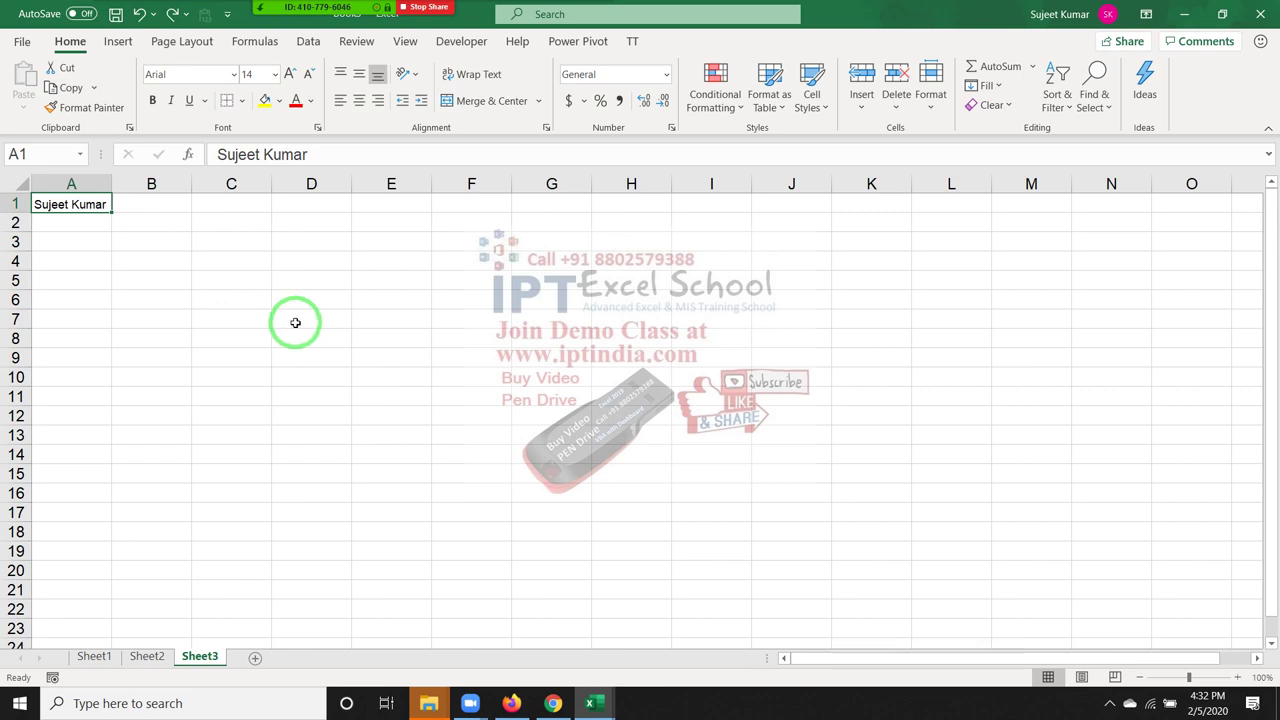
{"action": "left_click", "coordinate": [200, 301]}
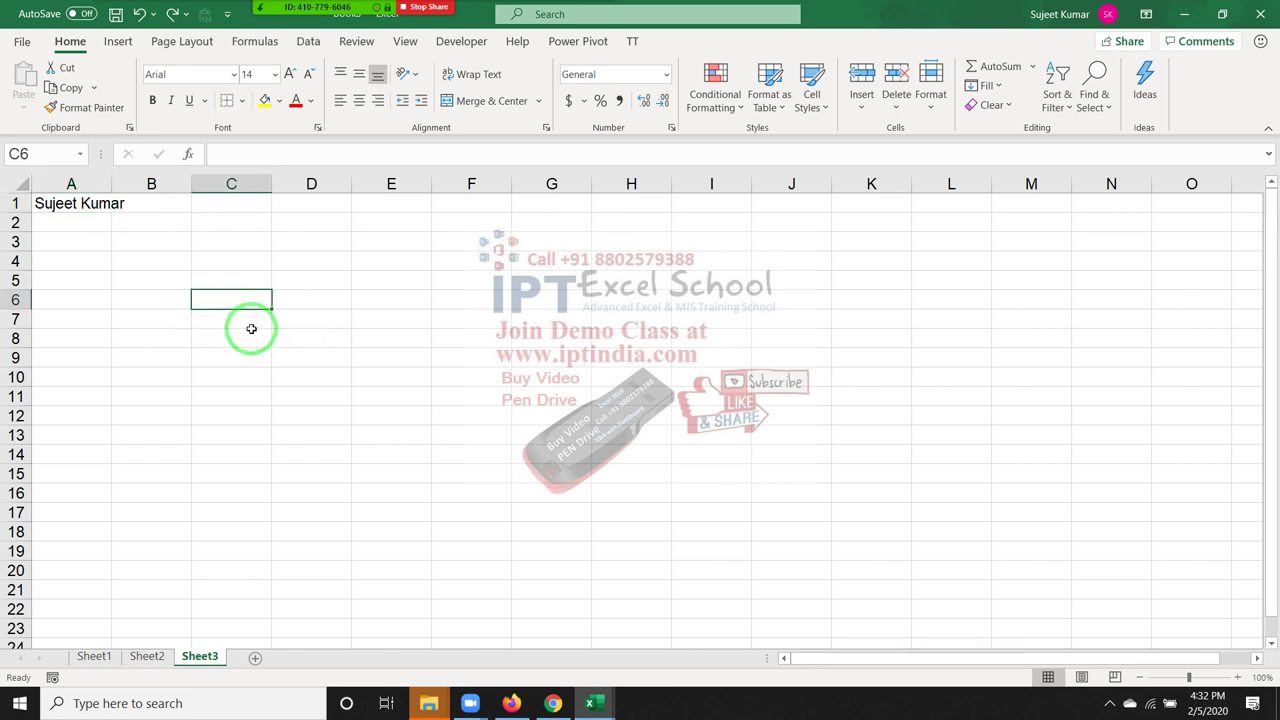
{"action": "double_click", "coordinate": [112, 184]}
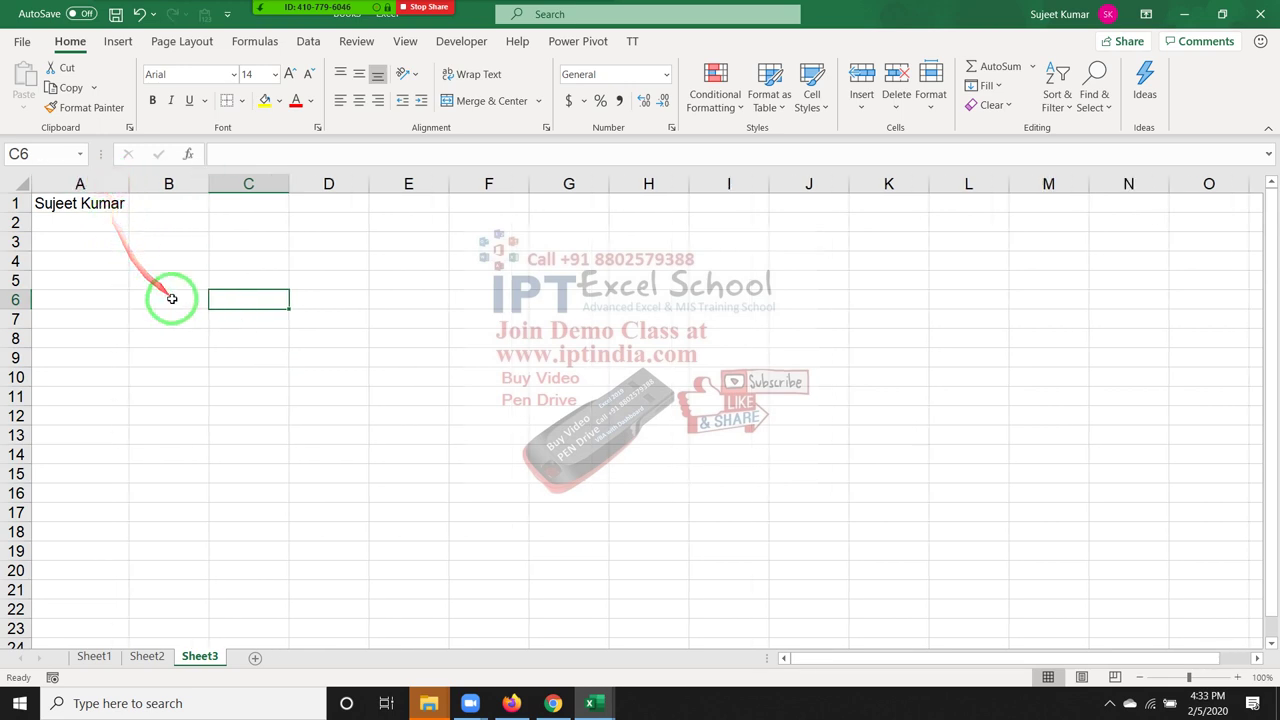
{"action": "left_click", "coordinate": [106, 186]}
{"action": "left_click", "coordinate": [102, 205]}
{"action": "key", "text": "Delete"}
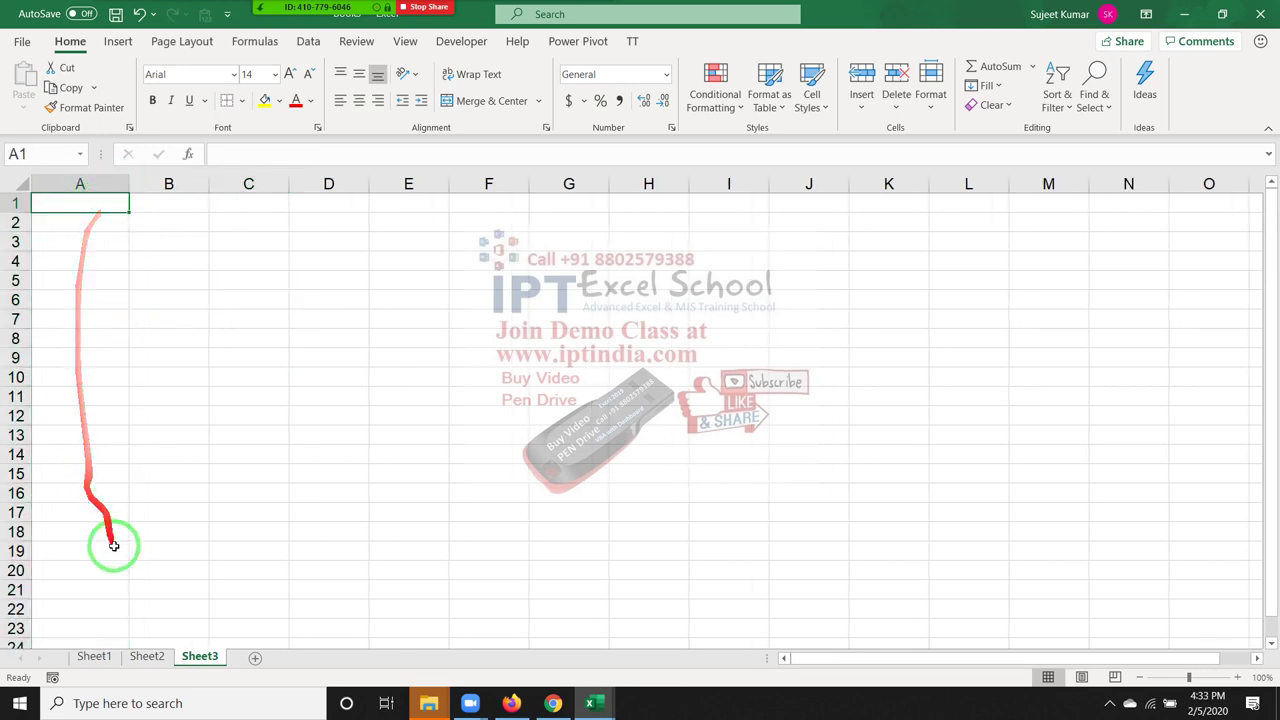
- Look over Sheet1 and Sheet2, then return to the empty Sheet3
{"action": "left_click", "coordinate": [138, 656]}
{"action": "left_click", "coordinate": [107, 658]}
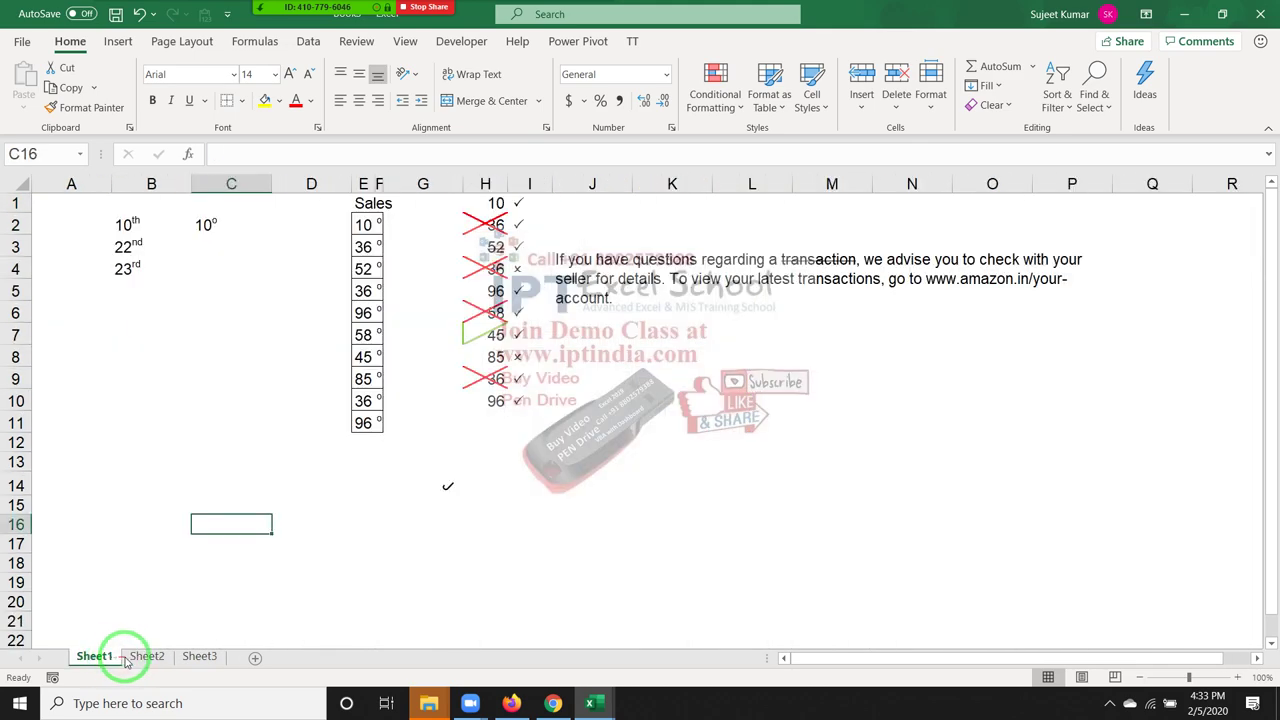
{"action": "left_click", "coordinate": [605, 315]}
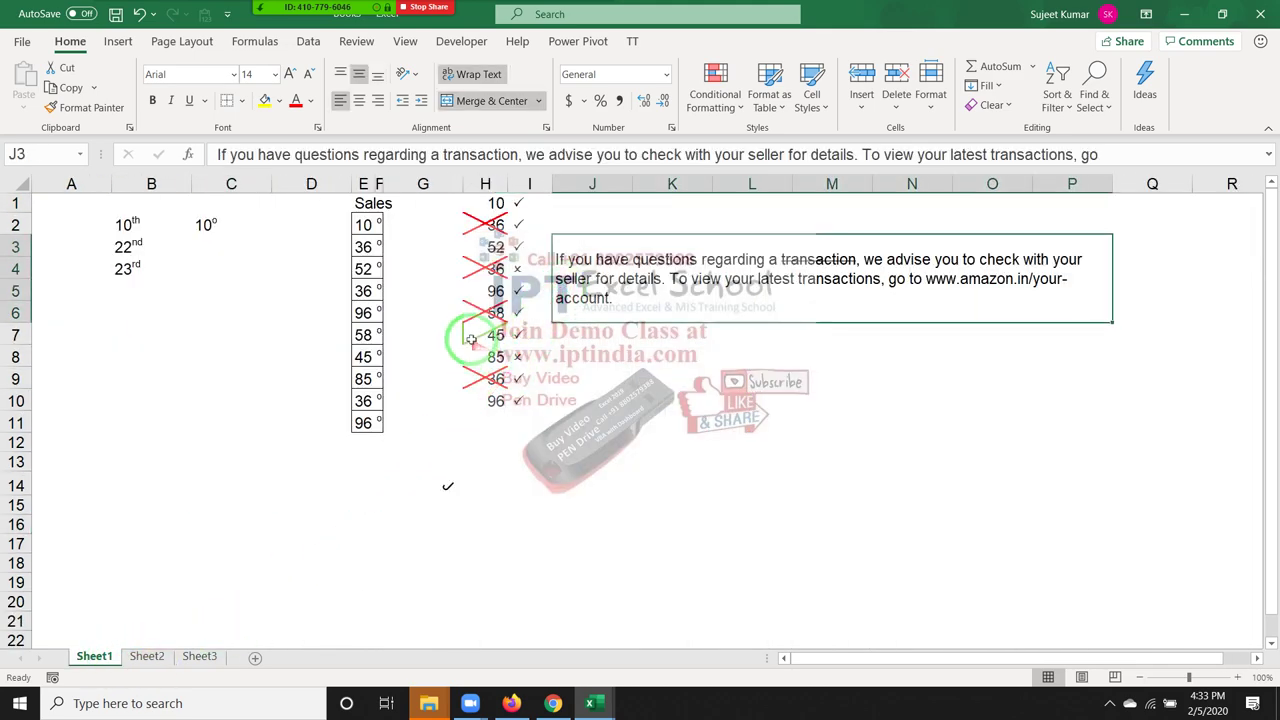
{"action": "left_click_drag", "start_coordinate": [490, 352], "coordinate": [350, 585]}
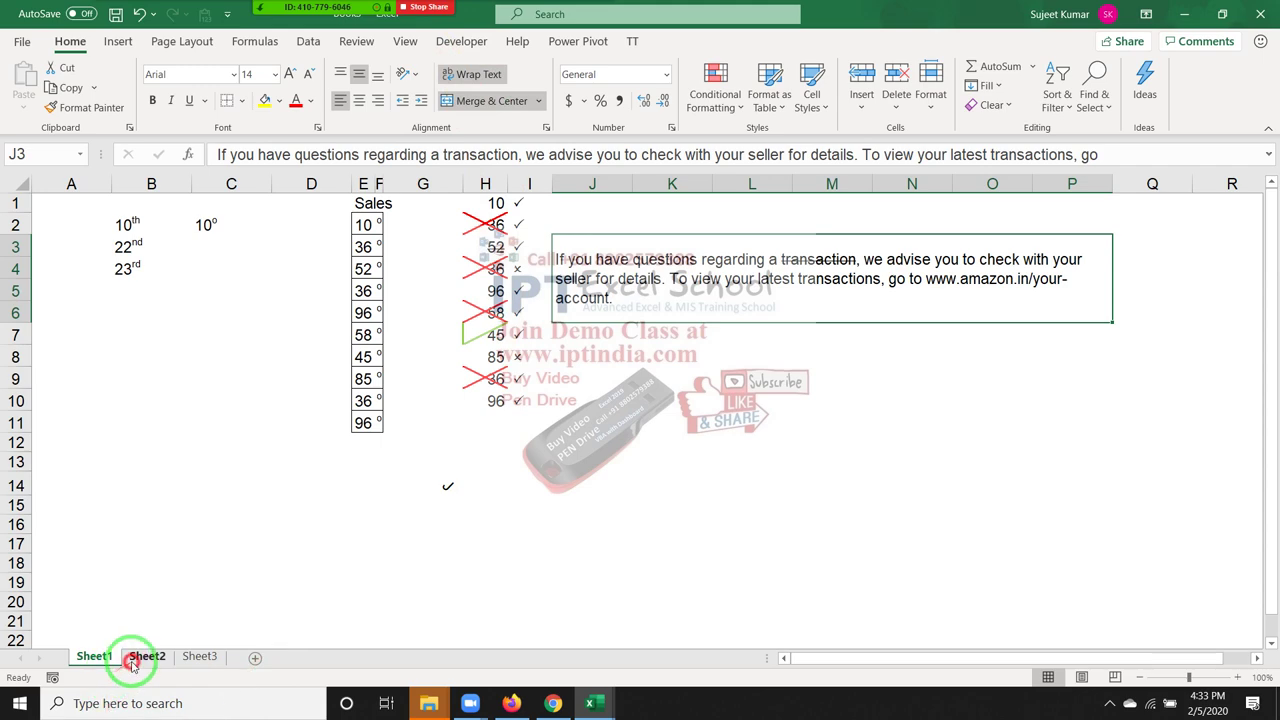
{"action": "left_click", "coordinate": [140, 656]}
{"action": "left_click", "coordinate": [209, 659]}
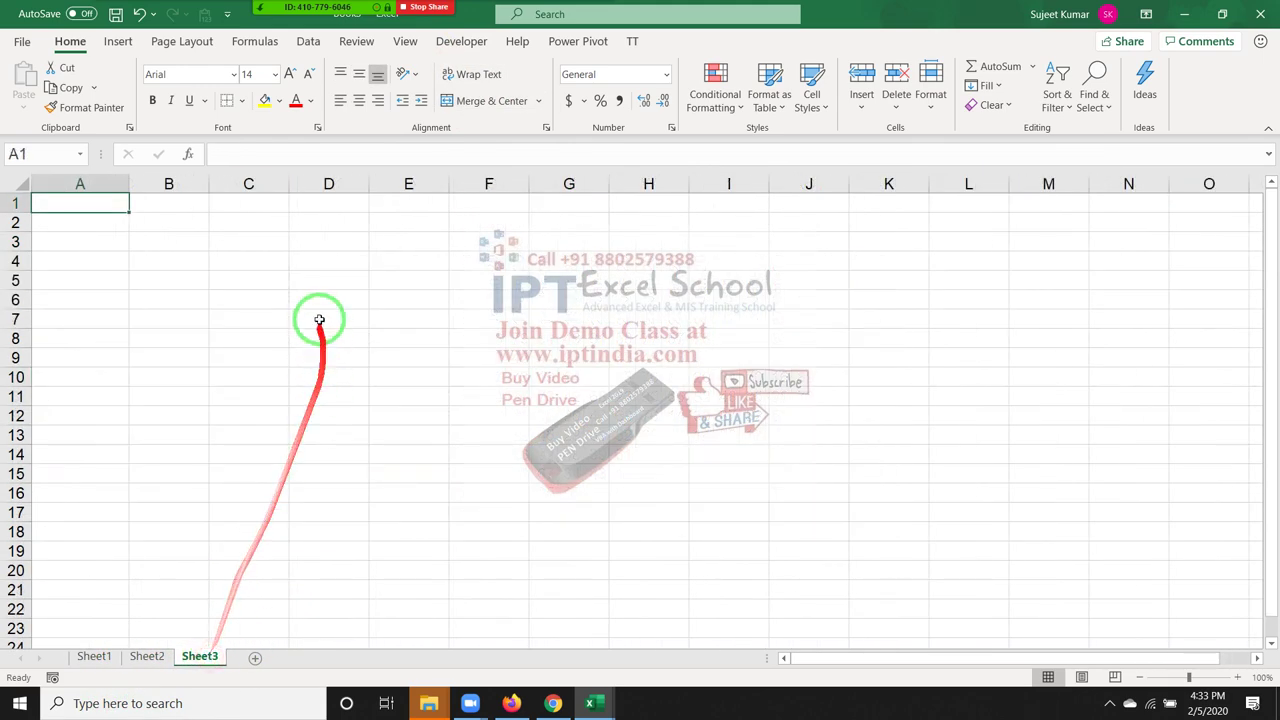
- Apply Merge Across to C3:F9 and confirm rows 3–9 are each one merged cell
{"action": "left_click_drag", "start_coordinate": [271, 240], "coordinate": [488, 355]}
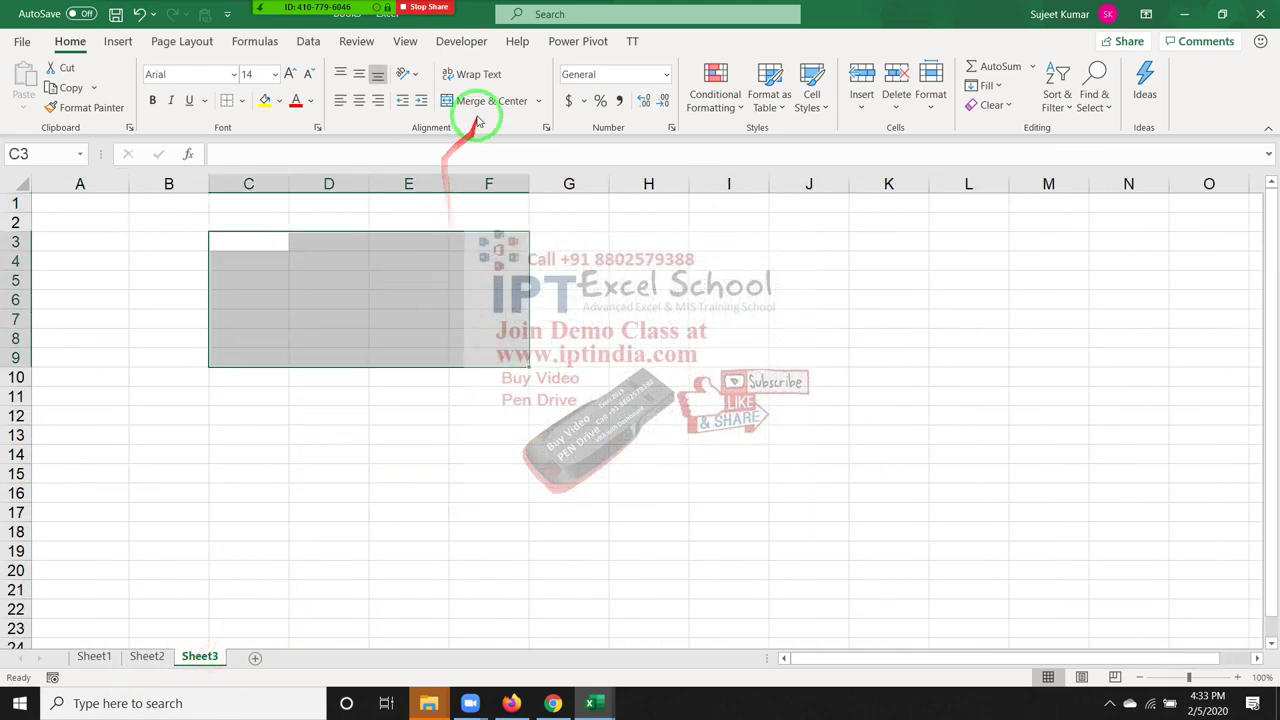
{"action": "left_click", "coordinate": [538, 101]}
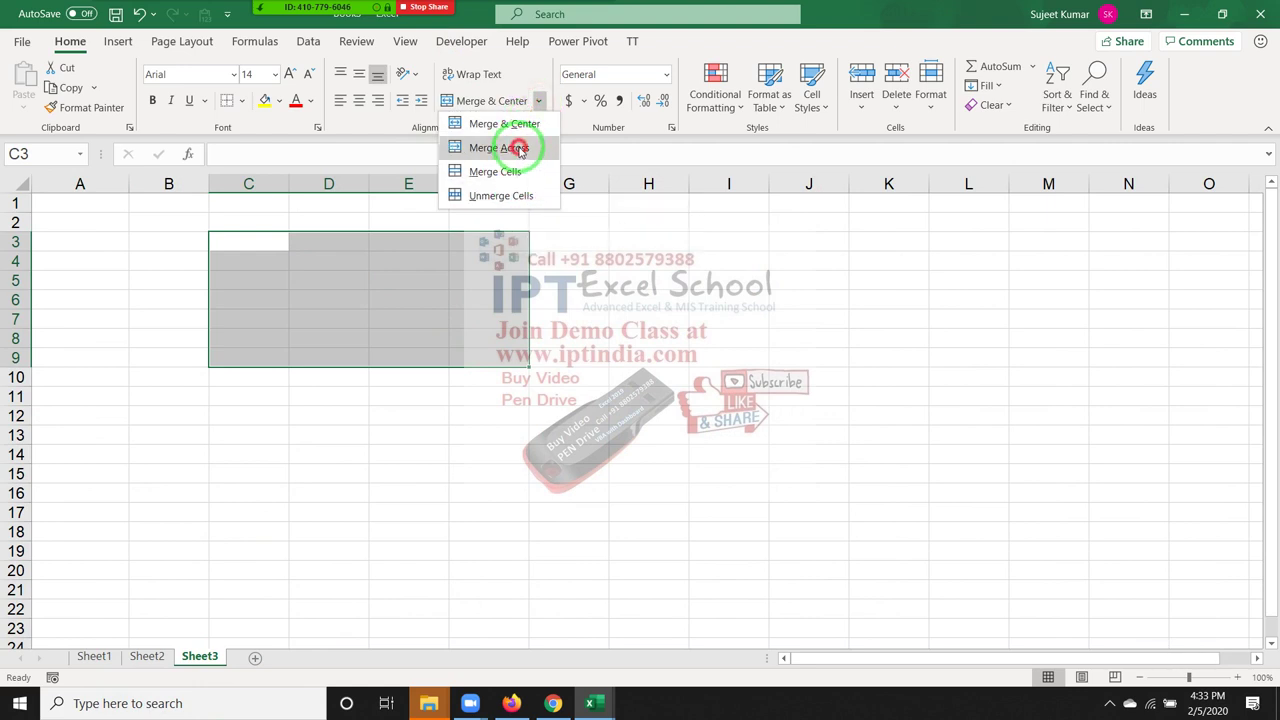
{"action": "left_click", "coordinate": [515, 147]}
{"action": "left_click", "coordinate": [419, 248]}
{"action": "left_click", "coordinate": [419, 262]}
{"action": "left_click", "coordinate": [417, 282]}
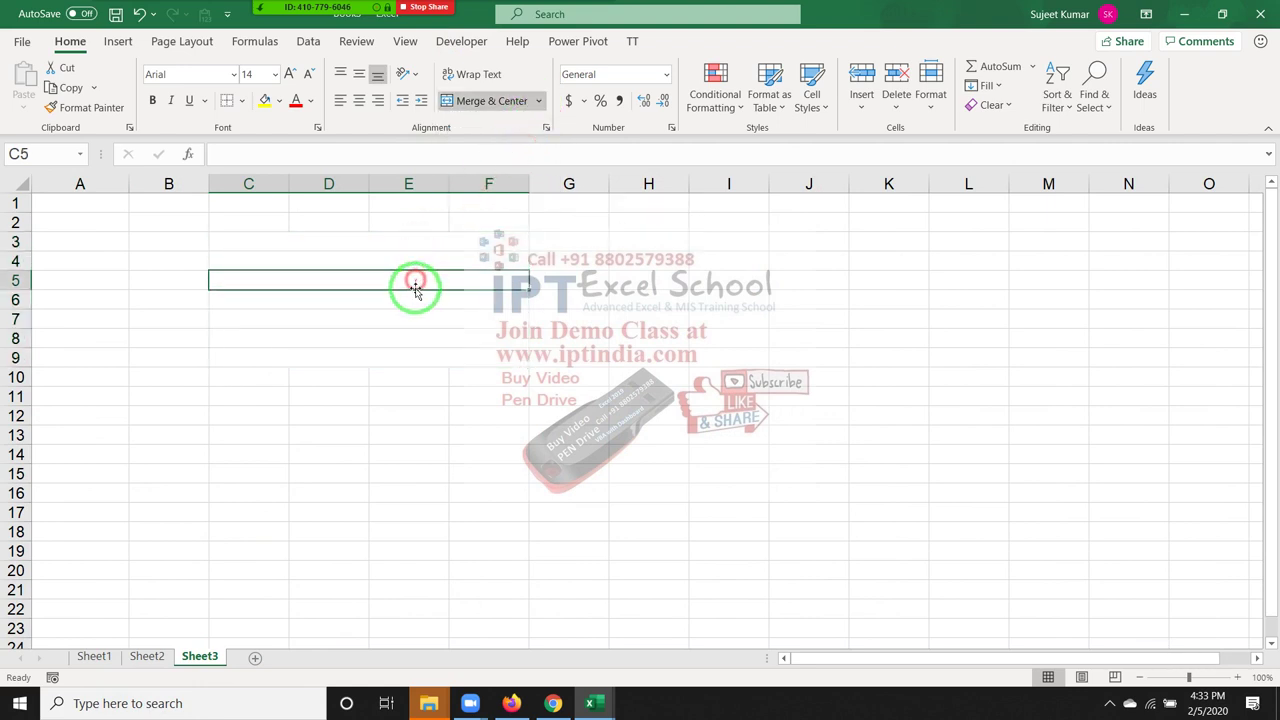
{"action": "left_click", "coordinate": [412, 301]}
{"action": "left_click", "coordinate": [411, 333]}
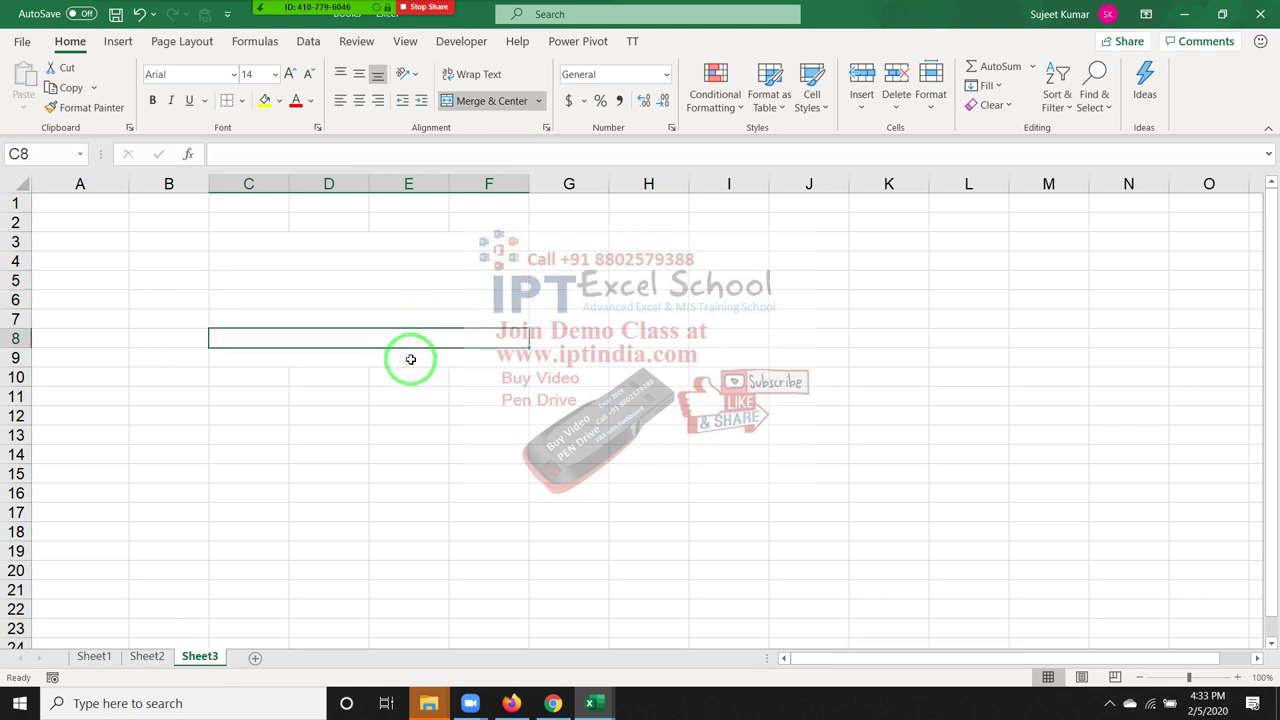
{"action": "left_click", "coordinate": [410, 359]}
{"action": "left_click", "coordinate": [392, 318]}
{"action": "left_click", "coordinate": [389, 300]}
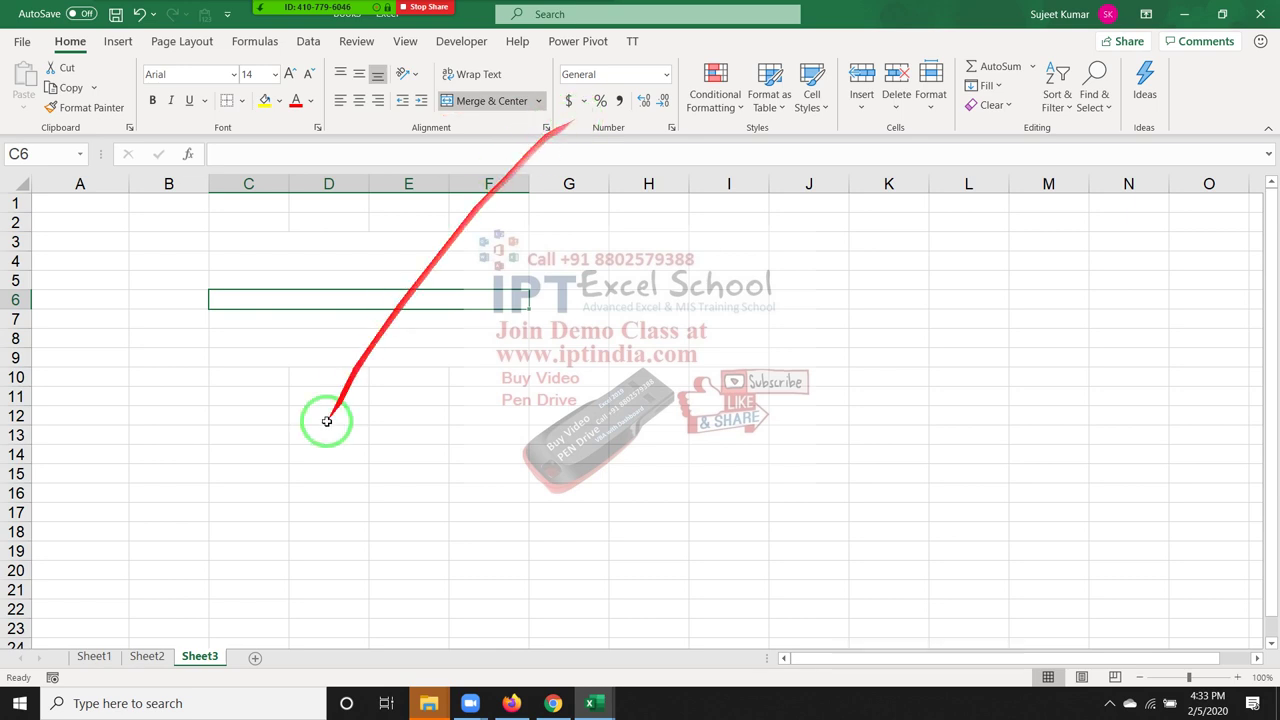
{"action": "left_click", "coordinate": [251, 655]}
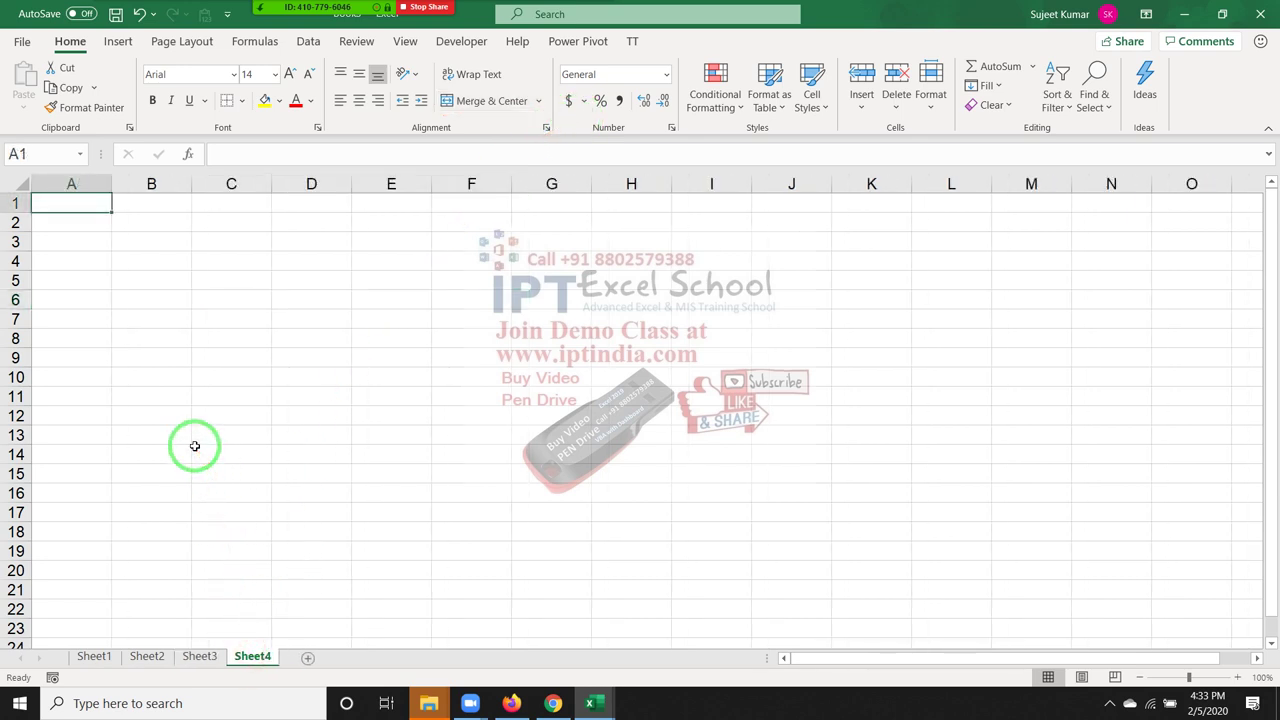
{"action": "type", "text": "2500"}
{"action": "key", "text": "ctrl+Return"}
{"action": "left_click", "coordinate": [673, 127]}
{"action": "left_click_drag", "start_coordinate": [600, 15], "coordinate": [576, 120]}
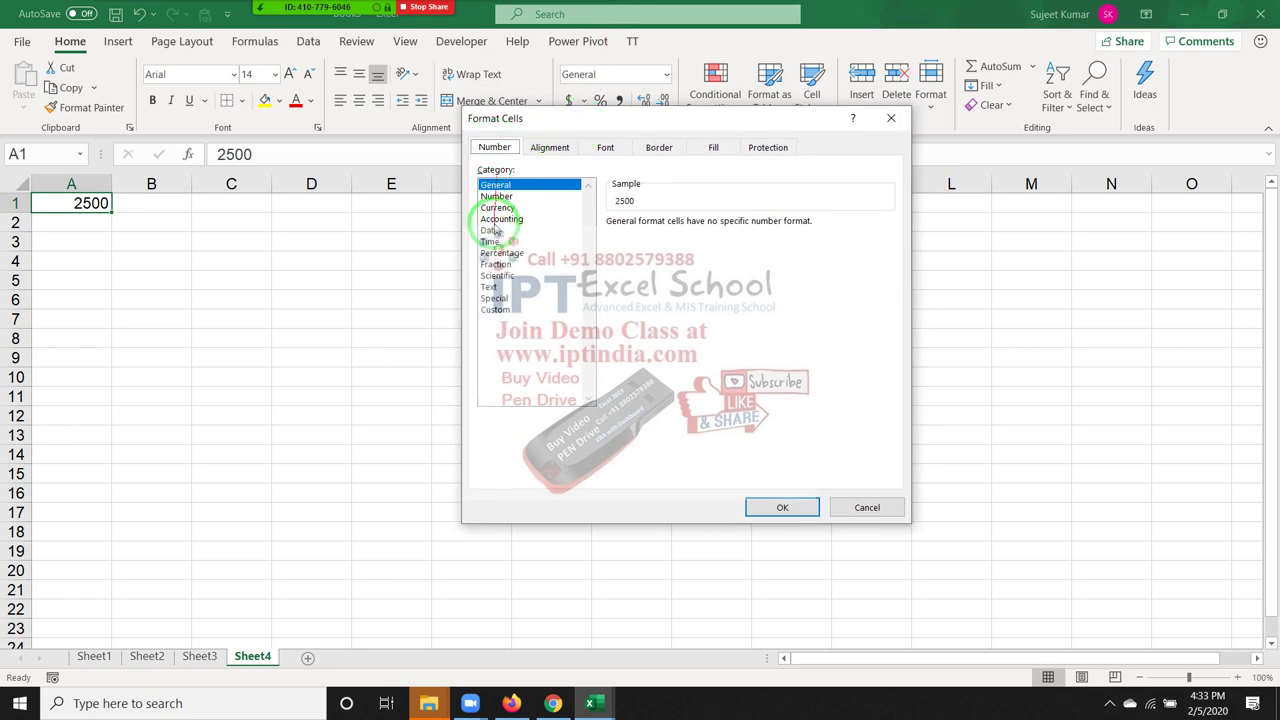
{"action": "left_click", "coordinate": [541, 152]}
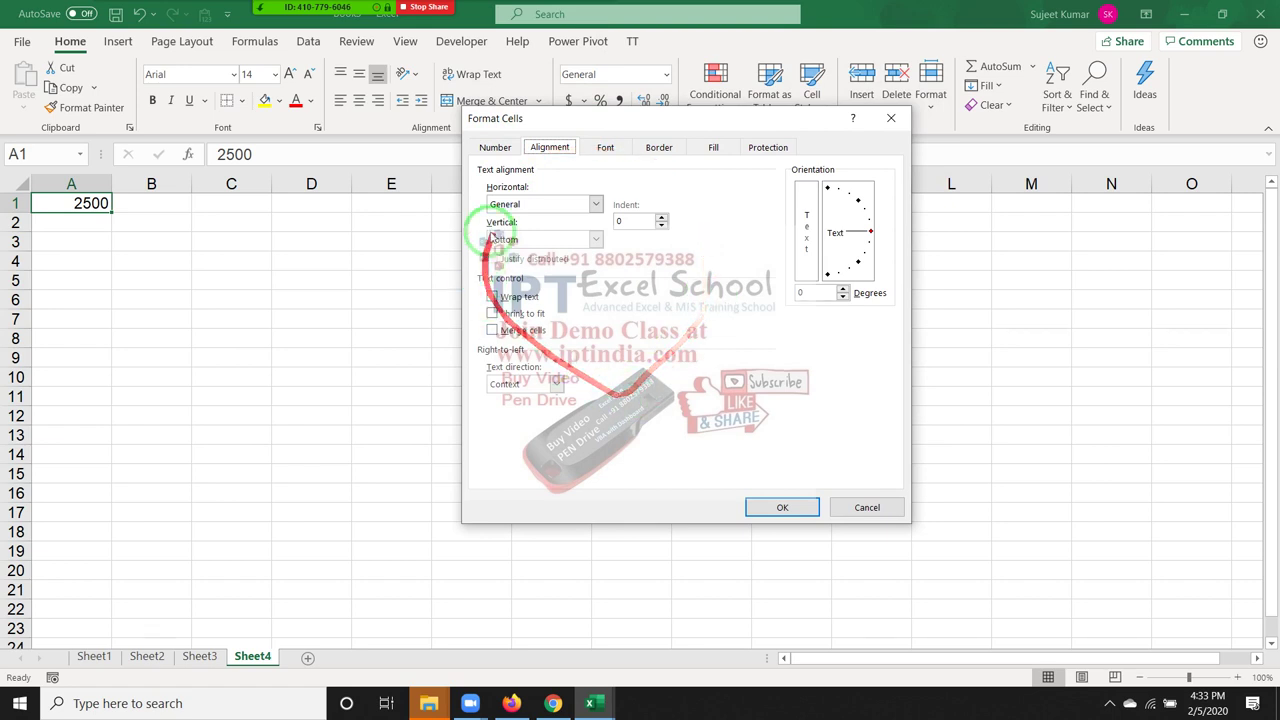
{"action": "left_click", "coordinate": [610, 148]}
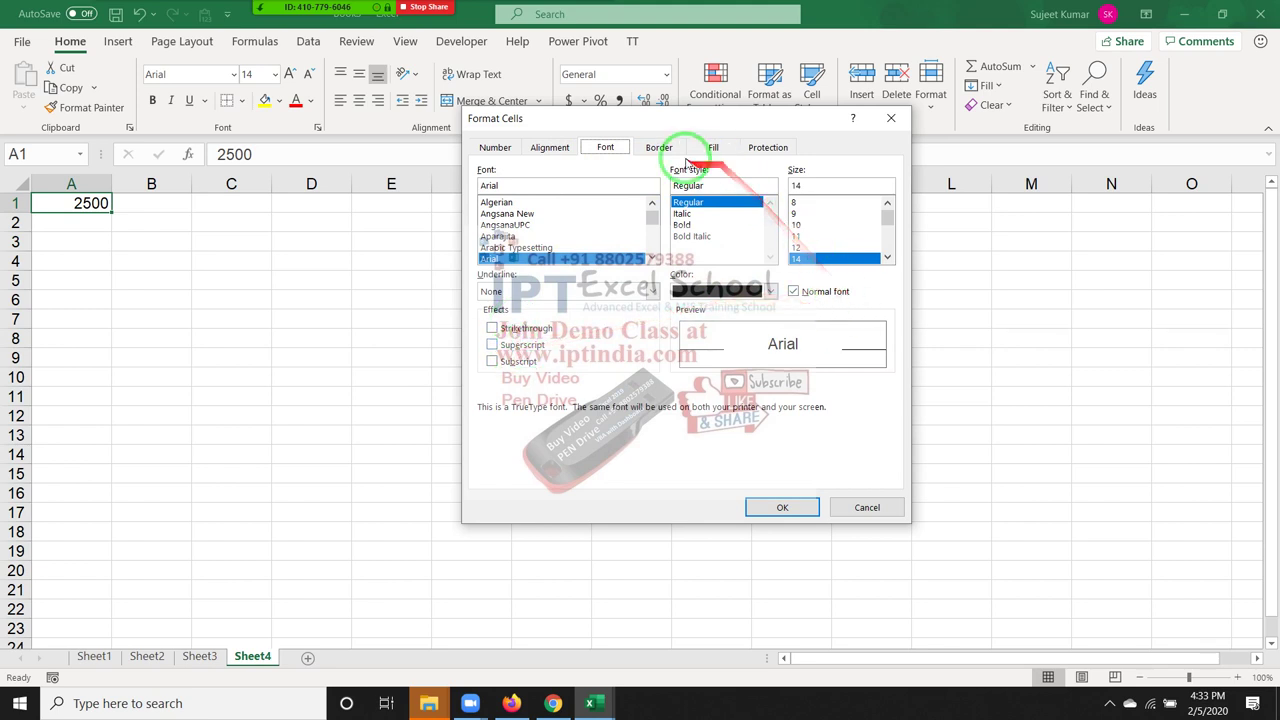
{"action": "left_click", "coordinate": [659, 147]}
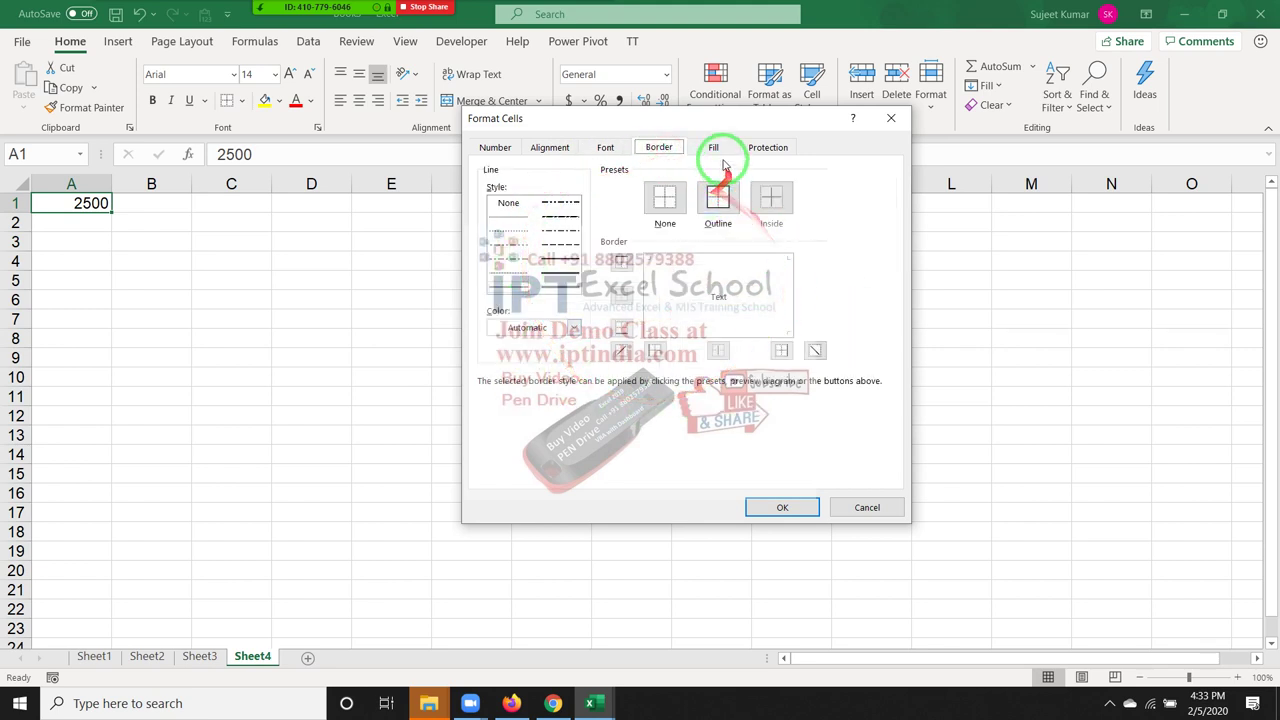
{"action": "left_click", "coordinate": [713, 148]}
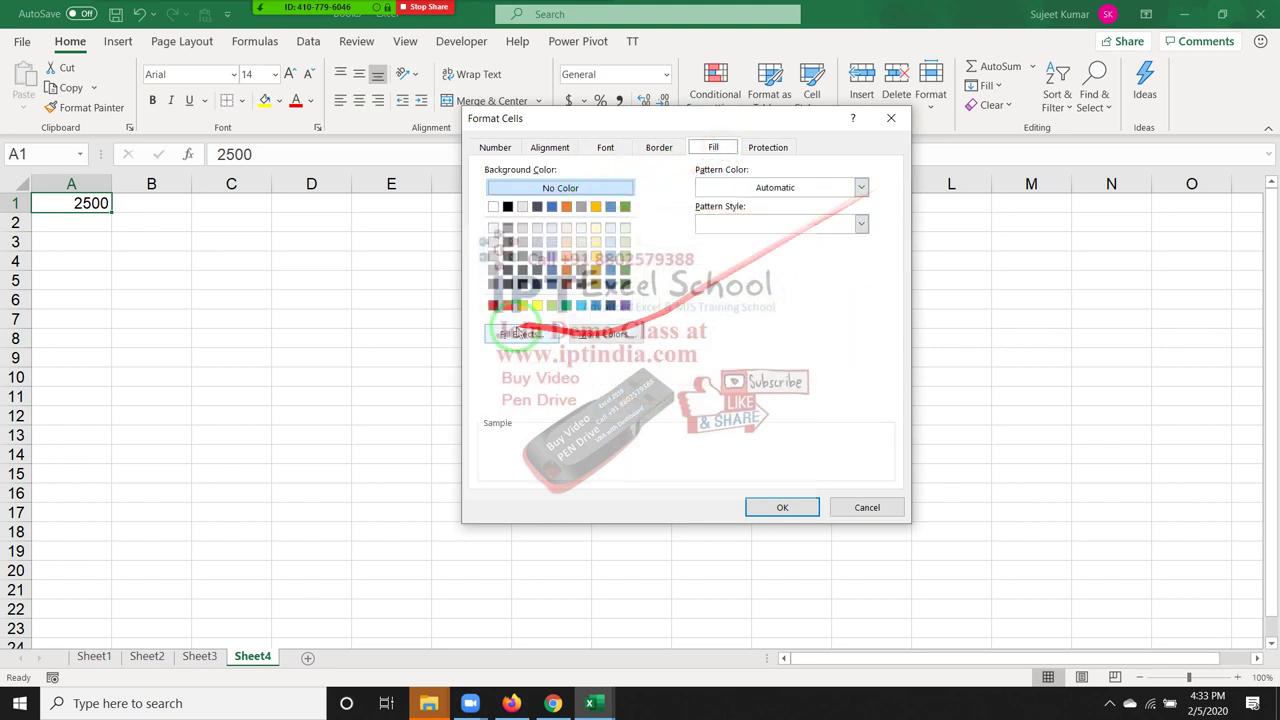
{"action": "left_click", "coordinate": [520, 333]}
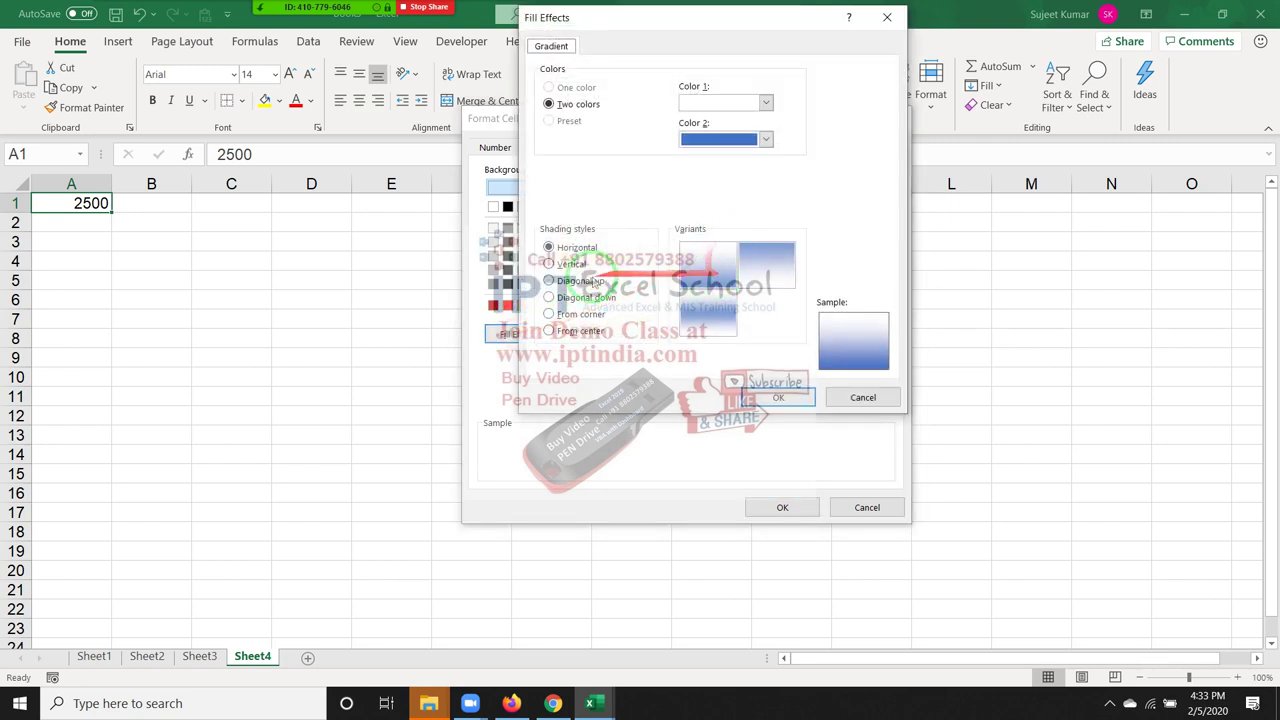
{"action": "left_click", "coordinate": [701, 104]}
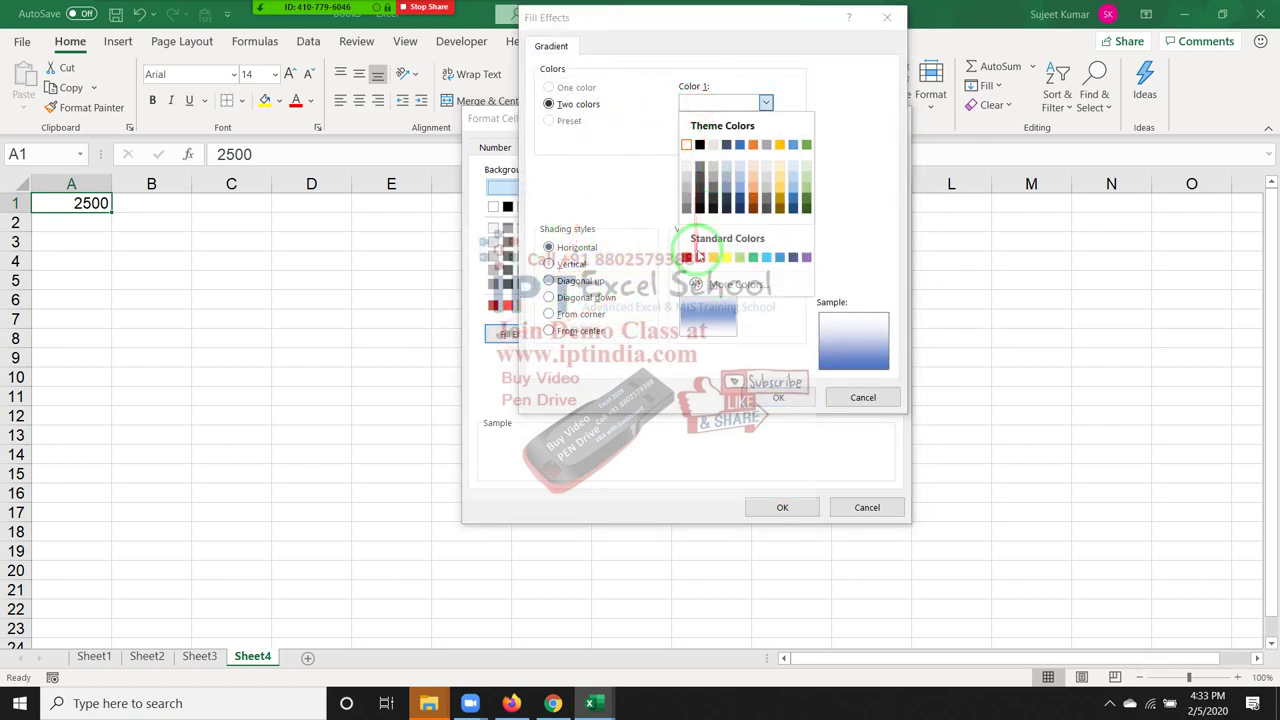
{"action": "left_click", "coordinate": [701, 258]}
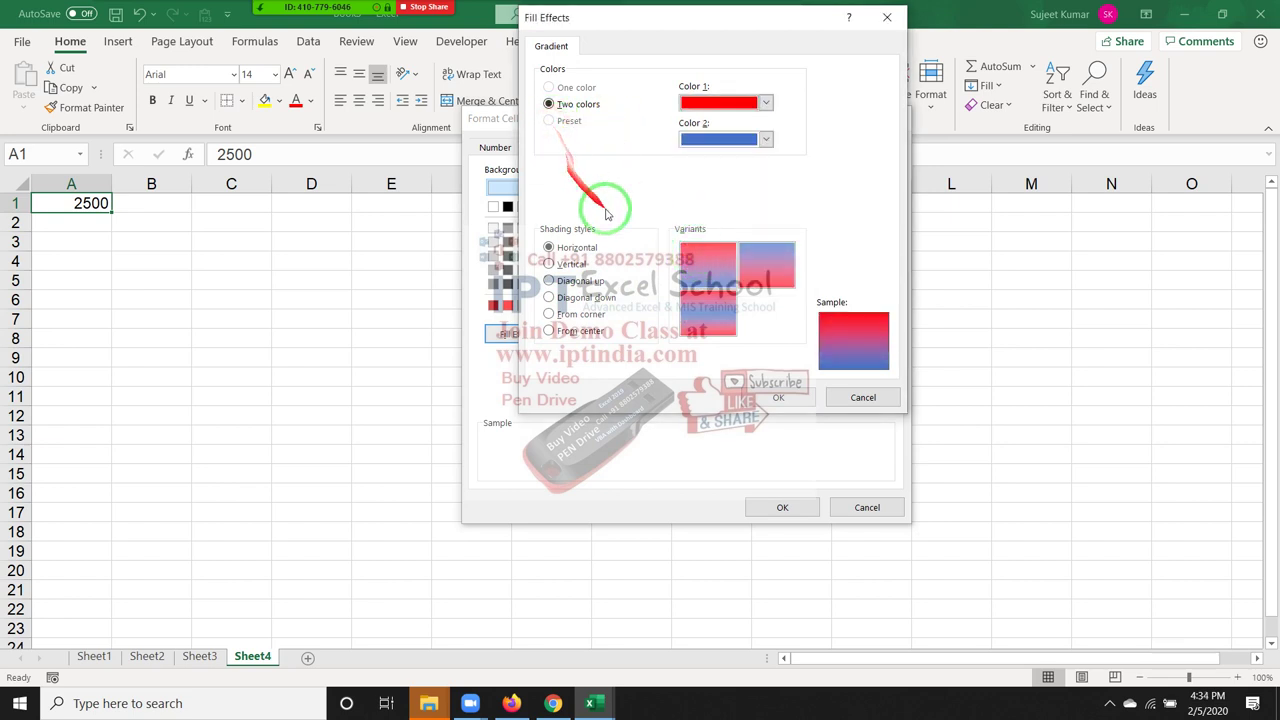
{"action": "key", "text": "Escape"}
{"action": "left_click", "coordinate": [624, 336]}
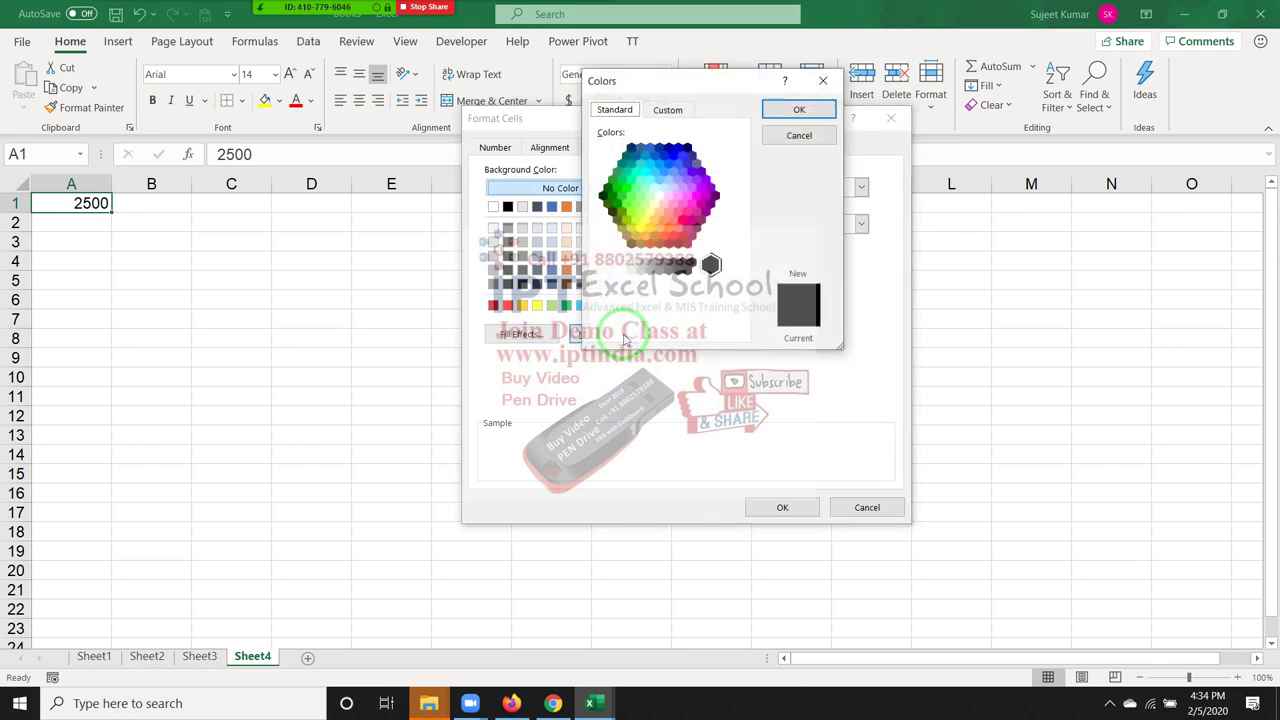
{"action": "key", "text": "Escape"}
- Merge and center F3:J13 into one block, trying then undoing a yellow fill
{"action": "left_click", "coordinate": [867, 507]}
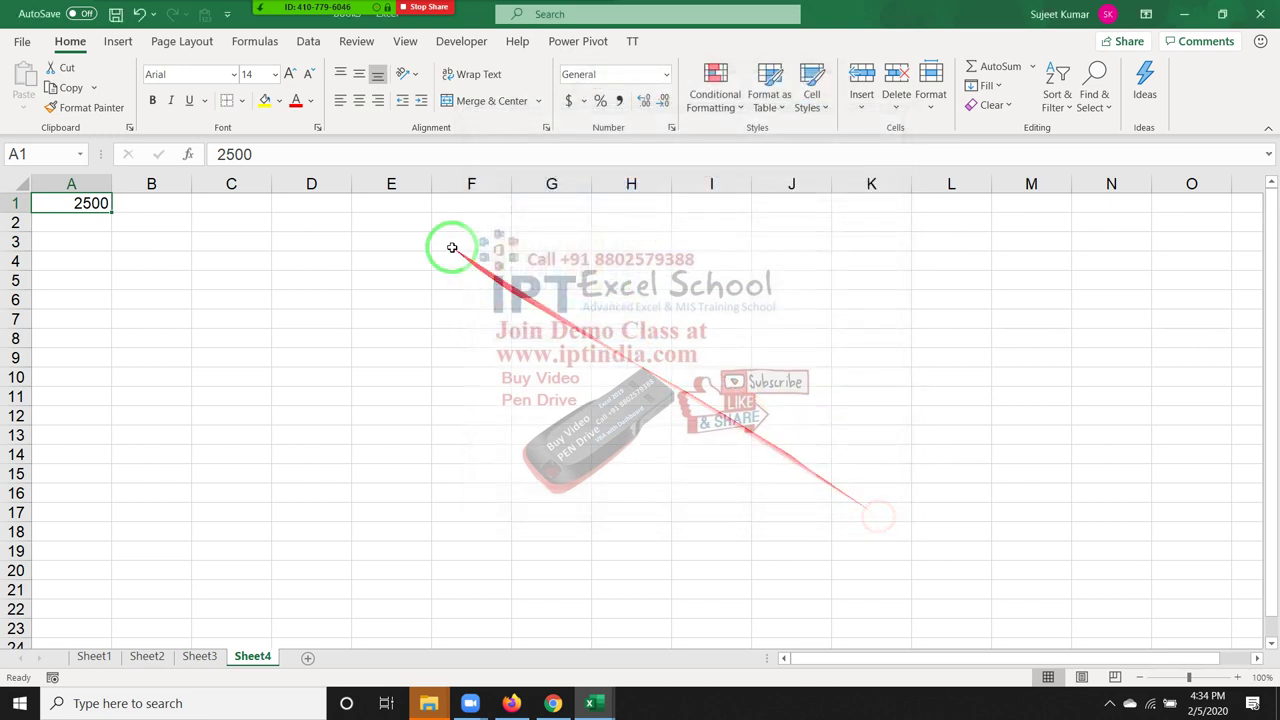
{"action": "left_click_drag", "start_coordinate": [436, 243], "coordinate": [792, 441]}
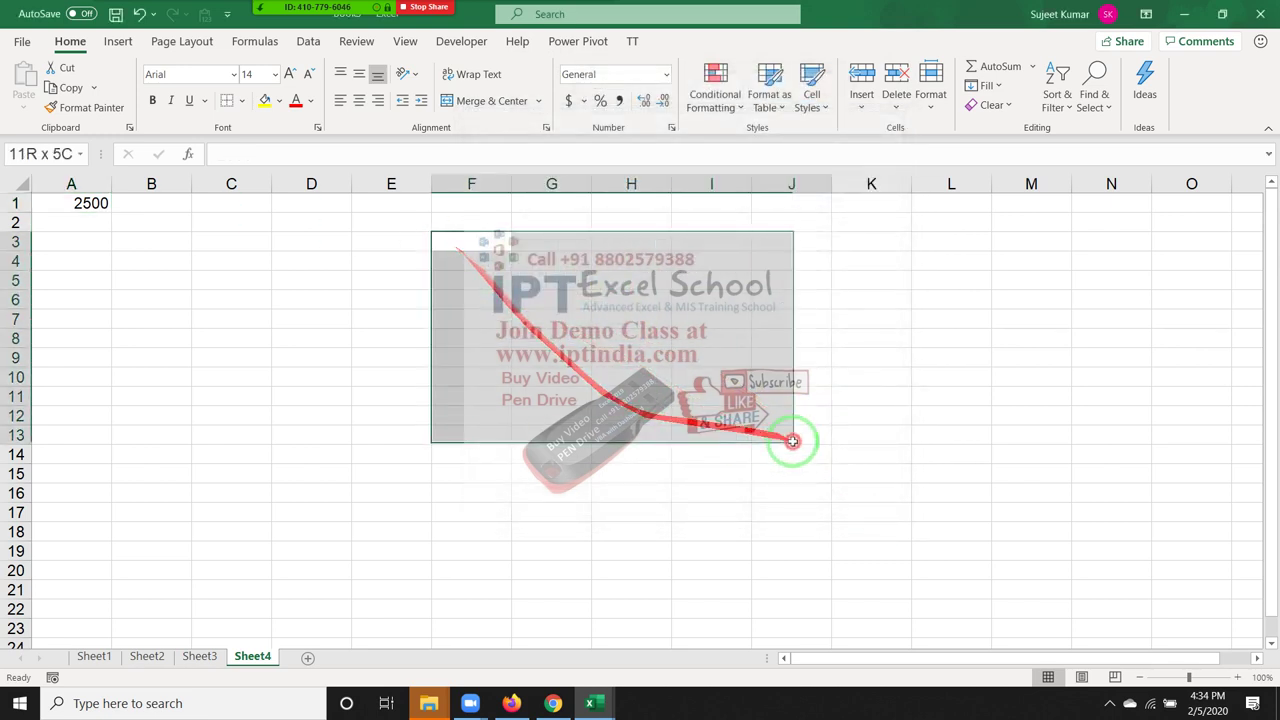
{"action": "left_click", "coordinate": [488, 101]}
{"action": "left_click", "coordinate": [265, 101]}
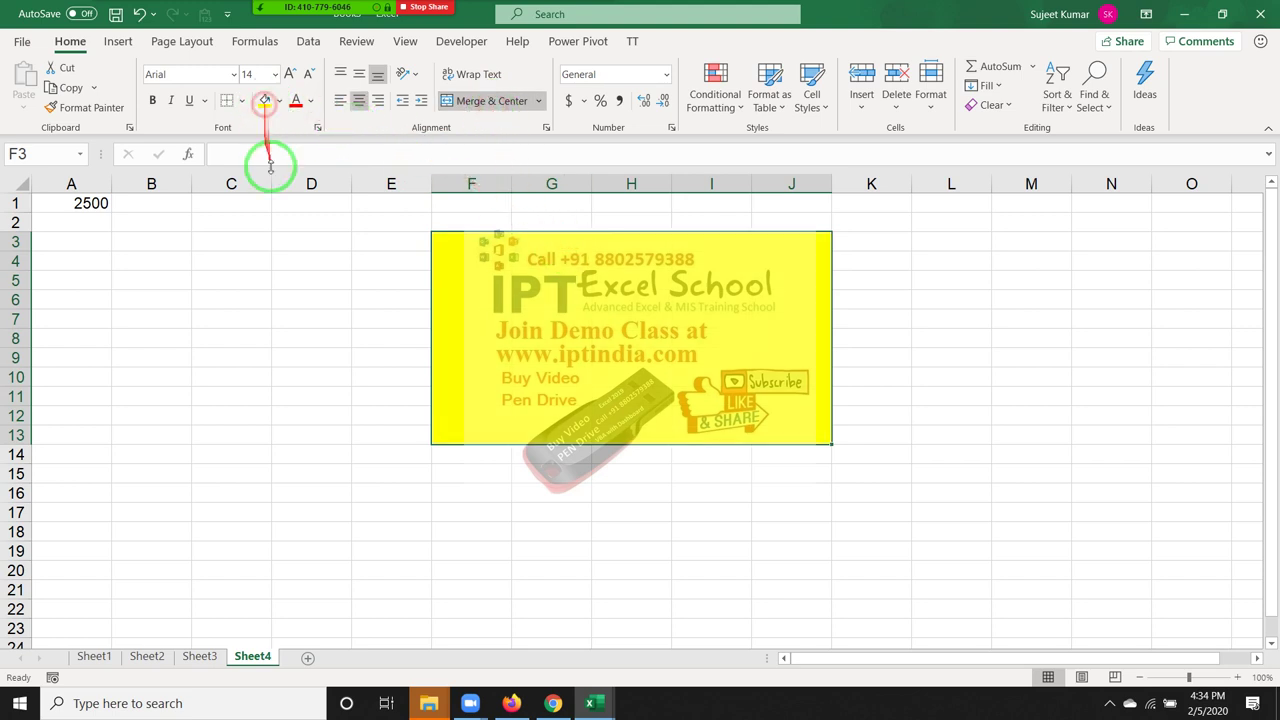
{"action": "key", "text": "ctrl+z"}
- Fill the merged block with the default white-to-blue horizontal gradient via Fill Effects
{"action": "right_click", "coordinate": [702, 392]}
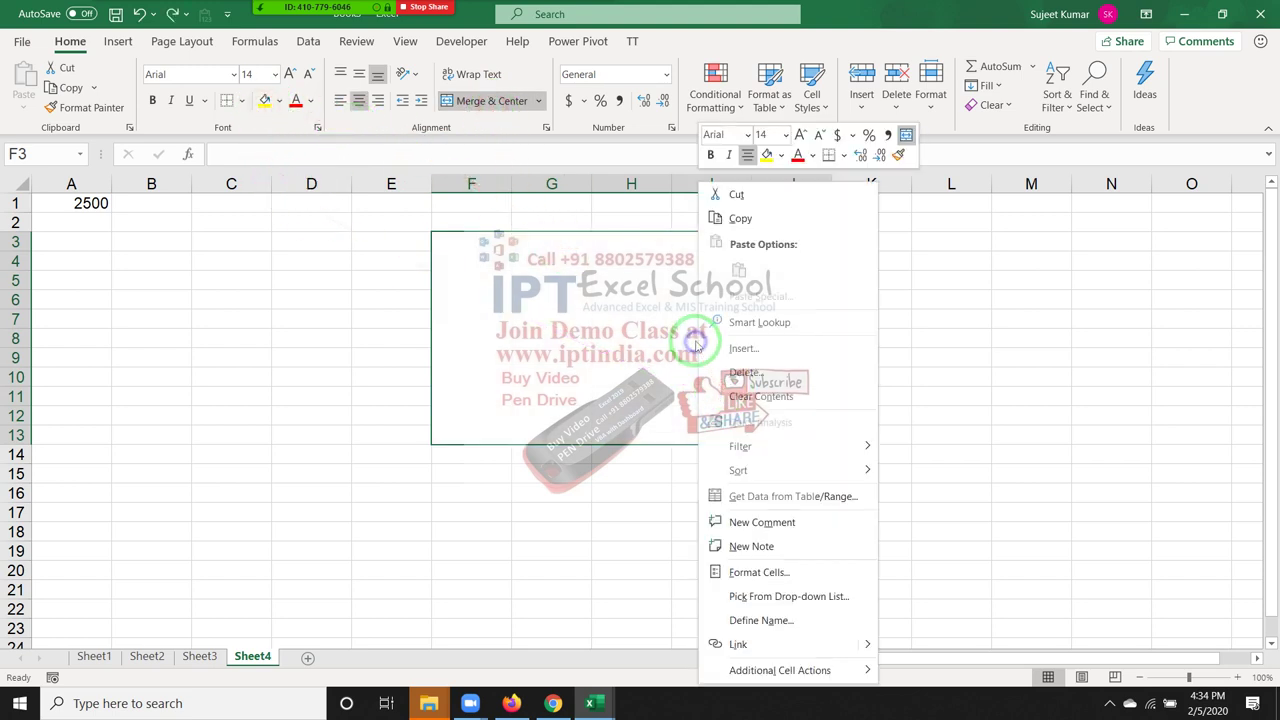
{"action": "left_click", "coordinate": [720, 572]}
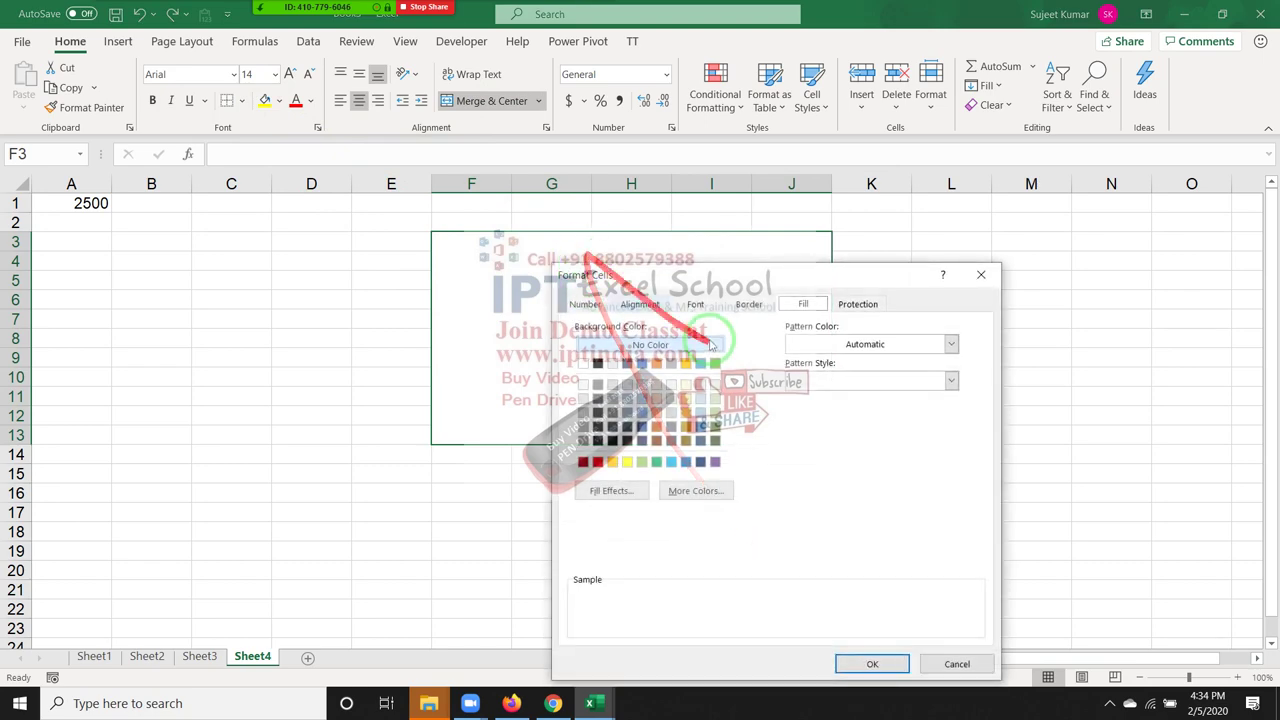
{"action": "left_click_drag", "start_coordinate": [811, 287], "coordinate": [999, 108]}
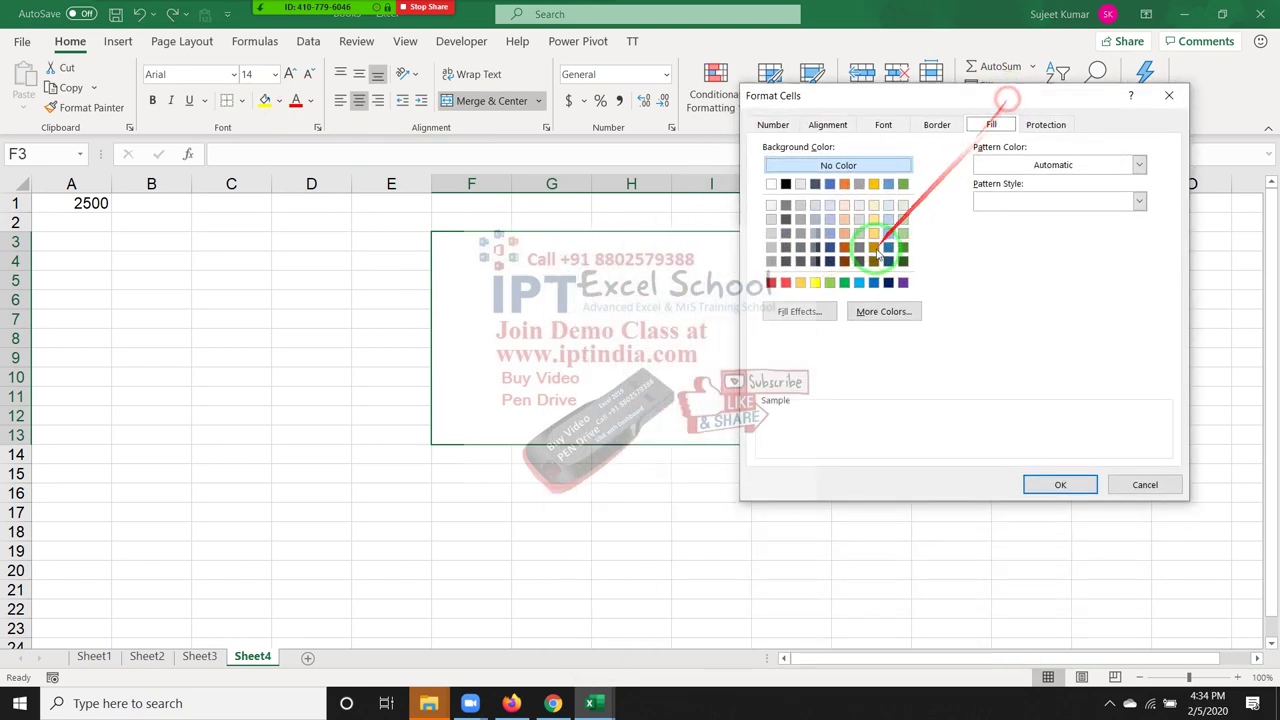
{"action": "left_click", "coordinate": [824, 312]}
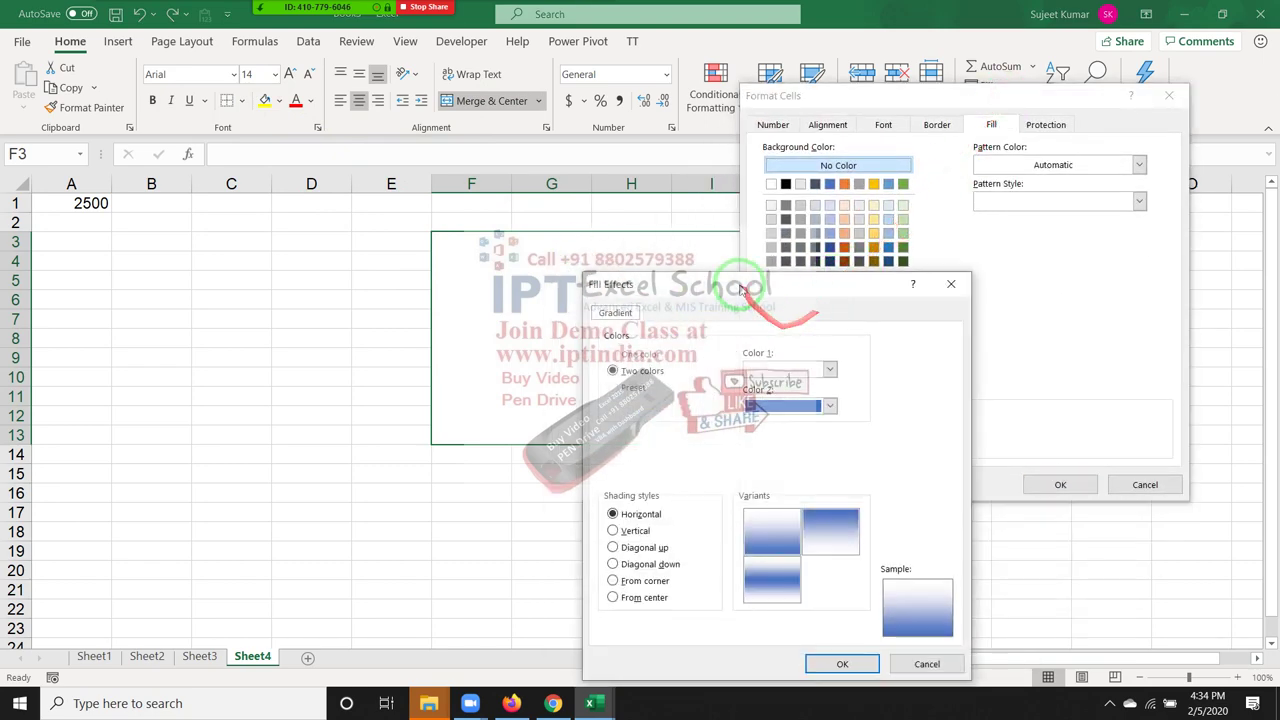
{"action": "left_click_drag", "start_coordinate": [742, 283], "coordinate": [640, 62]}
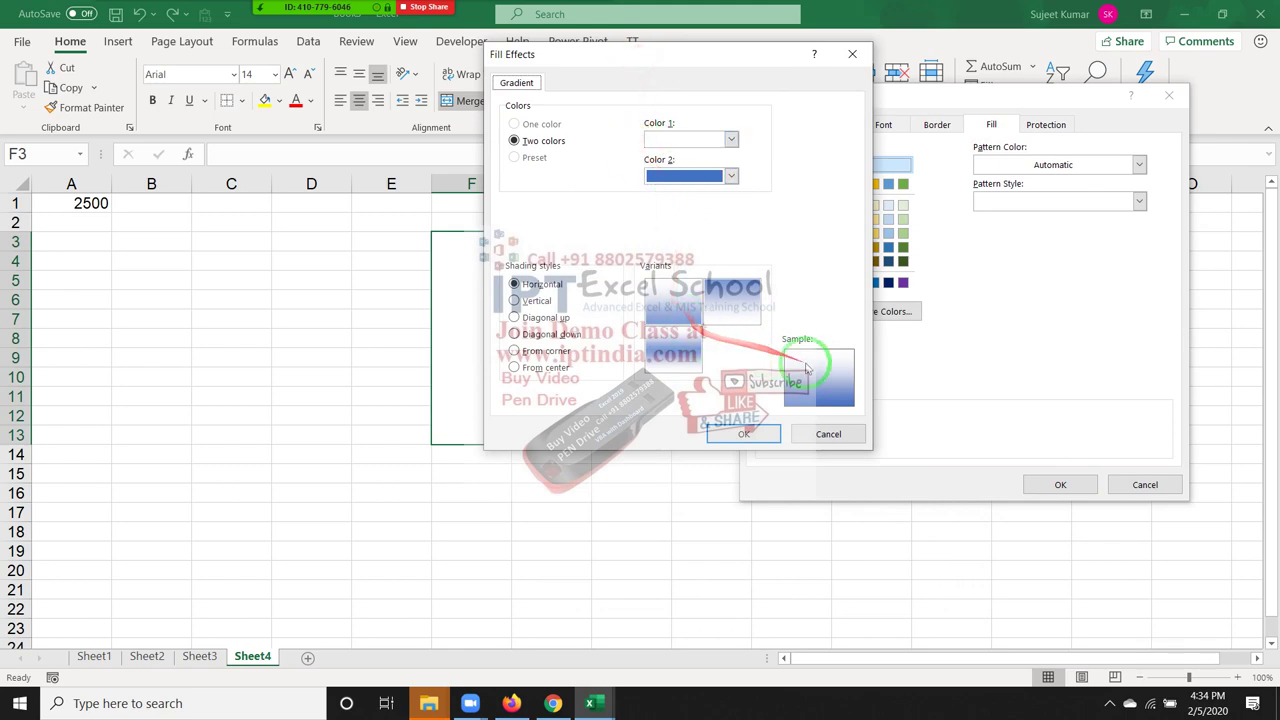
{"action": "left_click", "coordinate": [773, 427]}
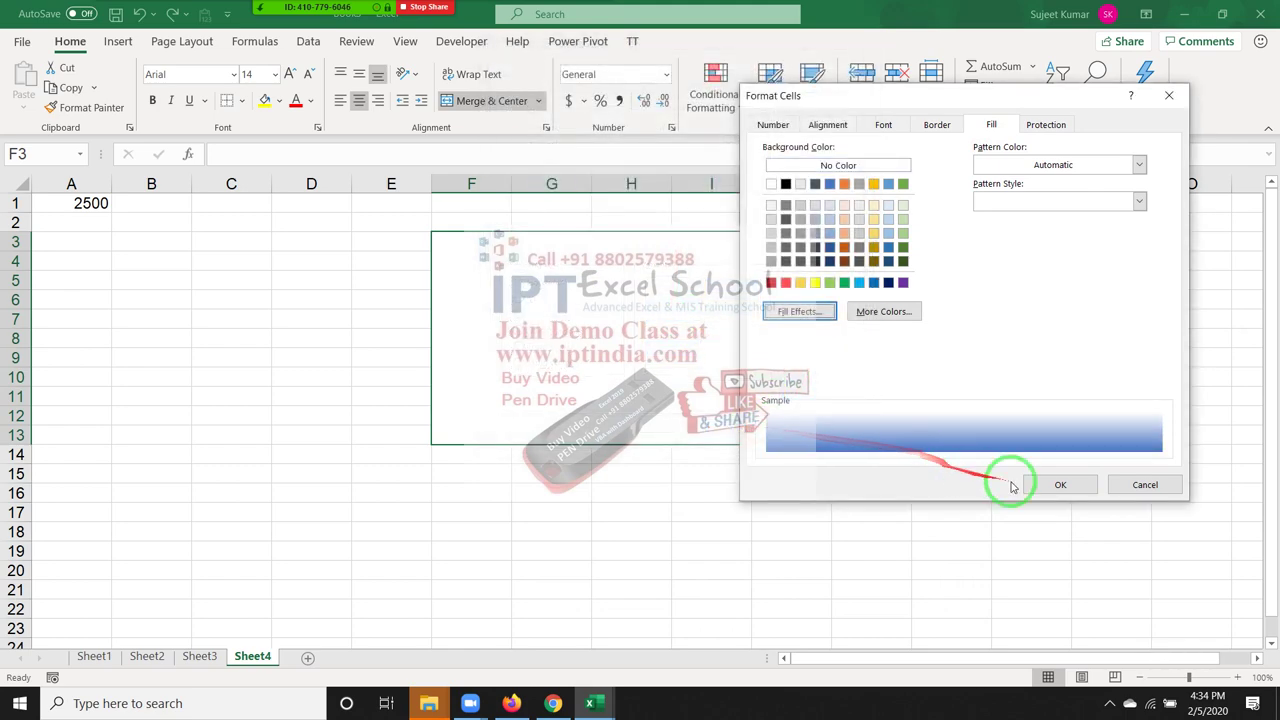
{"action": "left_click", "coordinate": [1053, 484]}
{"action": "left_click", "coordinate": [859, 497]}
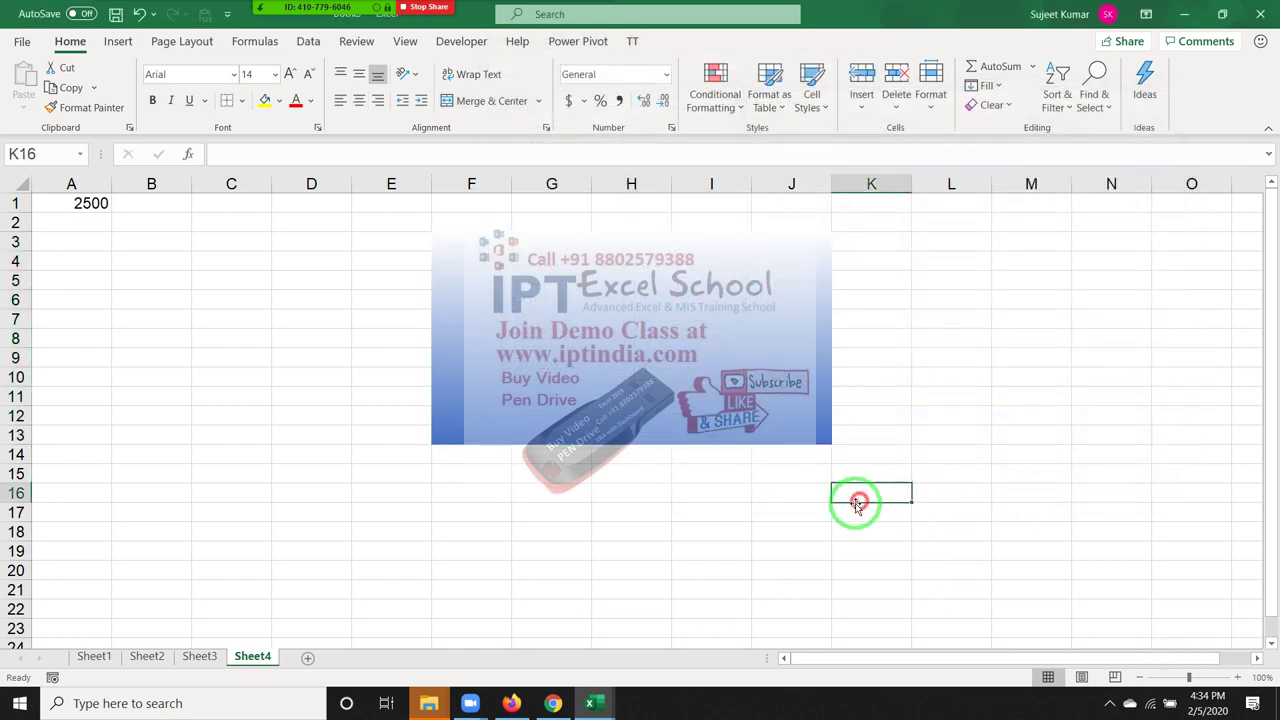
{"action": "left_click", "coordinate": [720, 381]}
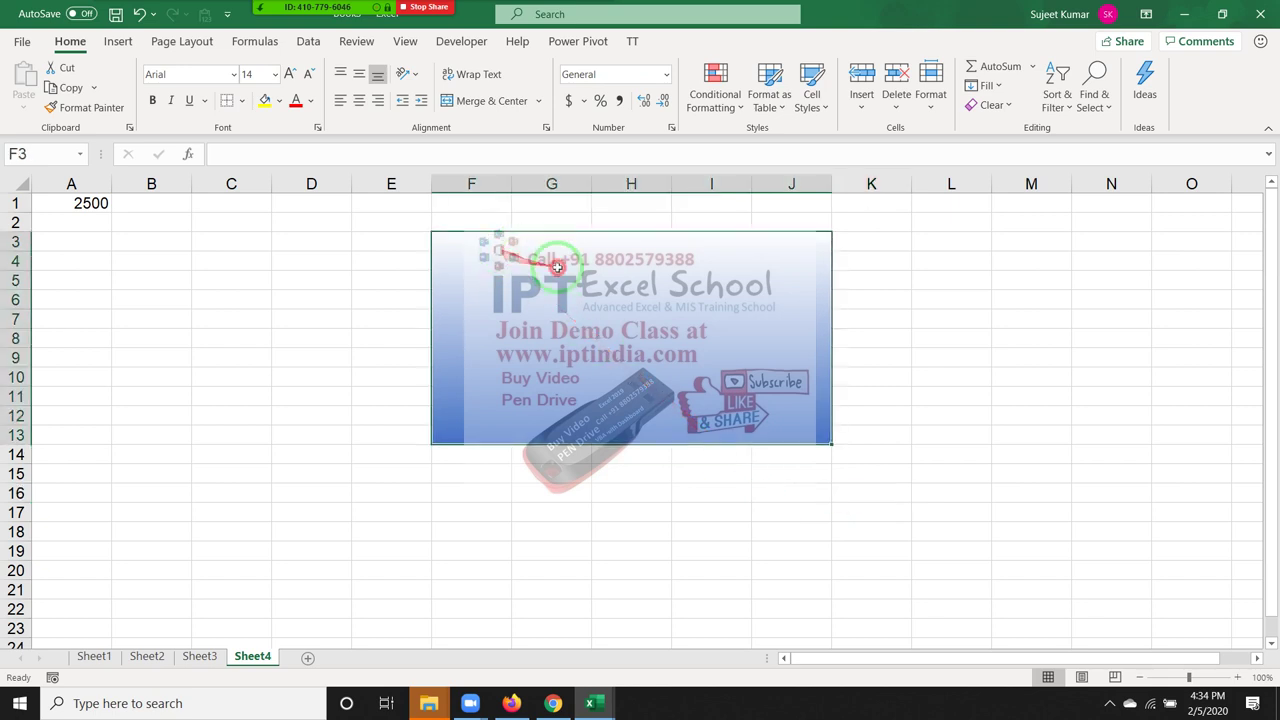
{"action": "right_click", "coordinate": [678, 360]}
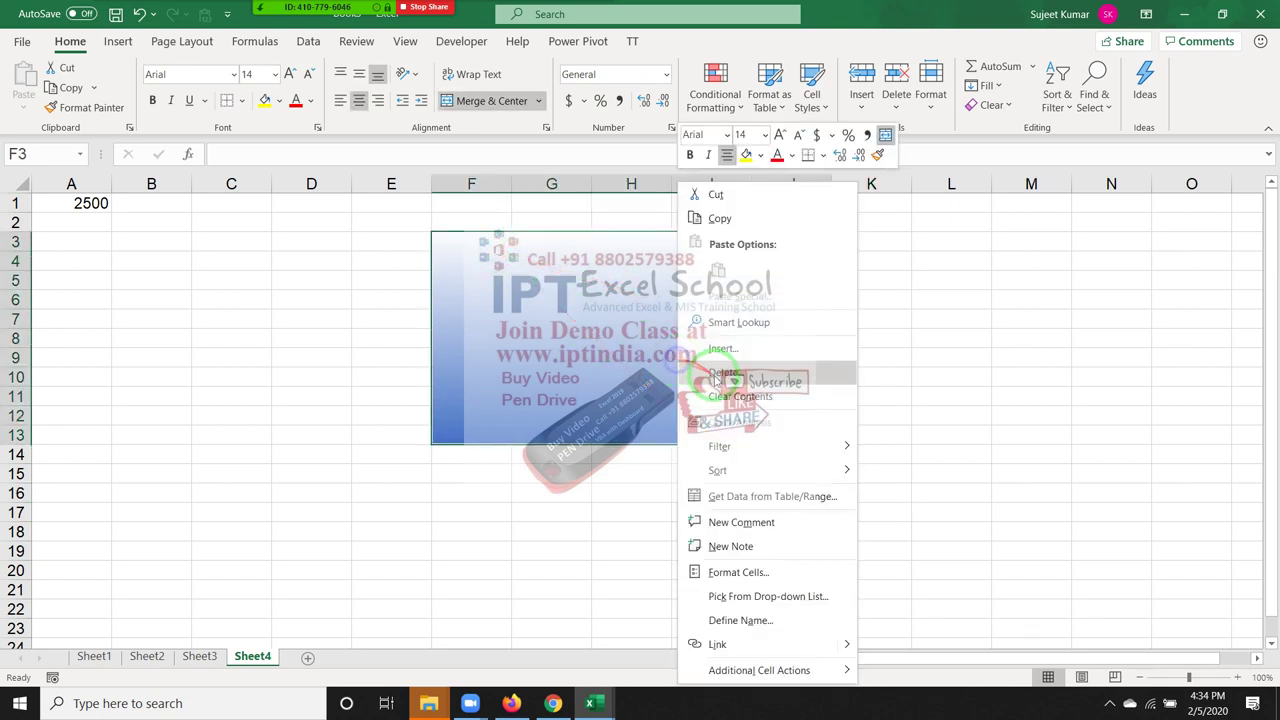
- Set the block's gradient colours to red and white in Fill Effects
{"action": "left_click", "coordinate": [738, 572]}
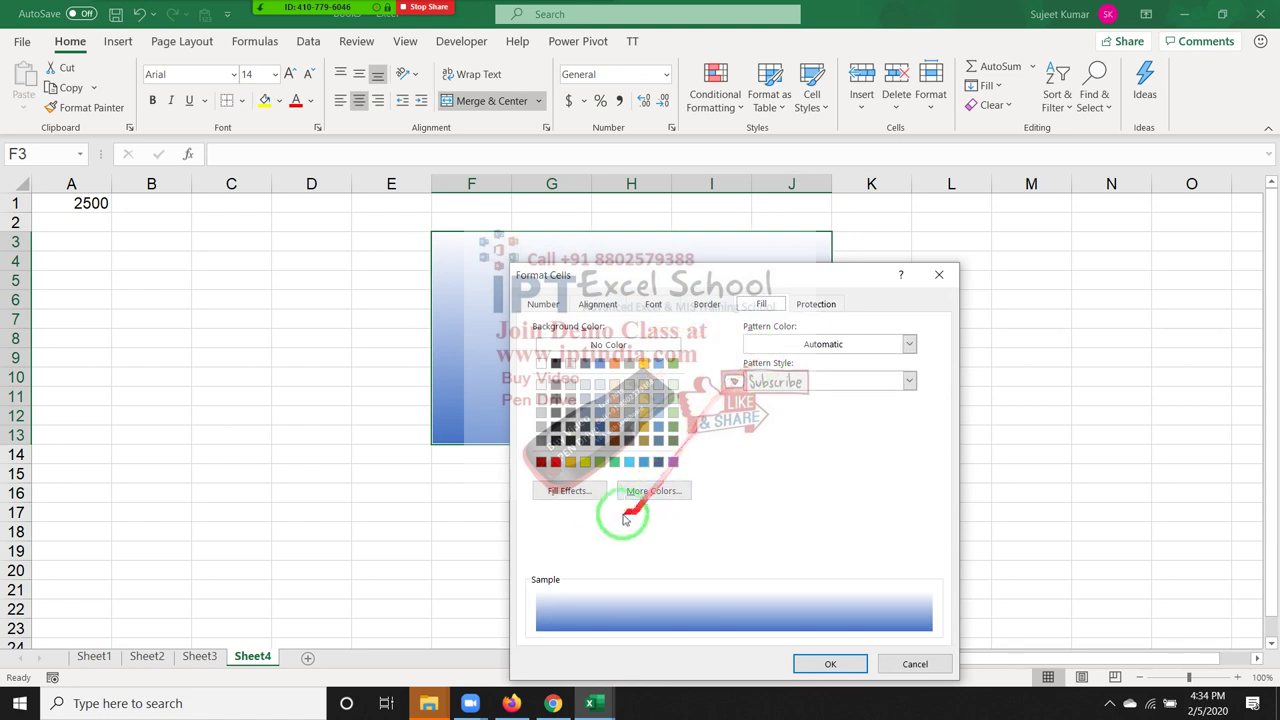
{"action": "left_click", "coordinate": [572, 490]}
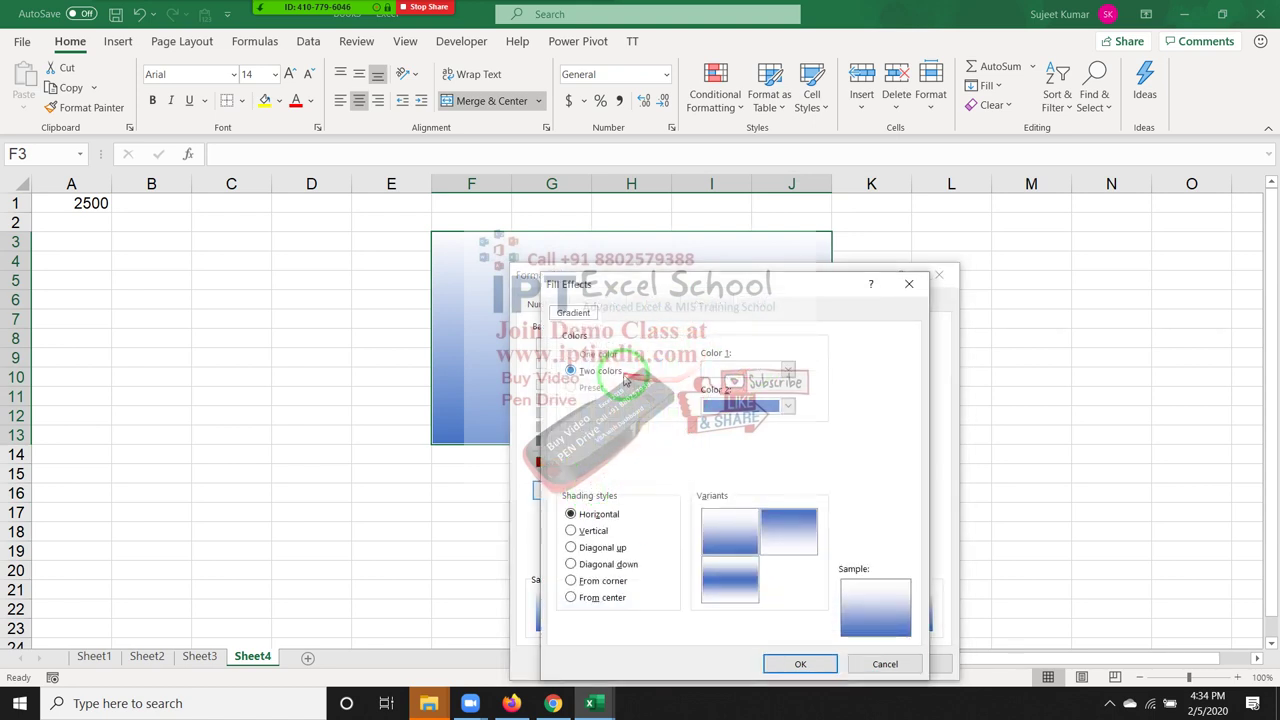
{"action": "left_click", "coordinate": [750, 370]}
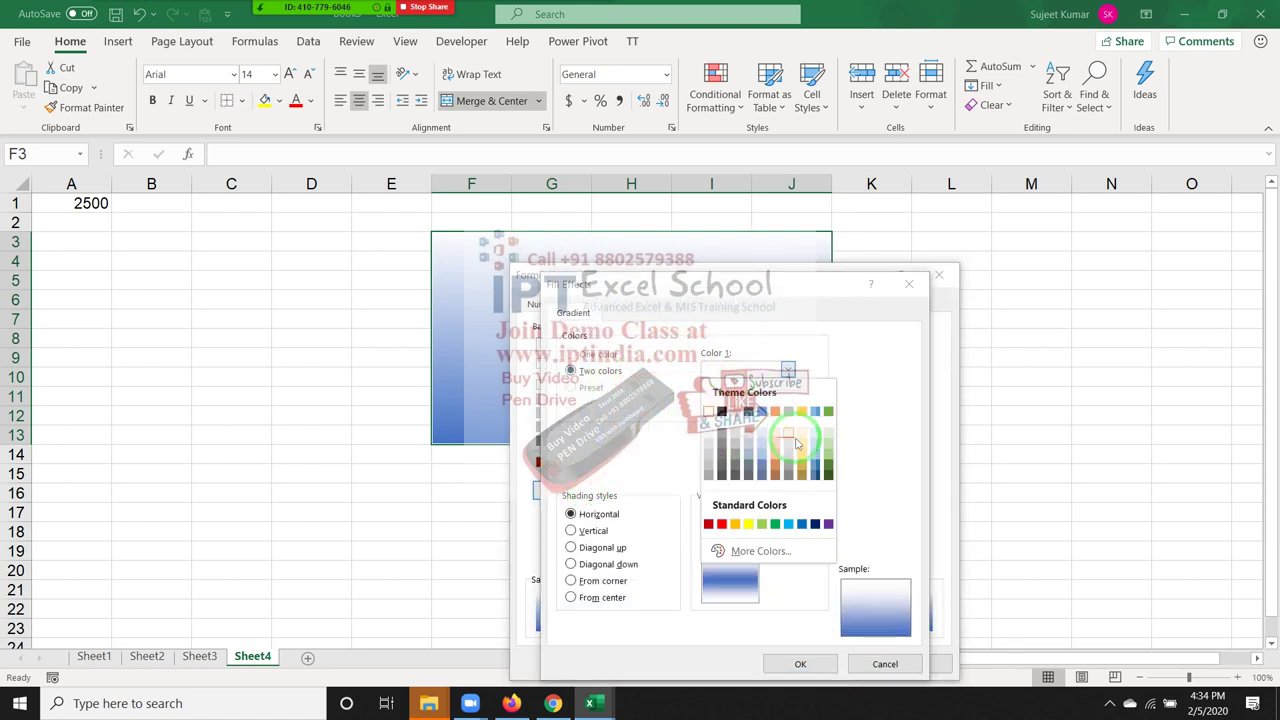
{"action": "left_click", "coordinate": [721, 525]}
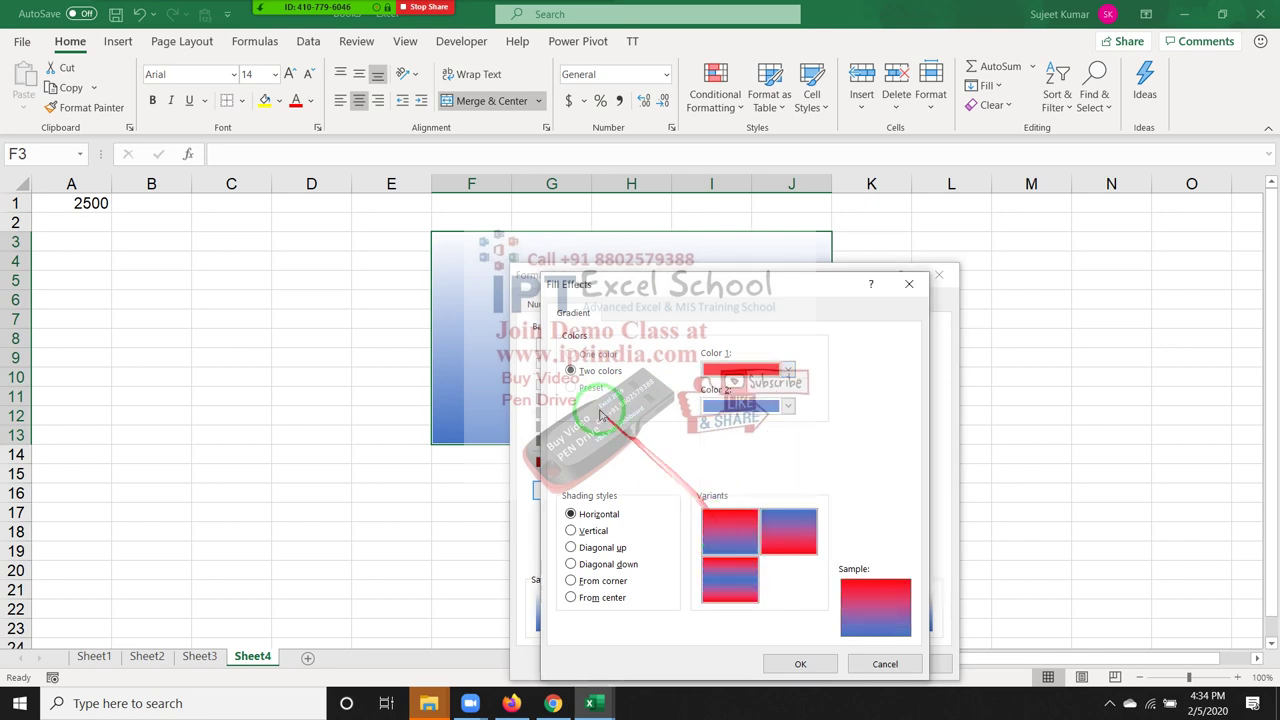
{"action": "left_click", "coordinate": [737, 404]}
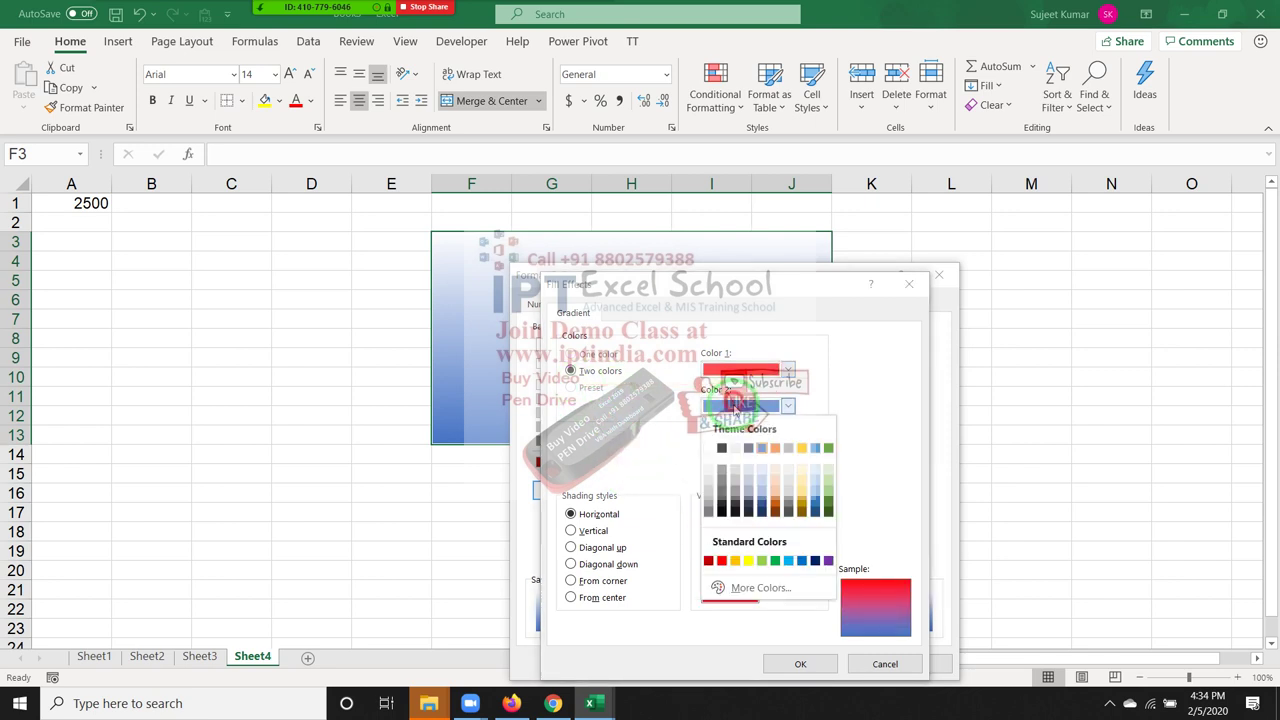
{"action": "left_click", "coordinate": [709, 447]}
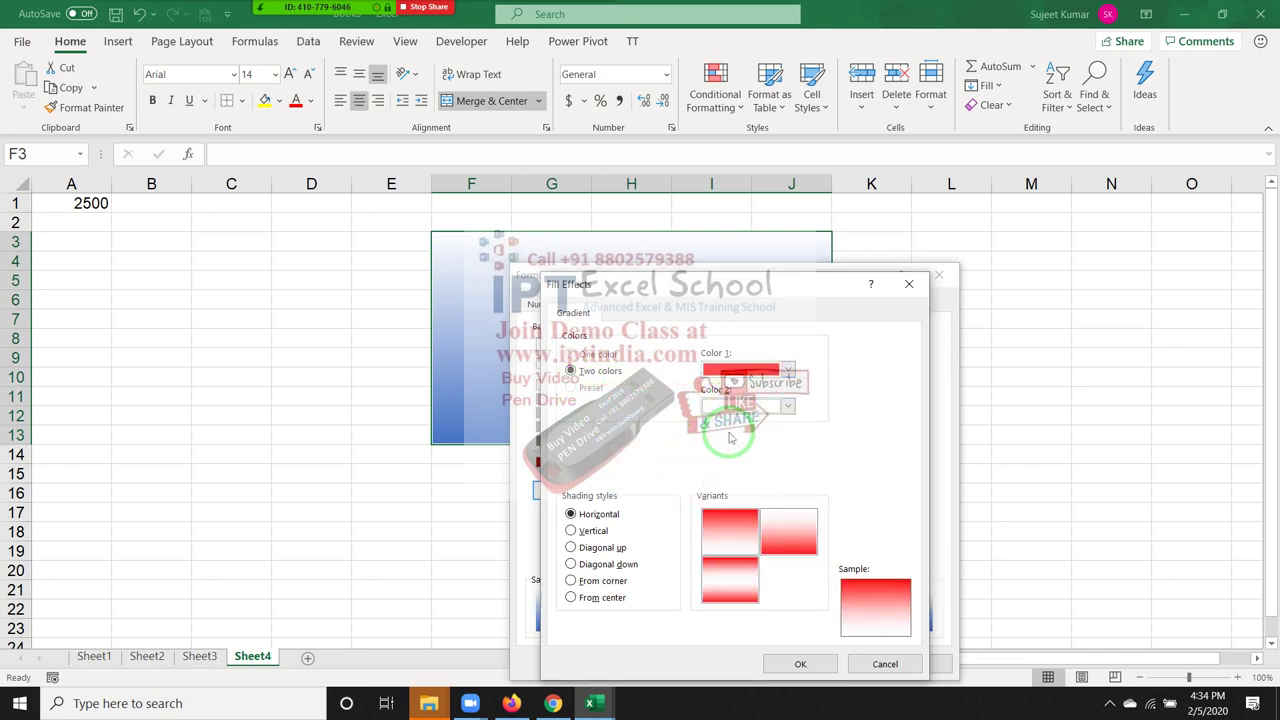
- Change the gradient shading style to From center and apply it to the block
{"action": "left_click", "coordinate": [592, 530]}
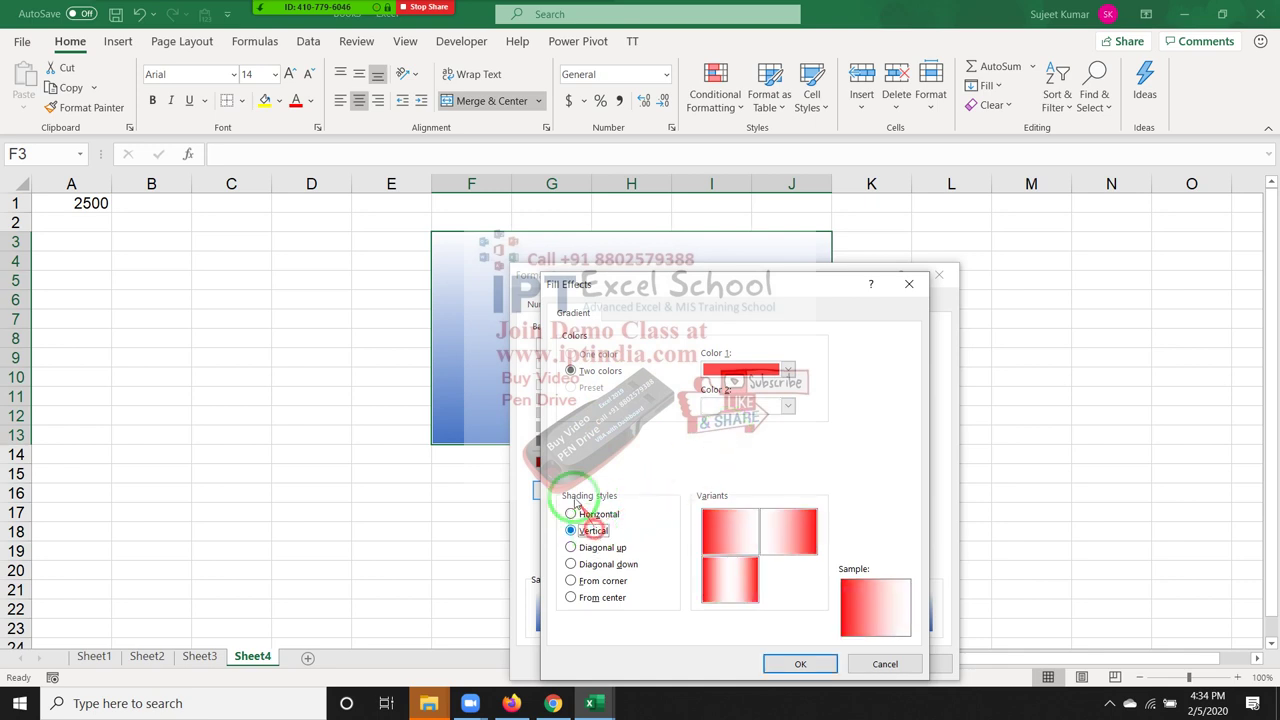
{"action": "left_click", "coordinate": [592, 548]}
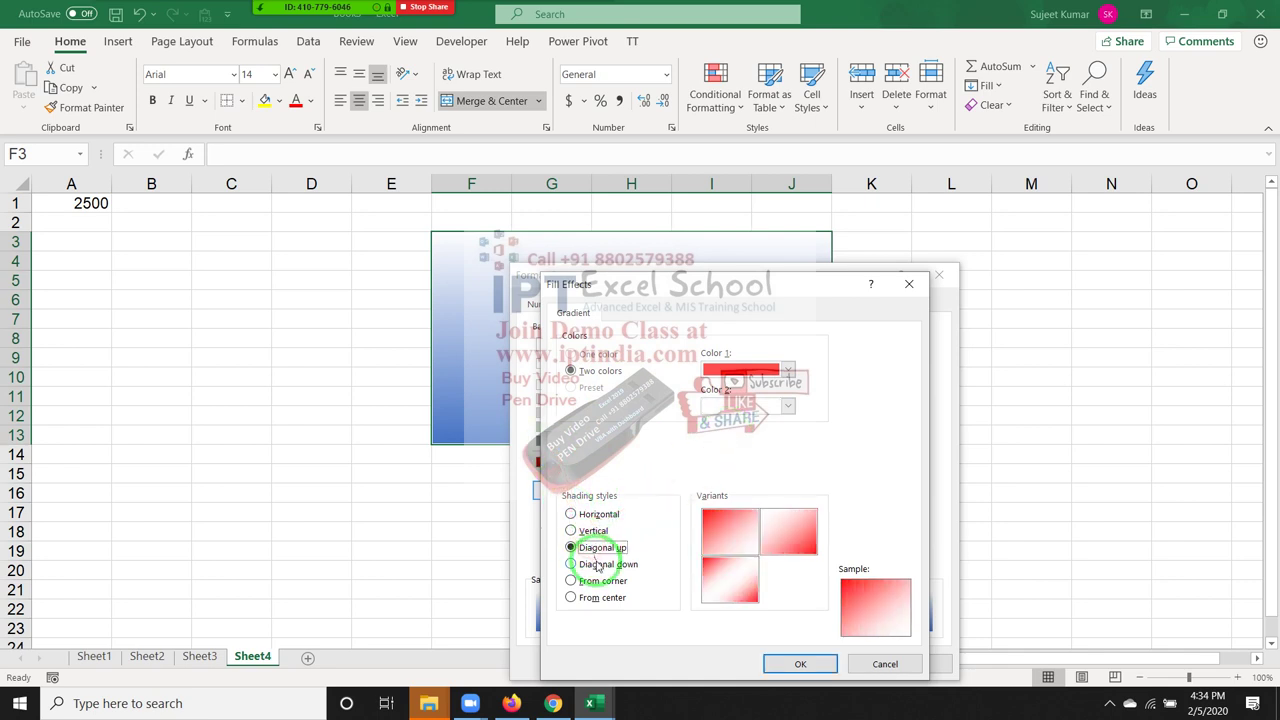
{"action": "left_click", "coordinate": [596, 564]}
{"action": "left_click", "coordinate": [601, 580]}
{"action": "left_click", "coordinate": [601, 597]}
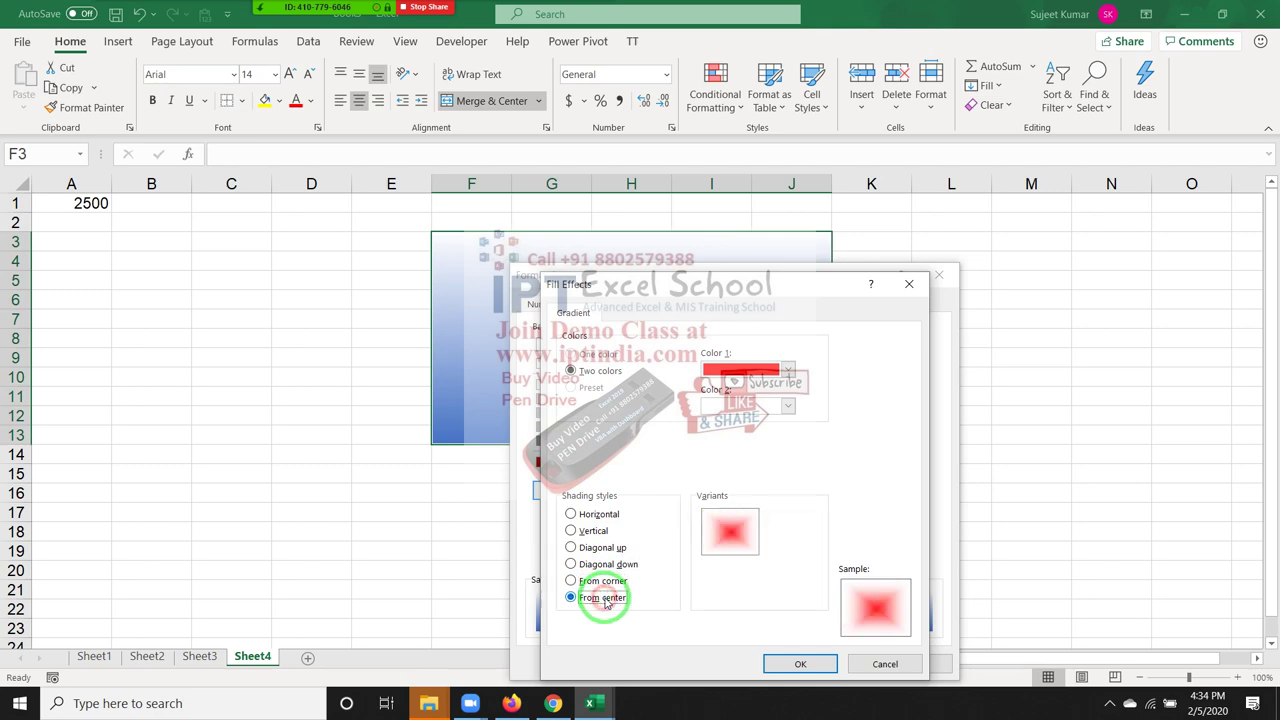
{"action": "left_click", "coordinate": [800, 663]}
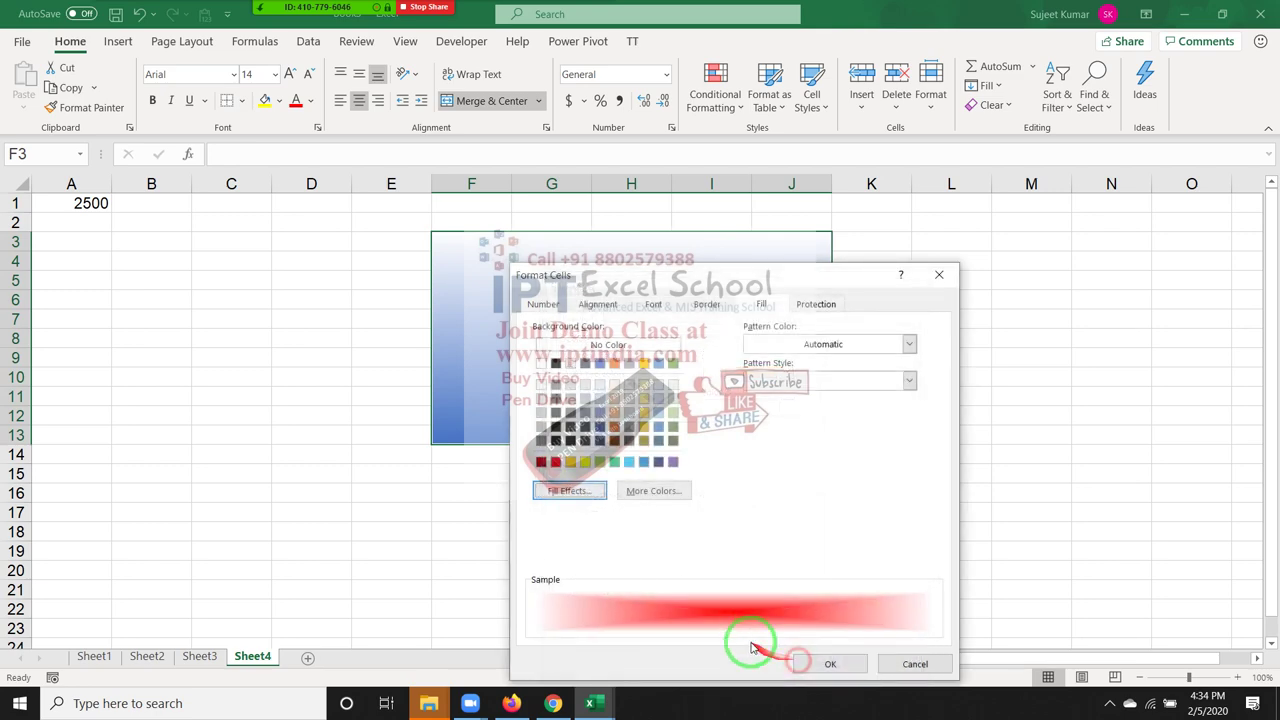
{"action": "left_click", "coordinate": [830, 664]}
{"action": "left_click", "coordinate": [716, 567]}
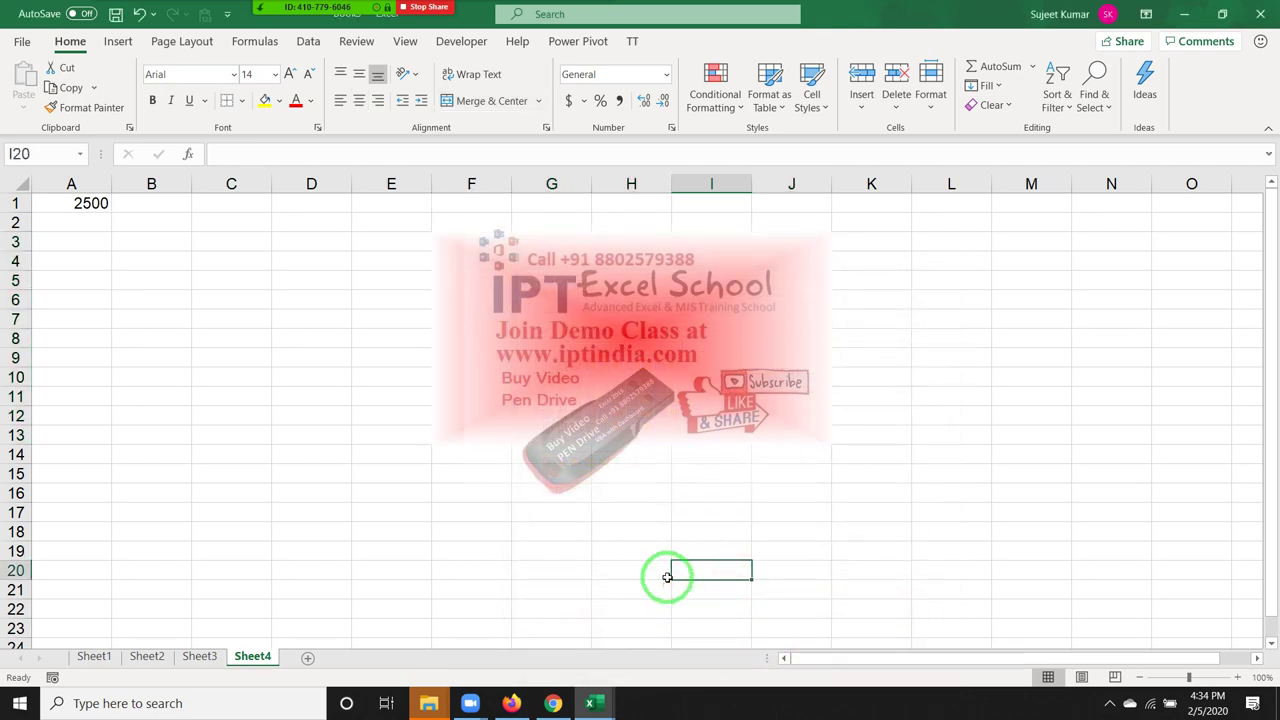
{"action": "left_click", "coordinate": [653, 403]}
- Fill the merged F3:J13 block with a dark hatch pattern
{"action": "right_click", "coordinate": [654, 402]}
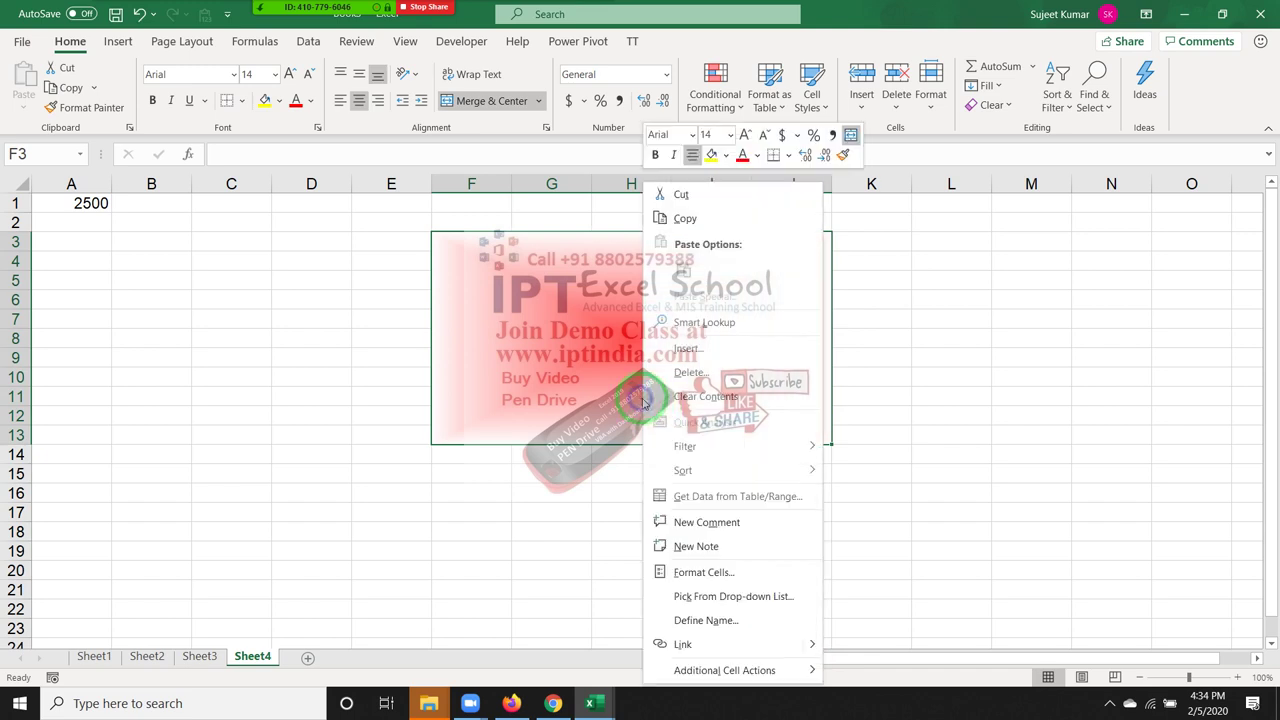
{"action": "left_click", "coordinate": [704, 576]}
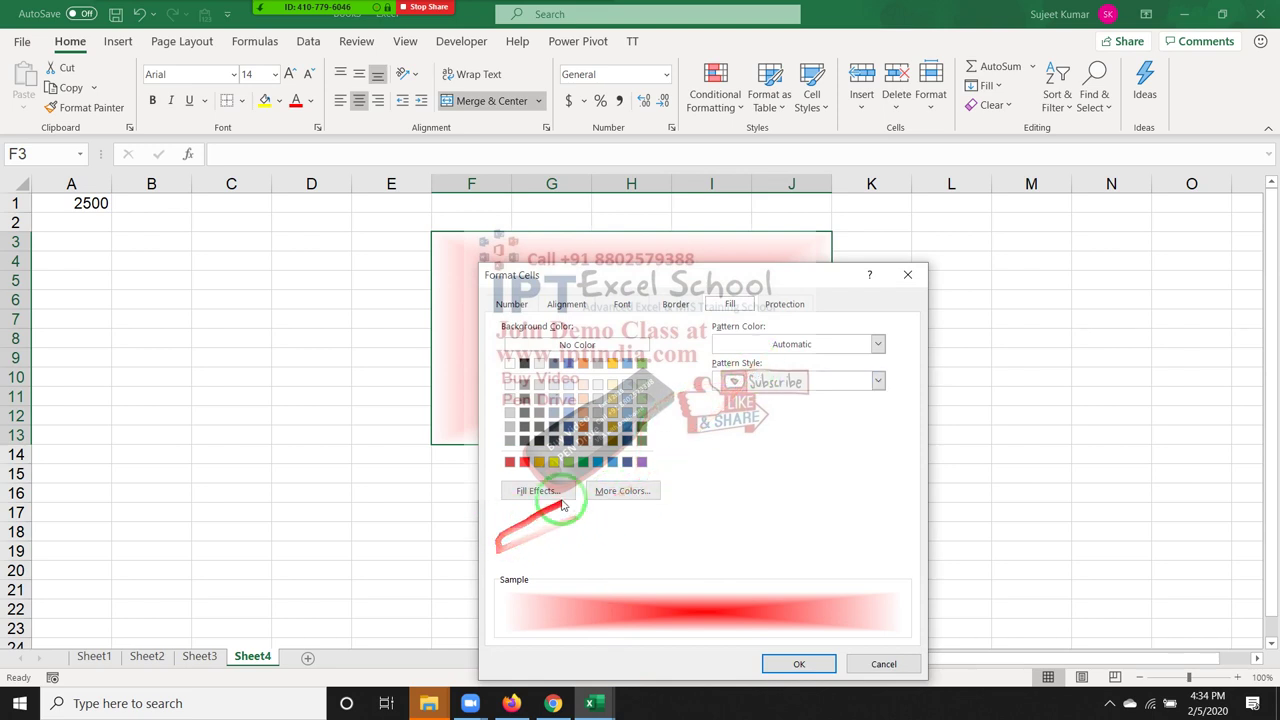
{"action": "left_click", "coordinate": [767, 345]}
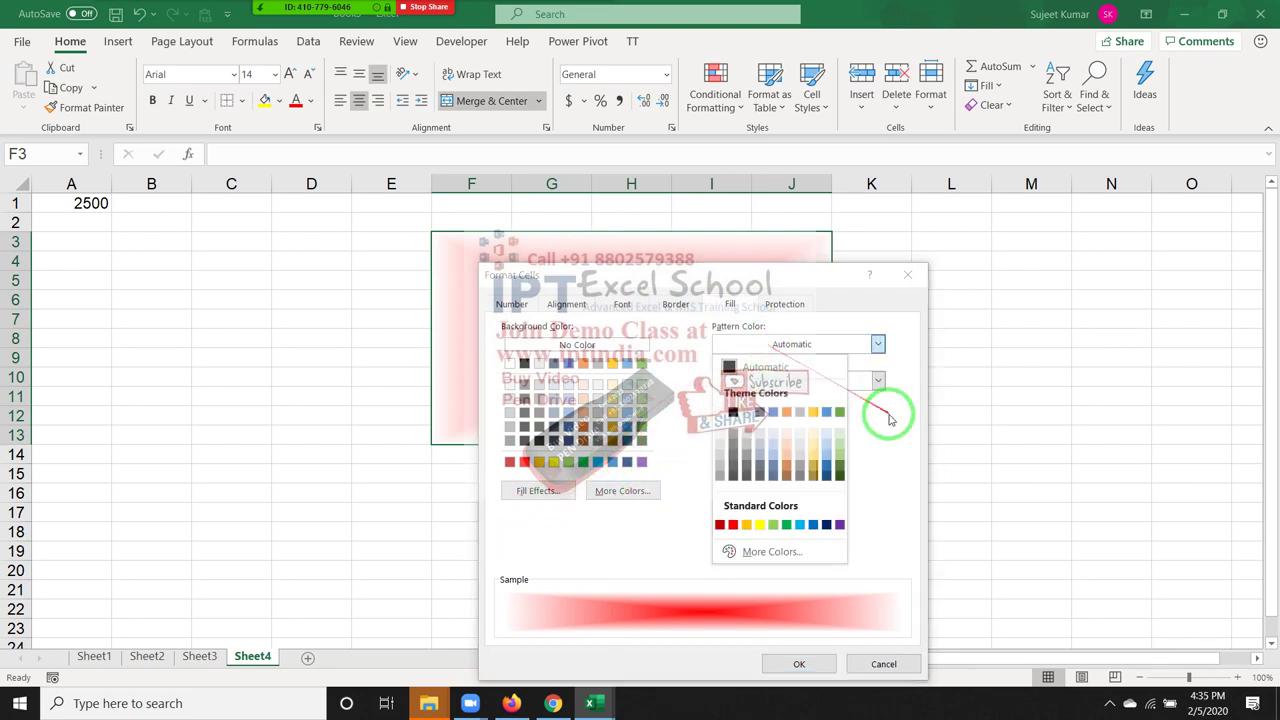
{"action": "left_click", "coordinate": [836, 381]}
{"action": "left_click", "coordinate": [836, 381]}
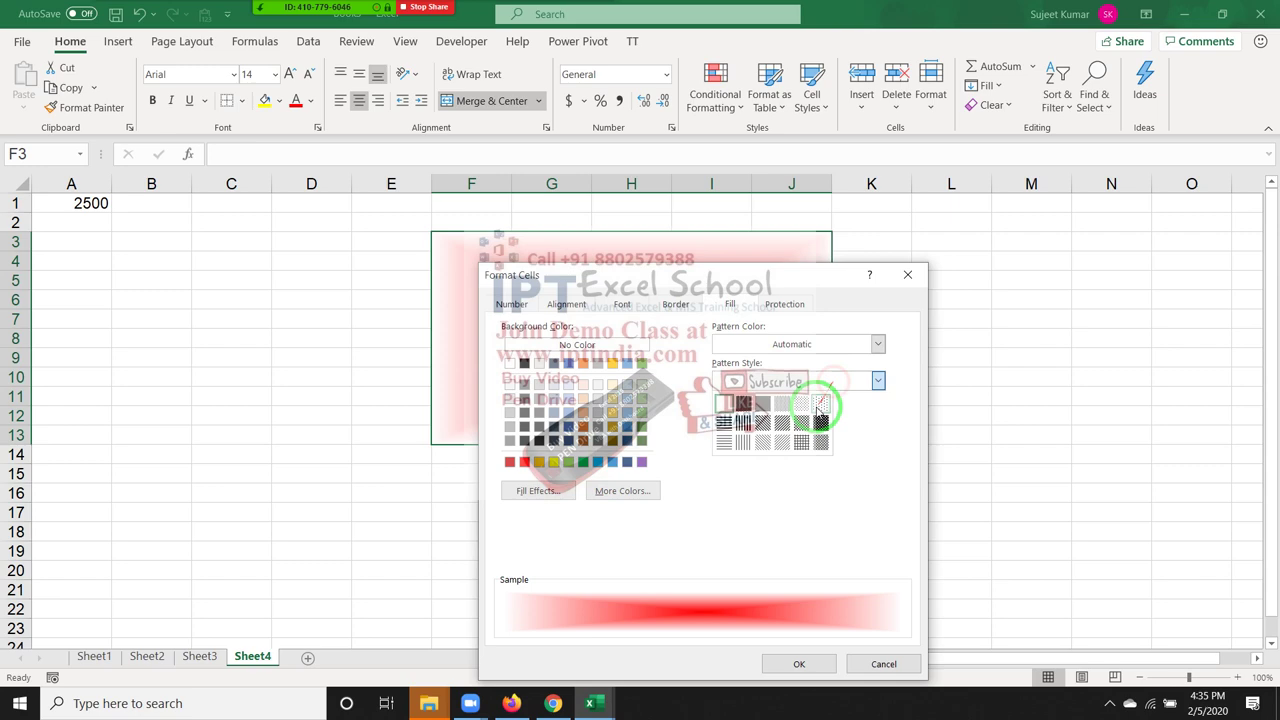
{"action": "left_click", "coordinate": [741, 421]}
{"action": "left_click", "coordinate": [812, 663]}
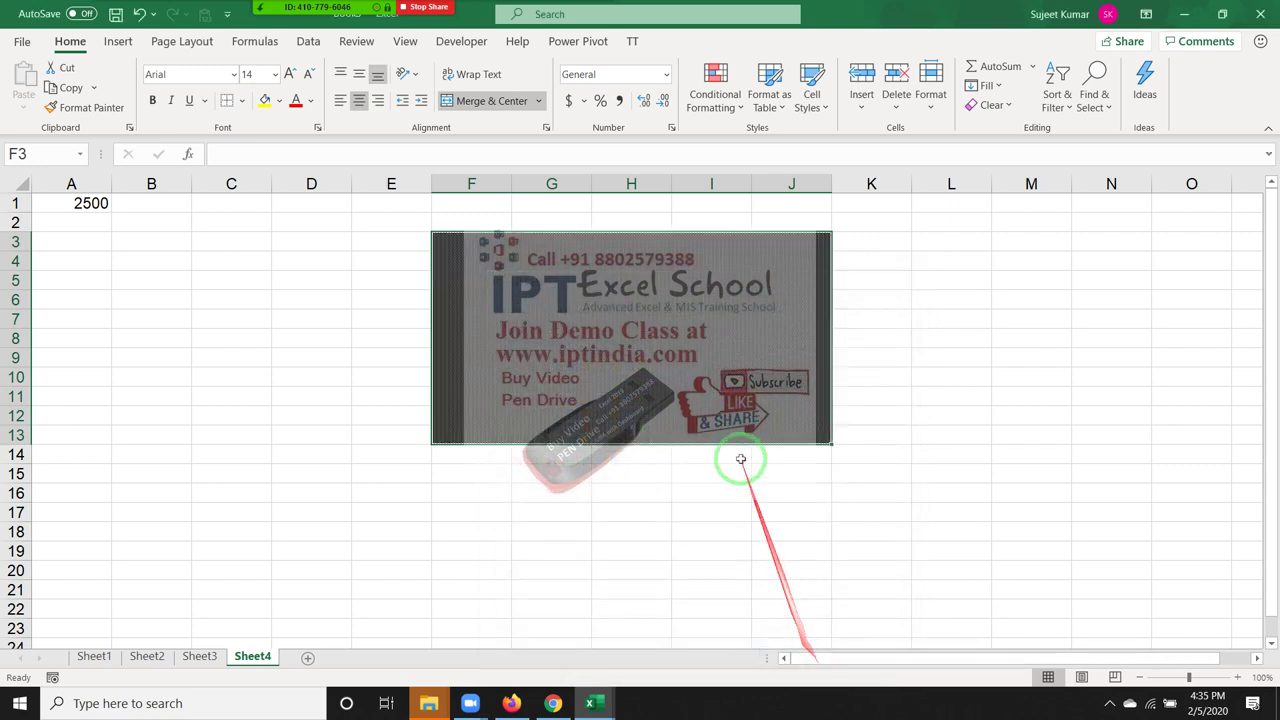
{"action": "left_click", "coordinate": [757, 511]}
{"action": "left_click", "coordinate": [447, 237]}
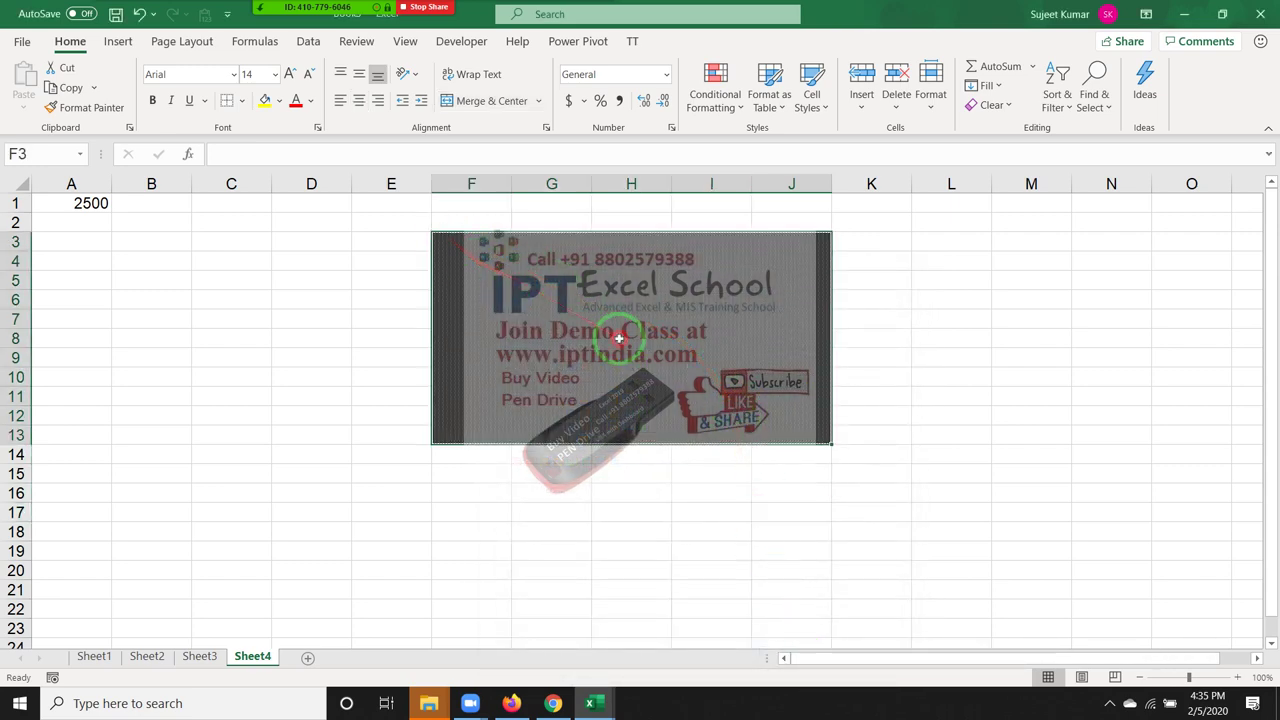
- Replace the hatch with a red diagonal-stripe pattern fill on the block
{"action": "right_click", "coordinate": [617, 337]}
{"action": "left_click", "coordinate": [712, 574]}
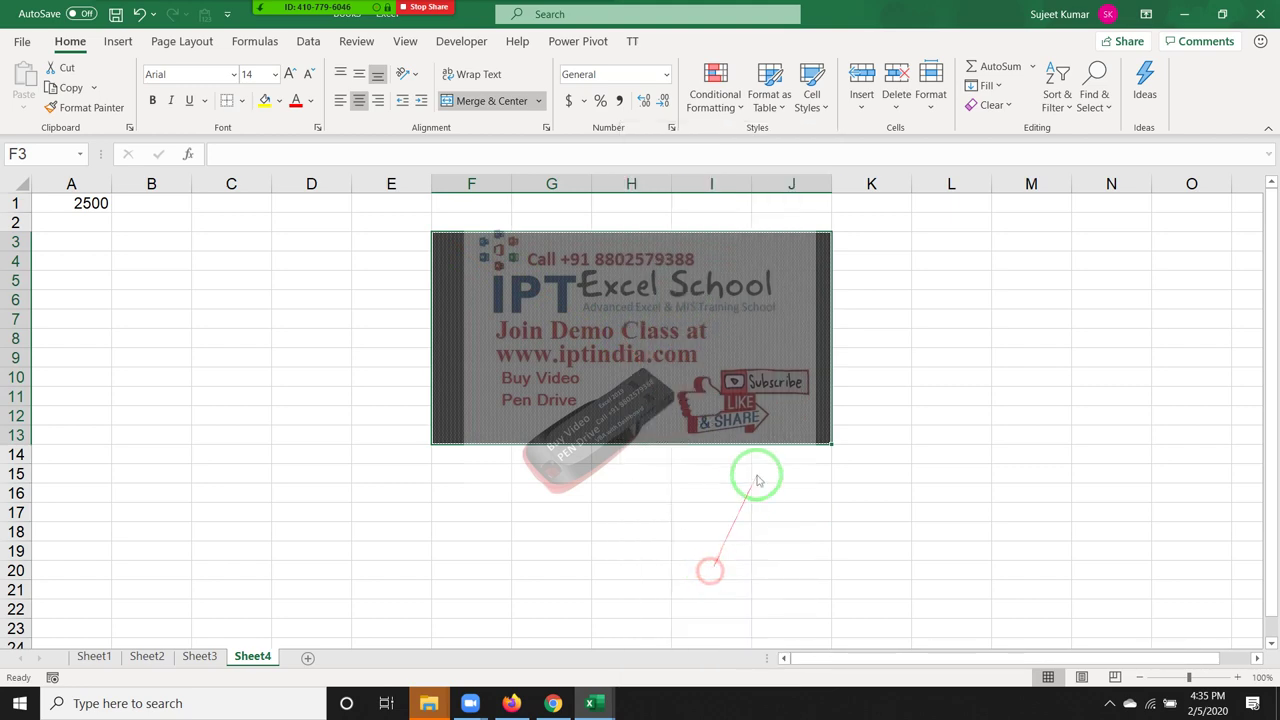
{"action": "left_click", "coordinate": [884, 380]}
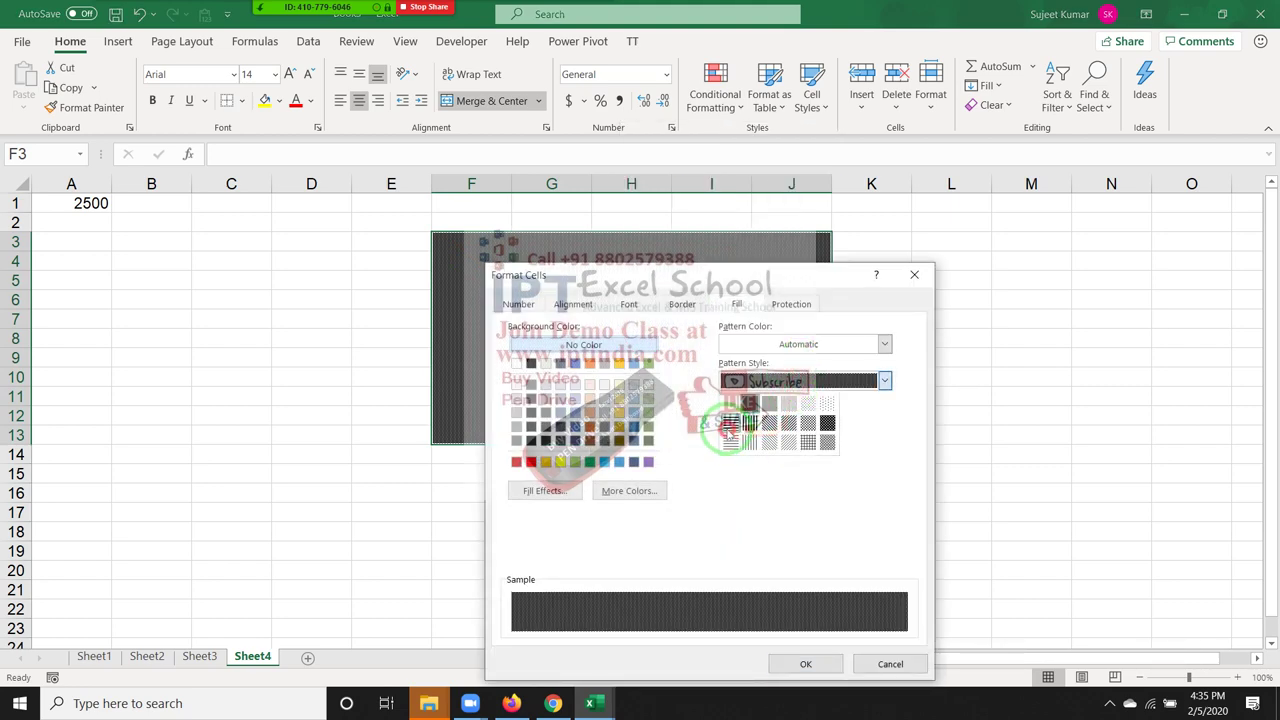
{"action": "left_click", "coordinate": [731, 424]}
{"action": "left_click", "coordinate": [757, 345]}
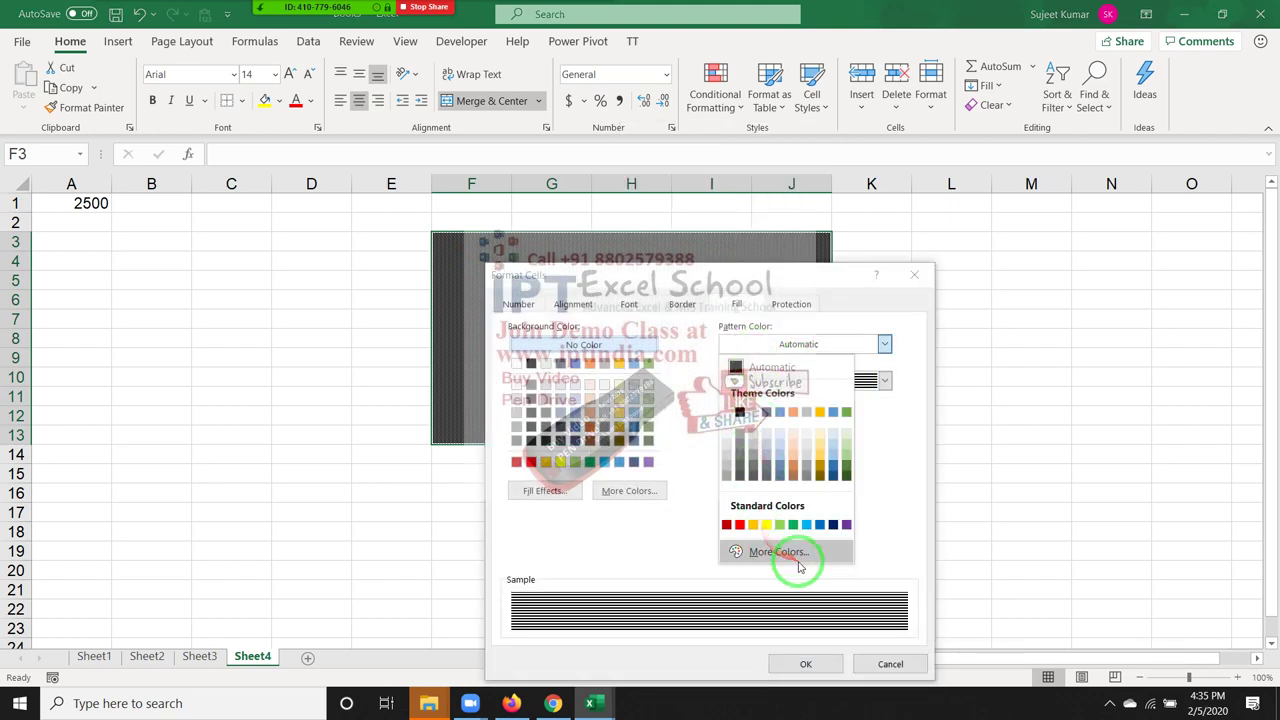
{"action": "left_click", "coordinate": [740, 525]}
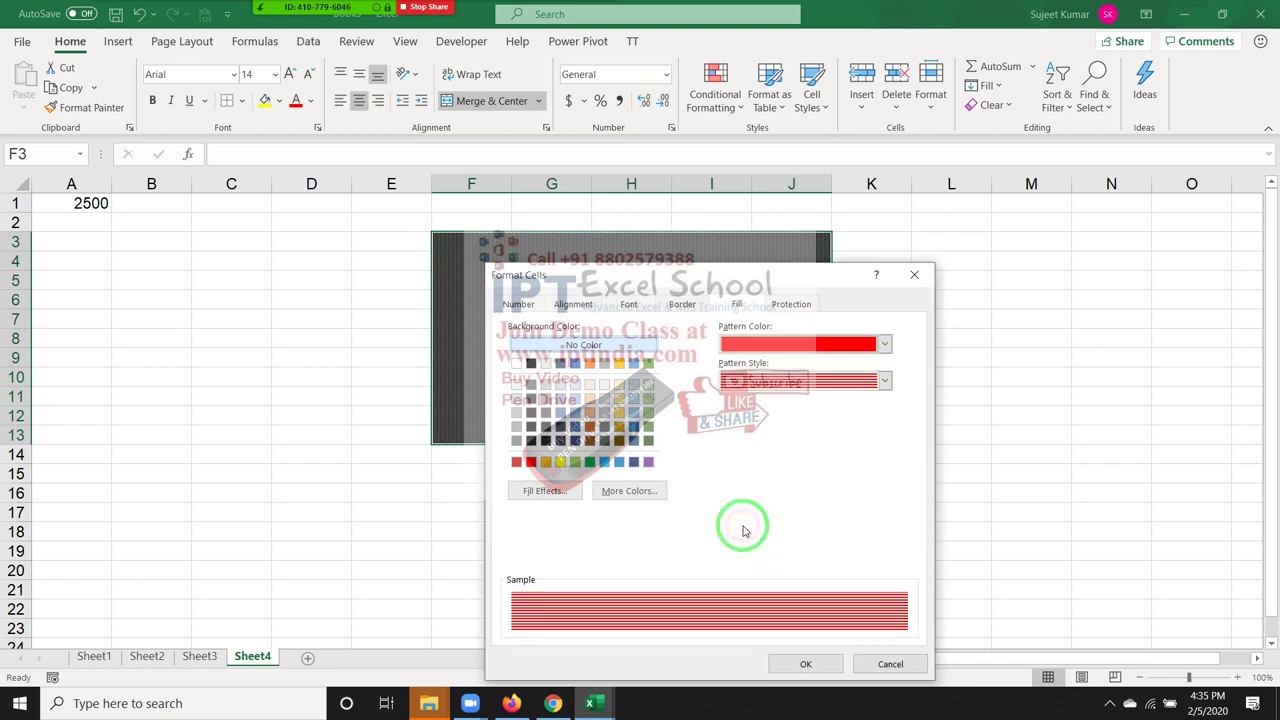
{"action": "left_click", "coordinate": [804, 256]}
{"action": "left_click", "coordinate": [795, 379]}
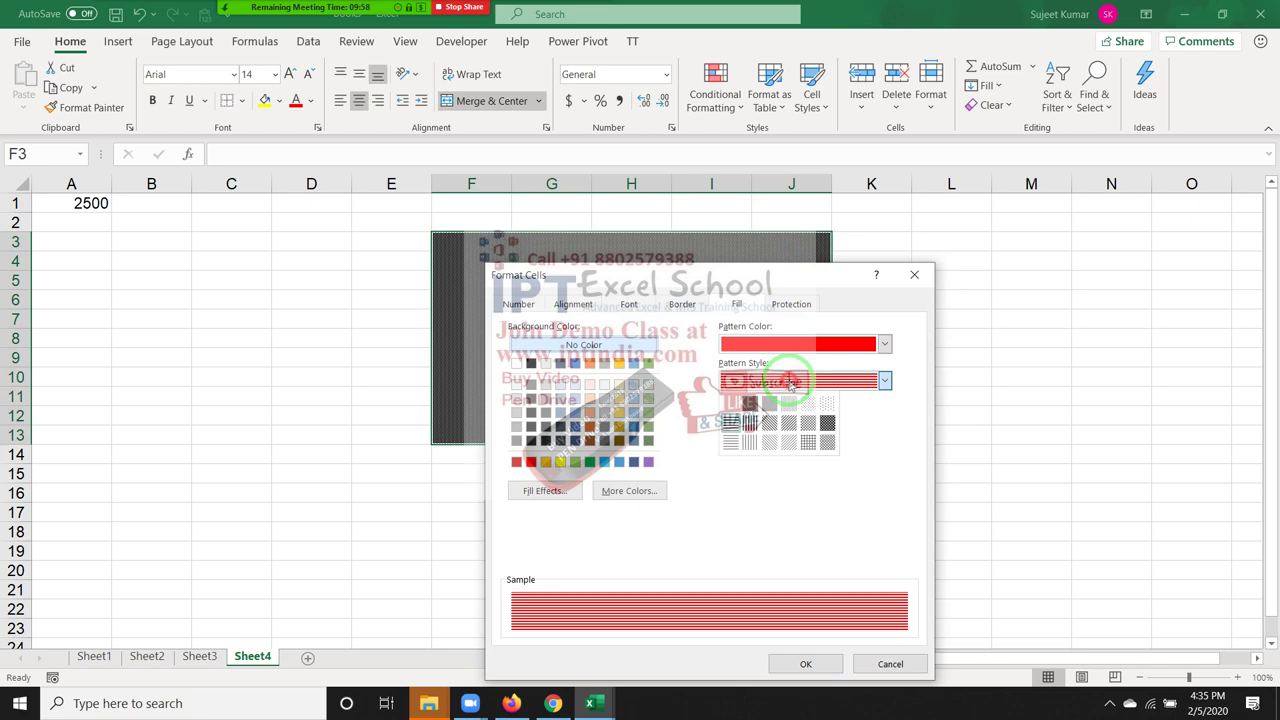
{"action": "left_click", "coordinate": [768, 443]}
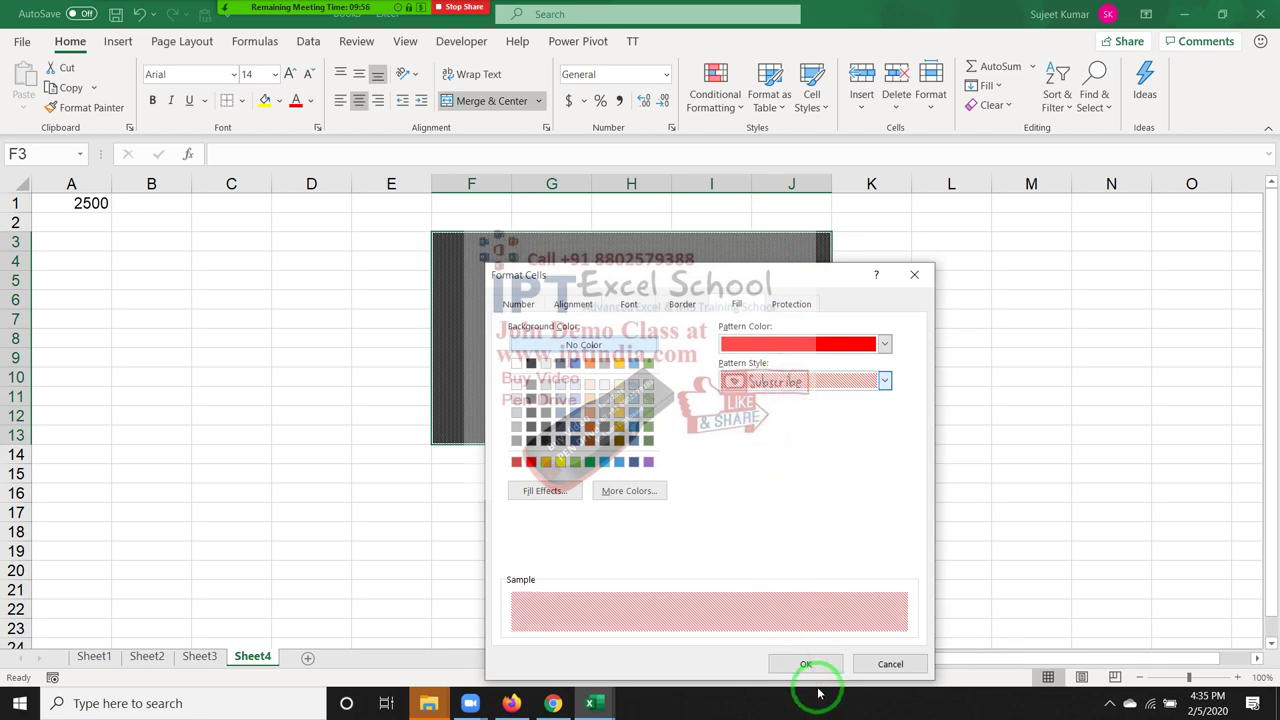
{"action": "left_click", "coordinate": [806, 664]}
{"action": "left_click", "coordinate": [745, 592]}
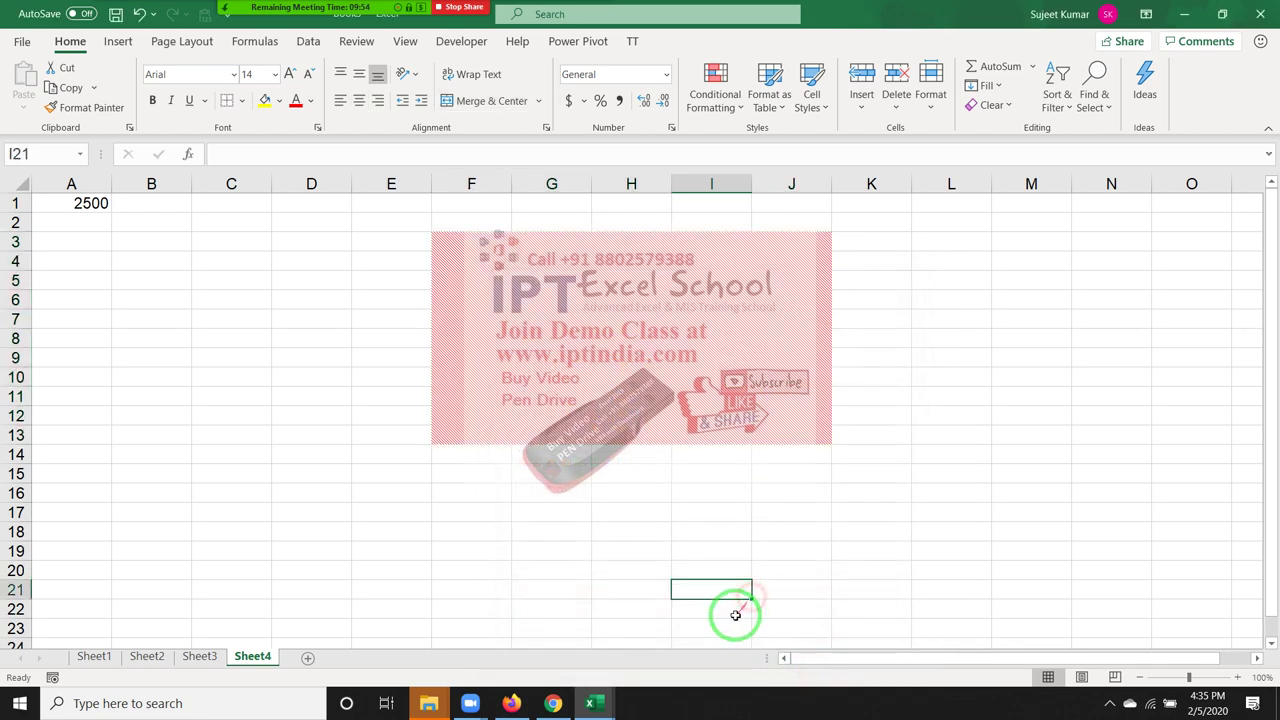
- Review the block's Protection and Number format options, closing Format Cells without changes
{"action": "left_click_drag", "start_coordinate": [491, 184], "coordinate": [784, 196]}
{"action": "left_click", "coordinate": [735, 290]}
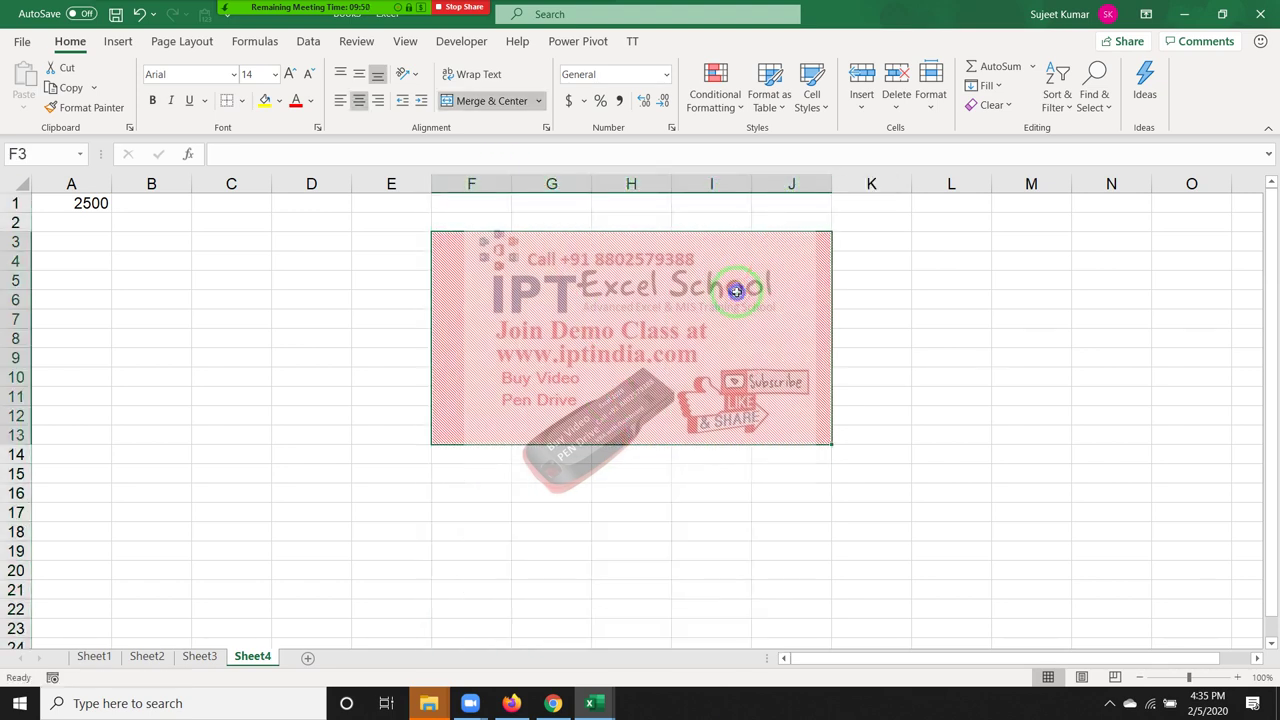
{"action": "right_click", "coordinate": [737, 290]}
{"action": "left_click", "coordinate": [830, 570]}
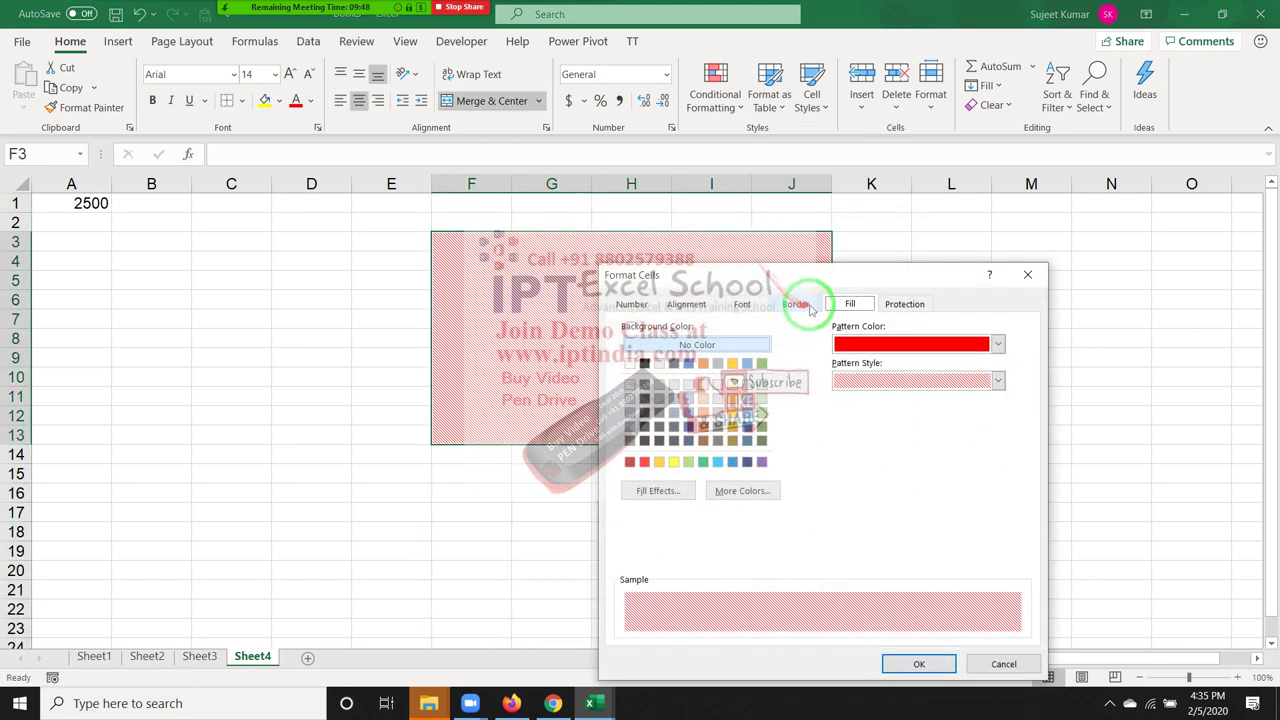
{"action": "left_click", "coordinate": [905, 303]}
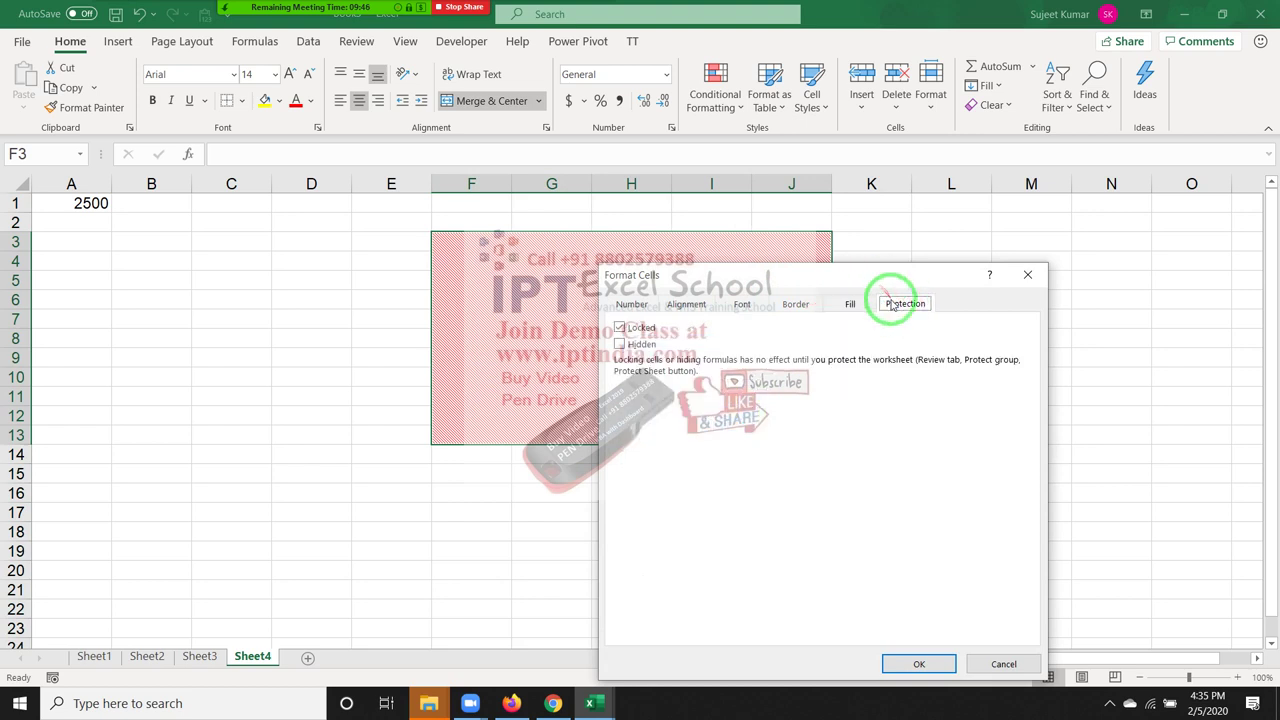
{"action": "left_click", "coordinate": [632, 304]}
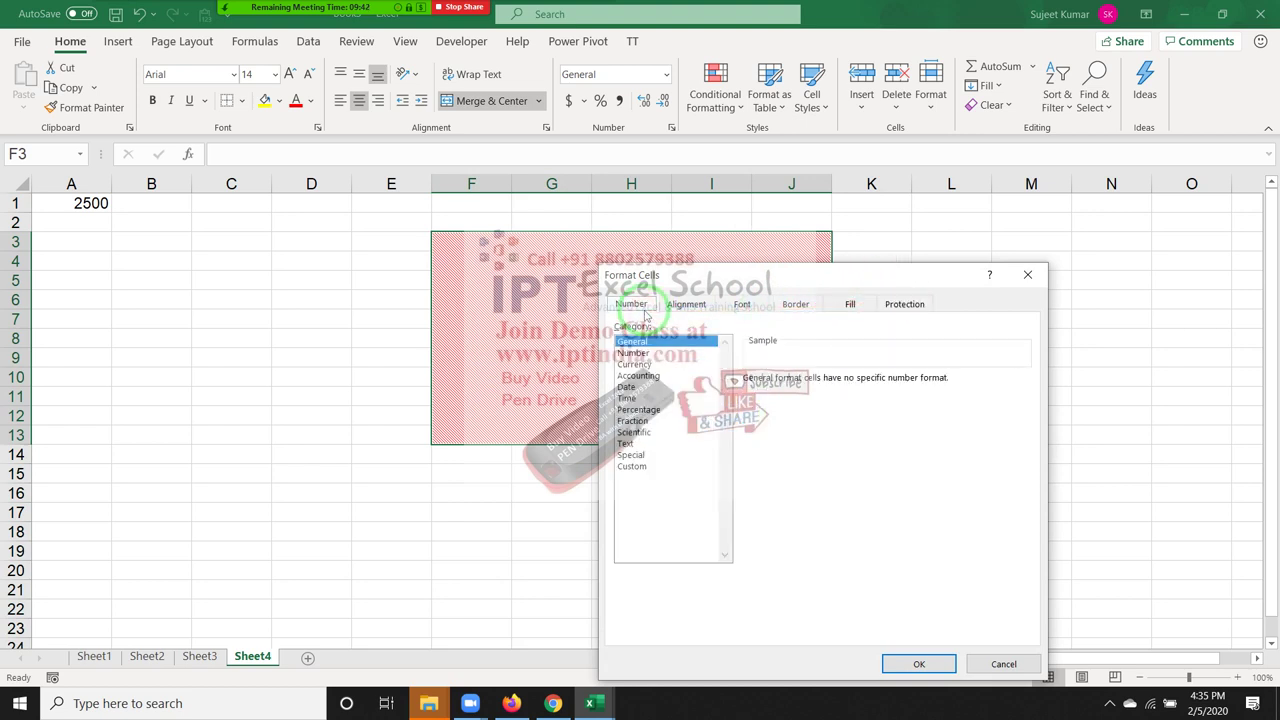
{"action": "left_click", "coordinate": [1027, 274]}
- Add a new Sheet5, then format Sheet4's A1 as Number with 2 decimals (2500.00)
{"action": "left_click", "coordinate": [308, 658]}
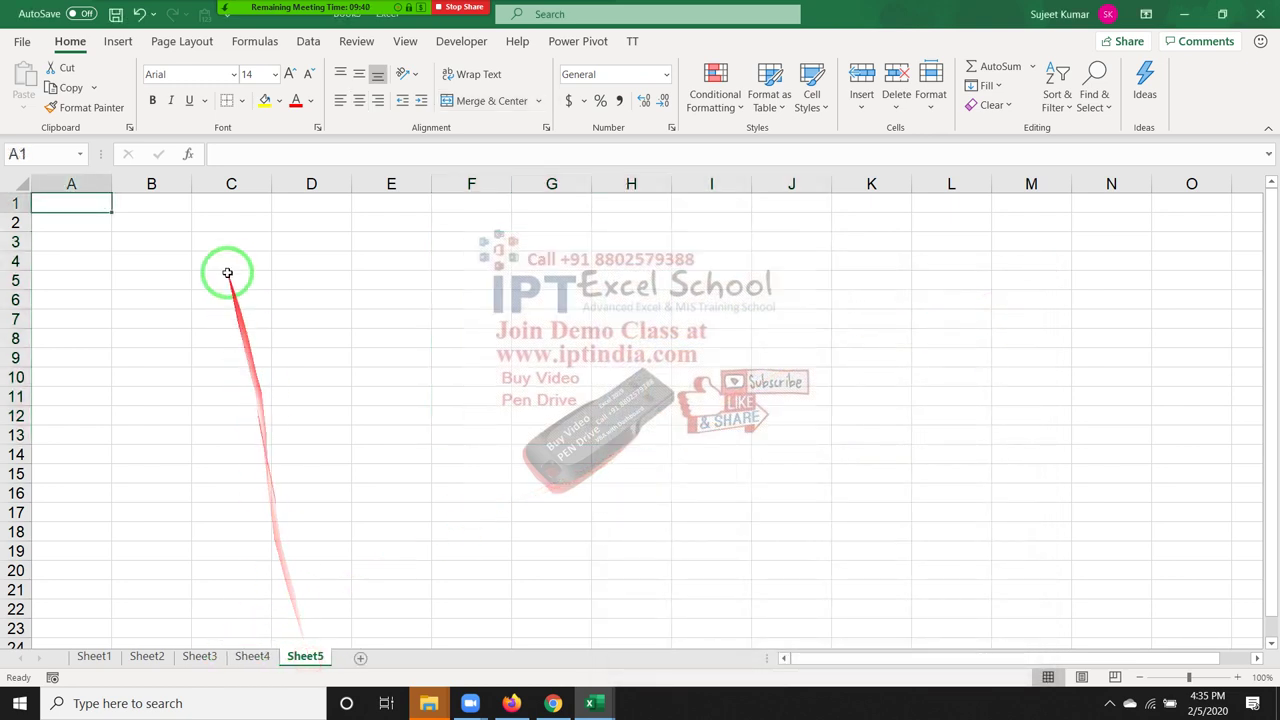
{"action": "left_click", "coordinate": [245, 656]}
{"action": "left_click", "coordinate": [100, 205]}
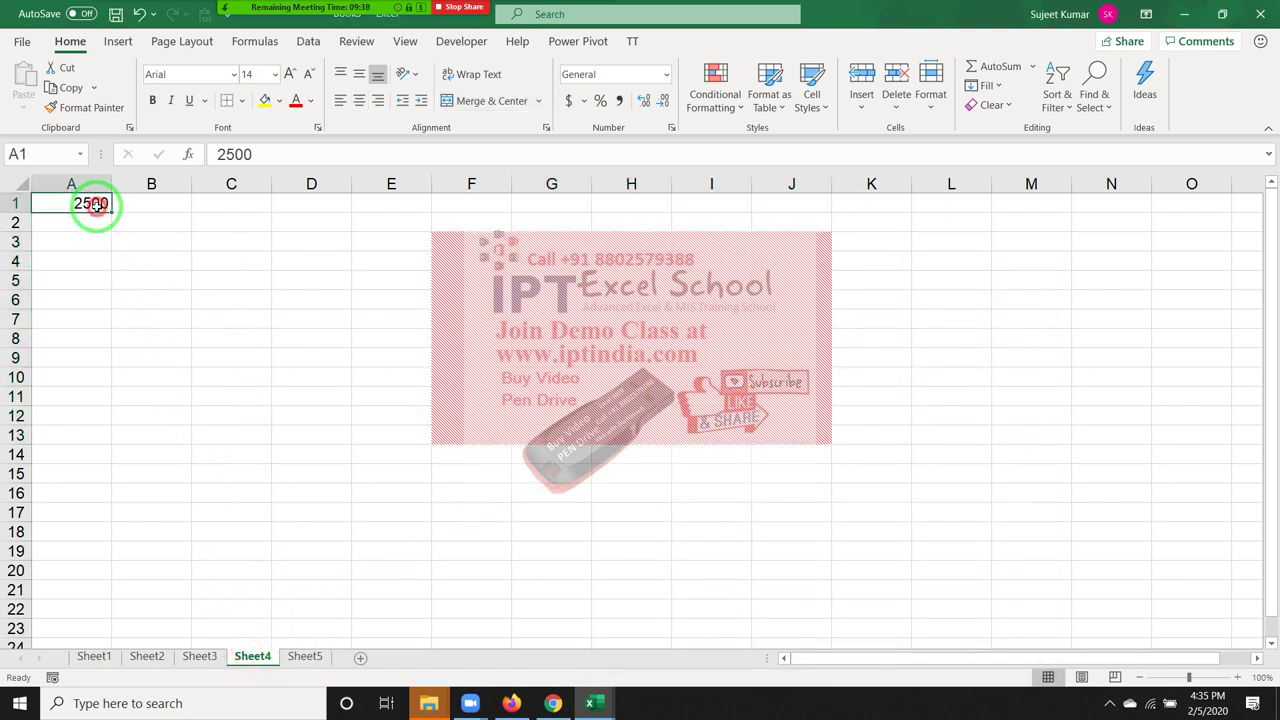
{"action": "right_click", "coordinate": [95, 205]}
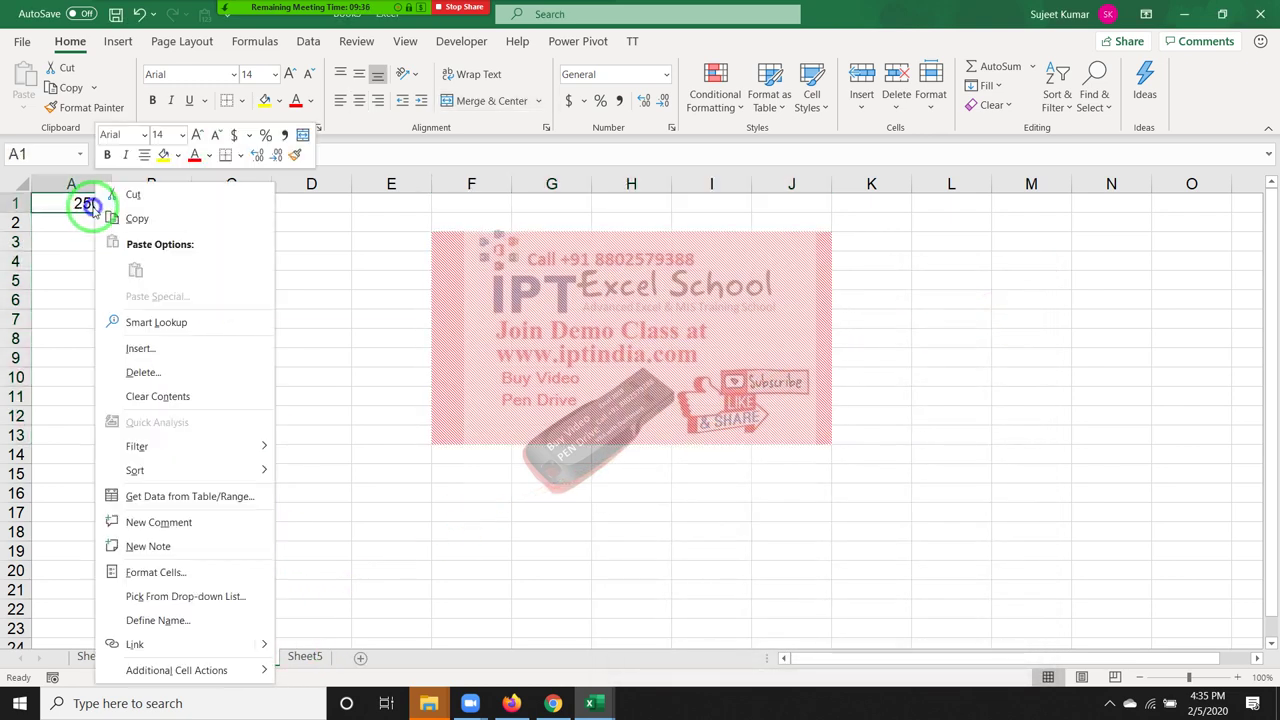
{"action": "left_click", "coordinate": [194, 571]}
{"action": "left_click_drag", "start_coordinate": [266, 275], "coordinate": [507, 194]}
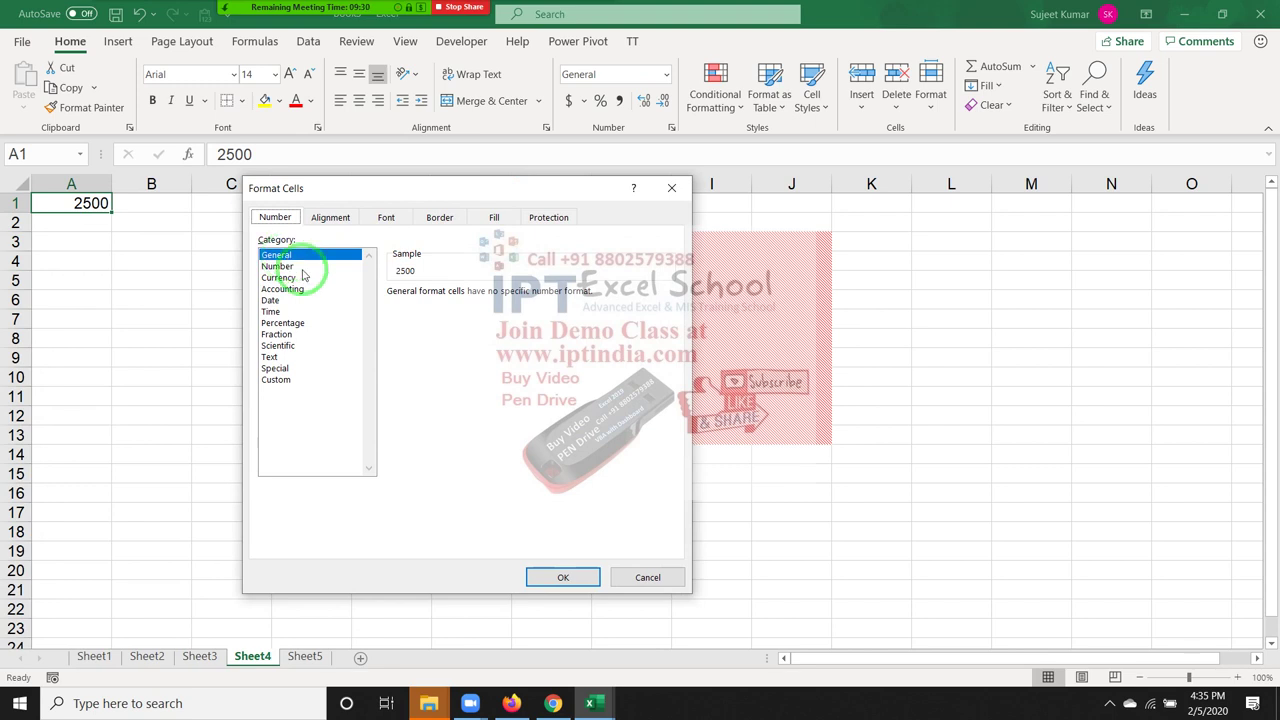
{"action": "left_click", "coordinate": [280, 266]}
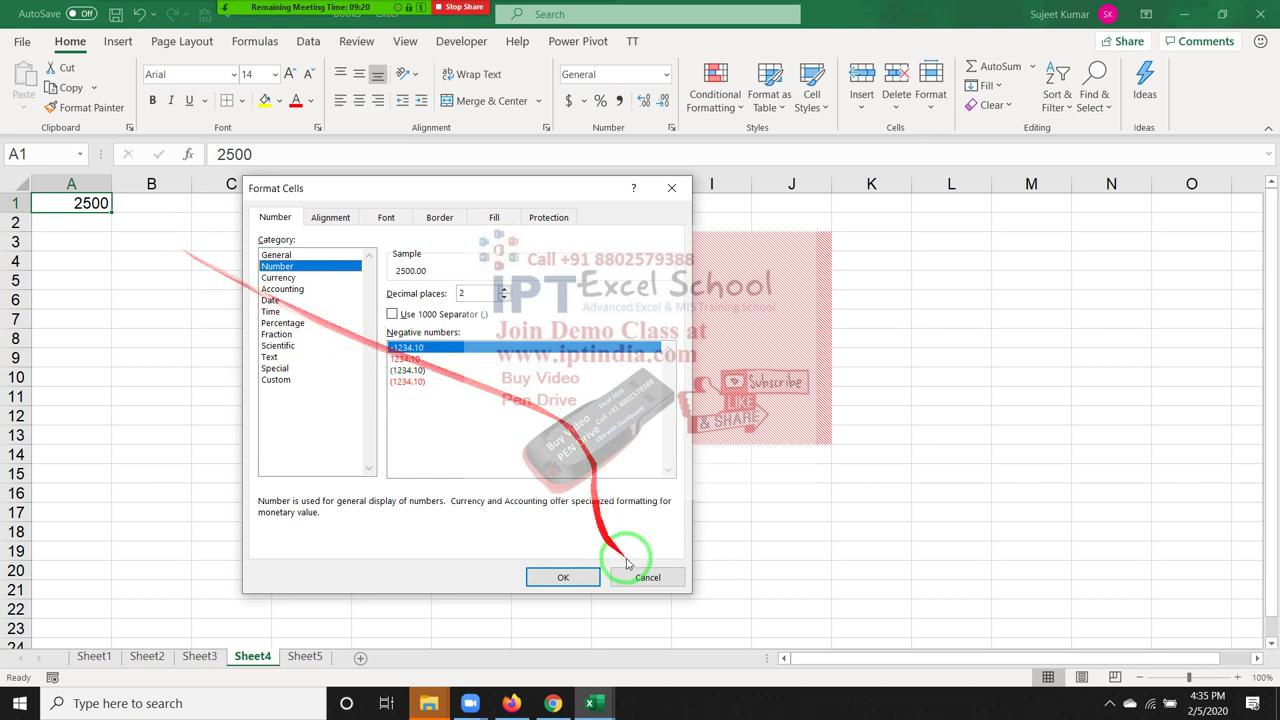
{"action": "left_click", "coordinate": [580, 576]}
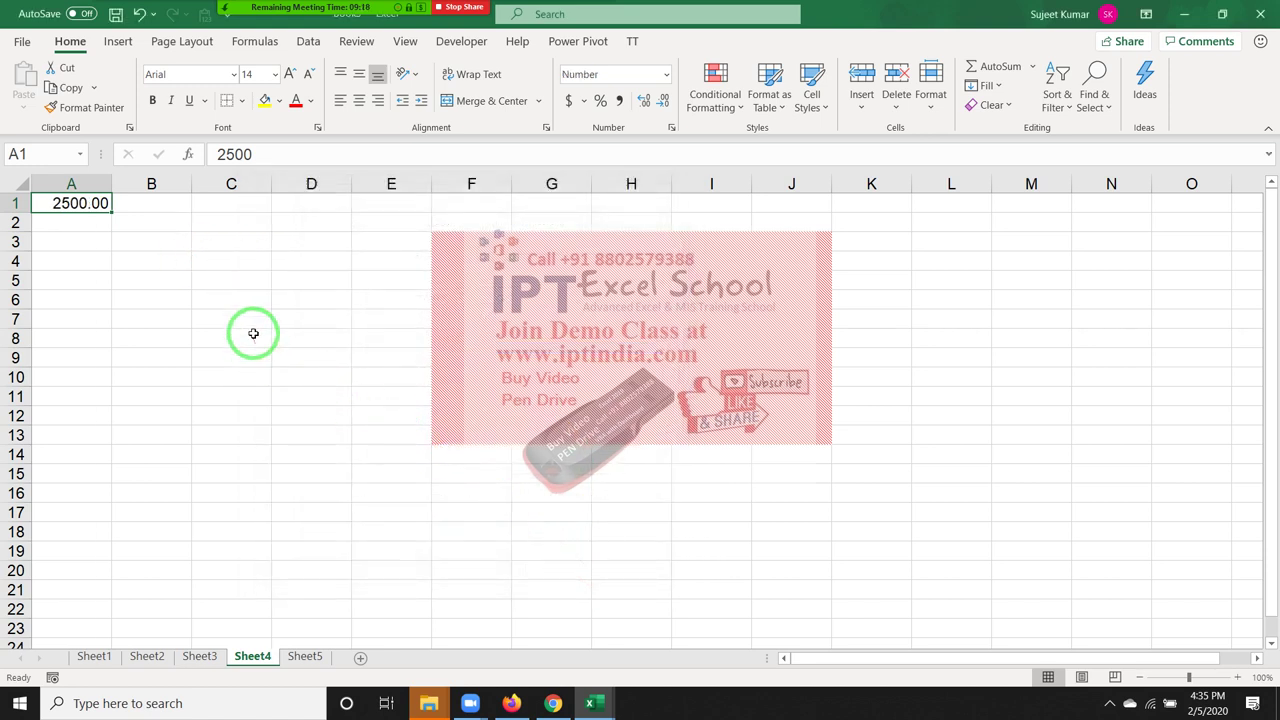
{"action": "right_click", "coordinate": [42, 203]}
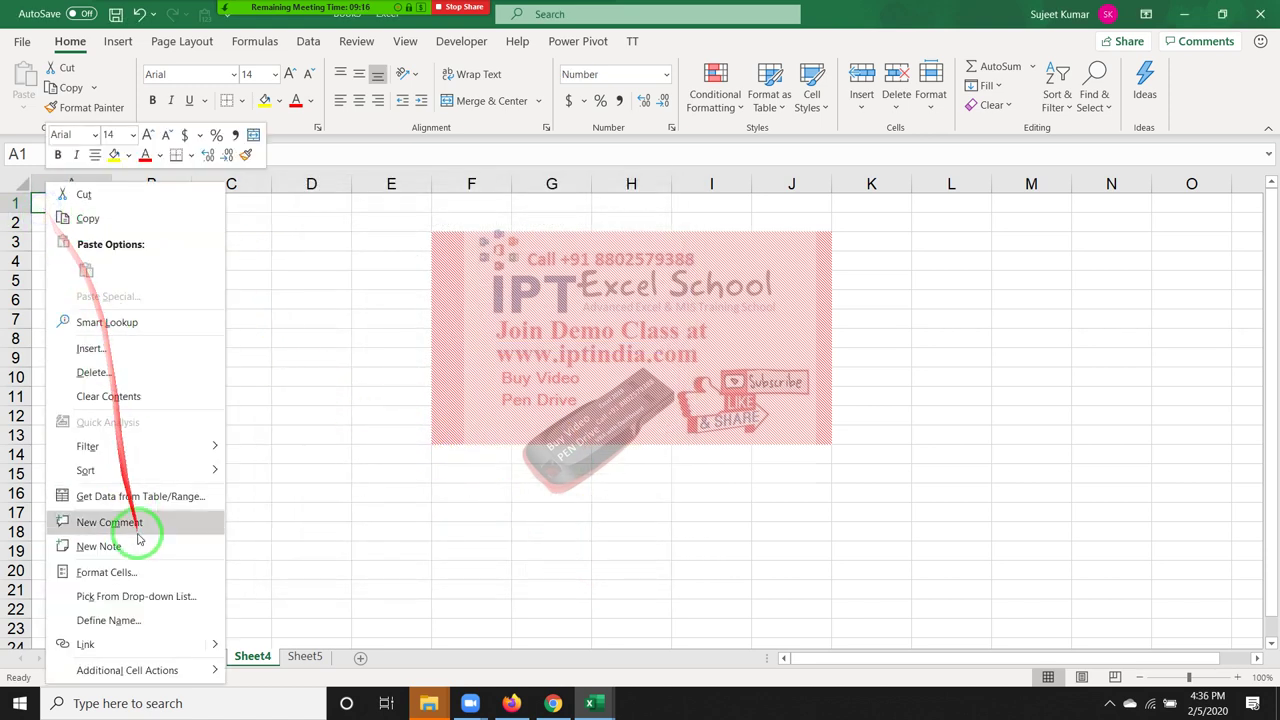
{"action": "left_click", "coordinate": [150, 572]}
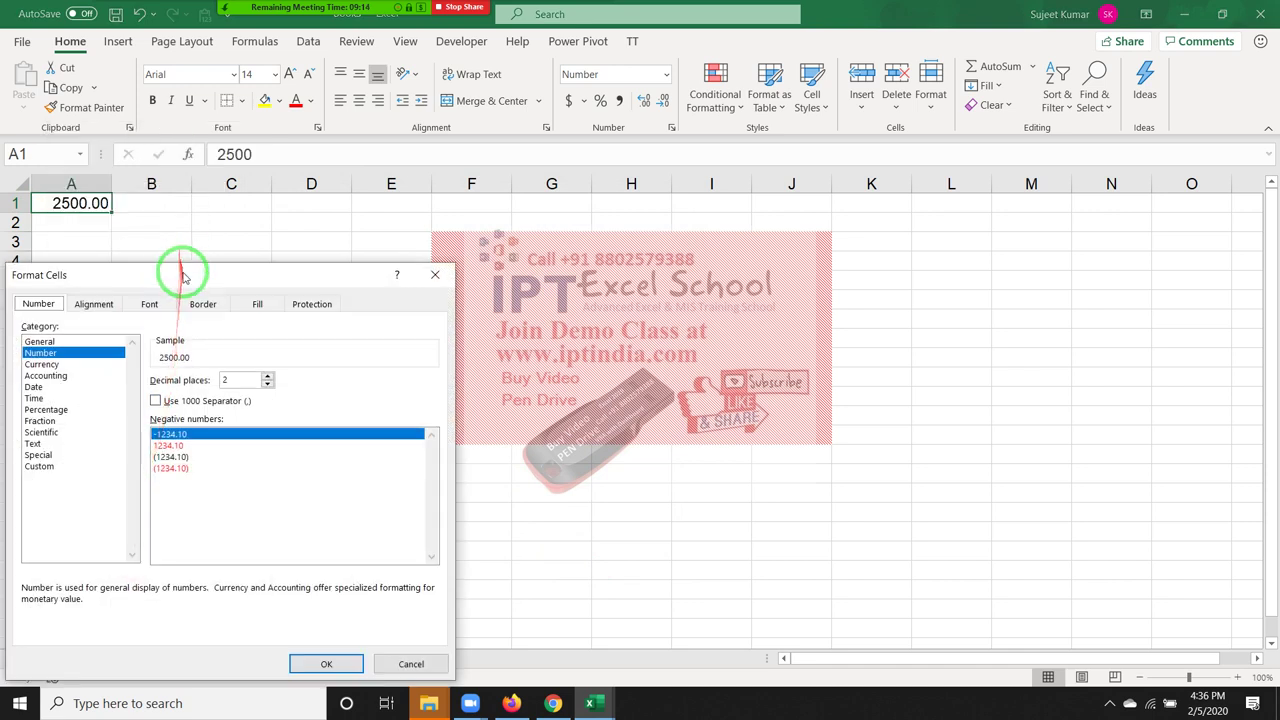
{"action": "left_click_drag", "start_coordinate": [180, 268], "coordinate": [422, 272]}
{"action": "left_click", "coordinate": [524, 430]}
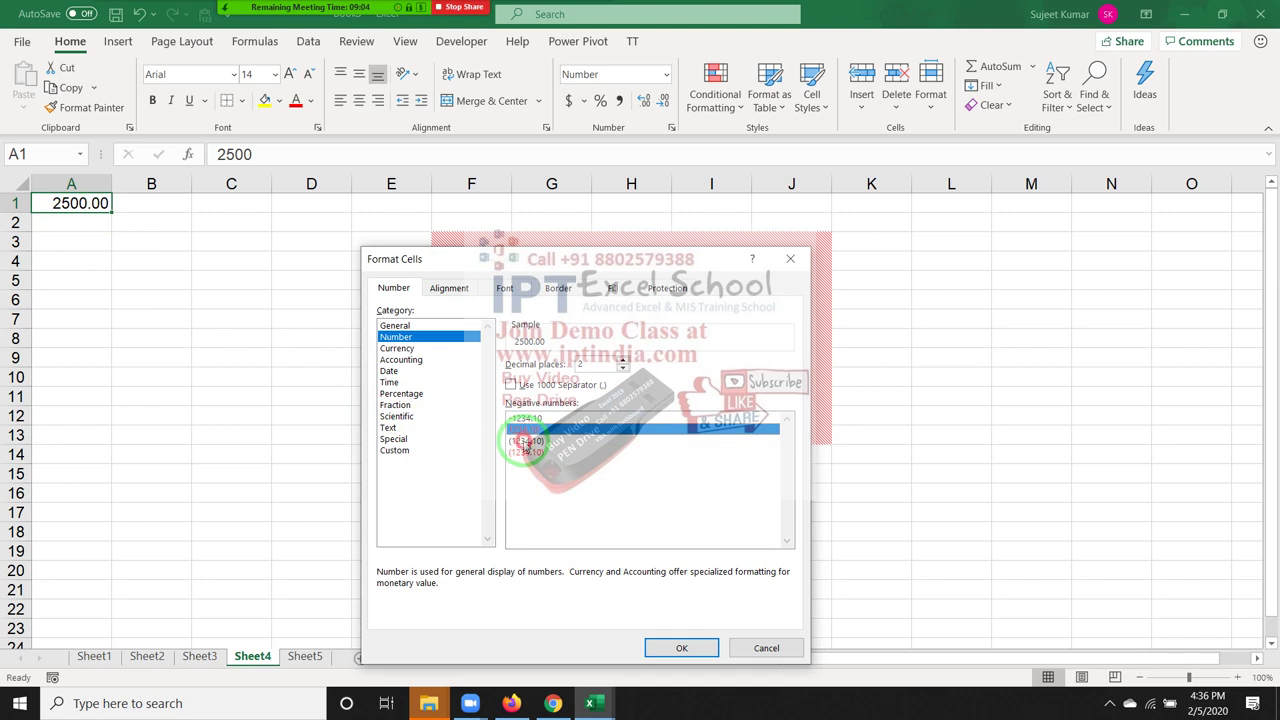
{"action": "left_click", "coordinate": [525, 442]}
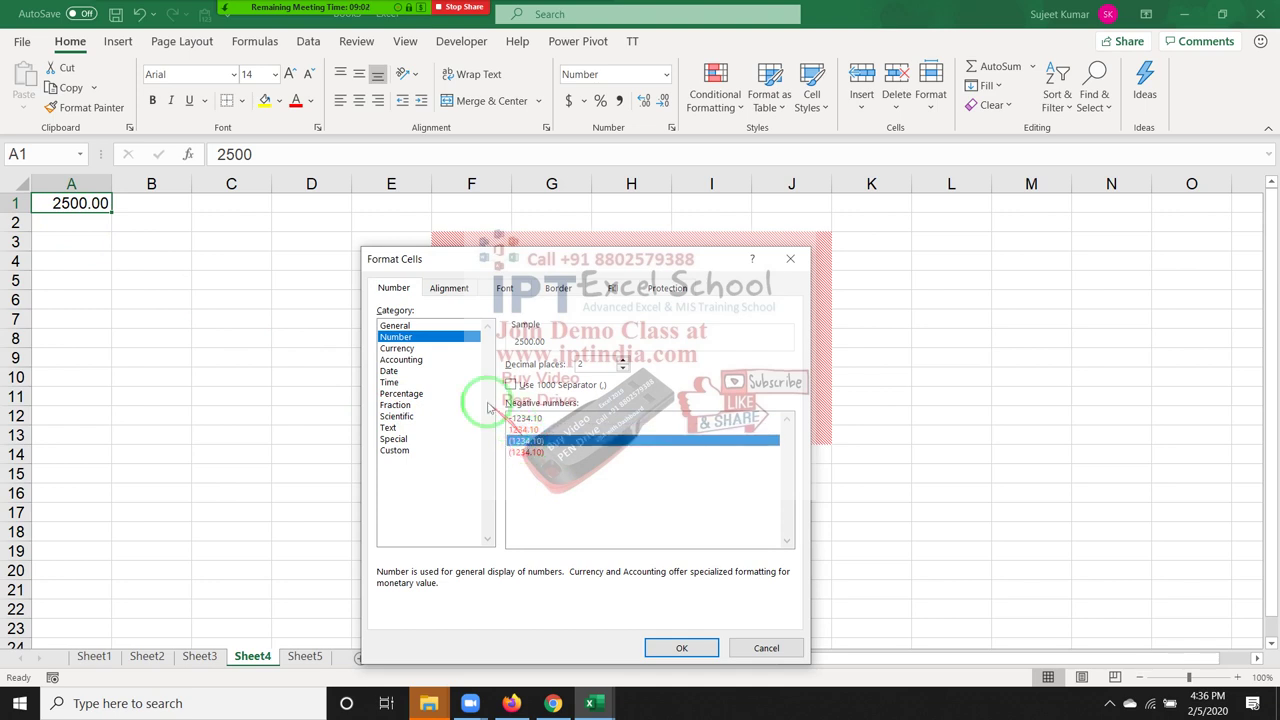
{"action": "left_click", "coordinate": [521, 455]}
{"action": "left_click", "coordinate": [444, 350]}
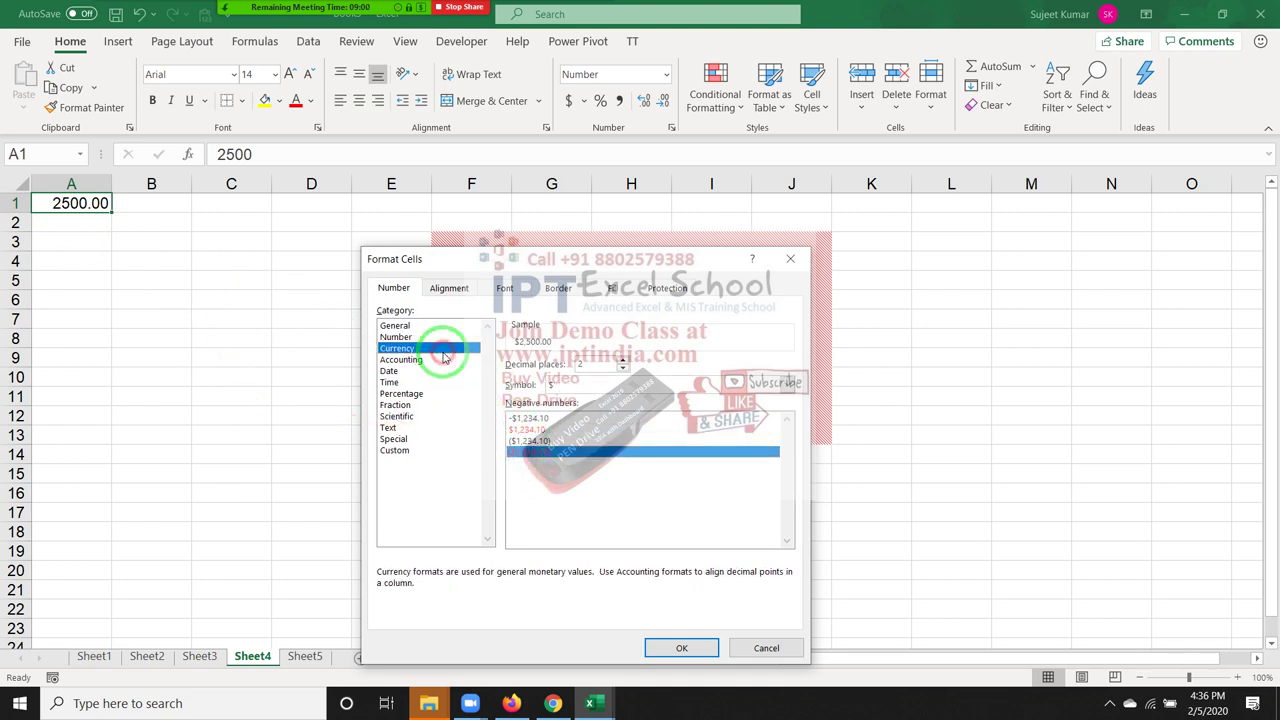
{"action": "left_click", "coordinate": [576, 386]}
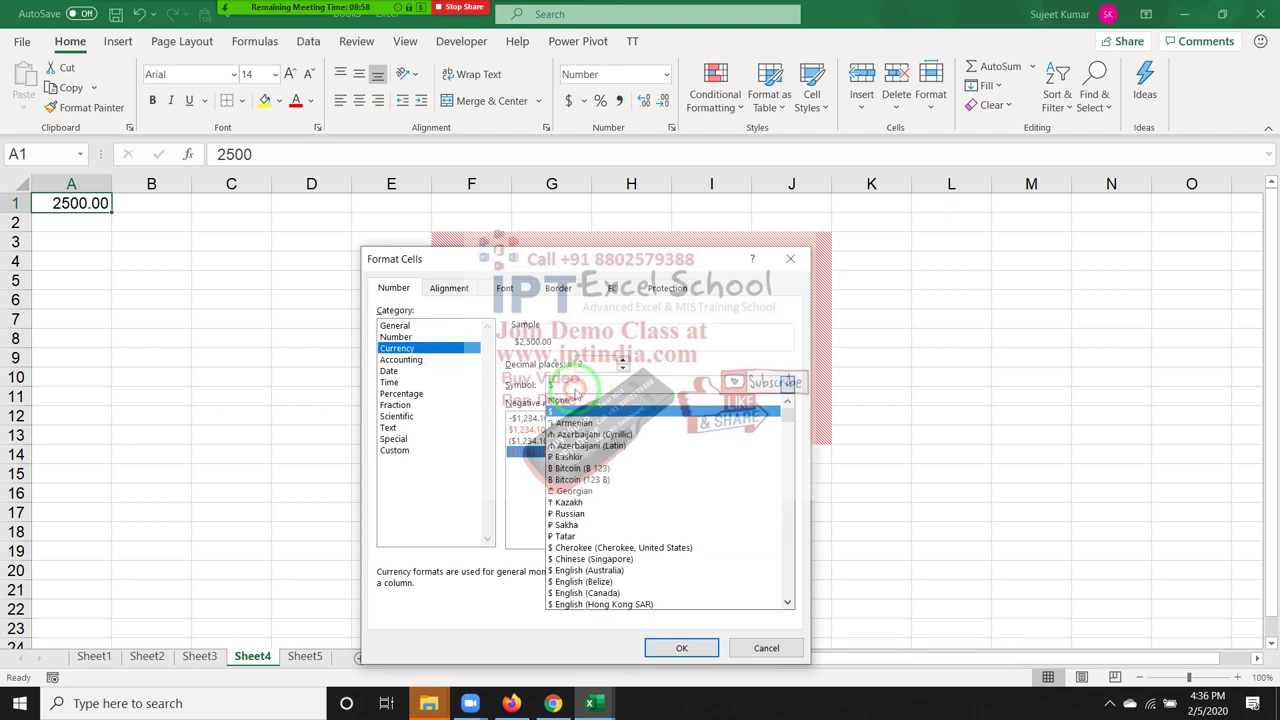
{"action": "scroll", "coordinate": [576, 530], "scroll_direction": "down", "scroll_amount": 1}
{"action": "scroll", "coordinate": [574, 530], "scroll_direction": "up", "scroll_amount": 1}
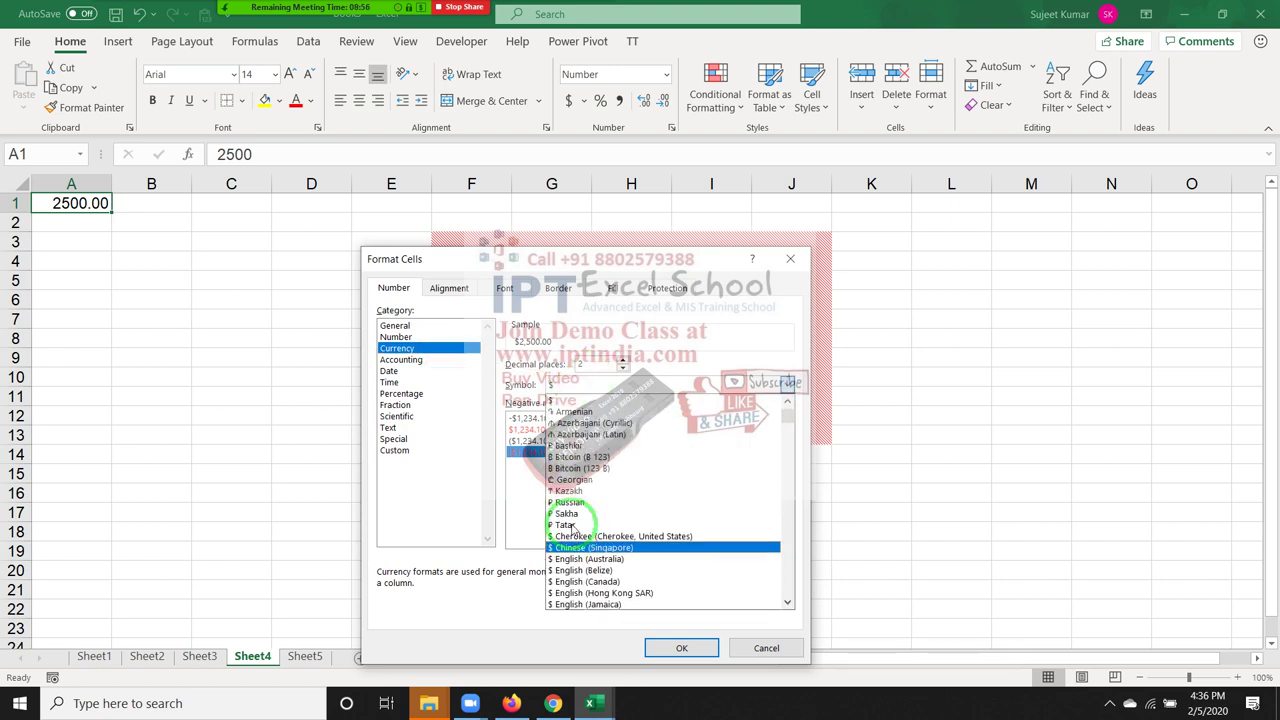
{"action": "type", "text": "USD"}
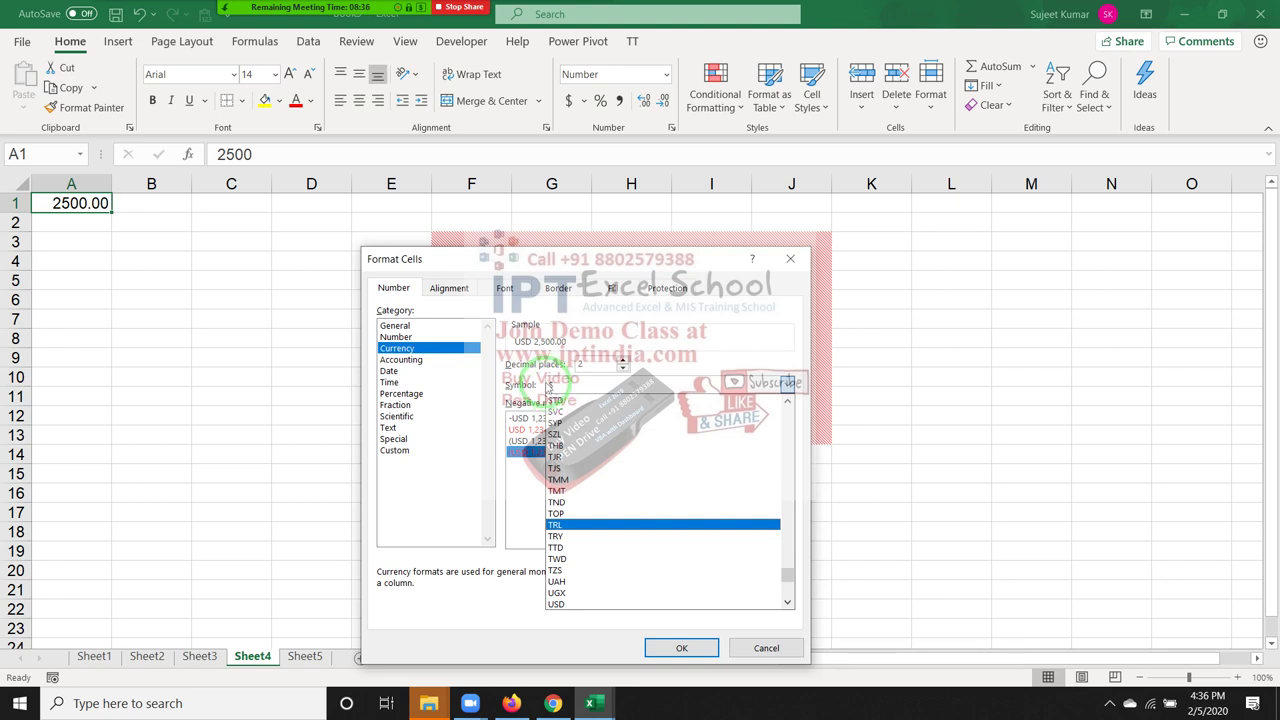
{"action": "left_click", "coordinate": [475, 638]}
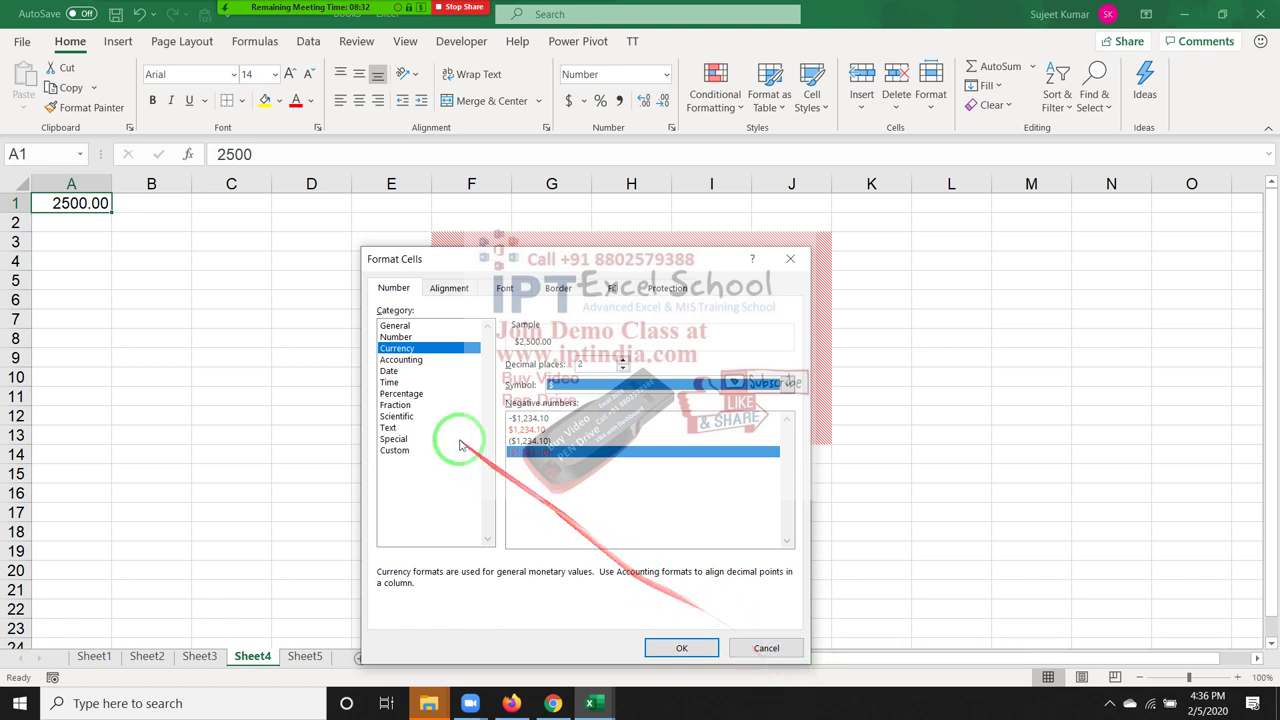
{"action": "left_click", "coordinate": [420, 371]}
{"action": "left_click", "coordinate": [412, 360]}
{"action": "left_click", "coordinate": [580, 385]}
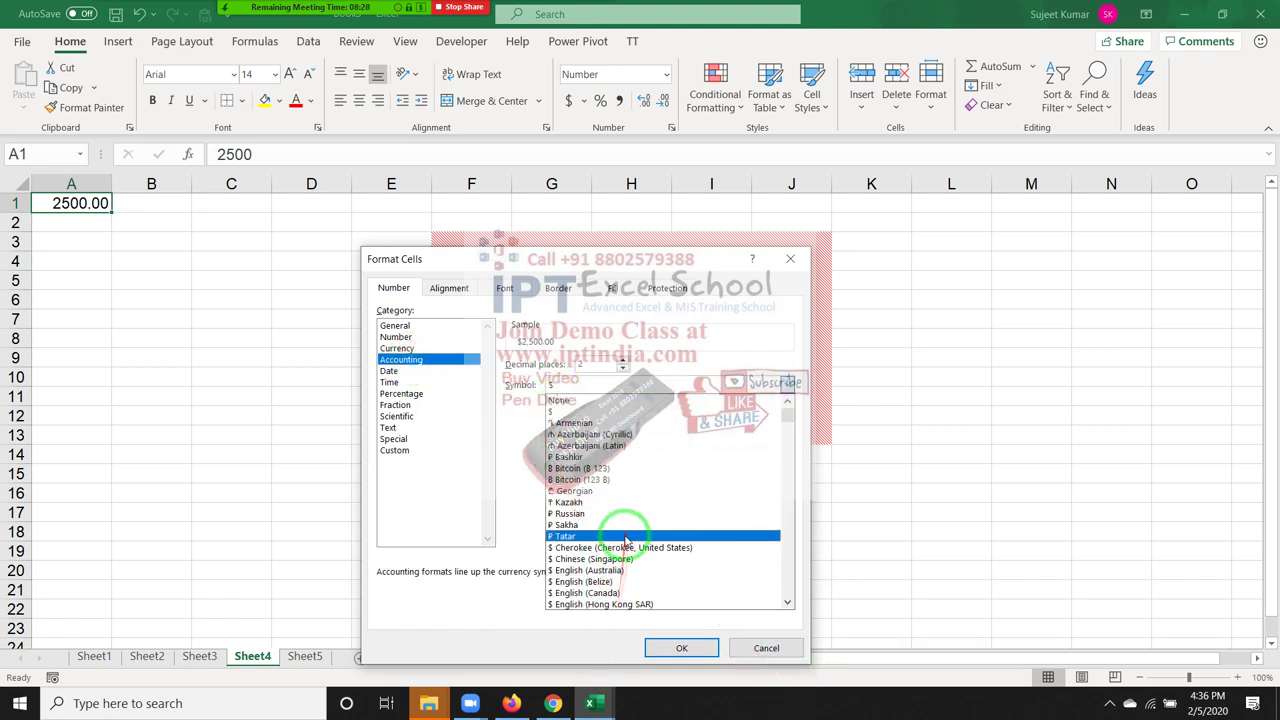
{"action": "left_click", "coordinate": [623, 547]}
- Insert a new sheet and enter =RANDBETWEEN(10,90) in A1
{"action": "key", "text": "Escape"}
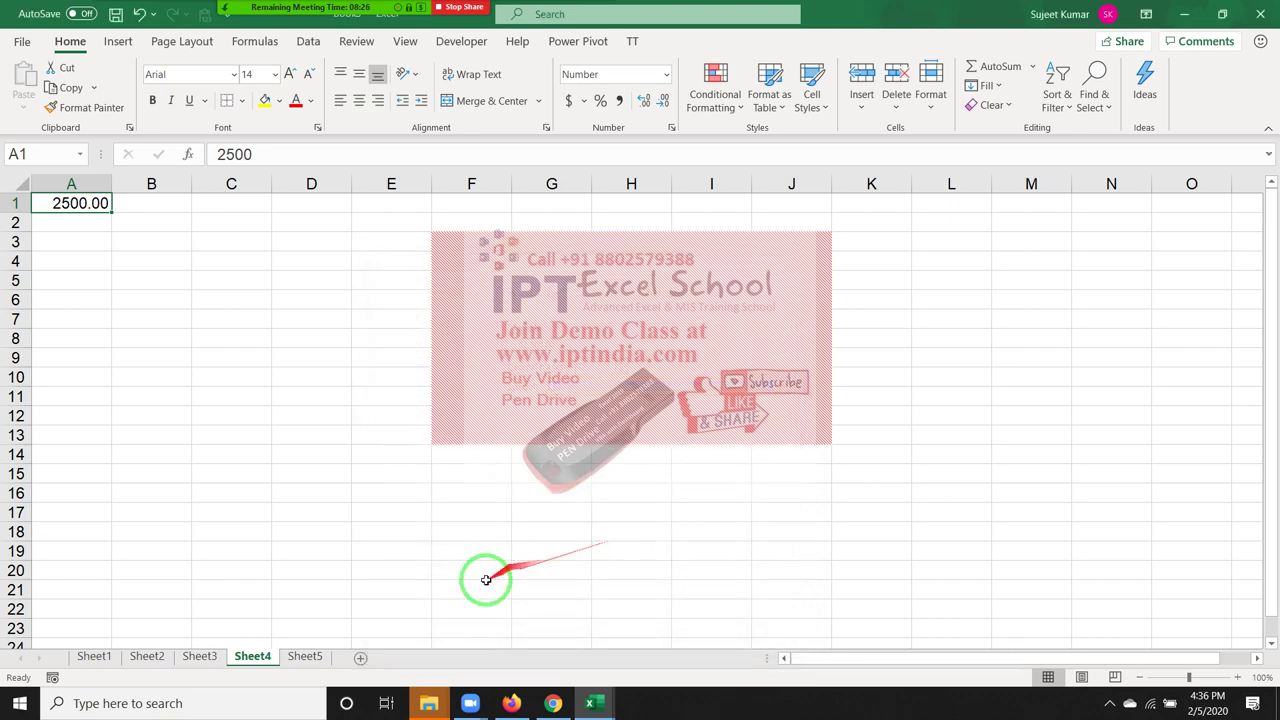
{"action": "left_click", "coordinate": [359, 658]}
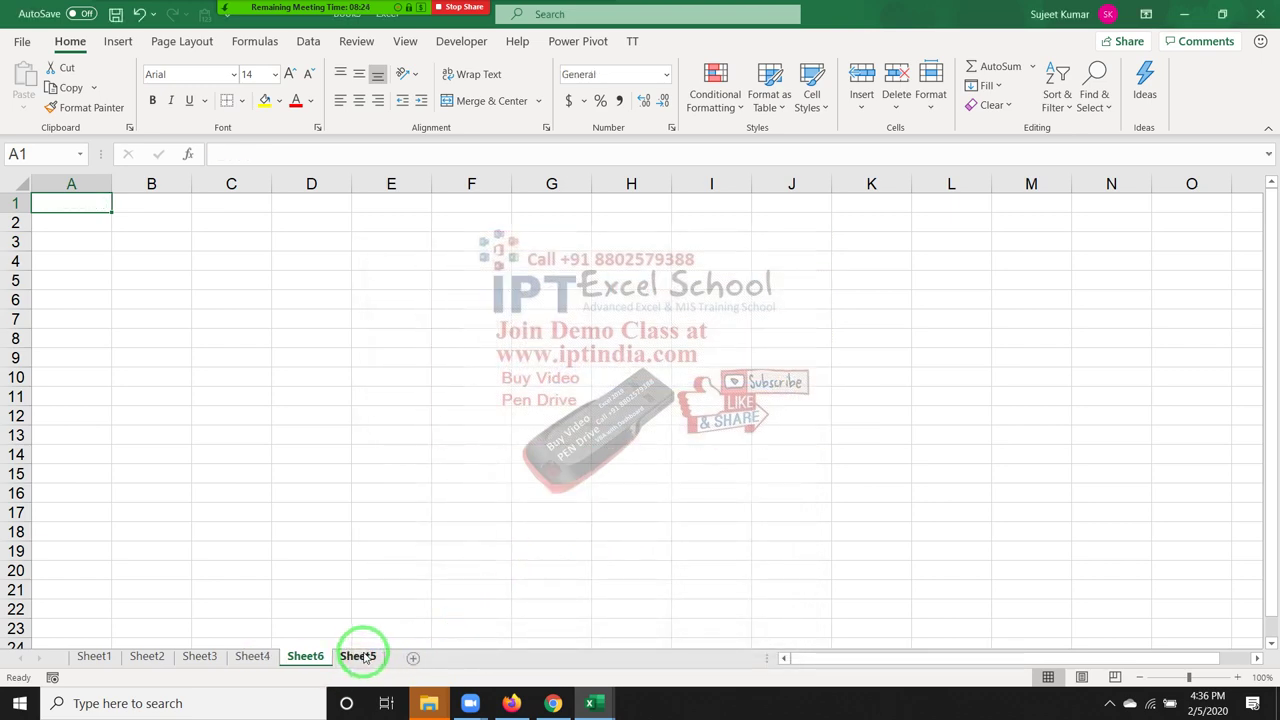
{"action": "type", "text": "=r"}
{"action": "key", "text": "Down"}
{"action": "key", "text": "Down"}
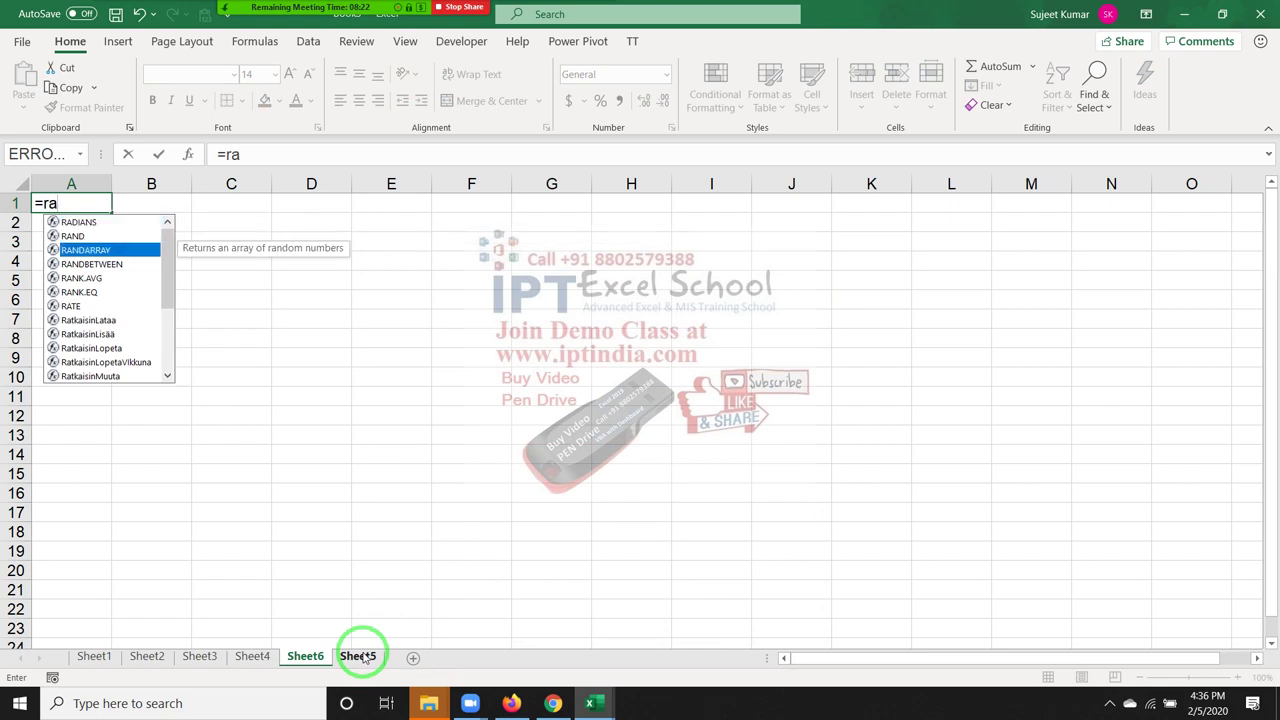
{"action": "key", "text": "Down"}
{"action": "key", "text": "Tab"}
{"action": "type", "text": "10,90"}
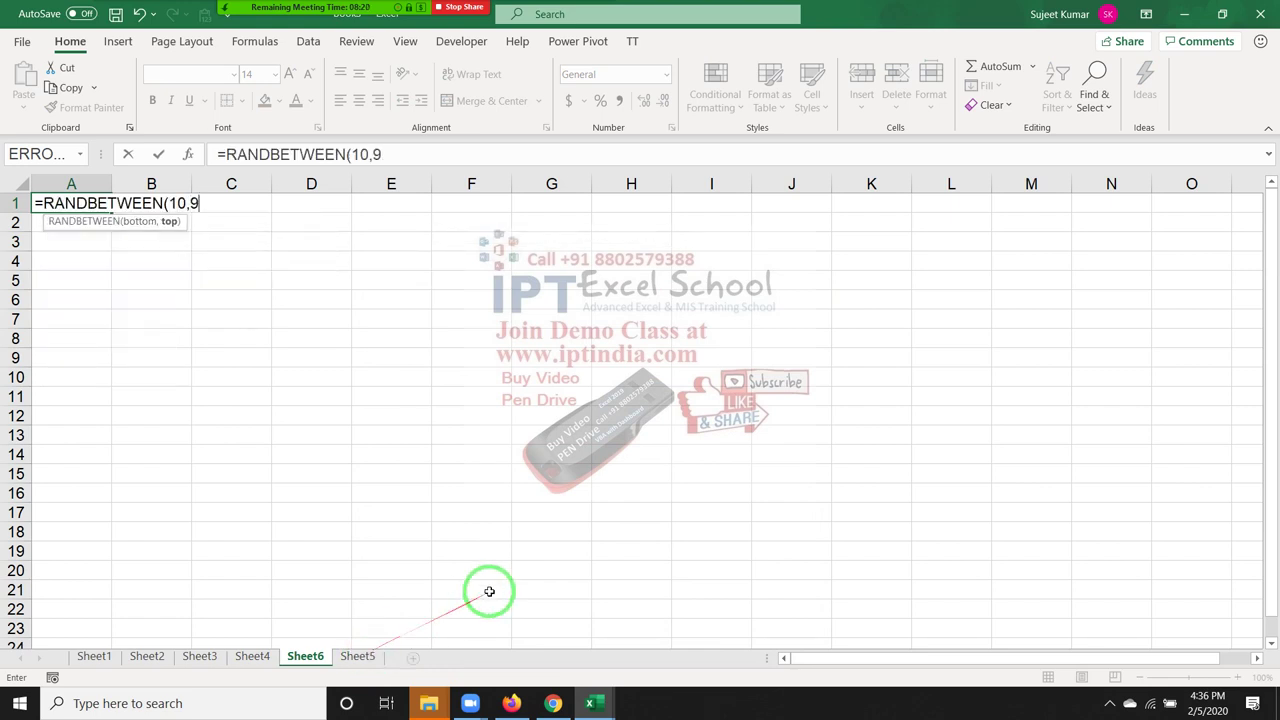
{"action": "key", "text": "Return"}
- Fill the RANDBETWEEN formula across A1:J19 with Ctrl+D and Ctrl+R
{"action": "key", "text": "Up"}
{"action": "key", "text": "shift+Right"}
{"action": "key", "text": "shift+Right"}
{"action": "key", "text": "shift+Right"}
{"action": "key", "text": "shift+Right"}
{"action": "key", "text": "shift+Right"}
{"action": "key", "text": "shift+Right"}
{"action": "key", "text": "shift+Down"}
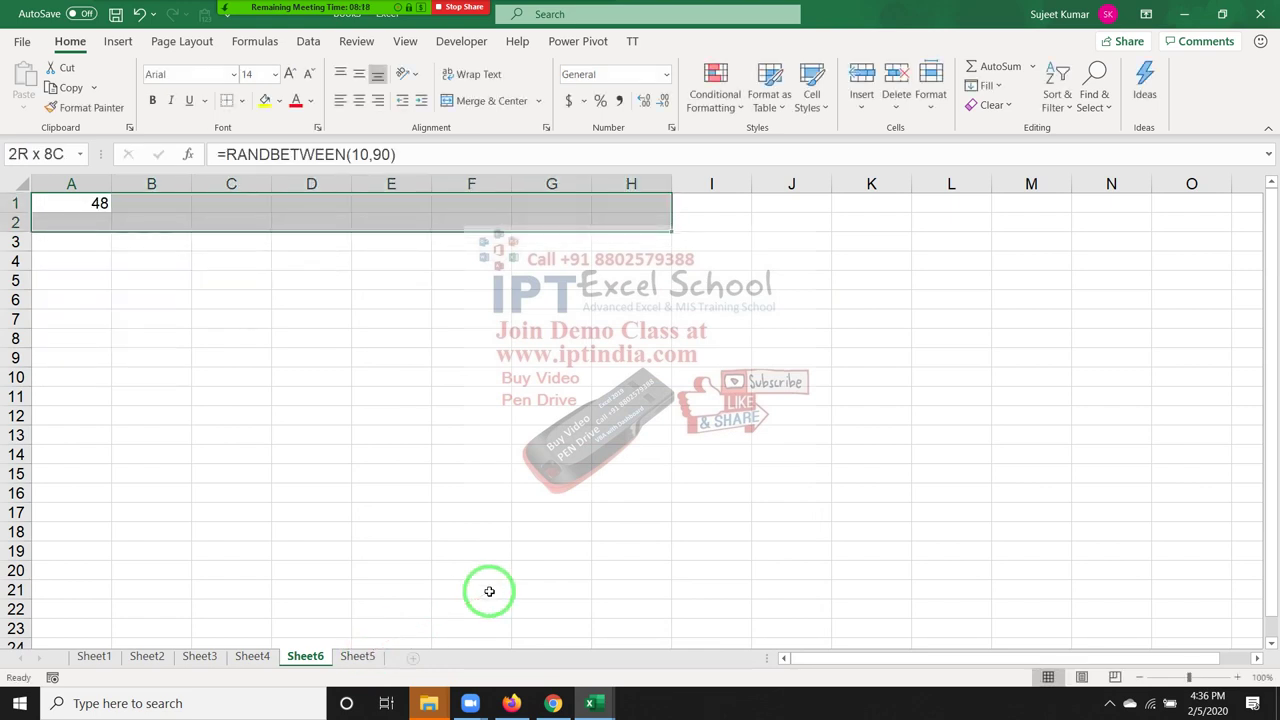
{"action": "key", "text": "shift+Down"}
{"action": "key", "text": "shift+Down"}
{"action": "key", "text": "shift+Down"}
{"action": "key", "text": "shift+Down"}
{"action": "key", "text": "shift+Down"}
{"action": "key", "text": "shift+Down"}
{"action": "key", "text": "shift+Right"}
{"action": "key", "text": "shift+Right"}
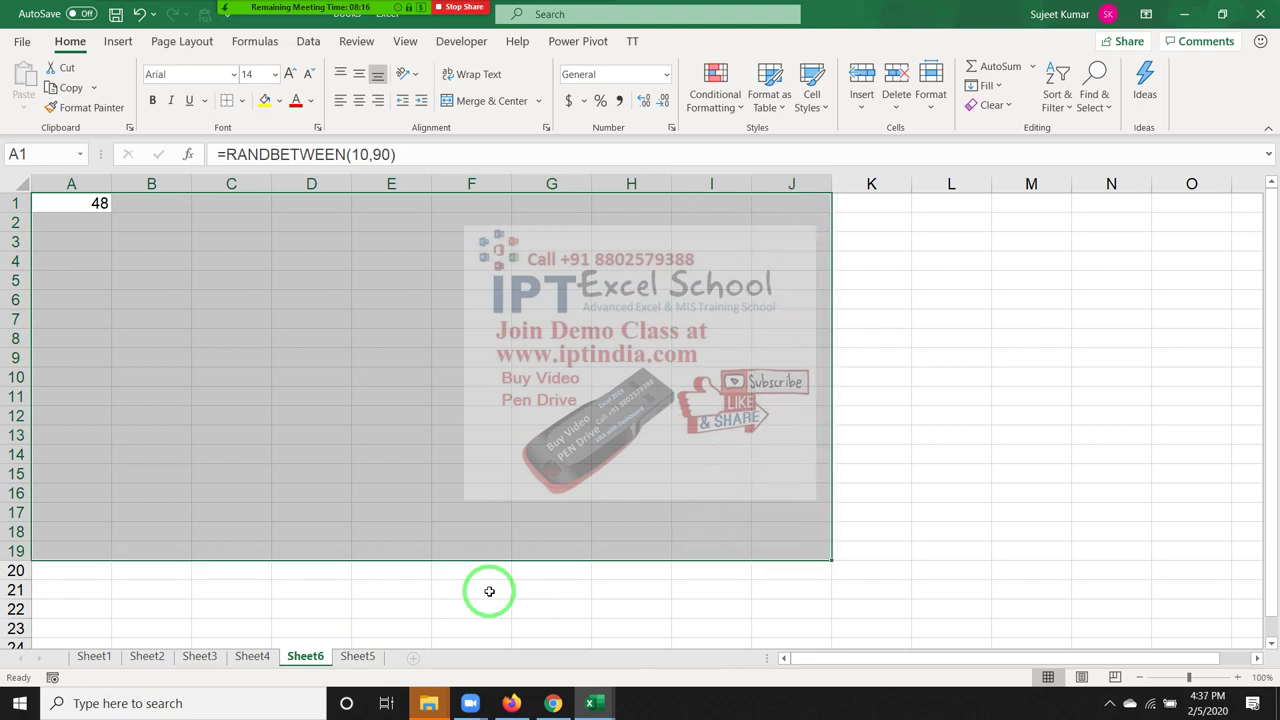
{"action": "key", "text": "ctrl+d"}
{"action": "key", "text": "ctrl+r"}
- Overwrite A2, G18, I5, F6 and C8 with 0, then select the grid A1:J19
{"action": "key", "text": "Down"}
{"action": "type", "text": "0"}
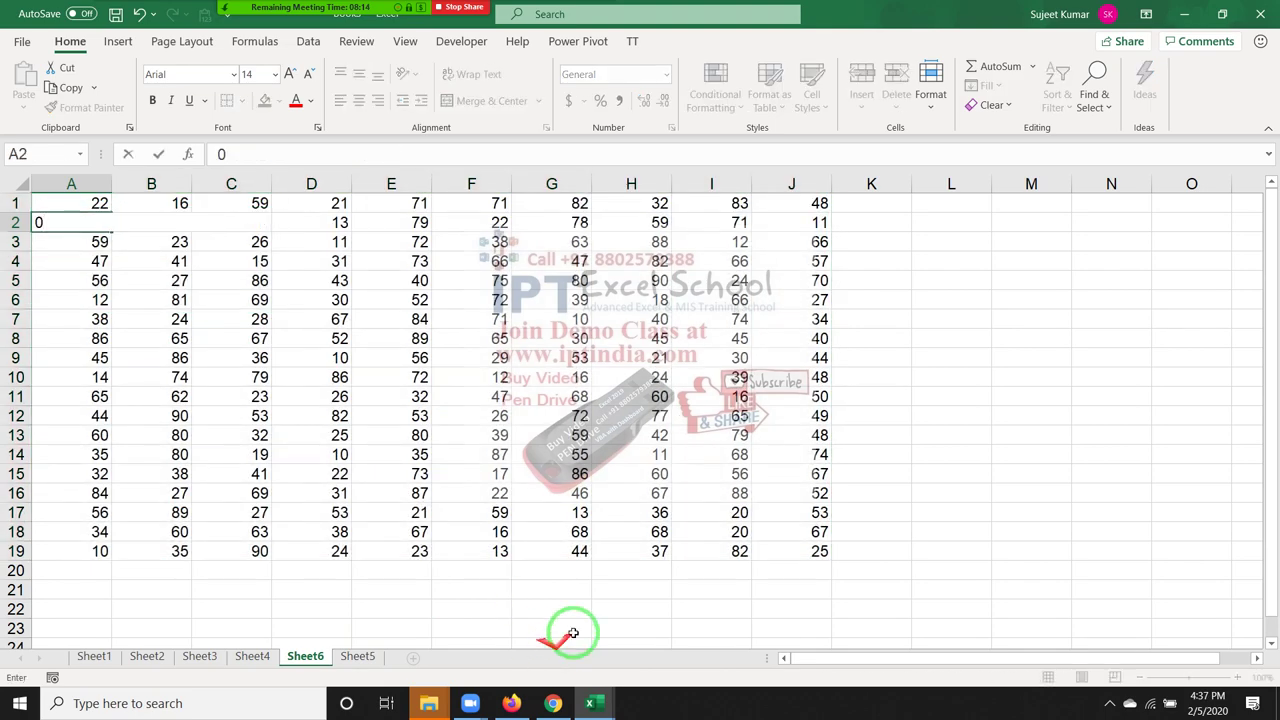
{"action": "left_click", "coordinate": [575, 532]}
{"action": "type", "text": "0"}
{"action": "double_click", "coordinate": [650, 356]}
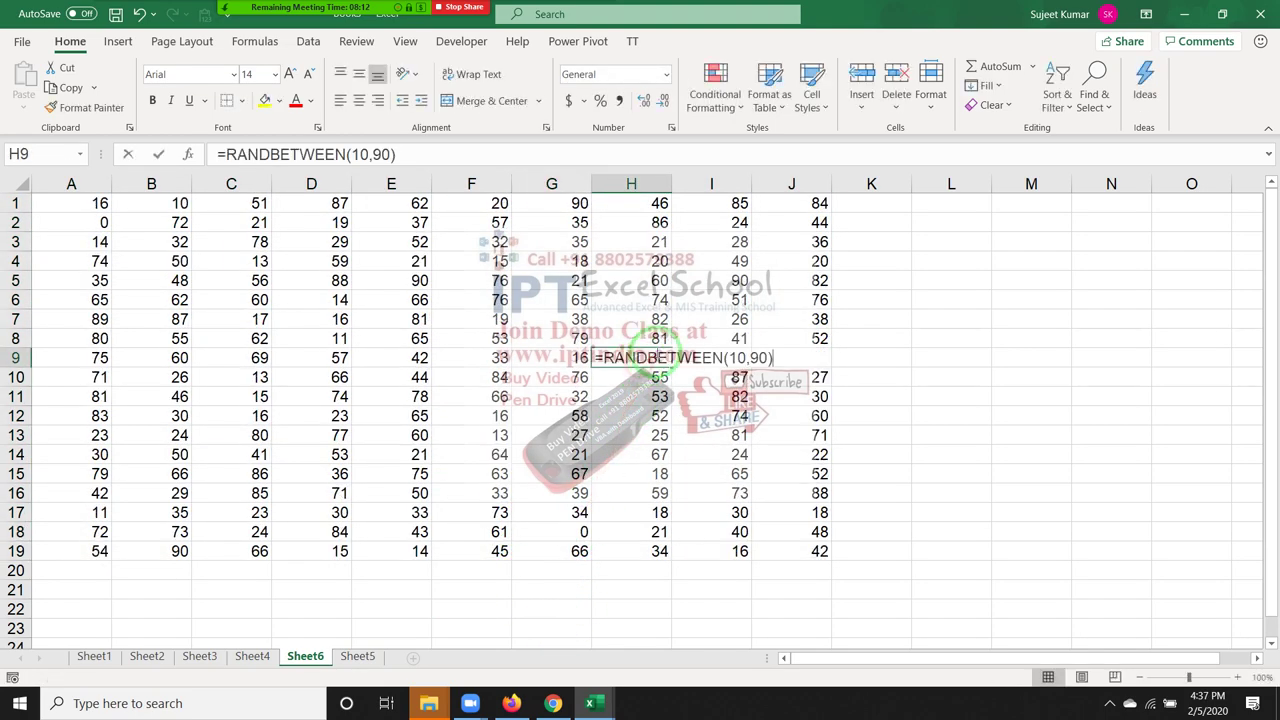
{"action": "left_click", "coordinate": [730, 280]}
{"action": "type", "text": "0"}
{"action": "left_click", "coordinate": [465, 300]}
{"action": "type", "text": "0"}
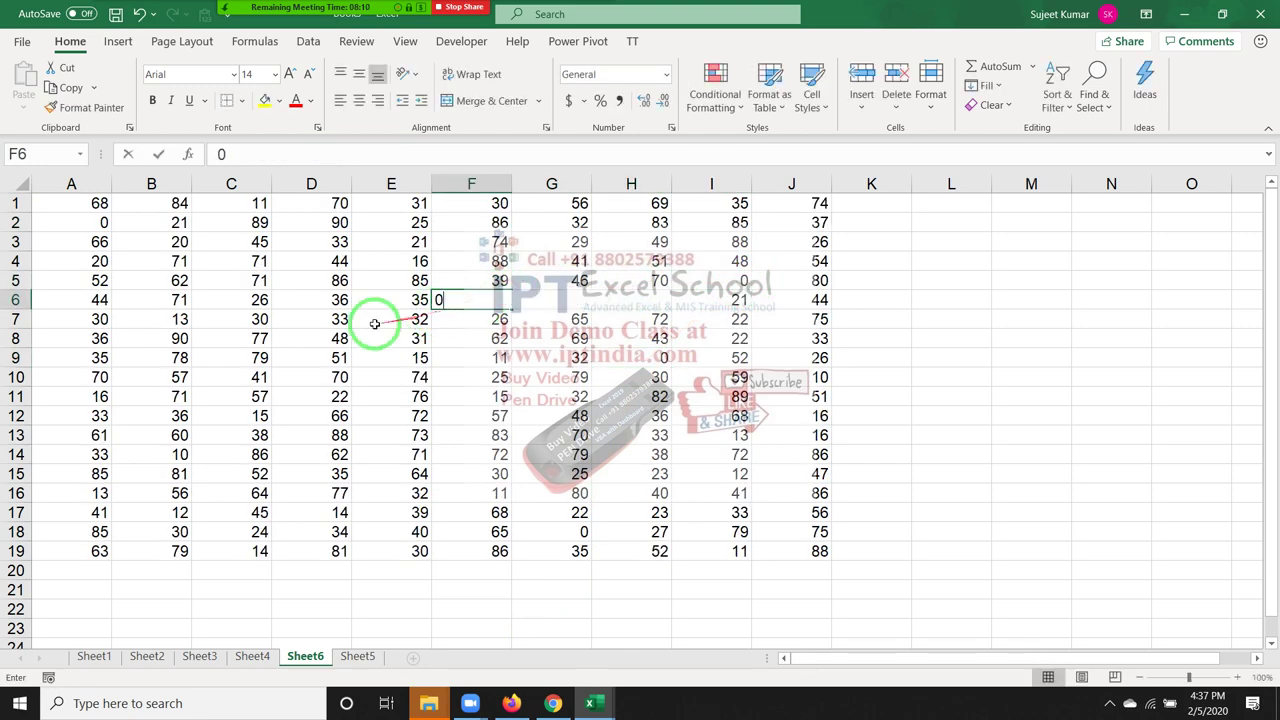
{"action": "left_click", "coordinate": [263, 338]}
{"action": "type", "text": "0"}
{"action": "left_click", "coordinate": [330, 512]}
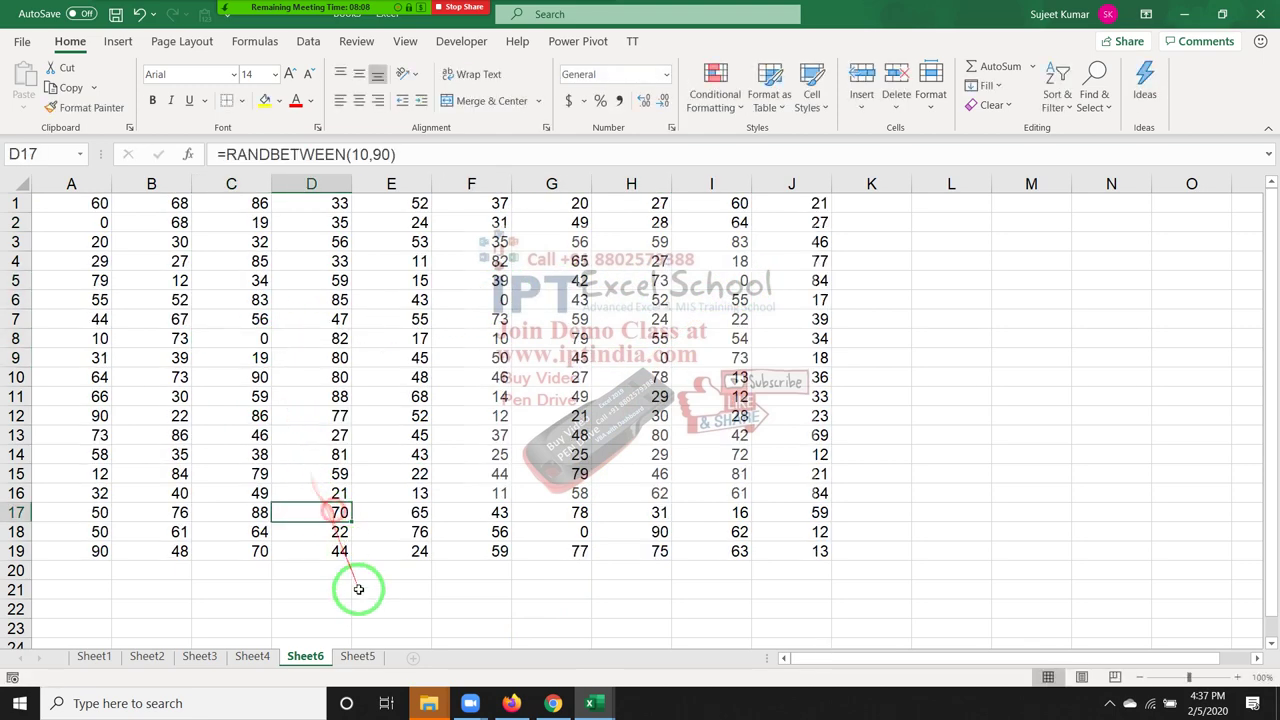
{"action": "mouse_move", "coordinate": [100, 203]}
{"action": "left_mouse_down"}
{"action": "mouse_move", "coordinate": [688, 419]}
{"action": "mouse_move", "coordinate": [817, 550]}
{"action": "left_mouse_up"}
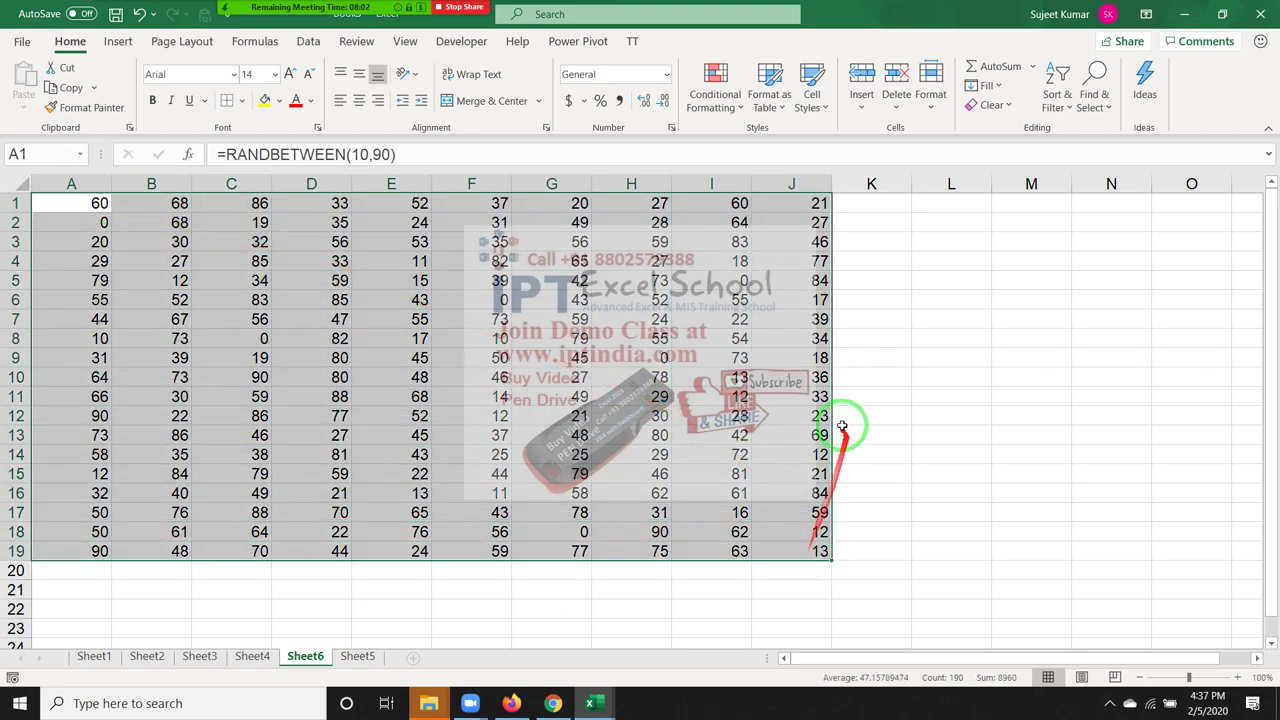
- Format A1:J19 as Accounting with Symbol None and 0 decimal places, so C8's zero shows a dash
{"action": "right_click", "coordinate": [768, 410]}
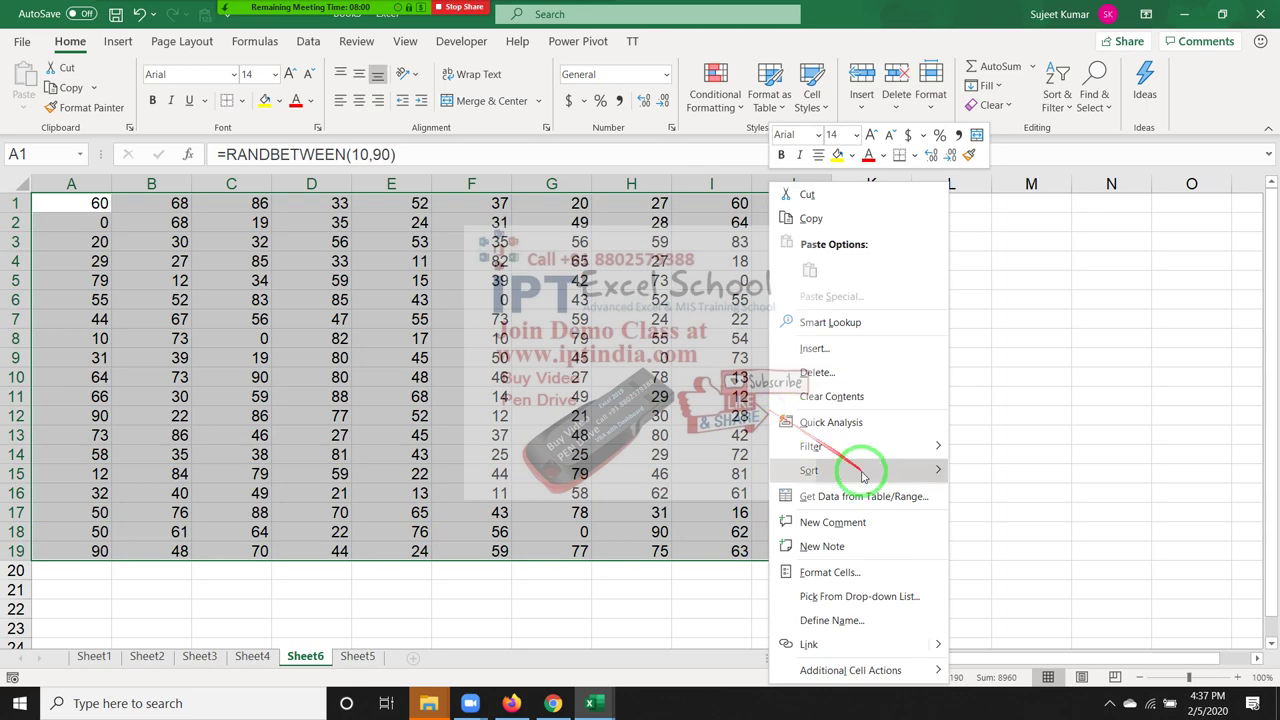
{"action": "left_click", "coordinate": [848, 572]}
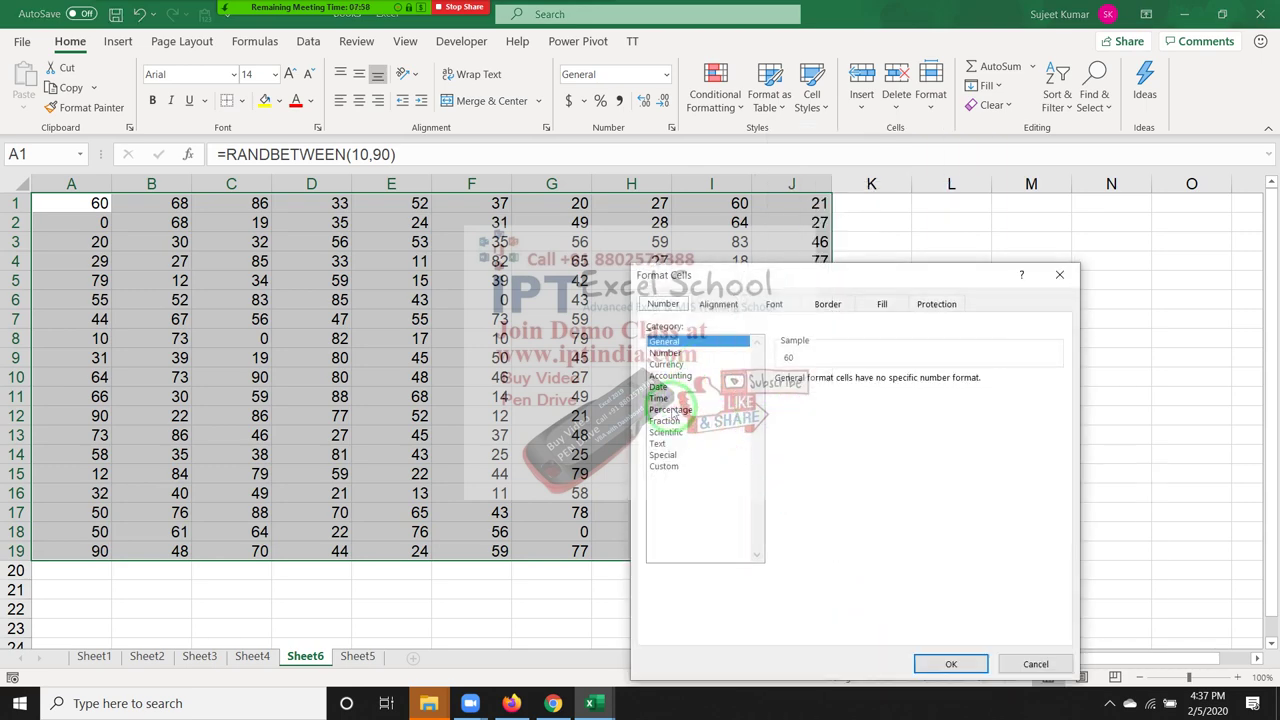
{"action": "left_click", "coordinate": [670, 376]}
{"action": "left_click", "coordinate": [845, 402]}
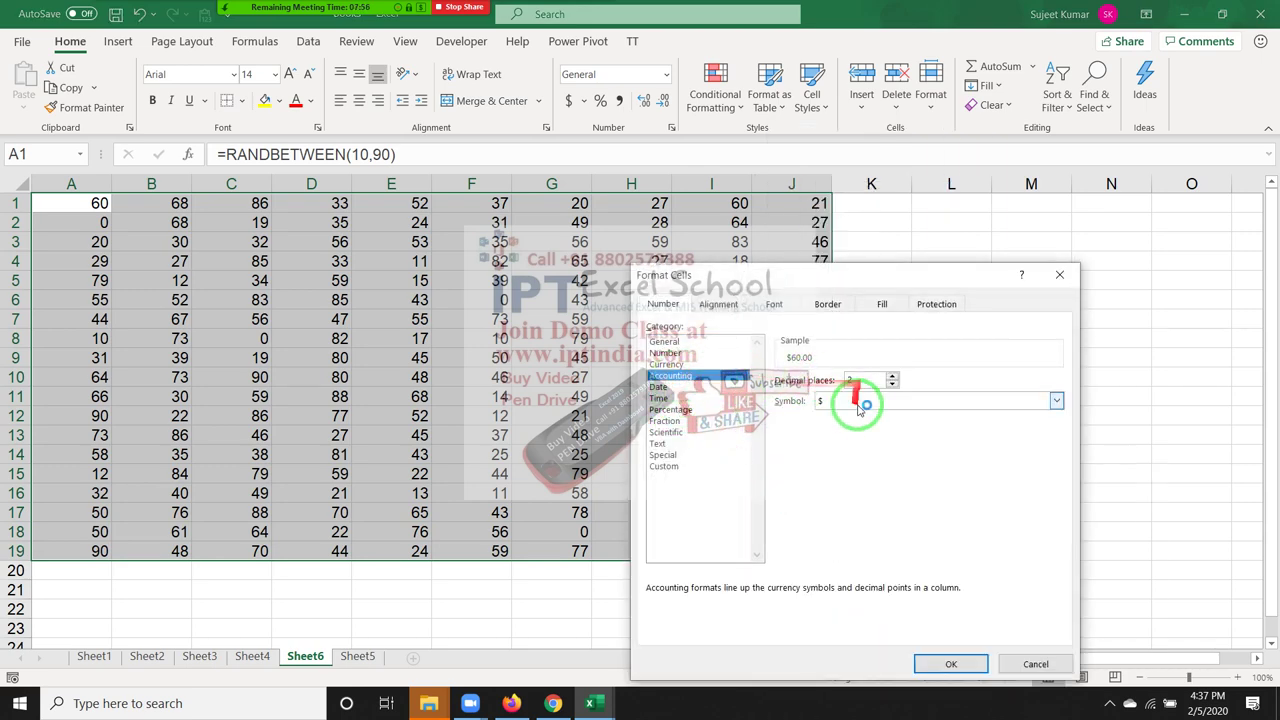
{"action": "left_click", "coordinate": [837, 418]}
{"action": "left_click", "coordinate": [892, 384]}
{"action": "left_click", "coordinate": [892, 384]}
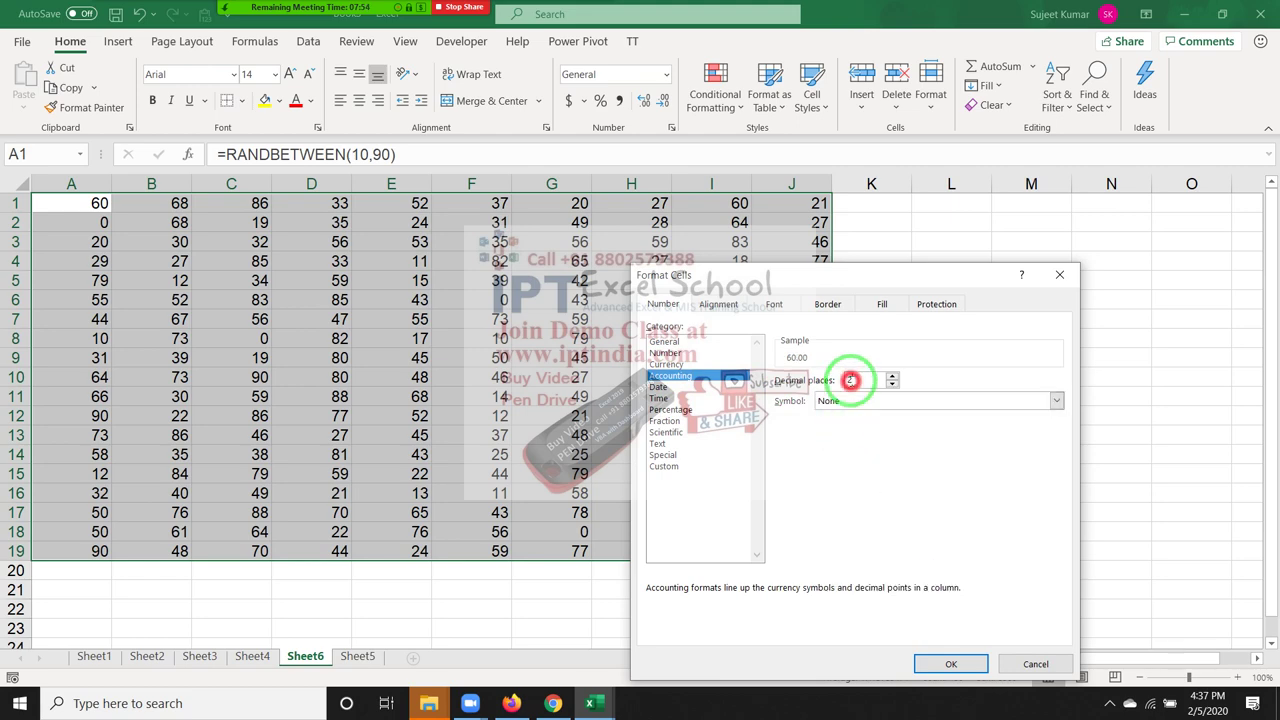
{"action": "type", "text": "0"}
{"action": "left_click", "coordinate": [951, 664]}
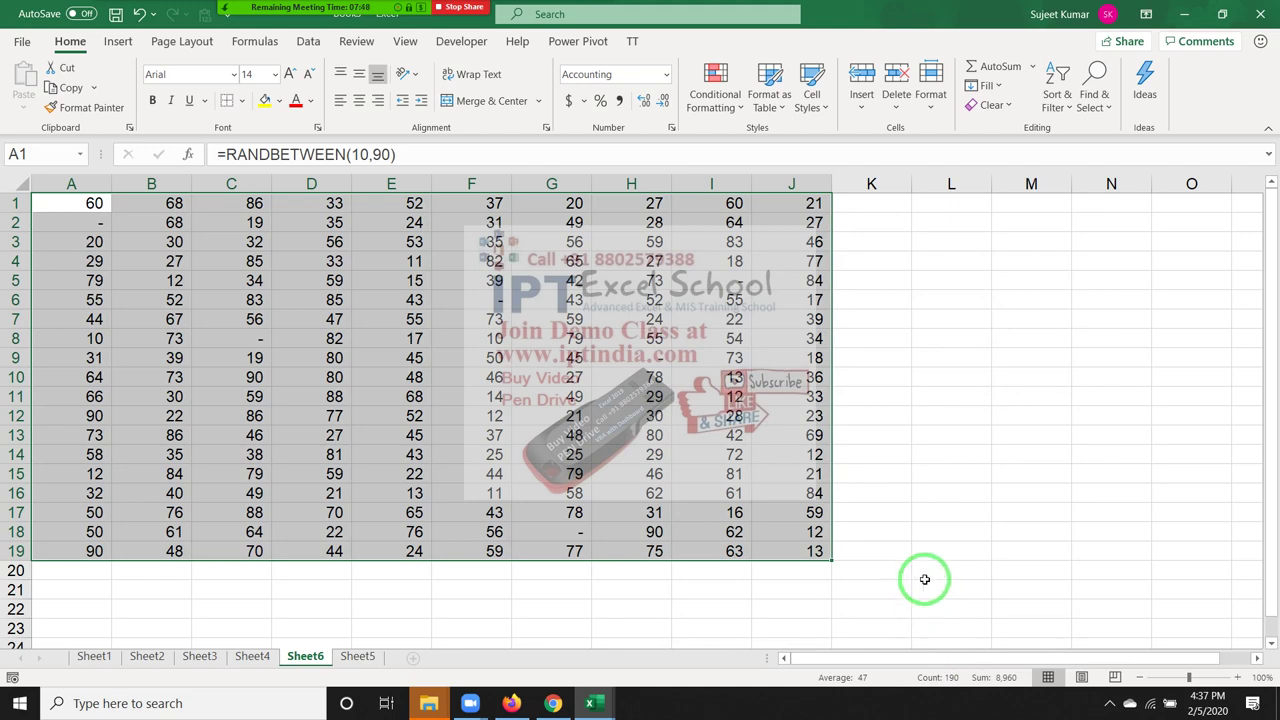
{"action": "left_click", "coordinate": [261, 337]}
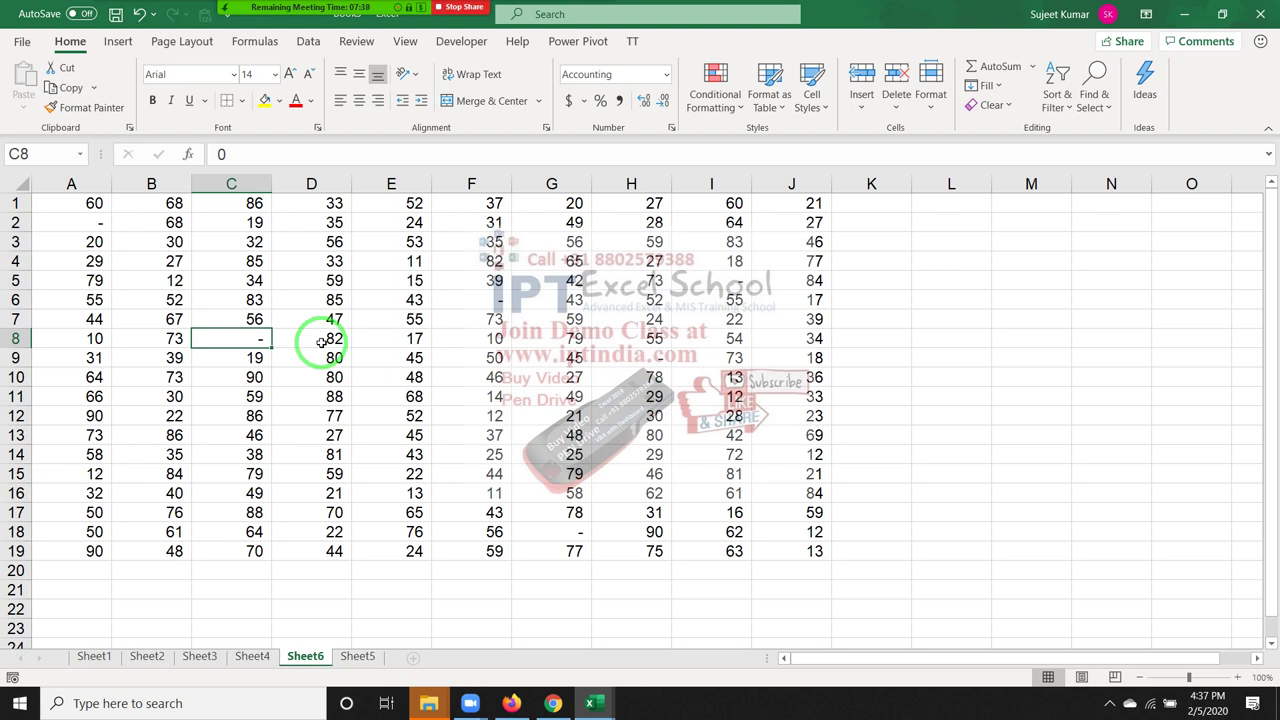
{"action": "left_click", "coordinate": [322, 416]}
{"action": "left_click", "coordinate": [405, 416]}
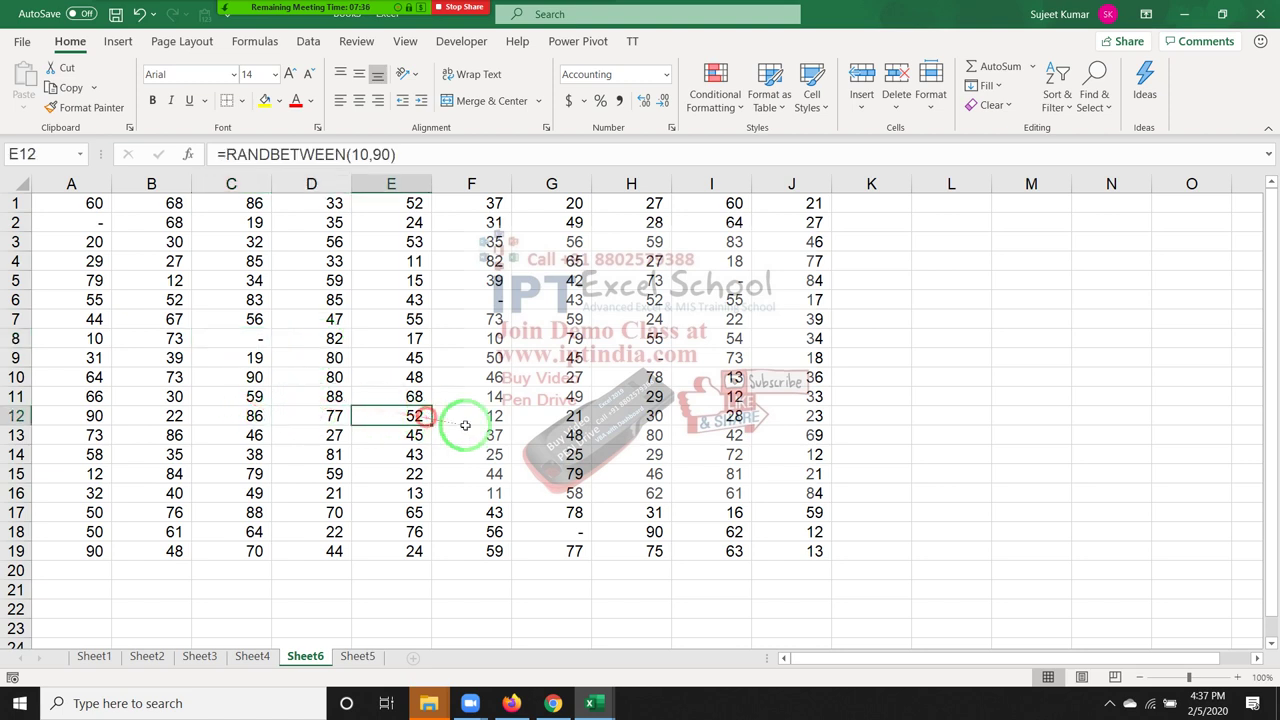
{"action": "left_click", "coordinate": [495, 435]}
{"action": "left_click", "coordinate": [287, 570]}
{"action": "left_click", "coordinate": [980, 202]}
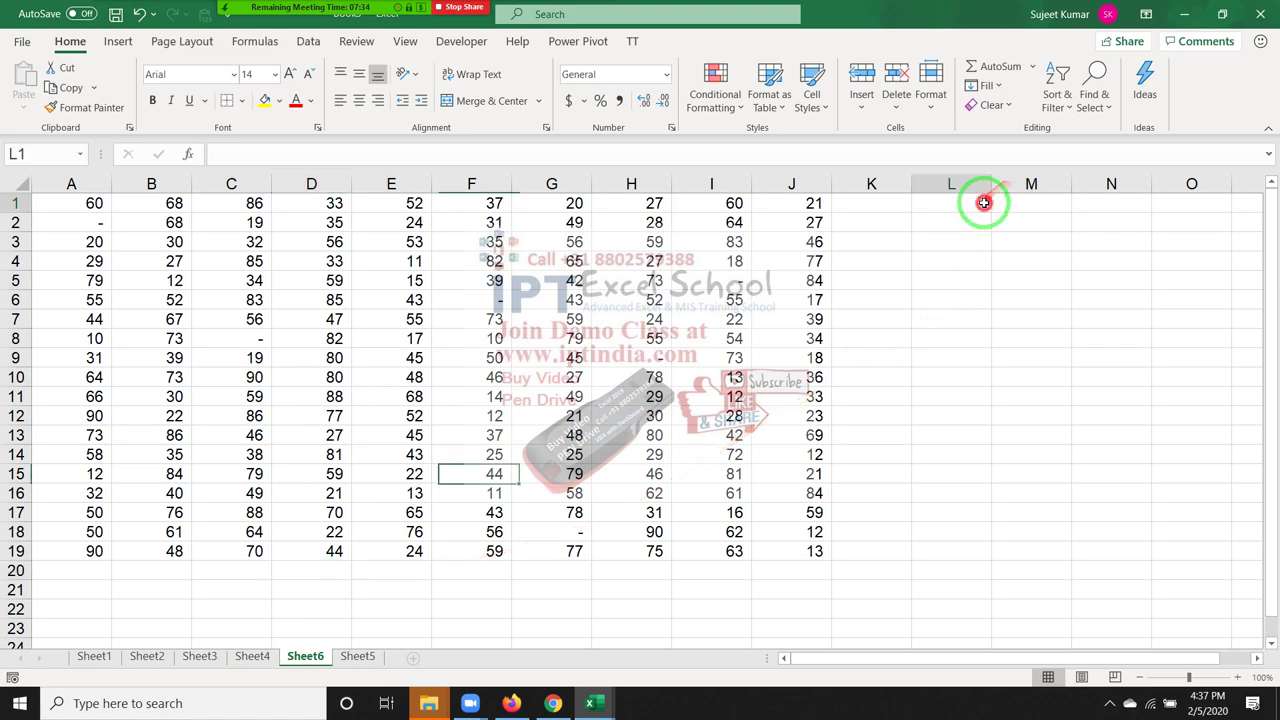
{"action": "right_click", "coordinate": [963, 203]}
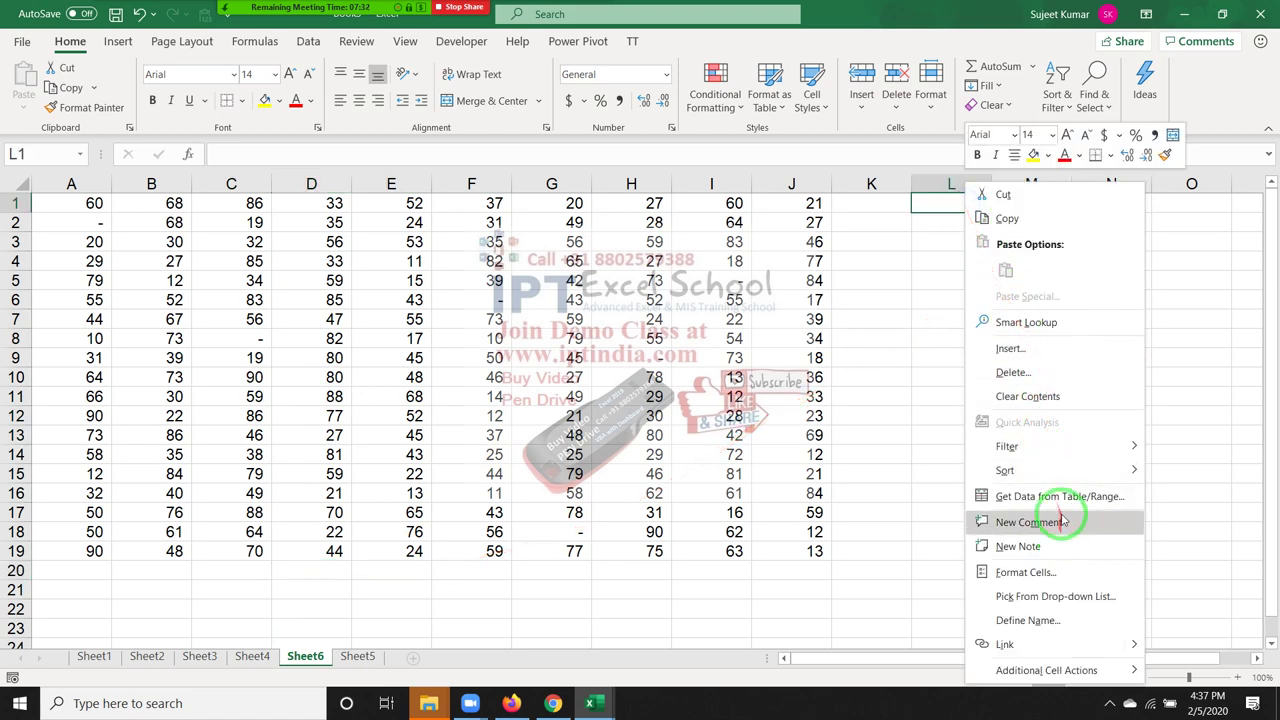
{"action": "left_click", "coordinate": [1049, 570]}
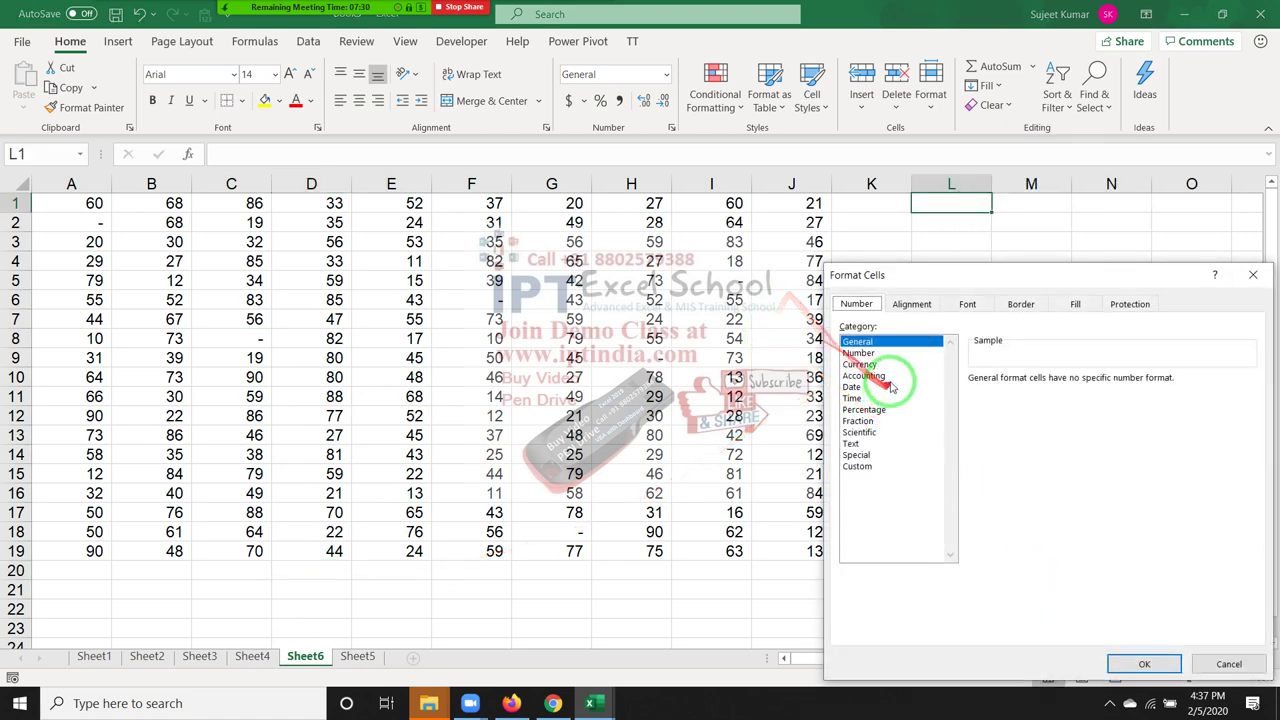
{"action": "left_click", "coordinate": [856, 387]}
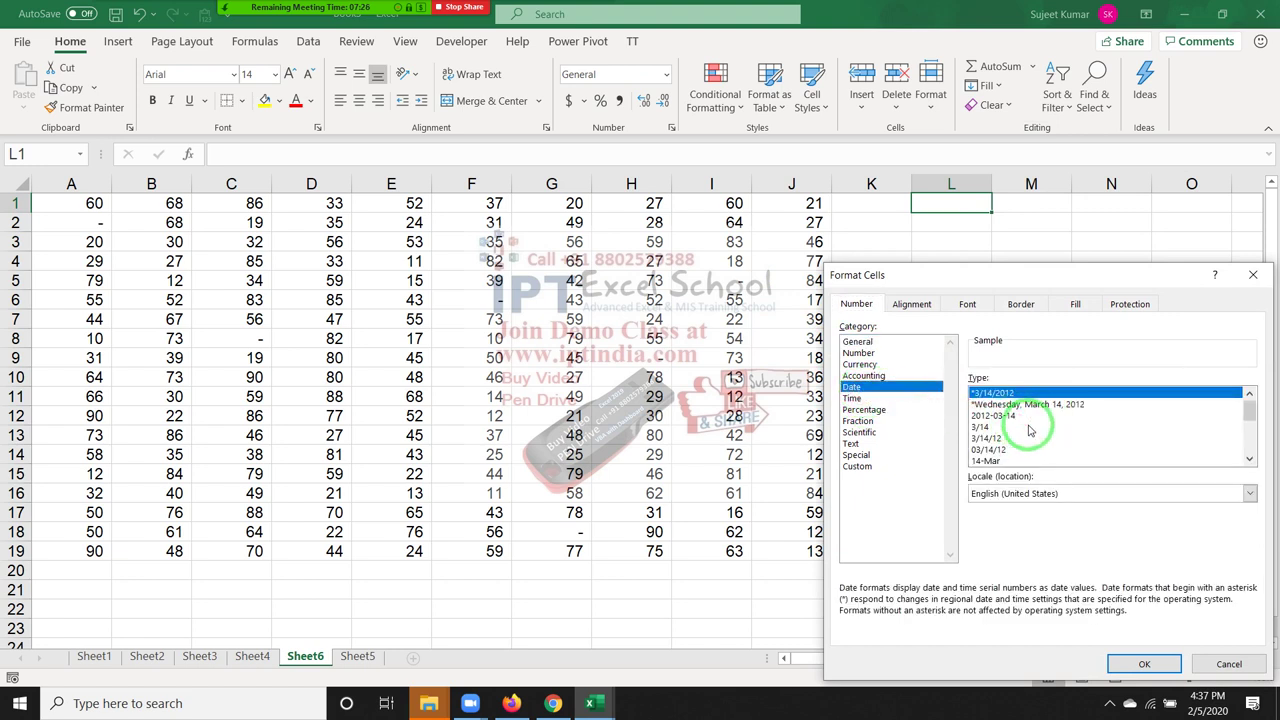
{"action": "left_click_drag", "start_coordinate": [1250, 410], "coordinate": [1251, 390]}
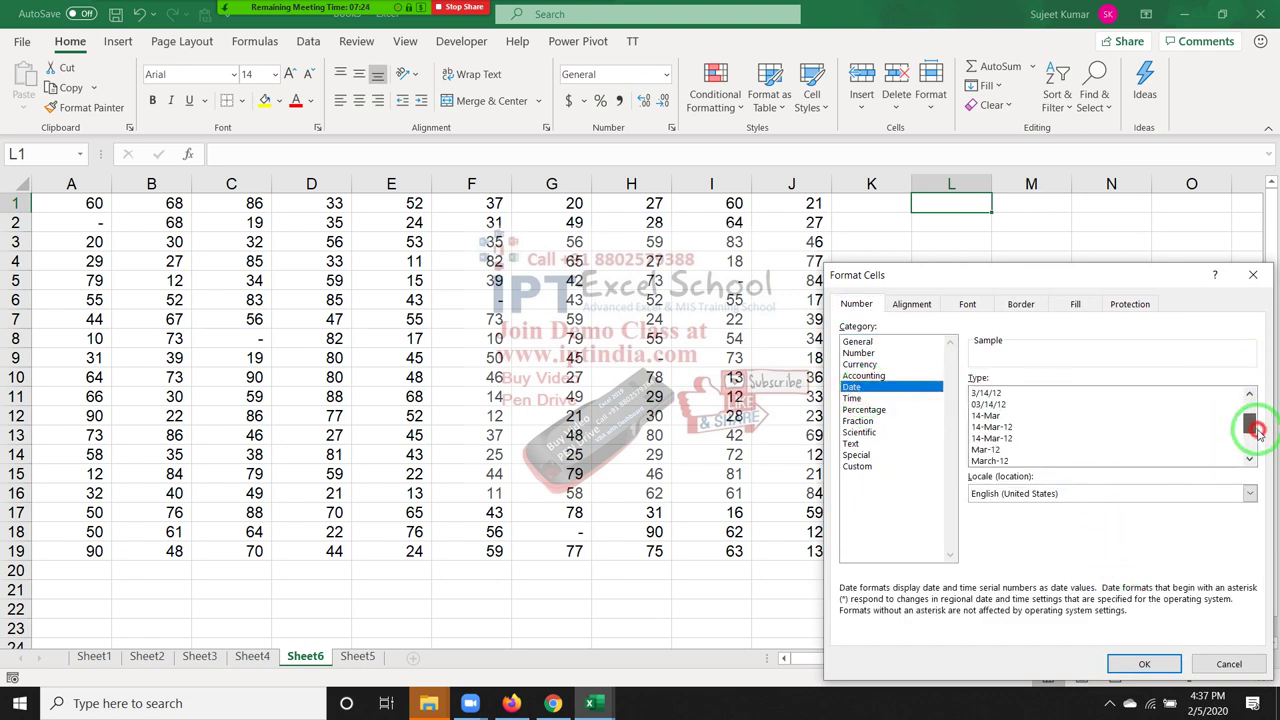
{"action": "left_click", "coordinate": [1112, 493]}
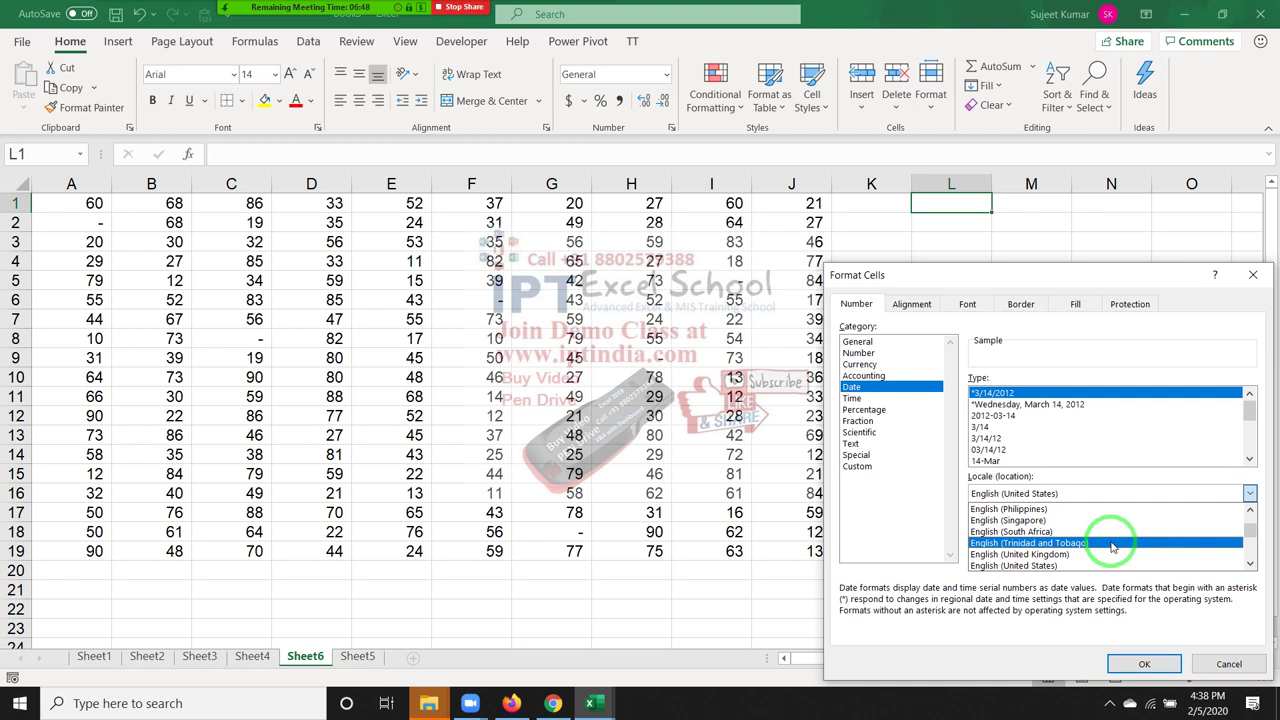
{"action": "left_click", "coordinate": [852, 398]}
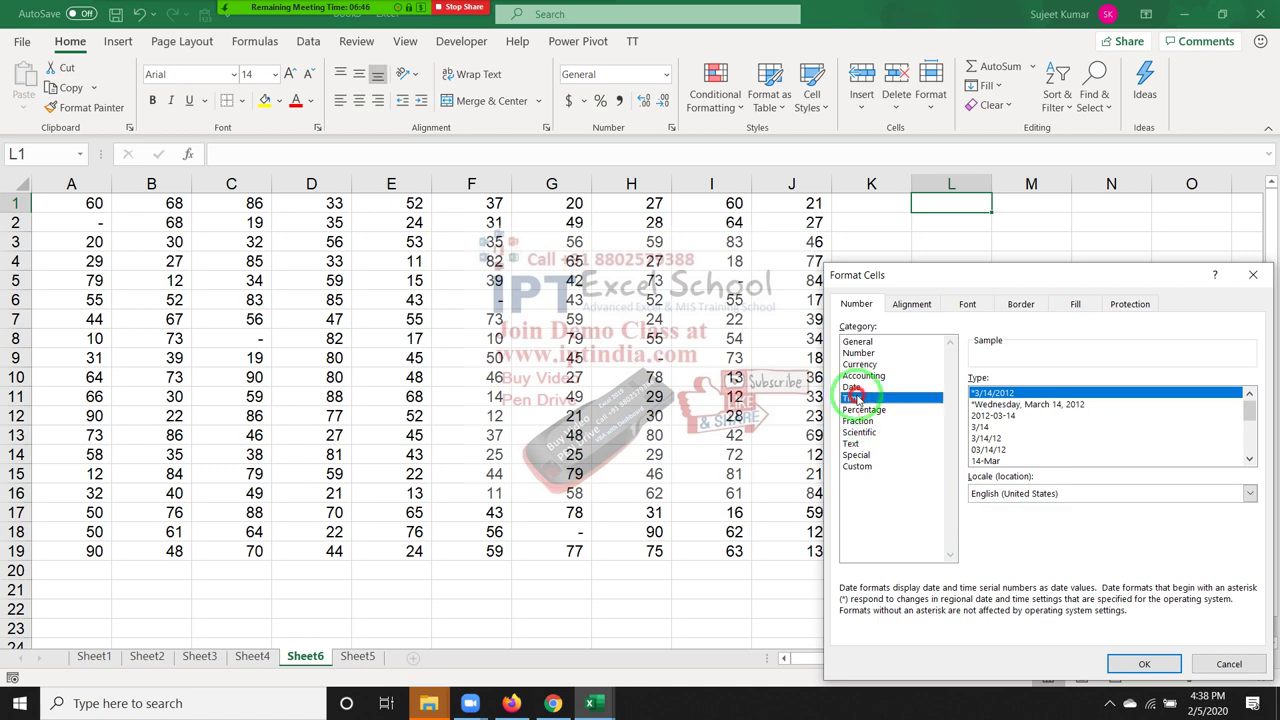
{"action": "left_click", "coordinate": [1229, 664]}
{"action": "scroll", "coordinate": [727, 594], "scroll_direction": "down", "scroll_amount": 1}
{"action": "scroll", "coordinate": [727, 594], "scroll_direction": "down", "scroll_amount": 7}
- Enter the time 45:30:6 in cell F32
{"action": "left_click", "coordinate": [466, 400]}
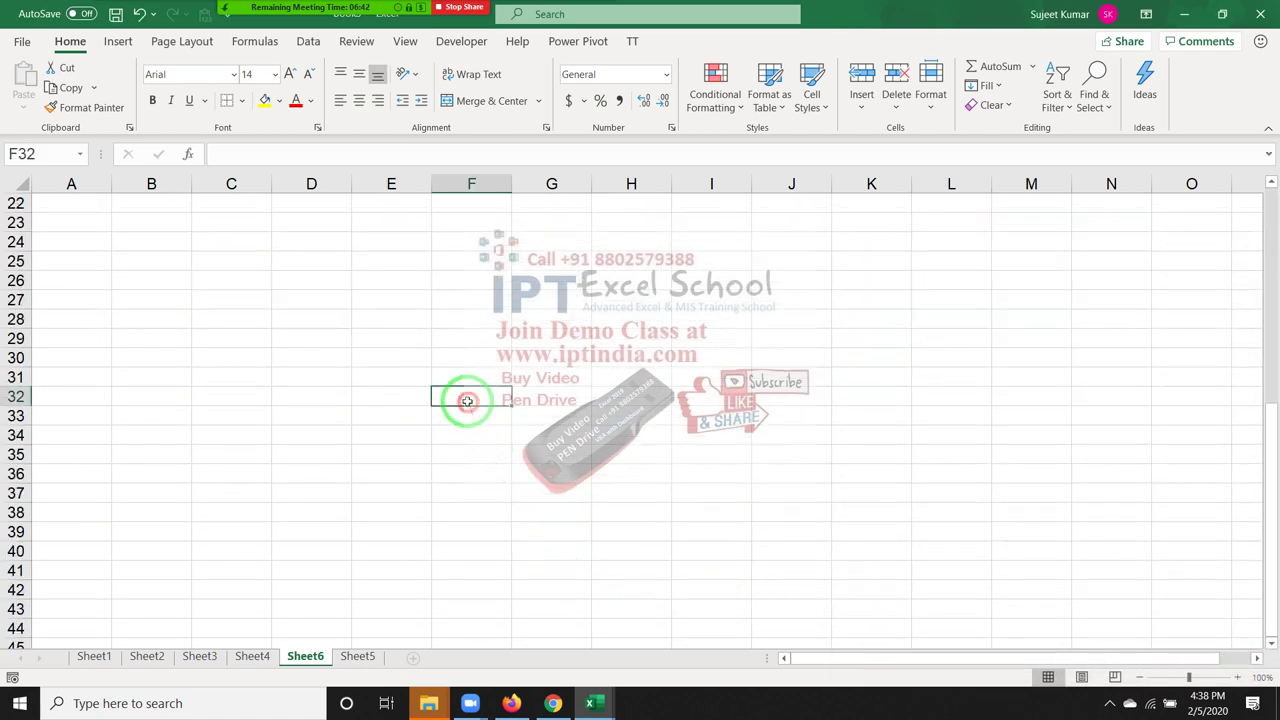
{"action": "type", "text": "45:"}
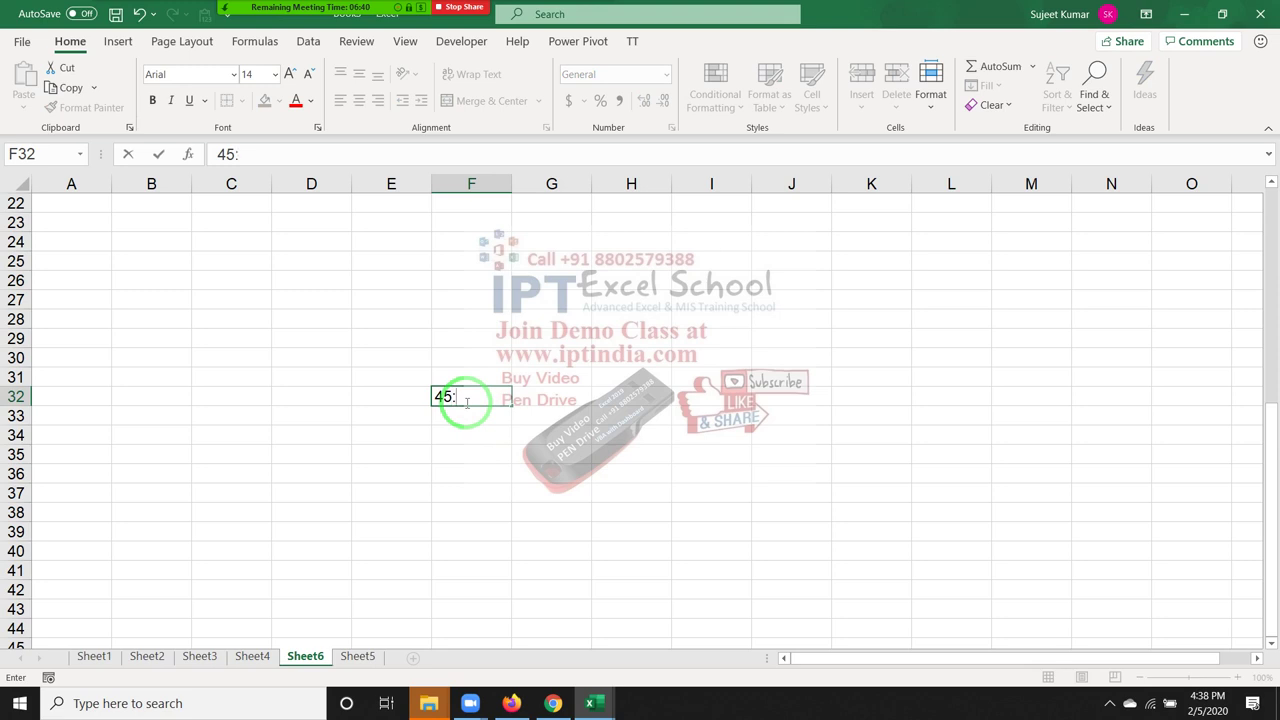
{"action": "type", "text": "30:"}
{"action": "type", "text": "6"}
{"action": "key", "text": "Return"}
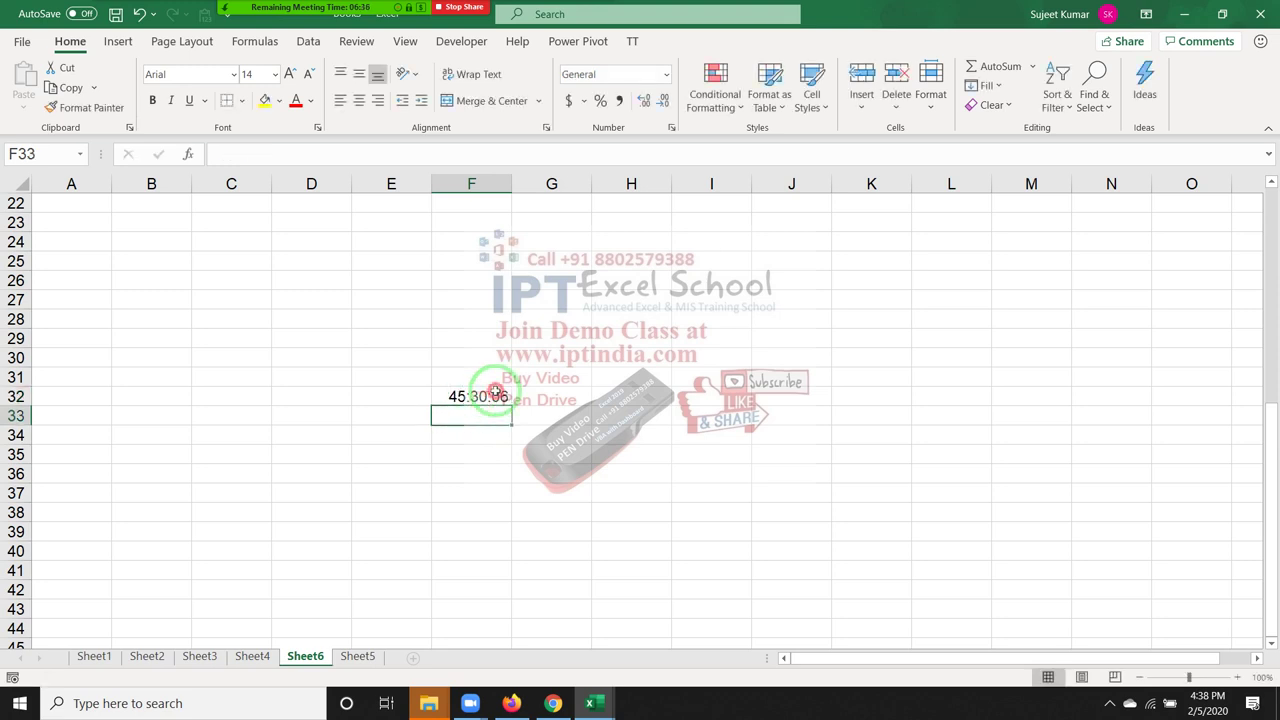
- Switch F32 to General format so it shows 1.895903
{"action": "left_click", "coordinate": [480, 394]}
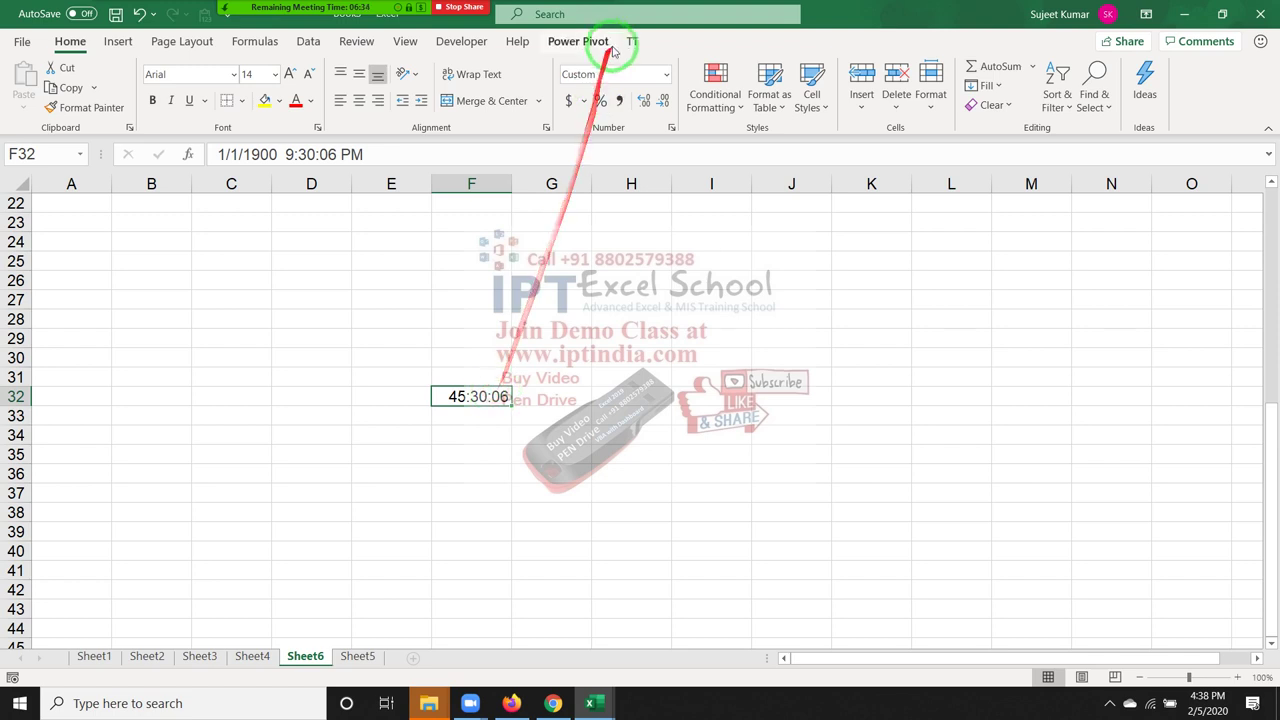
{"action": "left_click", "coordinate": [665, 74]}
{"action": "left_click", "coordinate": [641, 102]}
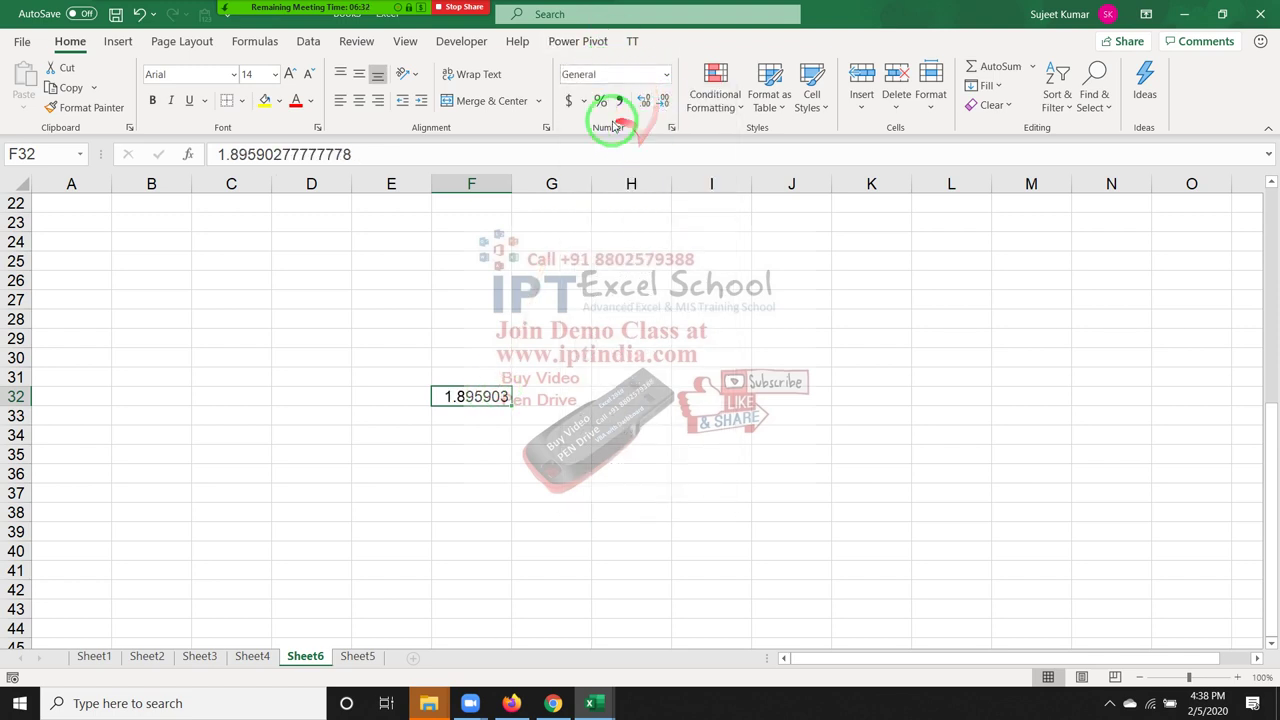
- Format F32 with the elapsed-time Time type 37:30:55 so it shows 45:30:06
{"action": "left_click", "coordinate": [672, 128]}
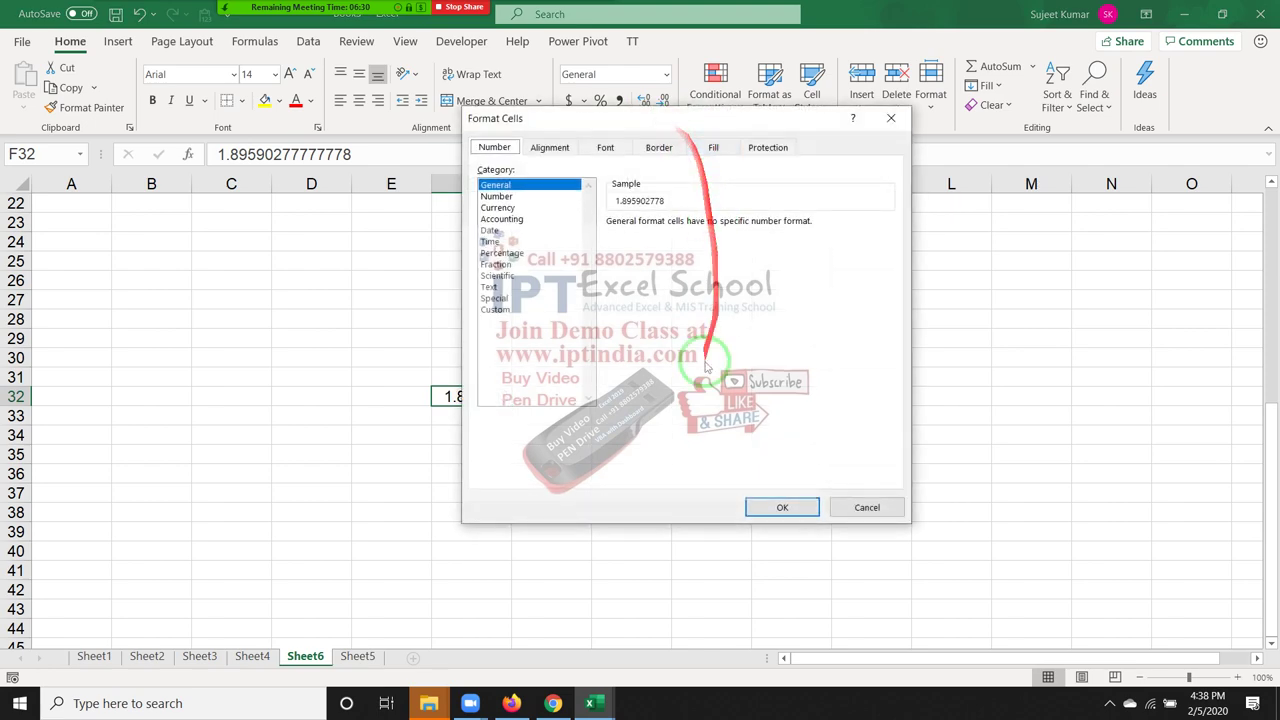
{"action": "left_click", "coordinate": [490, 241]}
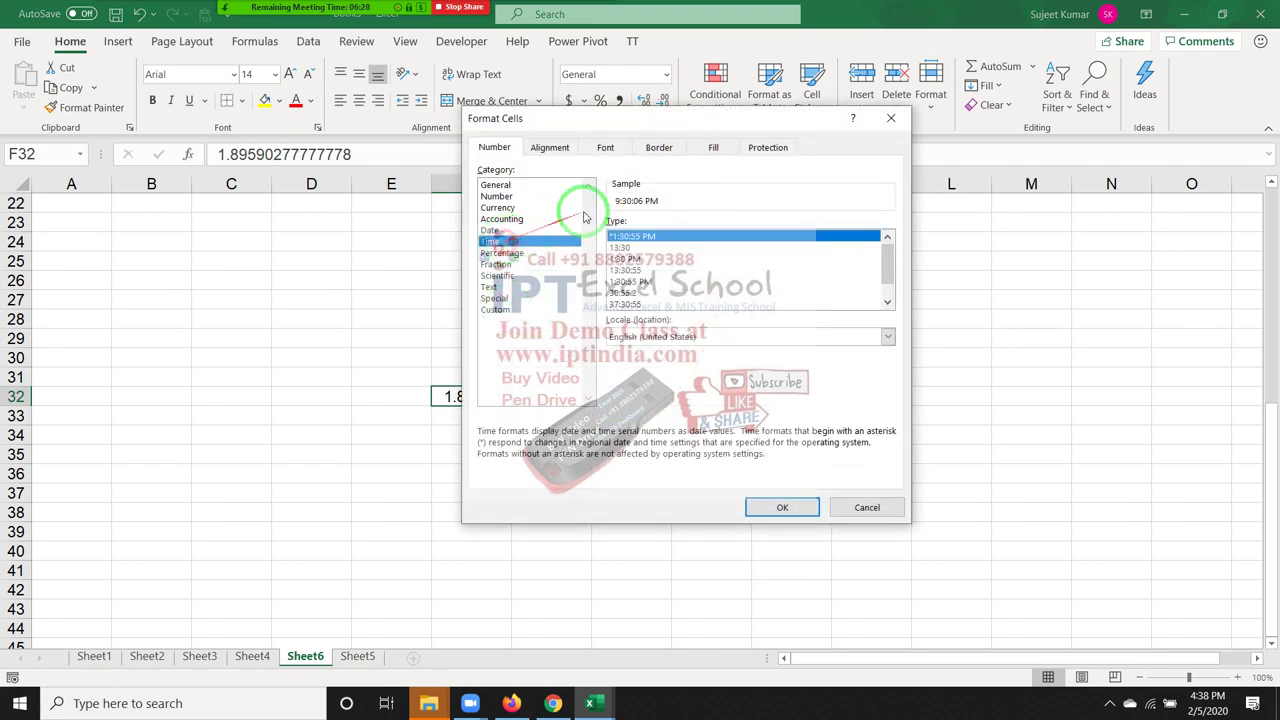
{"action": "left_click_drag", "start_coordinate": [673, 129], "coordinate": [960, 117]}
{"action": "left_click", "coordinate": [915, 246]}
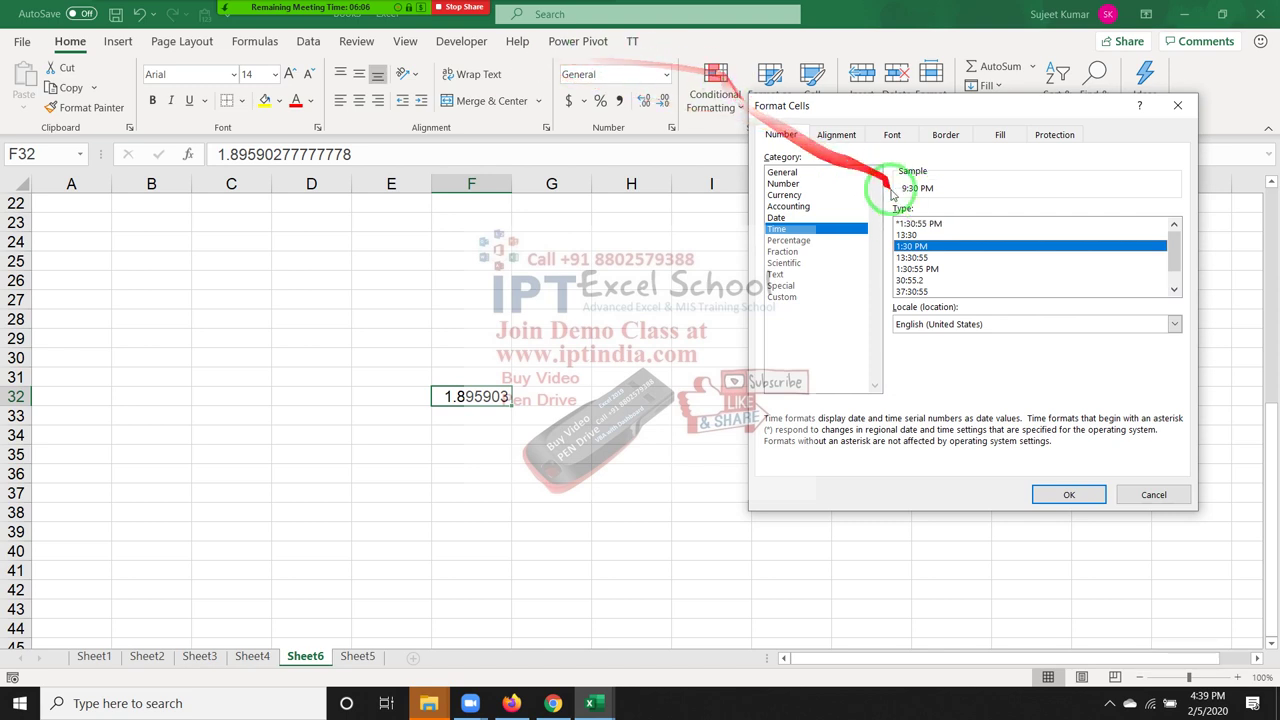
{"action": "left_click", "coordinate": [910, 292]}
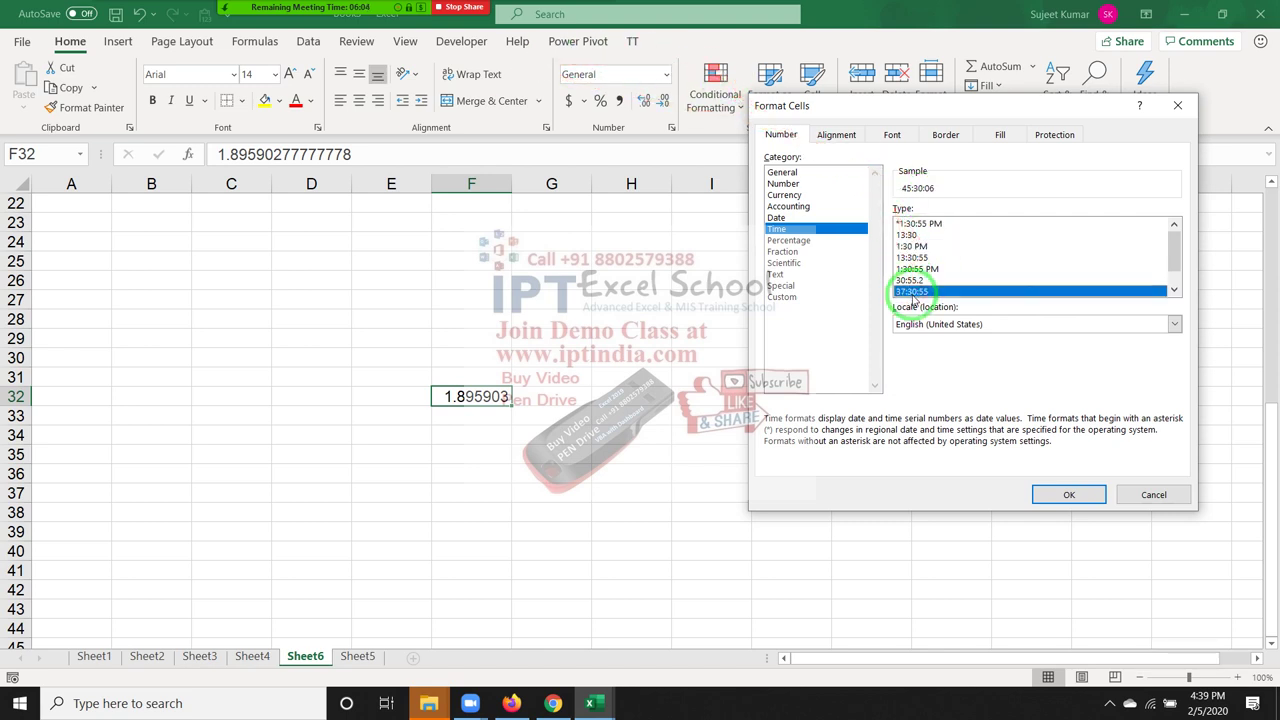
{"action": "left_click", "coordinate": [1068, 494]}
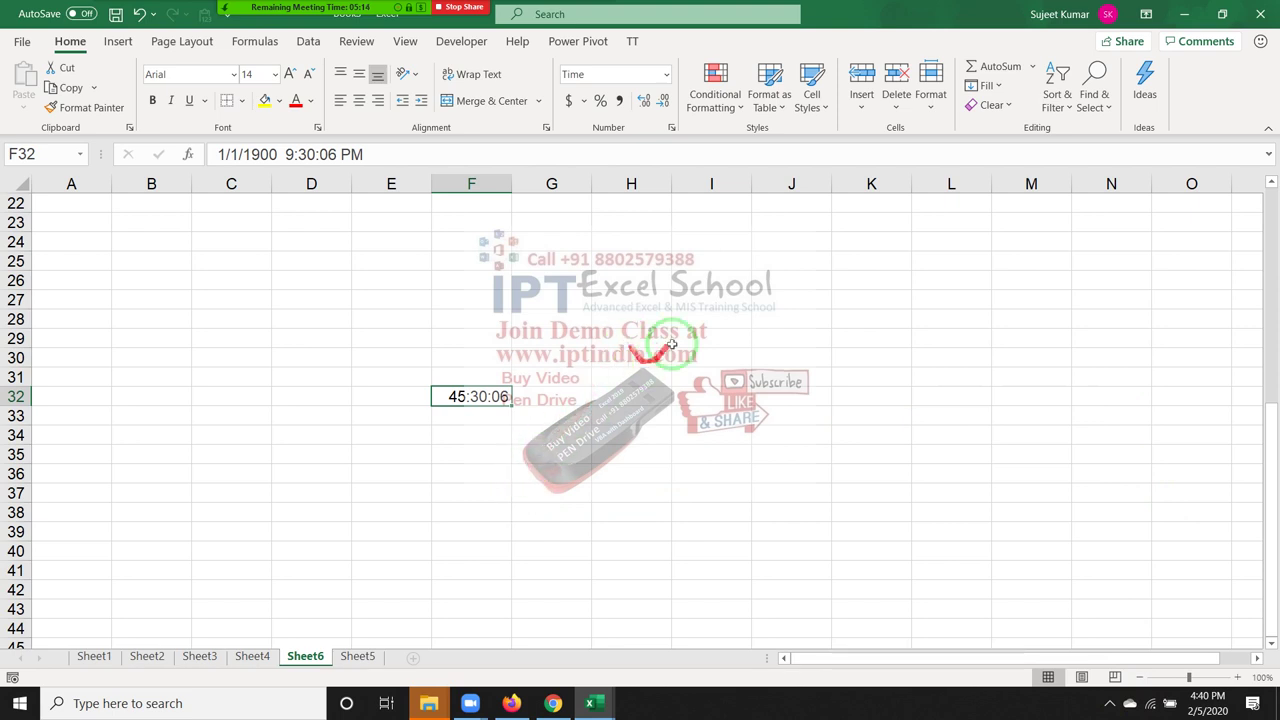
- Preview F32 in the Percentage and Fraction formats in Format Cells
{"action": "left_click", "coordinate": [673, 128]}
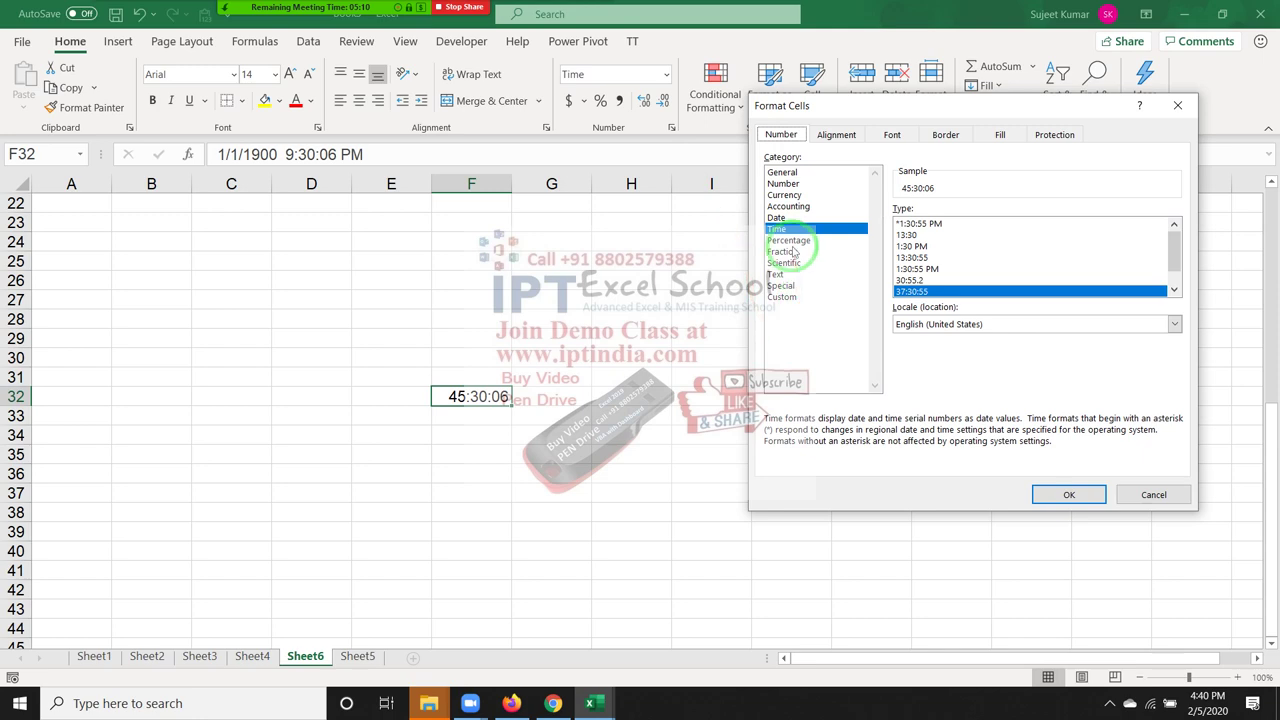
{"action": "left_click", "coordinate": [789, 241]}
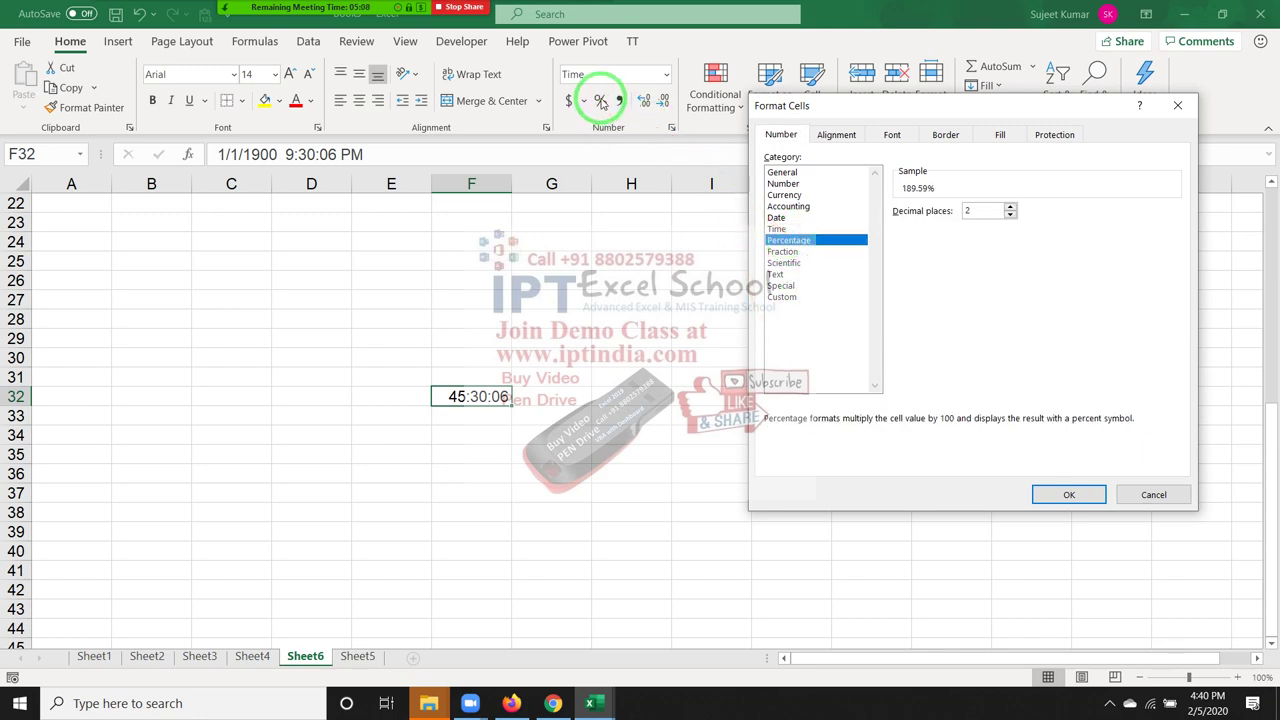
{"action": "left_click", "coordinate": [783, 251]}
- Close Format Cells without changes and enter 2.5 in cell I26
{"action": "key", "text": "Escape"}
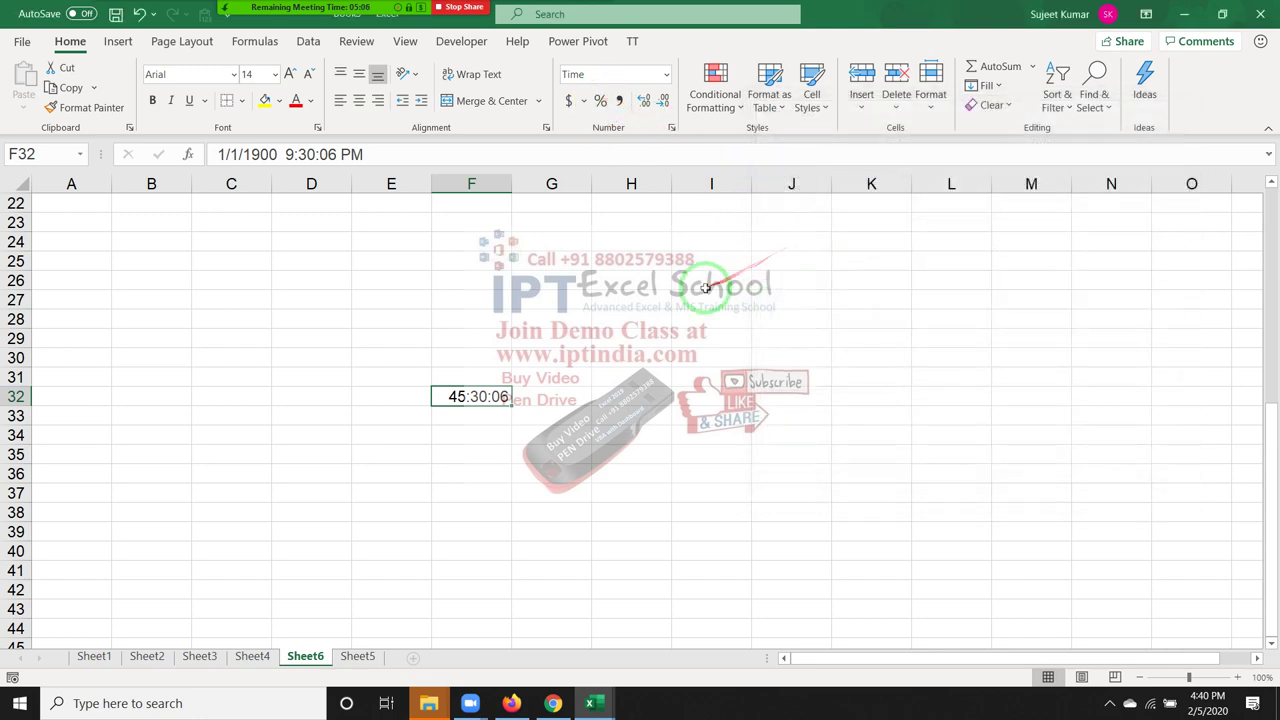
{"action": "left_click", "coordinate": [706, 288]}
{"action": "type", "text": "2.5"}
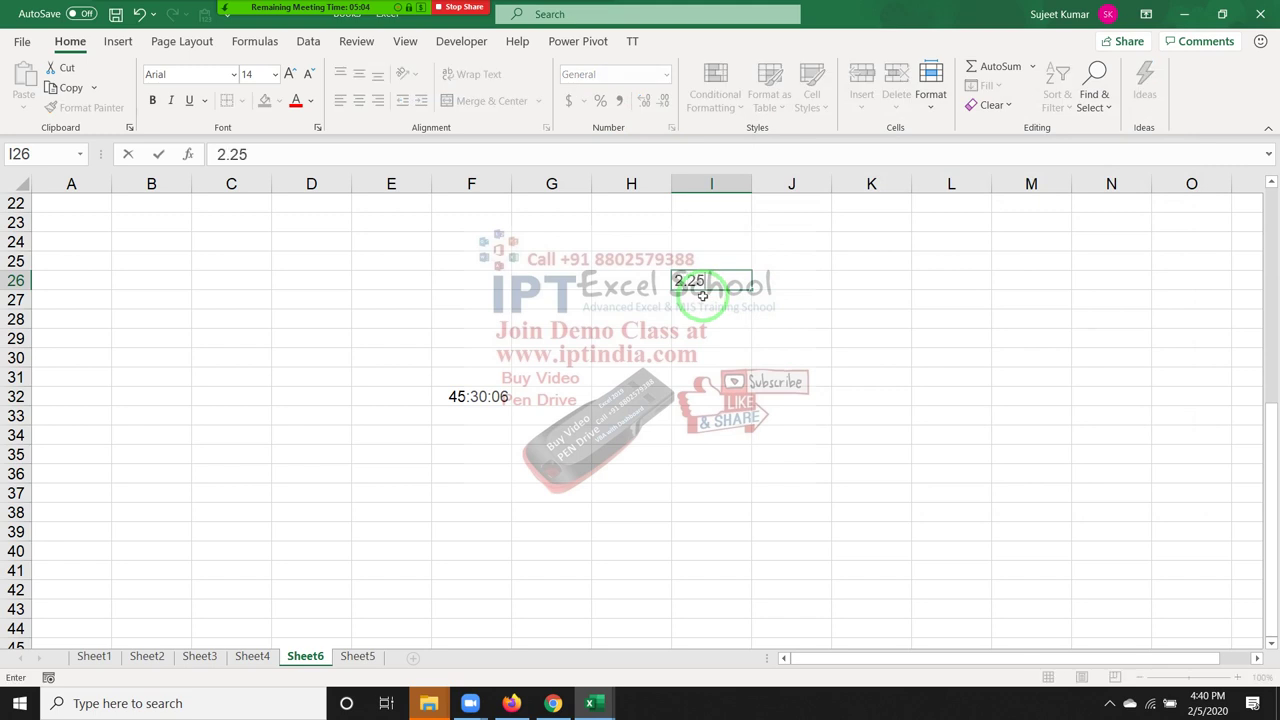
{"action": "key", "text": "Return"}
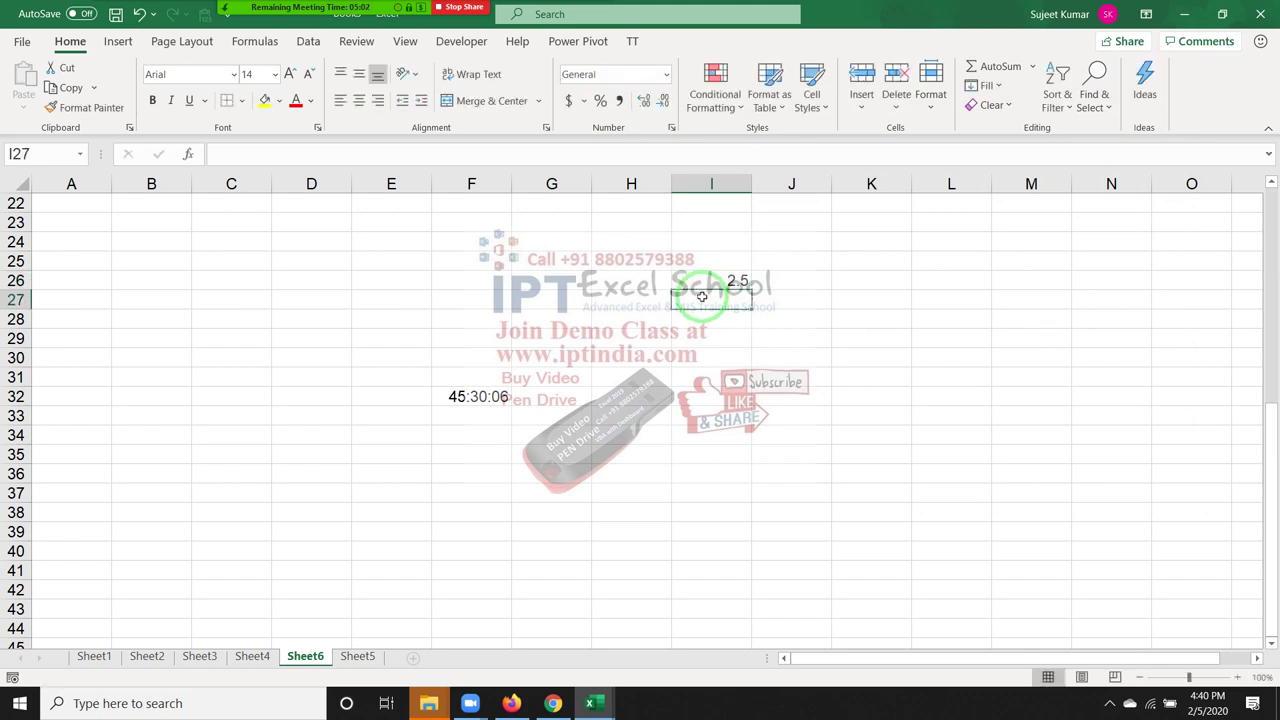
- Give I26 the Fraction format As halves (1/2)
{"action": "left_click", "coordinate": [708, 286]}
{"action": "left_click", "coordinate": [671, 128]}
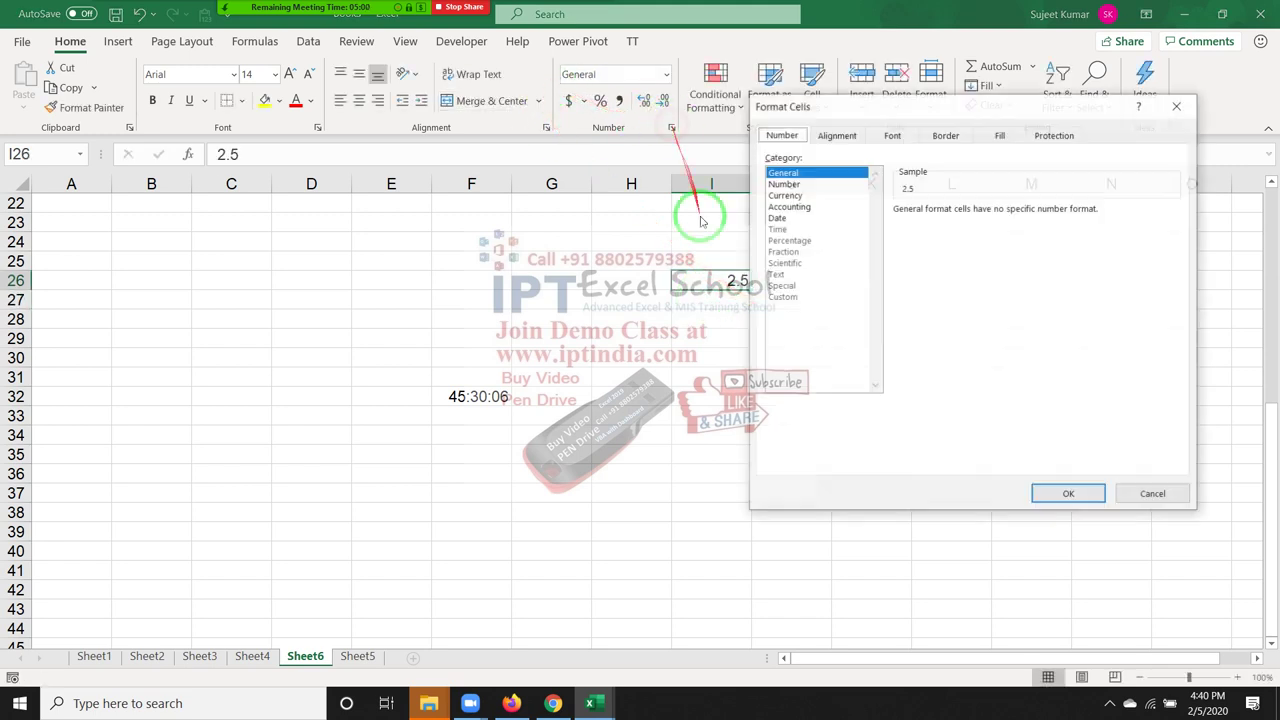
{"action": "left_click", "coordinate": [783, 251]}
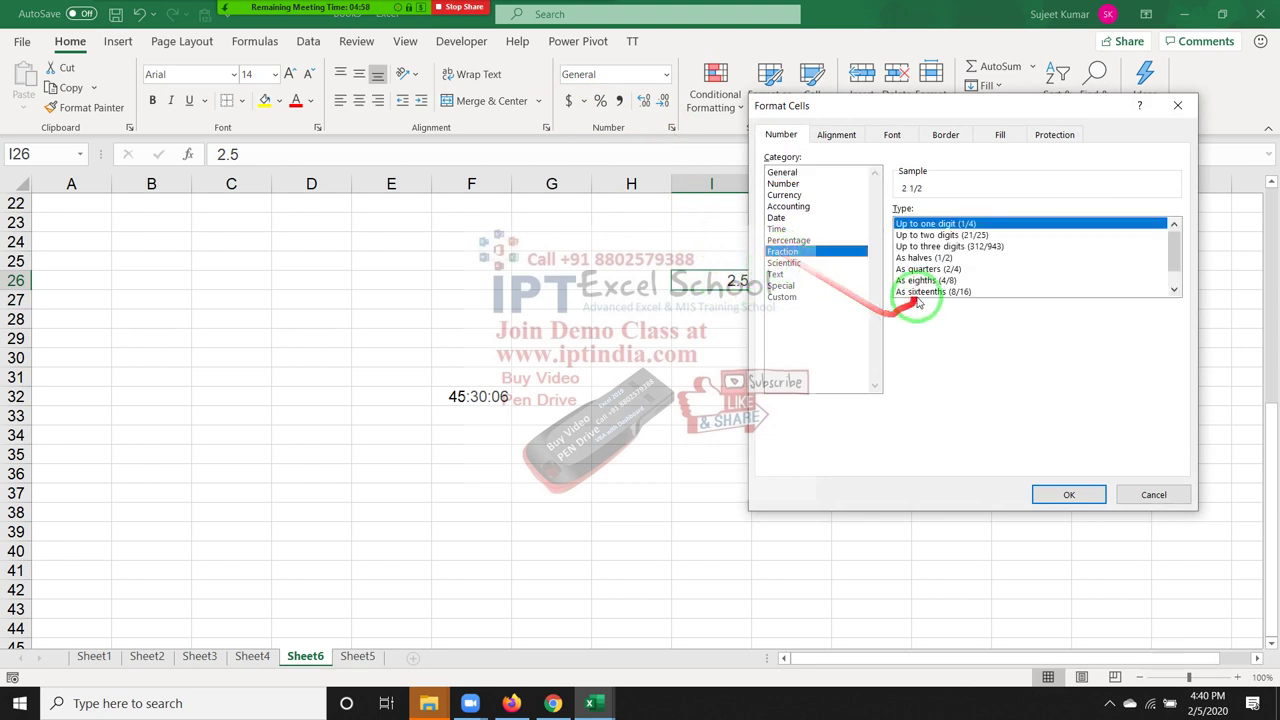
{"action": "left_click", "coordinate": [925, 257]}
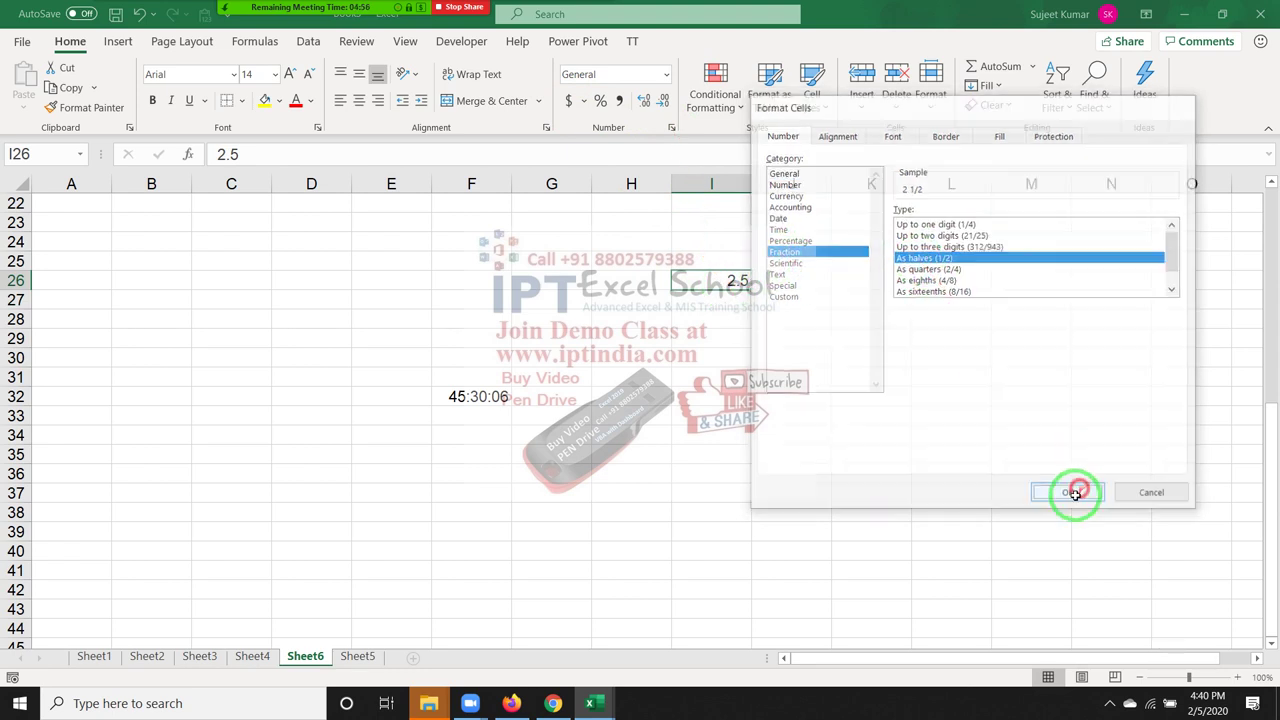
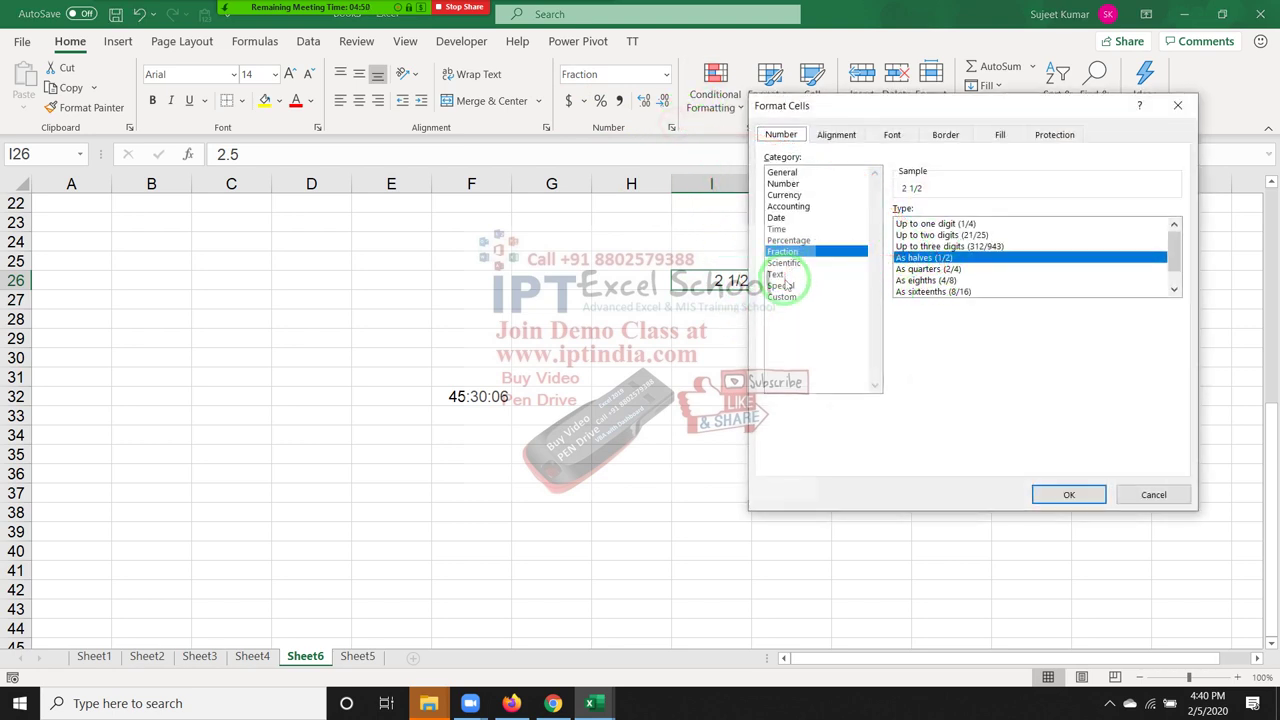
- Close Format Cells and enter the header 'chq no' in J22
{"action": "key", "text": "Escape"}
{"action": "left_click", "coordinate": [808, 211]}
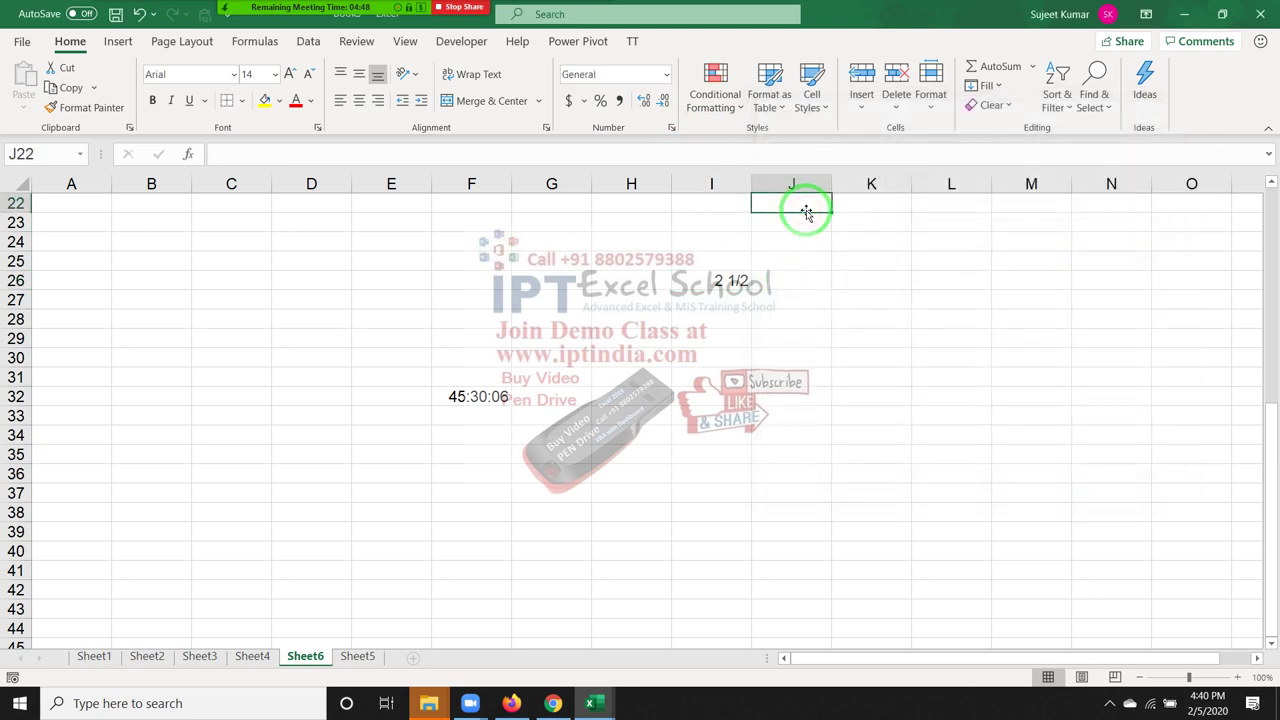
{"action": "type", "text": "chq no"}
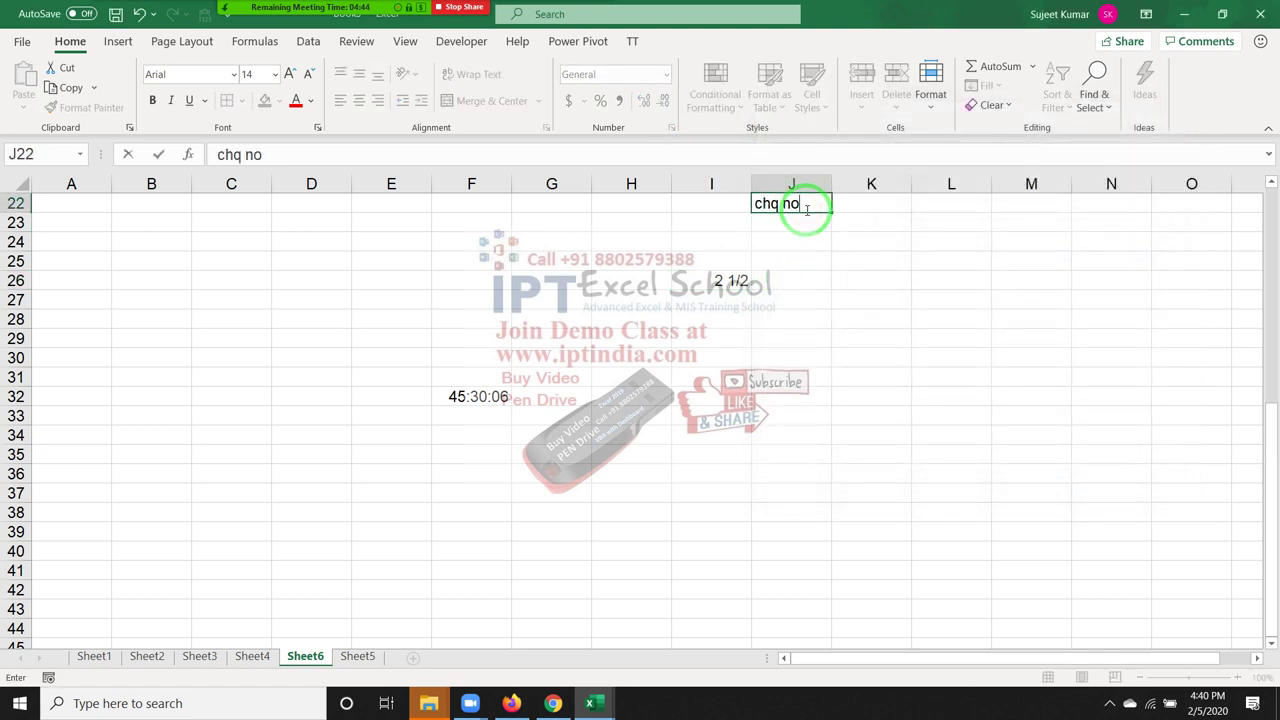
{"action": "key", "text": "Return"}
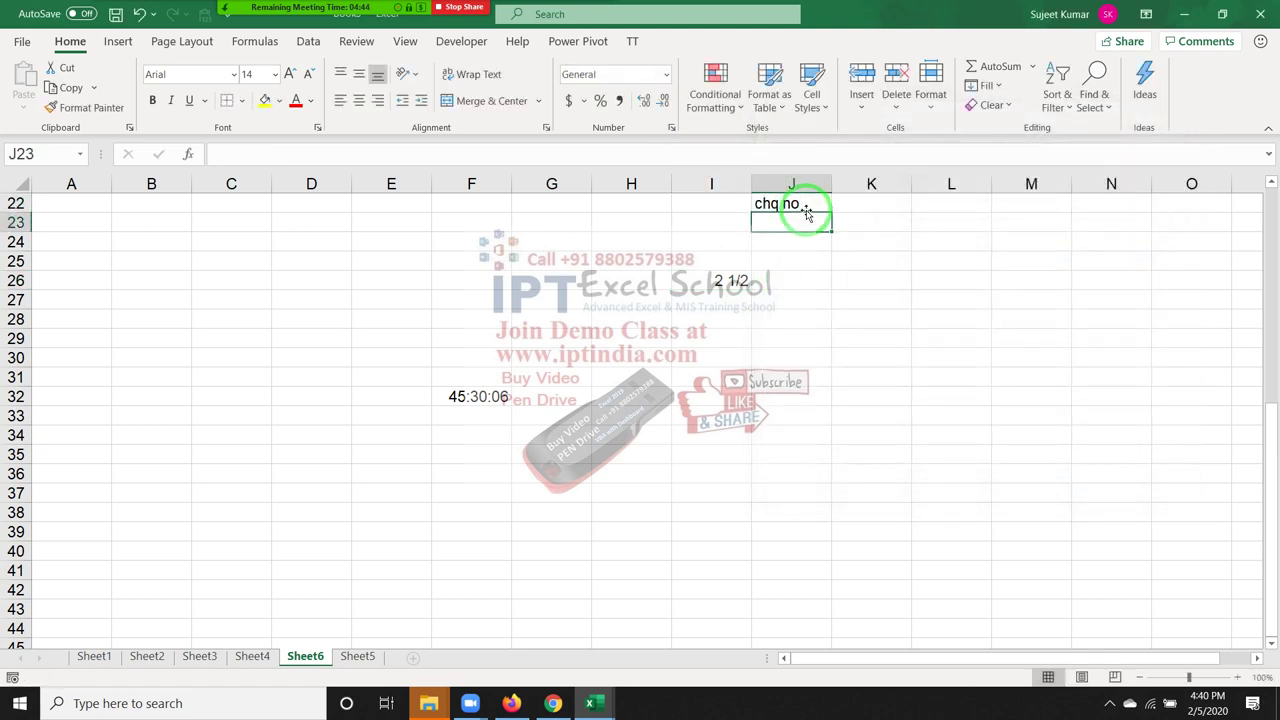
- Re-enter cheque number 0013552 in J23 with an apostrophe prefix so its leading zeros stay
{"action": "type", "text": "00146"}
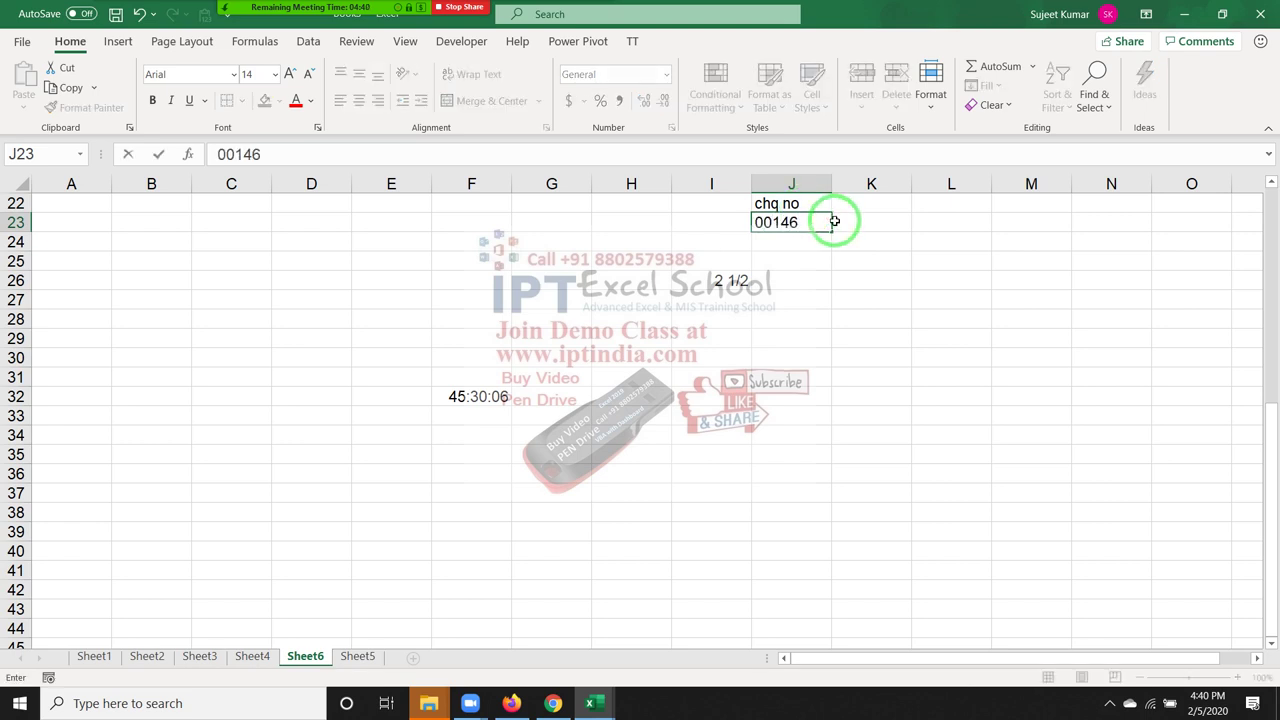
{"action": "key", "text": "Return"}
{"action": "key", "text": "Up"}
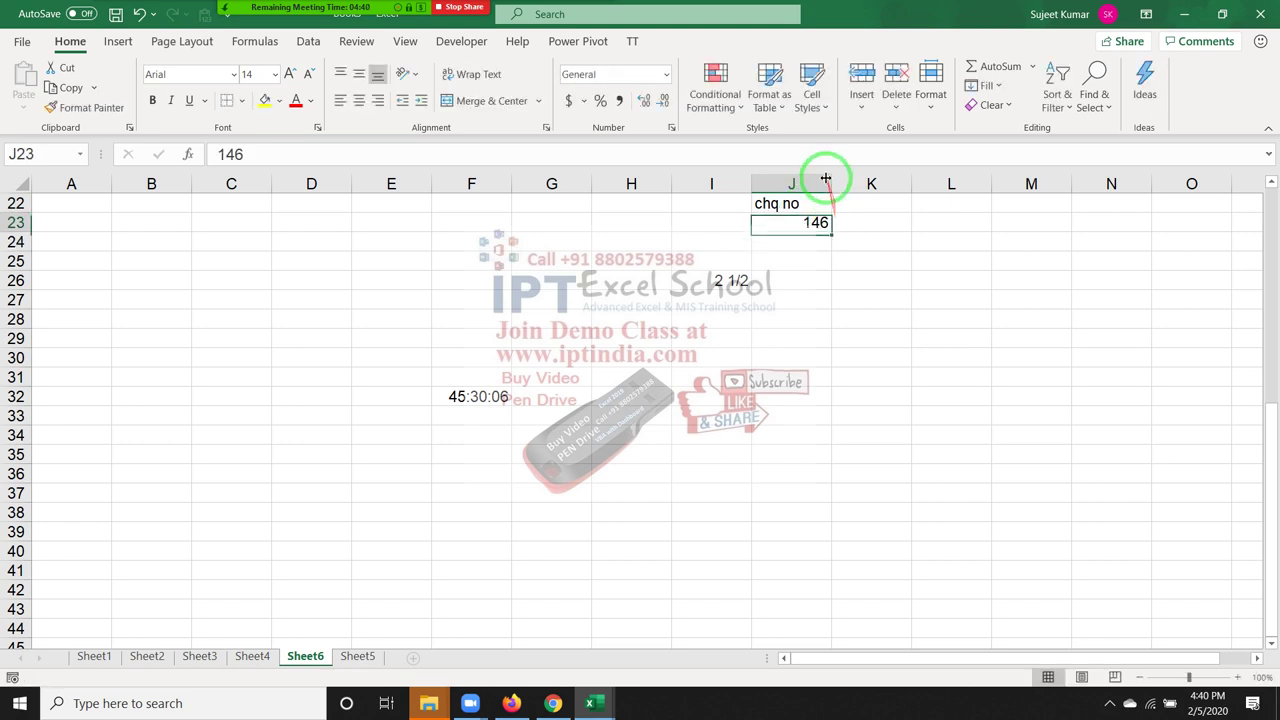
{"action": "type", "text": "'0013552"}
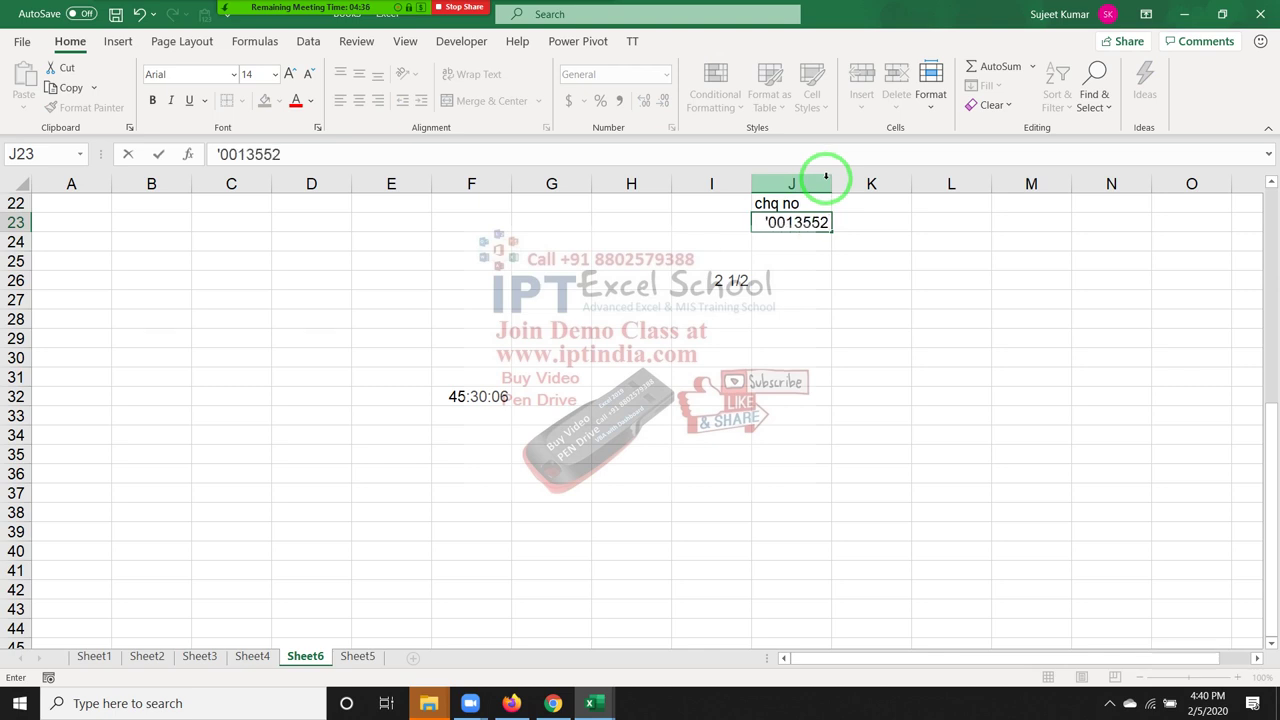
{"action": "key", "text": "Return"}
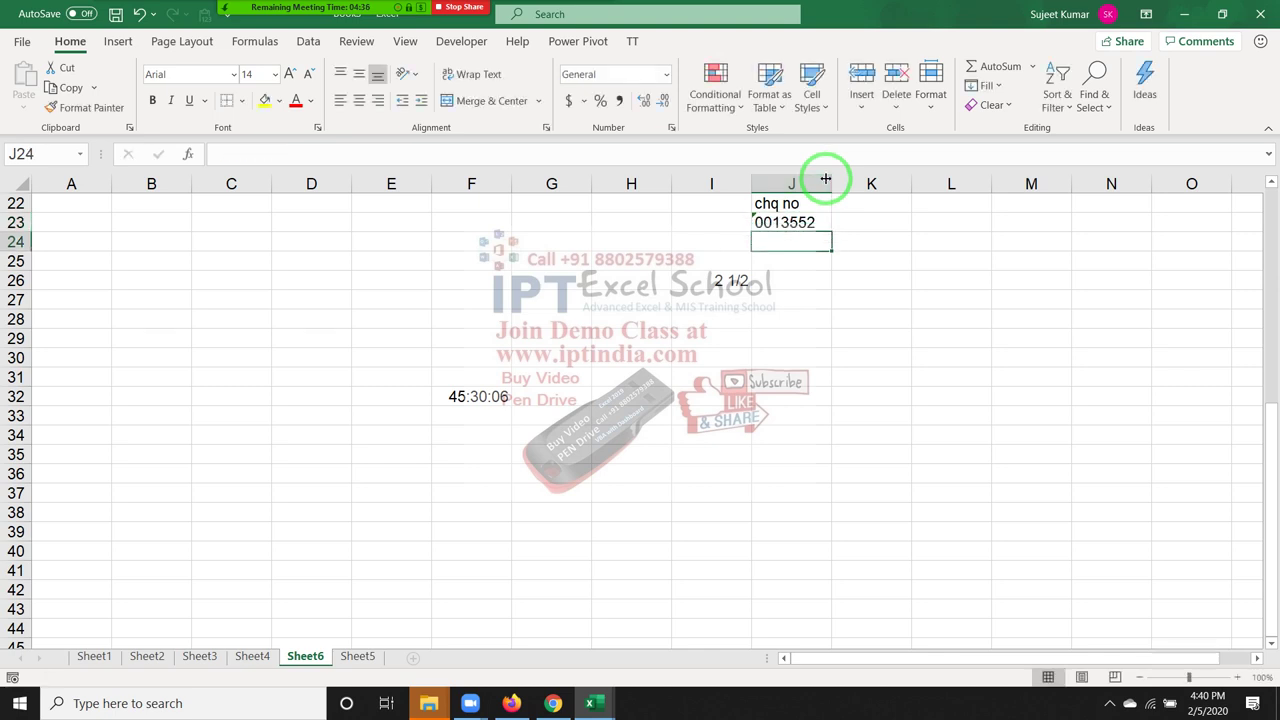
- Apply the Text number format to column J from J22 downward
{"action": "left_click", "coordinate": [790, 203]}
{"action": "key", "text": "ctrl+shift+Down"}
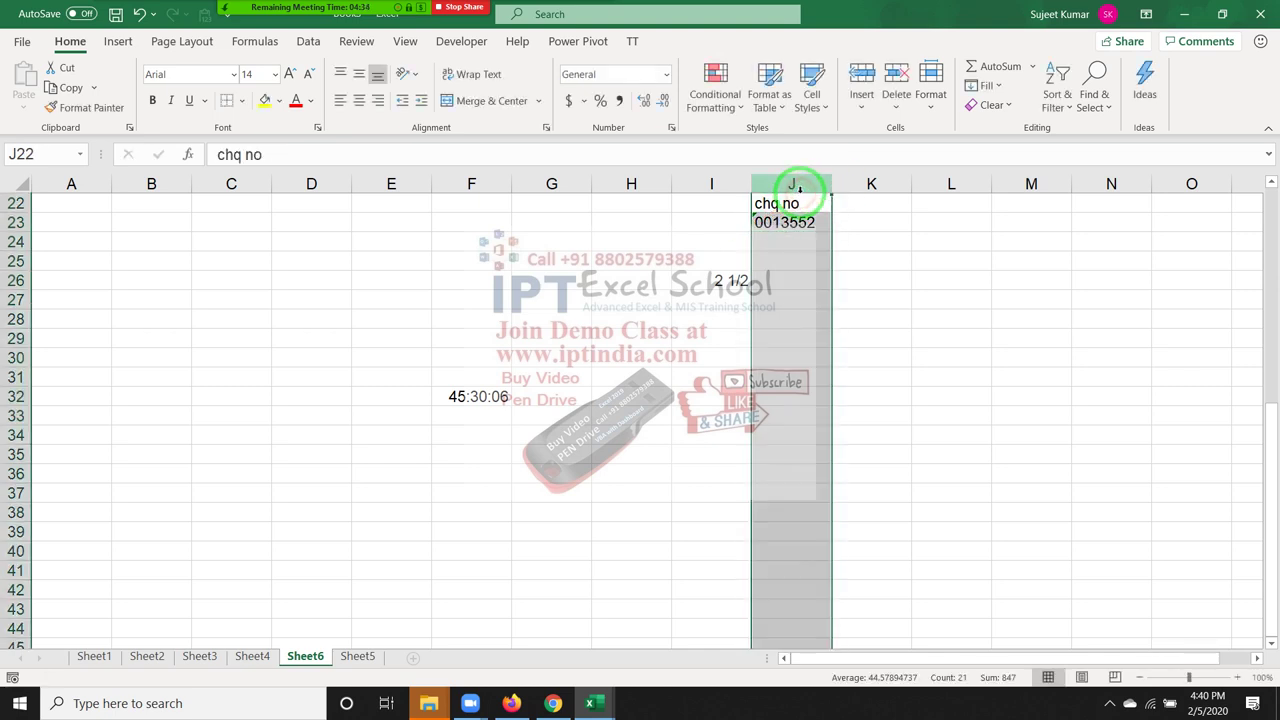
{"action": "right_click", "coordinate": [801, 200]}
{"action": "left_click", "coordinate": [862, 407]}
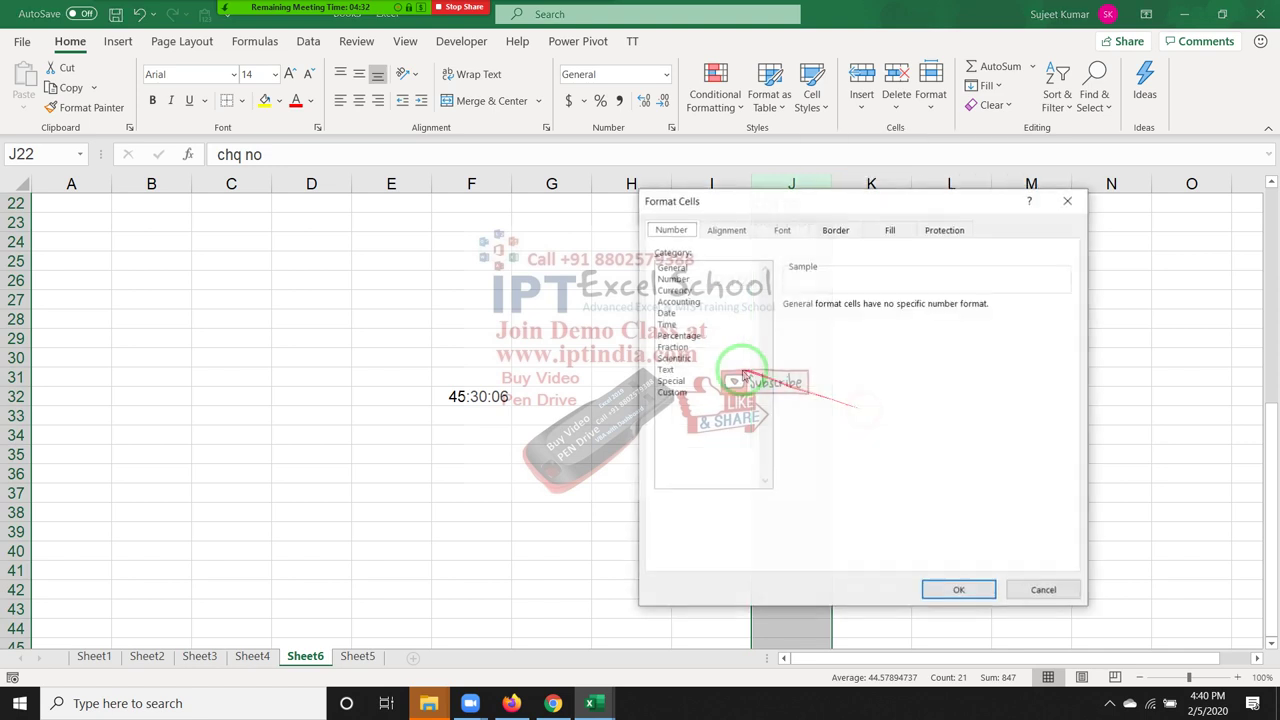
{"action": "left_click", "coordinate": [685, 395]}
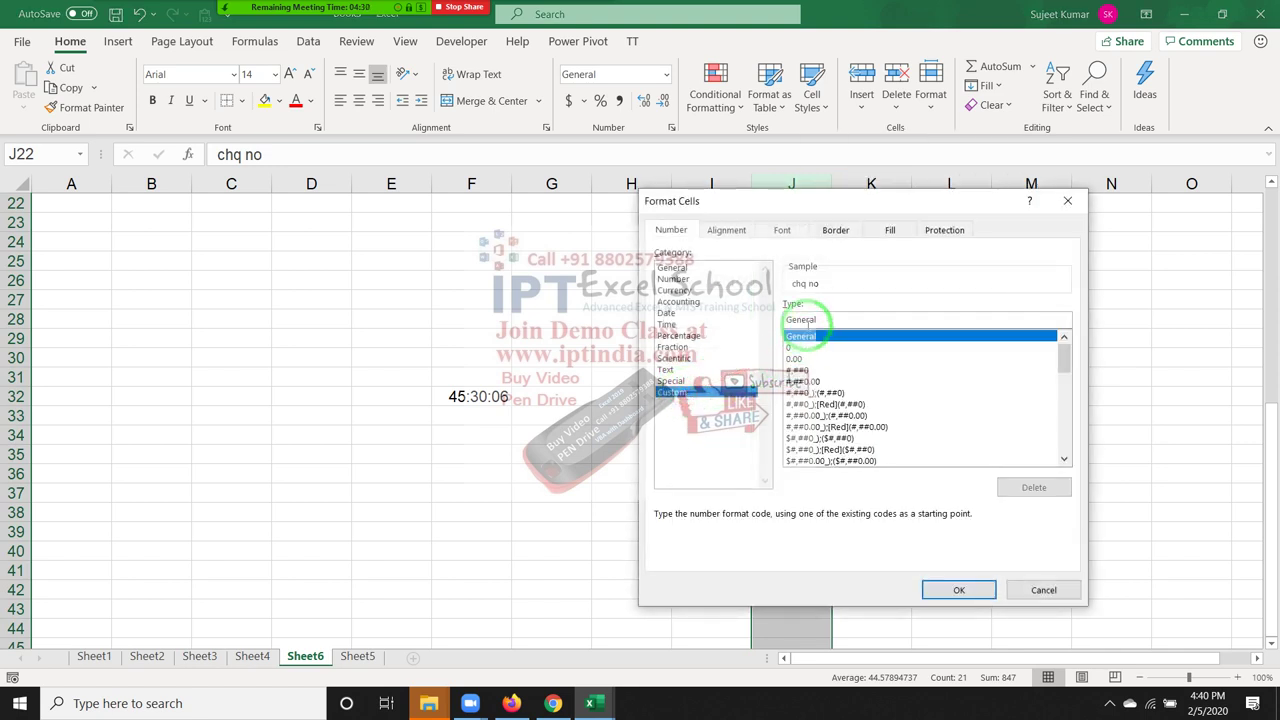
{"action": "left_click", "coordinate": [668, 370]}
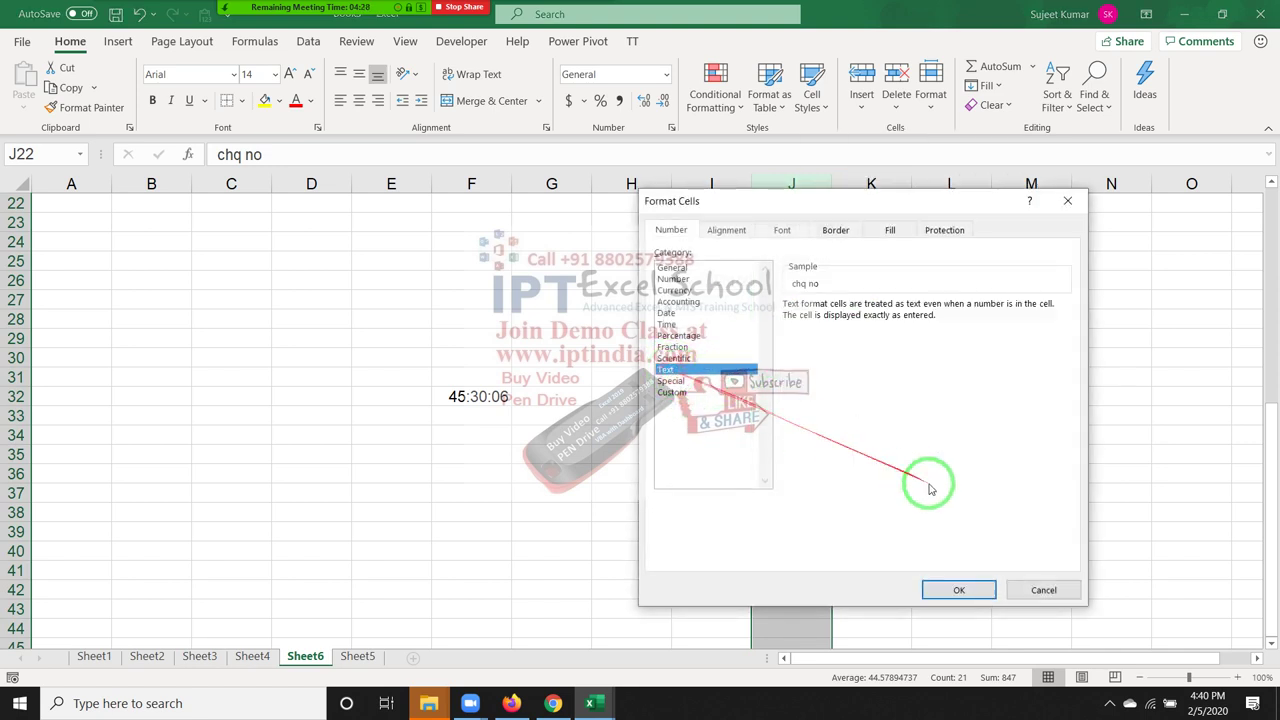
{"action": "left_click", "coordinate": [958, 590]}
- Enter cheque number 00124646 in J24 with its leading zeros kept
{"action": "left_click", "coordinate": [779, 240]}
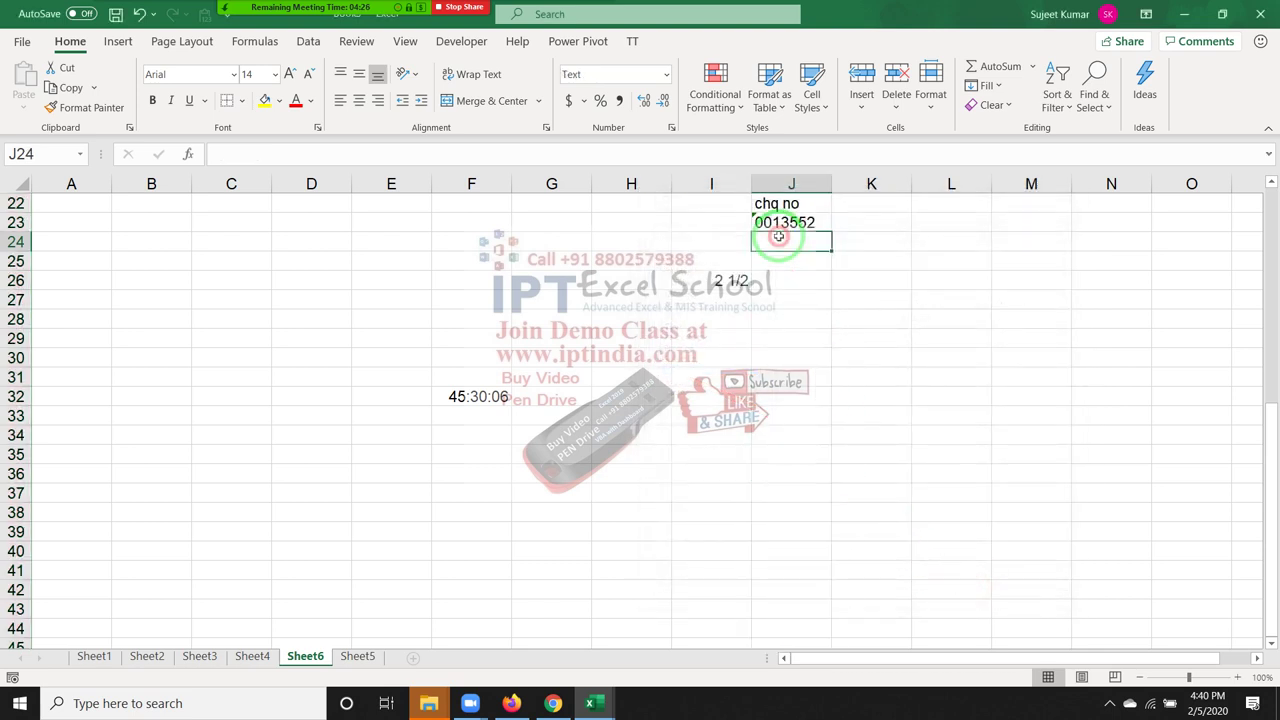
{"action": "type", "text": "00124646"}
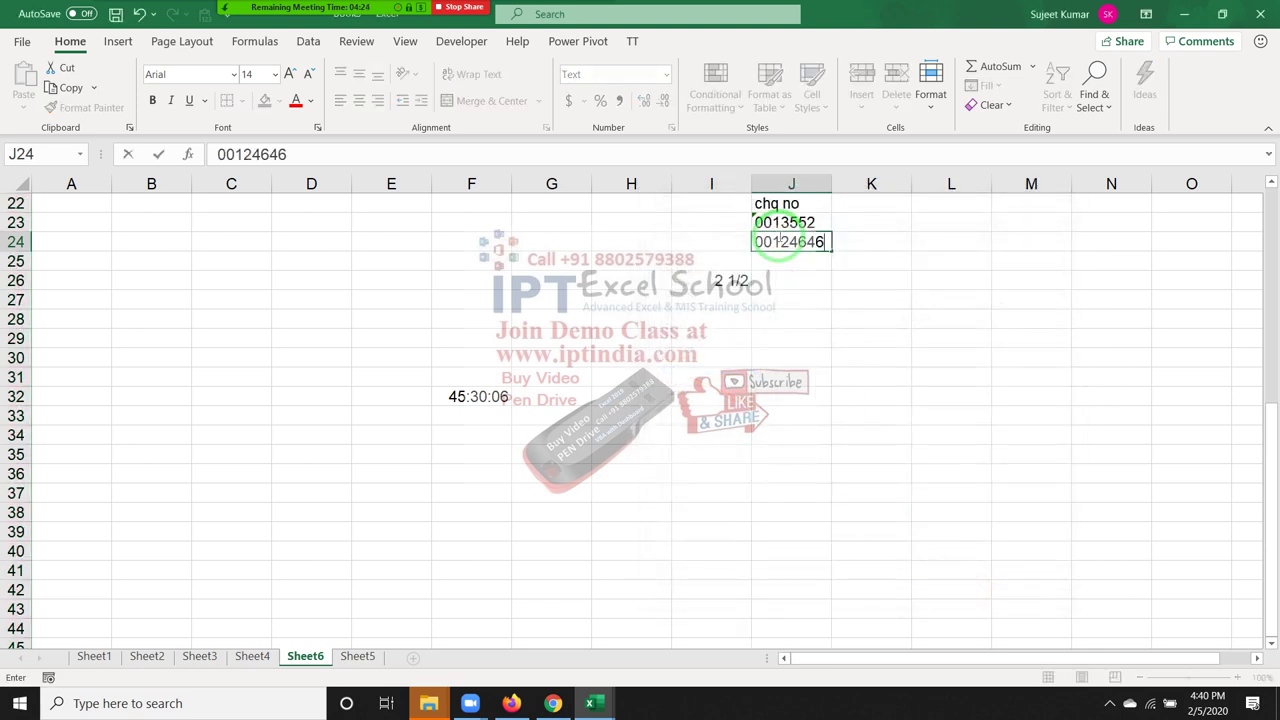
{"action": "key", "text": "Return"}
- Recheck column J's number format, browsing Special and Custom, and keep it as Text
{"action": "left_click", "coordinate": [806, 187]}
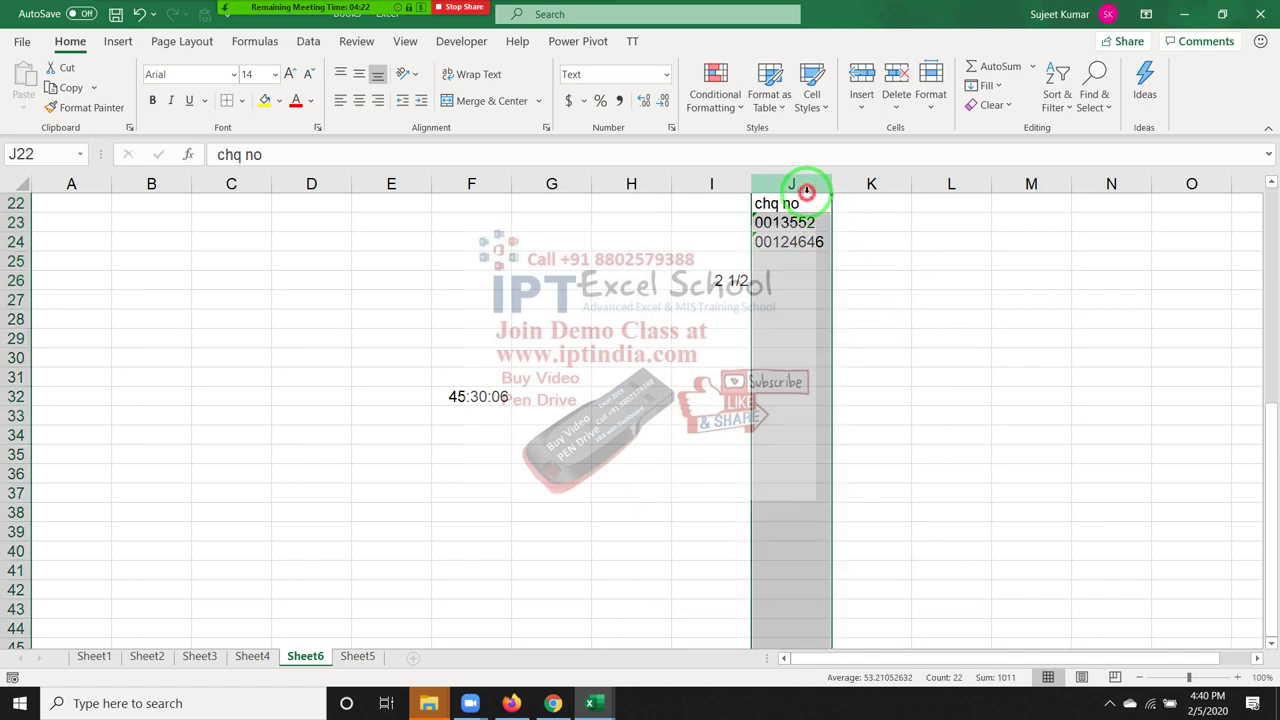
{"action": "right_click", "coordinate": [806, 190]}
{"action": "left_click", "coordinate": [868, 411]}
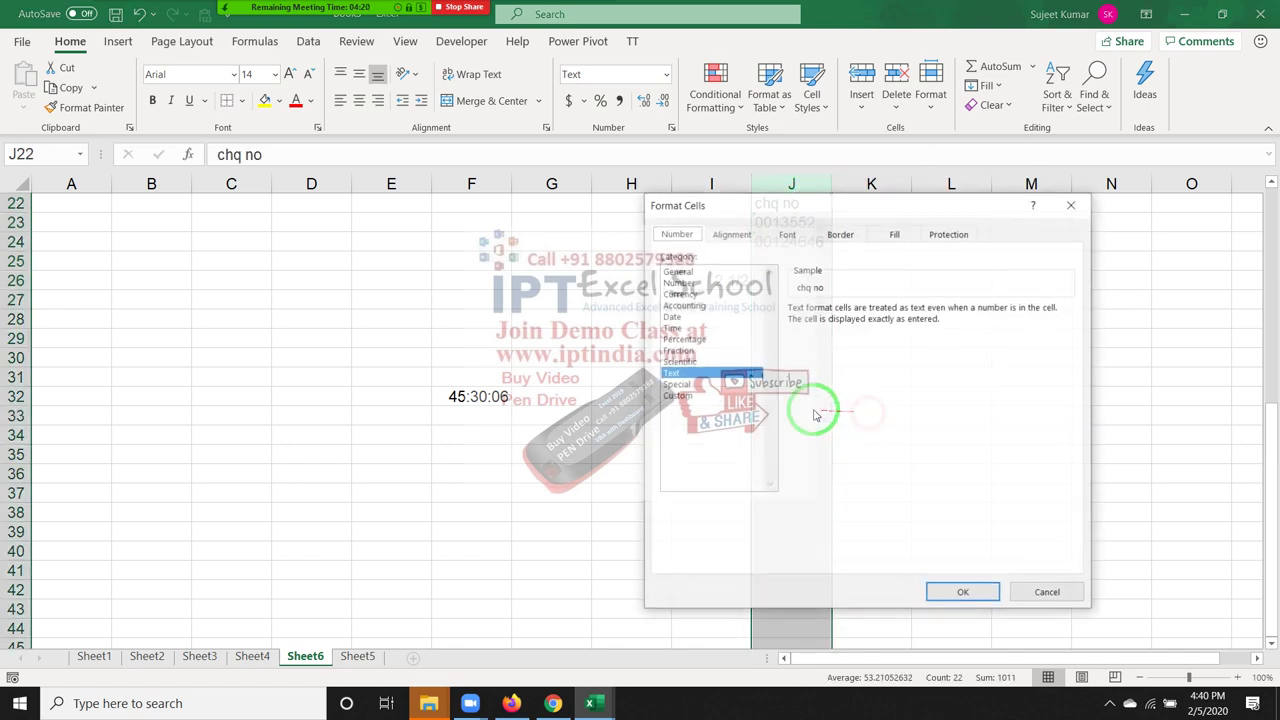
{"action": "left_click", "coordinate": [697, 386]}
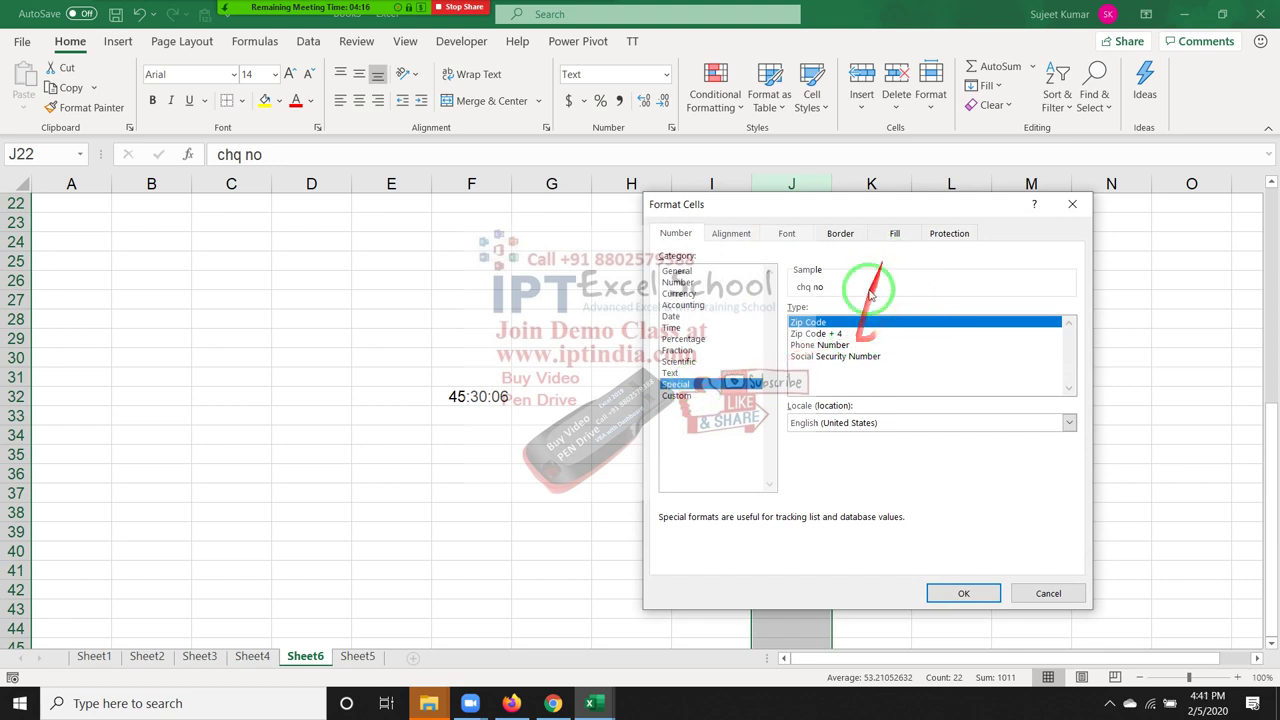
{"action": "left_click", "coordinate": [672, 395]}
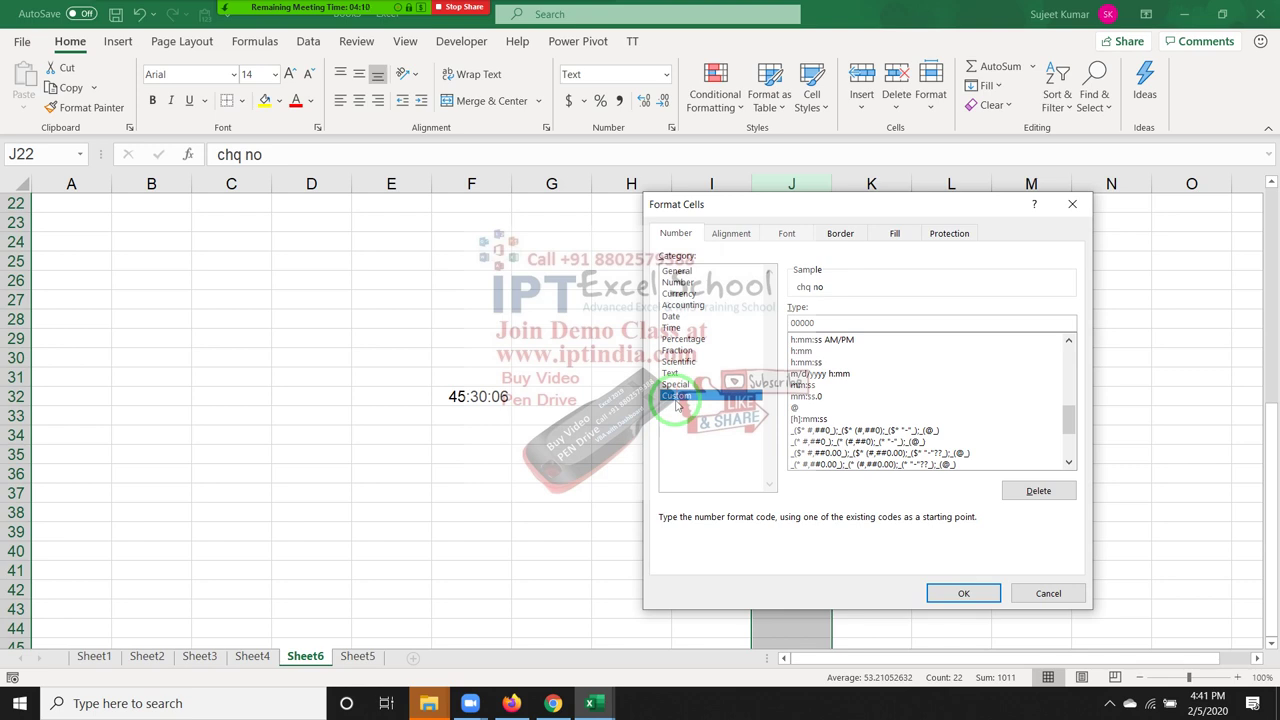
{"action": "key", "text": "Return"}
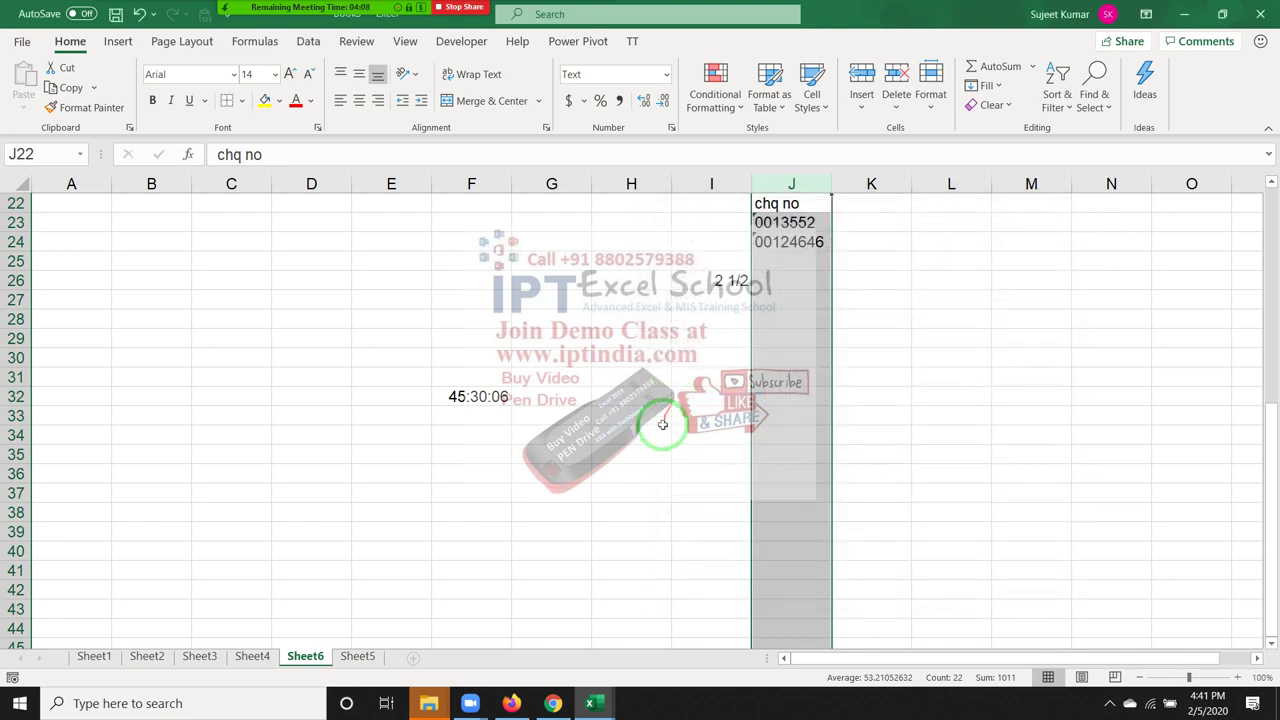
{"action": "left_click", "coordinate": [563, 240]}
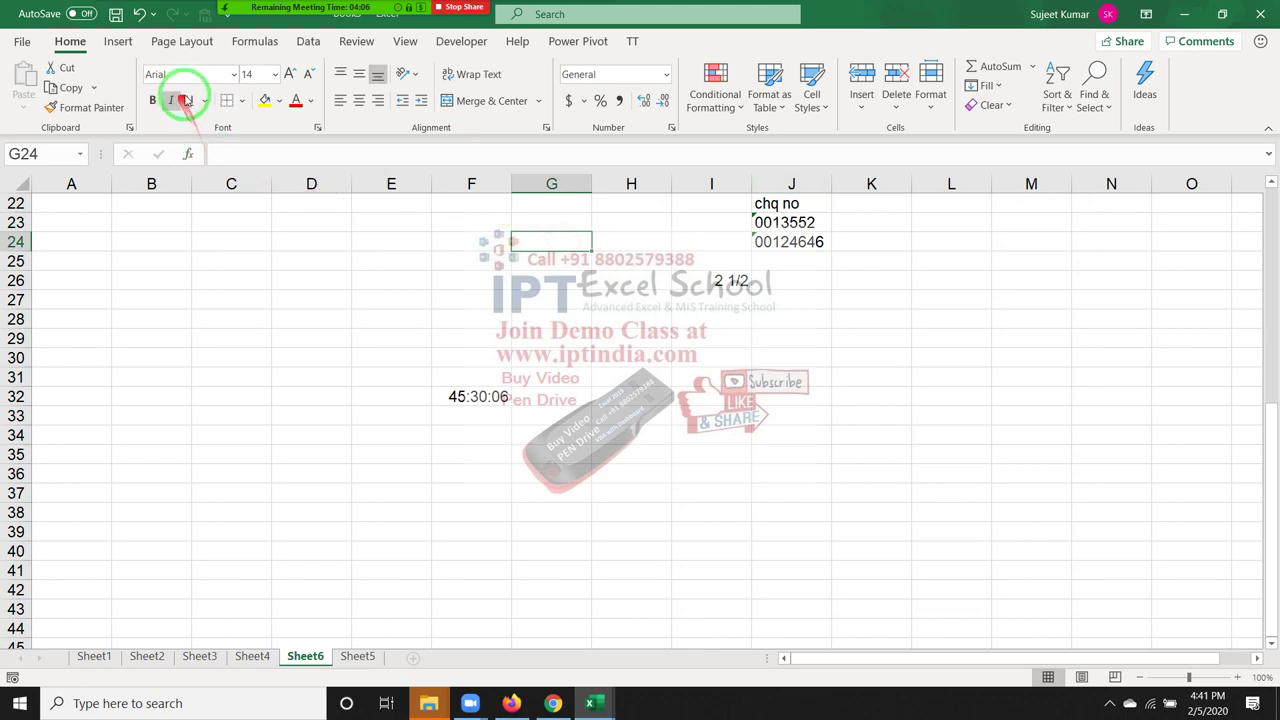
- Minimize Excel with Win+D and choose End Meeting from Zoom's More menu
{"action": "key", "text": "super+d"}
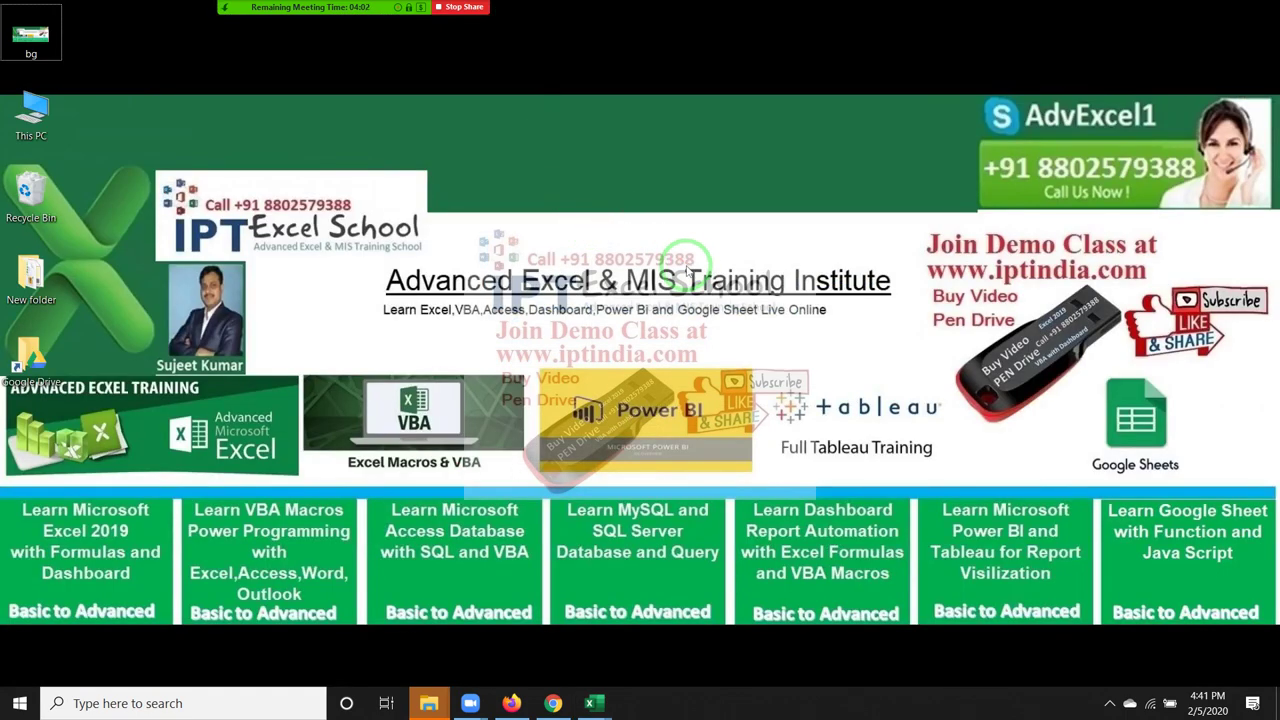
{"action": "mouse_move", "coordinate": [530, 14]}
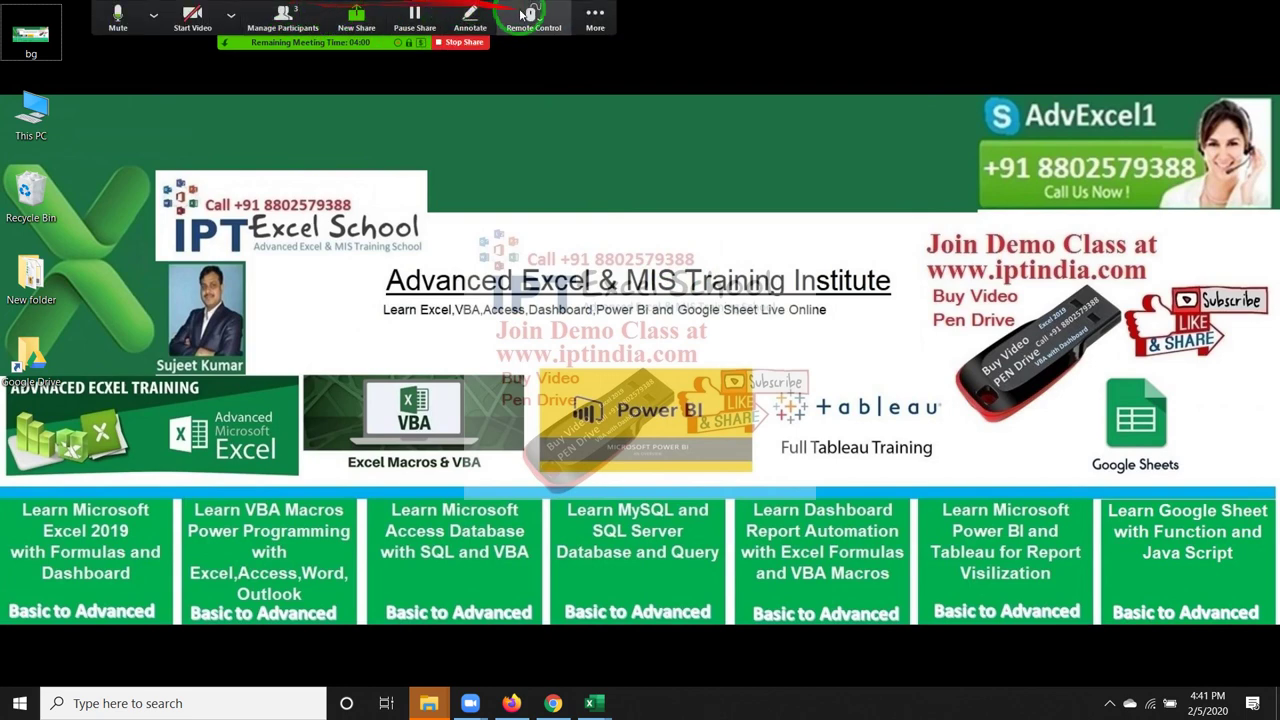
{"action": "left_click", "coordinate": [595, 14]}
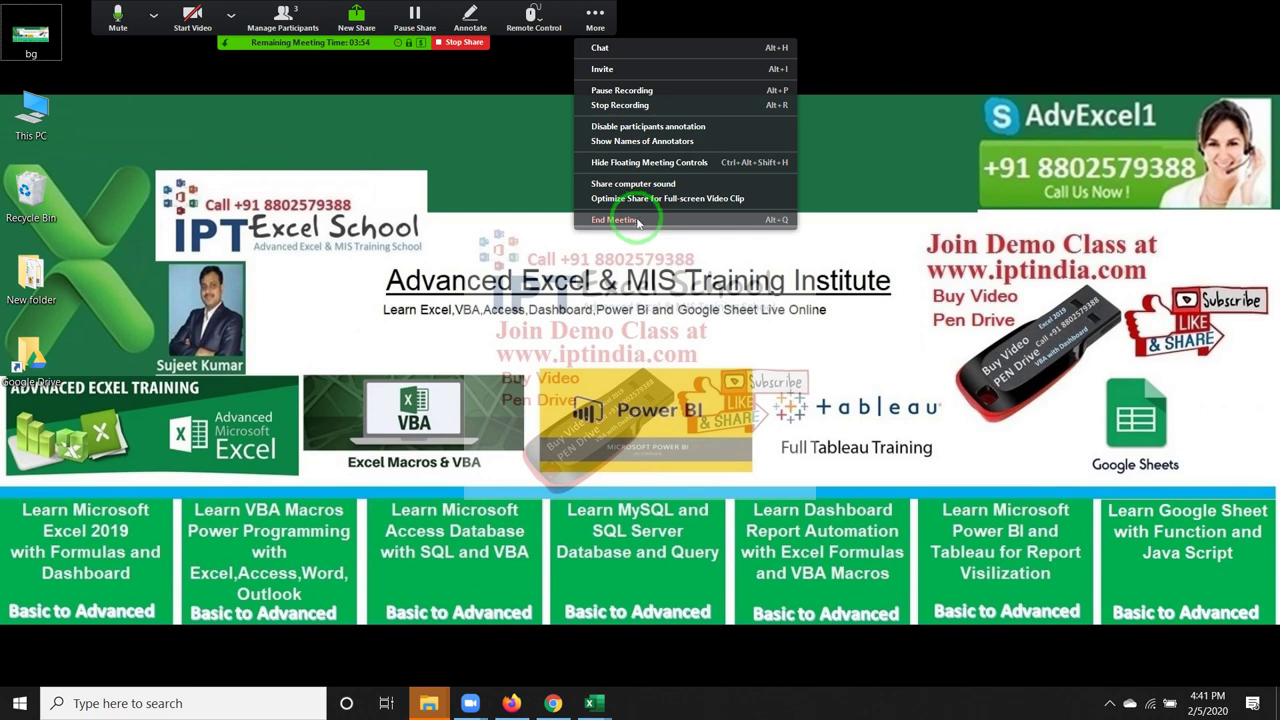
{"action": "left_click", "coordinate": [638, 220]}
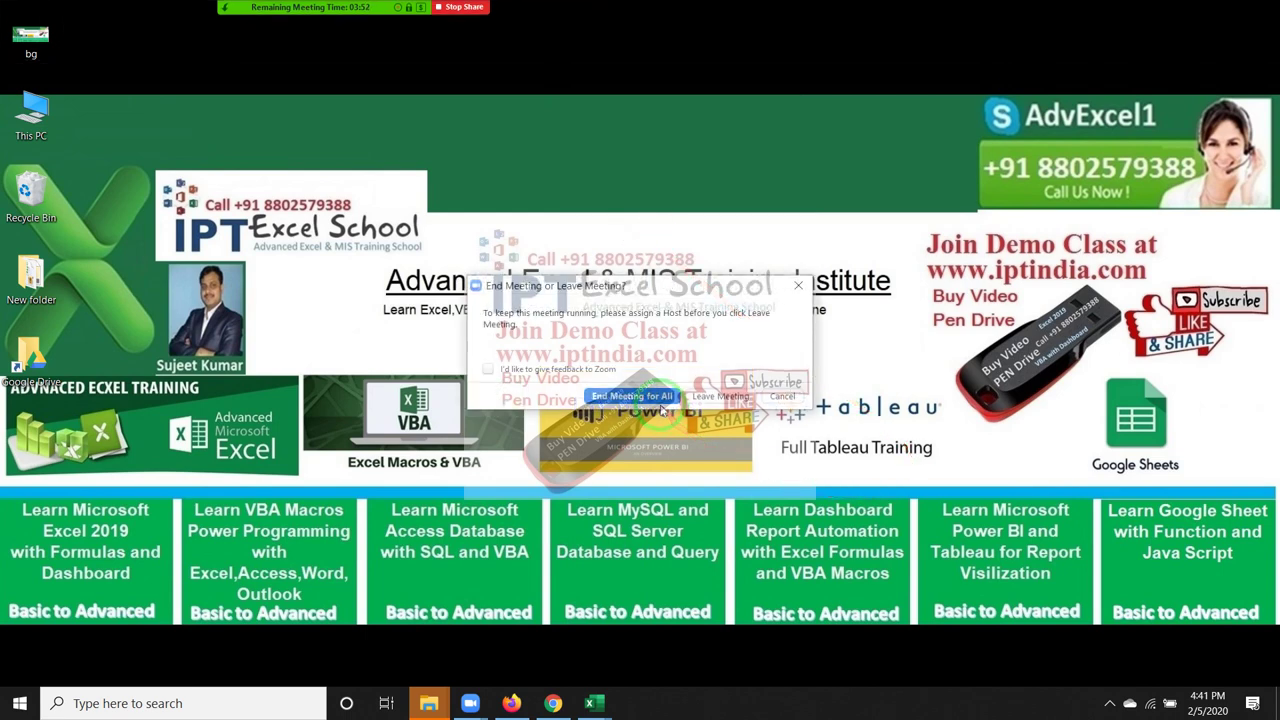